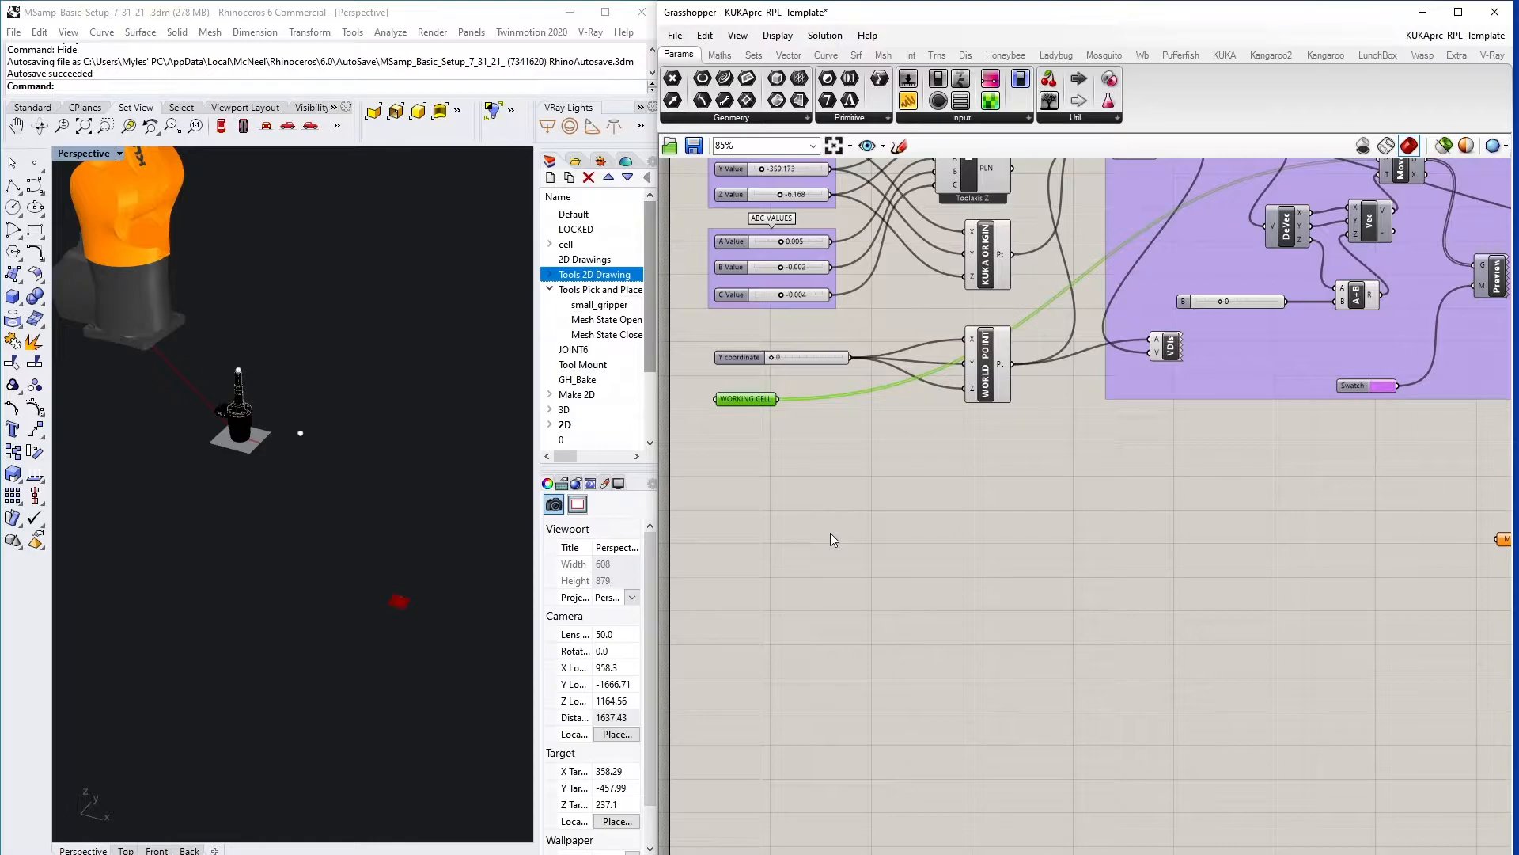
- Add a Construct Point component to the empty canvas area below the WORKING CELL parameter
{"action": "double_click", "coordinate": [829, 533]}
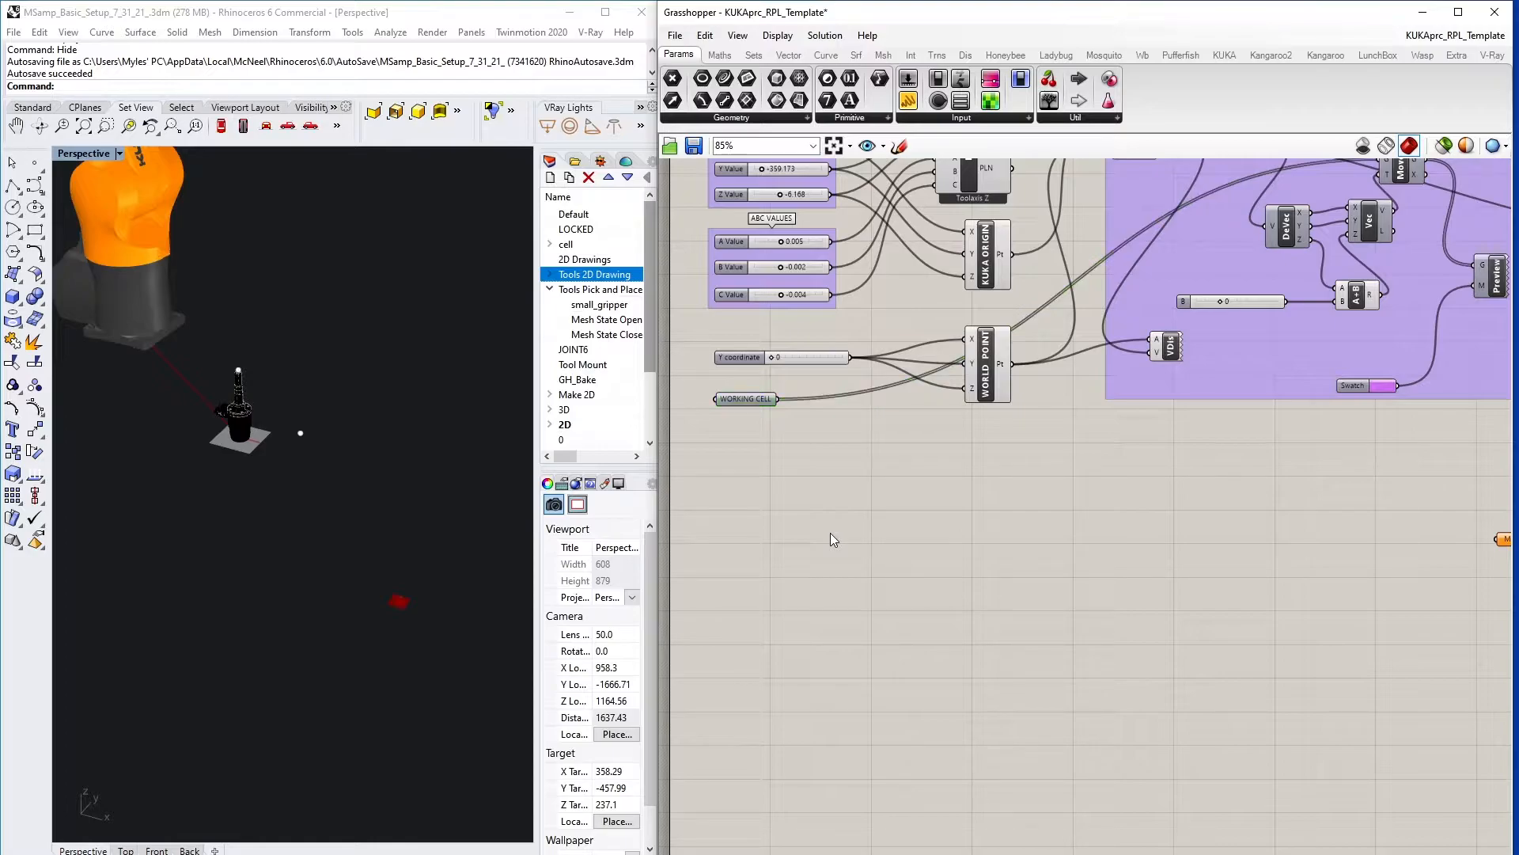
{"action": "type", "text": "con"}
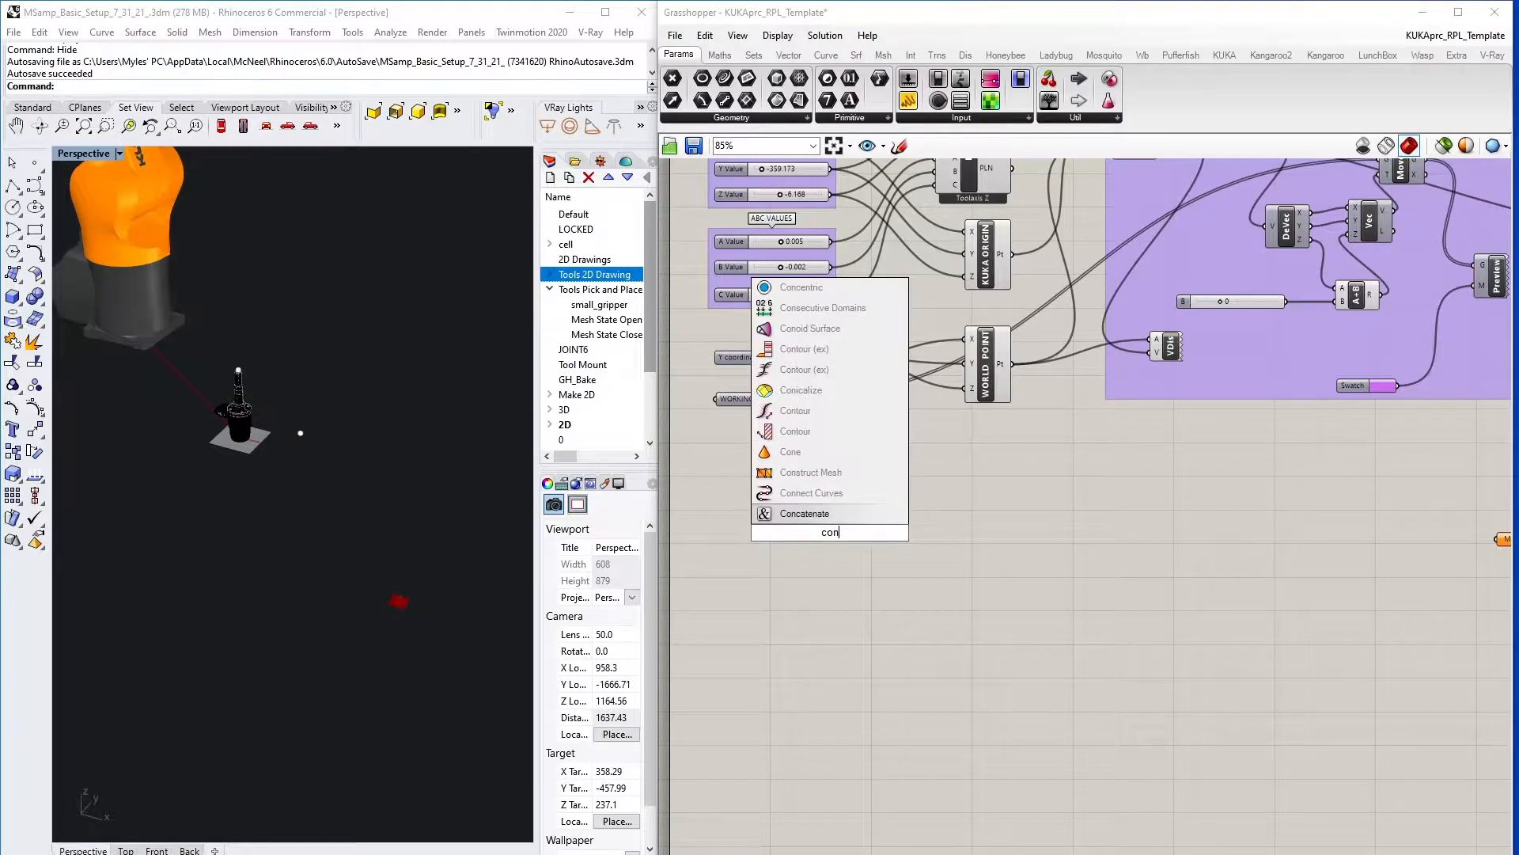
{"action": "type", "text": "struct pin"}
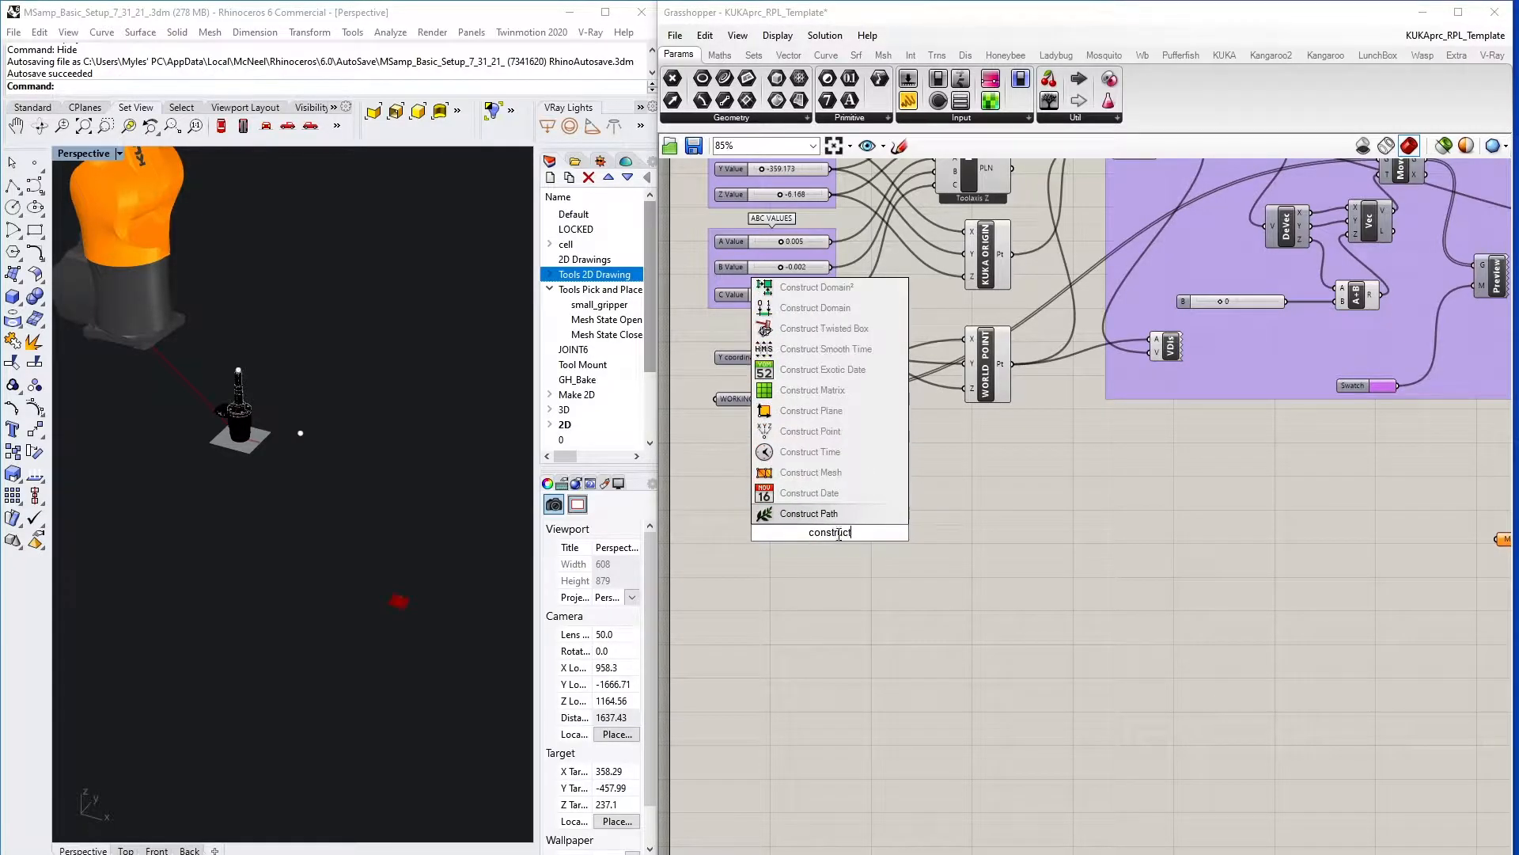
{"action": "key", "text": "BackSpace"}
{"action": "key", "text": "BackSpace"}
{"action": "type", "text": "o"}
{"action": "left_click", "coordinate": [762, 514]}
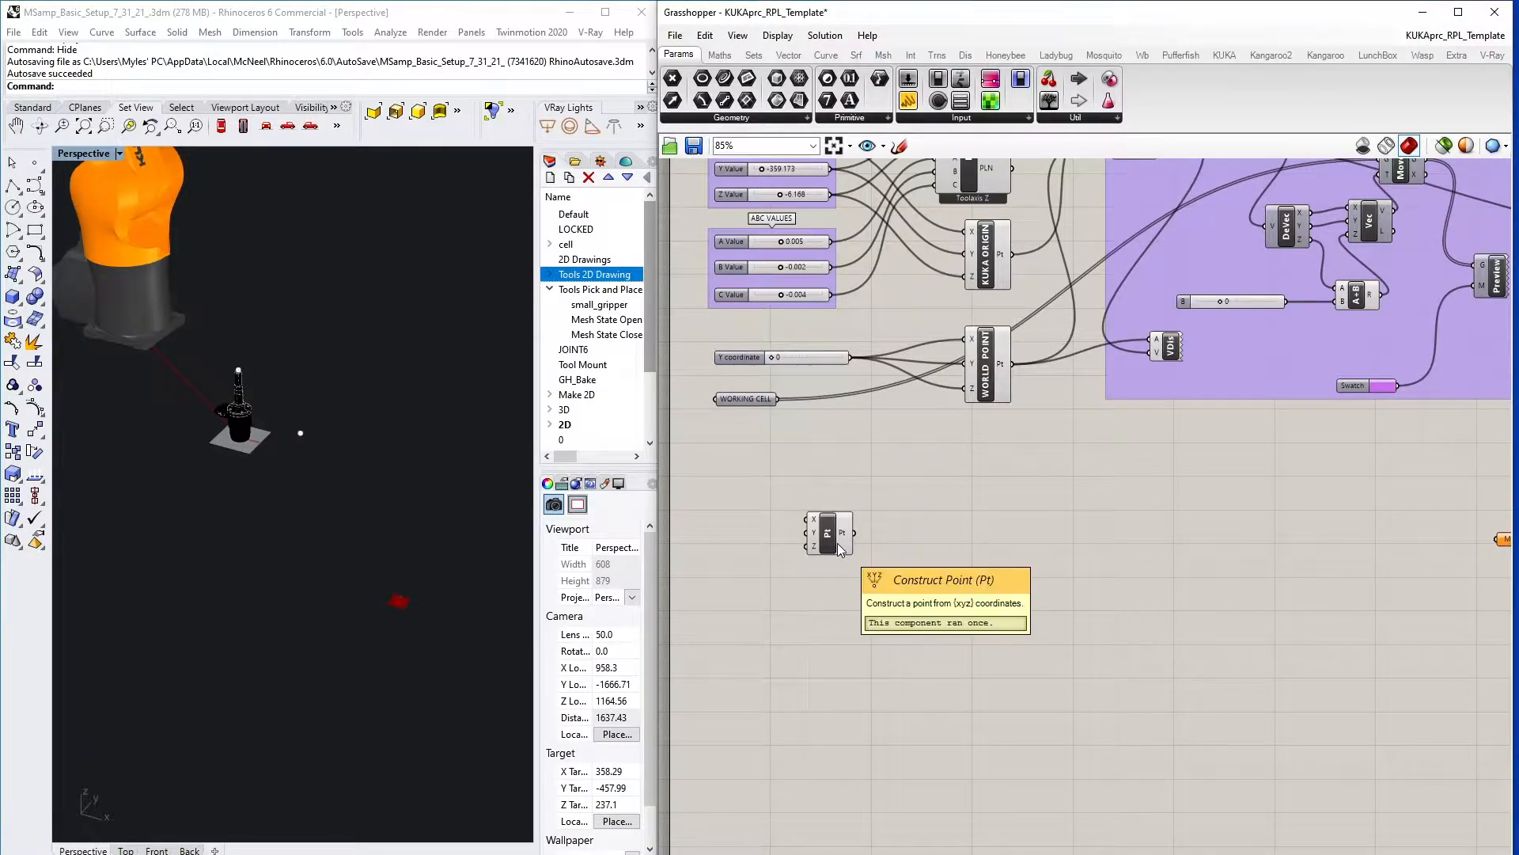
- Create a number slider ranging from -100 to 100 with value 50 and connect it to the new point's X, Y and Z inputs
{"action": "double_click", "coordinate": [753, 530]}
{"action": "type", "text": "-100<0"}
{"action": "key", "text": "BackSpace"}
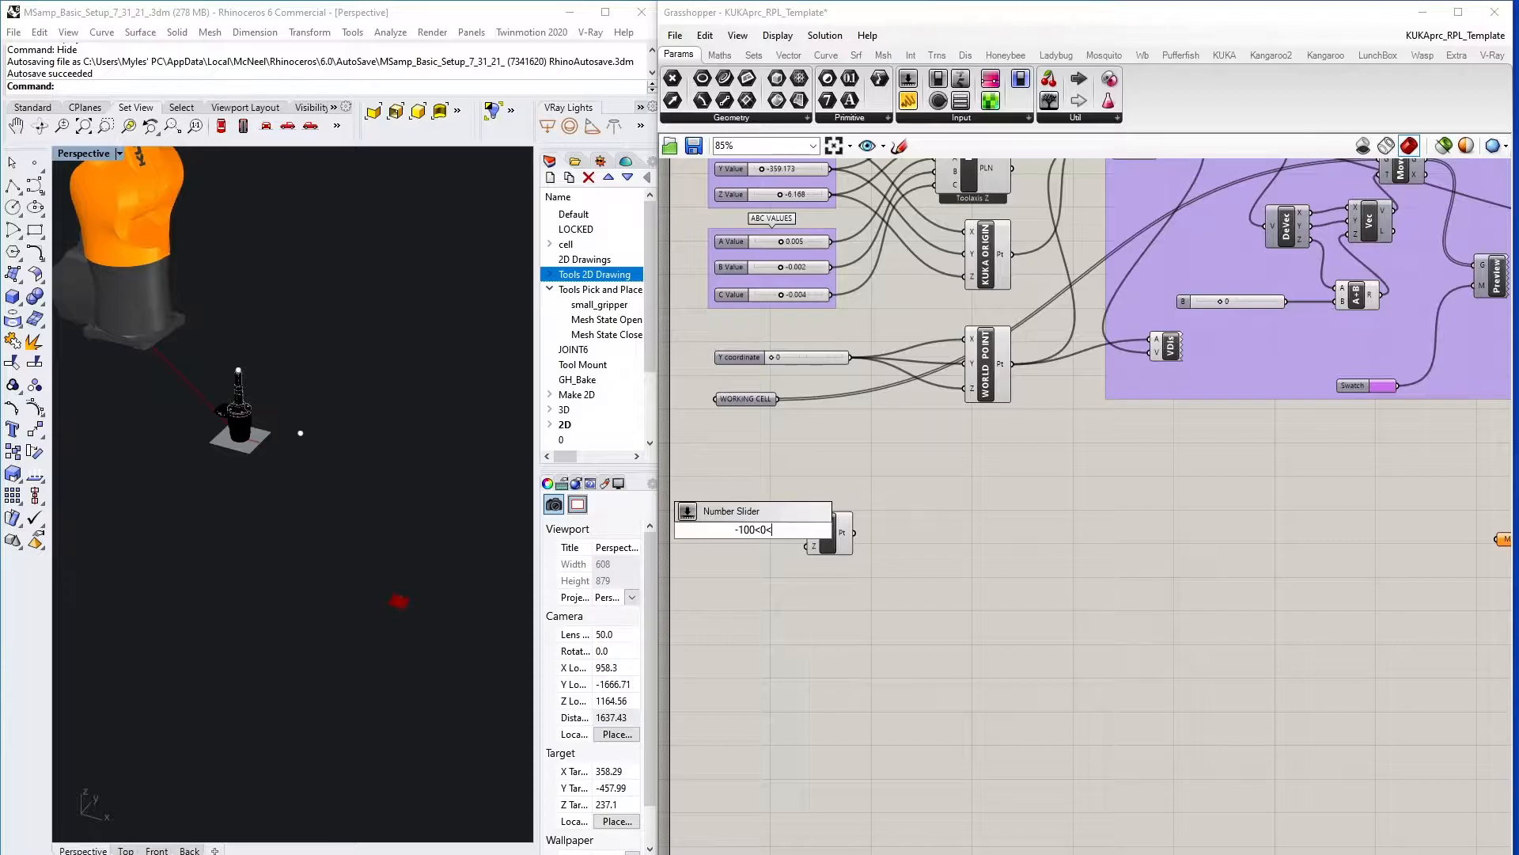
{"action": "type", "text": "50<100"}
{"action": "key", "text": "Return"}
{"action": "left_click_drag", "start_coordinate": [828, 532], "coordinate": [846, 560]}
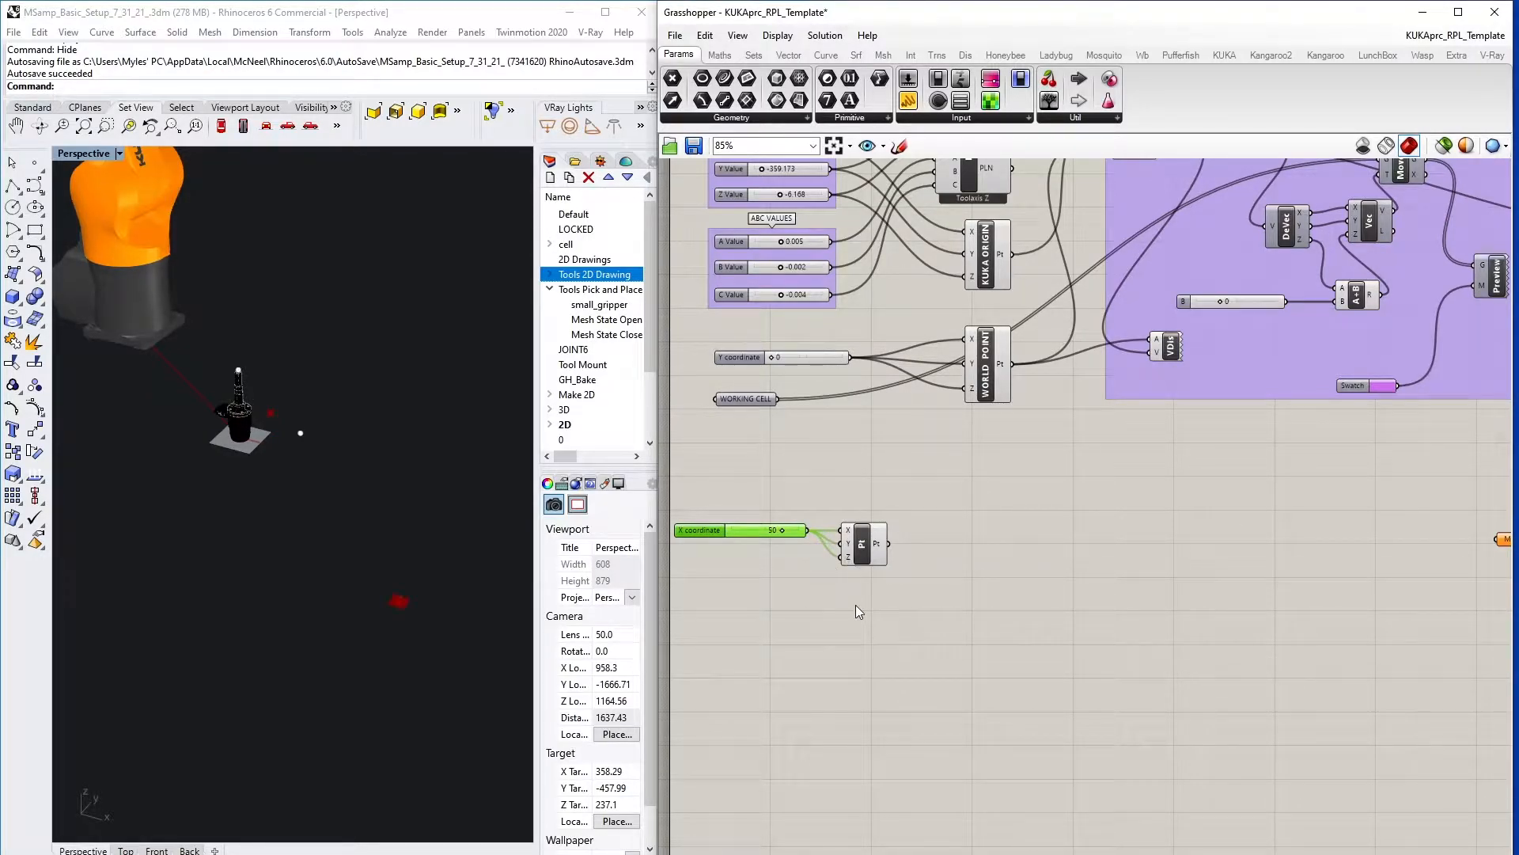
{"action": "double_click", "coordinate": [930, 613]}
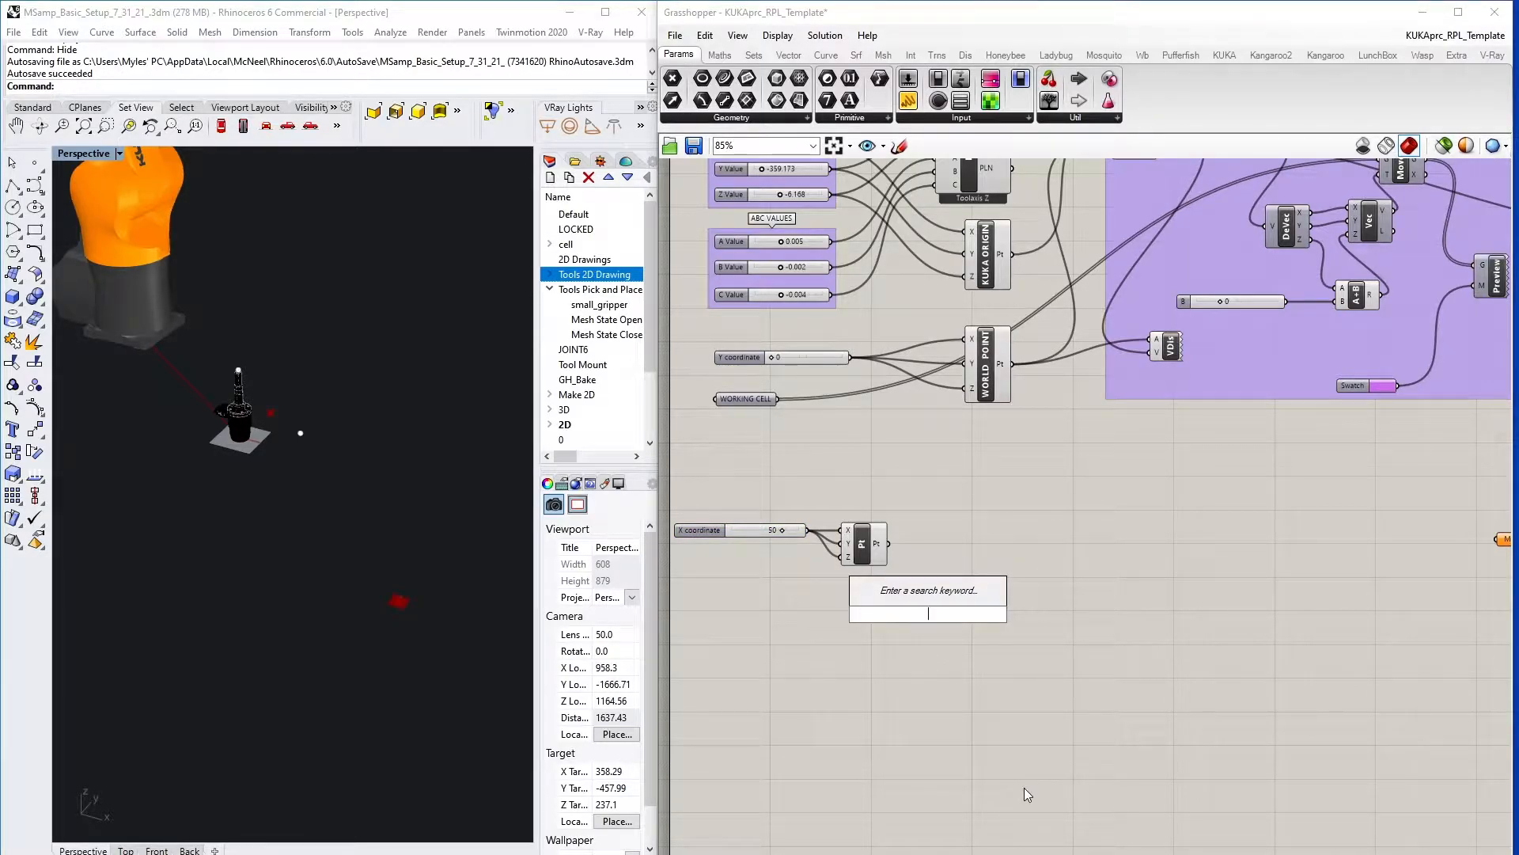
{"action": "type", "text": "cir"}
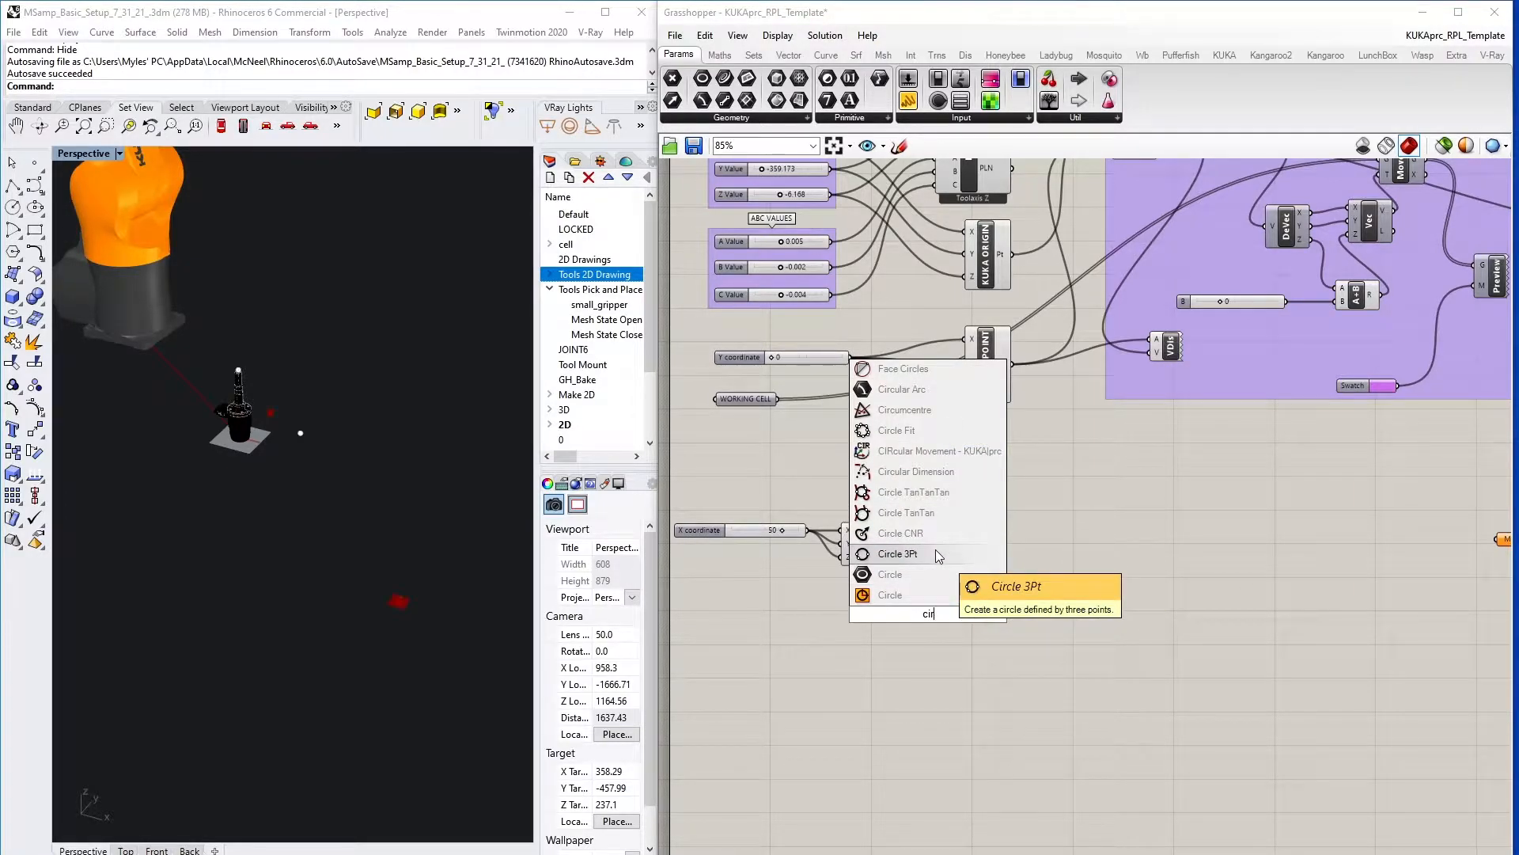
{"action": "left_click", "coordinate": [930, 571]}
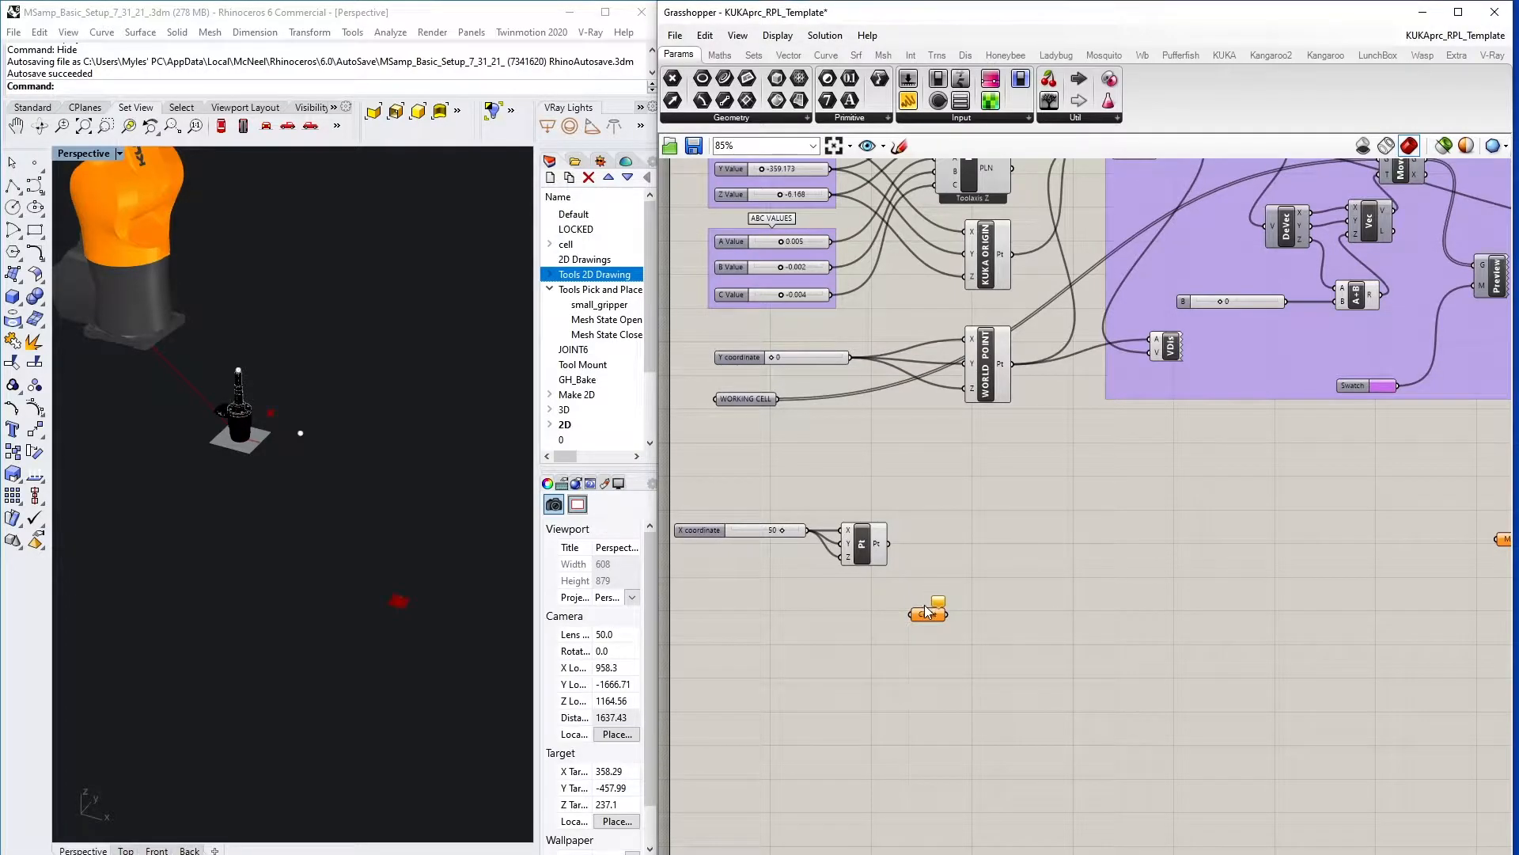
- Add a Circle component defined by plane and radius, using the constructed point as its plane and the coordinate slider as its radius
{"action": "double_click", "coordinate": [926, 599]}
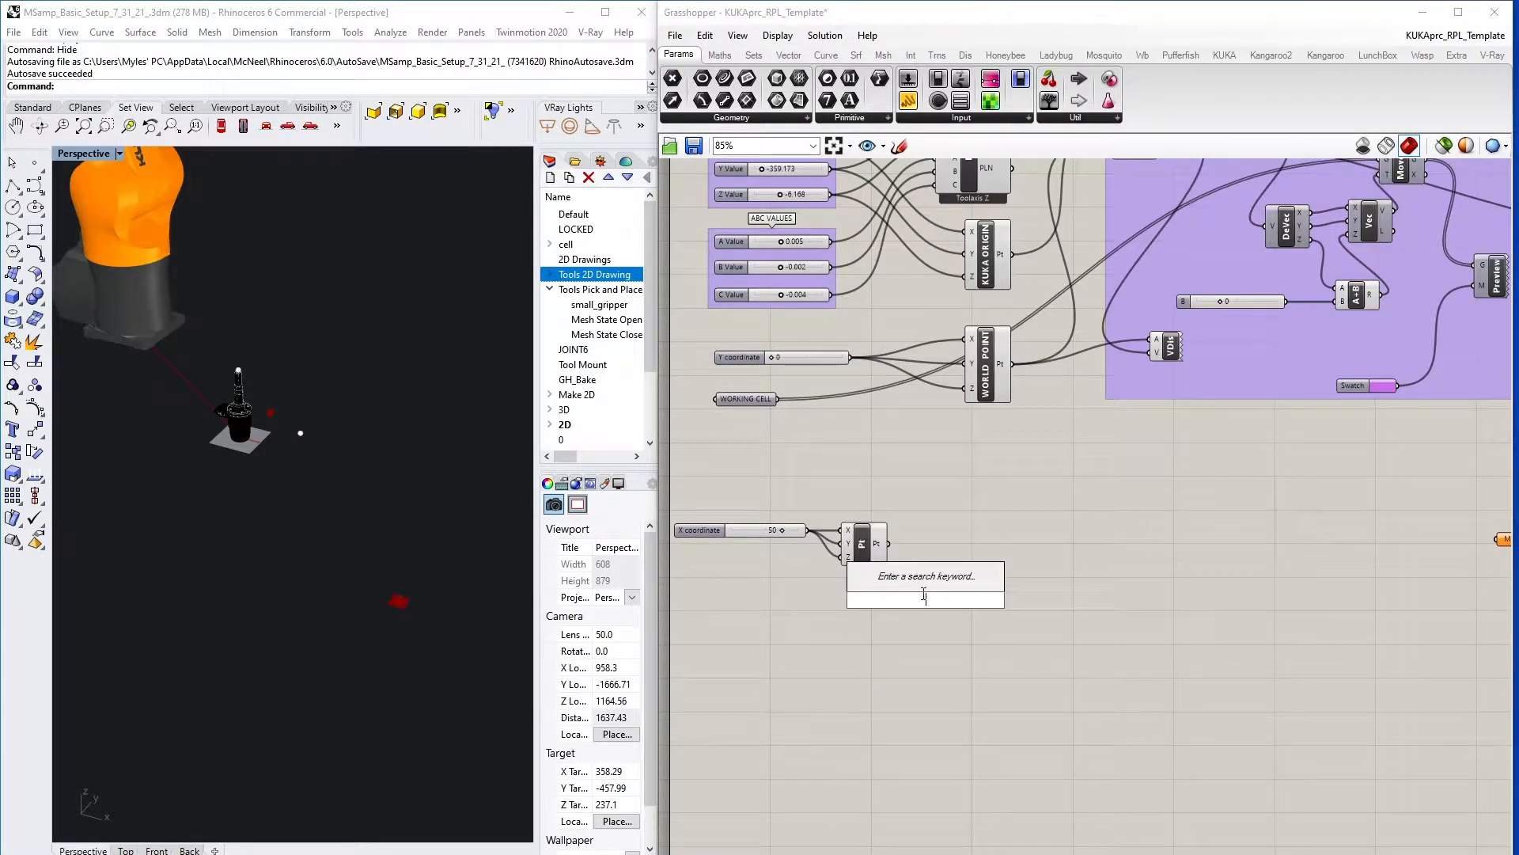
{"action": "type", "text": "cir"}
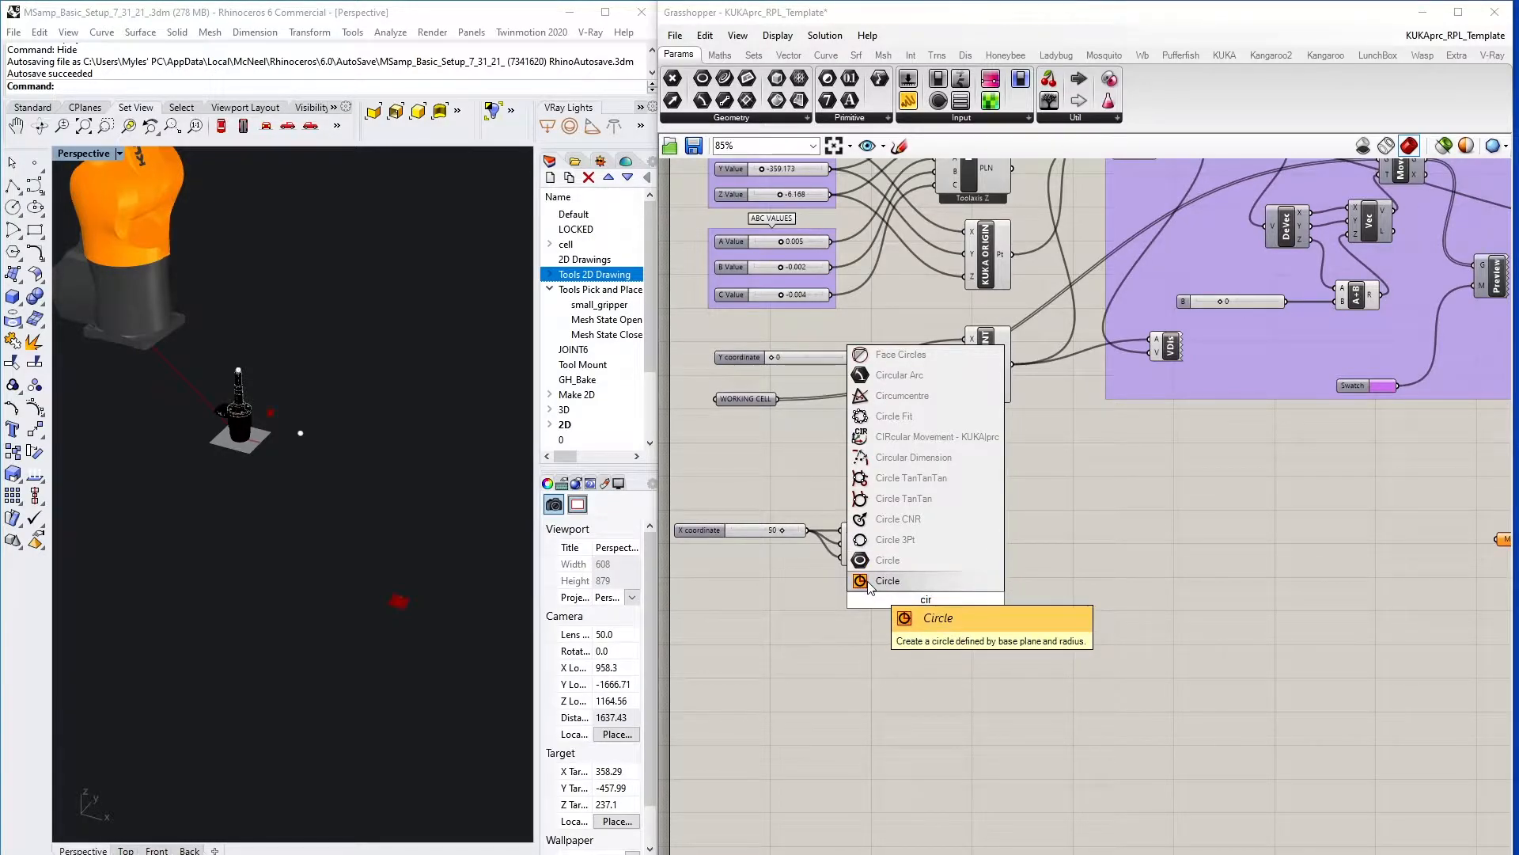
{"action": "left_click", "coordinate": [880, 582]}
{"action": "left_click_drag", "start_coordinate": [912, 599], "coordinate": [955, 593]}
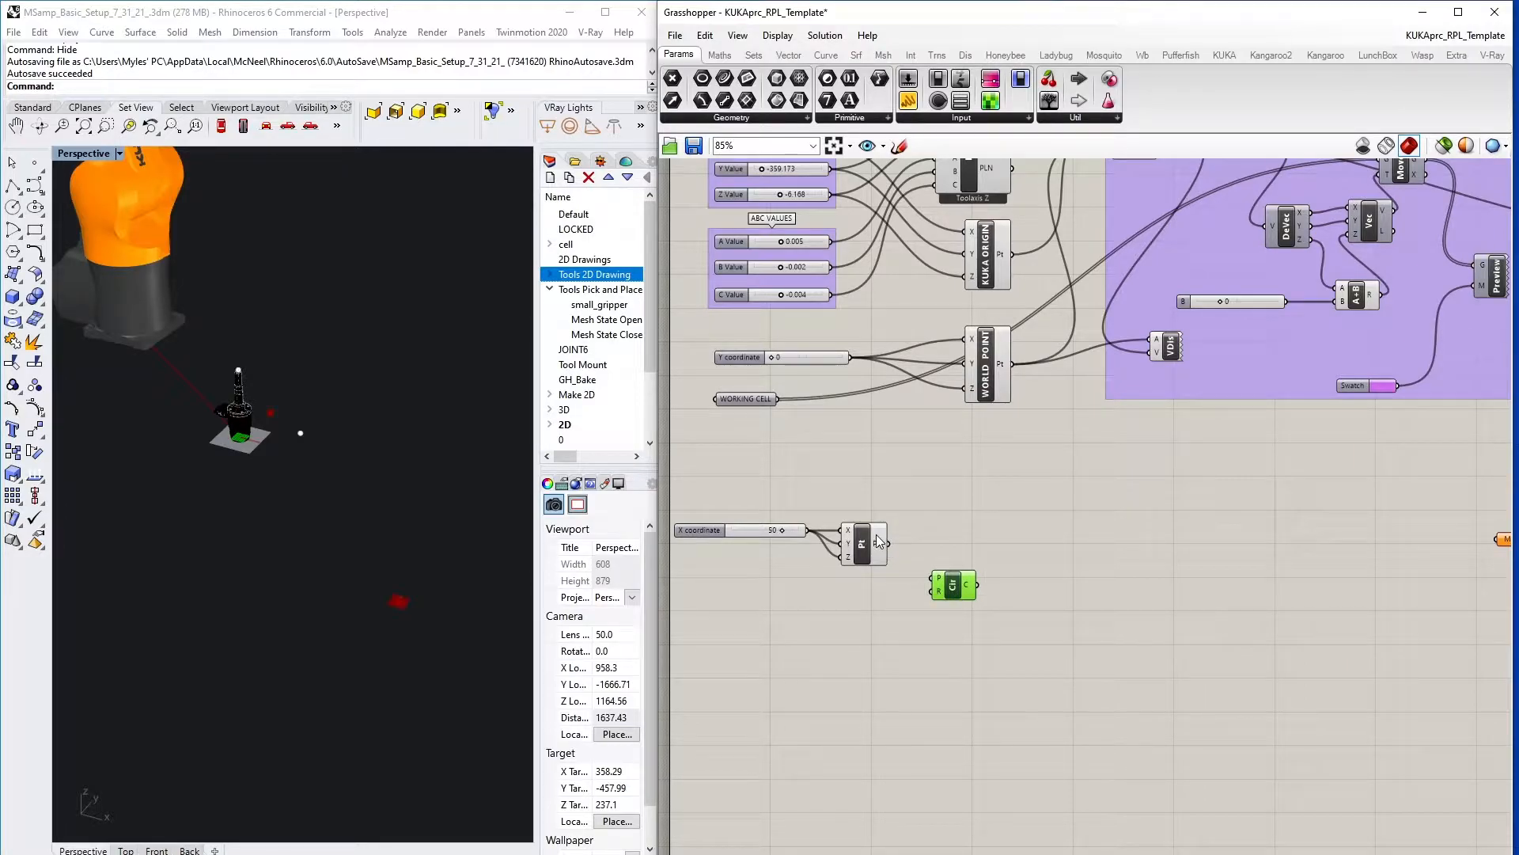
{"action": "left_click_drag", "start_coordinate": [890, 546], "coordinate": [932, 578]}
{"action": "left_click_drag", "start_coordinate": [808, 529], "coordinate": [960, 588]}
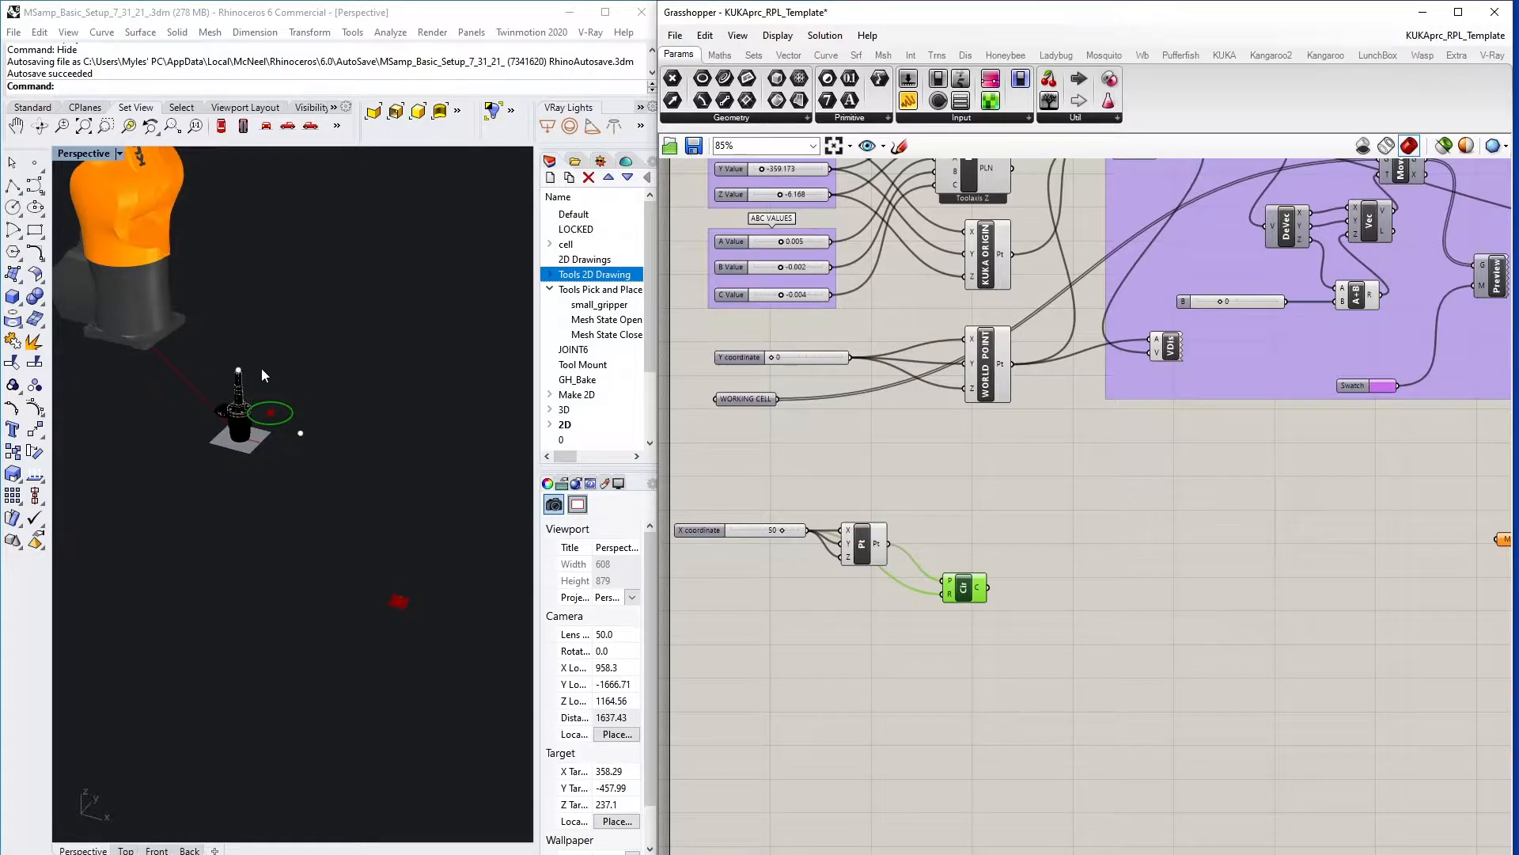
{"action": "right_click_drag", "start_coordinate": [358, 444], "coordinate": [381, 425]}
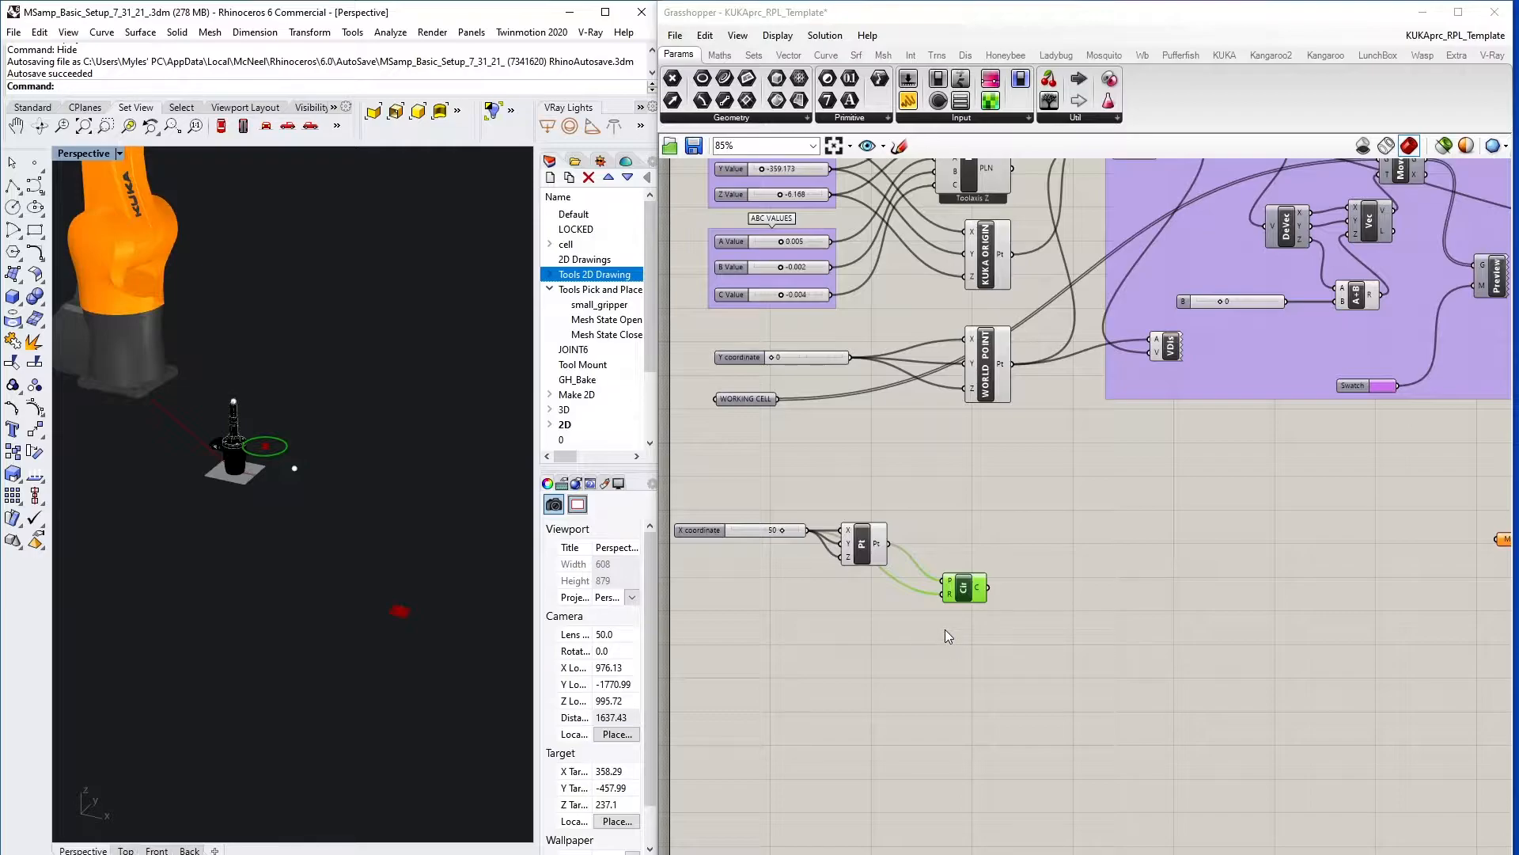
{"action": "left_click_drag", "start_coordinate": [964, 592], "coordinate": [959, 639]}
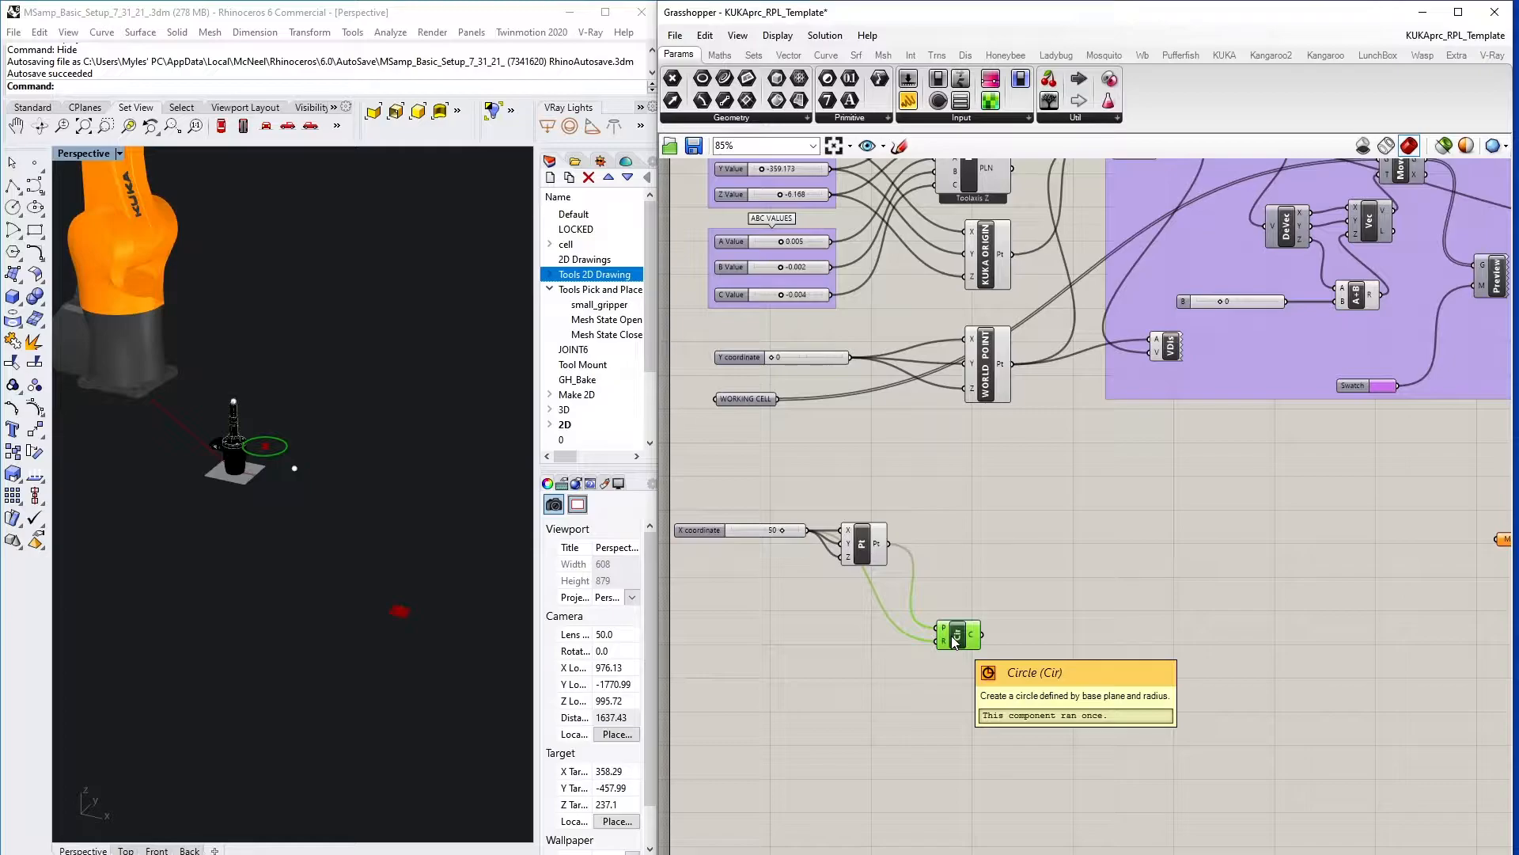
- Add a Divide Curve component and connect the circle's output to its curve input
{"action": "double_click", "coordinate": [1022, 554]}
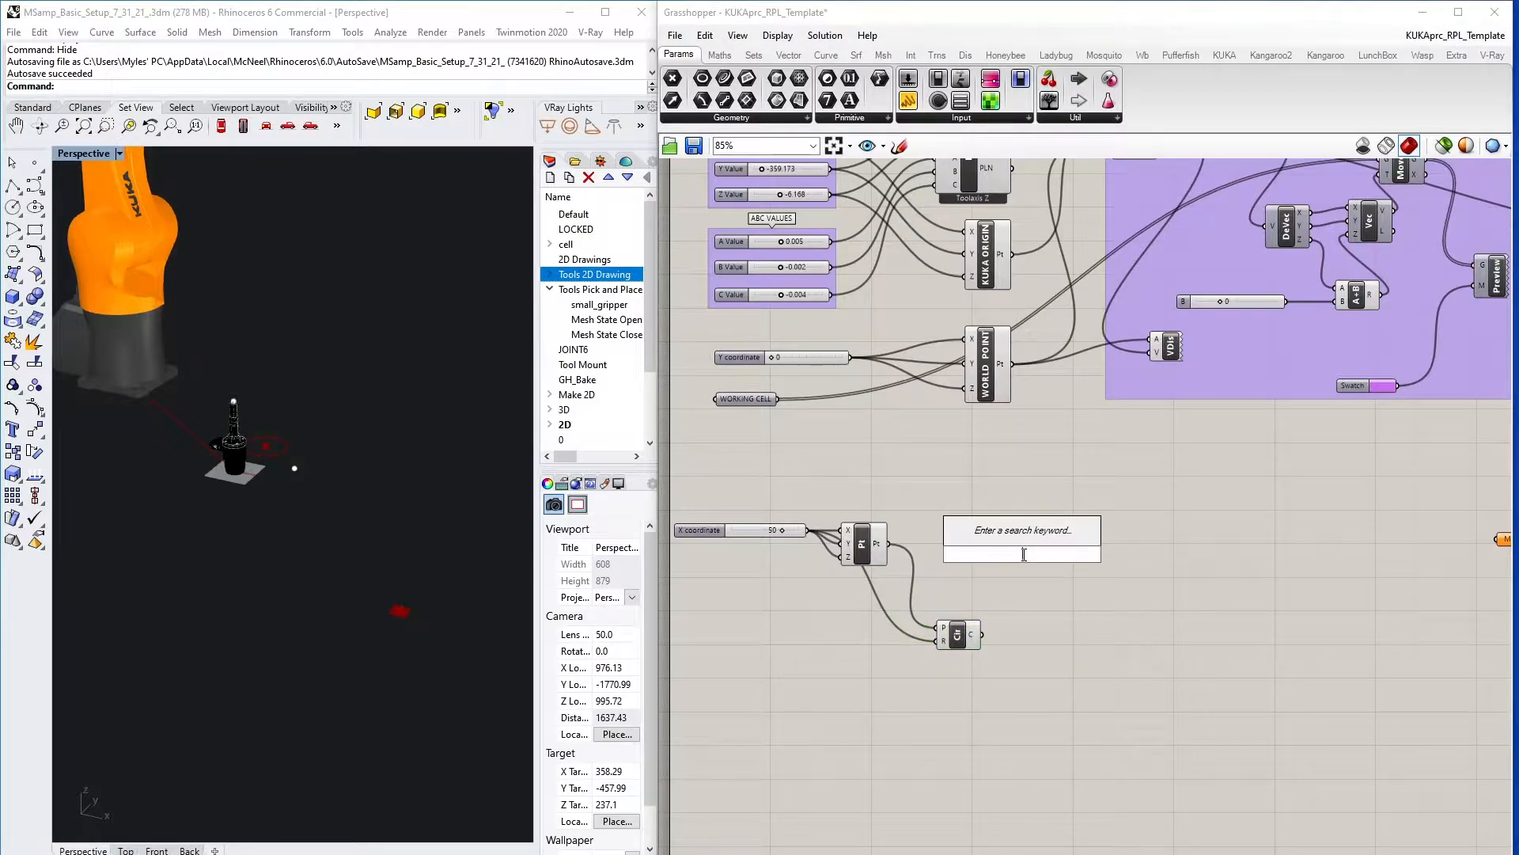
{"action": "type", "text": "divide"}
{"action": "key", "text": "Return"}
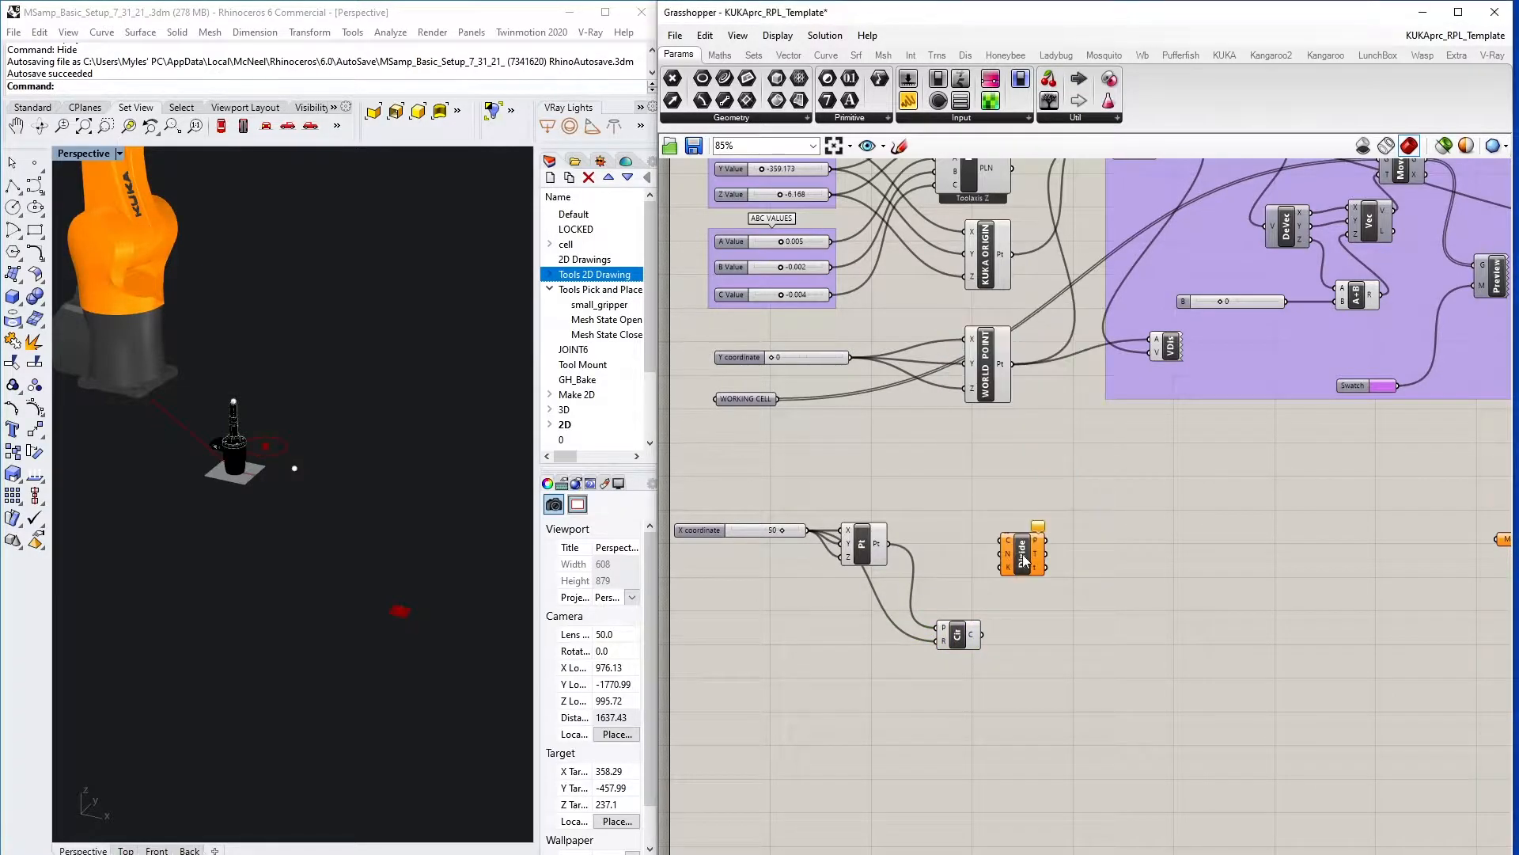
{"action": "left_click_drag", "start_coordinate": [1025, 561], "coordinate": [1101, 581]}
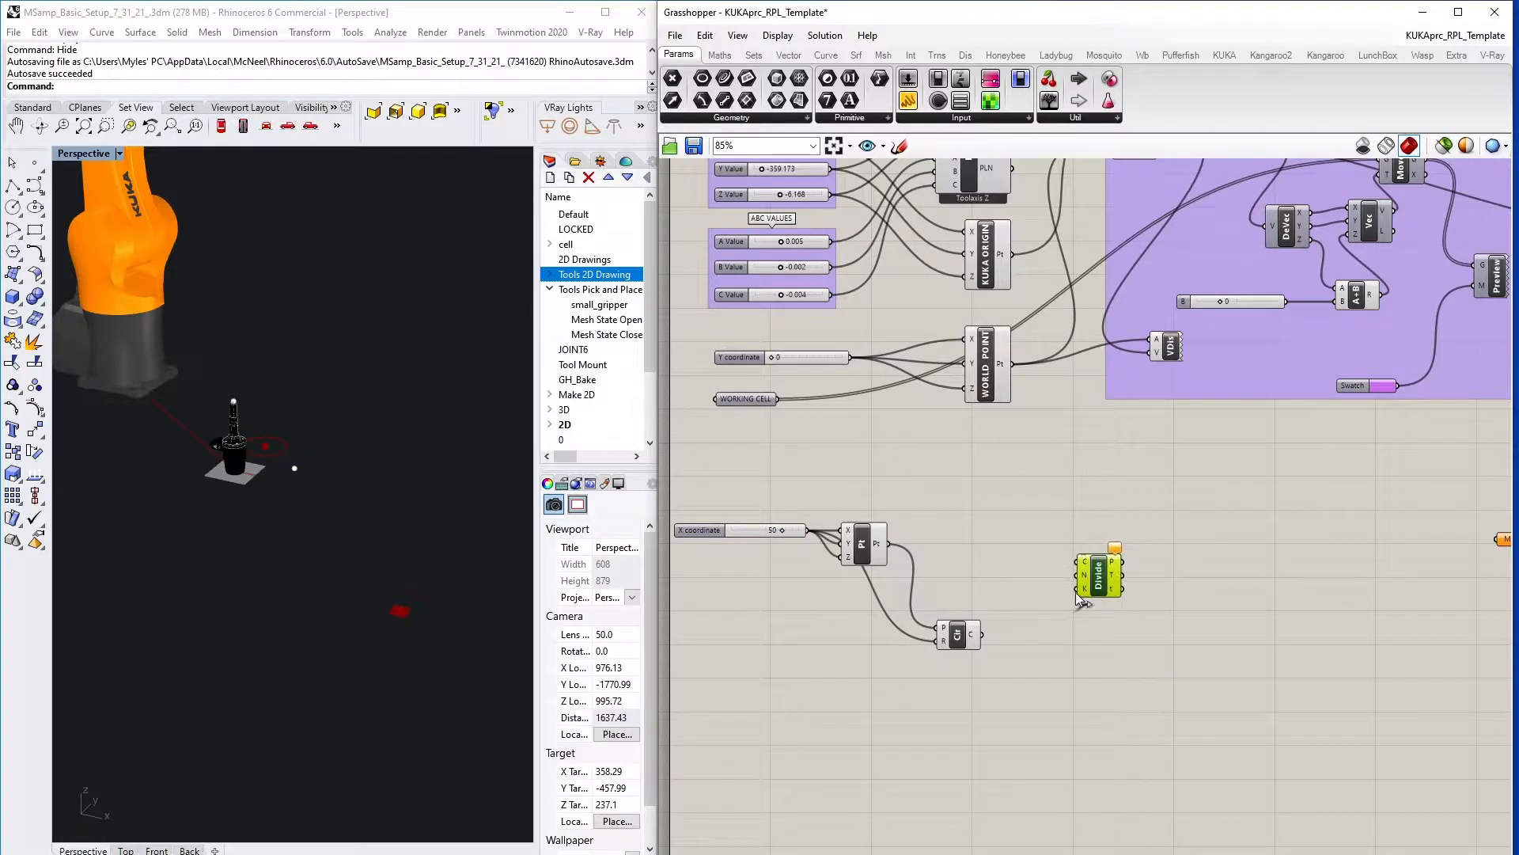
{"action": "left_click_drag", "start_coordinate": [984, 634], "coordinate": [1100, 567]}
{"action": "left_click_drag", "start_coordinate": [957, 634], "coordinate": [960, 608]}
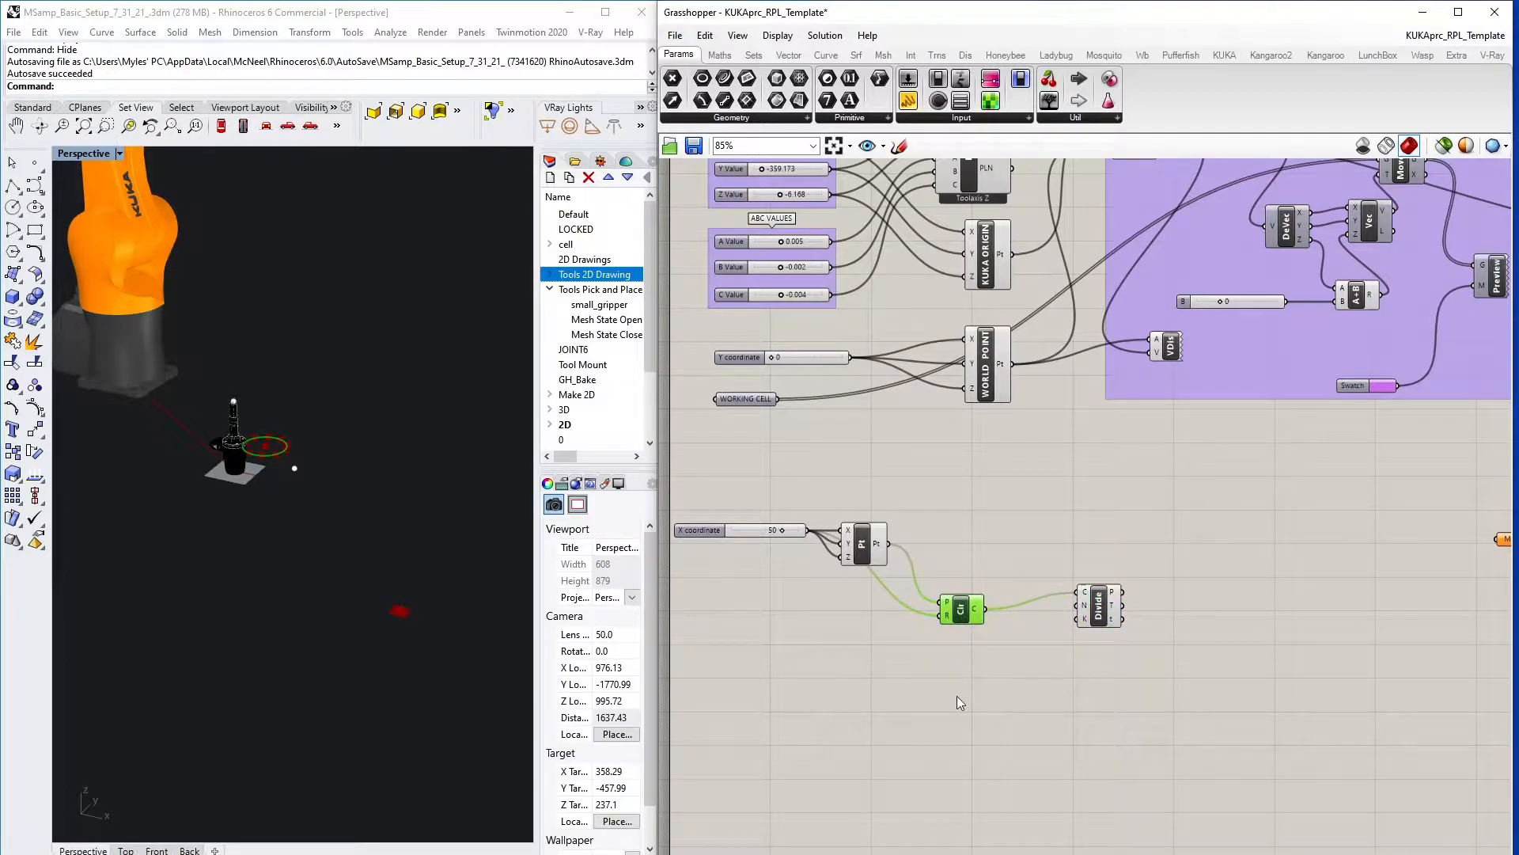
- Duplicate the coordinate slider, place the copy below the Circle component, and set its value to 25
{"action": "double_click", "coordinate": [961, 698]}
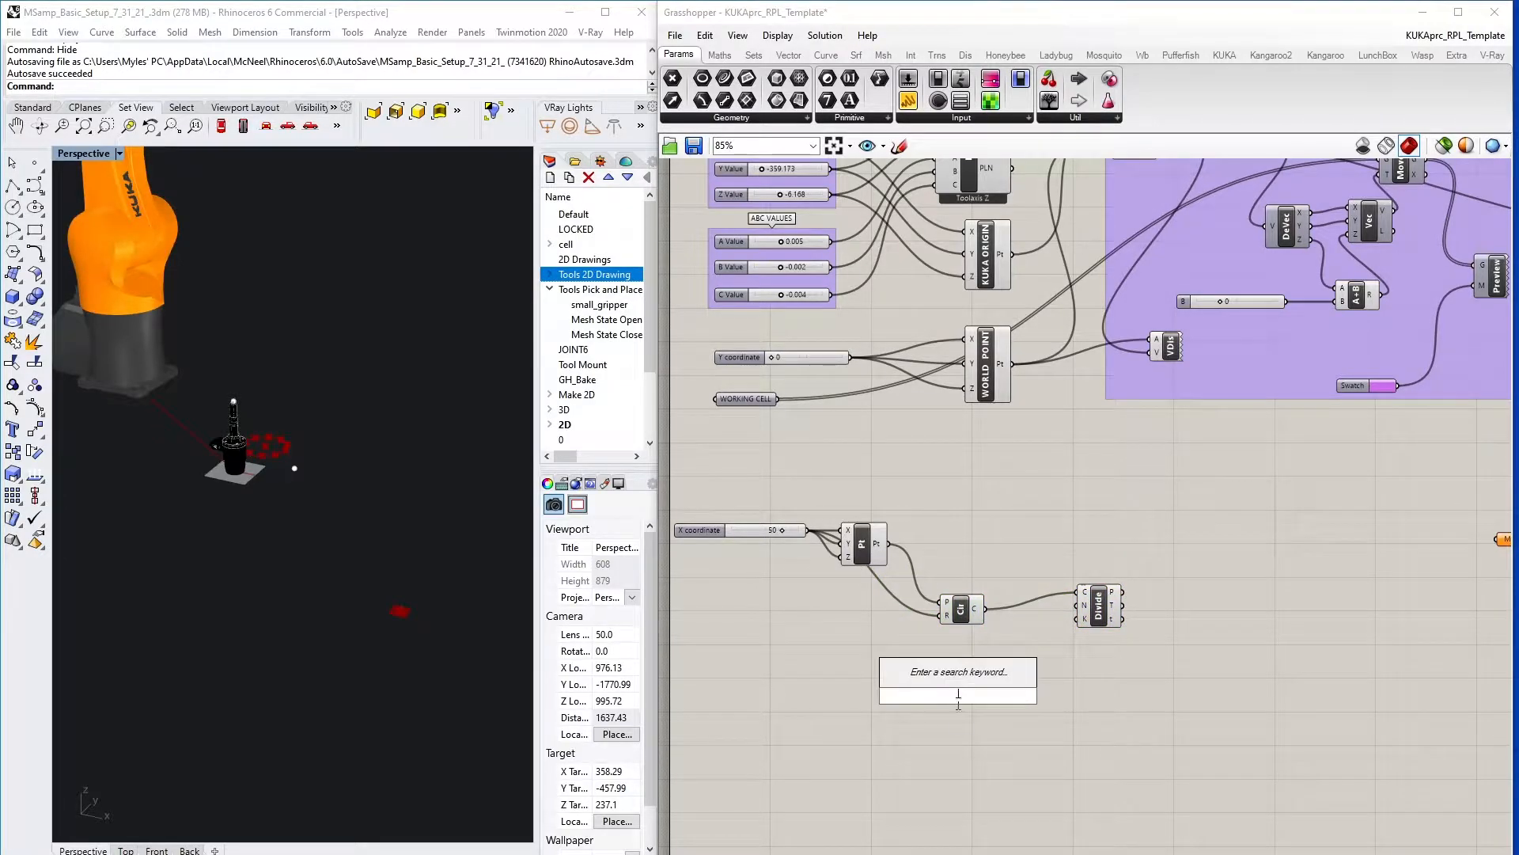
{"action": "left_click", "coordinate": [736, 531]}
{"action": "left_click_drag", "start_coordinate": [736, 531], "coordinate": [963, 665], "text": "alt"}
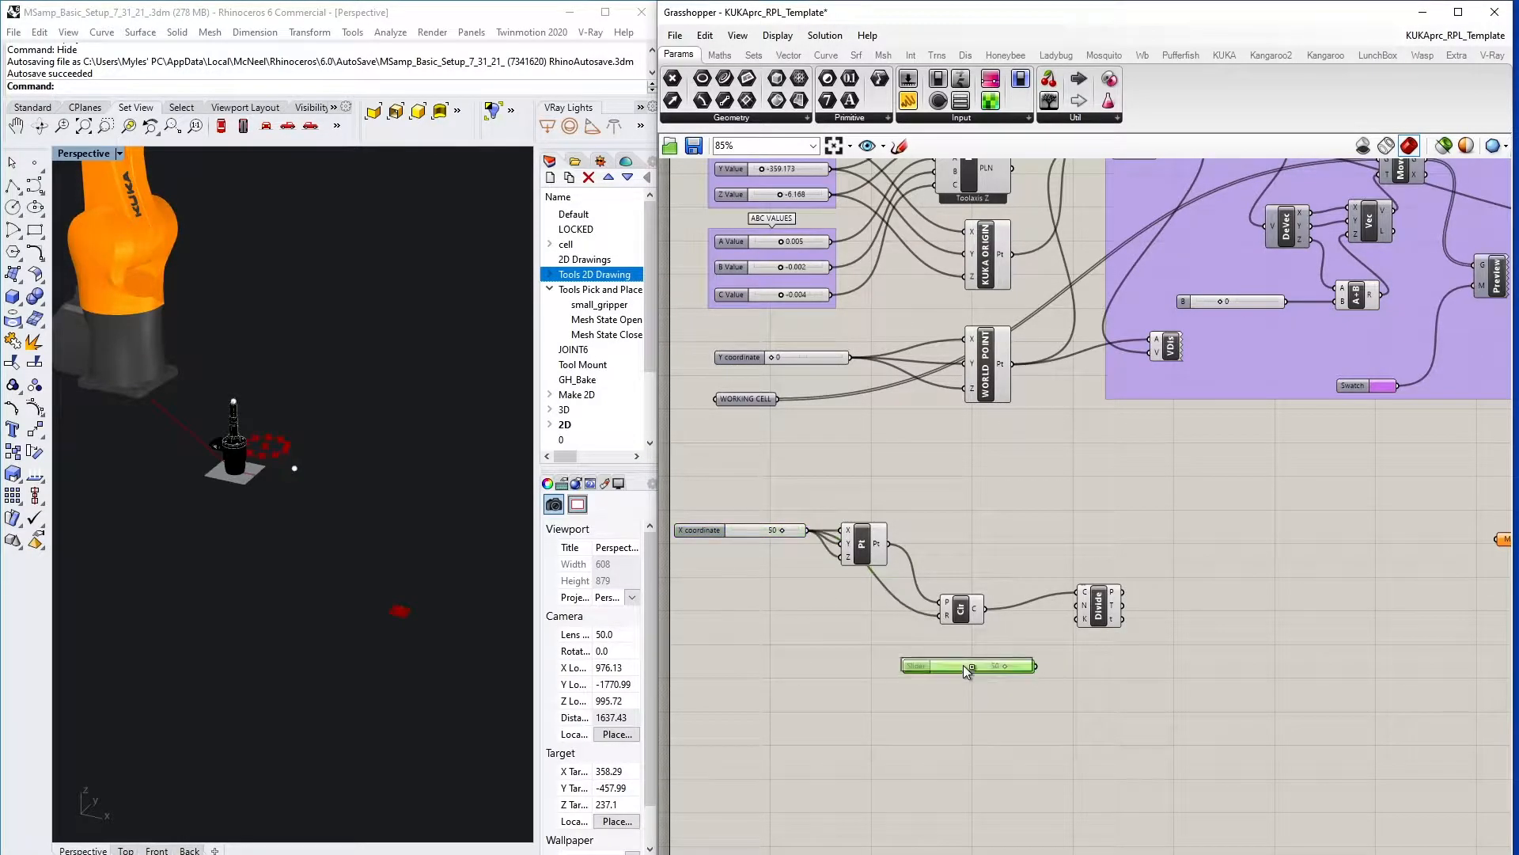
{"action": "double_click", "coordinate": [986, 664]}
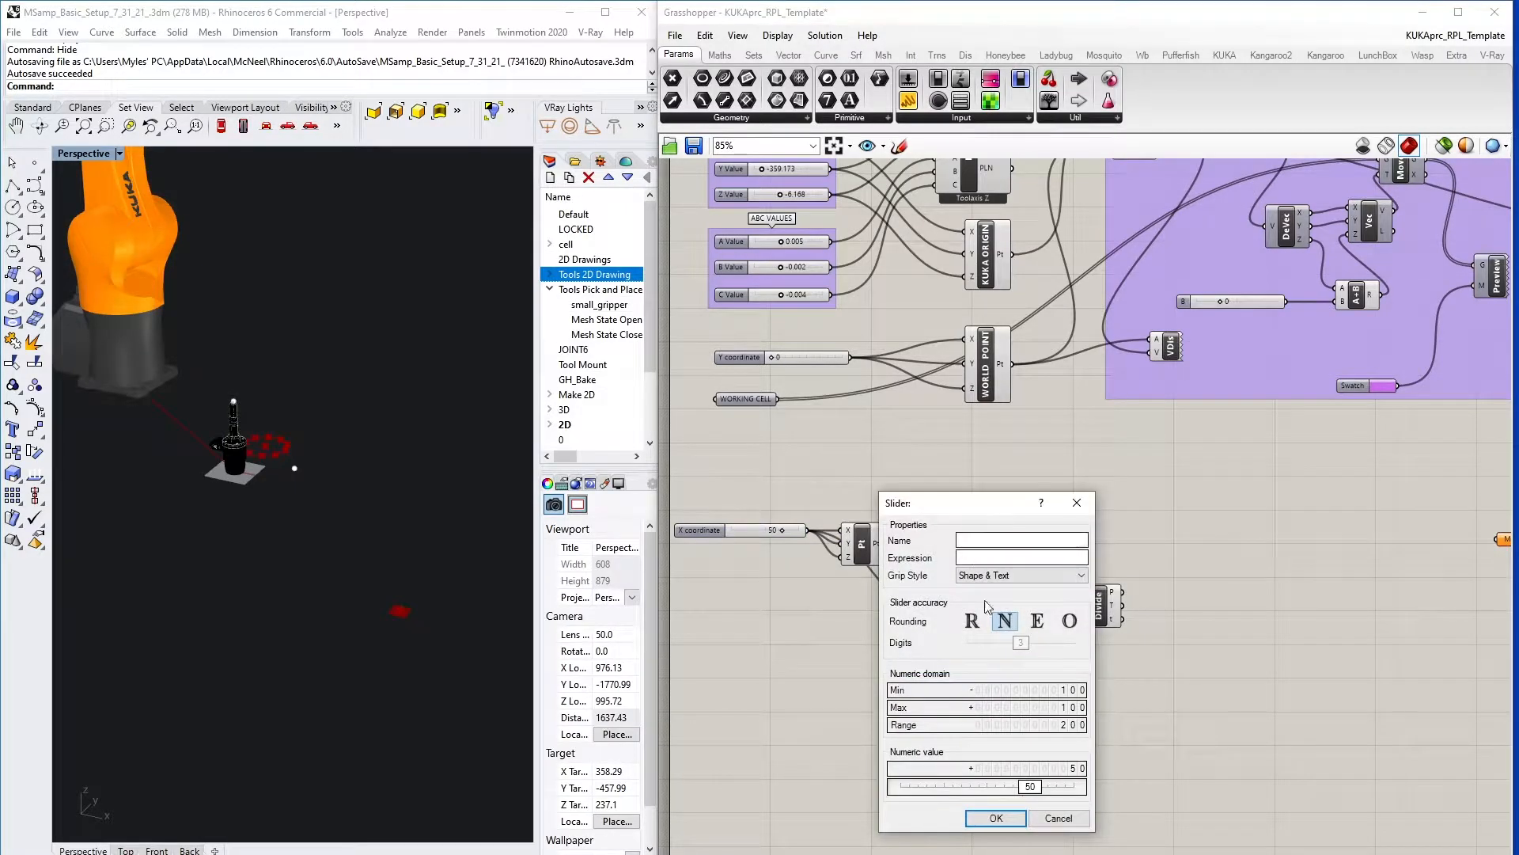
{"action": "left_click", "coordinate": [1012, 787]}
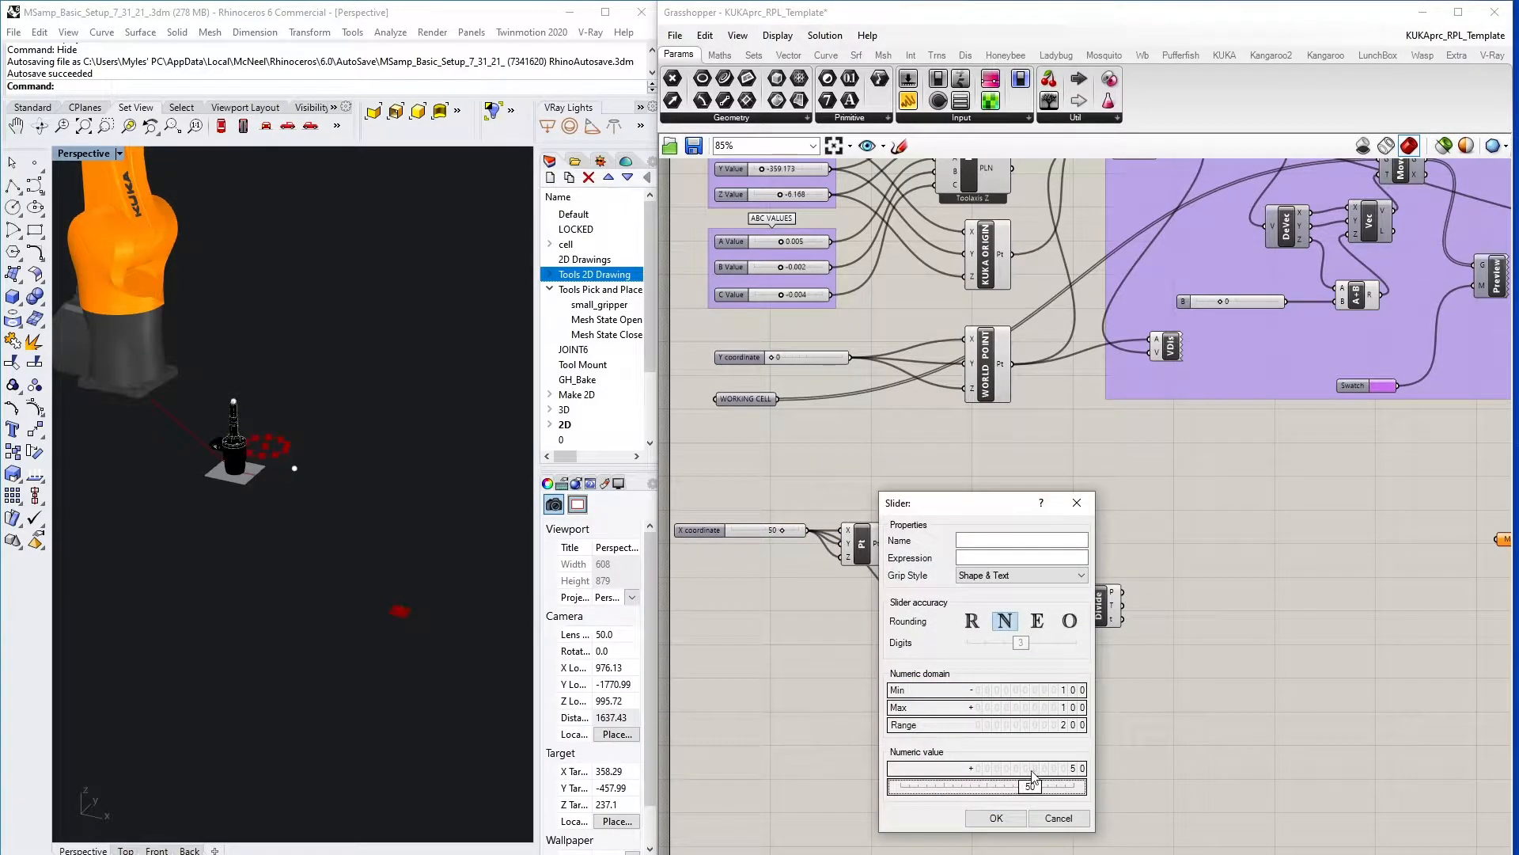
{"action": "left_click", "coordinate": [1072, 769]}
{"action": "double_click", "coordinate": [1075, 768]}
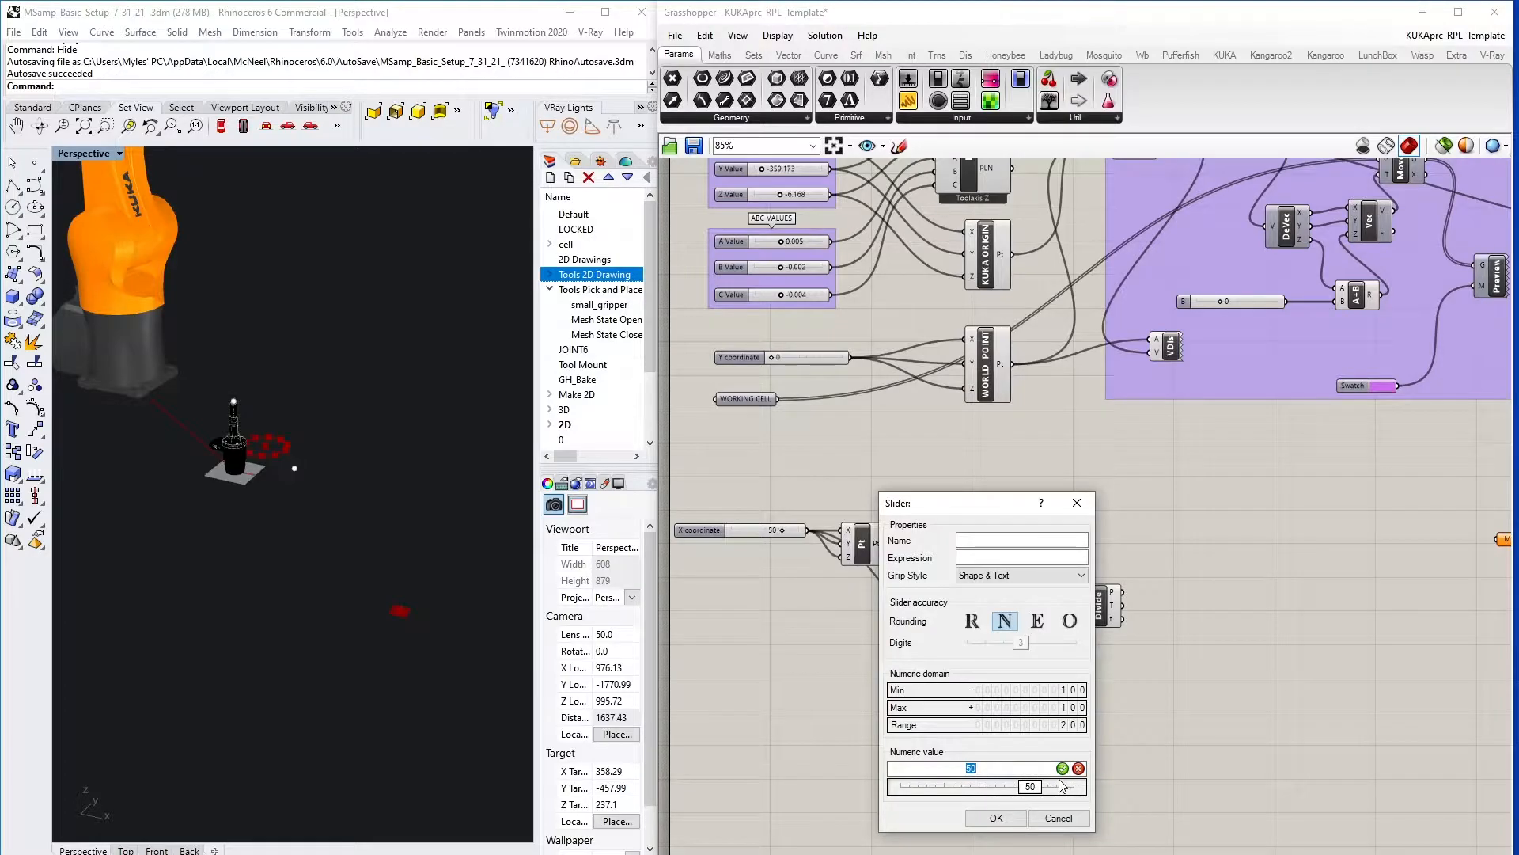
{"action": "type", "text": "25"}
{"action": "key", "text": "Return"}
{"action": "left_click", "coordinate": [990, 820]}
- Connect the 25 slider to the Divide Curve component's count input and shift that component slightly away from the circle
{"action": "left_click_drag", "start_coordinate": [1036, 666], "coordinate": [1081, 613]}
{"action": "mouse_move", "coordinate": [1113, 617]}
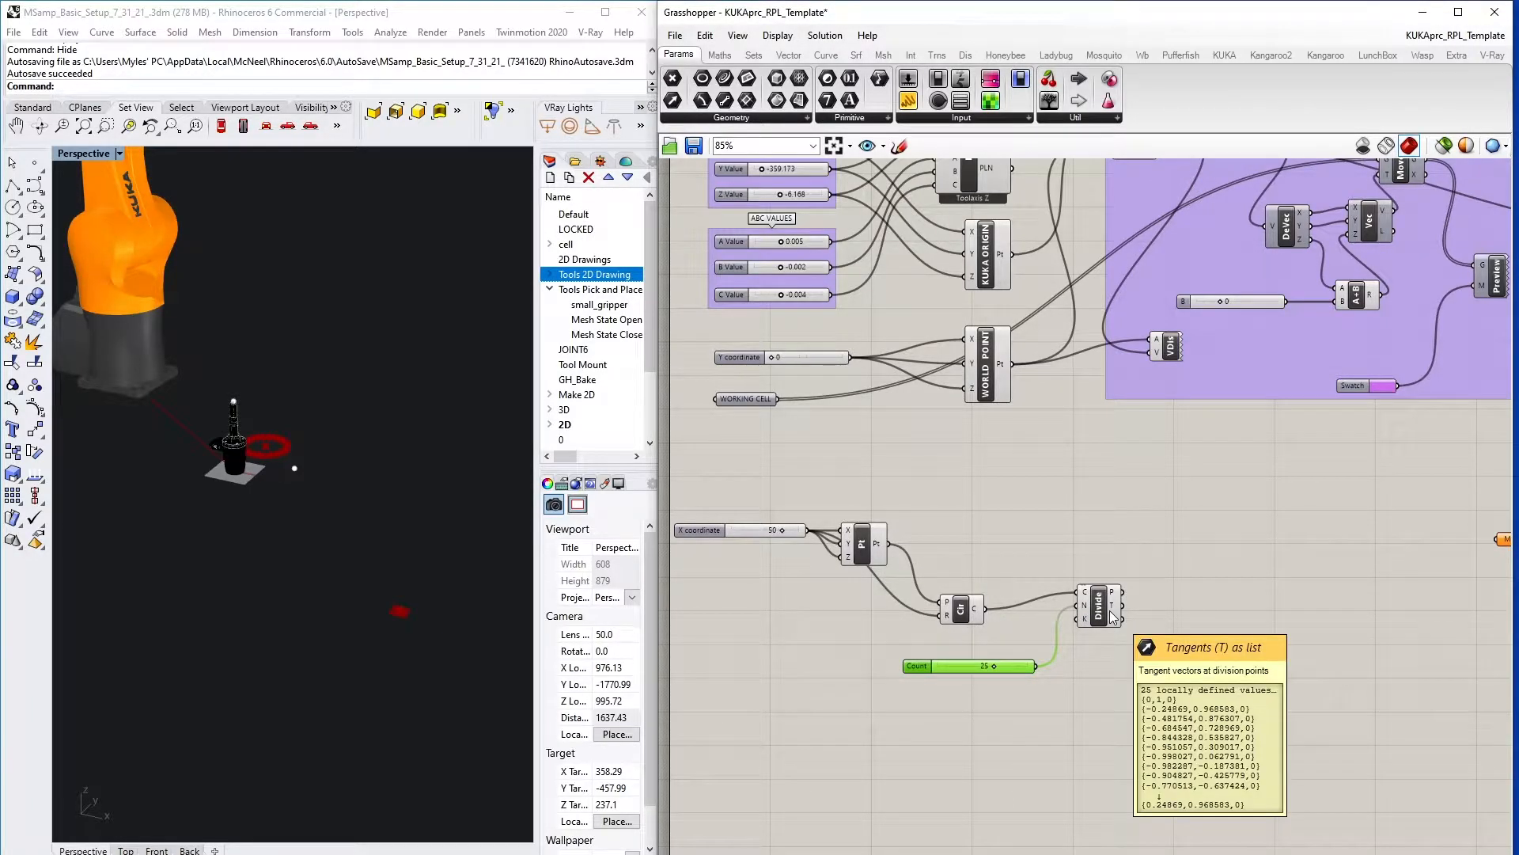
{"action": "mouse_move", "coordinate": [1112, 606]}
{"action": "left_mouse_down"}
{"action": "mouse_move", "coordinate": [1132, 559]}
{"action": "mouse_move", "coordinate": [1136, 593]}
{"action": "left_mouse_up"}
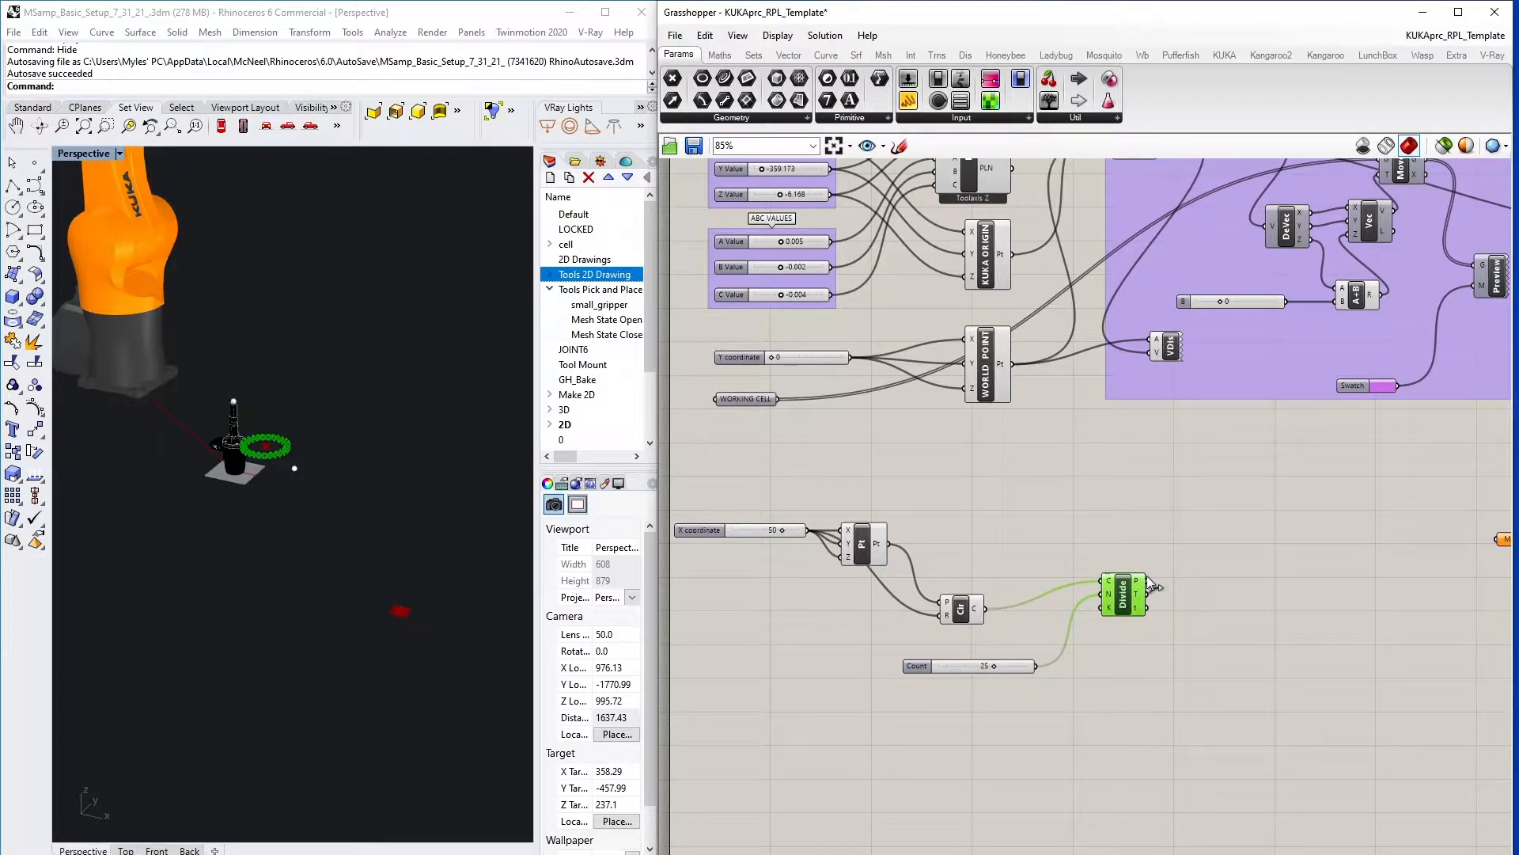
- Duplicate the Circle component after Divide Curve and connect the division points to the copy's plane input
{"action": "double_click", "coordinate": [1202, 598]}
{"action": "left_click", "coordinate": [979, 614]}
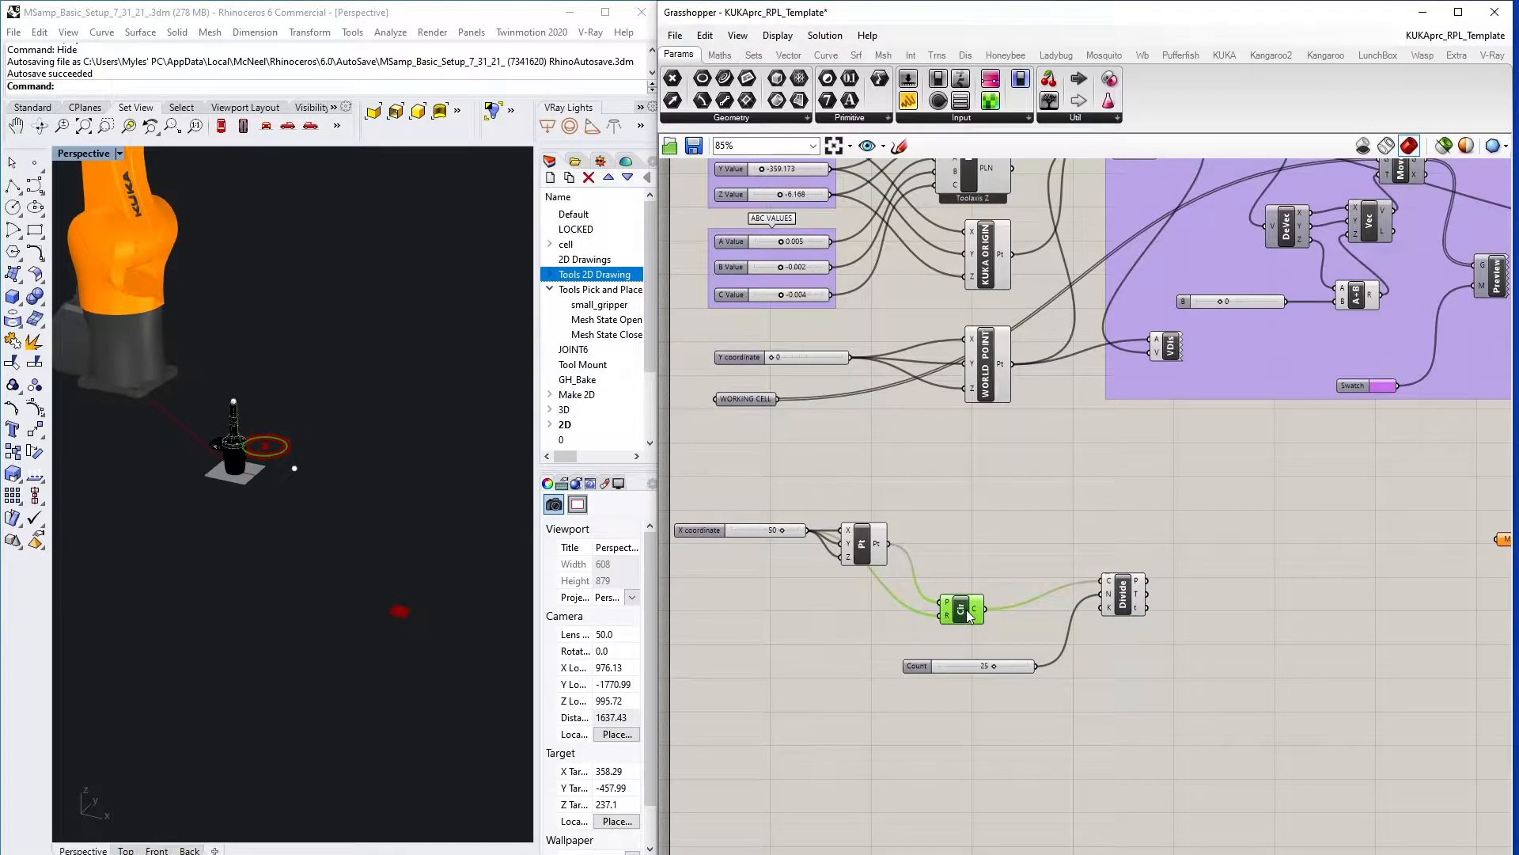
{"action": "mouse_move", "coordinate": [980, 614]}
{"action": "left_mouse_down"}
{"action": "mouse_move", "coordinate": [1119, 698]}
{"action": "mouse_move", "coordinate": [1165, 603]}
{"action": "mouse_move", "coordinate": [1208, 608]}
{"action": "mouse_move", "coordinate": [995, 596]}
{"action": "left_mouse_up"}
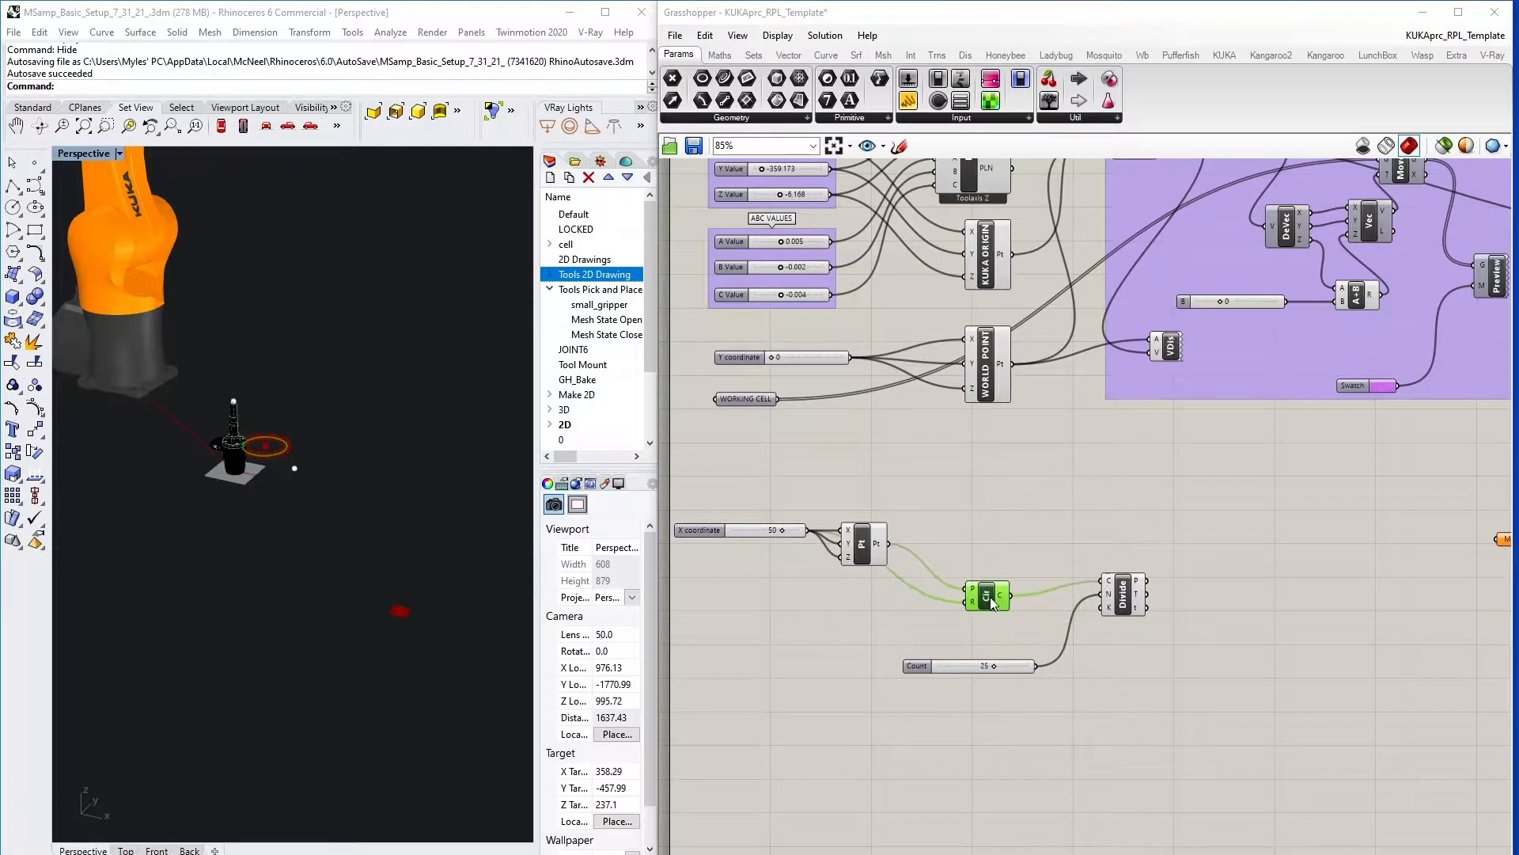
{"action": "left_click_drag", "start_coordinate": [1152, 627], "coordinate": [1238, 626]}
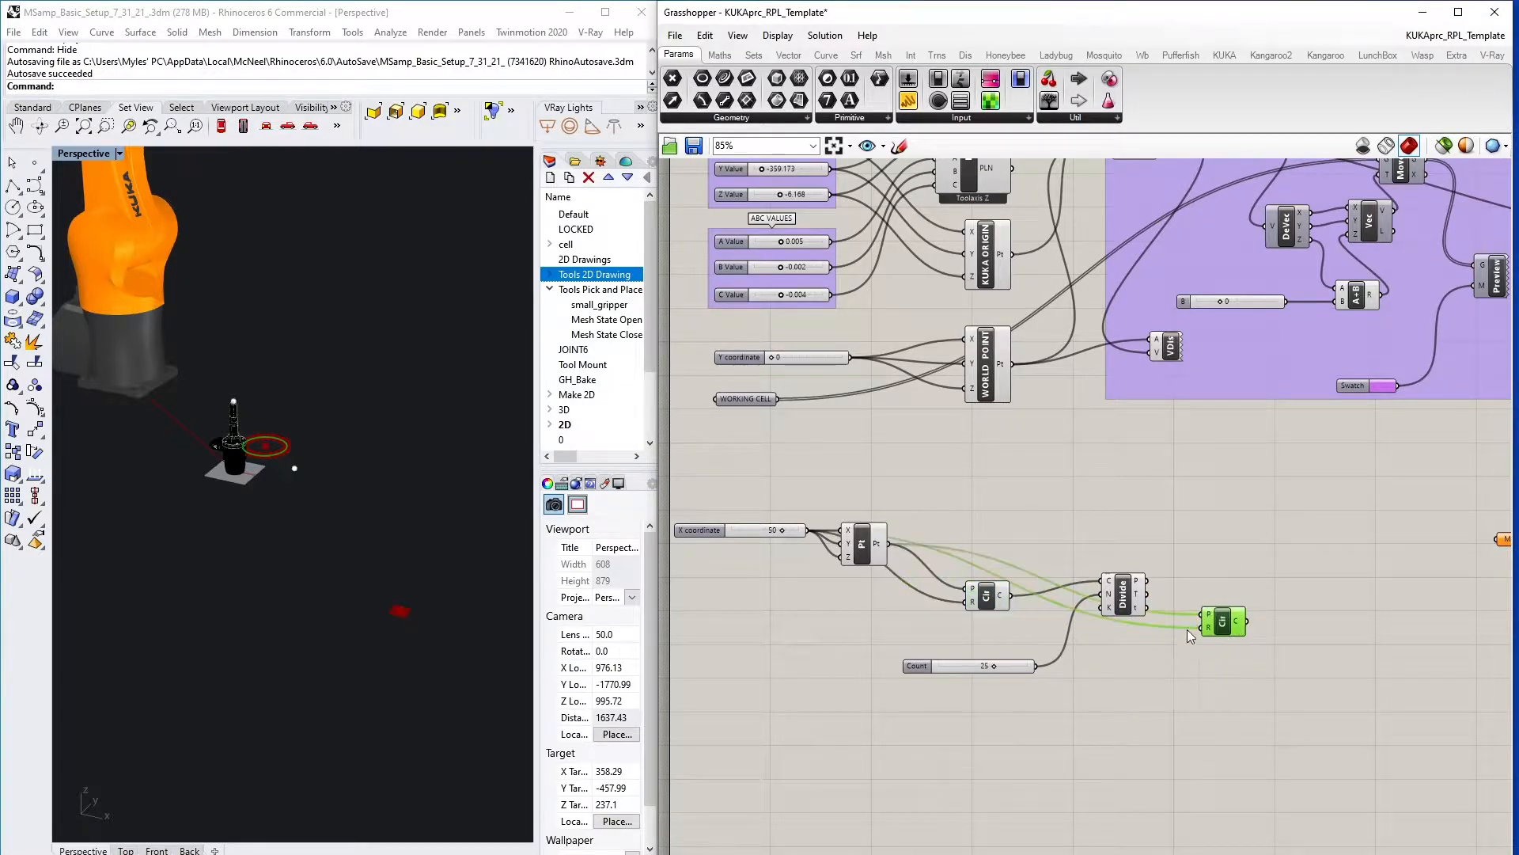
{"action": "left_click_drag", "start_coordinate": [1141, 587], "coordinate": [1205, 625]}
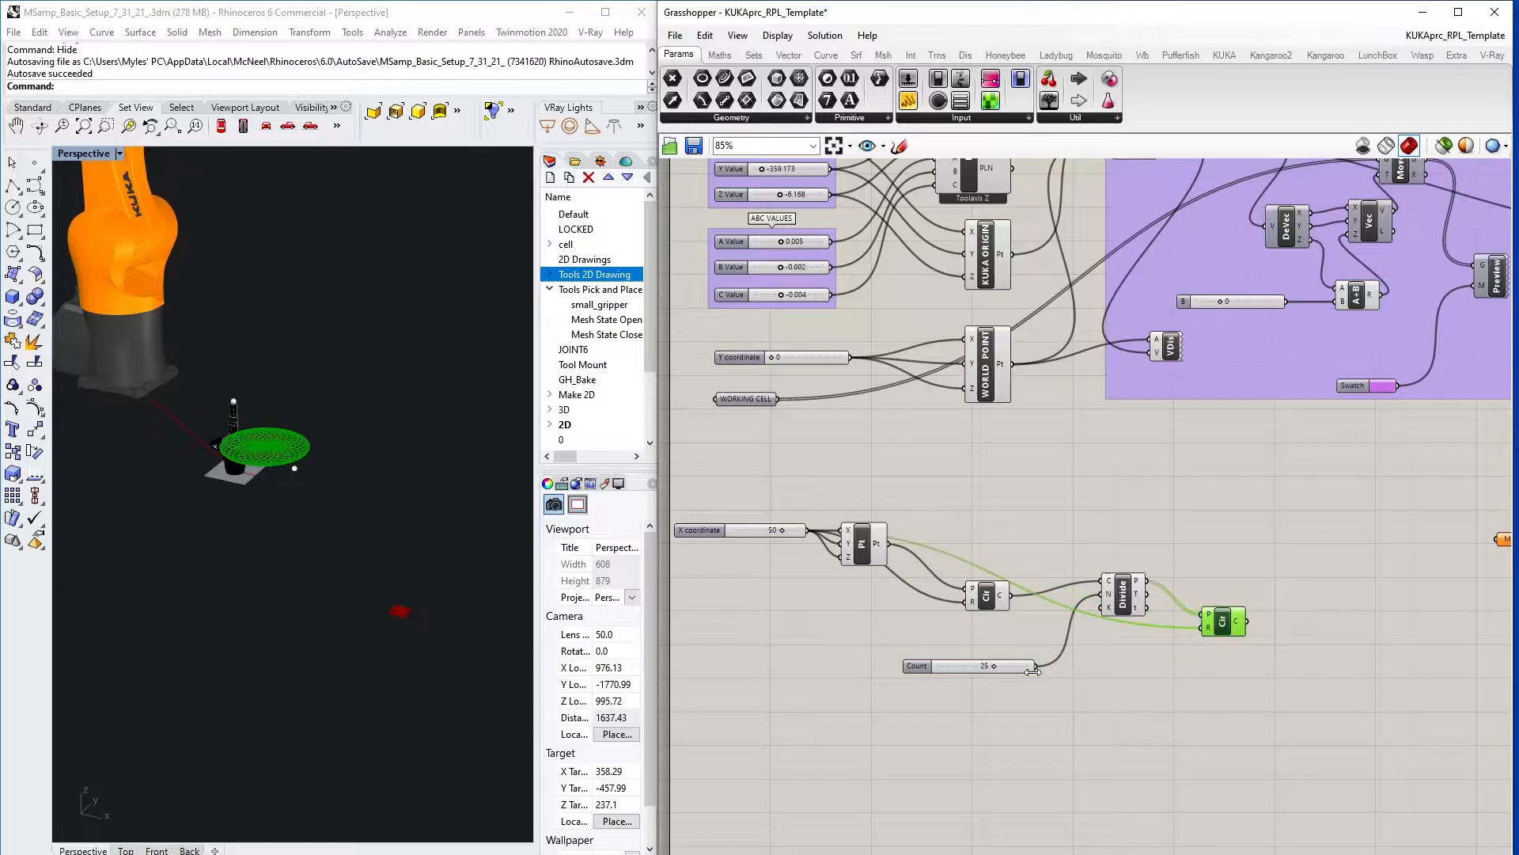
- Duplicate the coordinate slider with value 50, connect the copy to the second circle's radius input, and inspect the circles in the viewport
{"action": "left_click", "coordinate": [748, 530]}
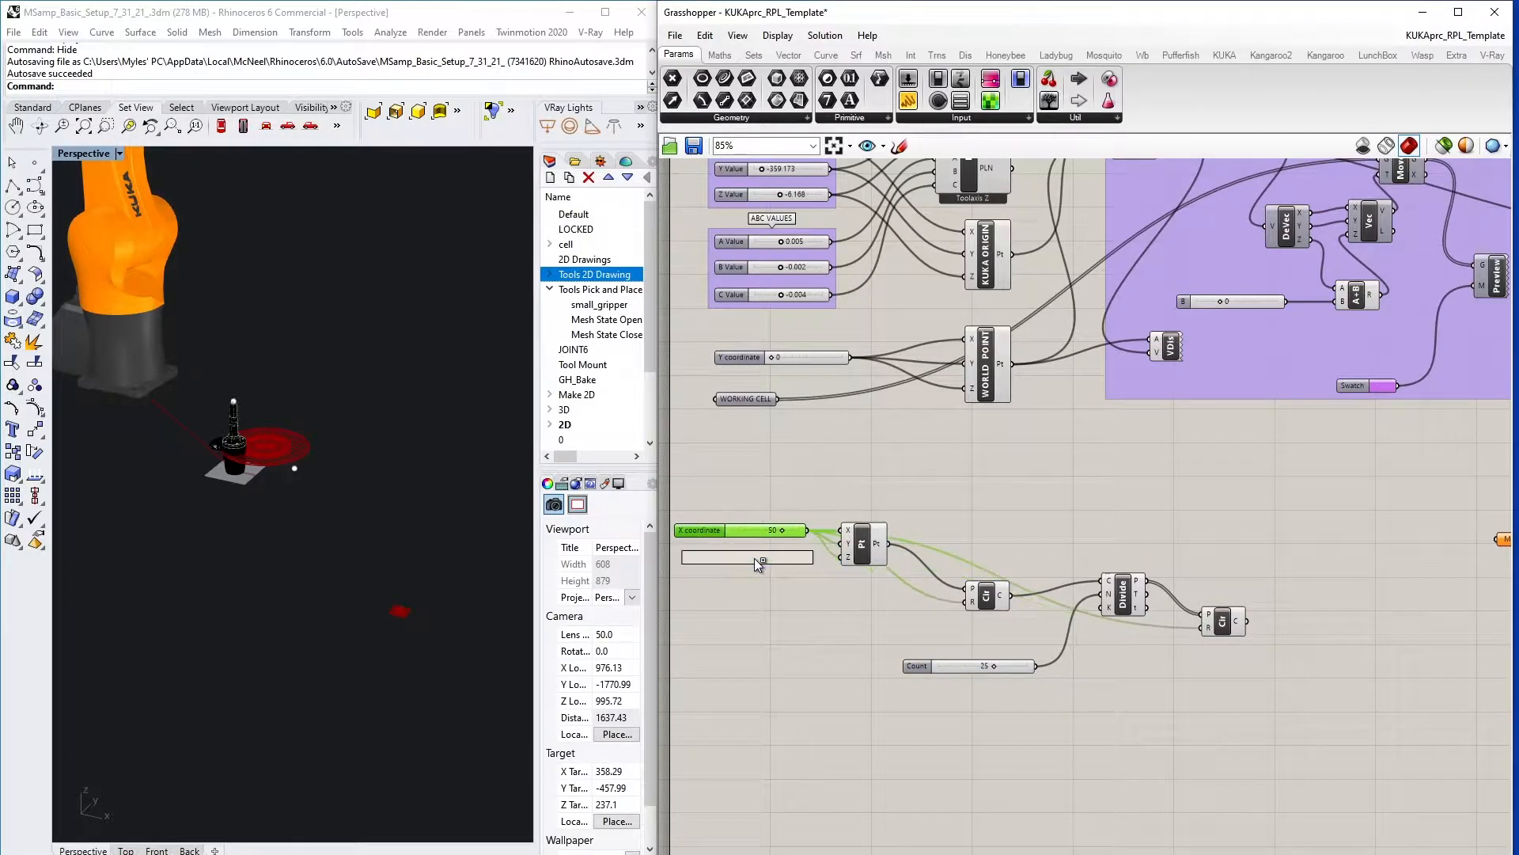
{"action": "double_click", "coordinate": [1135, 669]}
{"action": "type", "text": "50"}
{"action": "key", "text": "Return"}
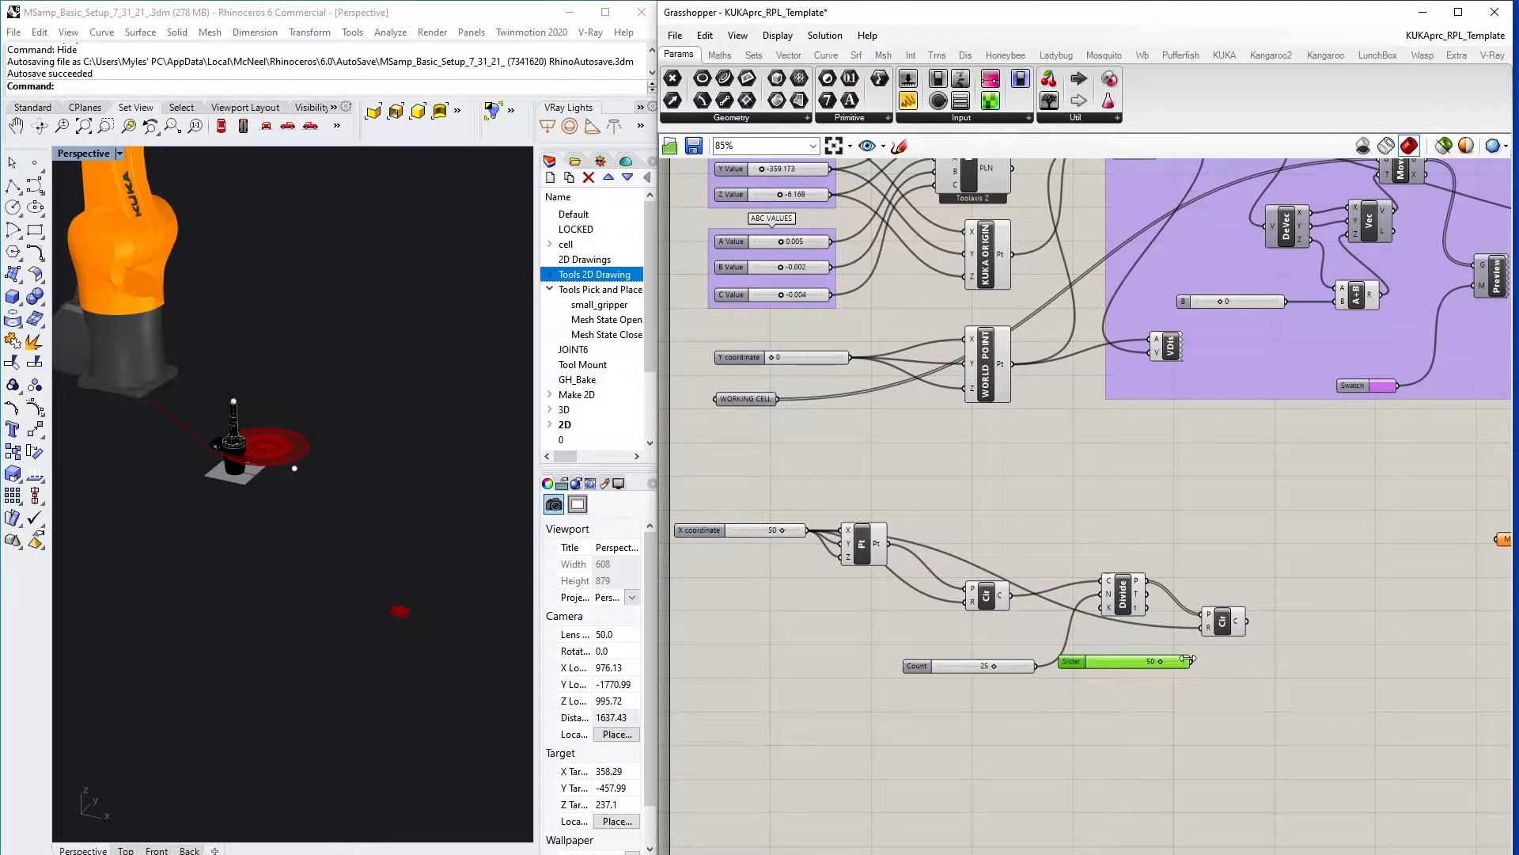
{"action": "left_click_drag", "start_coordinate": [1197, 665], "coordinate": [1208, 628]}
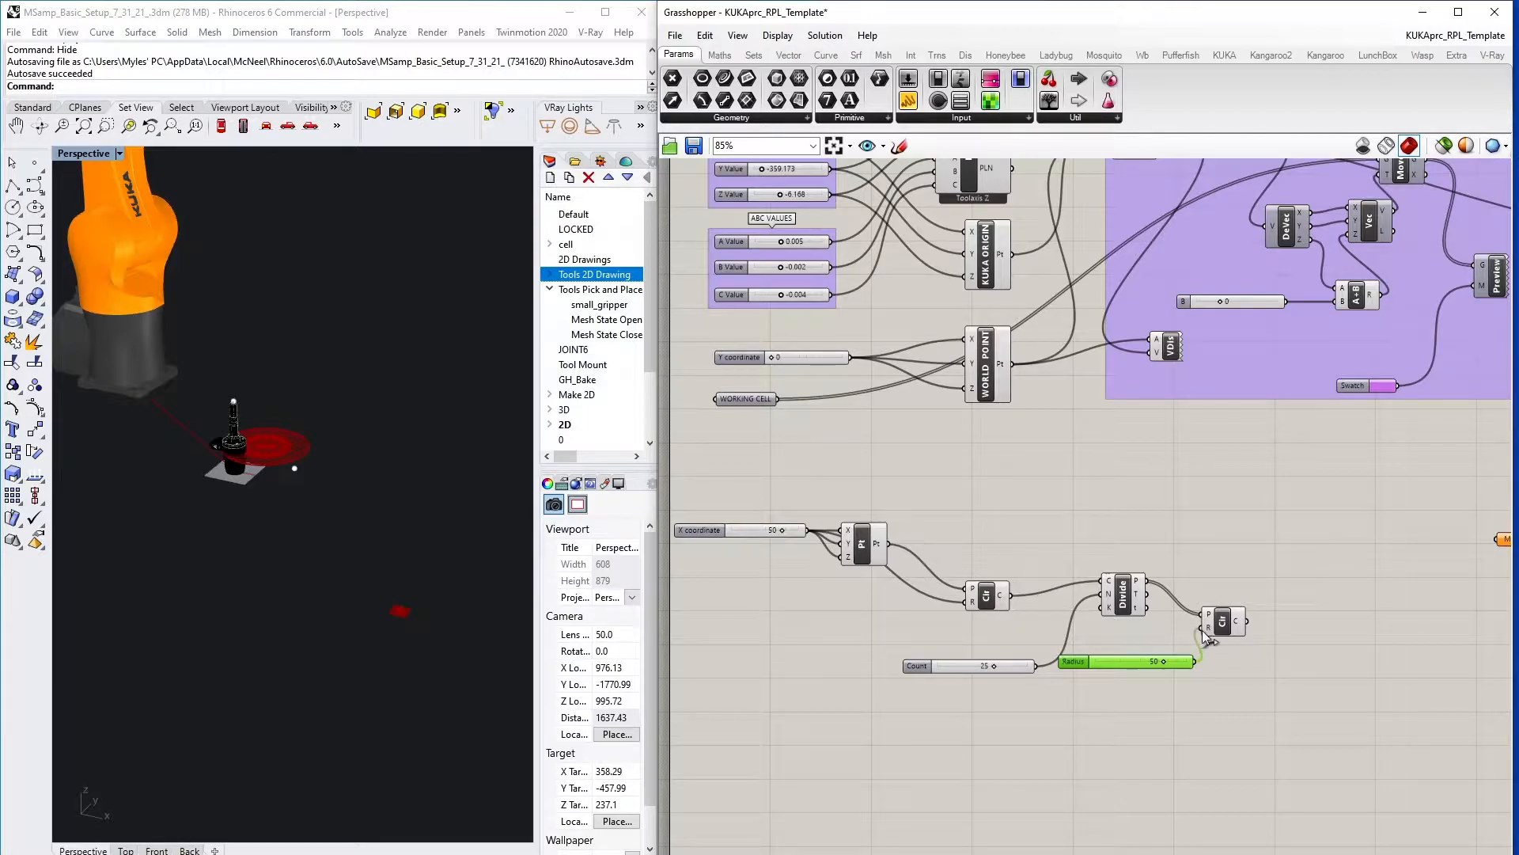
{"action": "left_click", "coordinate": [308, 488]}
{"action": "scroll", "coordinate": [313, 494], "scroll_direction": "up", "scroll_amount": 8}
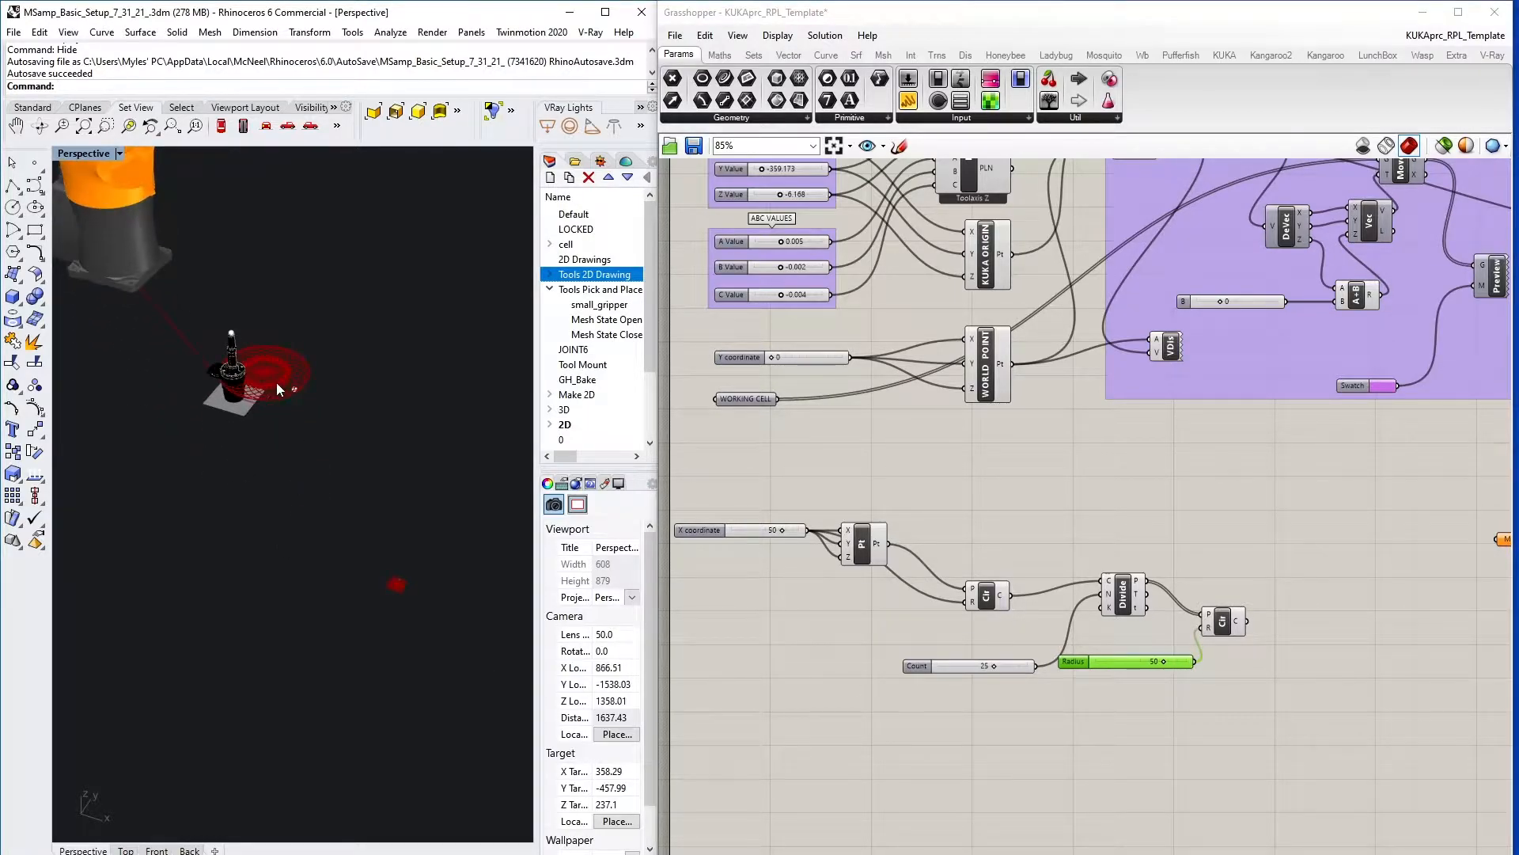
{"action": "scroll", "coordinate": [277, 387], "scroll_direction": "up", "scroll_amount": 3}
{"action": "left_click", "coordinate": [1245, 578]}
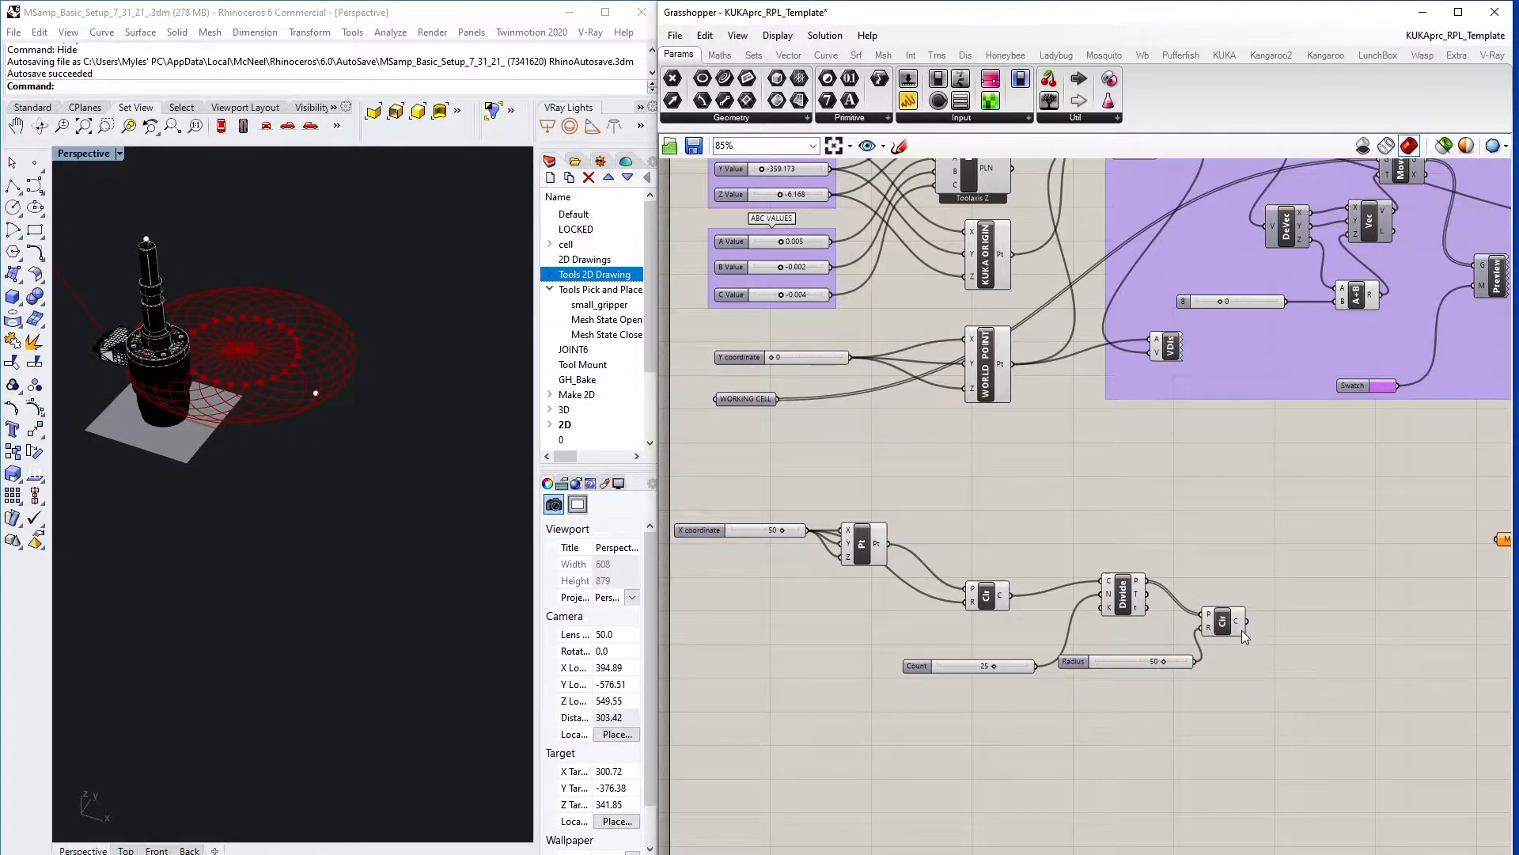
- Flatten the circle output of the second Circle component
{"action": "mouse_move", "coordinate": [1239, 624]}
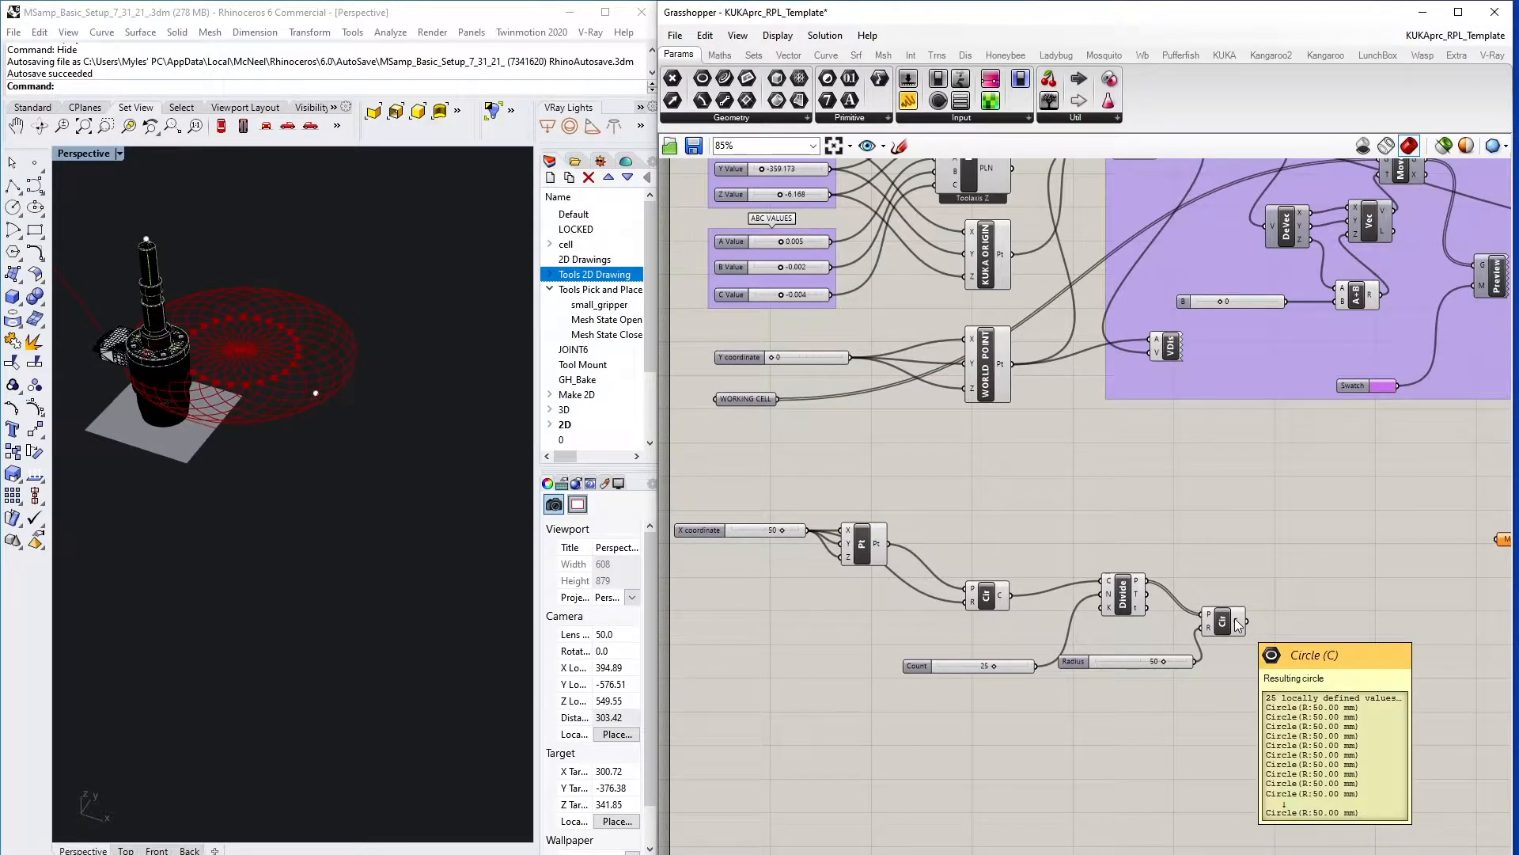
{"action": "right_click", "coordinate": [1239, 624]}
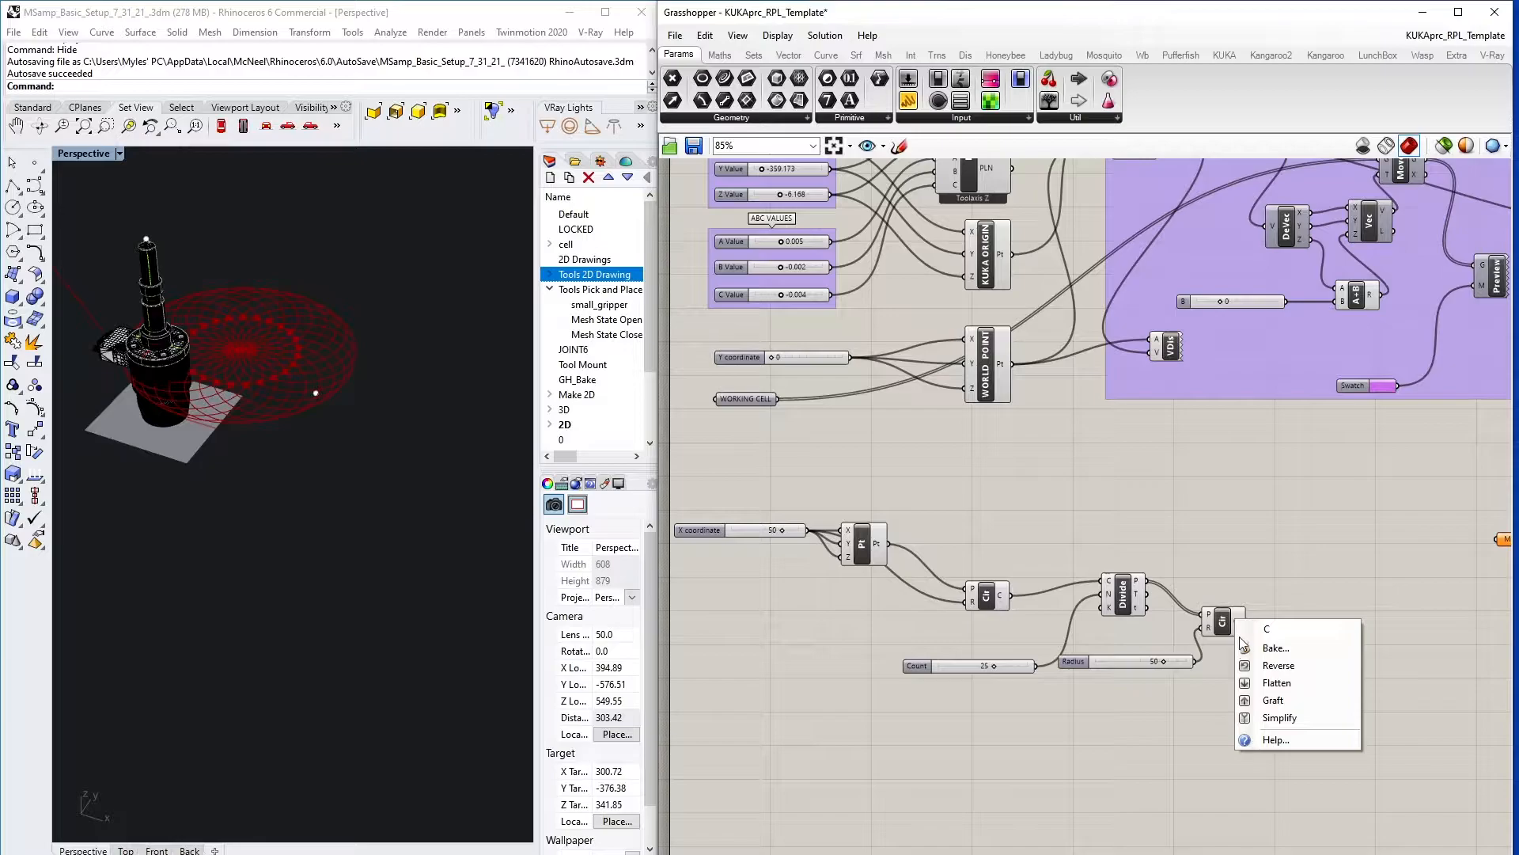
{"action": "left_click", "coordinate": [1263, 692]}
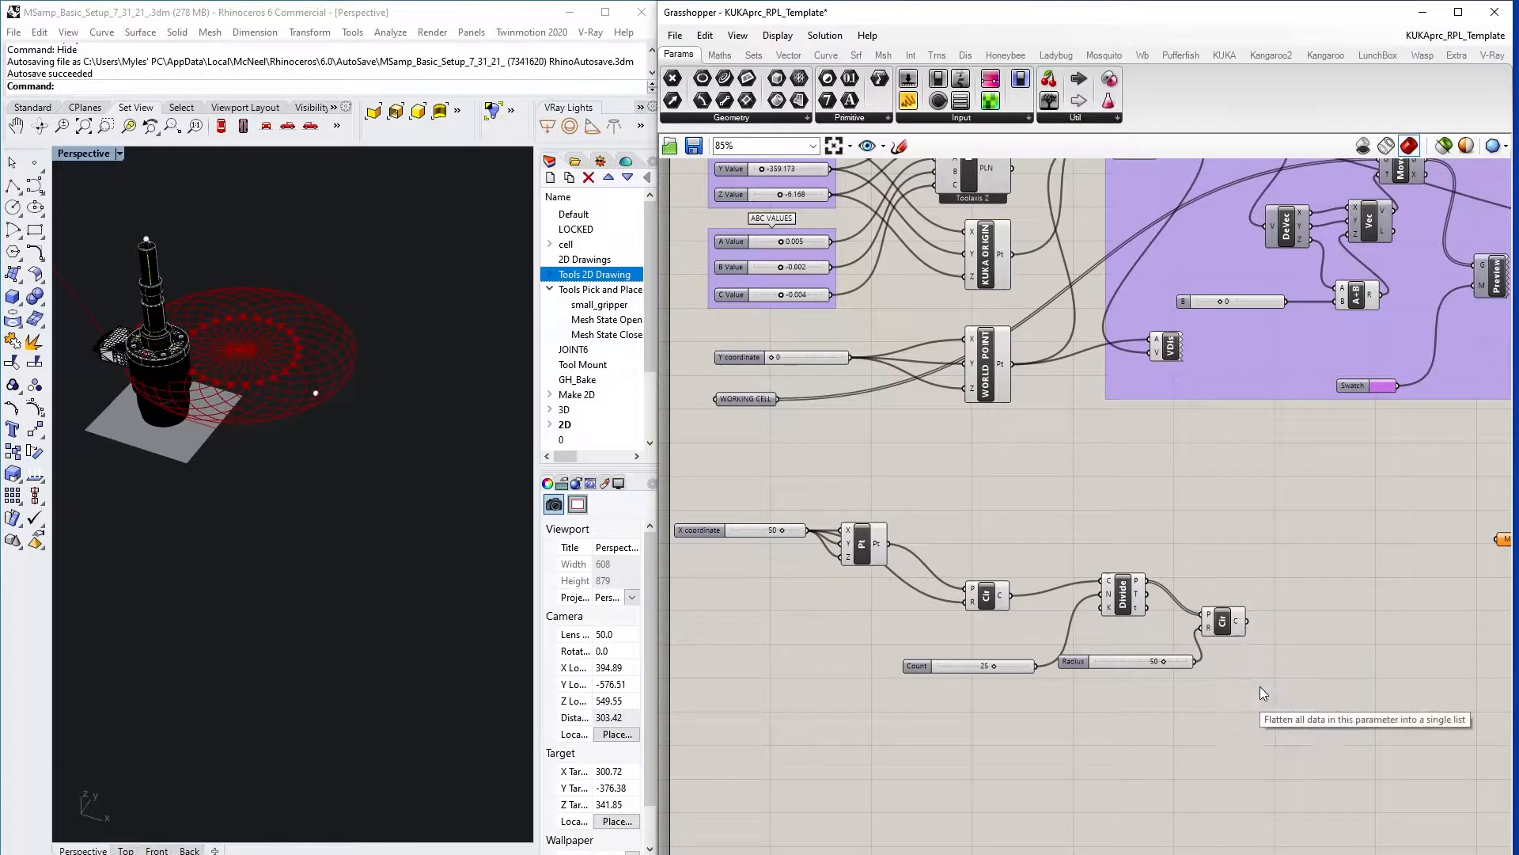
- Attach a temporary Panel to the flattened circle output, read its list of circles, and delete the Panel
{"action": "double_click", "coordinate": [1272, 620]}
{"action": "type", "text": "panel"}
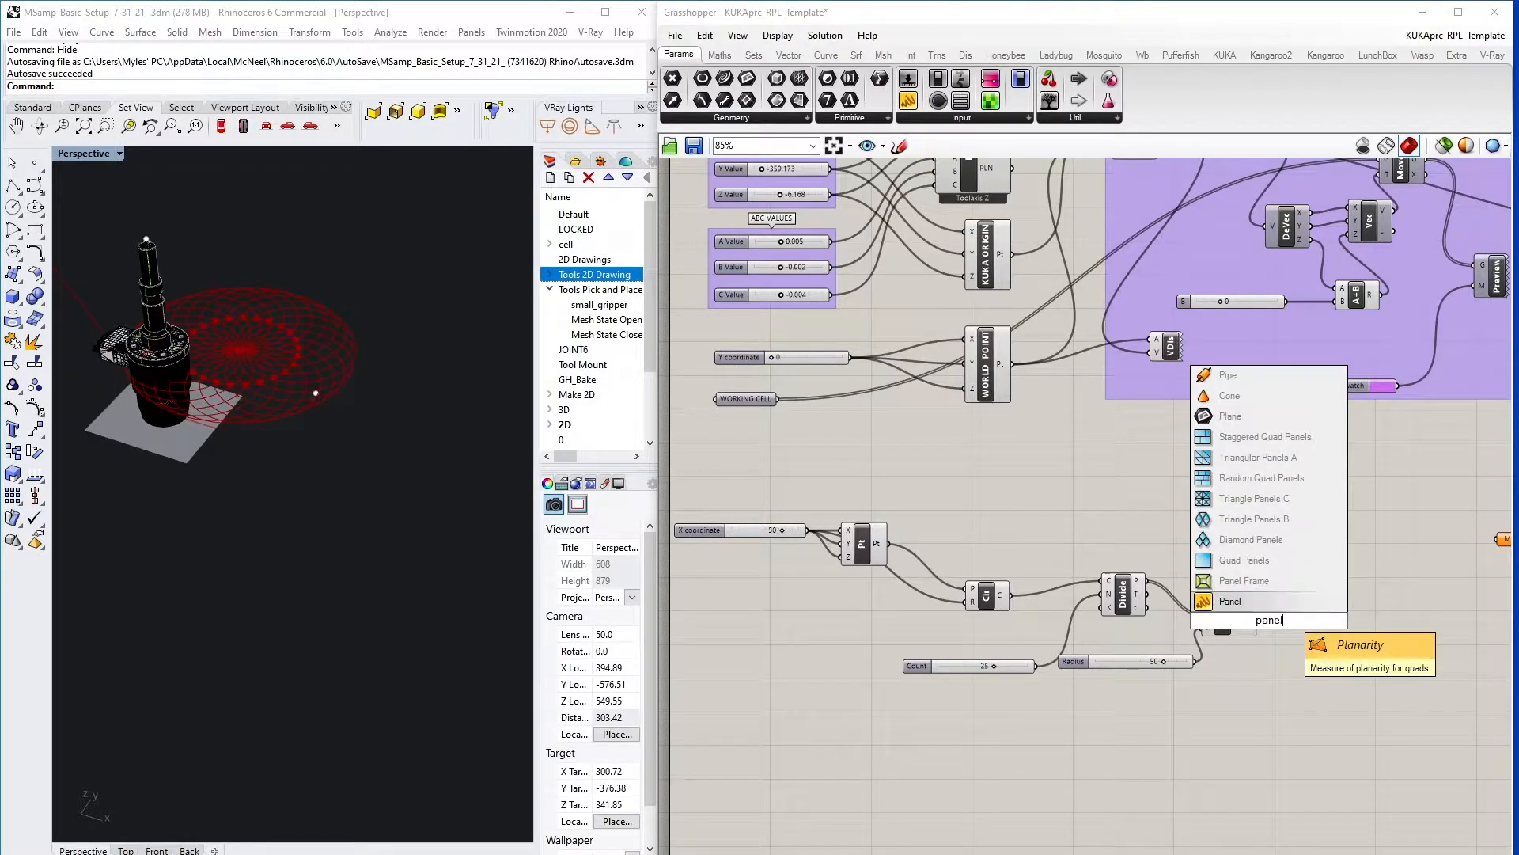
{"action": "key", "text": "Return"}
{"action": "left_click_drag", "start_coordinate": [1283, 614], "coordinate": [1374, 662]}
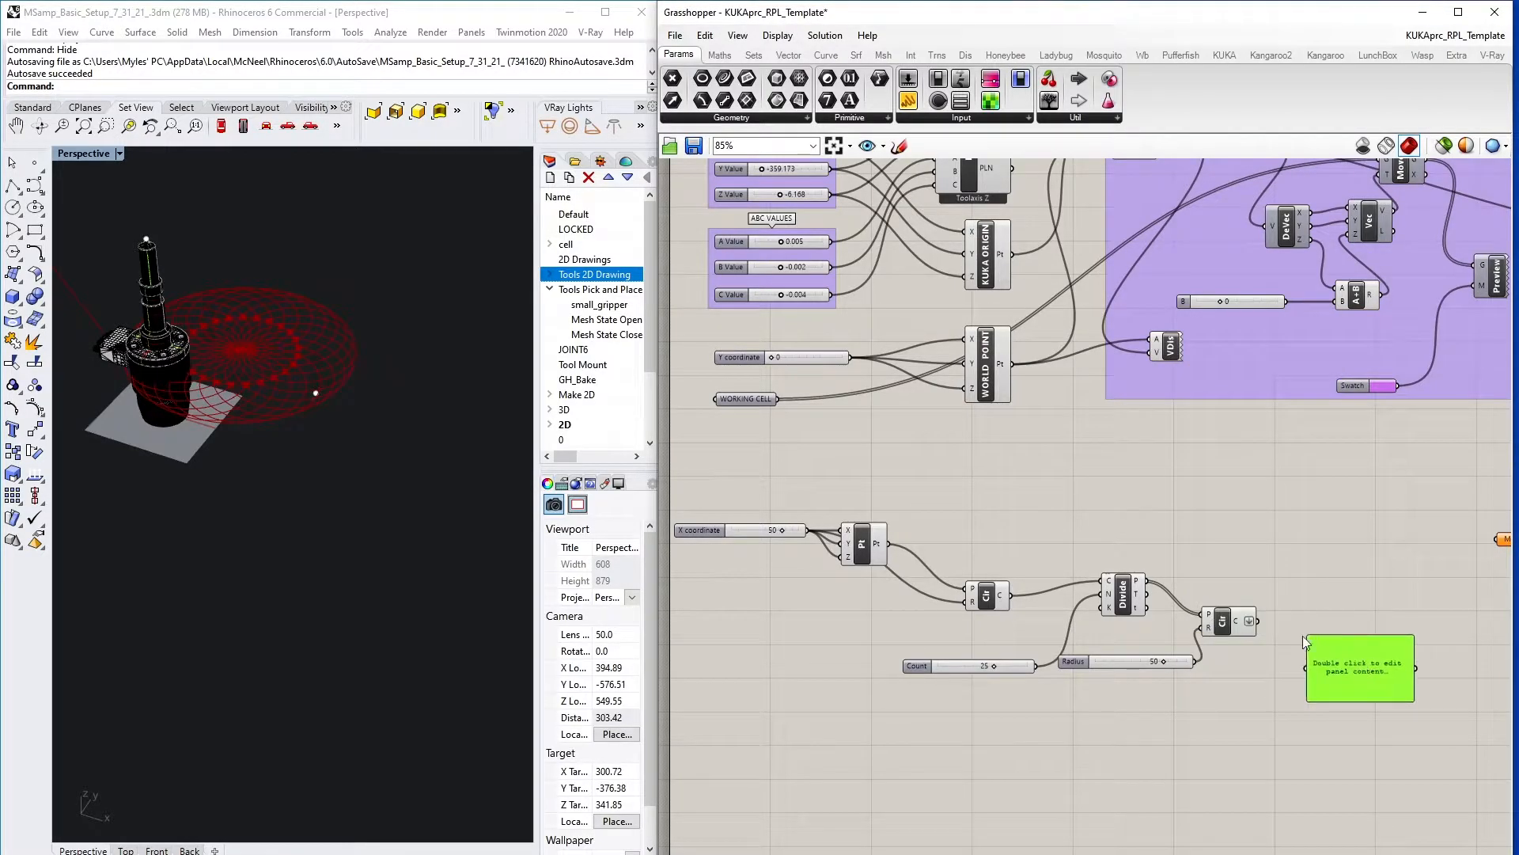
{"action": "left_click_drag", "start_coordinate": [1258, 612], "coordinate": [1297, 680]}
{"action": "left_click_drag", "start_coordinate": [1257, 621], "coordinate": [1307, 668]}
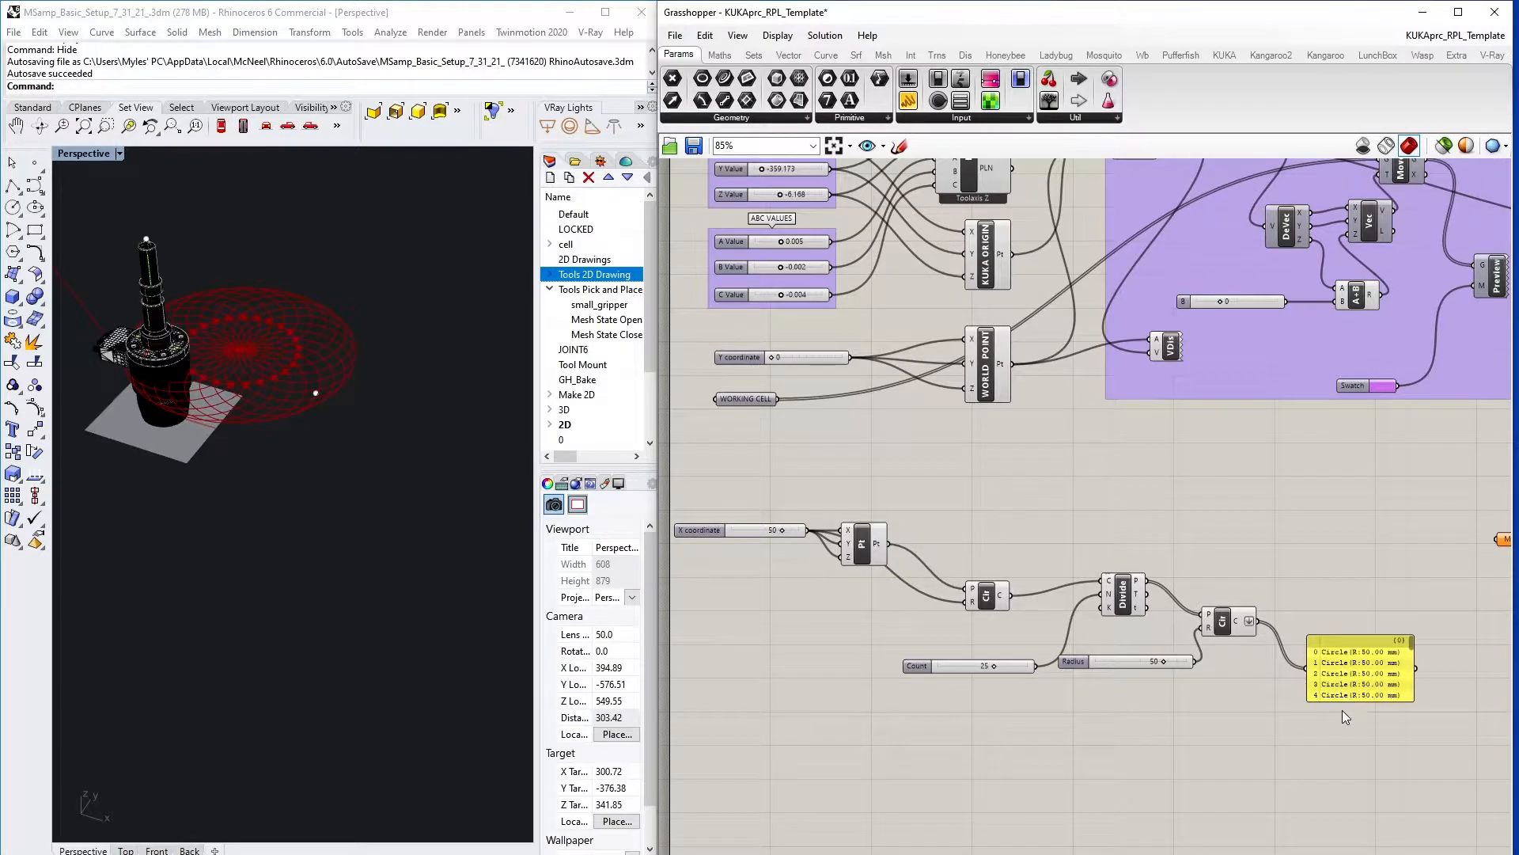
{"action": "scroll", "coordinate": [1360, 678], "scroll_direction": "down", "scroll_amount": 3}
{"action": "scroll", "coordinate": [1365, 676], "scroll_direction": "up", "scroll_amount": 5}
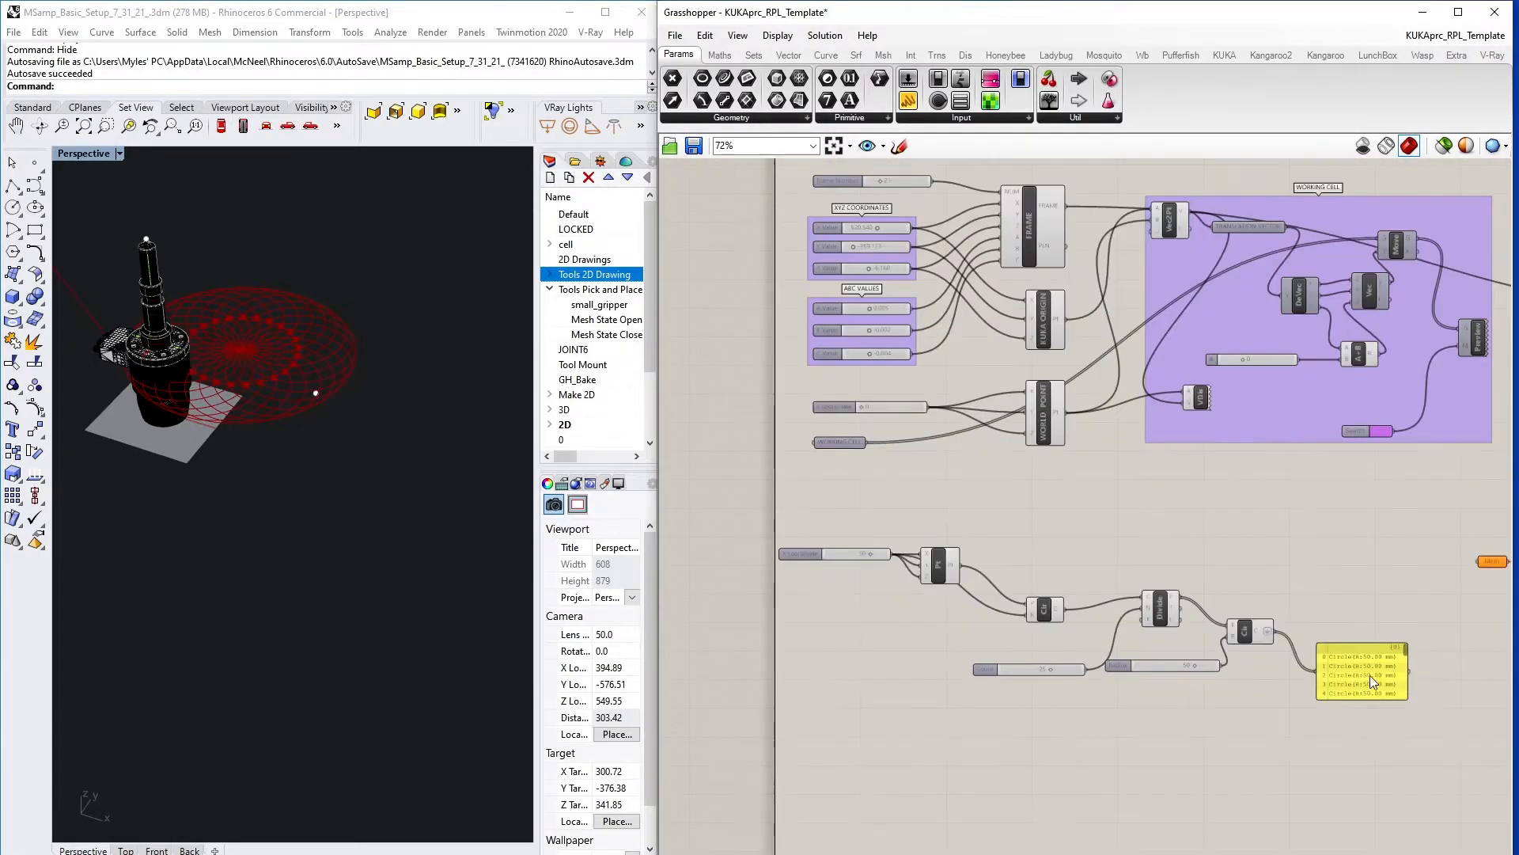
{"action": "left_click_drag", "start_coordinate": [1420, 637], "coordinate": [1366, 475]}
{"action": "left_click", "coordinate": [1354, 648]}
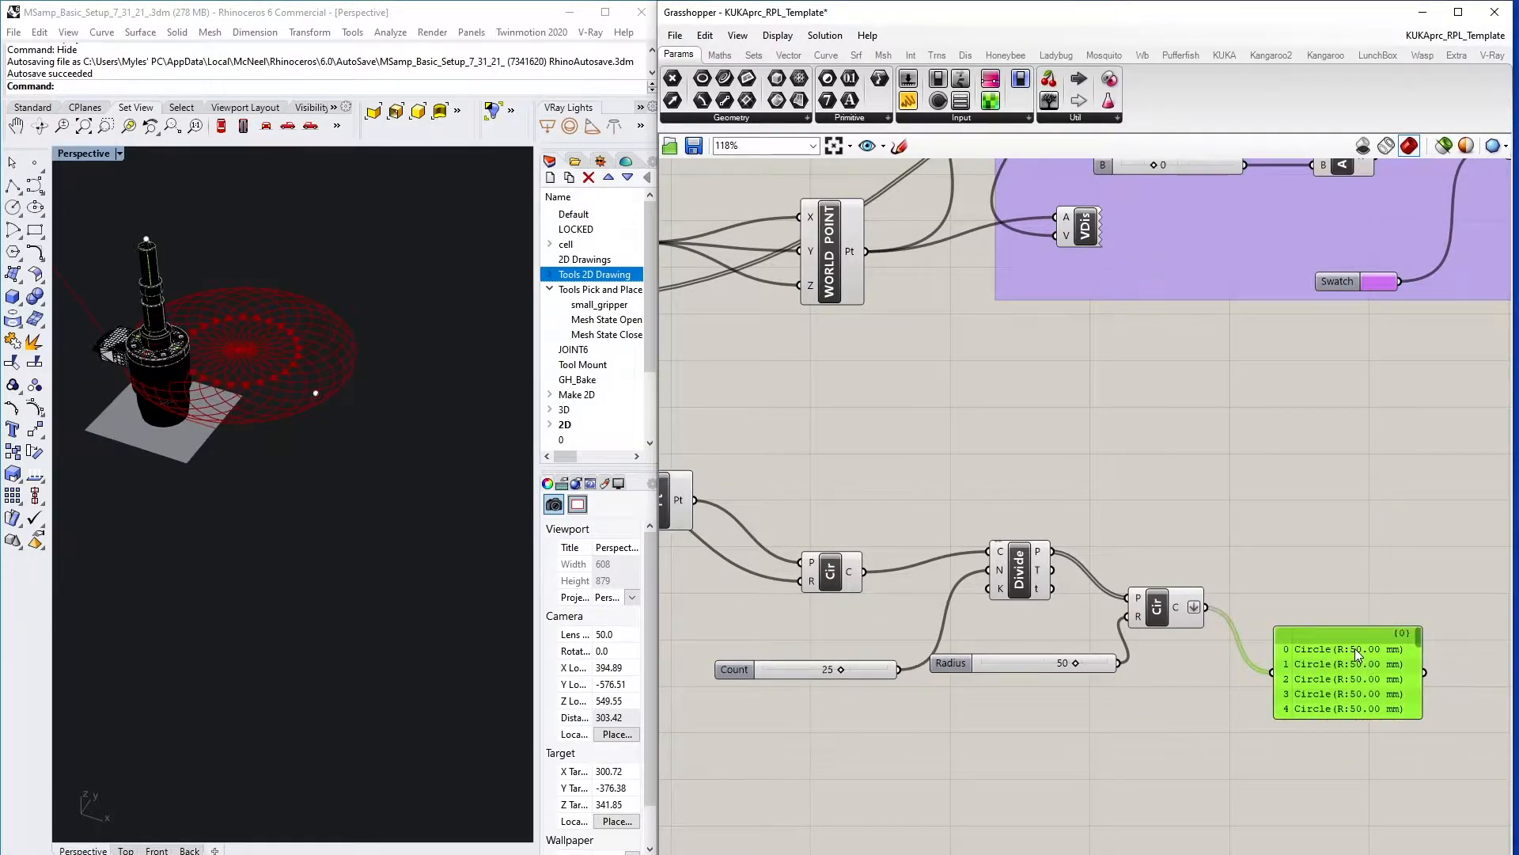
{"action": "key", "text": "Delete"}
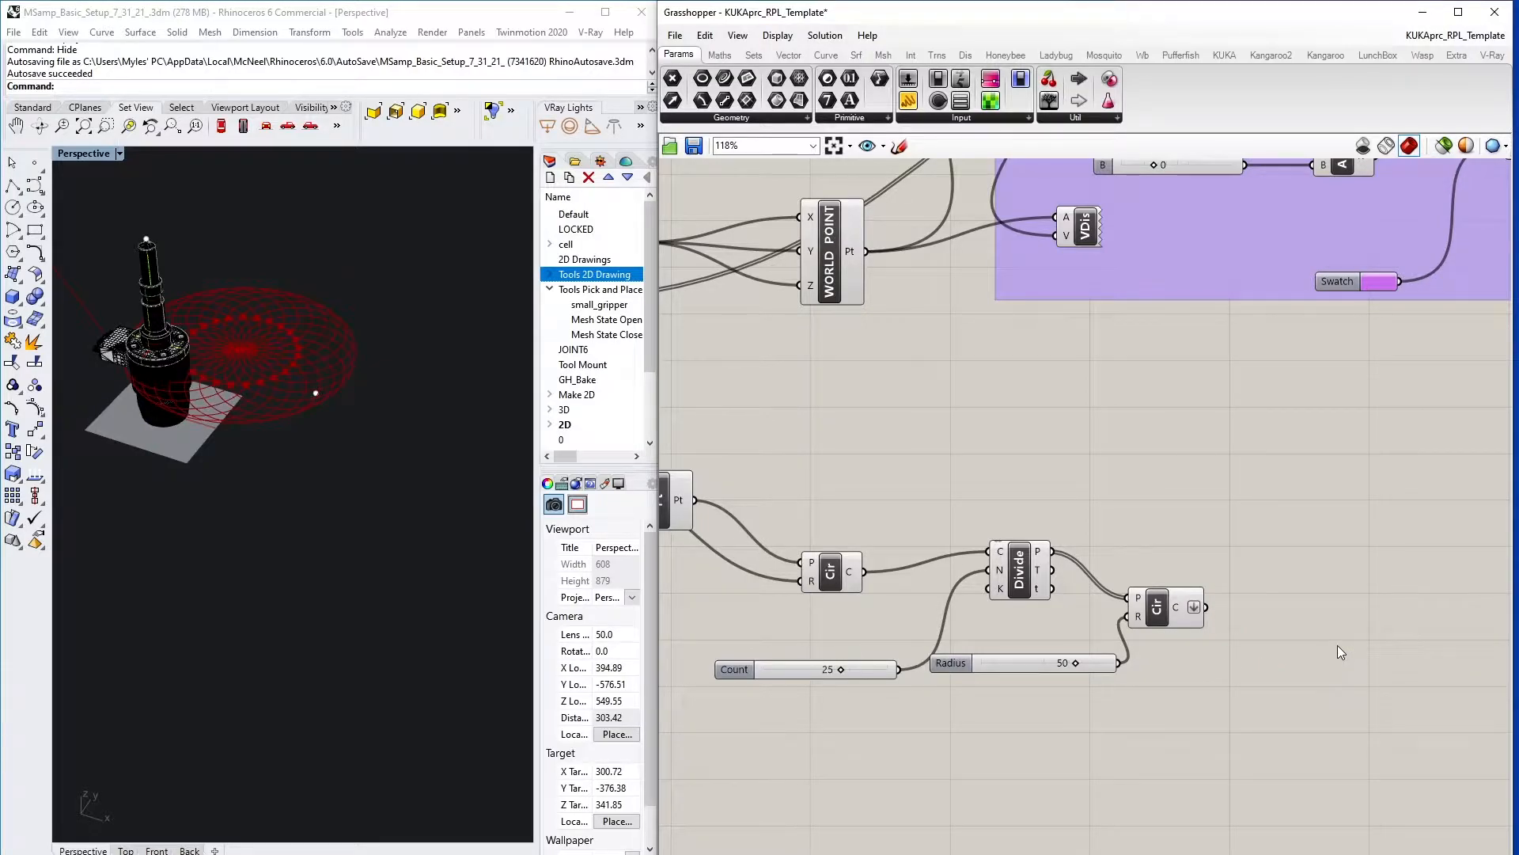
- Add a Geometry parameter after the second Circle component, connect the circles to it, and flatten it
{"action": "double_click", "coordinate": [1274, 618]}
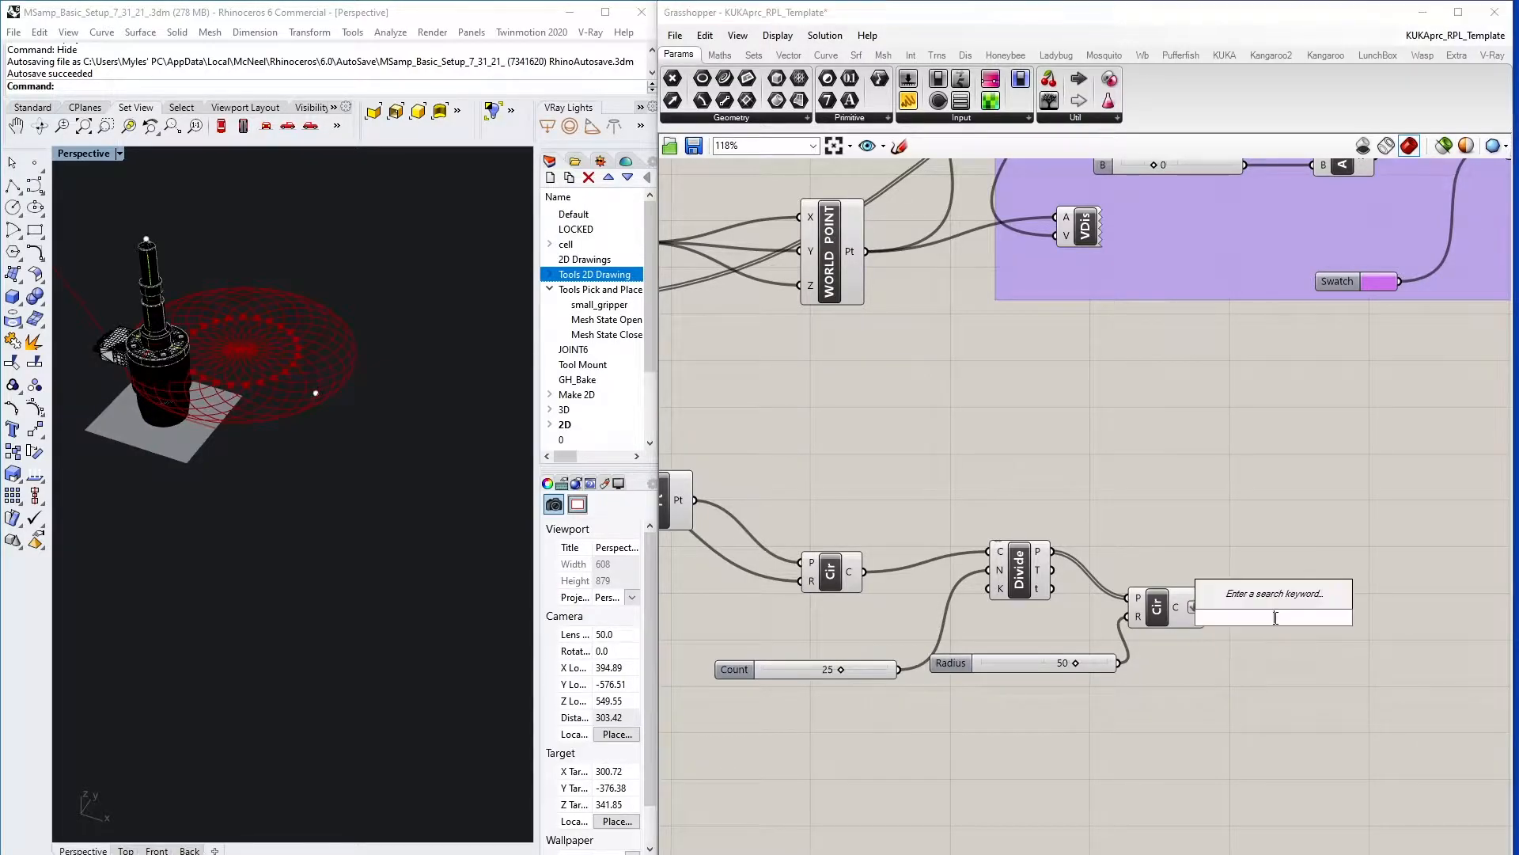
{"action": "type", "text": "geom"}
{"action": "key", "text": "Return"}
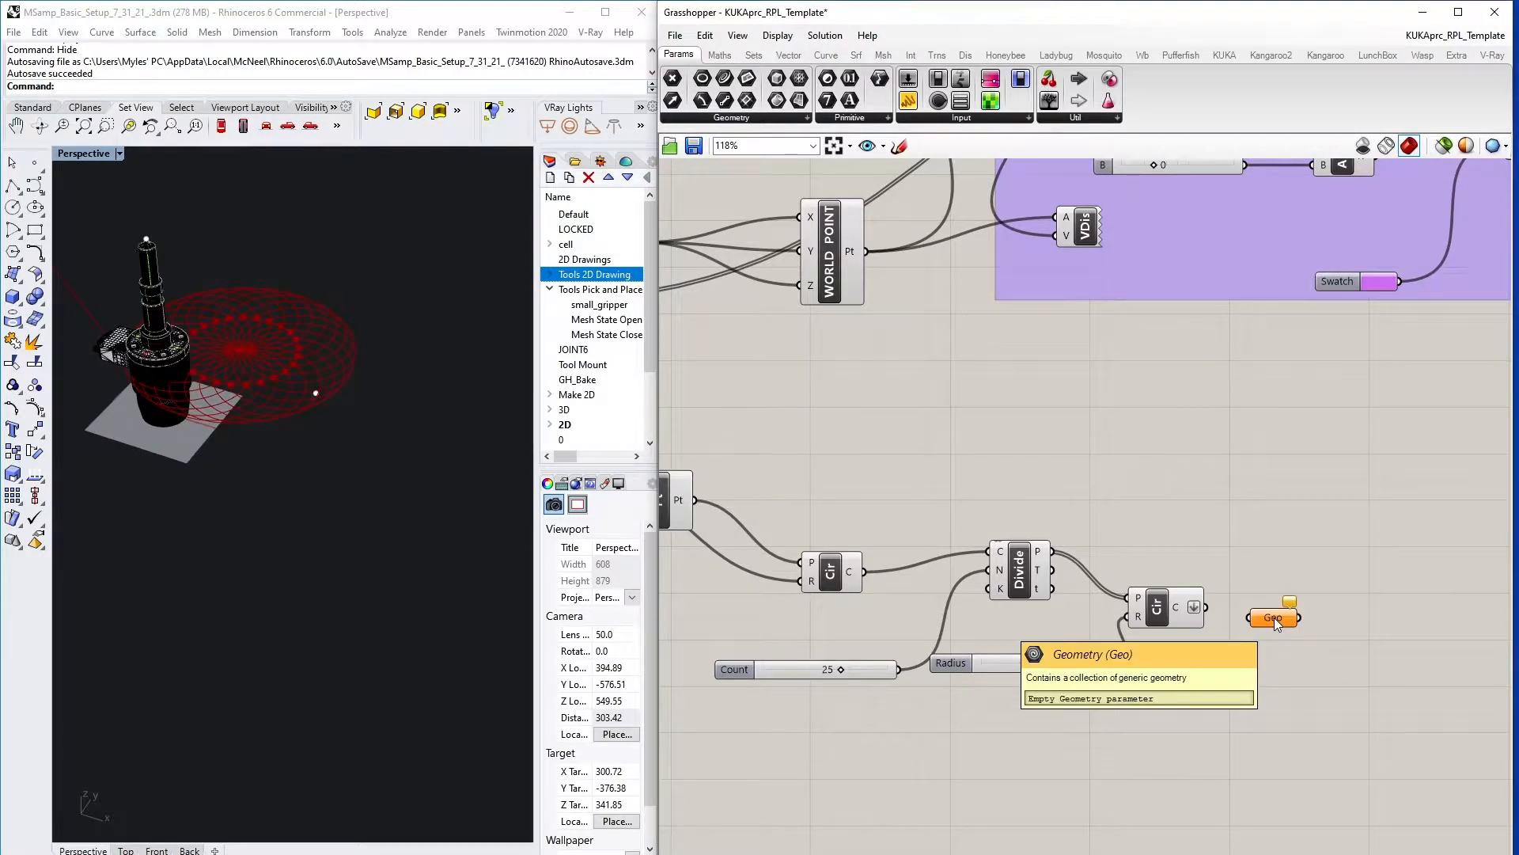
{"action": "left_click_drag", "start_coordinate": [1274, 618], "coordinate": [1292, 617]}
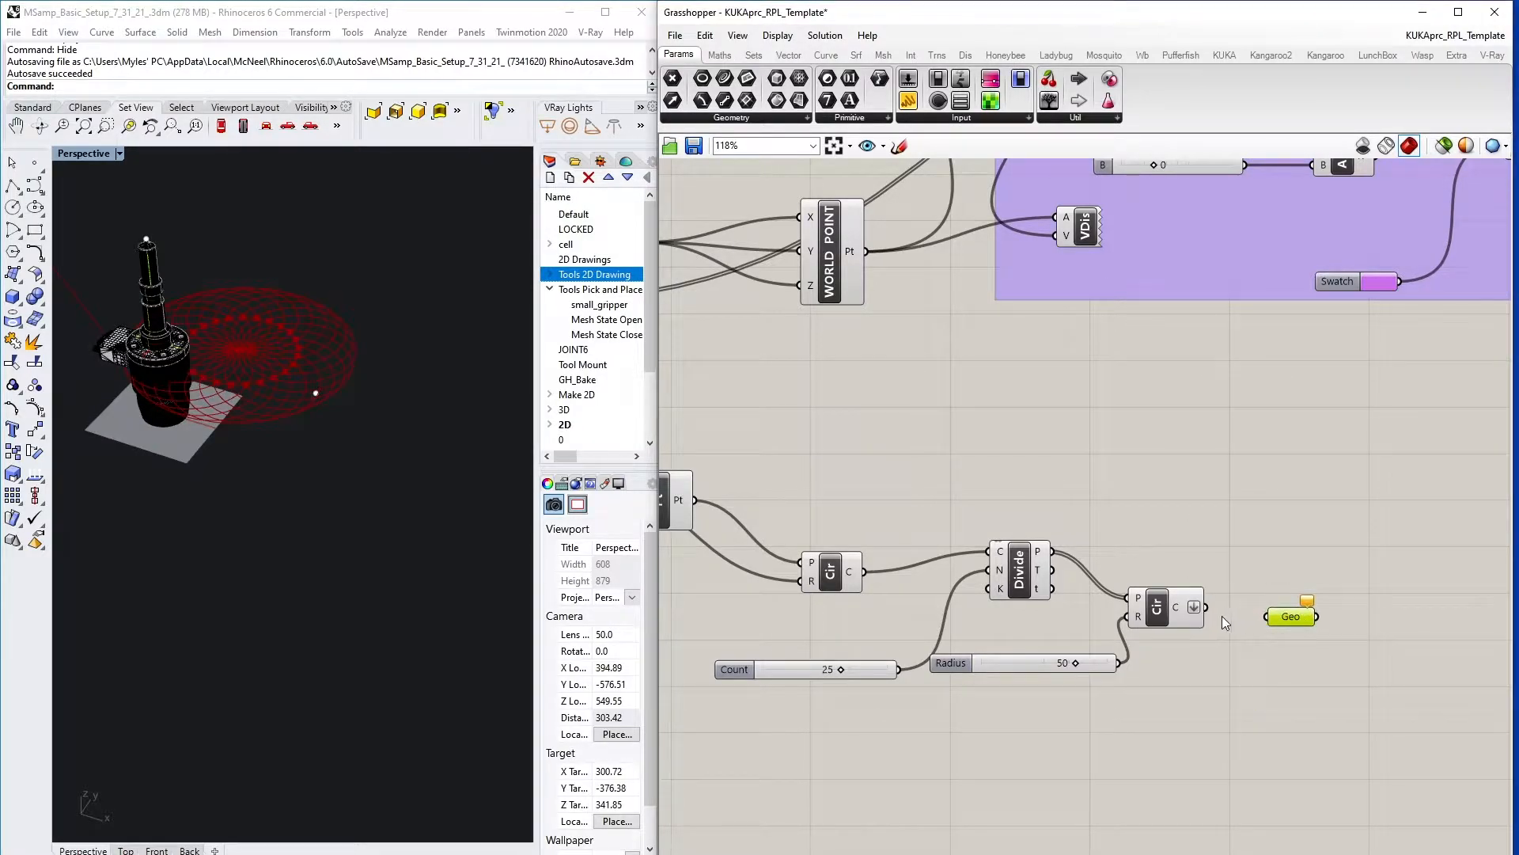
{"action": "right_click", "coordinate": [1277, 620]}
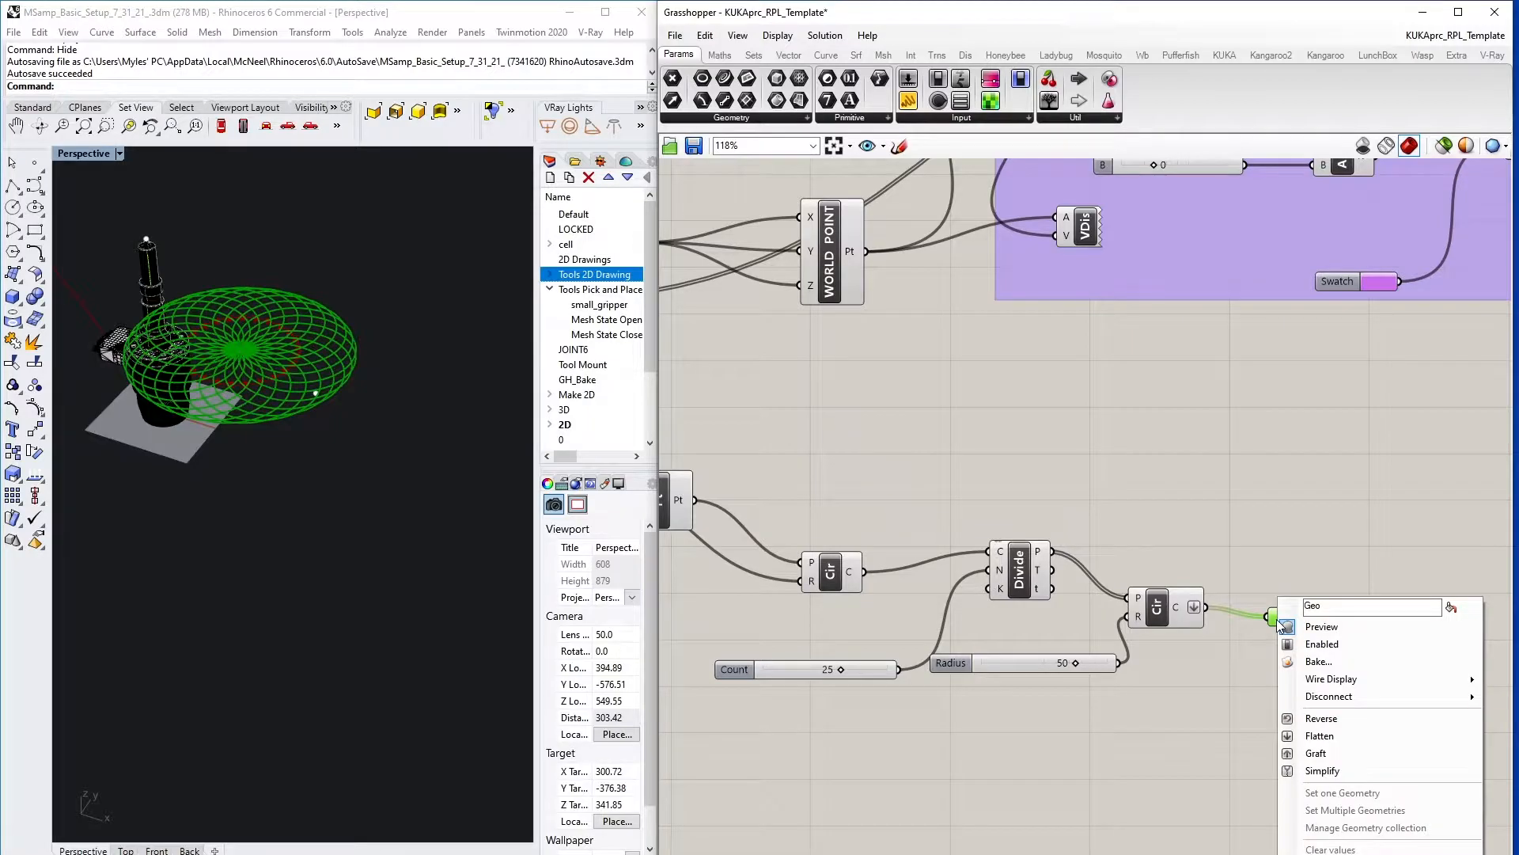
{"action": "left_click", "coordinate": [1357, 744]}
{"action": "left_click", "coordinate": [1187, 737]}
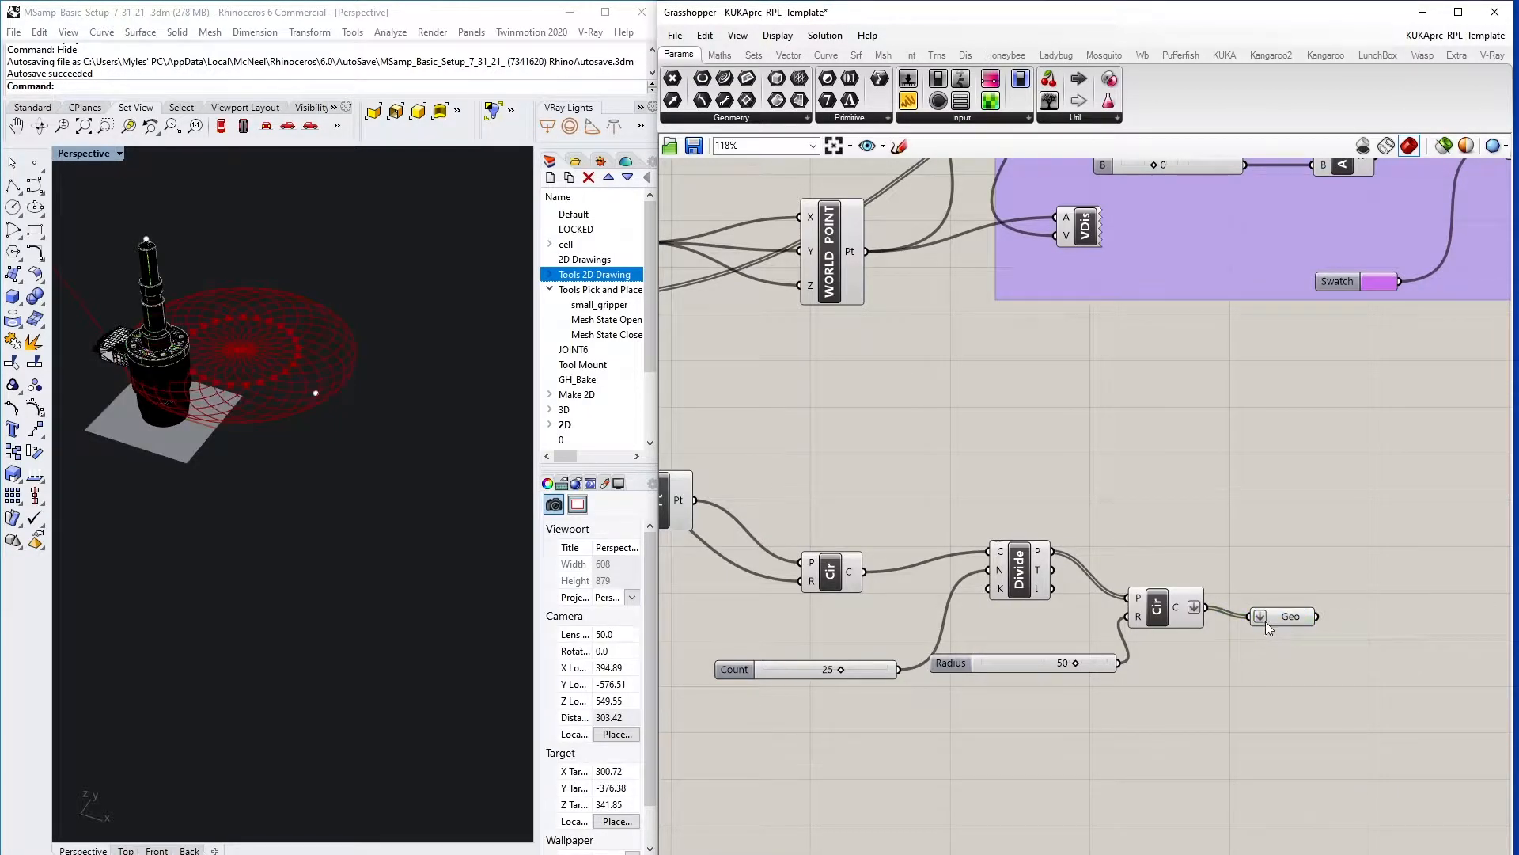
- Align the Geometry parameter with the second Circle component's output so that the connecting wire runs straight
{"action": "left_click_drag", "start_coordinate": [1264, 620], "coordinate": [1273, 612]}
{"action": "left_click", "coordinate": [1295, 695]}
{"action": "left_click", "coordinate": [1177, 616]}
{"action": "left_click", "coordinate": [1292, 778]}
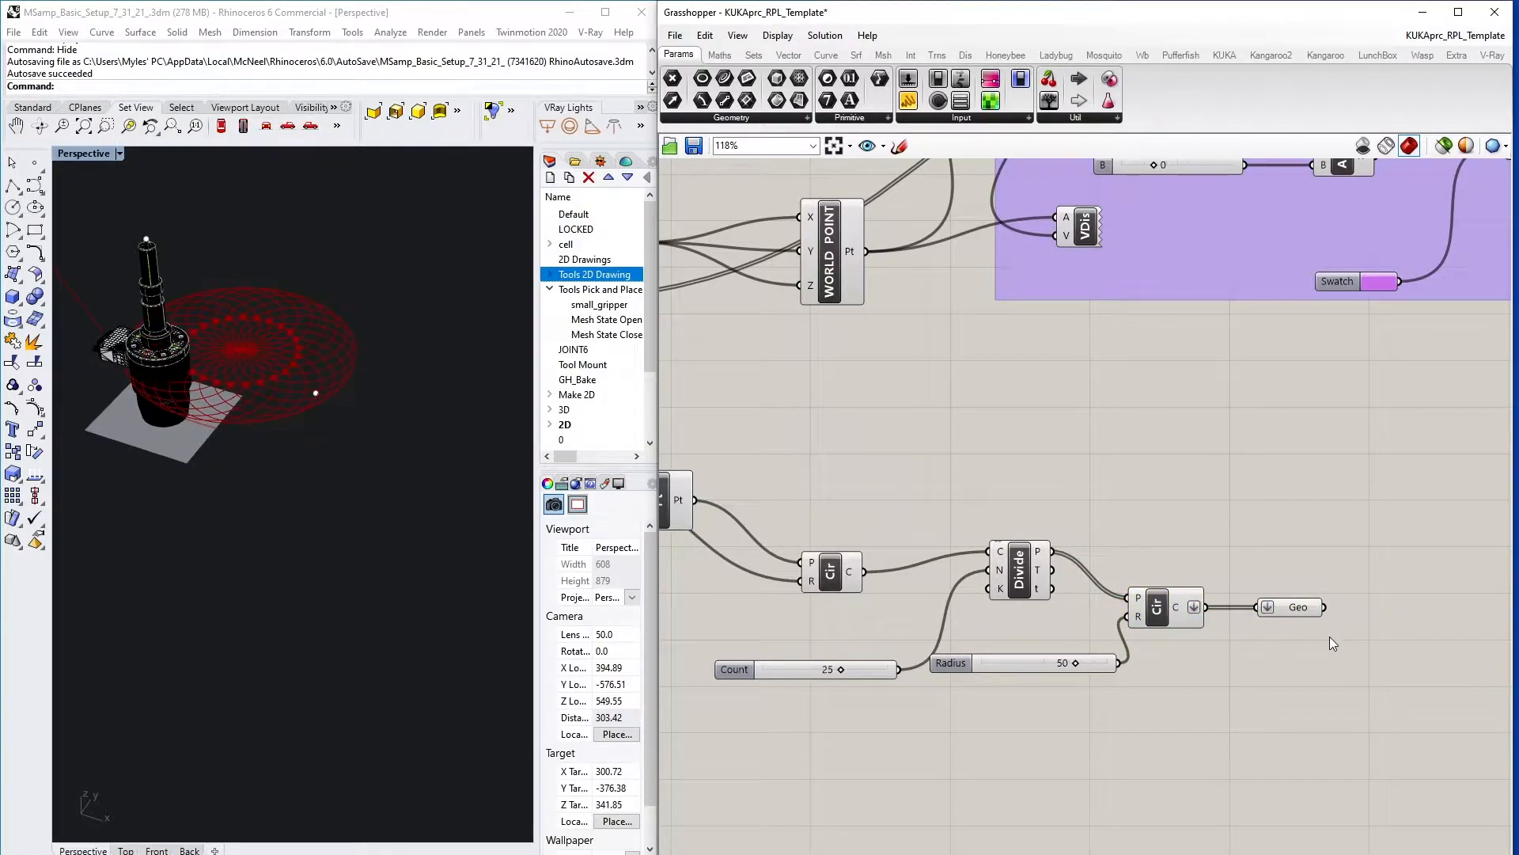
- Arrange the circle definition in a compact row, with the count and radius sliders below the components they feed
{"action": "scroll", "coordinate": [1313, 636], "scroll_direction": "down", "scroll_amount": 3}
{"action": "left_click_drag", "start_coordinate": [900, 557], "coordinate": [906, 563]}
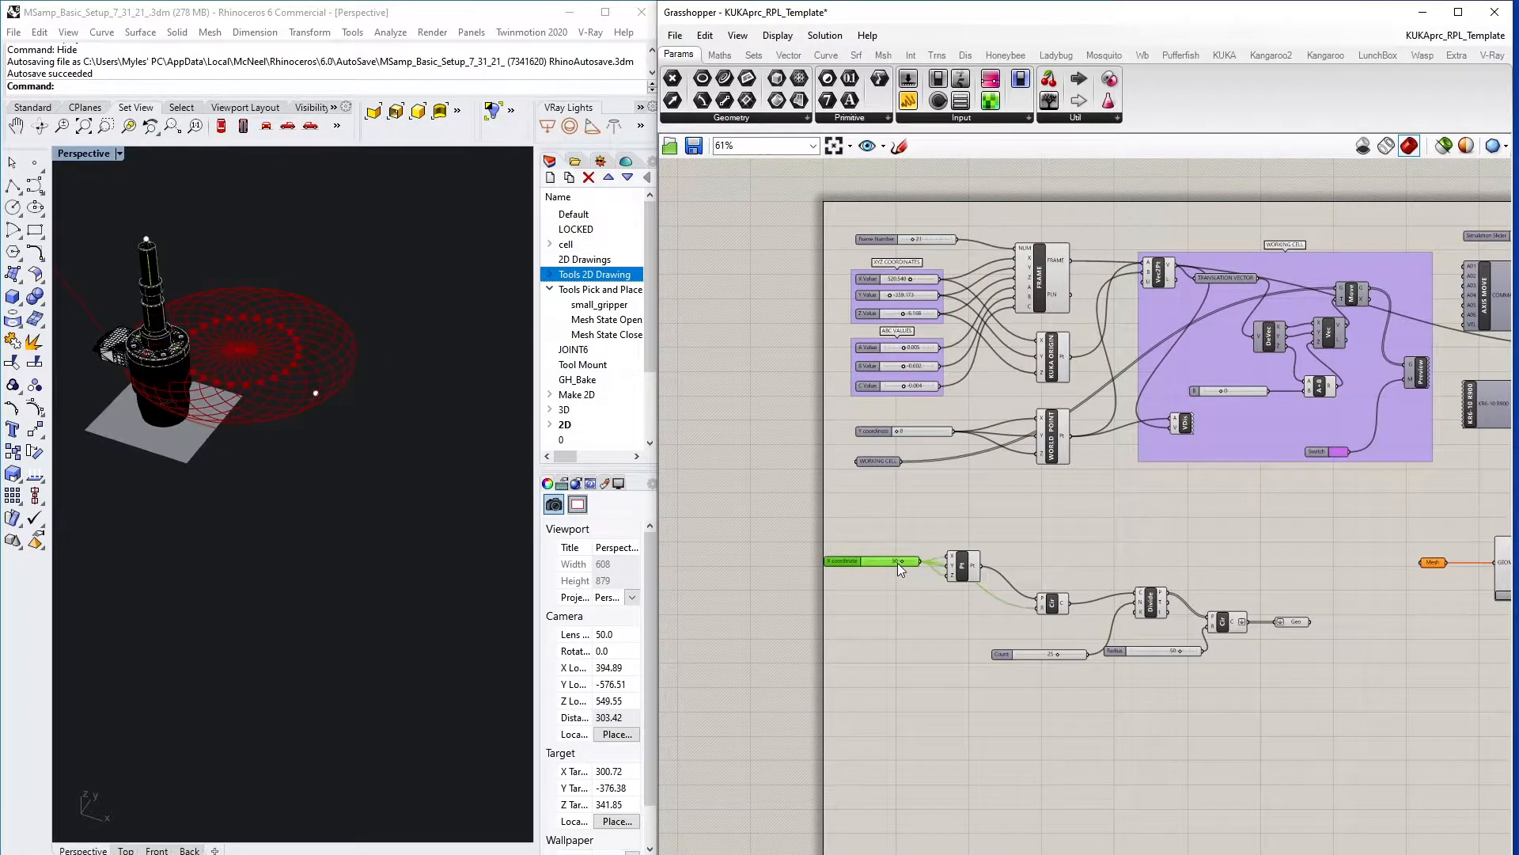
{"action": "left_click_drag", "start_coordinate": [1057, 606], "coordinate": [1052, 571]}
{"action": "left_click_drag", "start_coordinate": [1146, 612], "coordinate": [1142, 592]}
{"action": "left_click_drag", "start_coordinate": [1223, 621], "coordinate": [1219, 580]}
{"action": "left_click_drag", "start_coordinate": [1055, 575], "coordinate": [1028, 575]}
{"action": "left_click_drag", "start_coordinate": [1155, 584], "coordinate": [1097, 581]}
{"action": "left_click_drag", "start_coordinate": [1037, 660], "coordinate": [926, 602]}
{"action": "left_click_drag", "start_coordinate": [1151, 649], "coordinate": [1114, 627]}
{"action": "left_click_drag", "start_coordinate": [1208, 570], "coordinate": [1149, 568]}
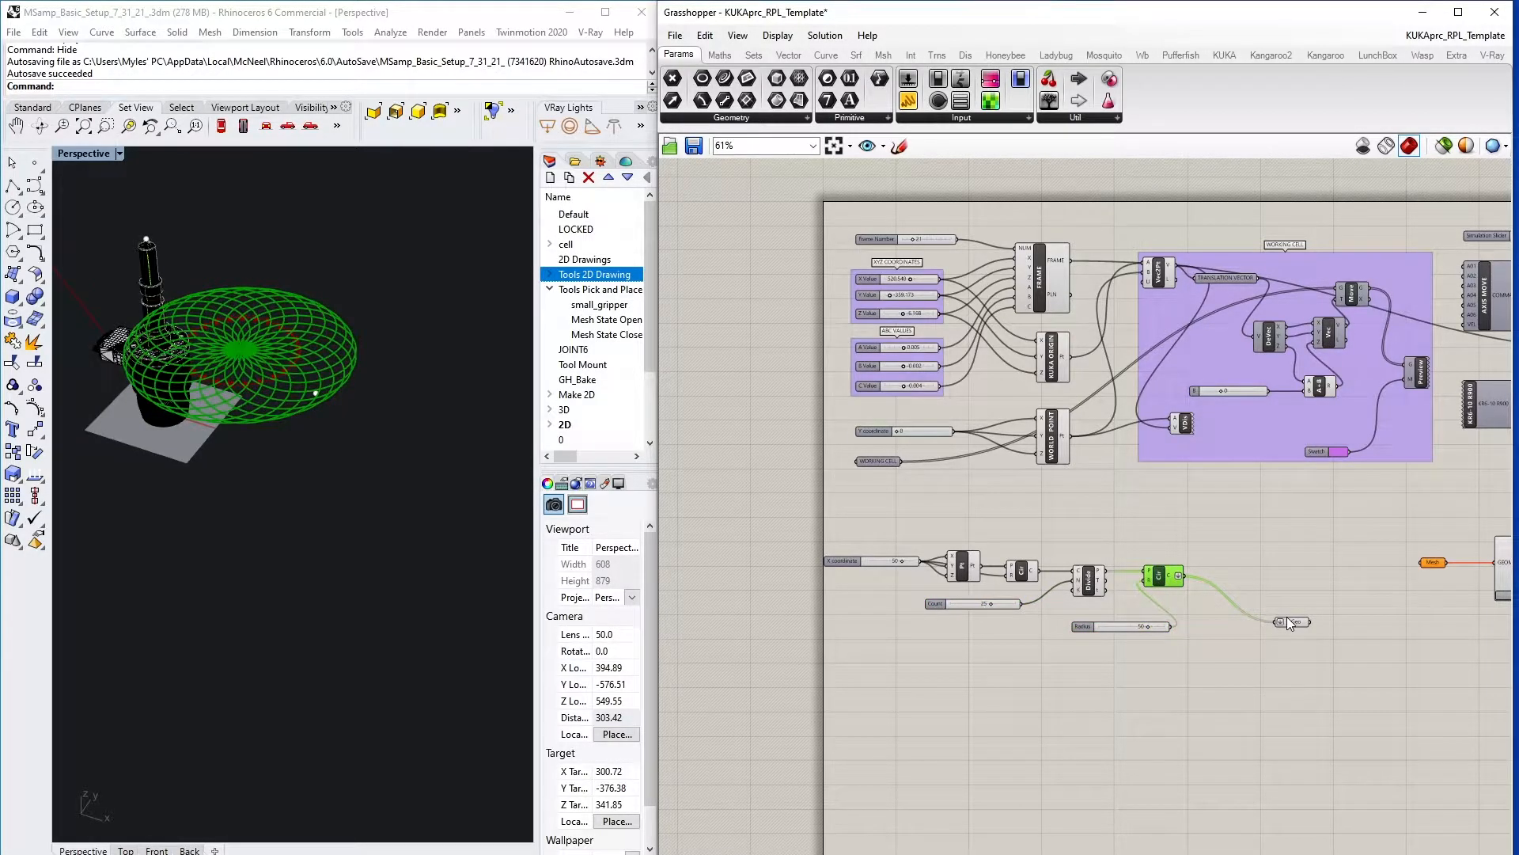
{"action": "left_click_drag", "start_coordinate": [1285, 618], "coordinate": [1246, 581]}
- Group all the circle-ring components, shift the group slightly, and label it PARAMETRIC GEOMETRY
{"action": "left_click_drag", "start_coordinate": [1304, 672], "coordinate": [867, 522]}
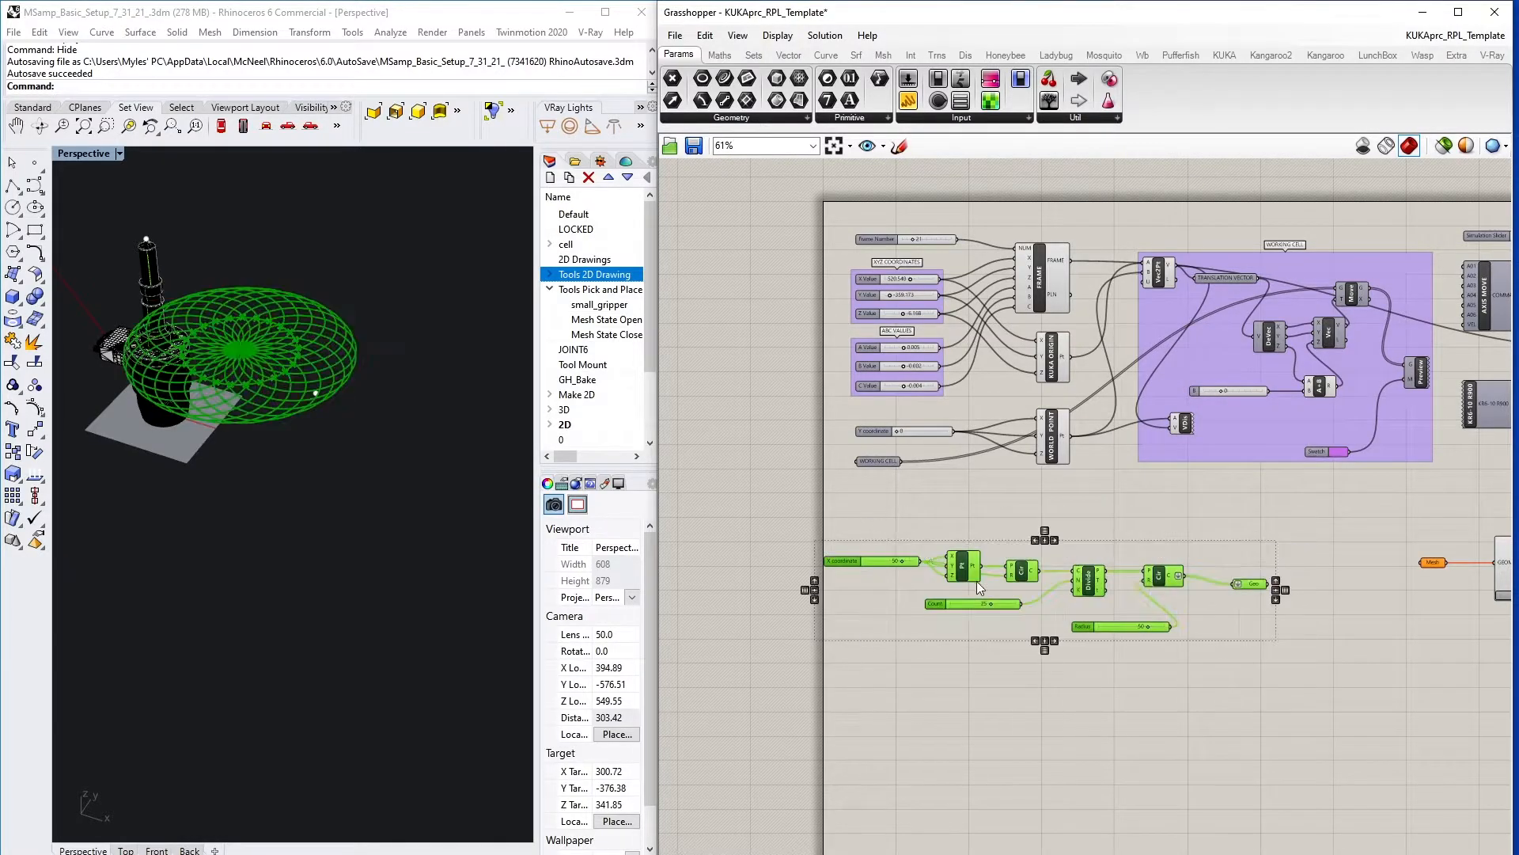
{"action": "middle_click", "coordinate": [898, 615]}
{"action": "left_click", "coordinate": [908, 570]}
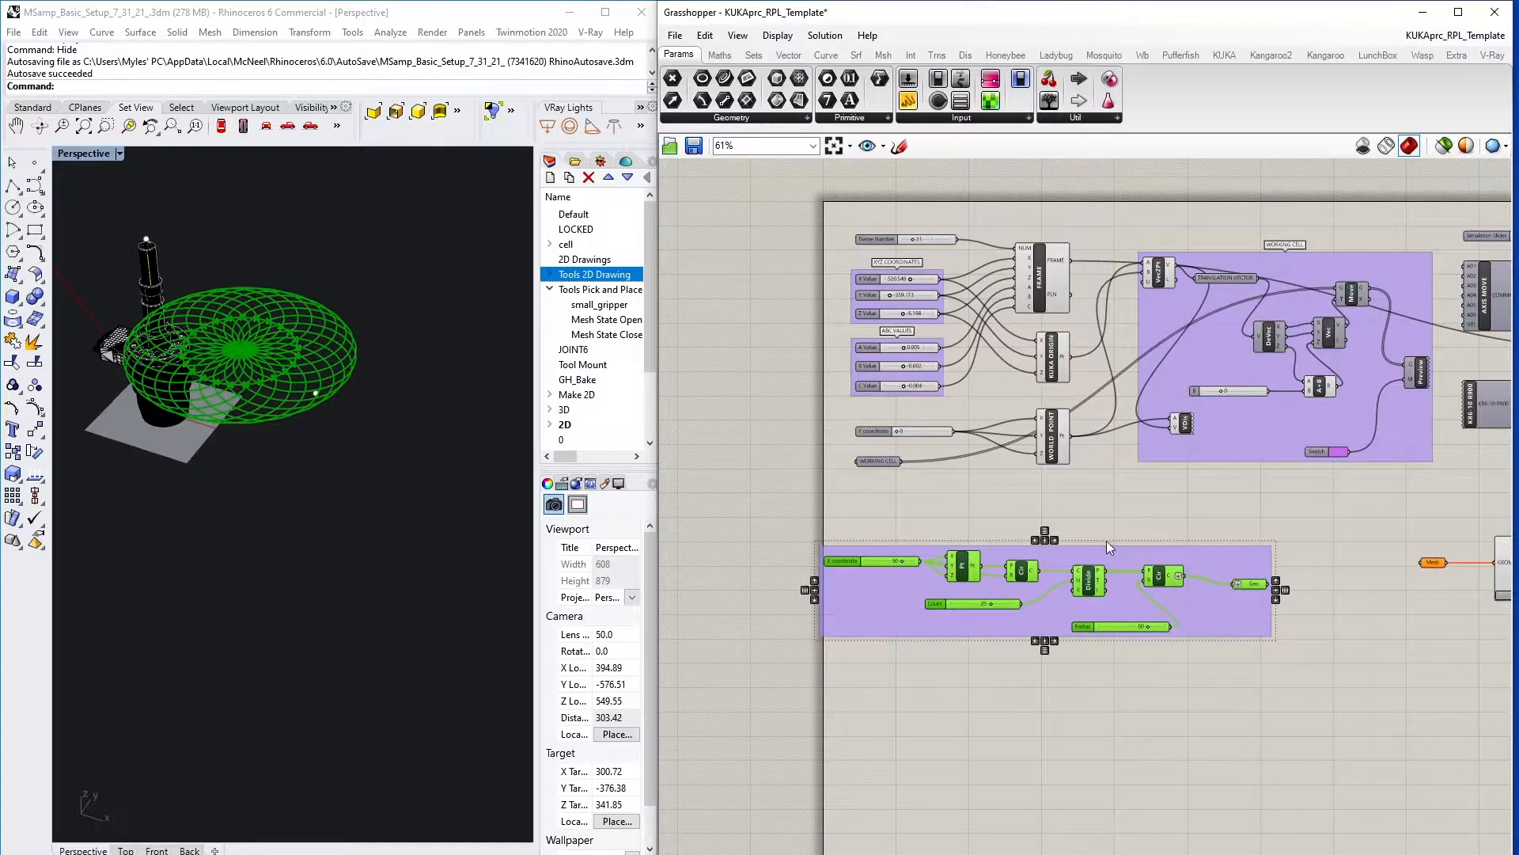
{"action": "left_click_drag", "start_coordinate": [1114, 554], "coordinate": [1138, 549]}
{"action": "right_click", "coordinate": [1138, 549]}
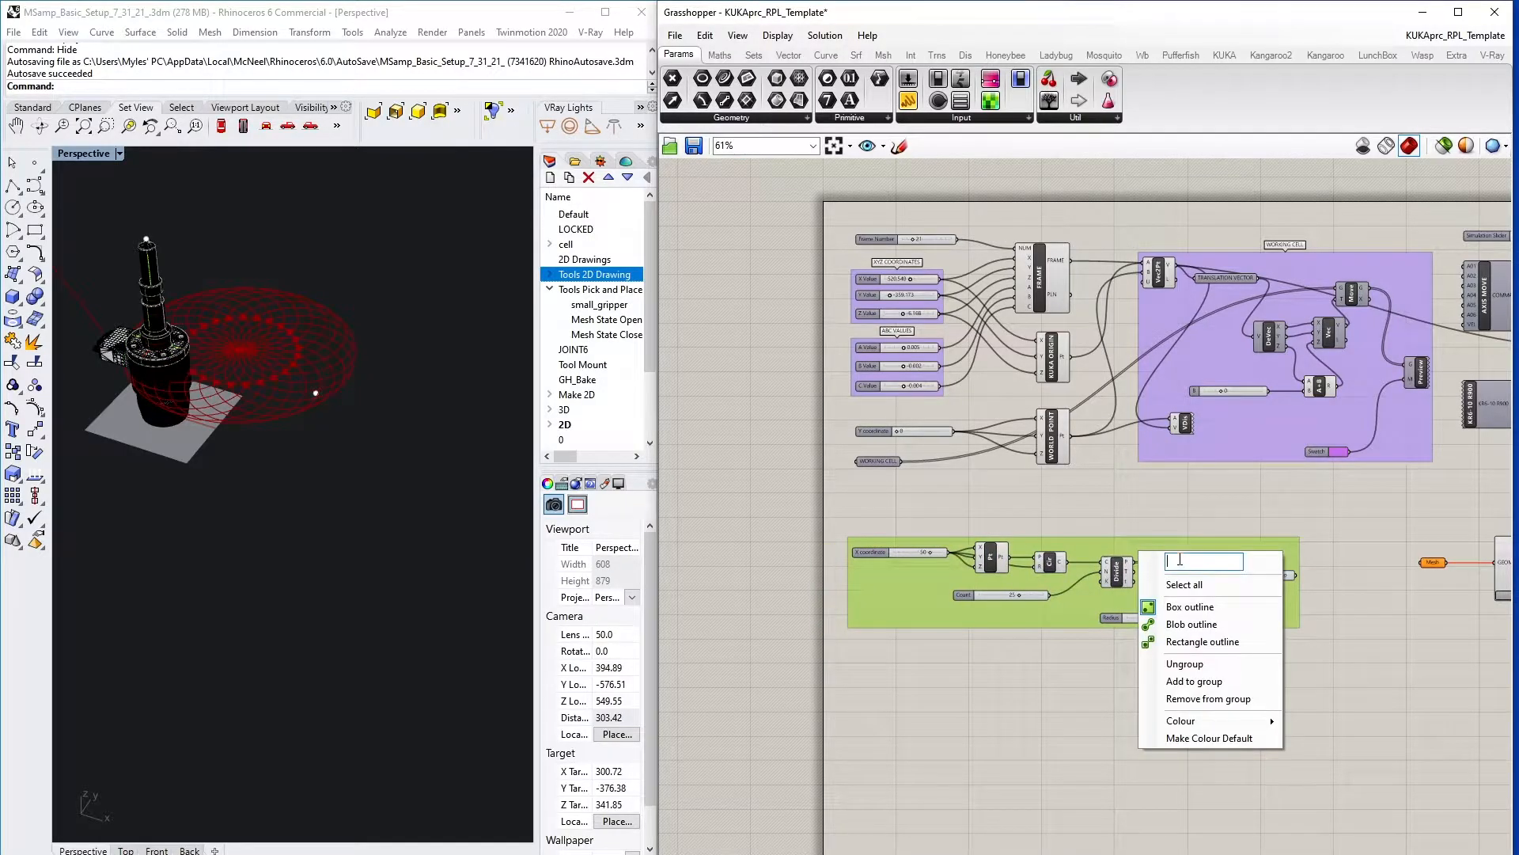
{"action": "type", "text": "PARAMETRIC GEOMETRY"}
{"action": "key", "text": "Return"}
{"action": "left_click", "coordinate": [1092, 696]}
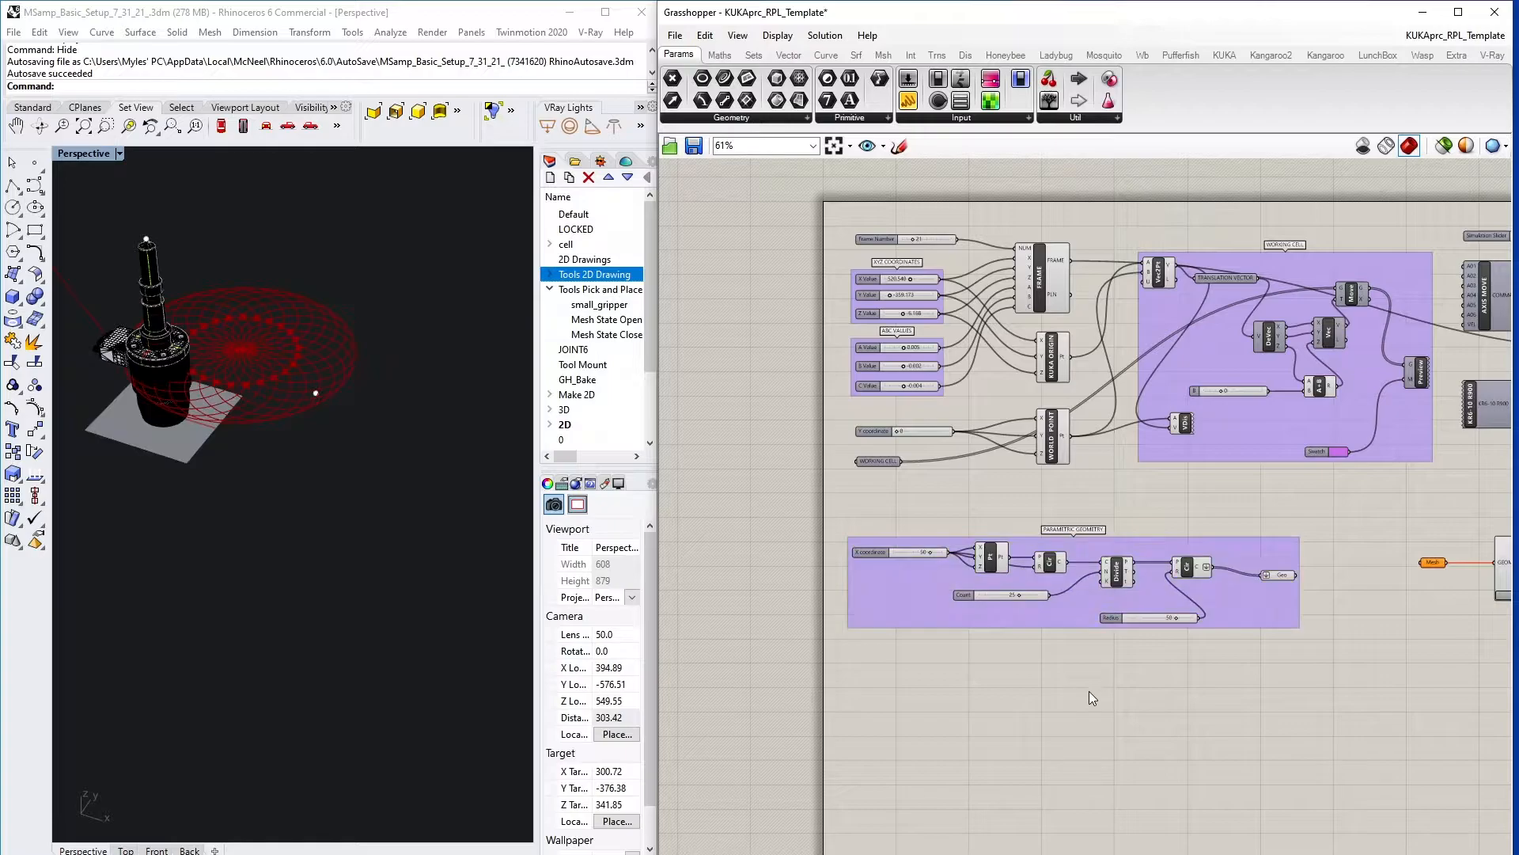
- Move the PARAMETRIC GEOMETRY group further below the template components and check where the circles lie relative to the robot
{"action": "scroll", "coordinate": [1134, 703], "scroll_direction": "down", "scroll_amount": 2}
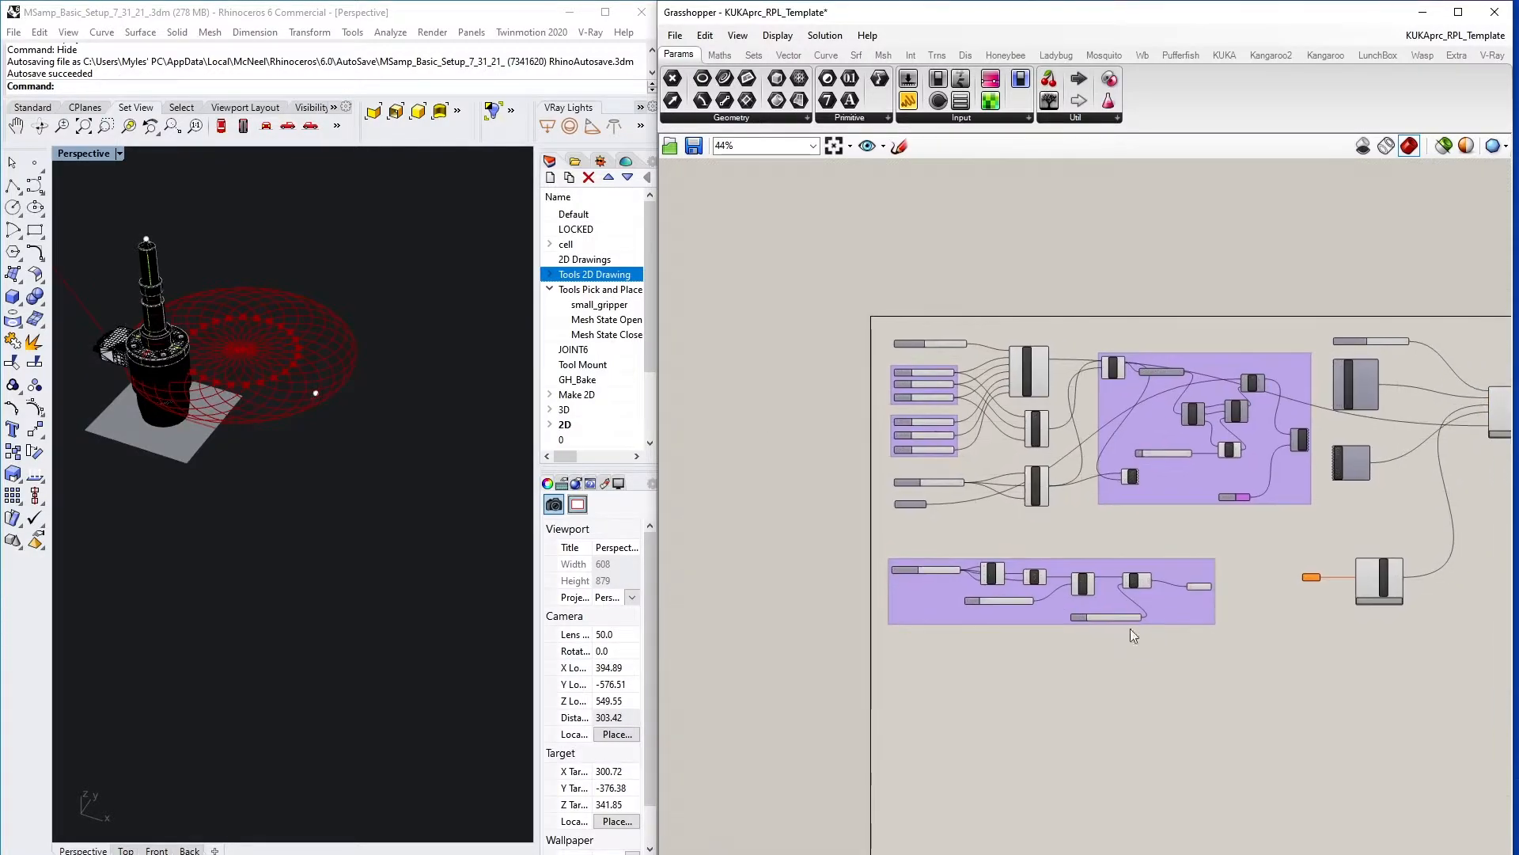
{"action": "left_click_drag", "start_coordinate": [1022, 620], "coordinate": [1013, 703]}
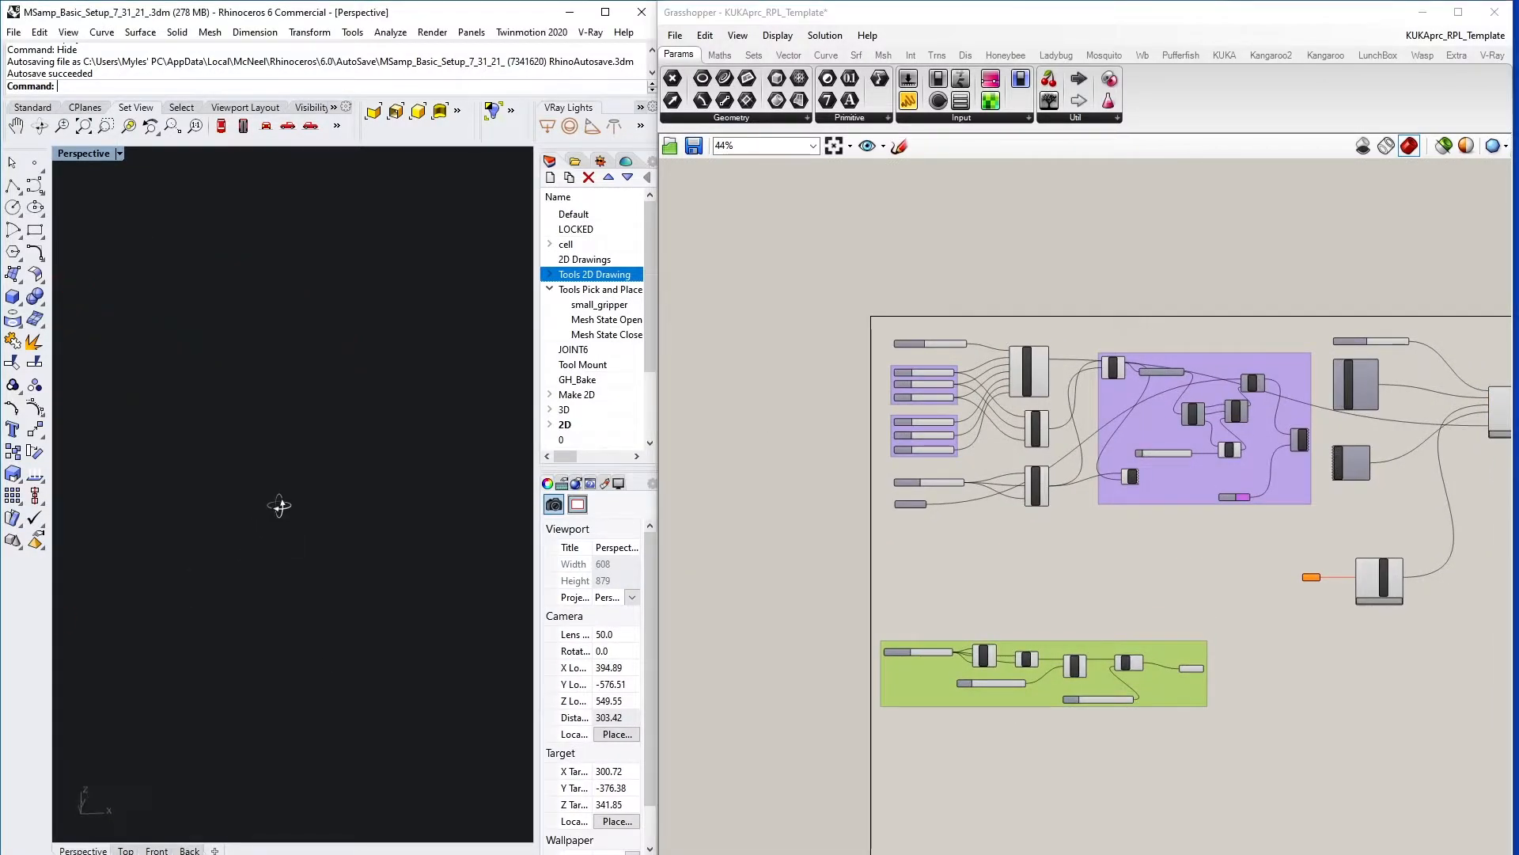
{"action": "scroll", "coordinate": [985, 593], "scroll_direction": "down", "scroll_amount": 4}
{"action": "scroll", "coordinate": [202, 619], "scroll_direction": "down", "scroll_amount": 10}
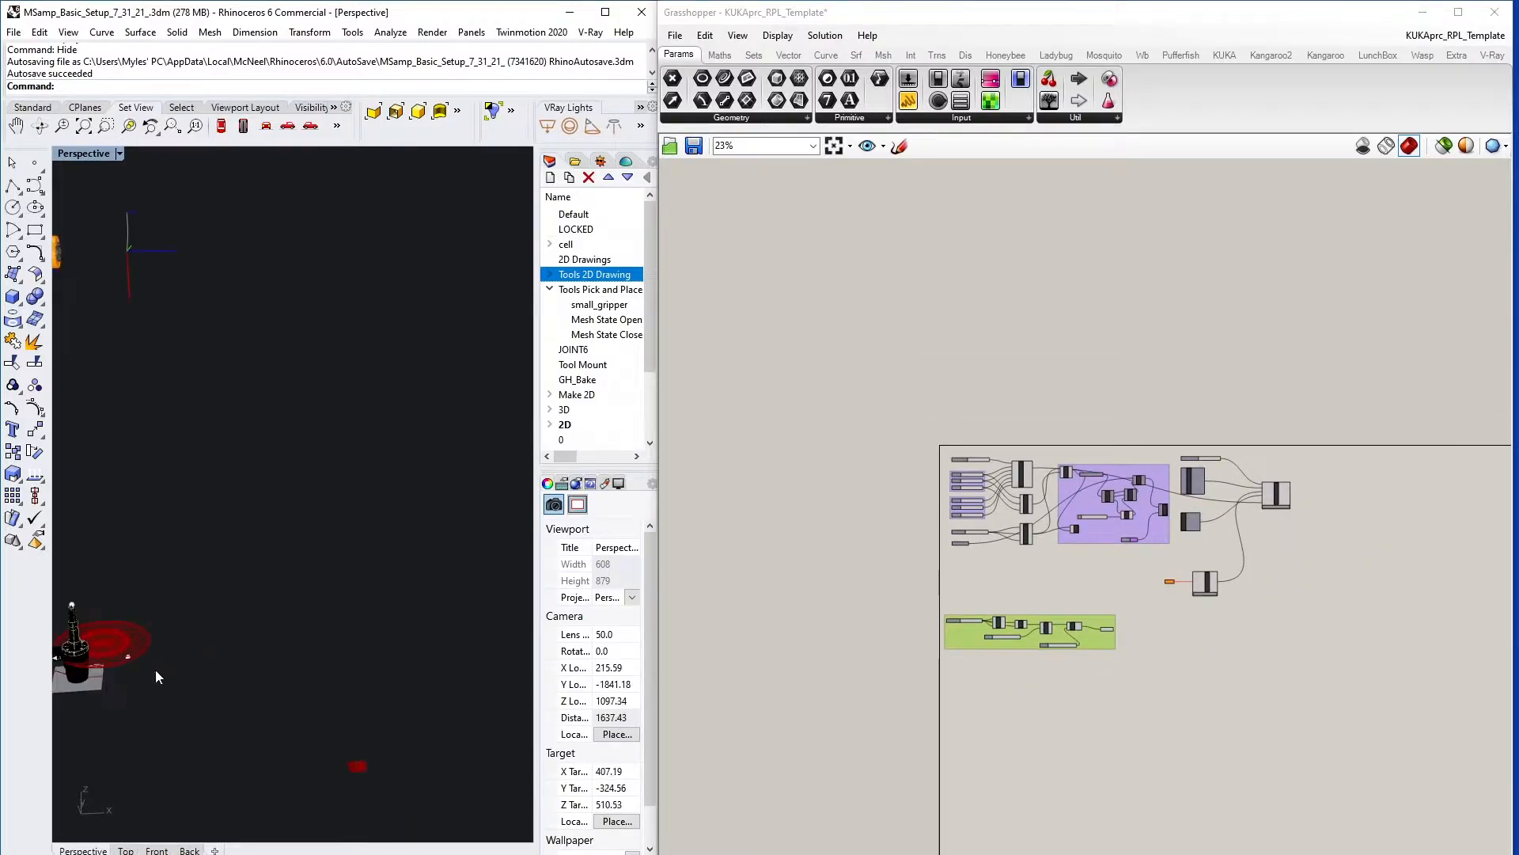
{"action": "scroll", "coordinate": [244, 605], "scroll_direction": "up", "scroll_amount": 10}
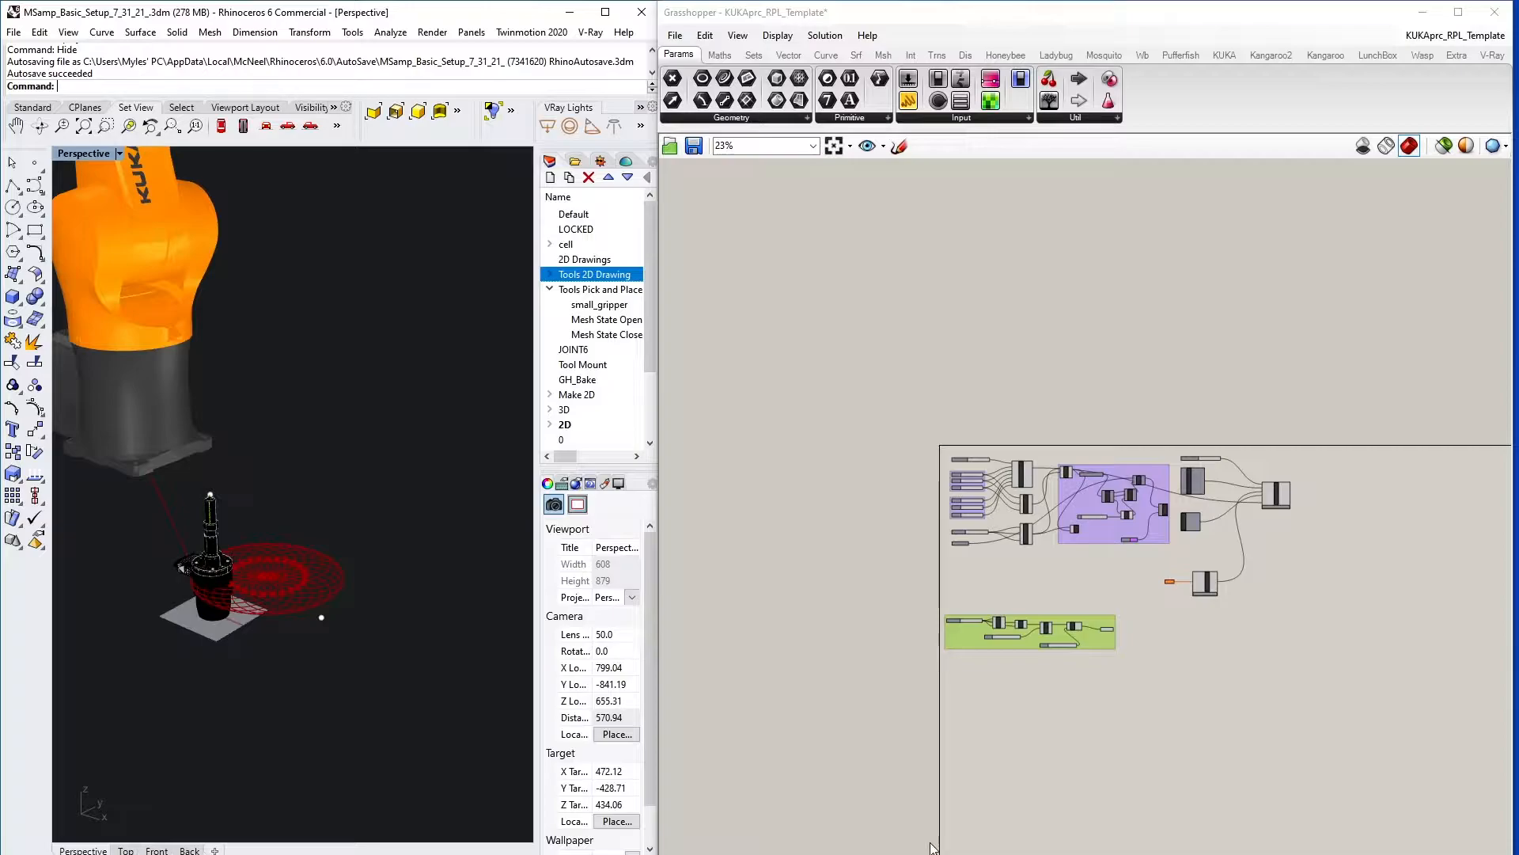
{"action": "scroll", "coordinate": [1137, 652], "scroll_direction": "up", "scroll_amount": 5}
{"action": "right_click_drag", "start_coordinate": [1172, 642], "coordinate": [1011, 686]}
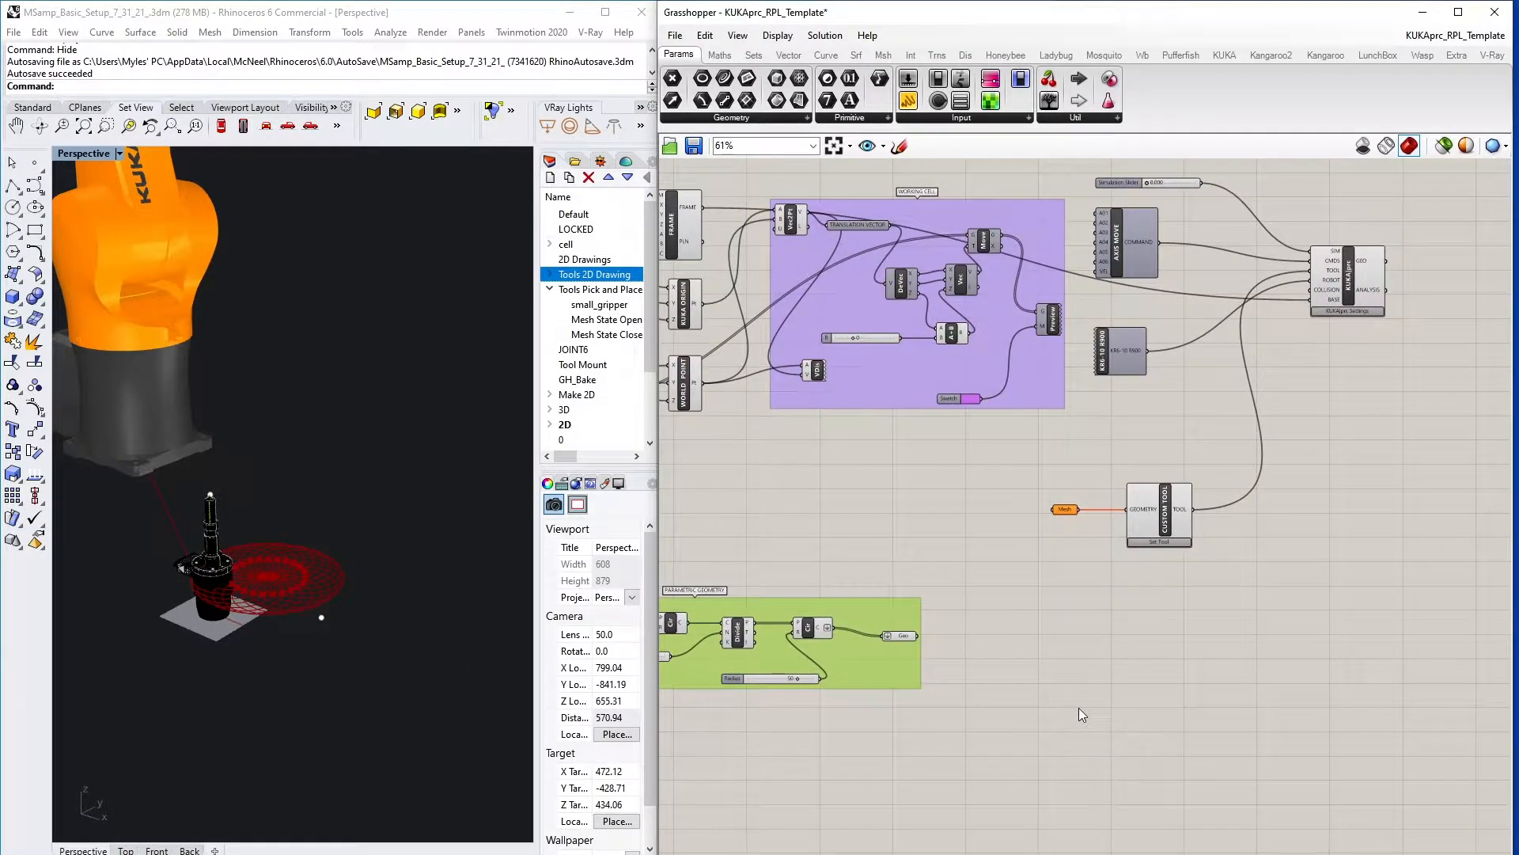
{"action": "left_click", "coordinate": [1067, 644]}
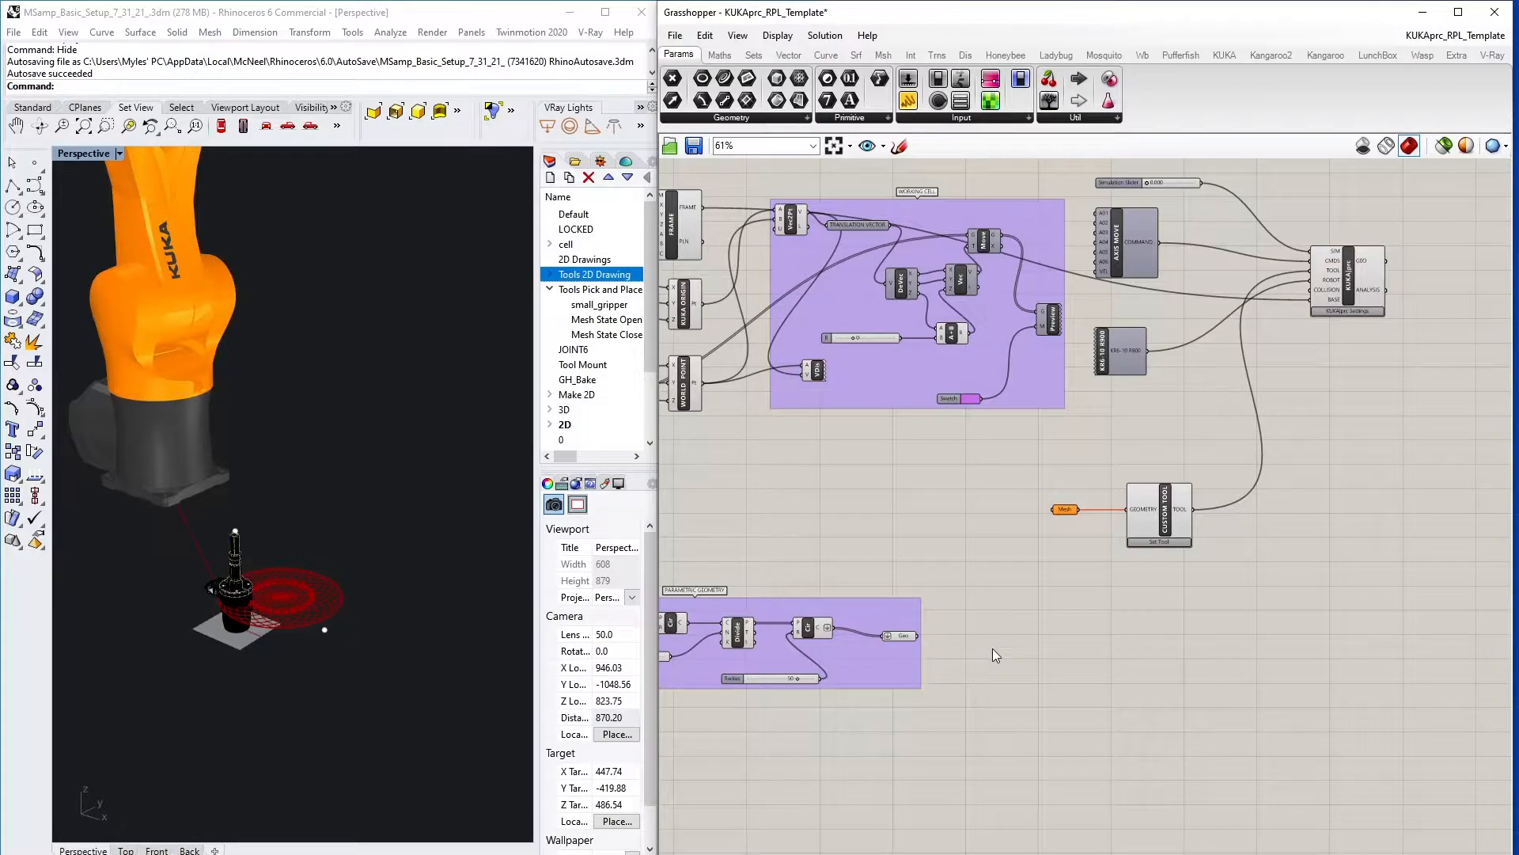
- Add a Project transform component beside the PARAMETRIC GEOMETRY group and connect the Geometry parameter to its geometry input
{"action": "double_click", "coordinate": [994, 644]}
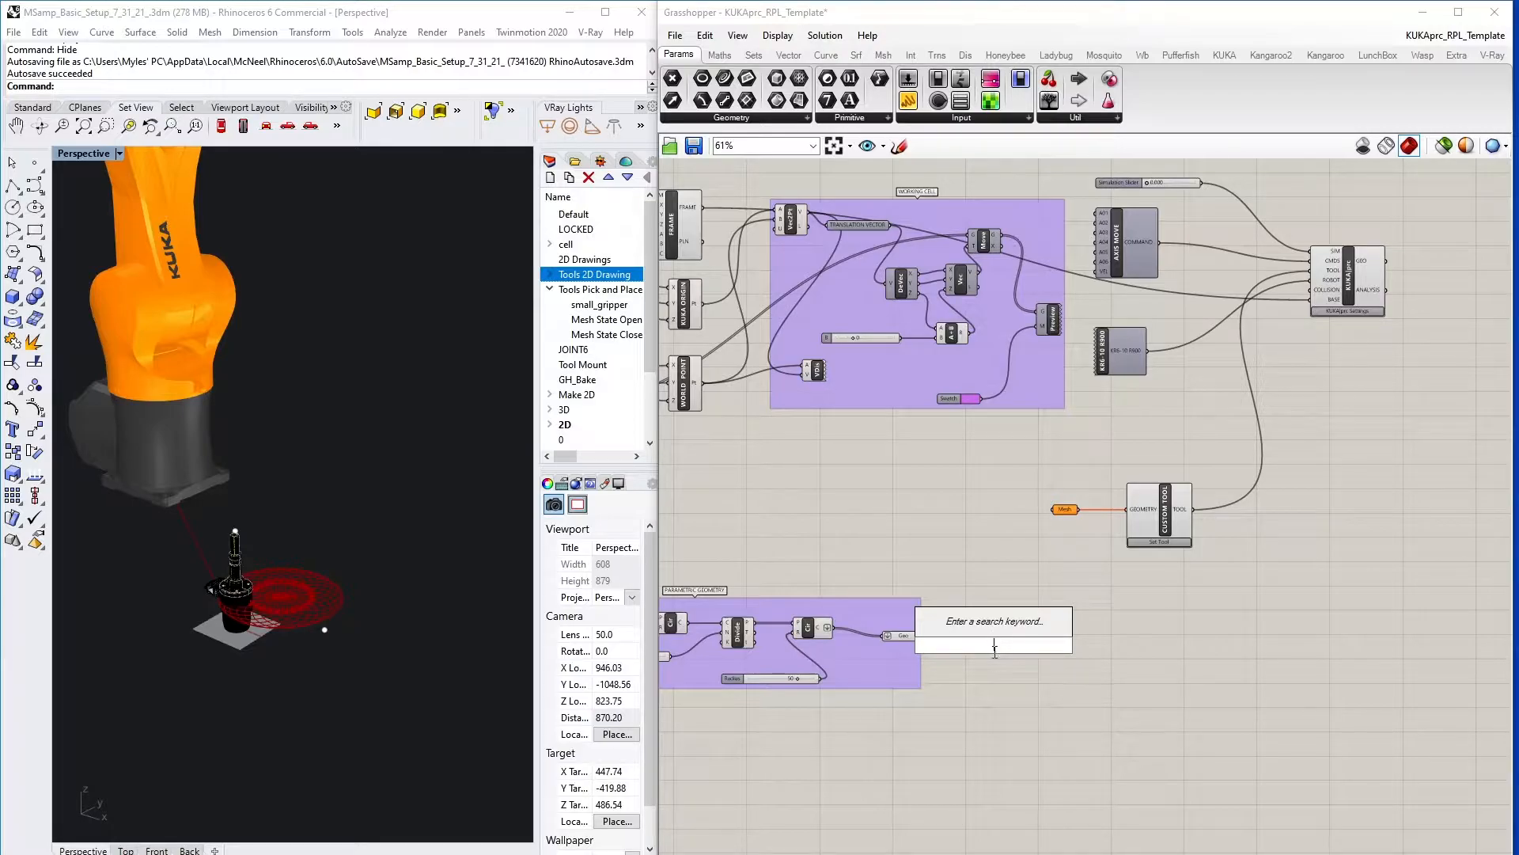
{"action": "type", "text": "proj"}
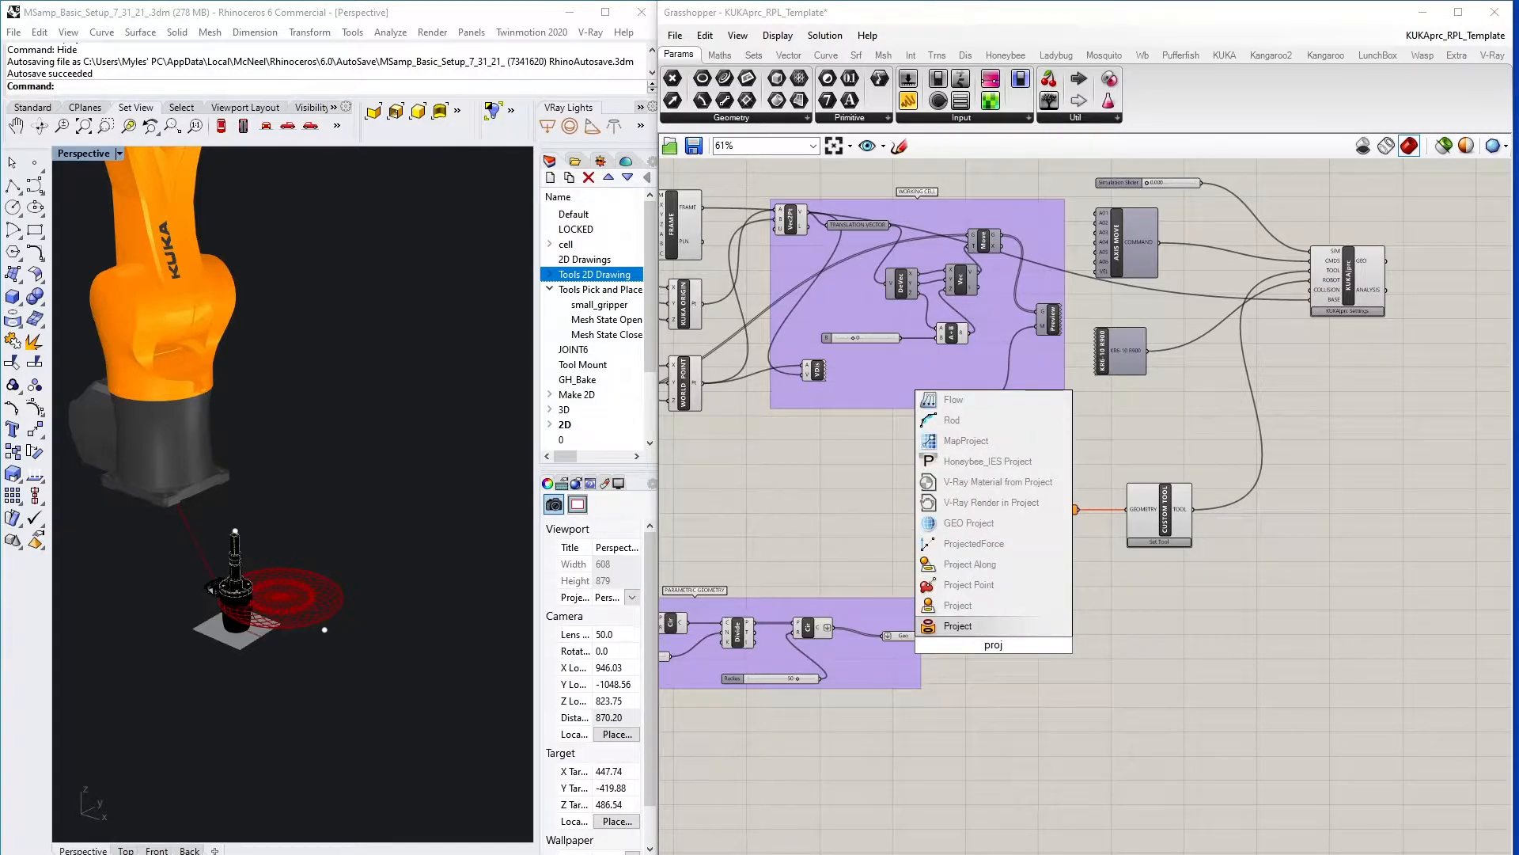
{"action": "left_click", "coordinate": [930, 605]}
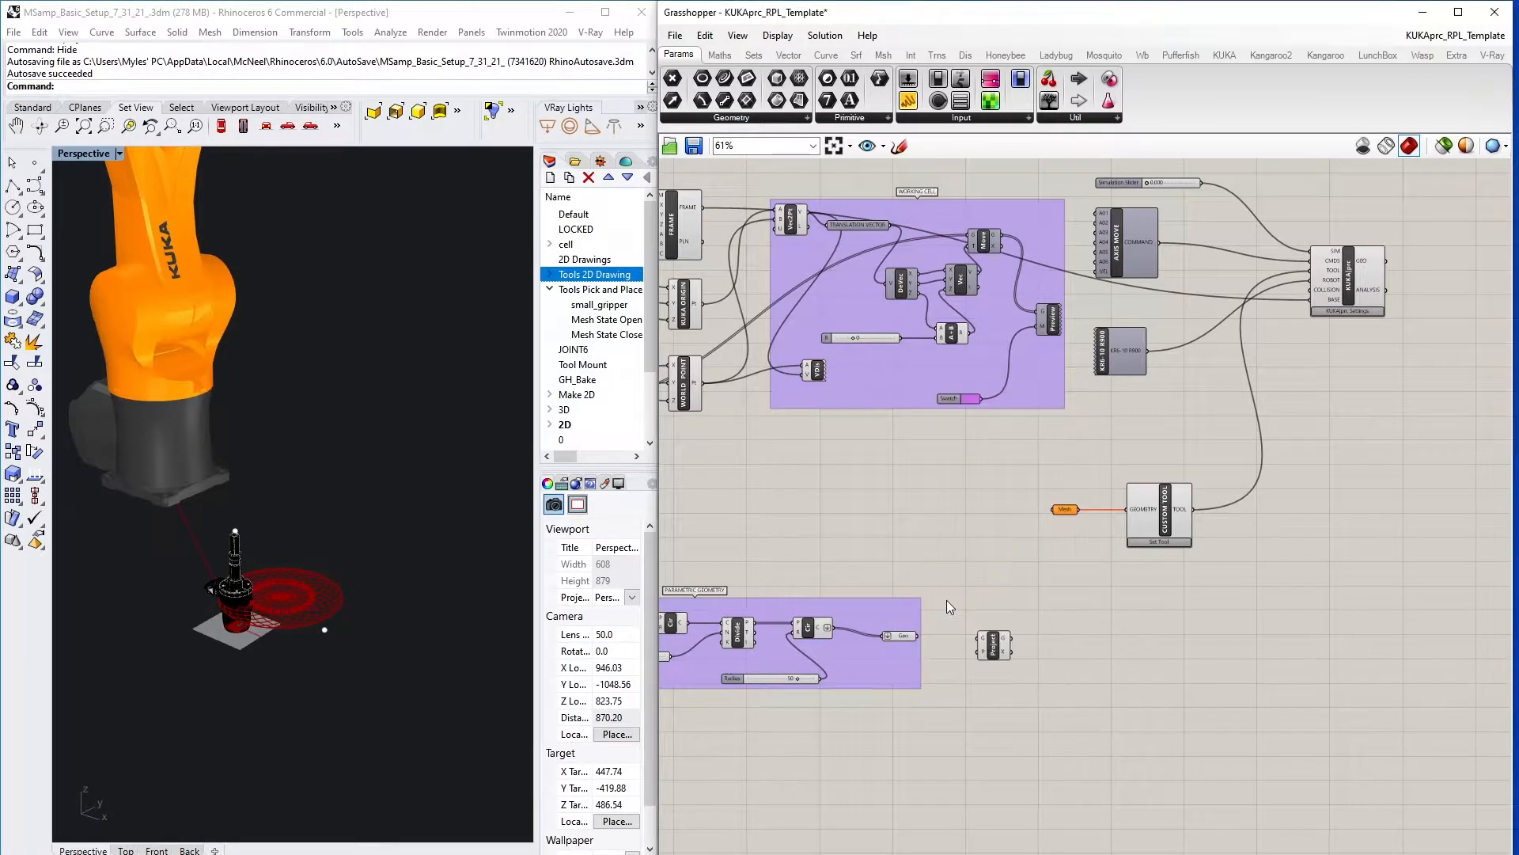
{"action": "left_click_drag", "start_coordinate": [989, 650], "coordinate": [1034, 662]}
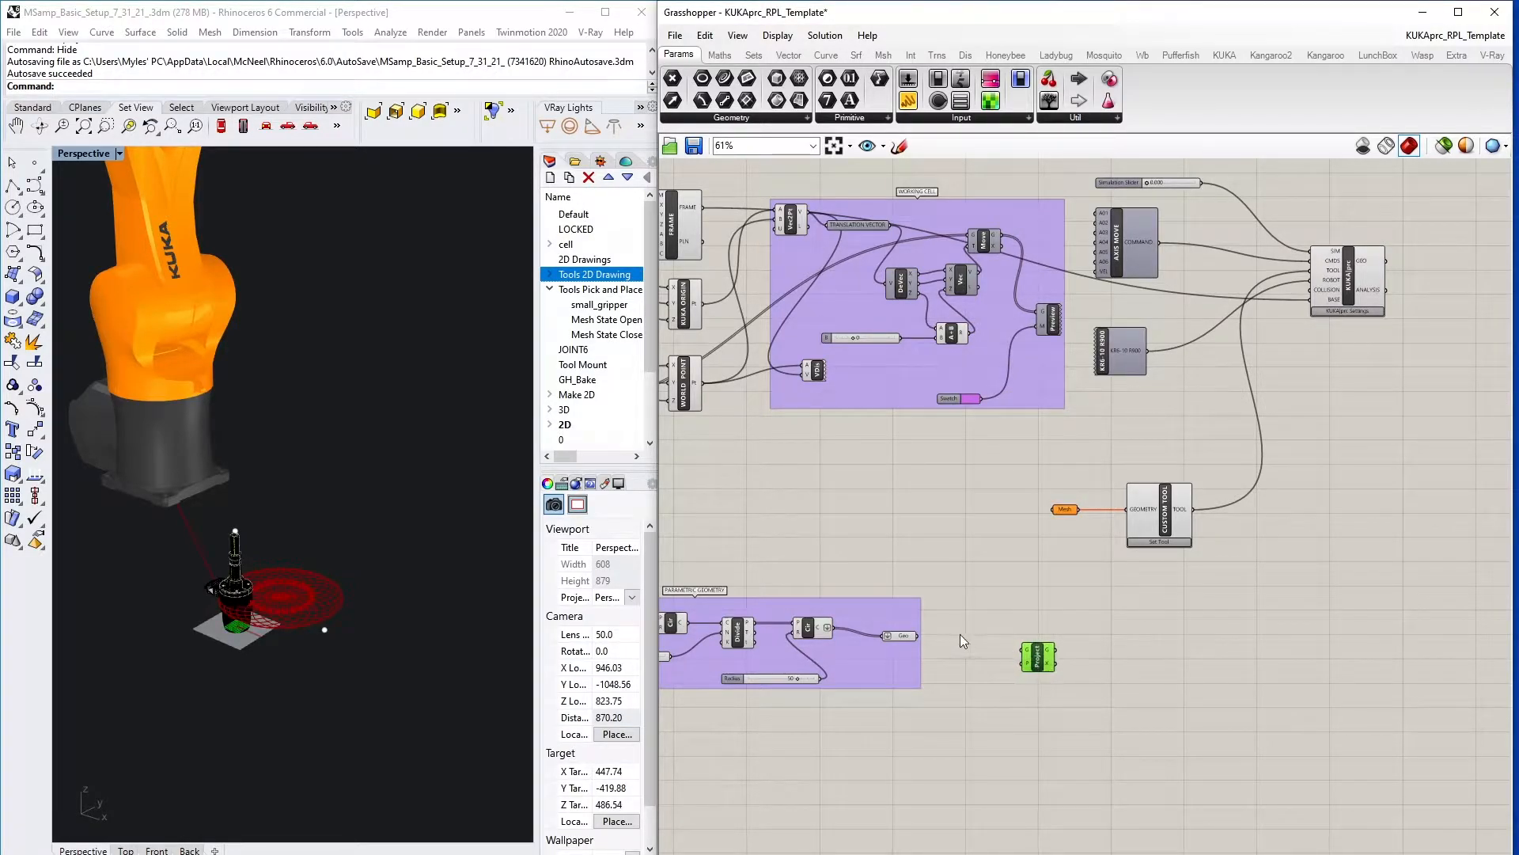
{"action": "left_click_drag", "start_coordinate": [917, 635], "coordinate": [1031, 654]}
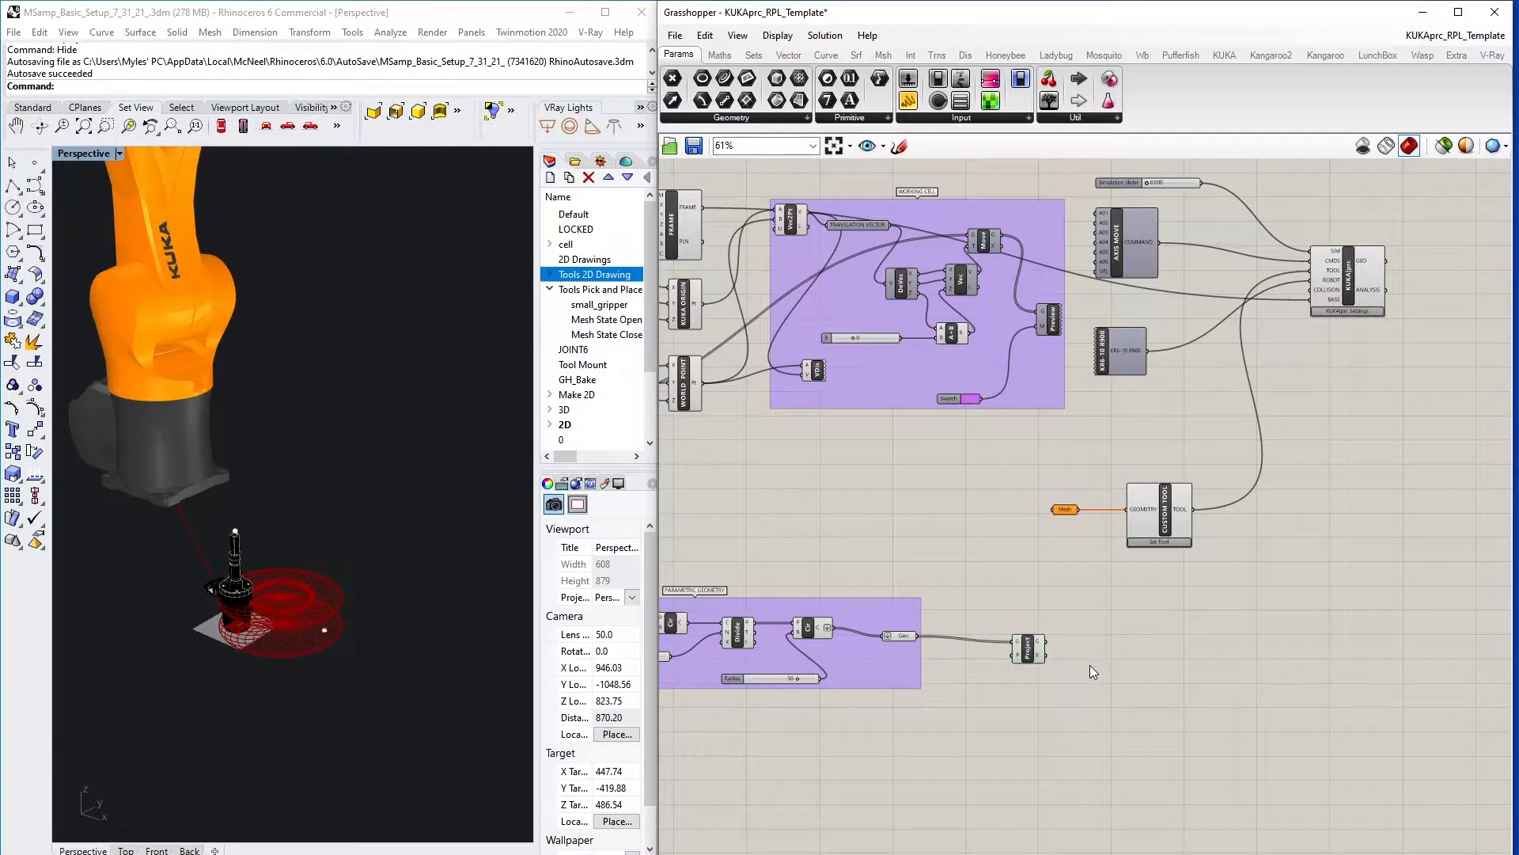
- Add an Area component after Project, feed it the projected geometry, and inspect its centroid output
{"action": "double_click", "coordinate": [1090, 665]}
{"action": "type", "text": "area"}
{"action": "key", "text": "Return"}
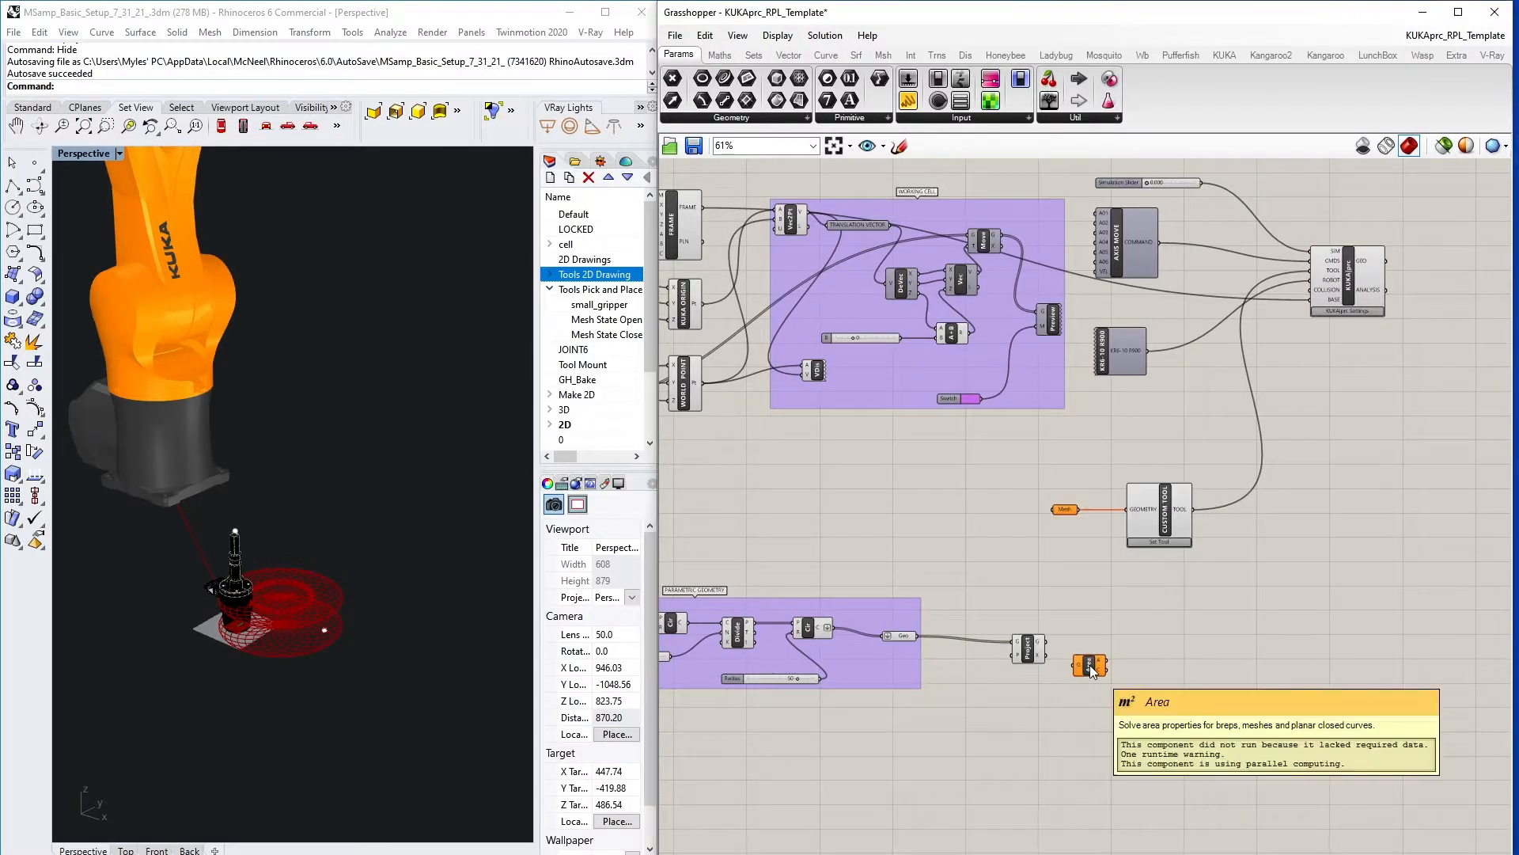
{"action": "left_click_drag", "start_coordinate": [1046, 654], "coordinate": [1087, 686]}
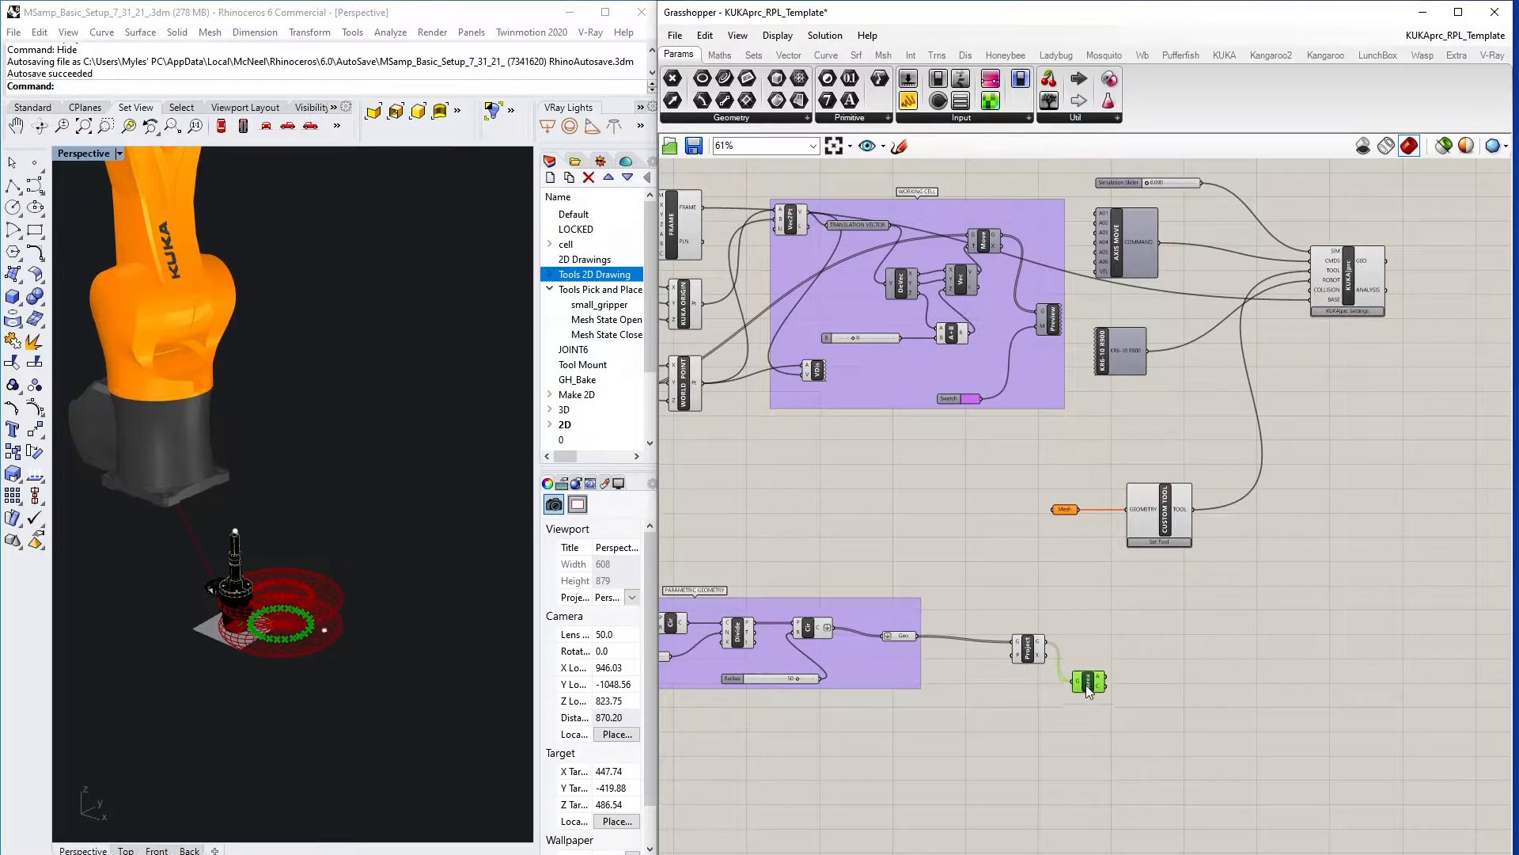
{"action": "mouse_move", "coordinate": [1100, 686]}
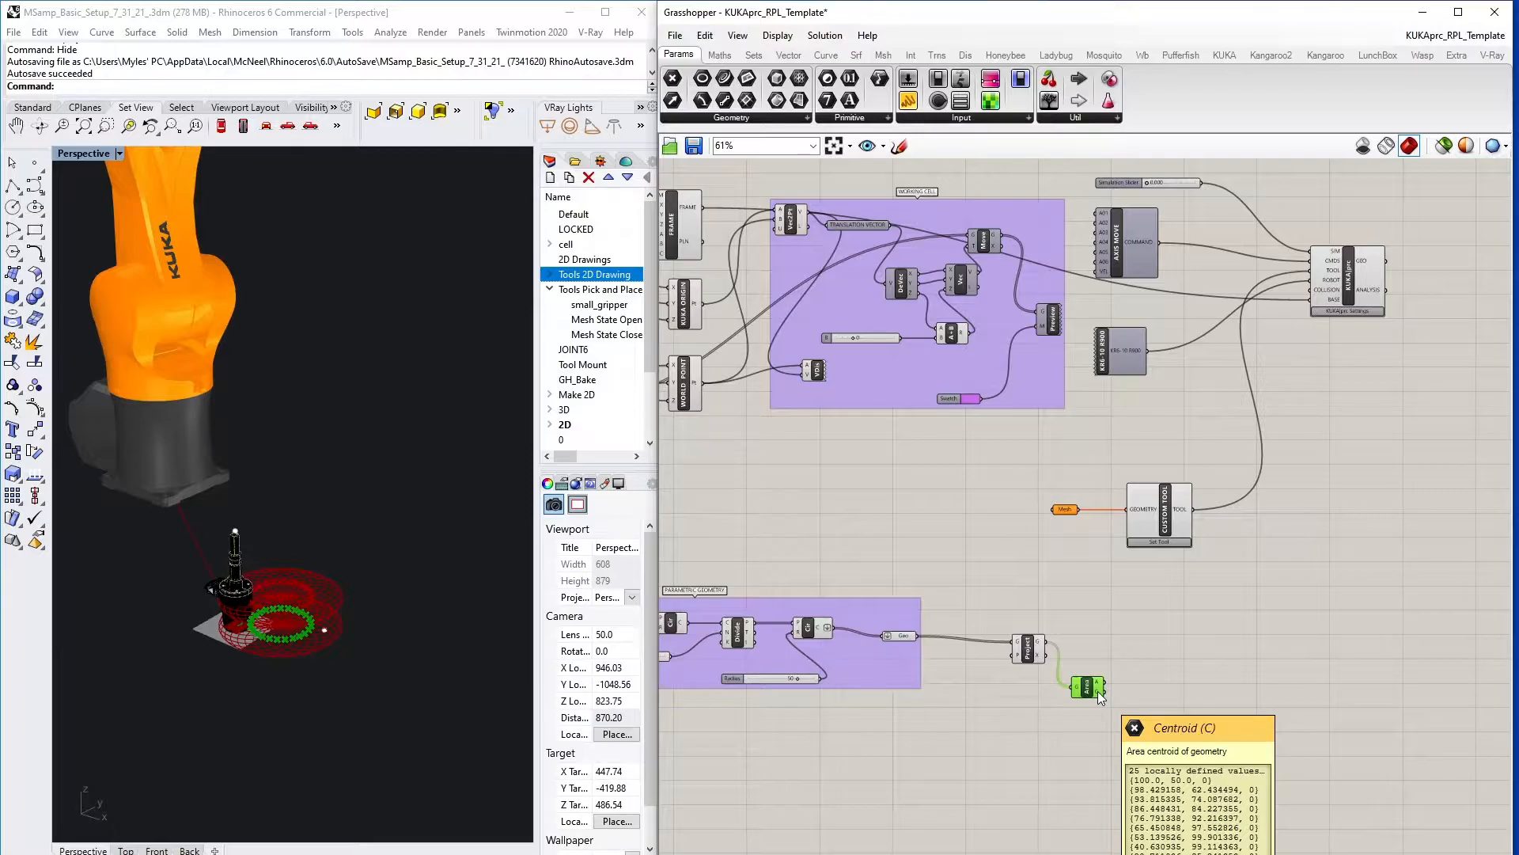
- Add an Average component after Area and feed it the centroid output
{"action": "double_click", "coordinate": [1160, 690]}
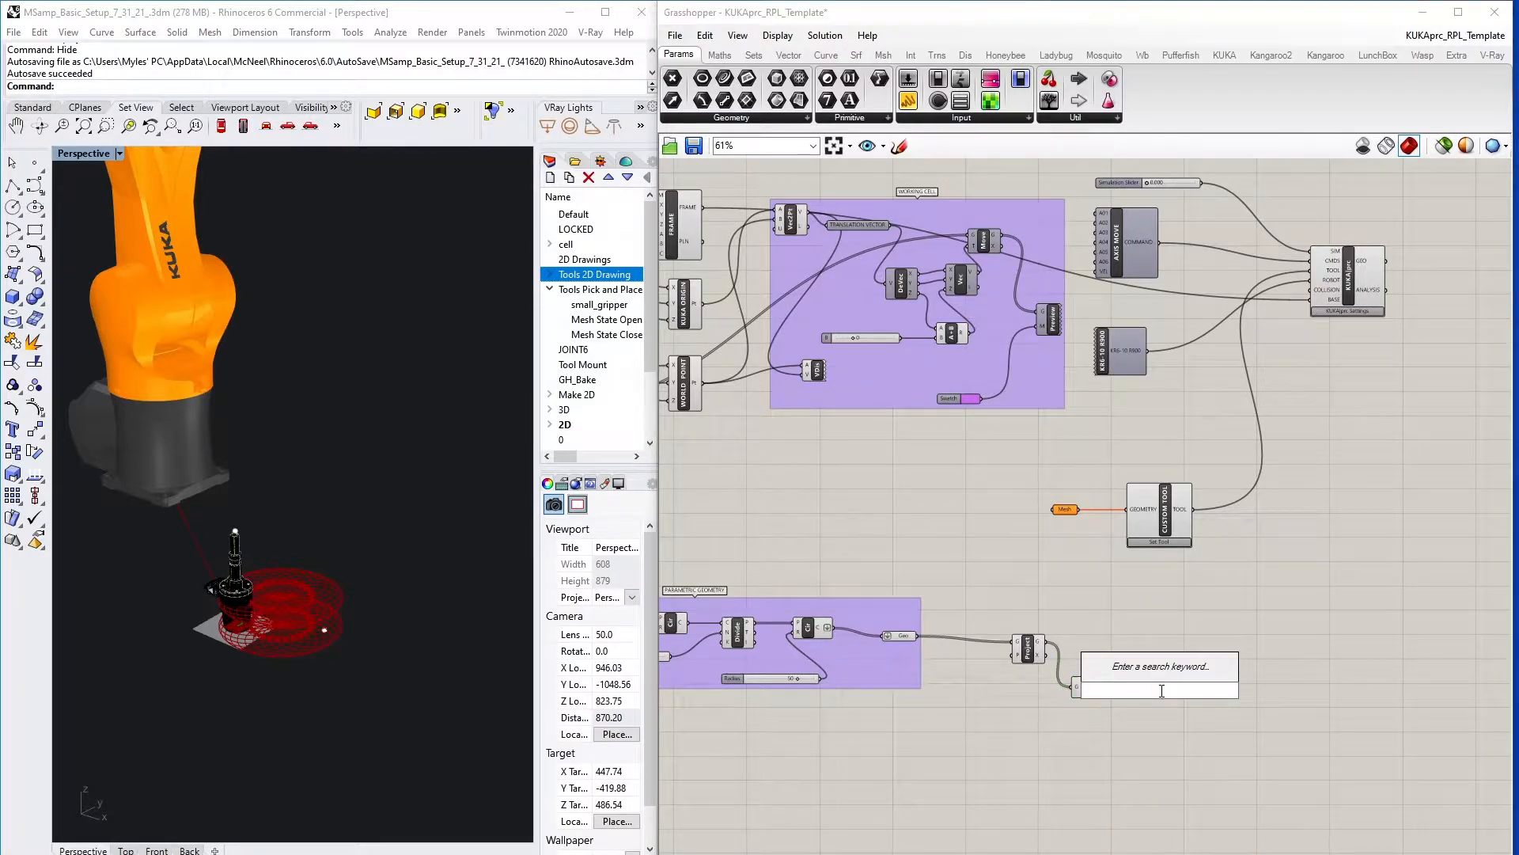
{"action": "type", "text": "average"}
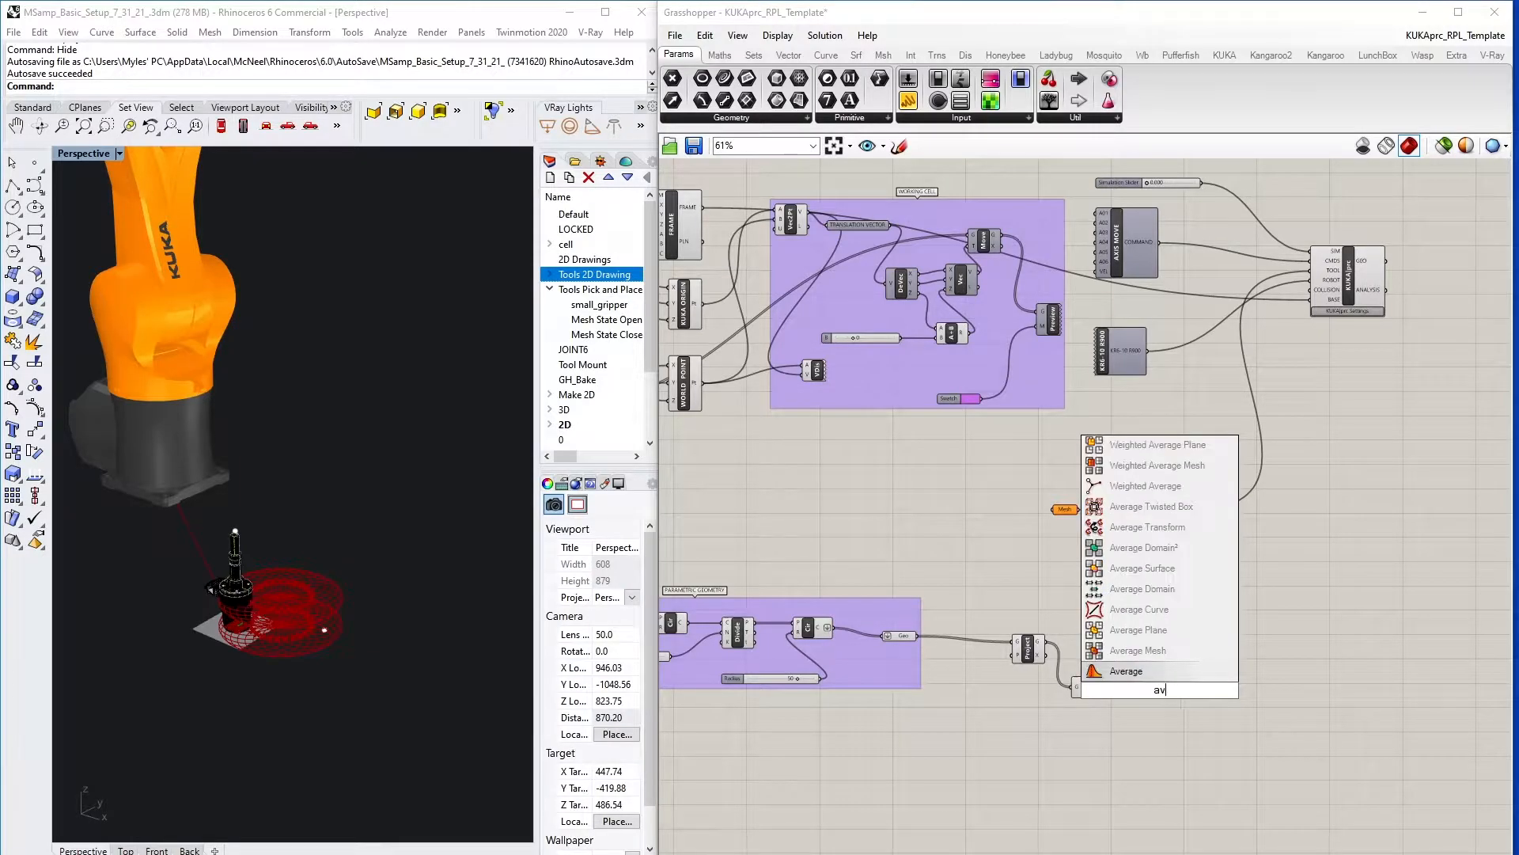
{"action": "key", "text": "Return"}
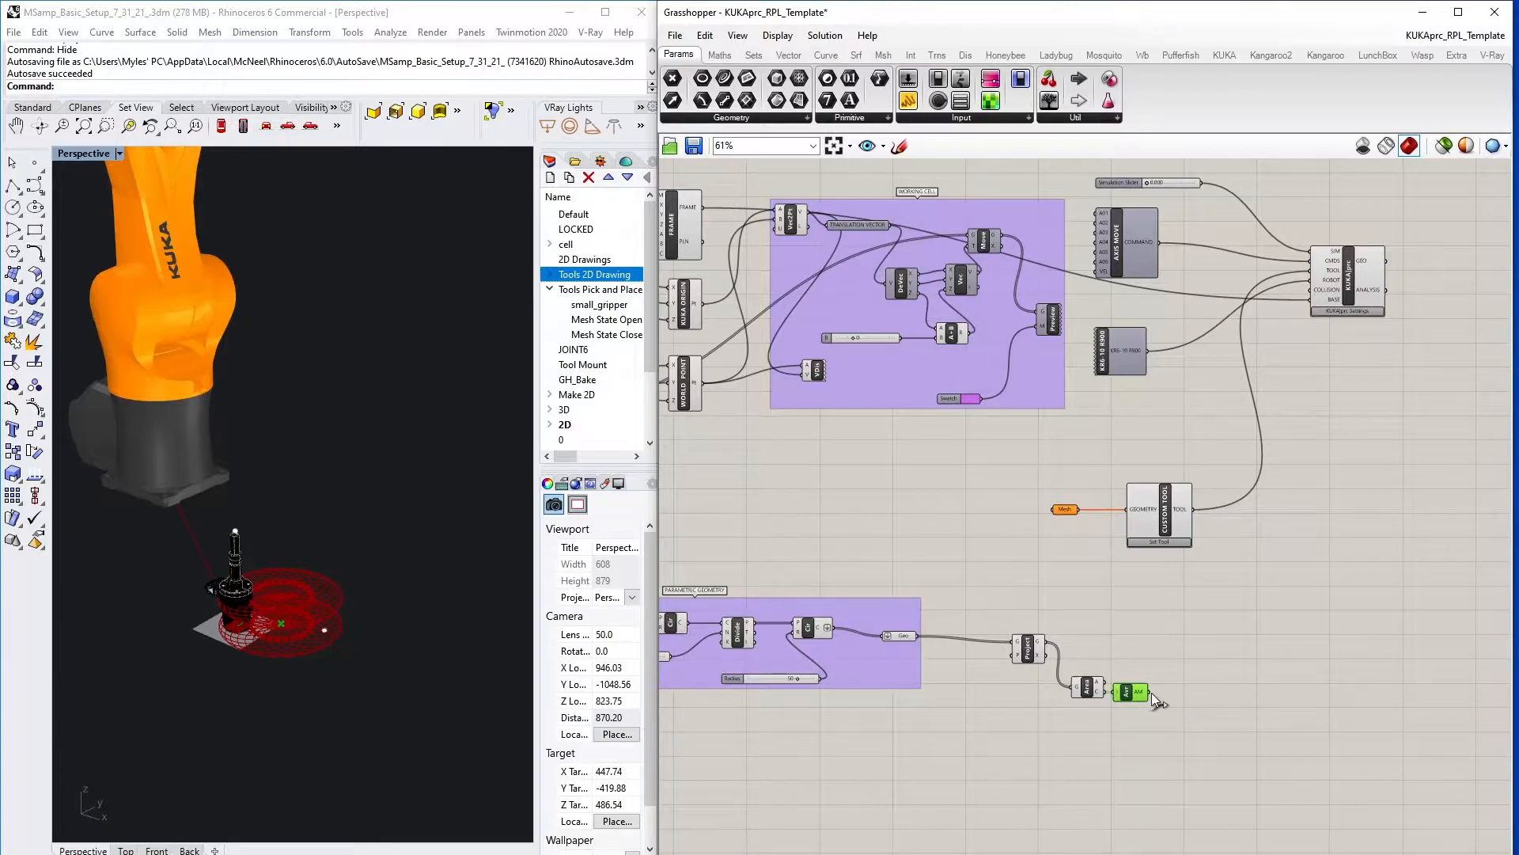
- Add an Orient component, connecting the projected geometry to its geometry input and the averaged centroid to its source plane A
{"action": "double_click", "coordinate": [1133, 639]}
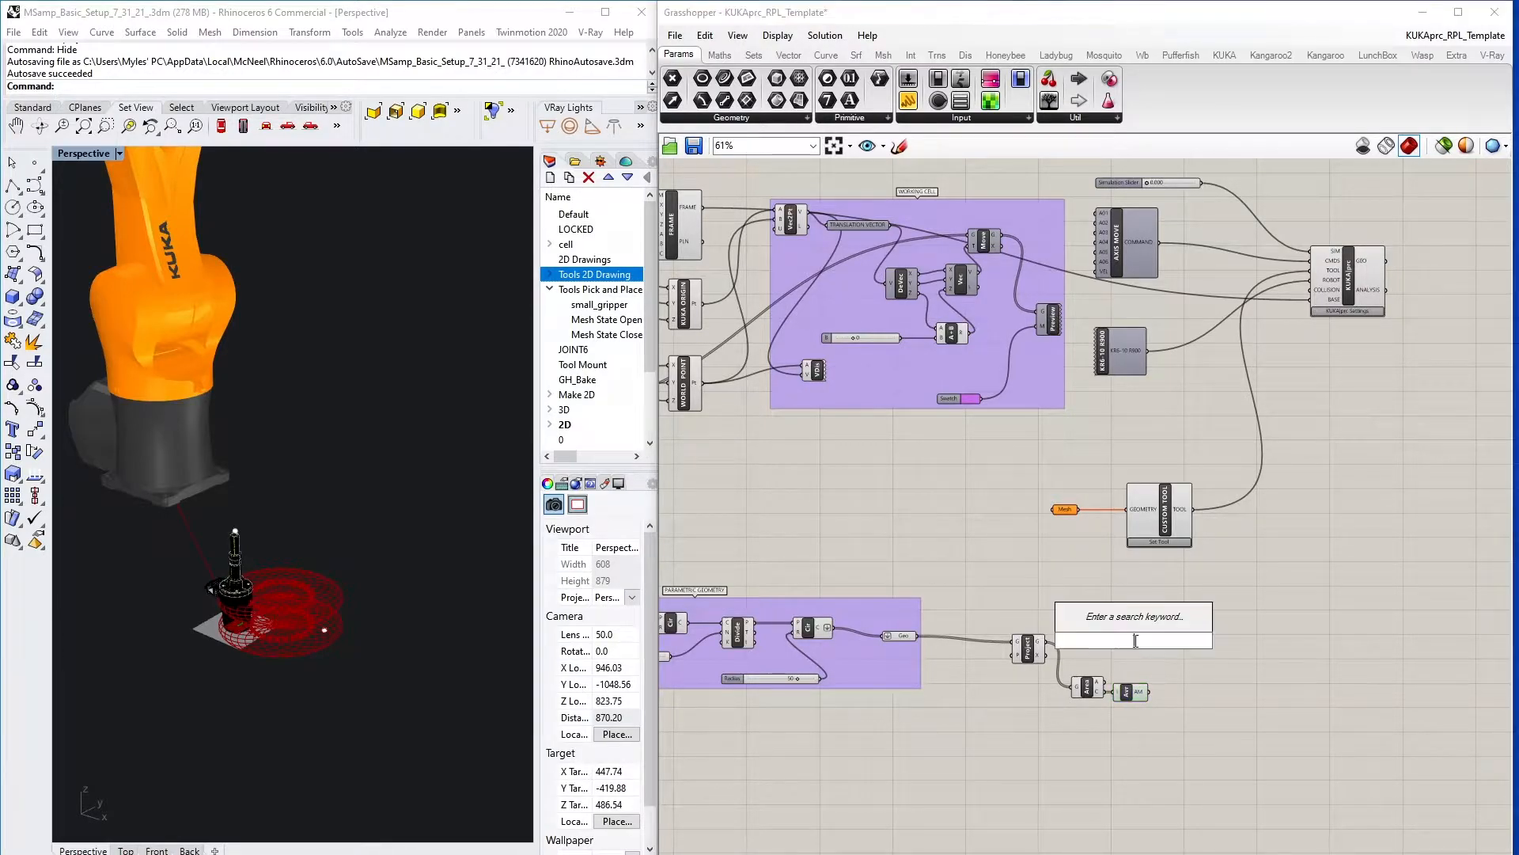
{"action": "type", "text": "orient"}
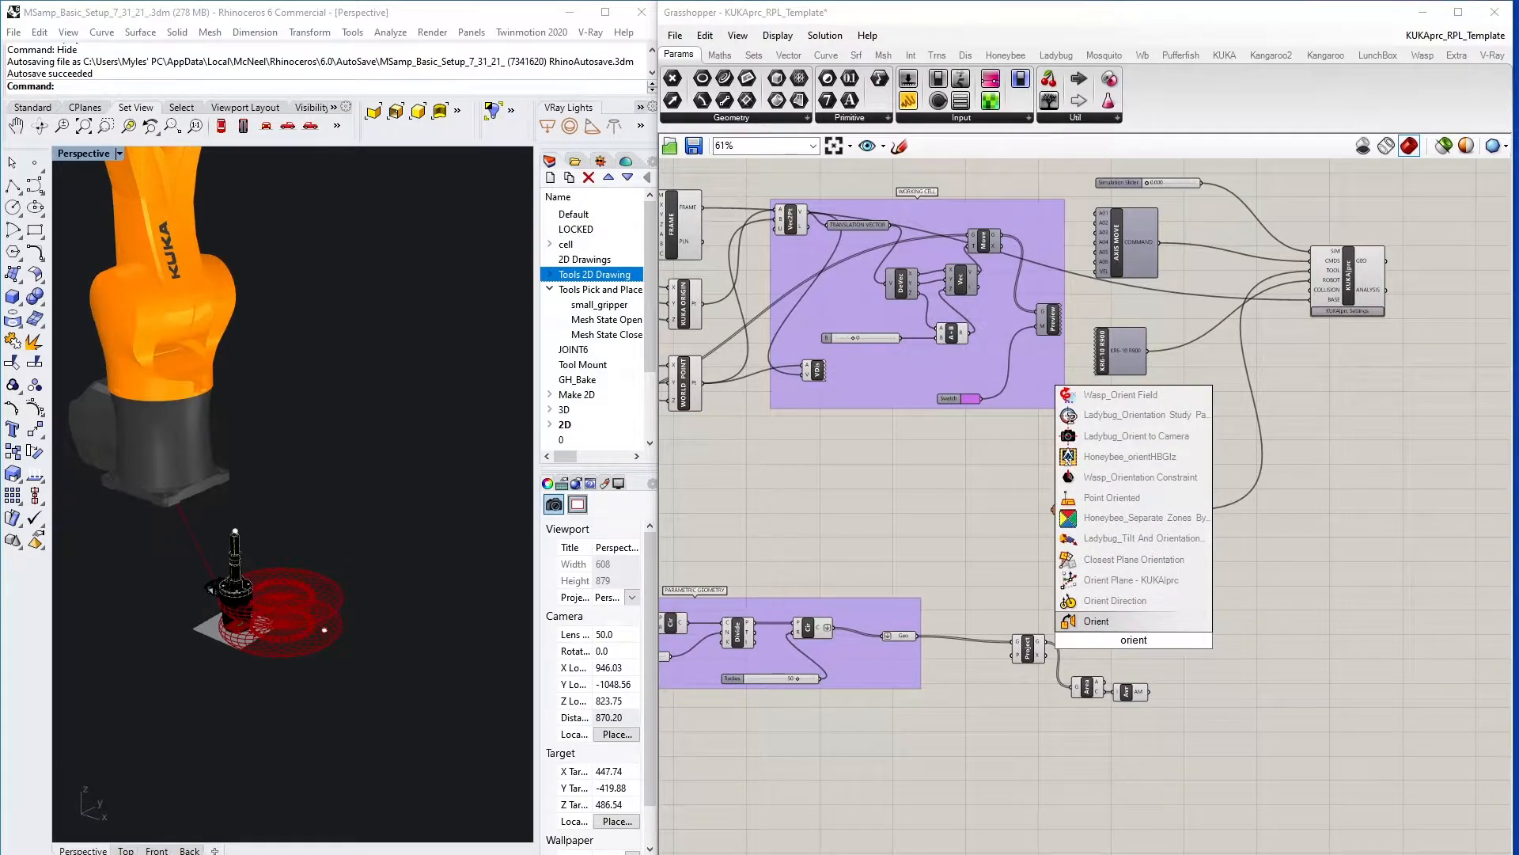
{"action": "key", "text": "Return"}
{"action": "left_click_drag", "start_coordinate": [1140, 647], "coordinate": [1226, 667]}
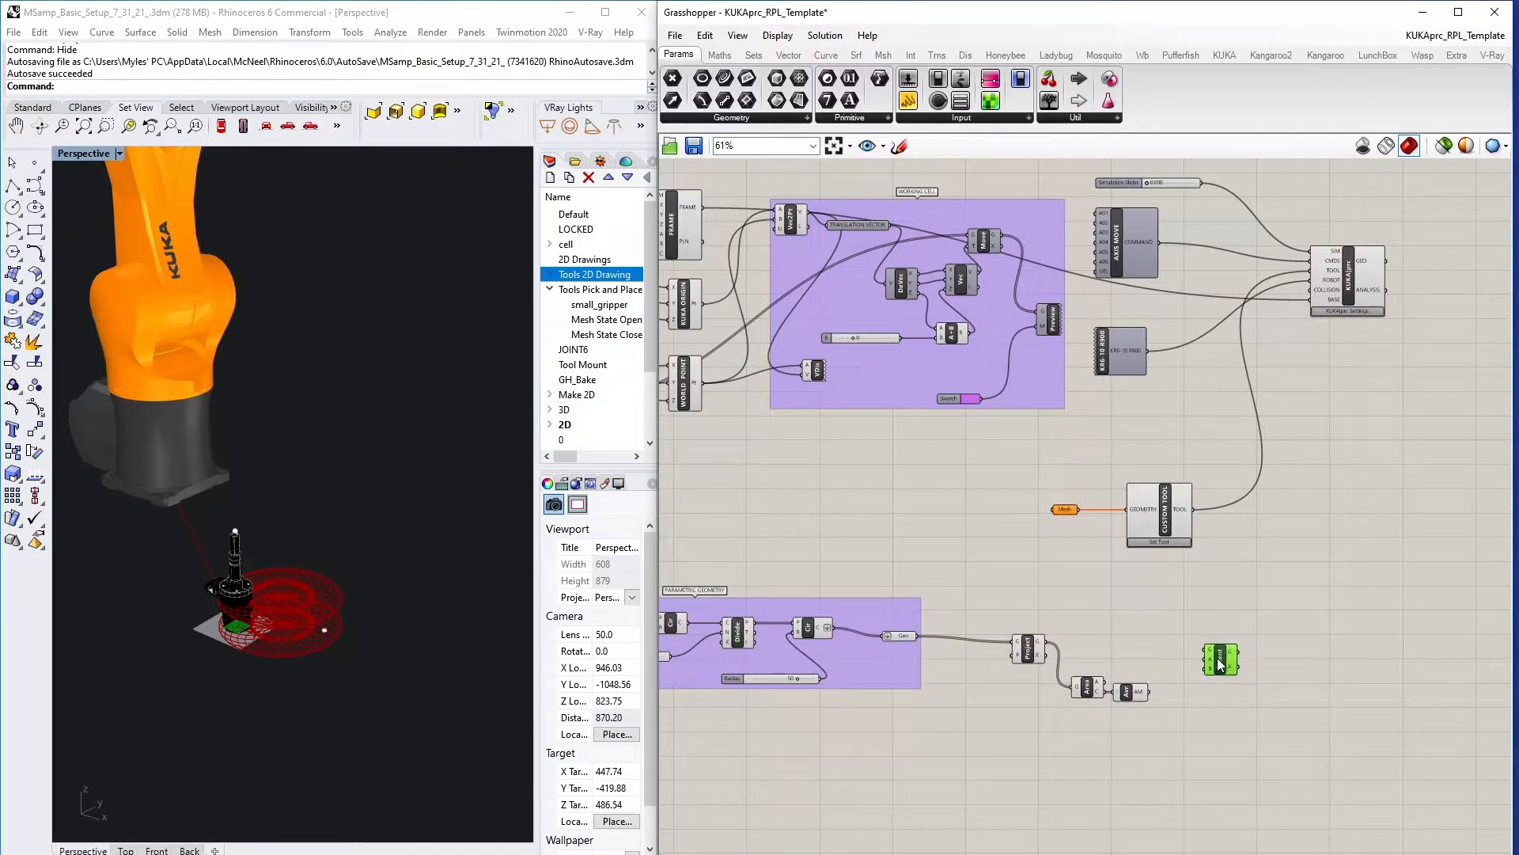
{"action": "left_click_drag", "start_coordinate": [1057, 648], "coordinate": [1206, 650]}
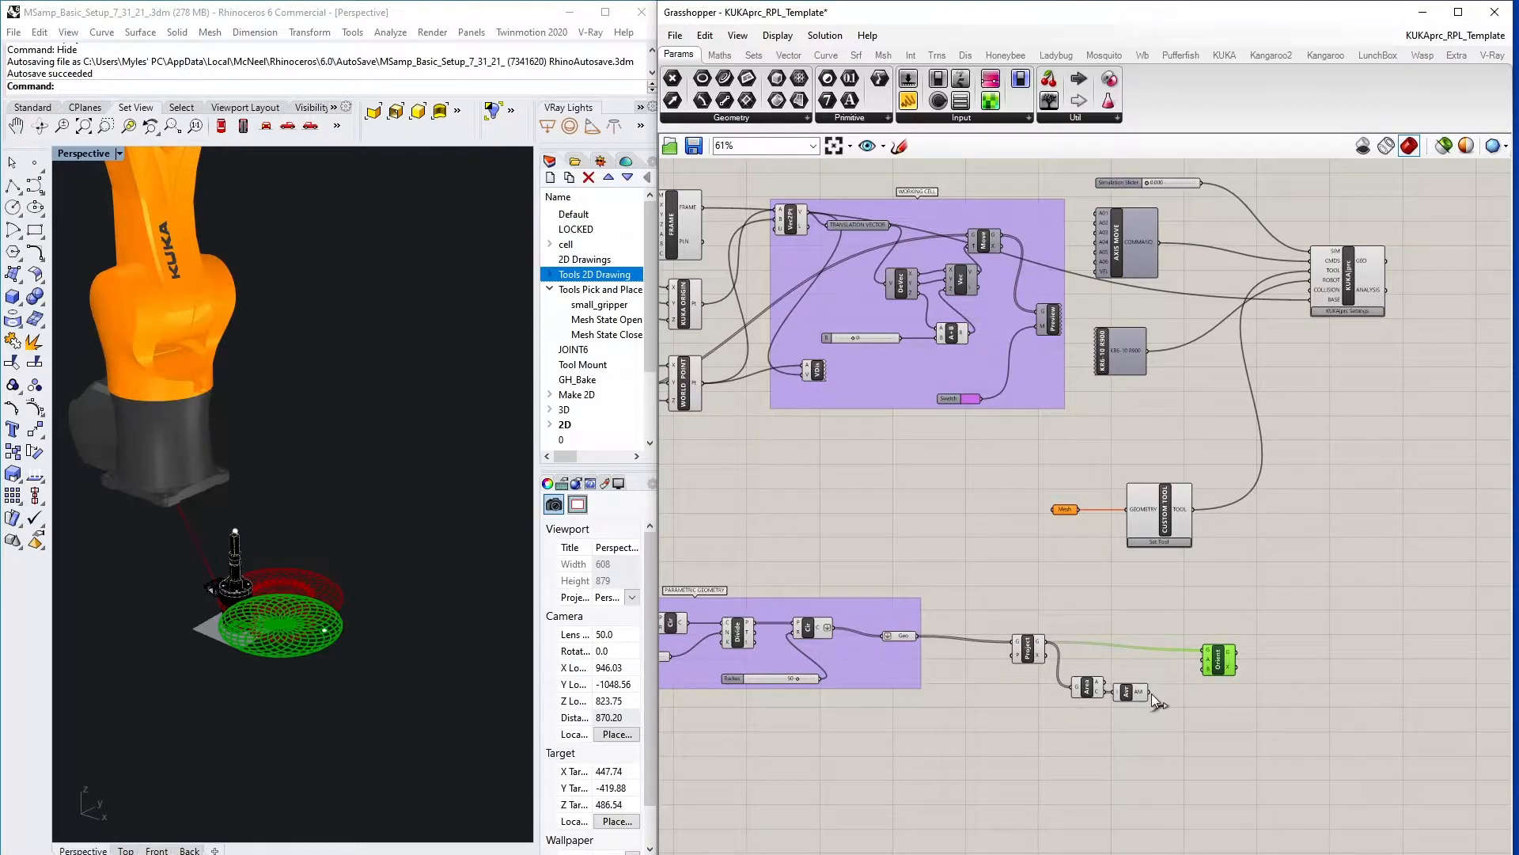
{"action": "left_click_drag", "start_coordinate": [1152, 694], "coordinate": [1223, 662]}
- Add an XY Plane component below Orient and connect it to Orient's target plane B
{"action": "double_click", "coordinate": [1198, 714]}
{"action": "type", "text": "x"}
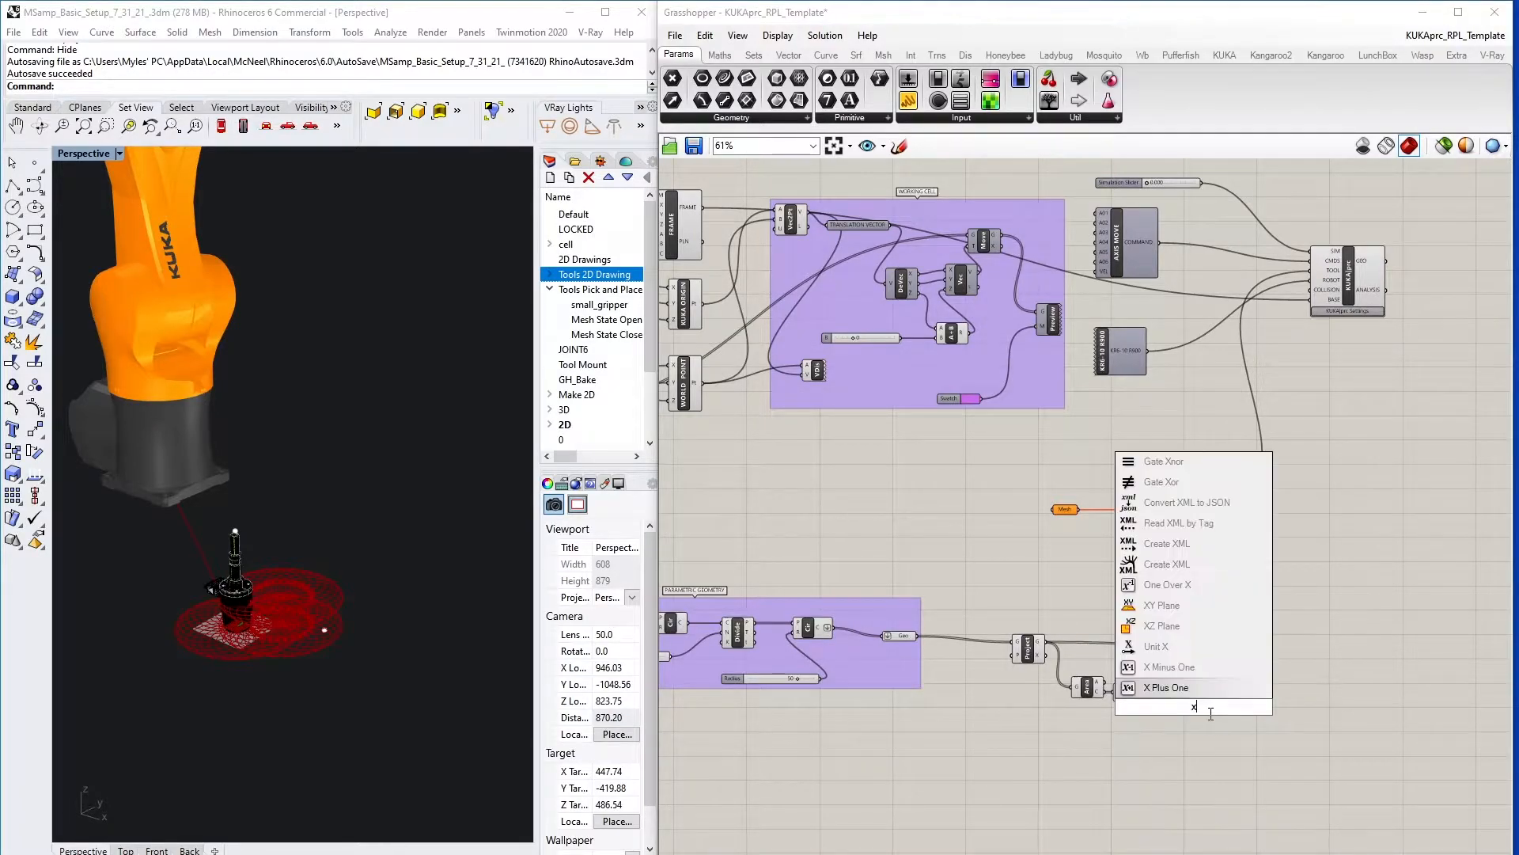
{"action": "type", "text": "z"}
{"action": "key", "text": "BackSpace"}
{"action": "type", "text": "y"}
{"action": "key", "text": "Return"}
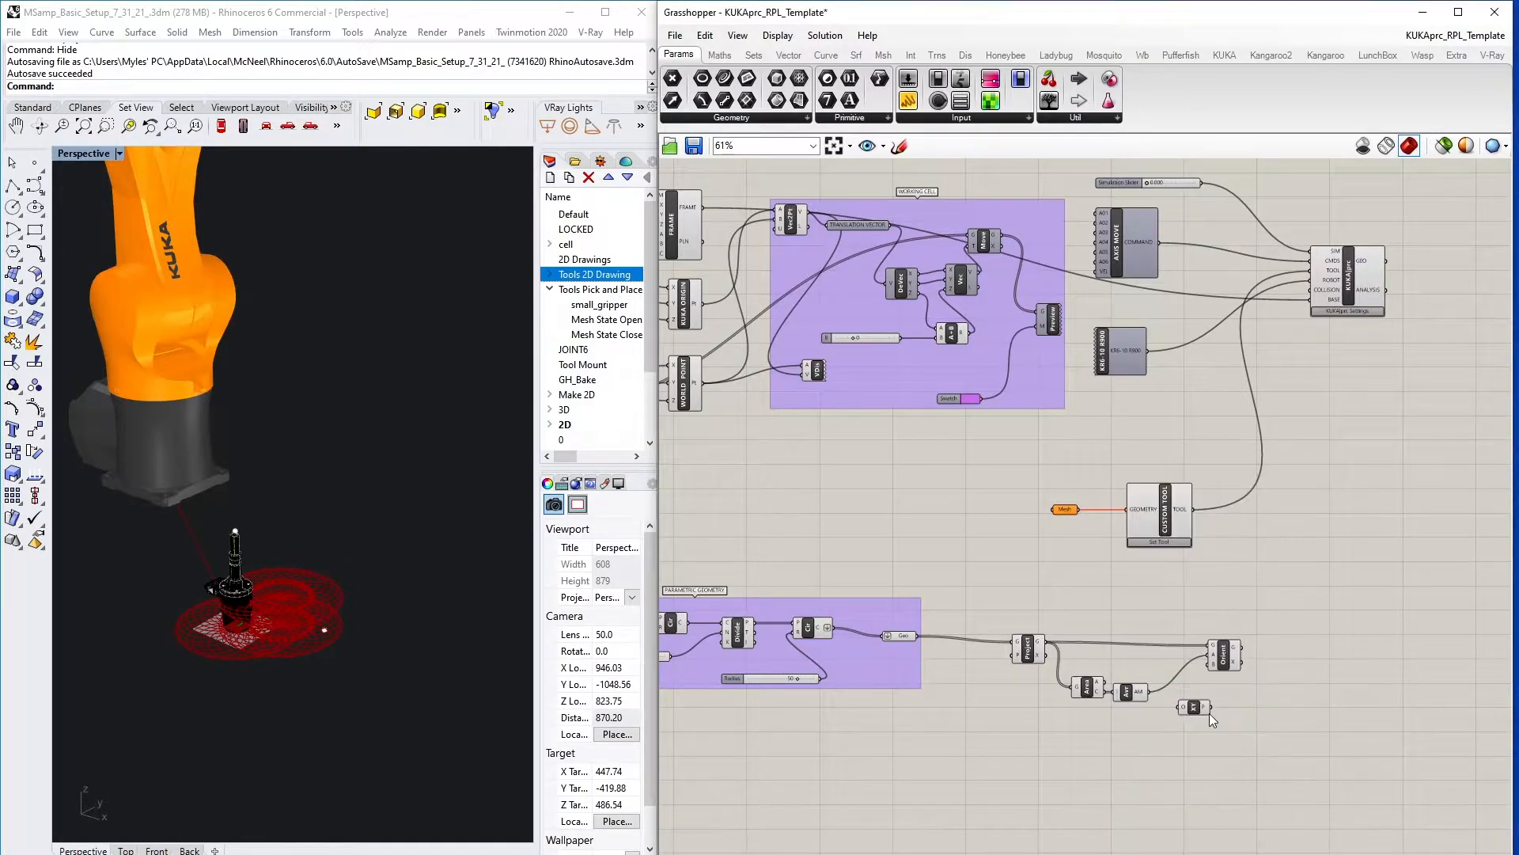
{"action": "left_click_drag", "start_coordinate": [1194, 707], "coordinate": [1173, 721]}
{"action": "left_click_drag", "start_coordinate": [1274, 758], "coordinate": [1335, 738]}
- Turn off the preview of the PARAMETRIC GEOMETRY components and everything else feeding Orient, leaving only Orient's result displayed
{"action": "scroll", "coordinate": [989, 720], "scroll_direction": "down", "scroll_amount": 3}
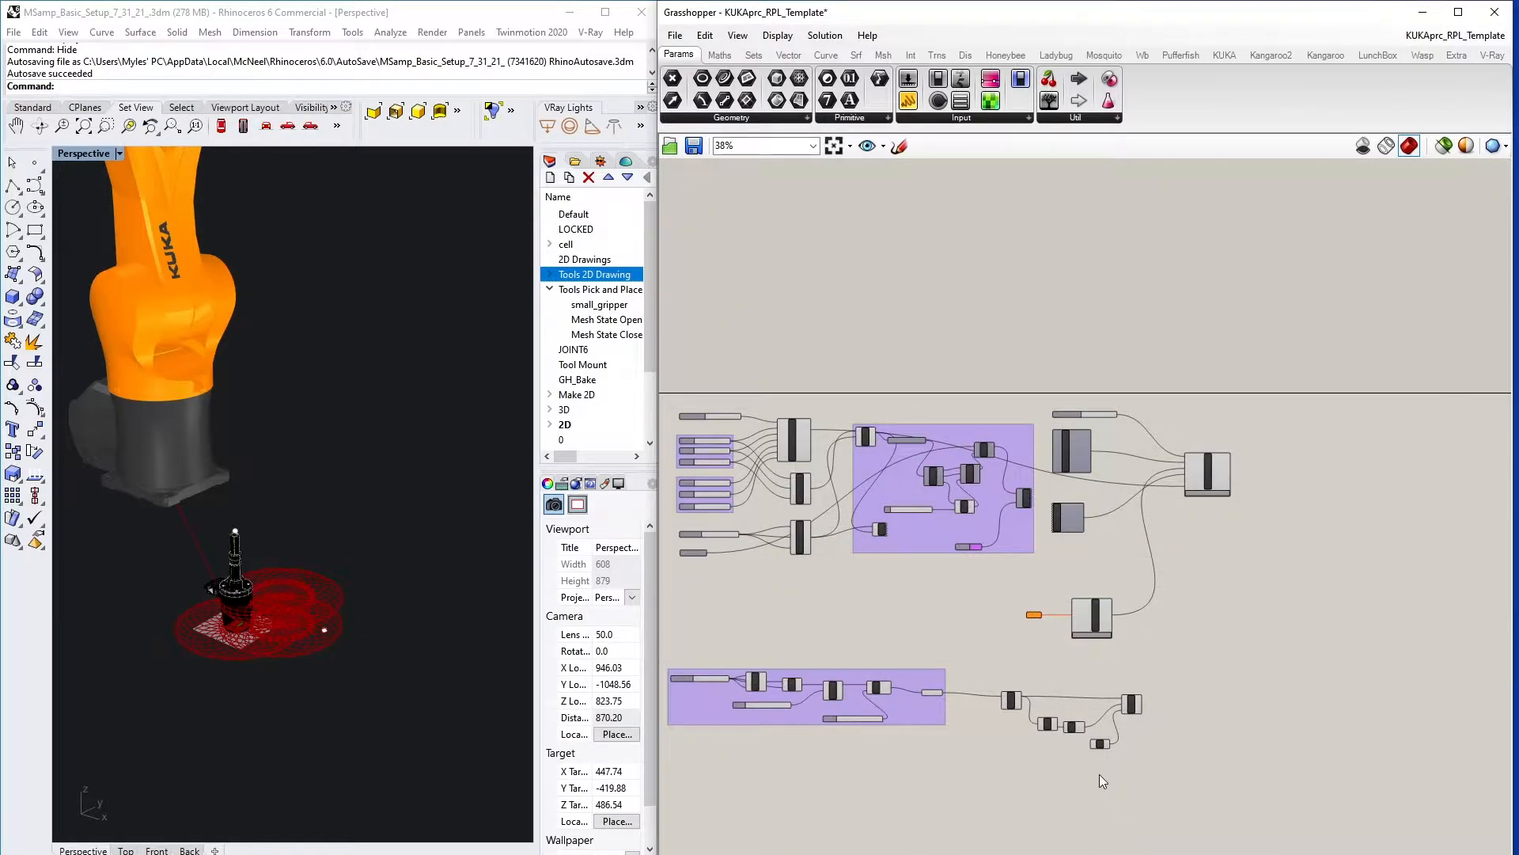
{"action": "scroll", "coordinate": [1123, 777], "scroll_direction": "down", "scroll_amount": 3}
{"action": "right_click_drag", "start_coordinate": [1130, 779], "coordinate": [1147, 775]}
{"action": "left_click_drag", "start_coordinate": [1147, 776], "coordinate": [893, 679]}
{"action": "left_click", "coordinate": [1033, 797]}
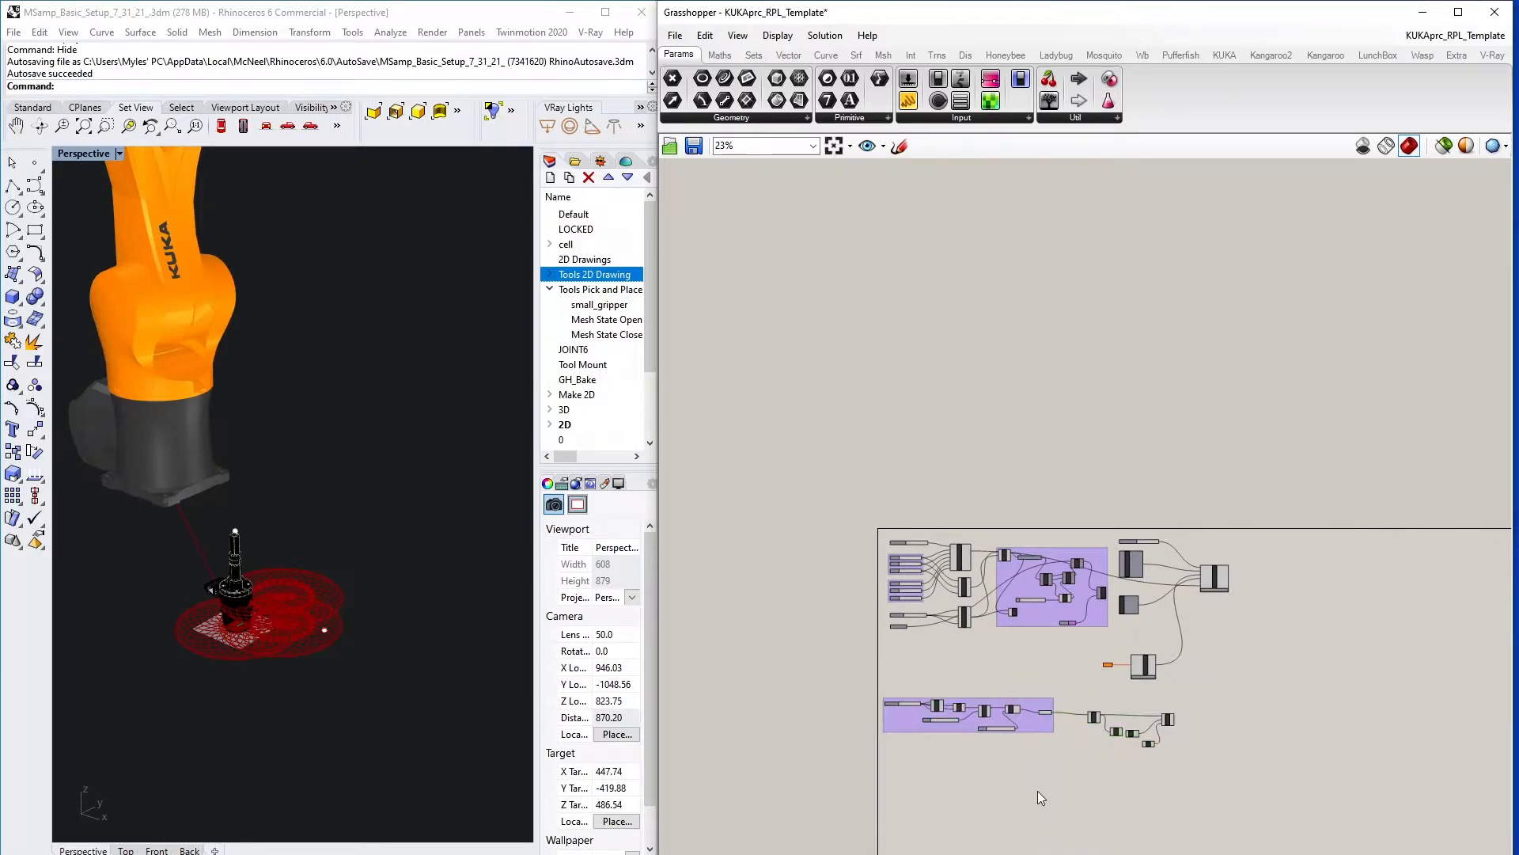
{"action": "scroll", "coordinate": [1128, 742], "scroll_direction": "up", "scroll_amount": 3}
{"action": "left_click", "coordinate": [1198, 695]}
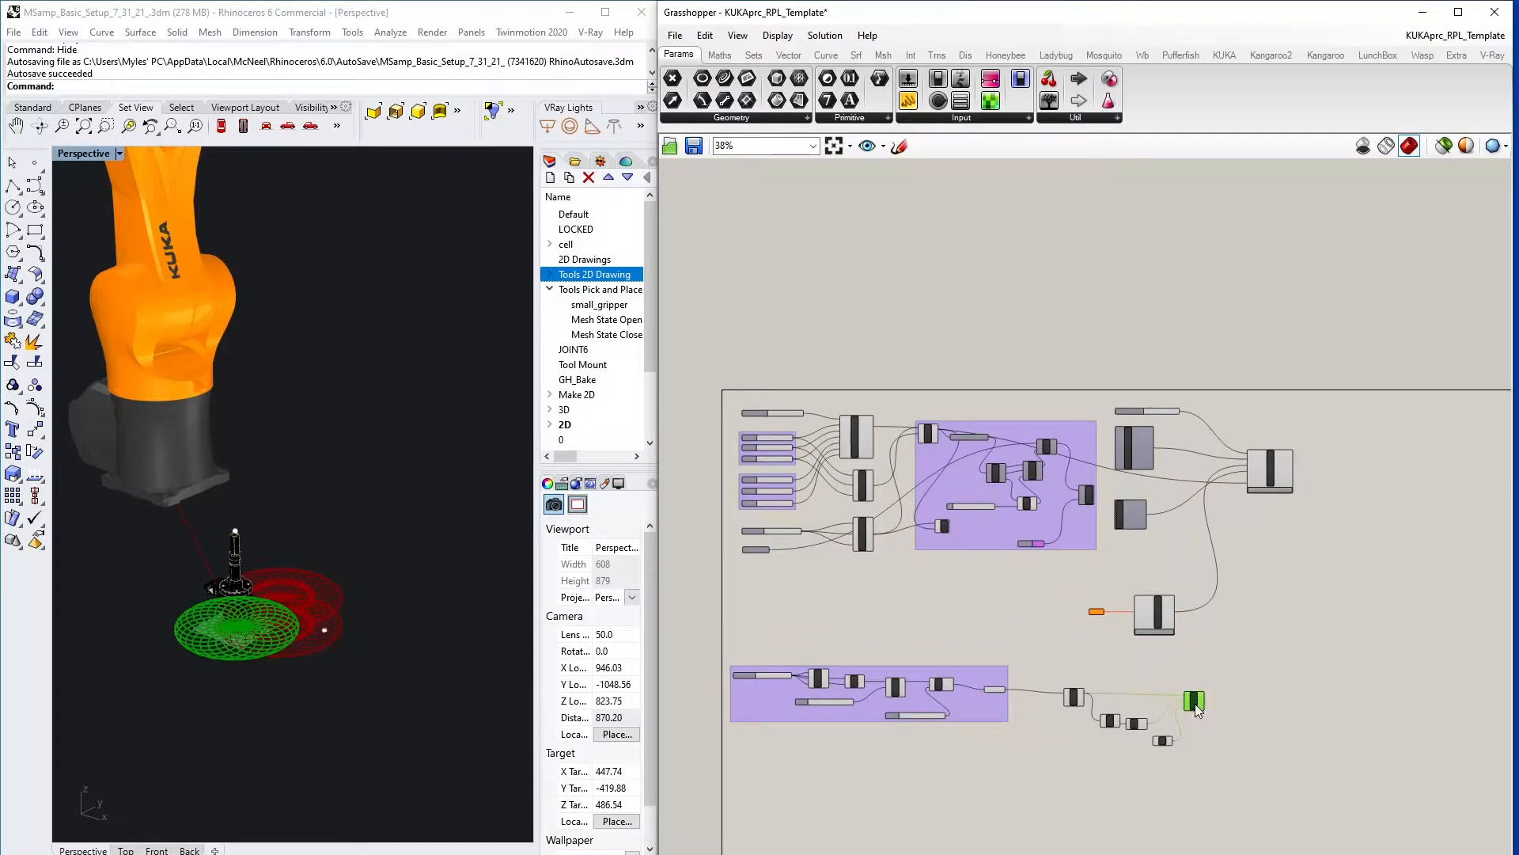
{"action": "left_click_drag", "start_coordinate": [1179, 795], "coordinate": [764, 650]}
{"action": "middle_click", "coordinate": [1053, 731]}
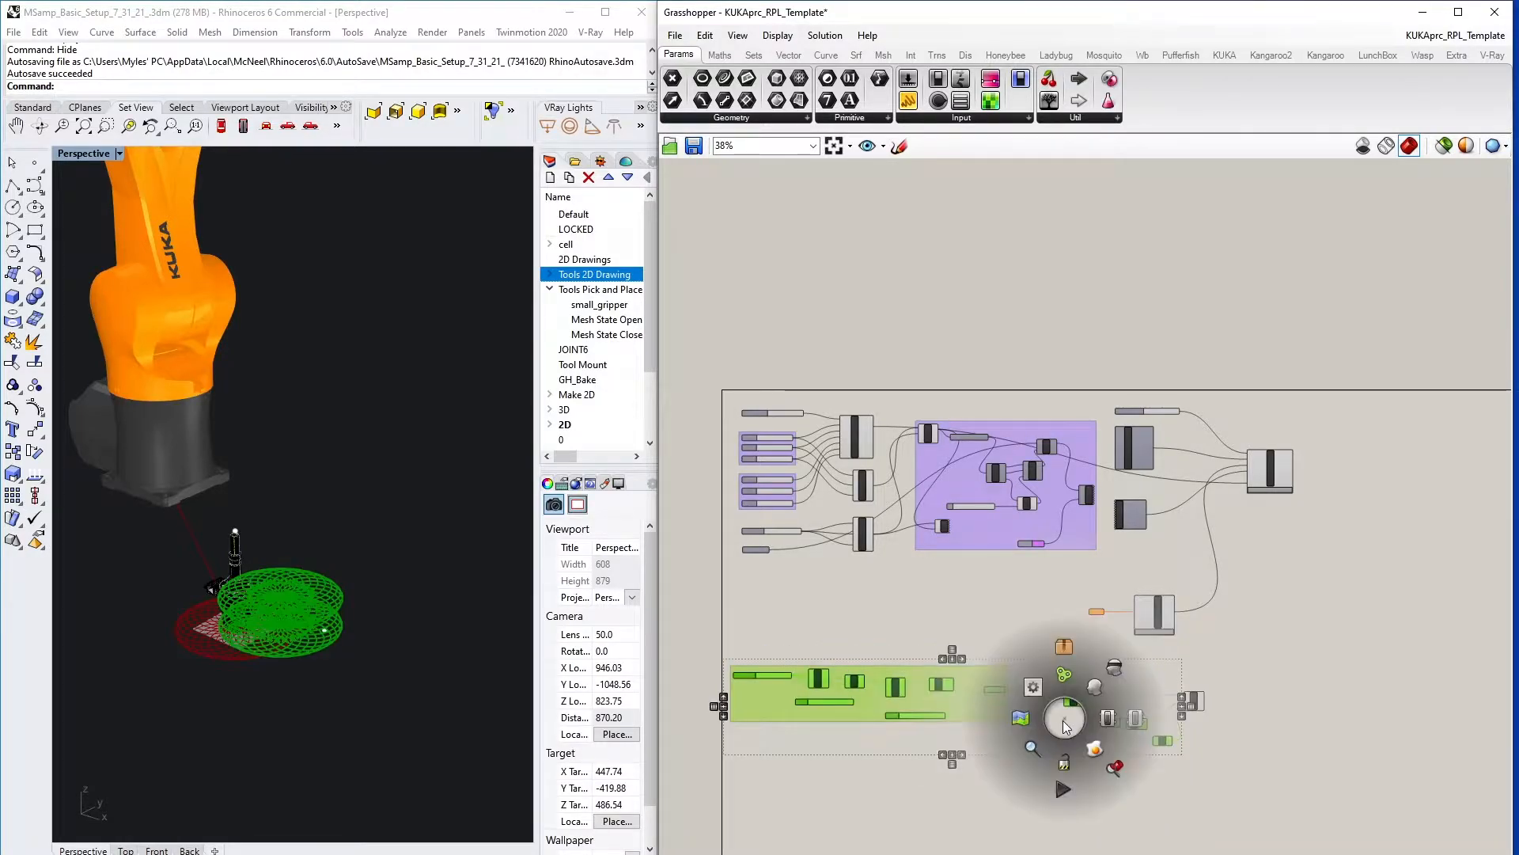
{"action": "left_click", "coordinate": [1117, 666]}
{"action": "left_click", "coordinate": [1261, 728]}
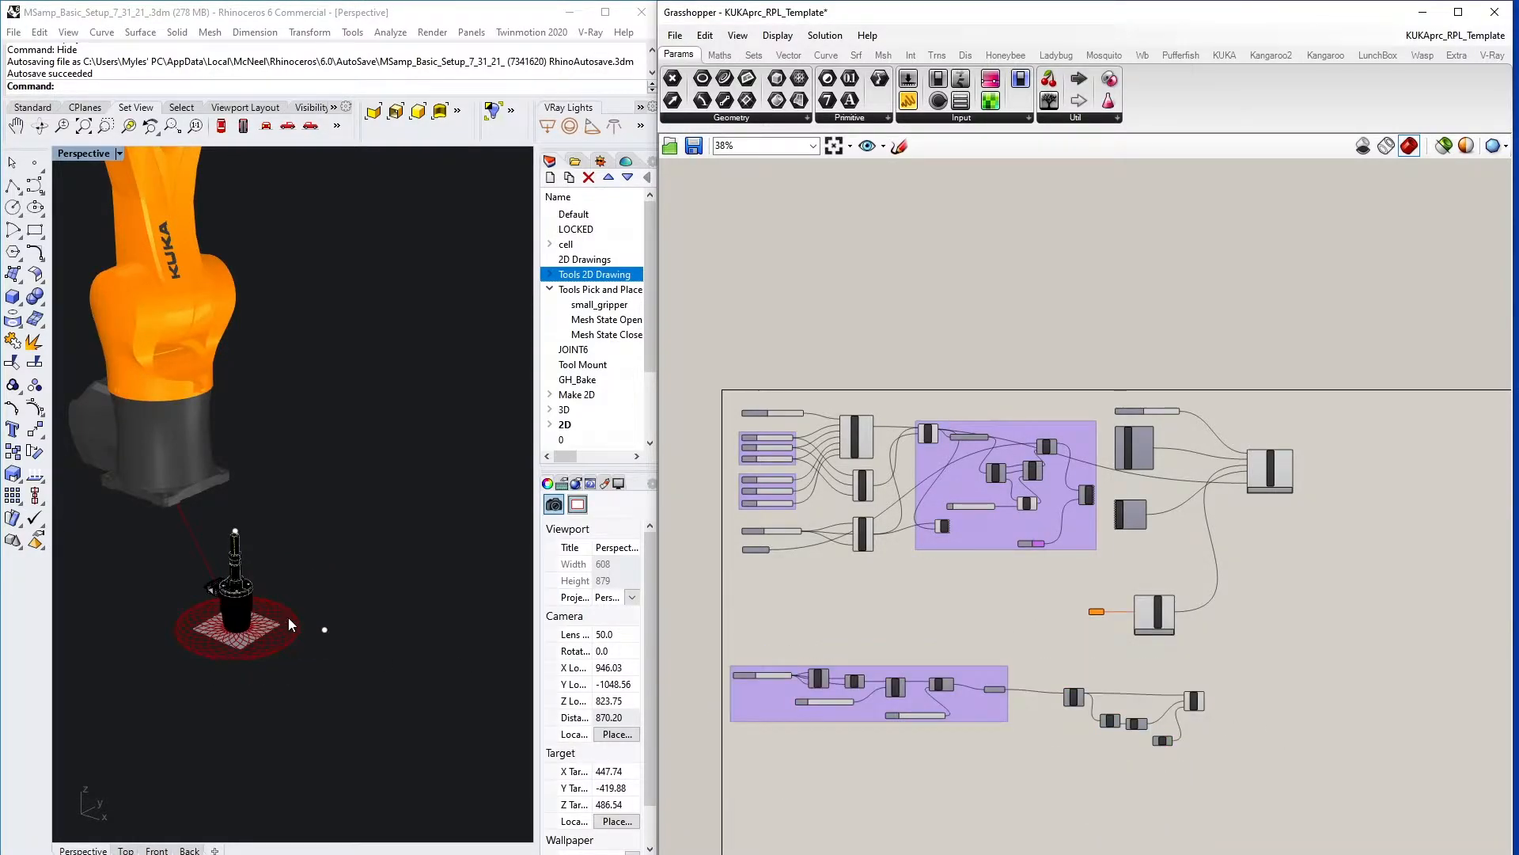
- Group the Project, Area, Average, XY Plane and Orient components, label the group PROJECT TO WORLD ORIGIN, and nudge it slightly upward
{"action": "scroll", "coordinate": [1199, 704], "scroll_direction": "up", "scroll_amount": 2}
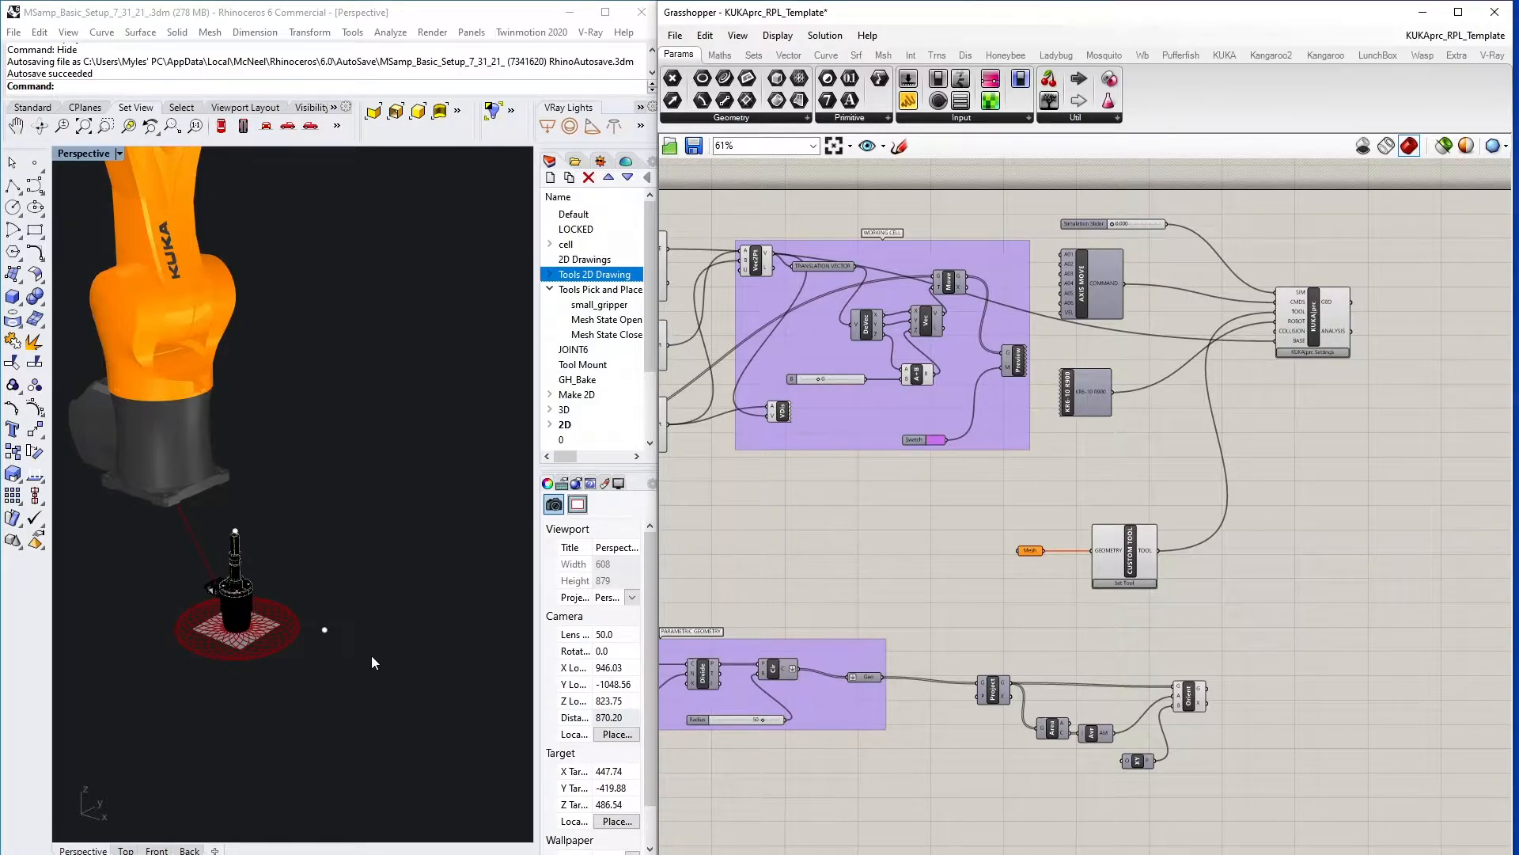
{"action": "right_click_drag", "start_coordinate": [258, 704], "coordinate": [181, 667]}
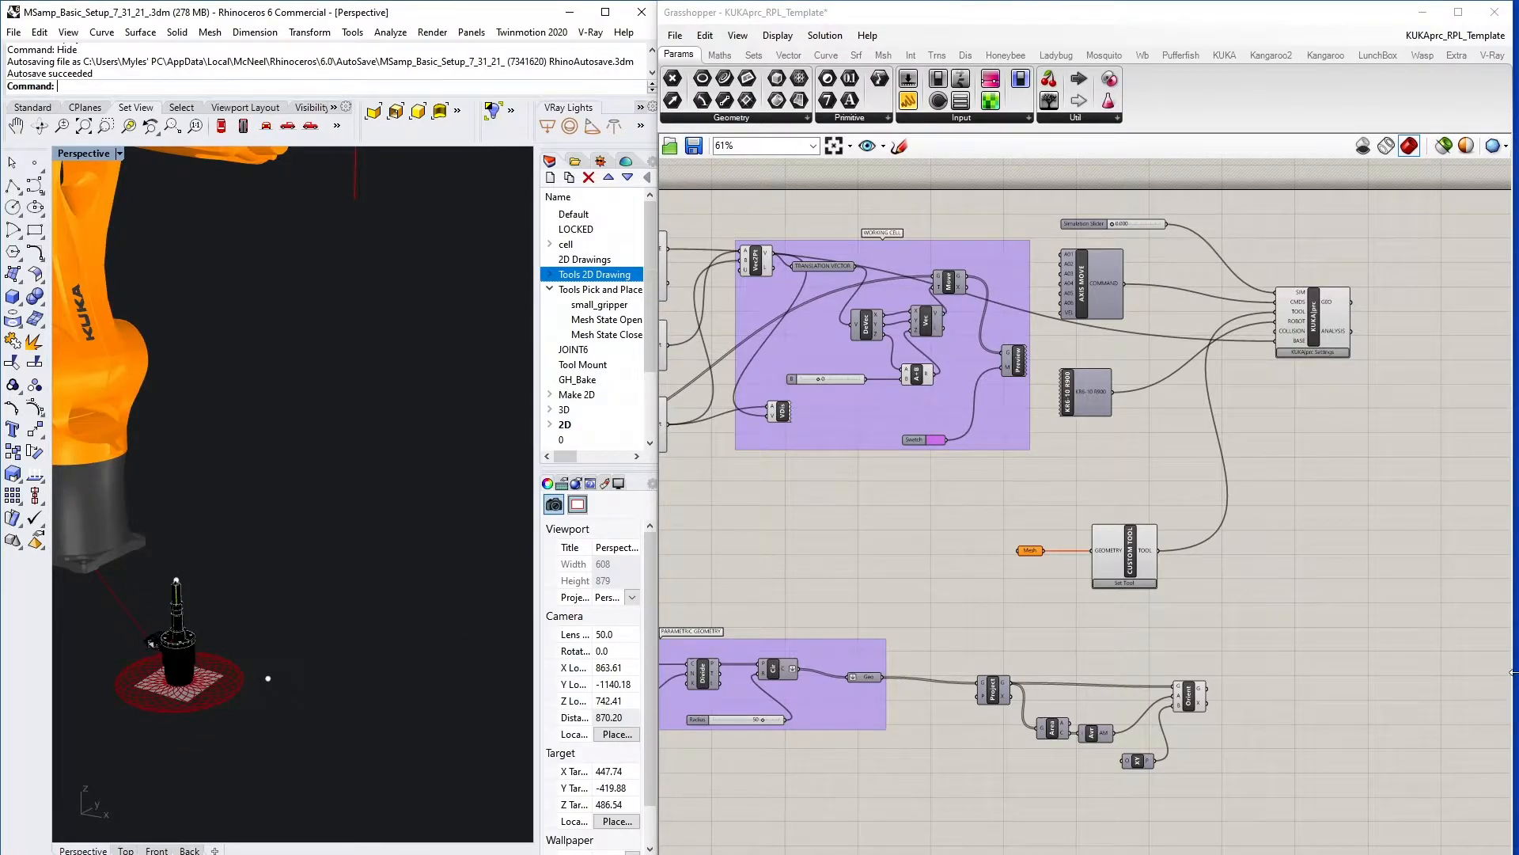
{"action": "scroll", "coordinate": [1161, 728], "scroll_direction": "up", "scroll_amount": 5}
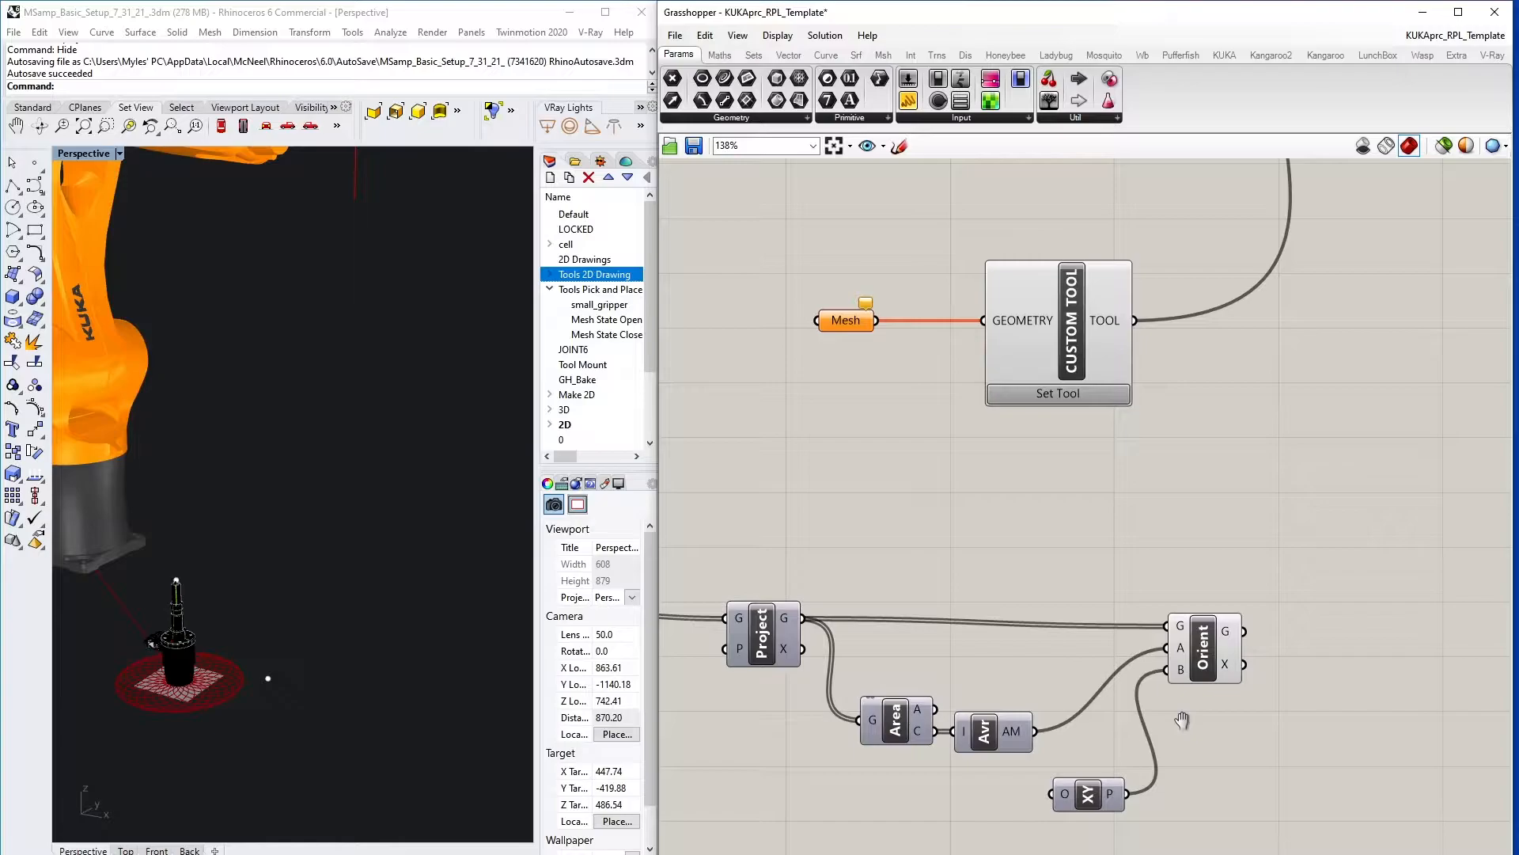
{"action": "scroll", "coordinate": [1238, 782], "scroll_direction": "down", "scroll_amount": 4}
{"action": "left_click_drag", "start_coordinate": [1251, 811], "coordinate": [924, 679]}
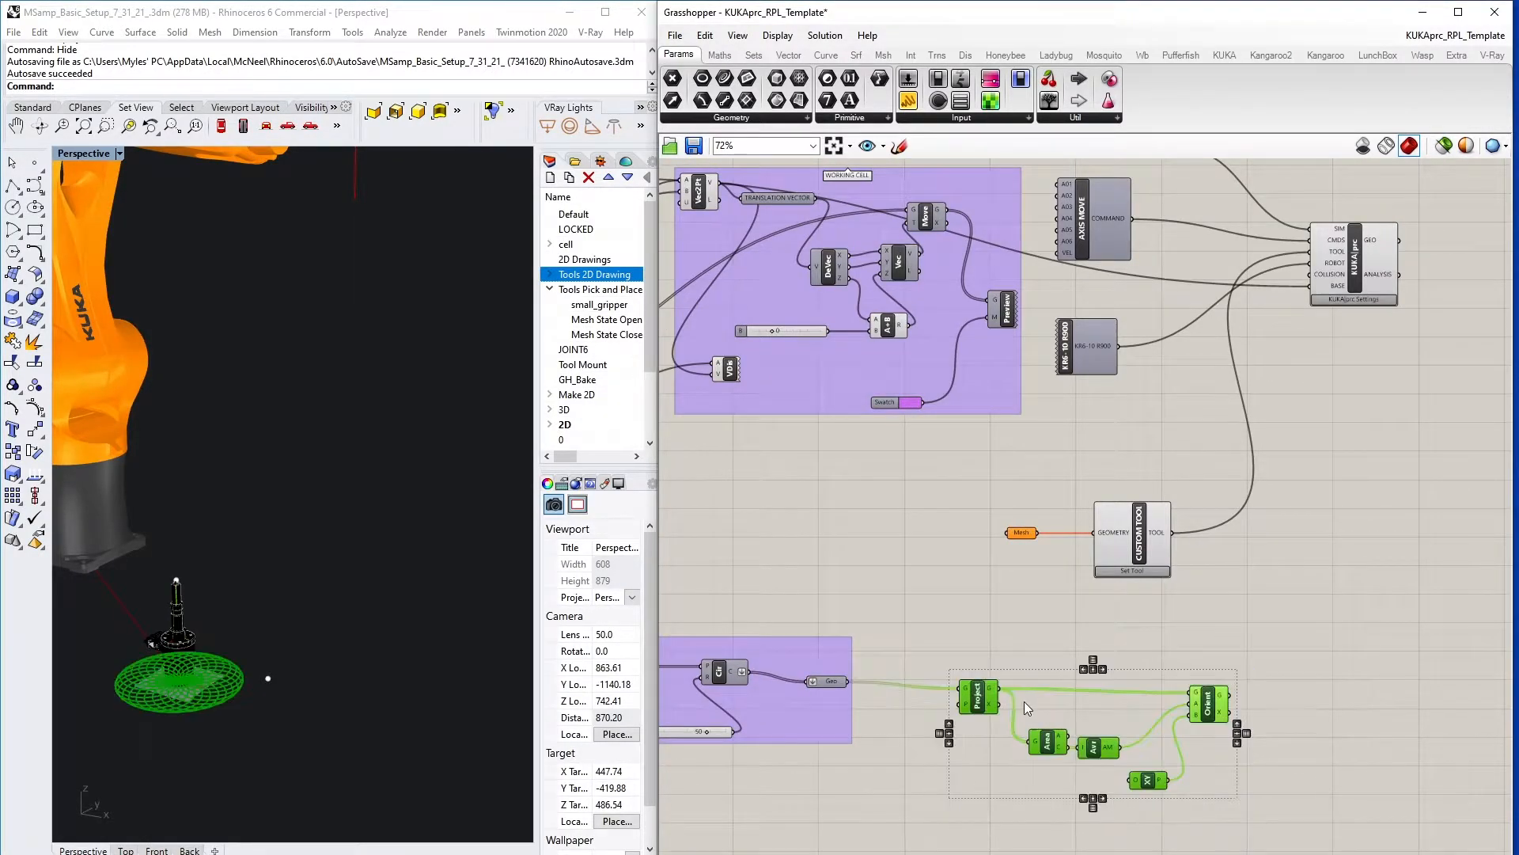
{"action": "middle_click", "coordinate": [1020, 700]}
{"action": "left_click", "coordinate": [1031, 664]}
{"action": "left_click", "coordinate": [1033, 681]}
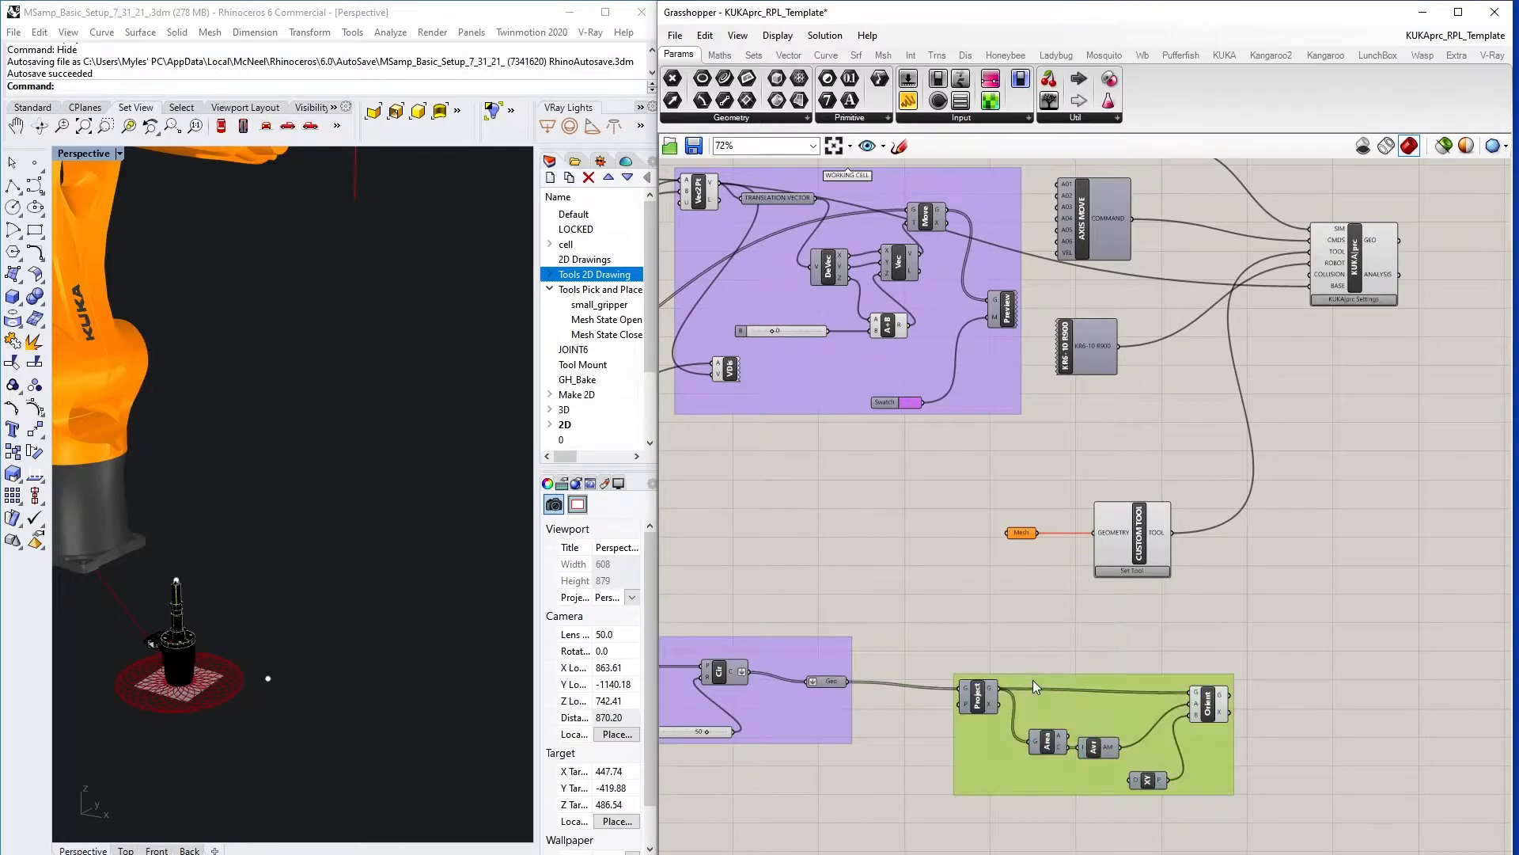
{"action": "right_click", "coordinate": [1033, 680]}
{"action": "type", "text": "P"}
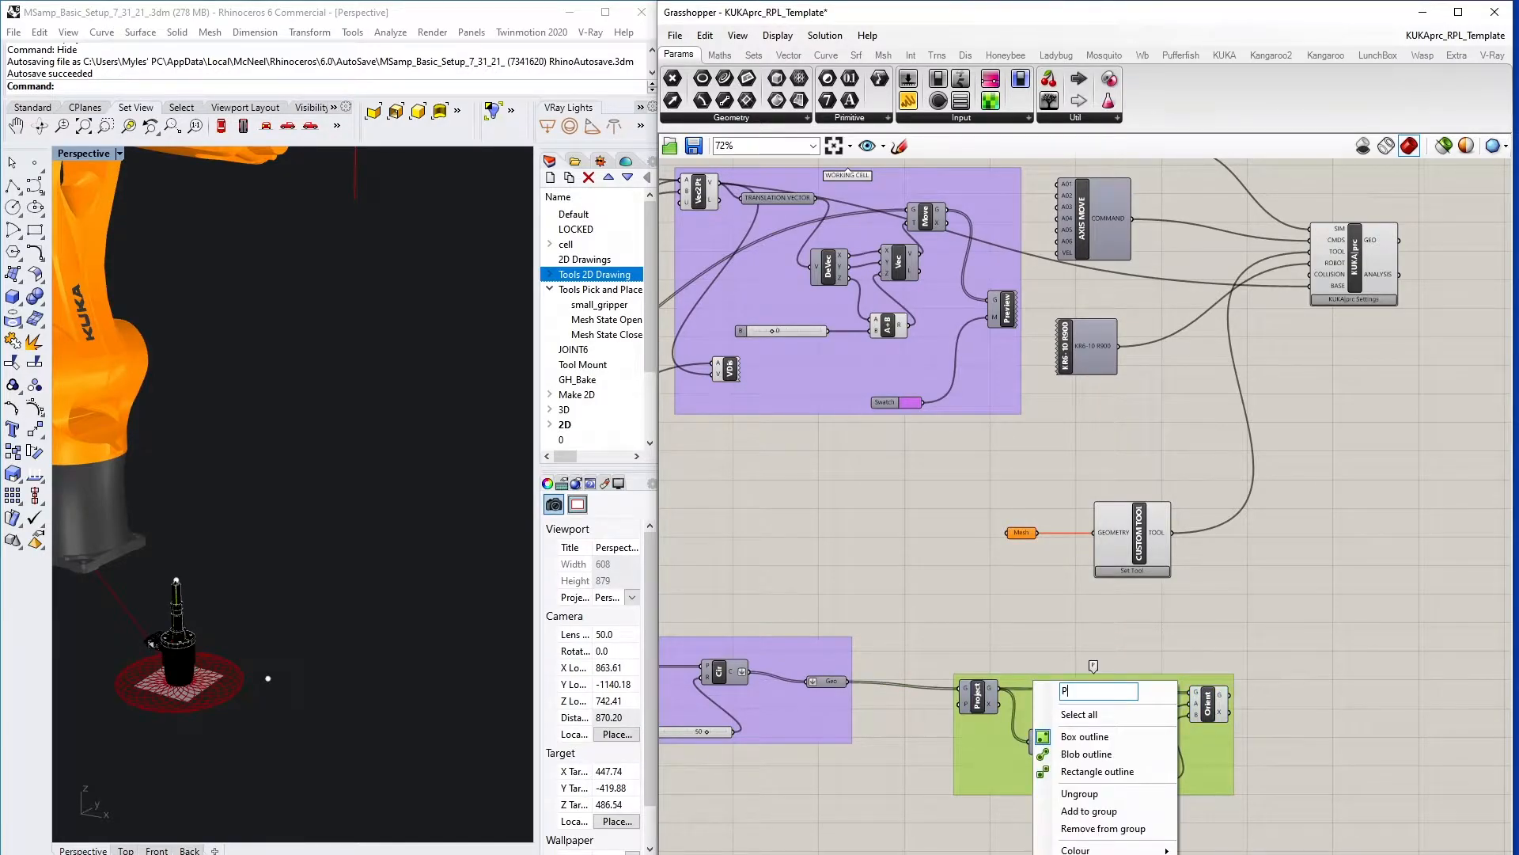
{"action": "type", "text": "ROJECT TO WORLD ORIGIN"}
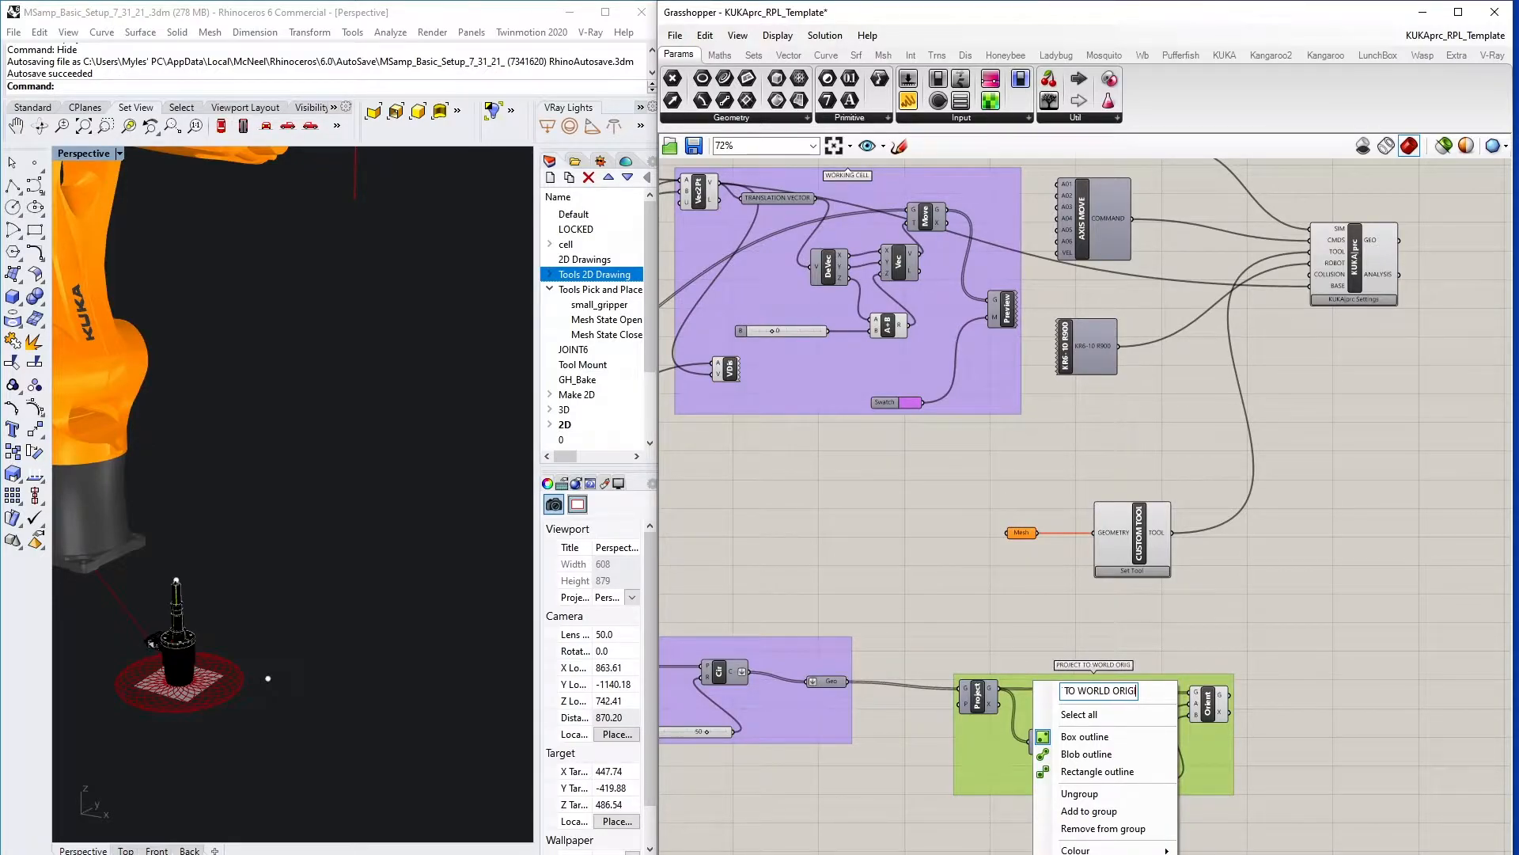
{"action": "key", "text": "Return"}
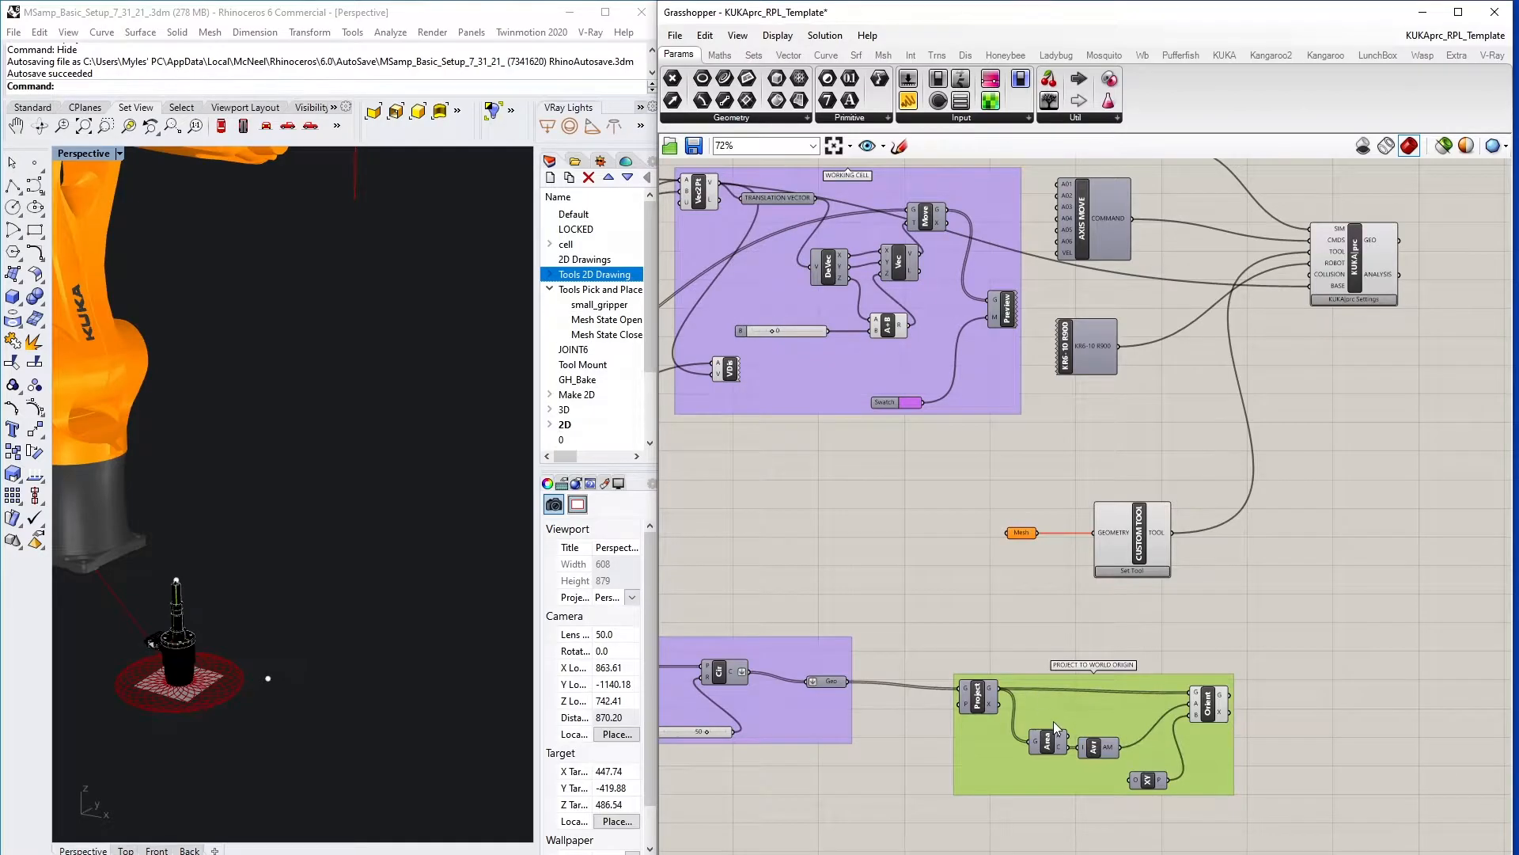
{"action": "left_click_drag", "start_coordinate": [1052, 720], "coordinate": [1059, 690]}
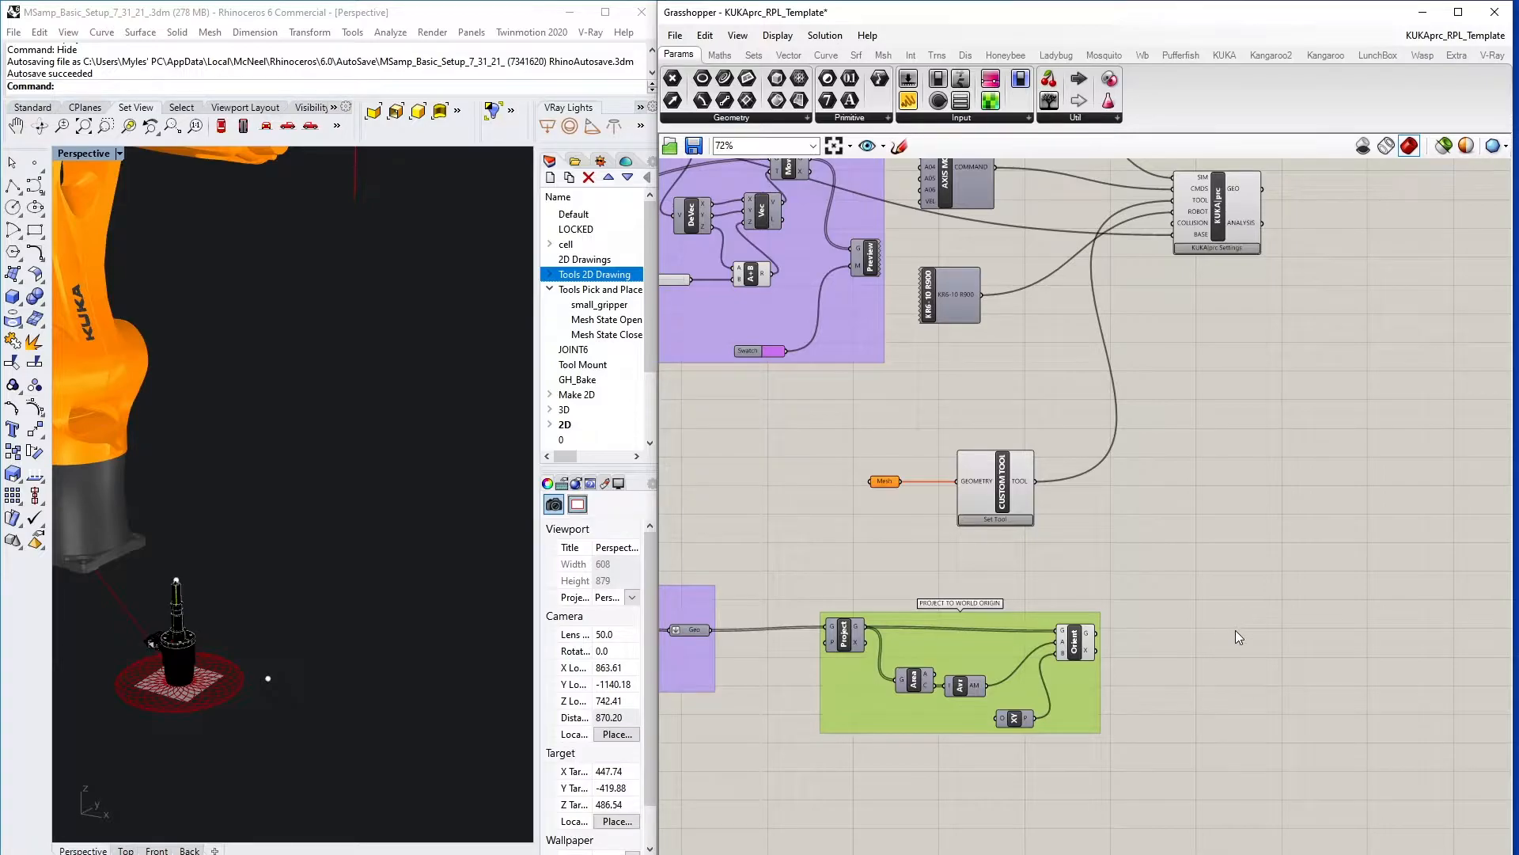
- Add a Construct Point component in the empty canvas beyond the PROJECT TO WORLD ORIGIN group
{"action": "right_click_drag", "start_coordinate": [1230, 623], "coordinate": [1128, 576]}
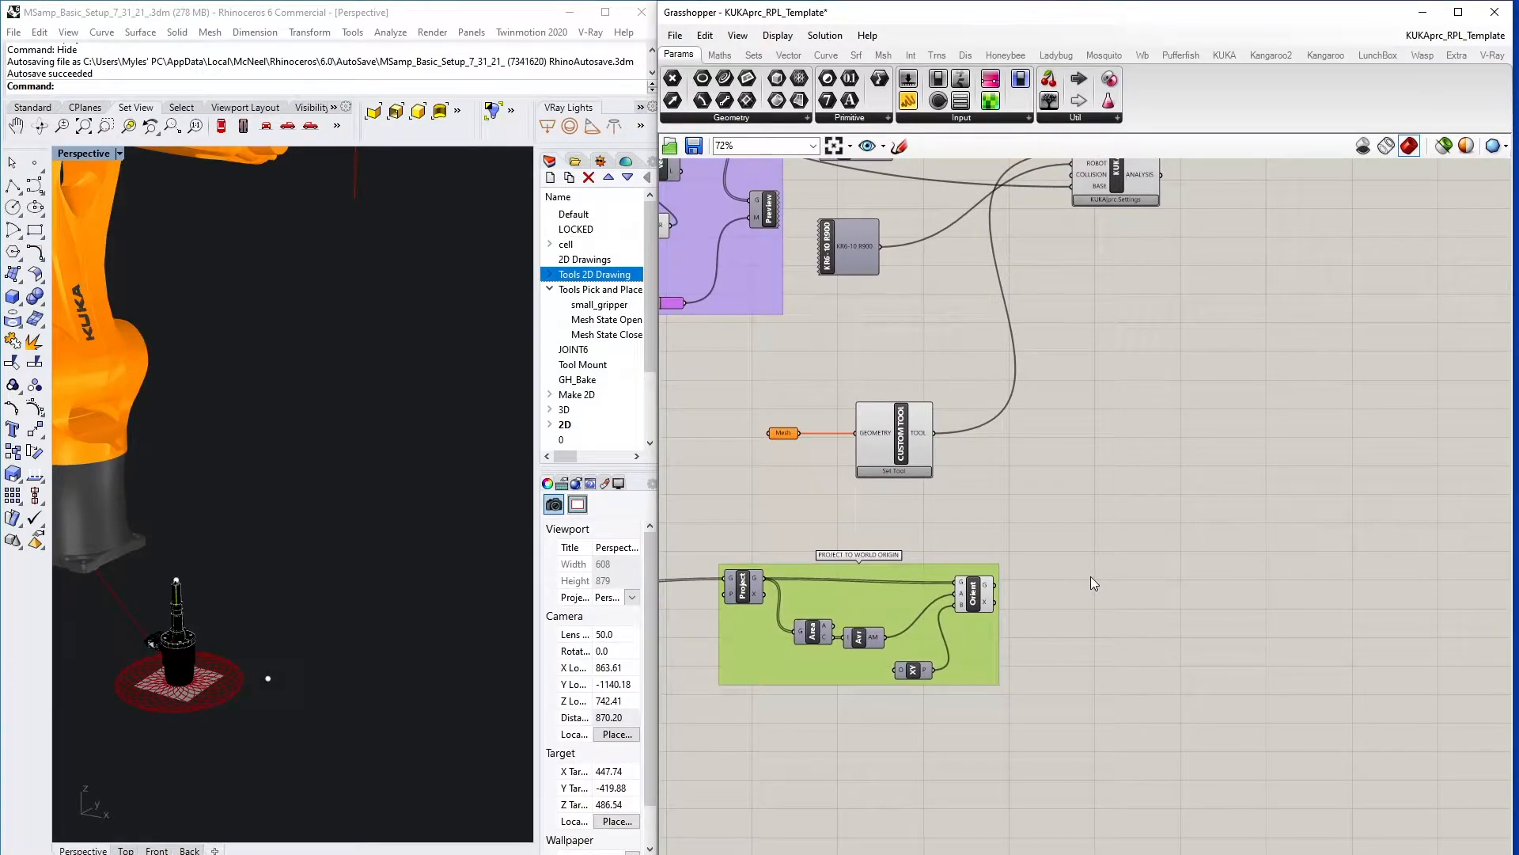
{"action": "right_click_drag", "start_coordinate": [1123, 592], "coordinate": [1084, 584]}
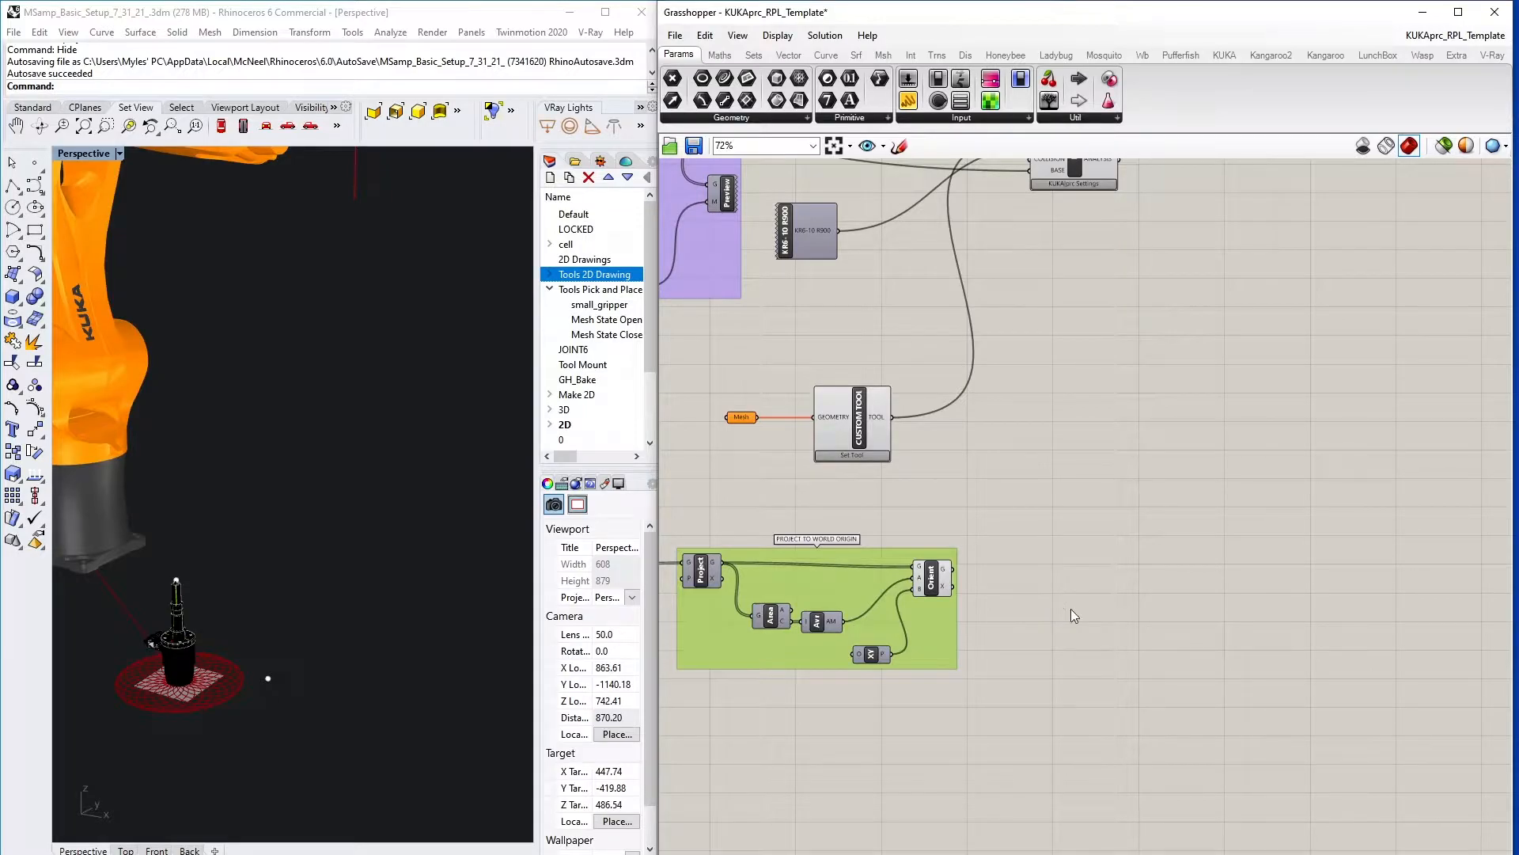
{"action": "double_click", "coordinate": [1090, 643]}
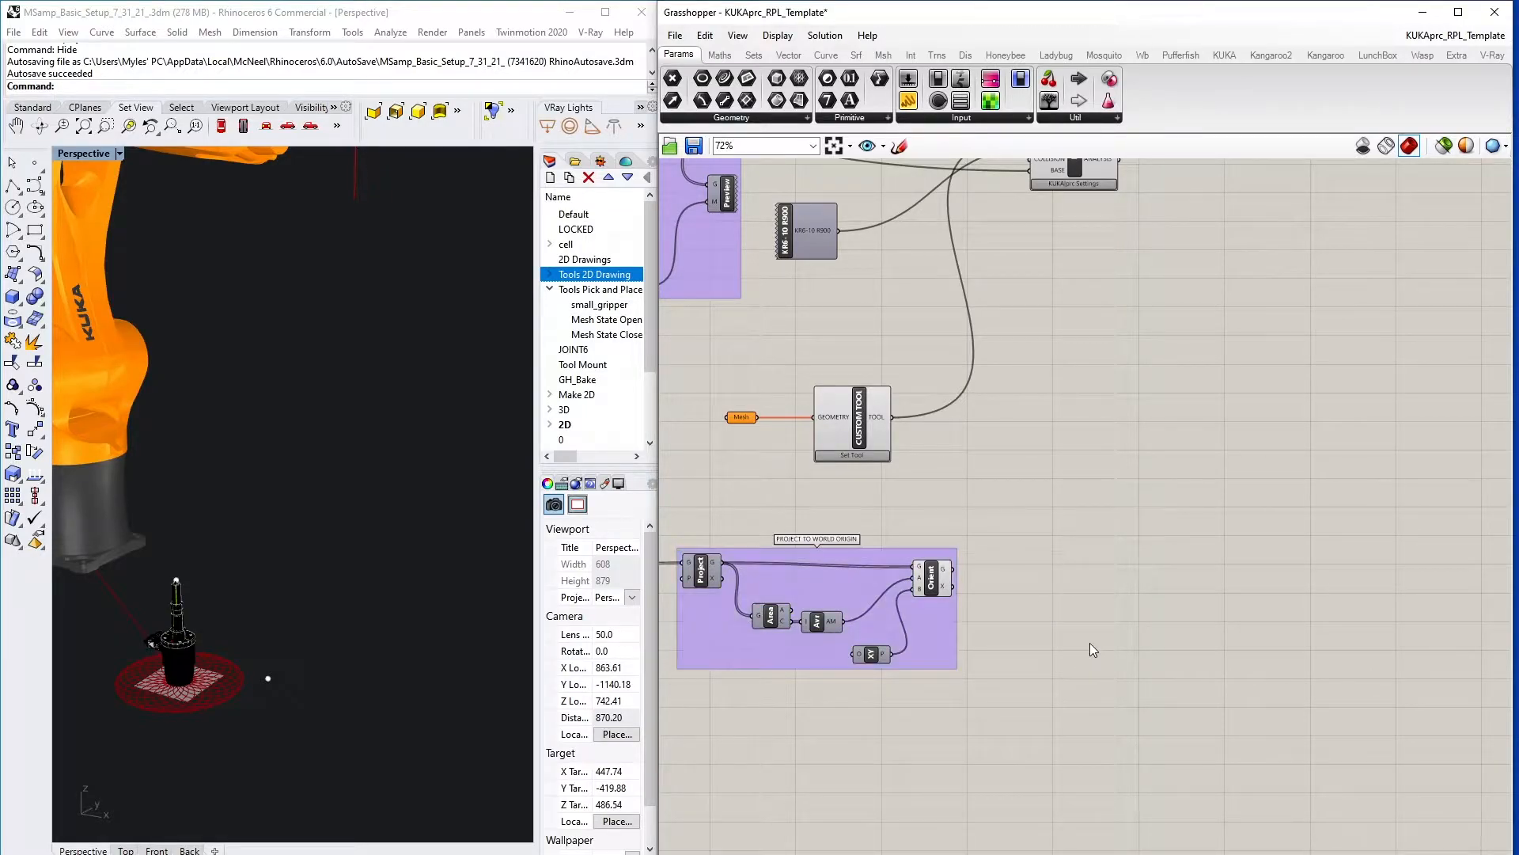
{"action": "type", "text": "cons"}
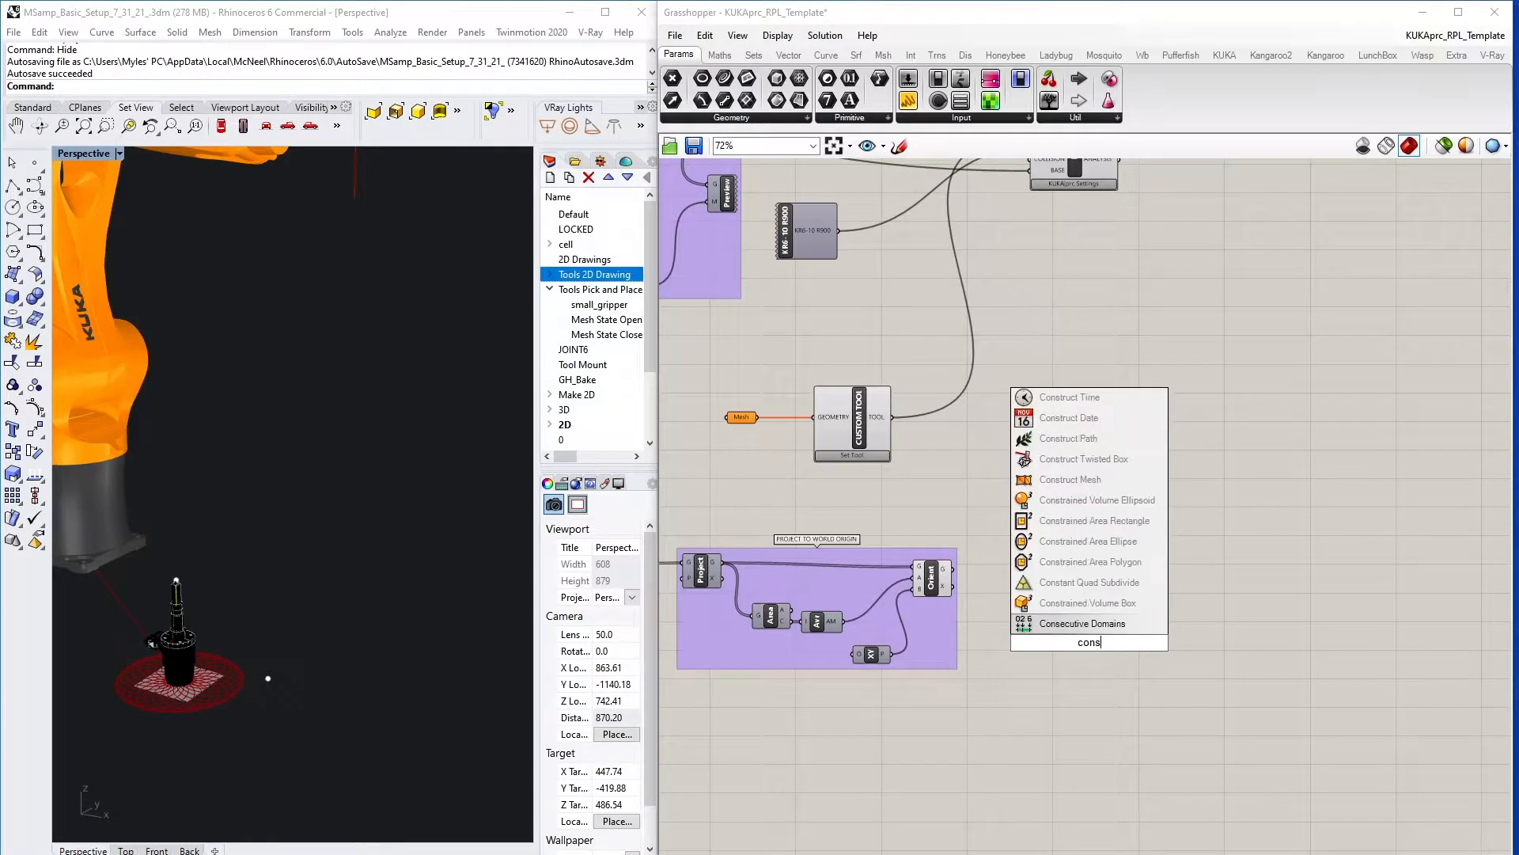
{"action": "type", "text": "truct p"}
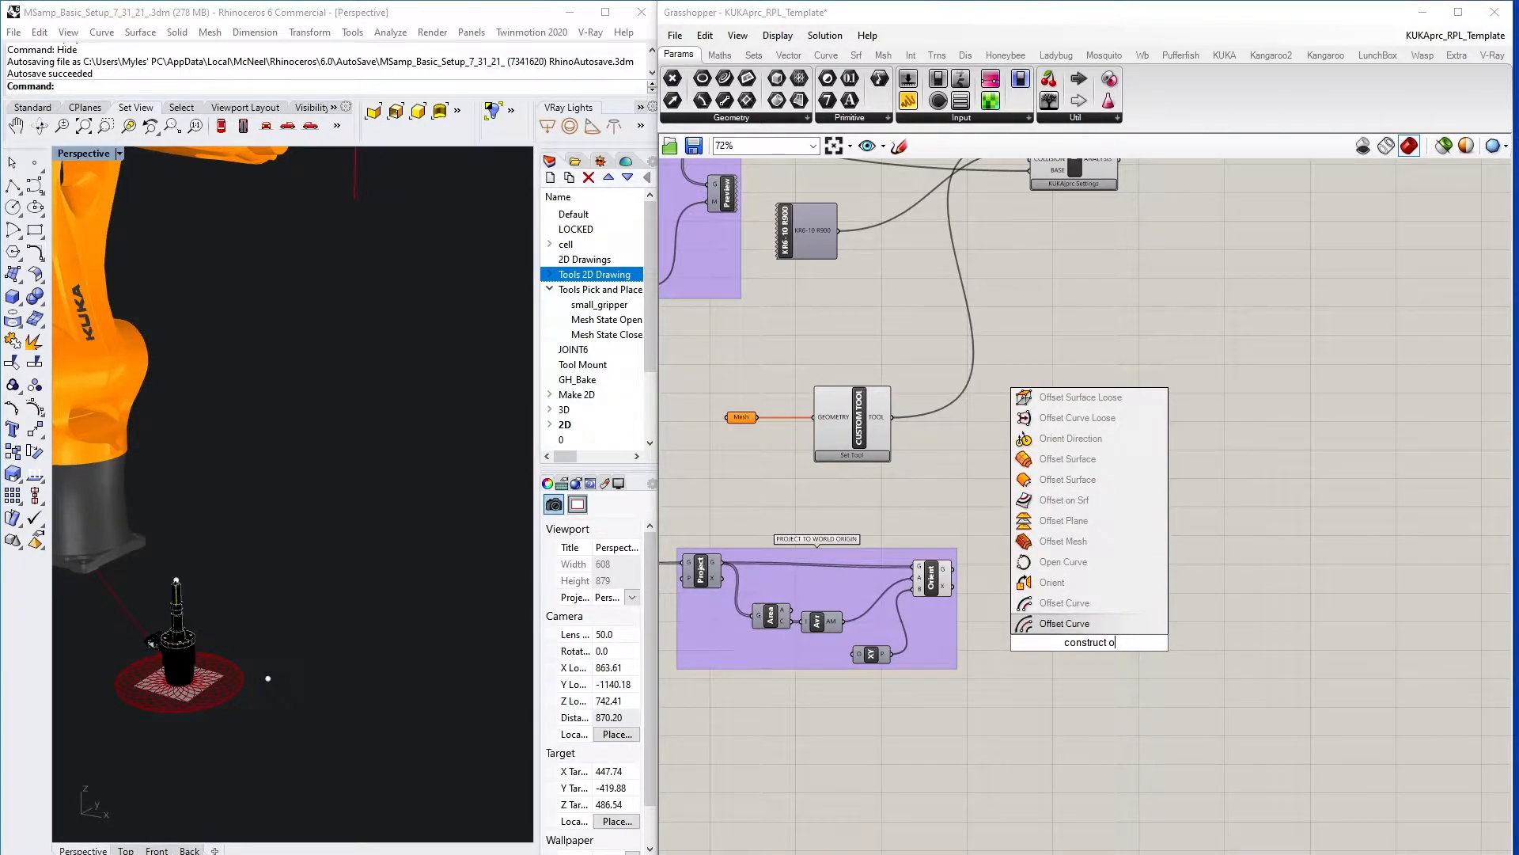
{"action": "type", "text": "oint"}
{"action": "key", "text": "Return"}
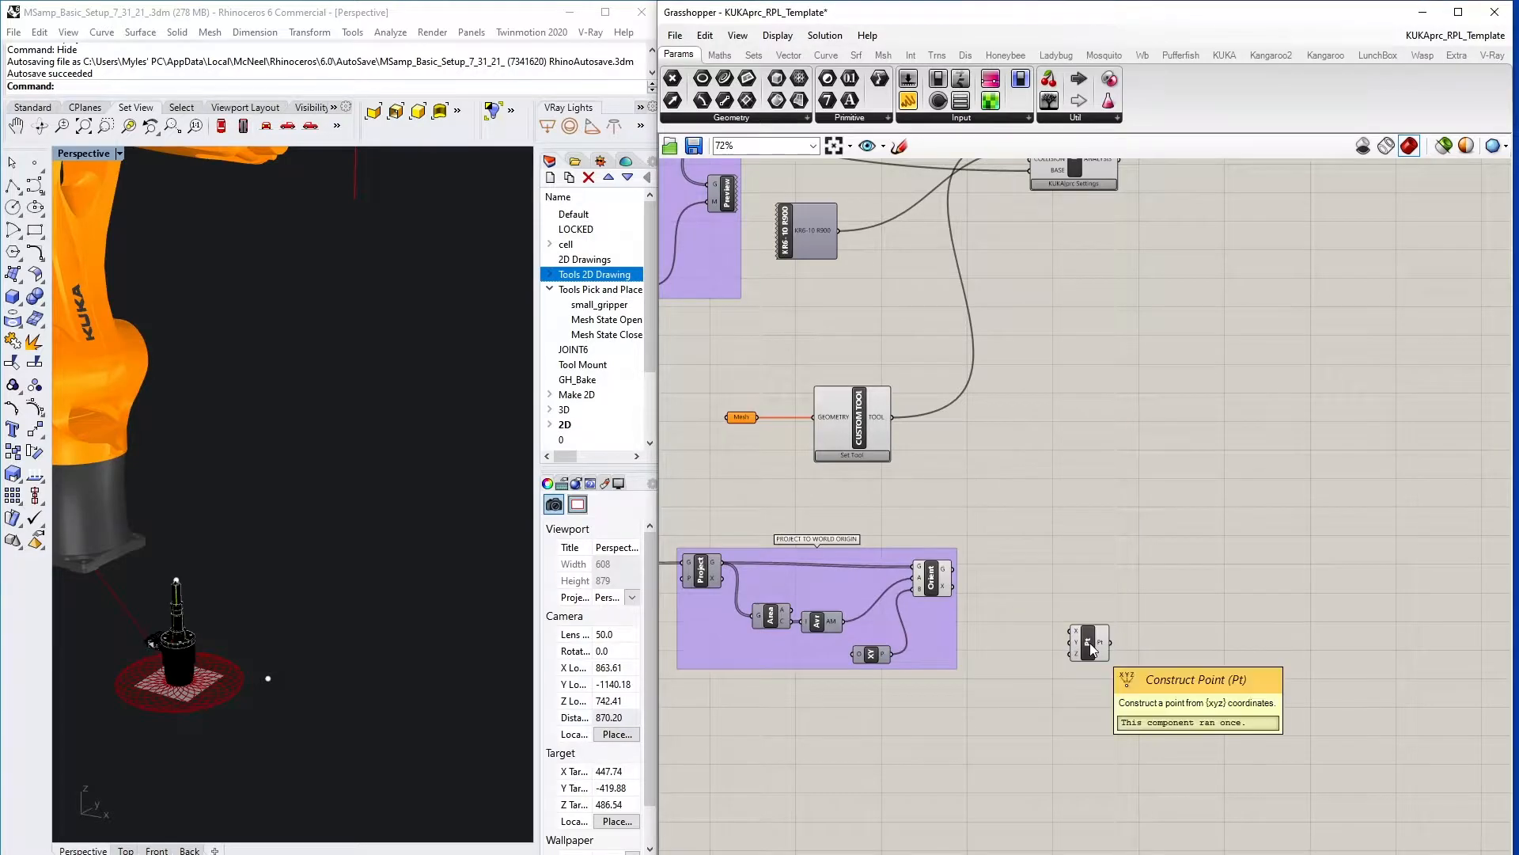
{"action": "left_click_drag", "start_coordinate": [1090, 643], "coordinate": [1128, 625]}
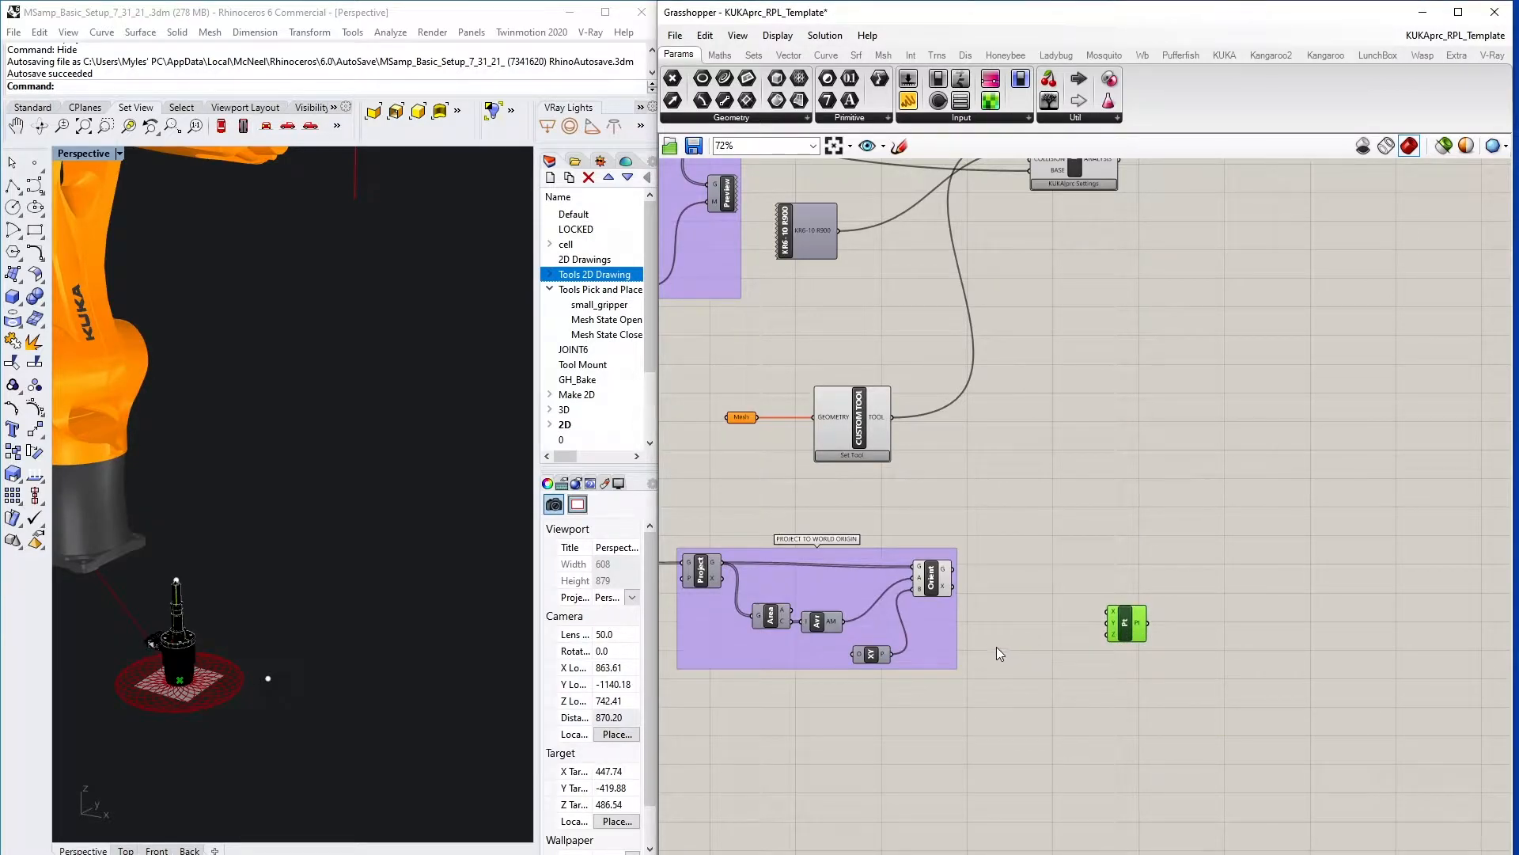
- Add a number slider set to 0 with a range of -500 to 500 and duplicate it twice for Construct Point
{"action": "double_click", "coordinate": [1018, 606]}
{"action": "type", "text": "500"}
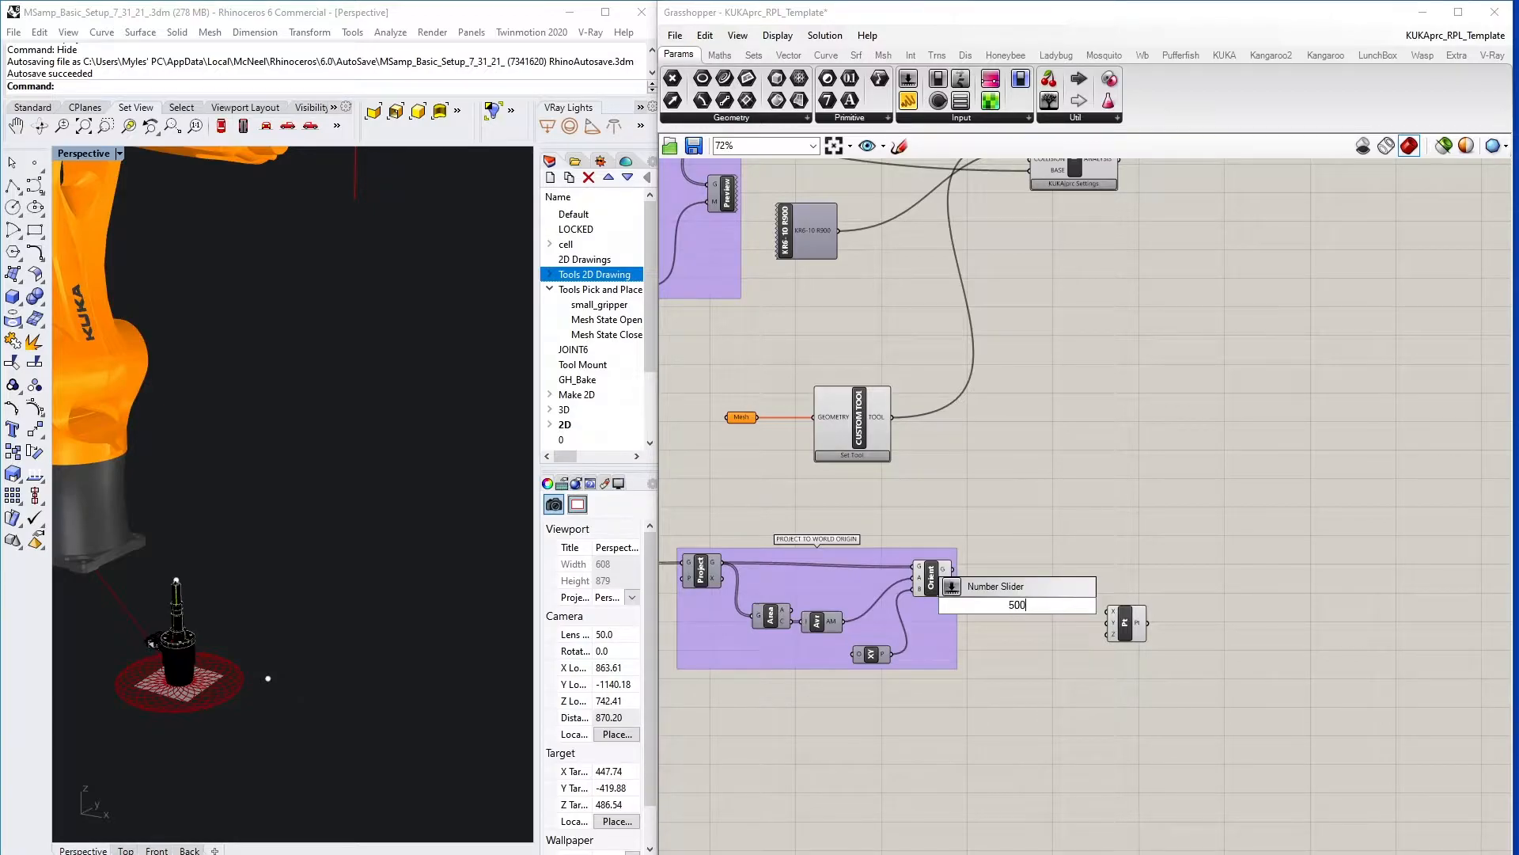
{"action": "type", "text": "<0-<500"}
{"action": "key", "text": "Return"}
{"action": "scroll", "coordinate": [1023, 611], "scroll_direction": "up", "scroll_amount": 4}
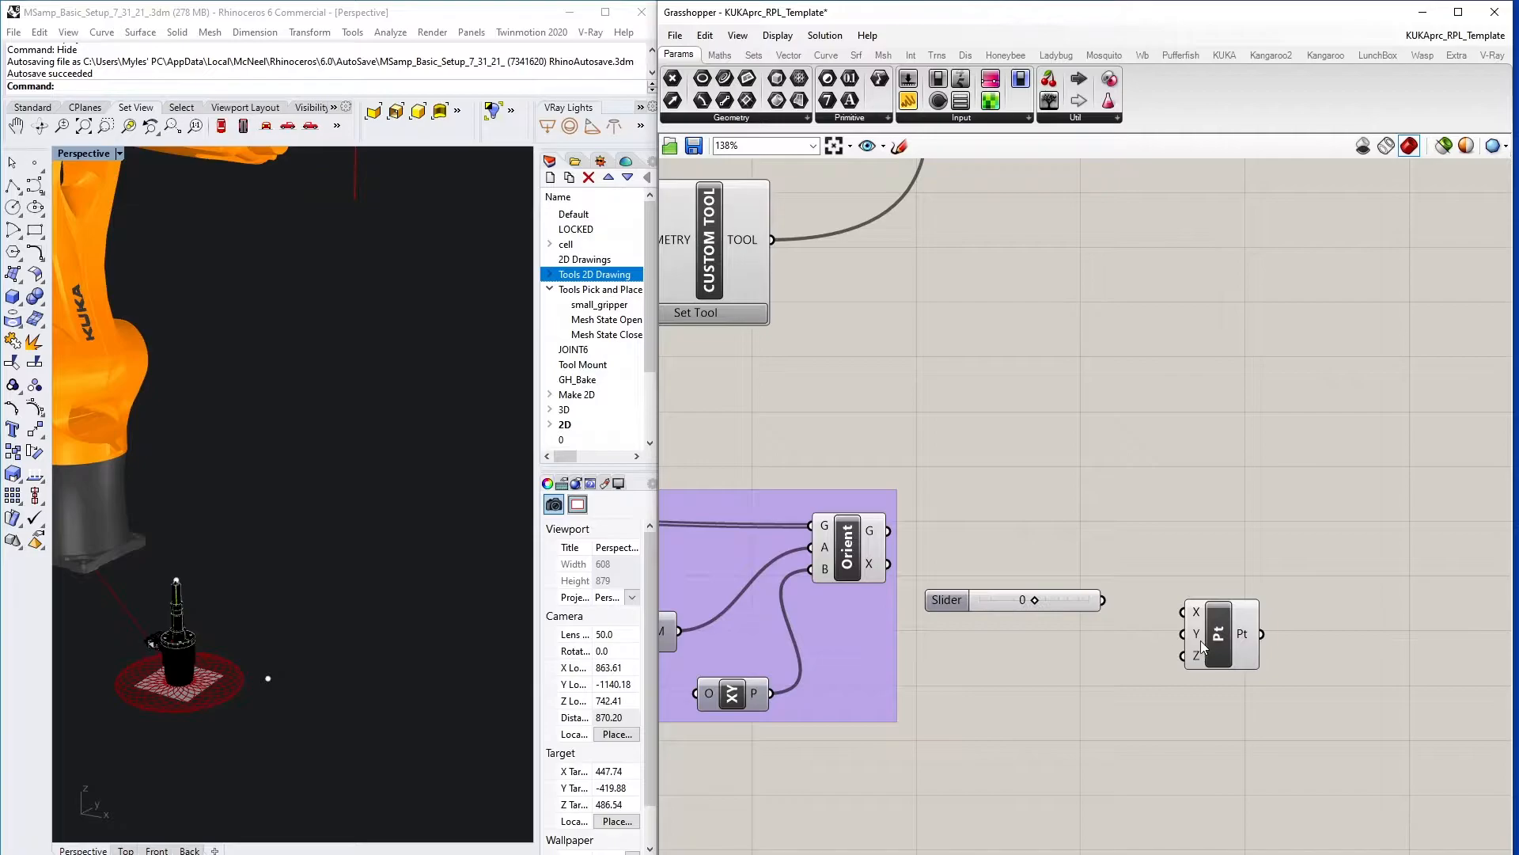
{"action": "left_click_drag", "start_coordinate": [1199, 640], "coordinate": [1202, 610]}
{"action": "left_click_drag", "start_coordinate": [1070, 600], "coordinate": [1072, 640], "text": "alt"}
{"action": "left_click_drag", "start_coordinate": [1073, 652], "coordinate": [1065, 680], "text": "alt"}
- Connect the three sliders to the X, Y and Z coordinate inputs of Construct Point
{"action": "left_click_drag", "start_coordinate": [1092, 598], "coordinate": [1184, 581]}
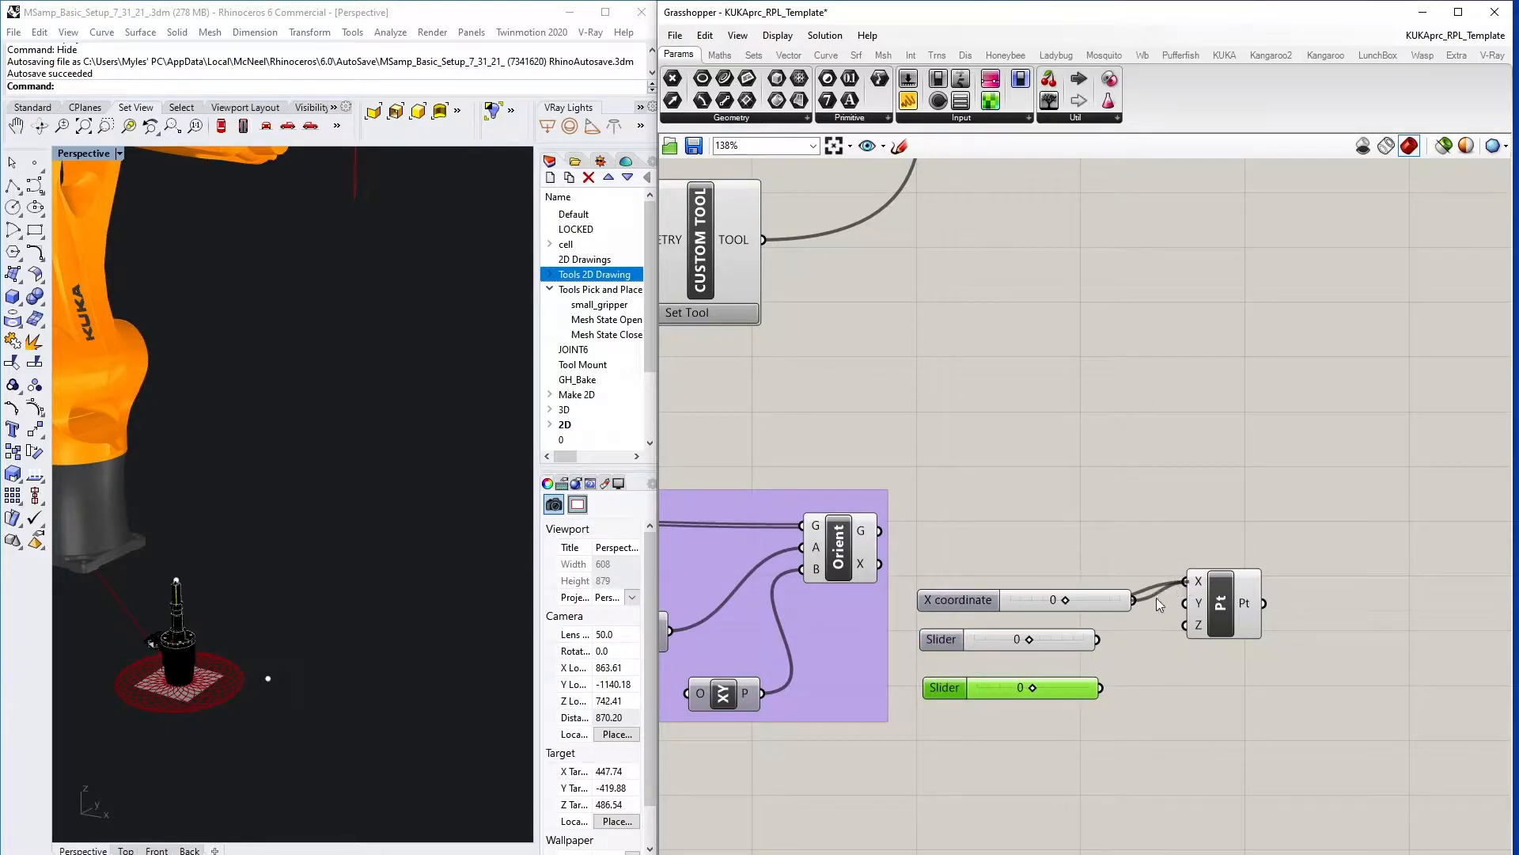
{"action": "left_click_drag", "start_coordinate": [1098, 639], "coordinate": [1185, 603]}
{"action": "left_click_drag", "start_coordinate": [1100, 687], "coordinate": [1184, 625]}
- Move the coordinate sliders and Construct Point further from the PROJECT TO WORLD ORIGIN group and center the component against the sliders
{"action": "scroll", "coordinate": [1251, 655], "scroll_direction": "down", "scroll_amount": 3}
{"action": "right_click_drag", "start_coordinate": [1264, 720], "coordinate": [1024, 701]}
{"action": "left_click_drag", "start_coordinate": [1026, 712], "coordinate": [846, 576]}
{"action": "left_click_drag", "start_coordinate": [993, 613], "coordinate": [1092, 650]}
{"action": "left_click_drag", "start_coordinate": [972, 780], "coordinate": [896, 542]}
{"action": "left_click", "coordinate": [956, 624]}
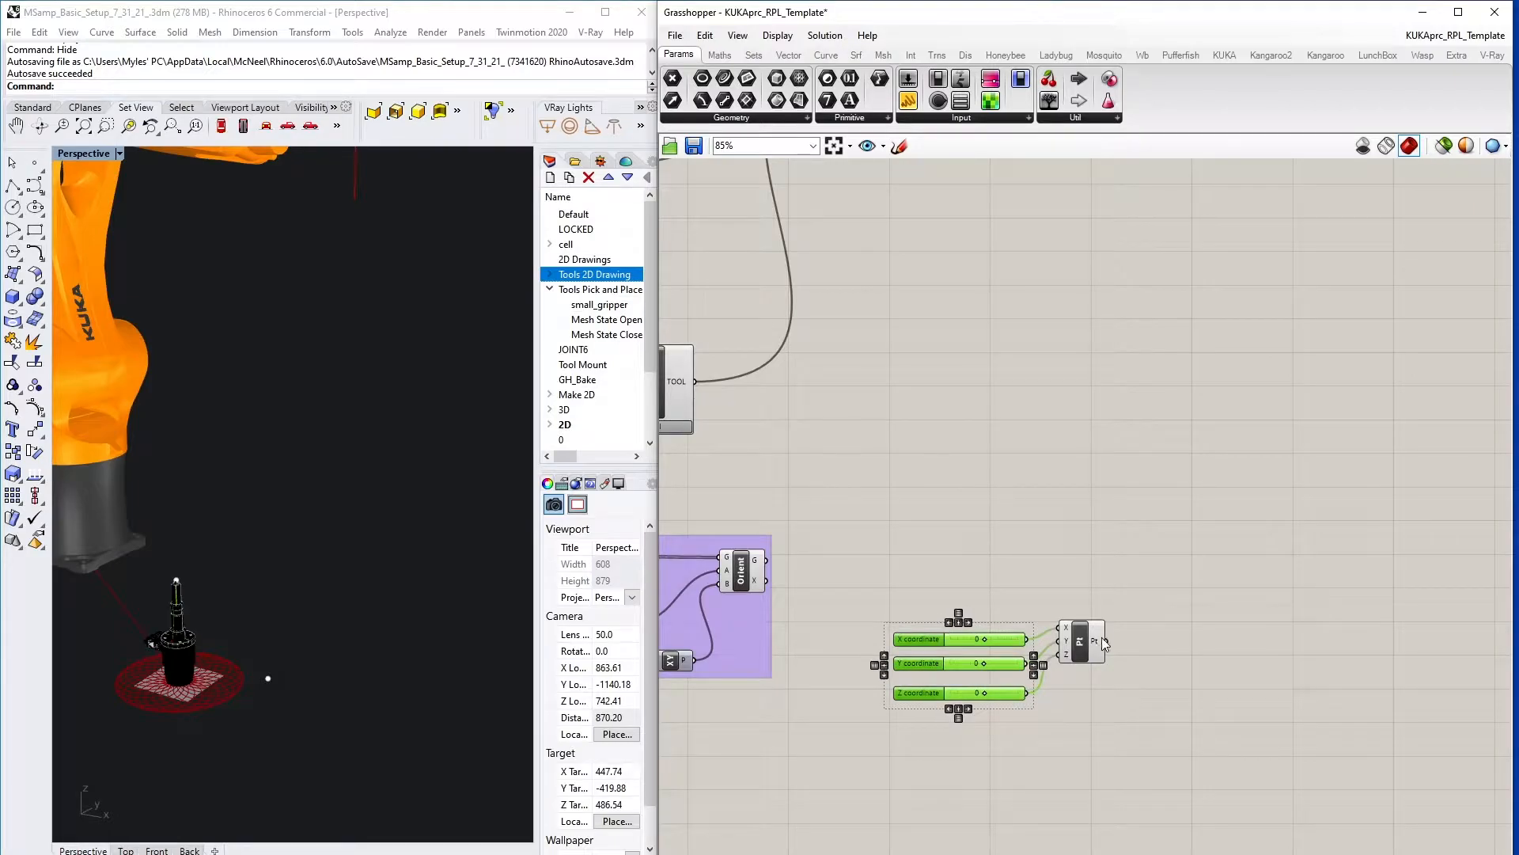
{"action": "left_click_drag", "start_coordinate": [1080, 637], "coordinate": [1077, 659]}
{"action": "left_click", "coordinate": [1127, 545]}
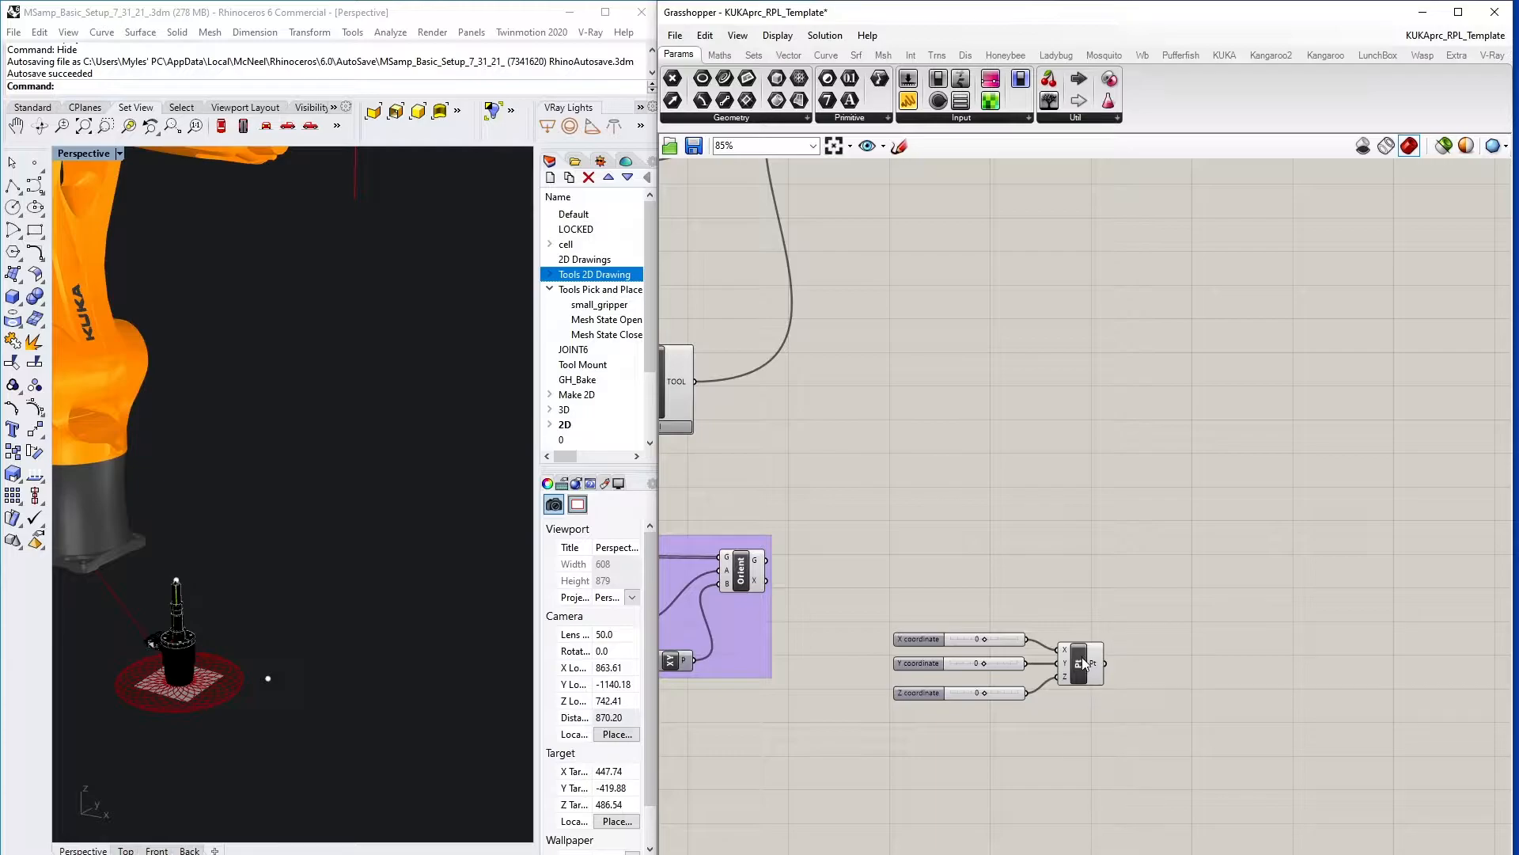
- Duplicate the Construct Point component above the original and disconnect the copy's X, Y and Z inputs
{"action": "left_click", "coordinate": [1084, 677]}
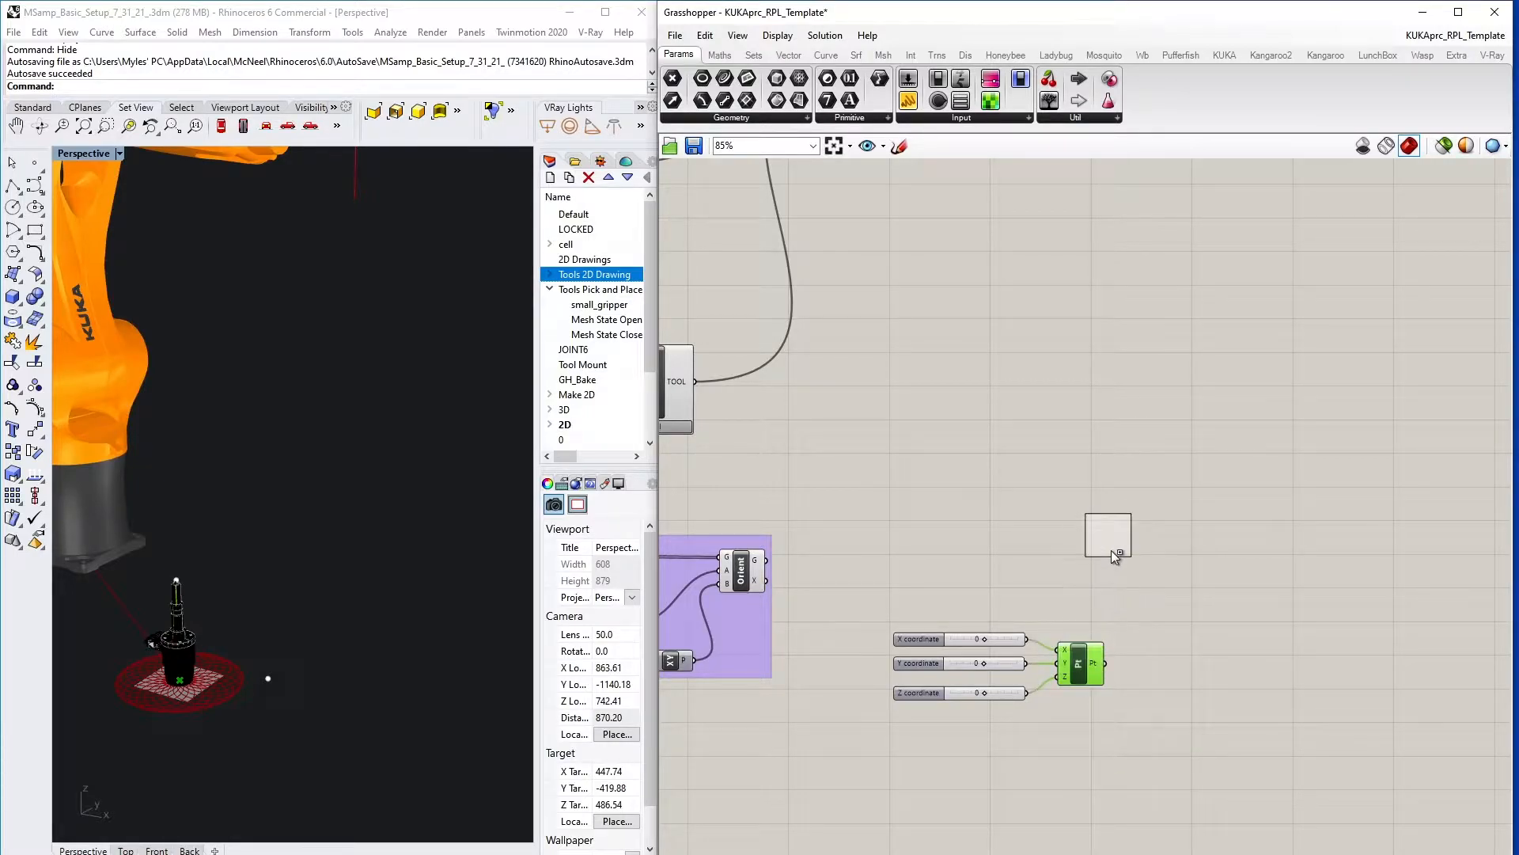
{"action": "left_click_drag", "start_coordinate": [1111, 554], "coordinate": [1112, 553], "text": "alt"}
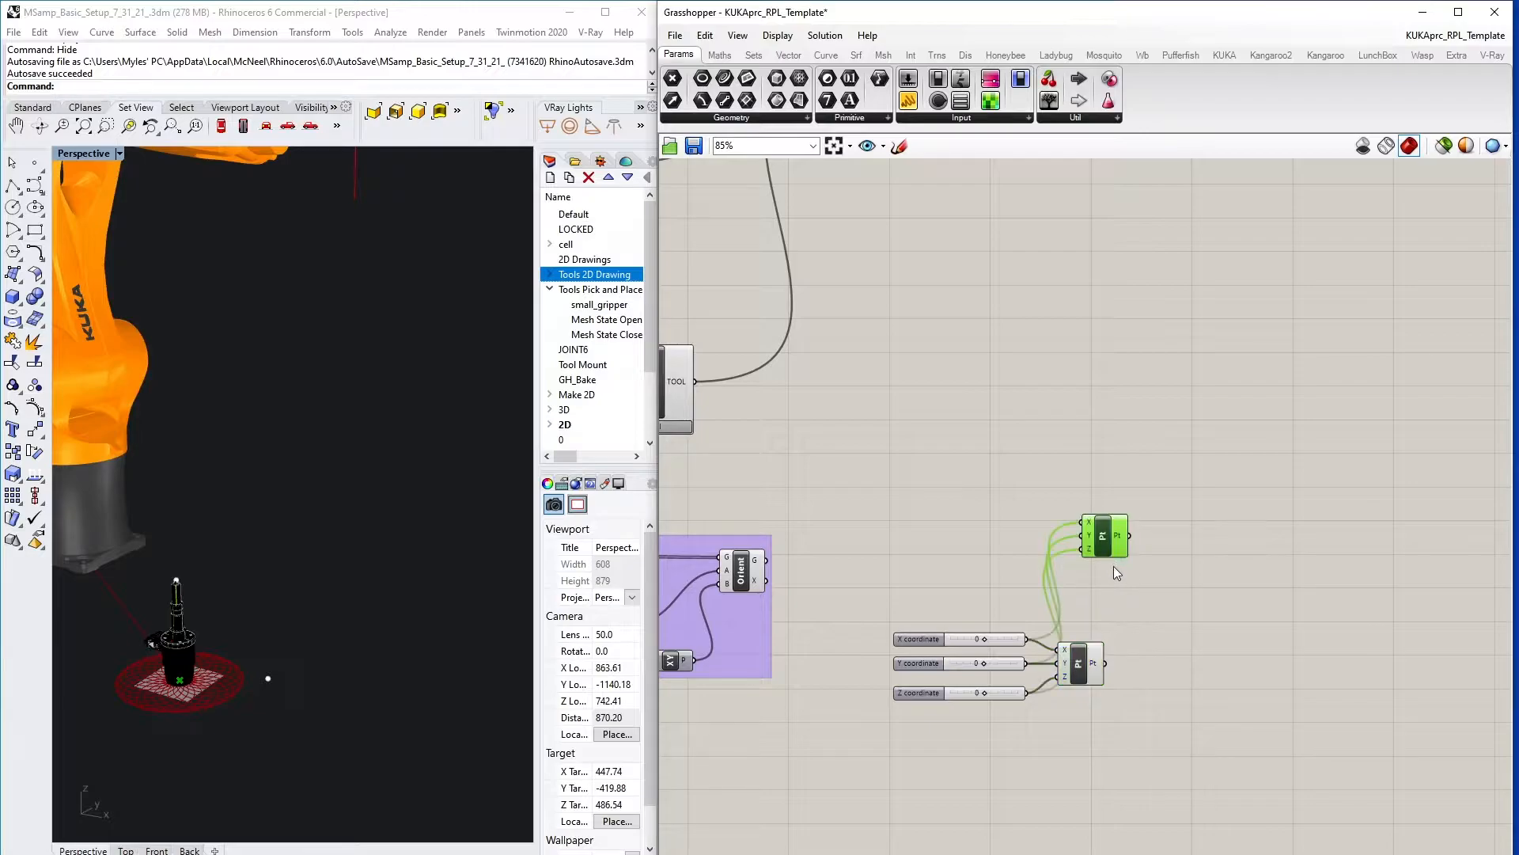
{"action": "right_click", "coordinate": [1089, 524]}
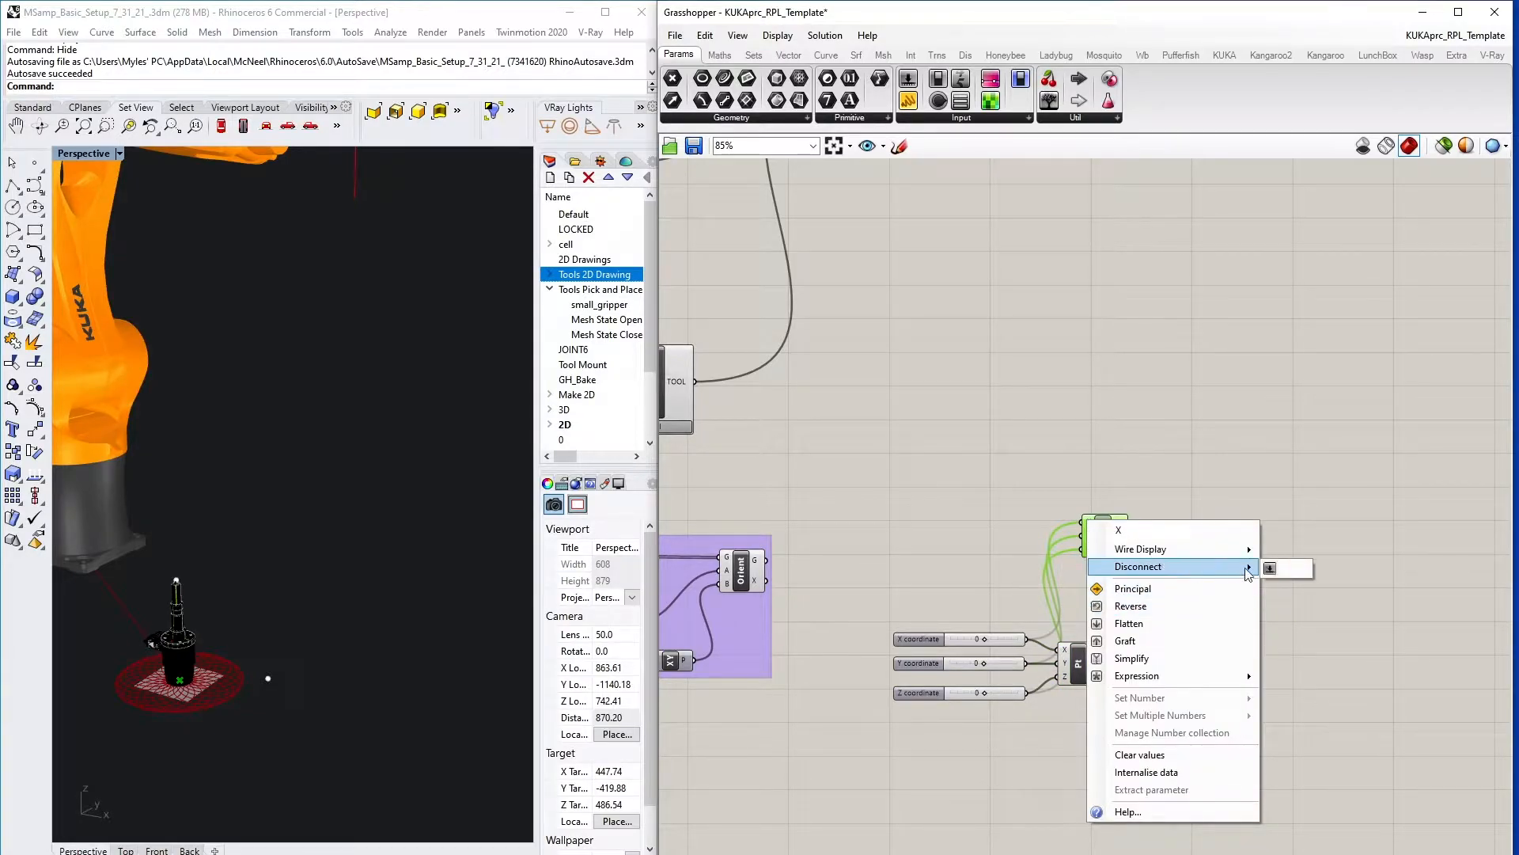
{"action": "left_click", "coordinate": [1272, 568]}
{"action": "right_click", "coordinate": [1089, 537]}
{"action": "mouse_move", "coordinate": [1179, 590]}
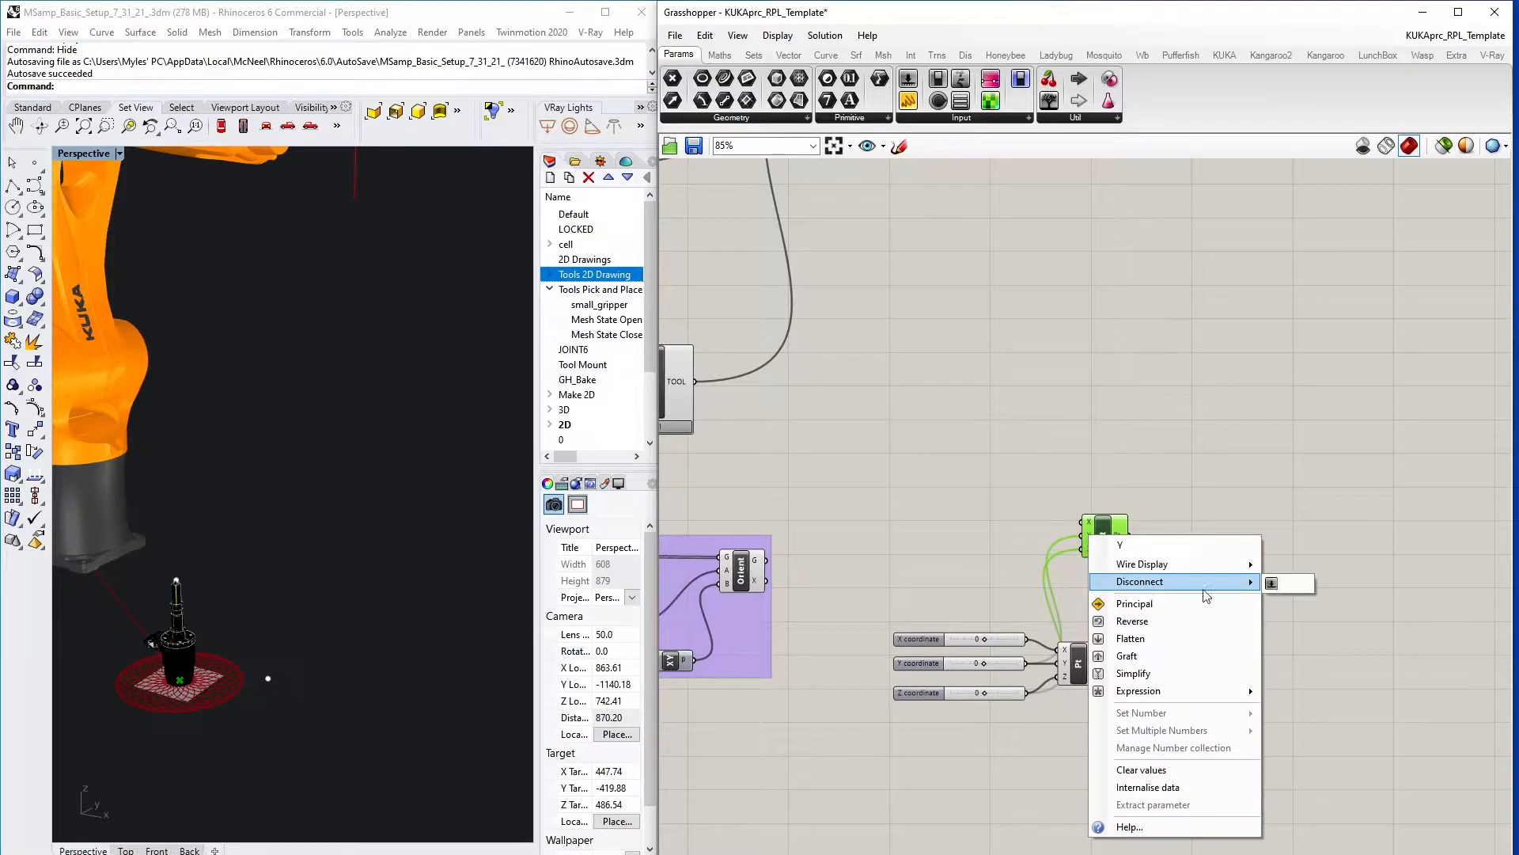
{"action": "left_click", "coordinate": [1299, 586]}
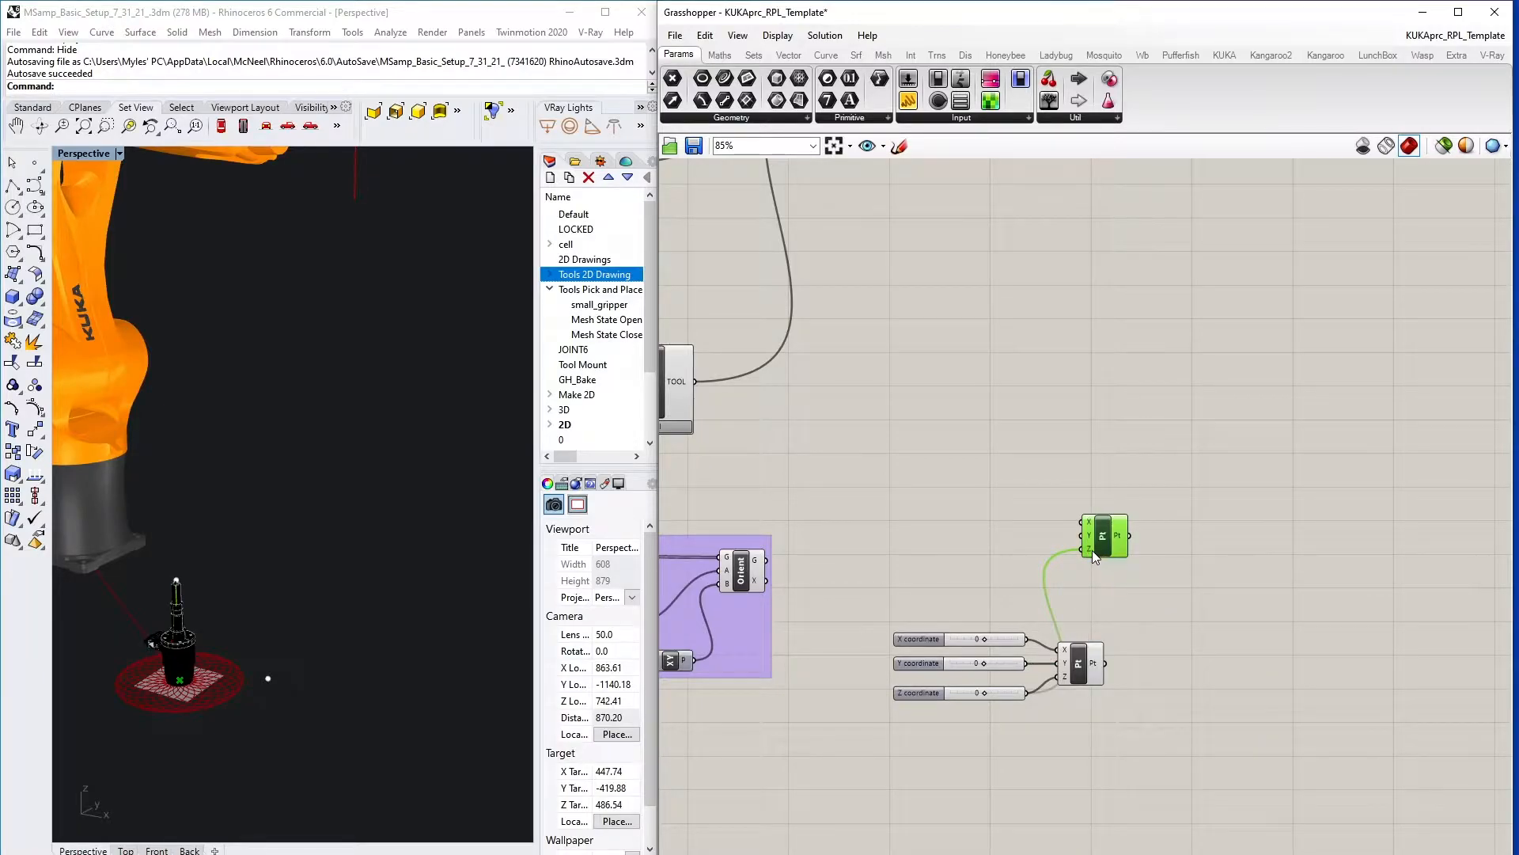
{"action": "right_click", "coordinate": [1092, 549]}
{"action": "mouse_move", "coordinate": [1183, 600]}
{"action": "left_click", "coordinate": [1284, 603]}
{"action": "mouse_move", "coordinate": [1102, 543]}
{"action": "left_mouse_down"}
{"action": "mouse_move", "coordinate": [1059, 541]}
{"action": "mouse_move", "coordinate": [1079, 558]}
{"action": "left_mouse_up"}
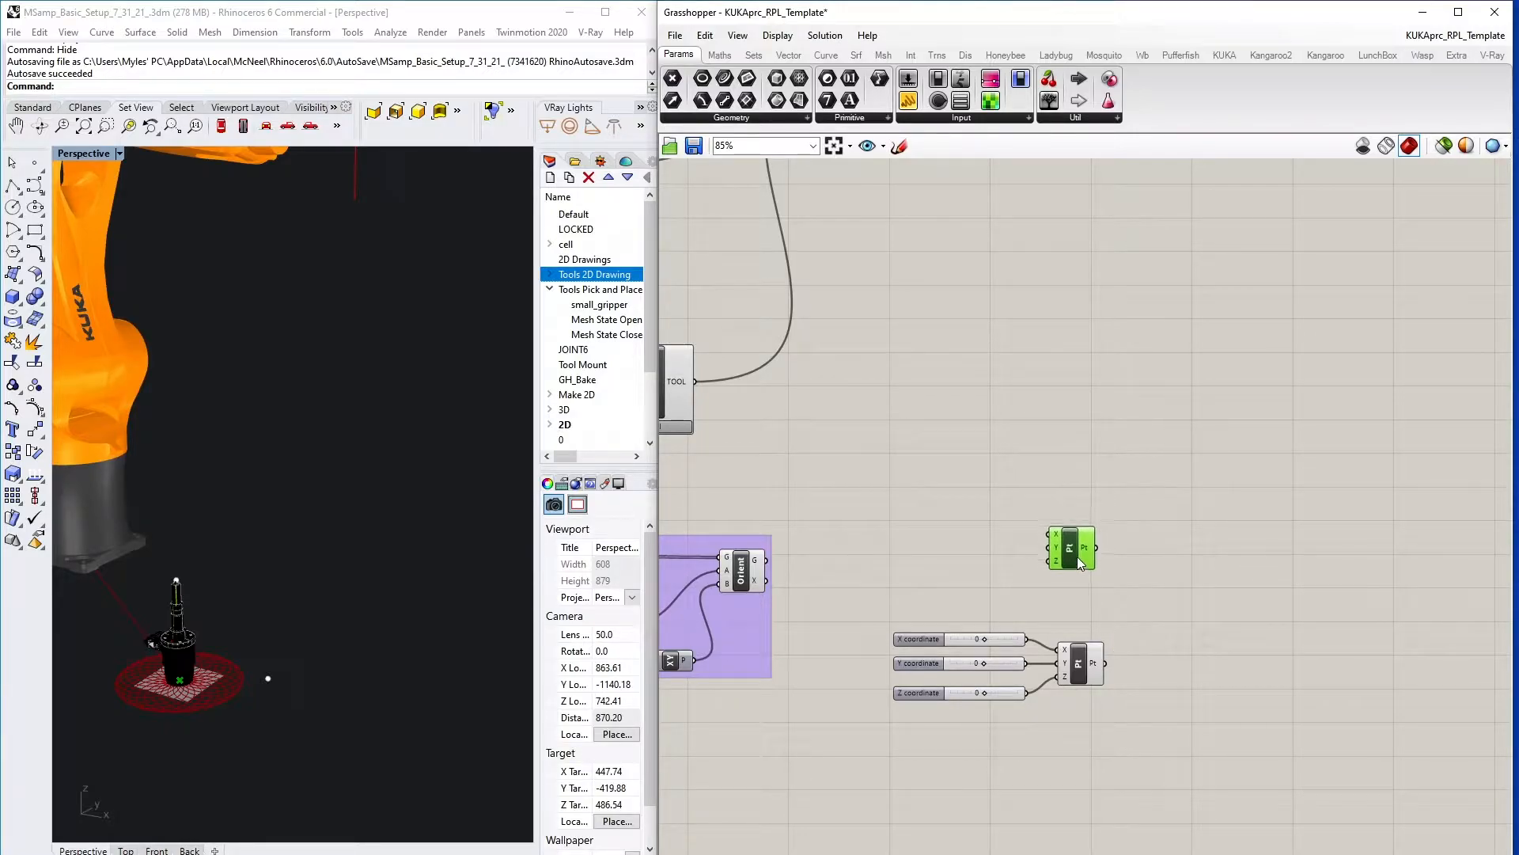
- Add a Vector 2Pt component with the unwired point as input A and the slider-driven point as input B
{"action": "double_click", "coordinate": [1171, 608]}
{"action": "type", "text": "ve"}
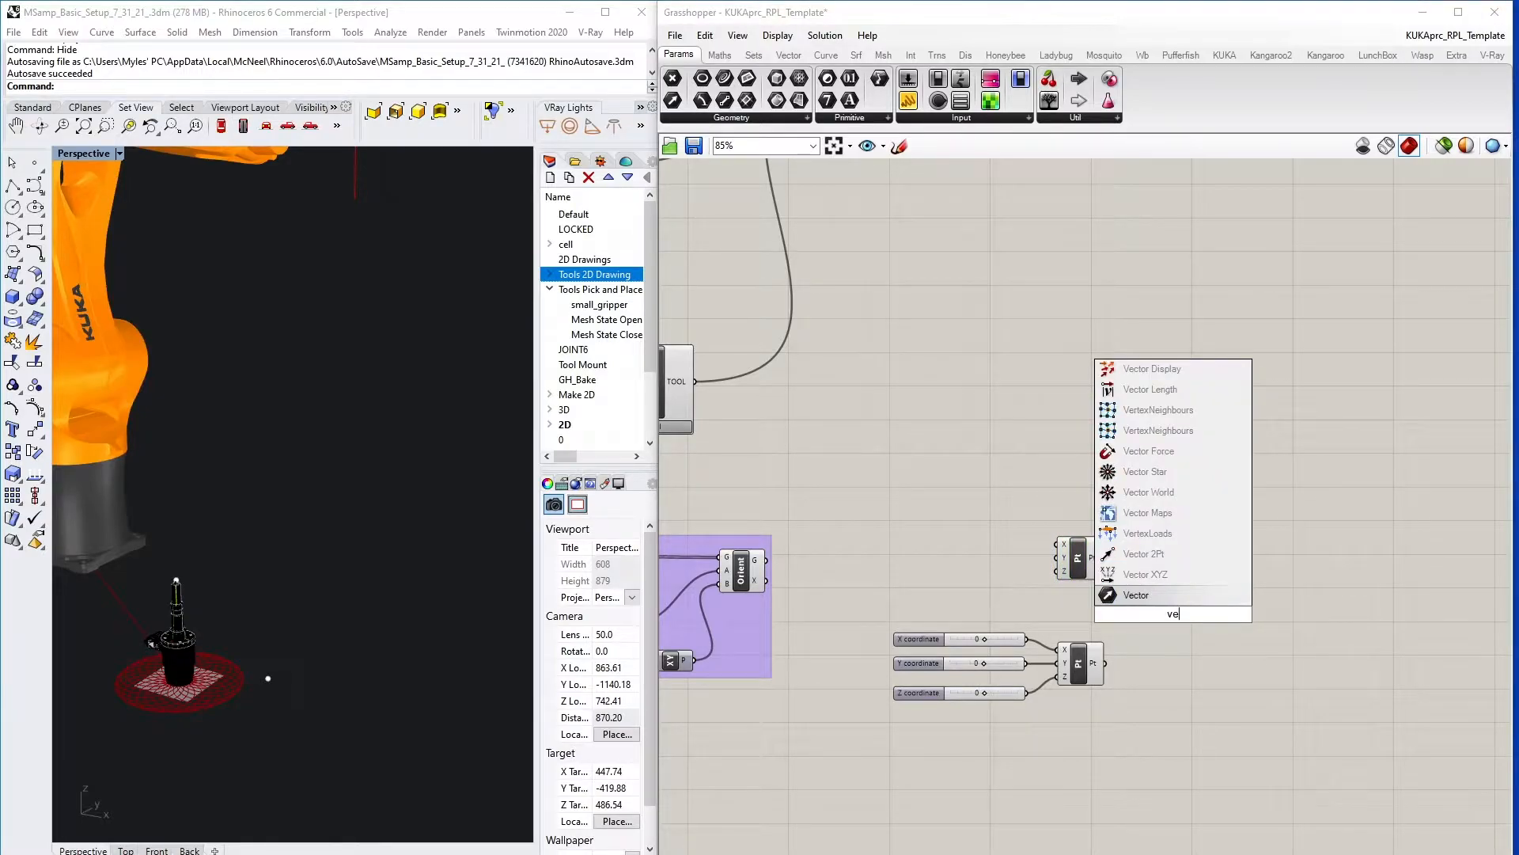
{"action": "left_click", "coordinate": [1156, 553]}
{"action": "left_click_drag", "start_coordinate": [1172, 627], "coordinate": [1196, 637]}
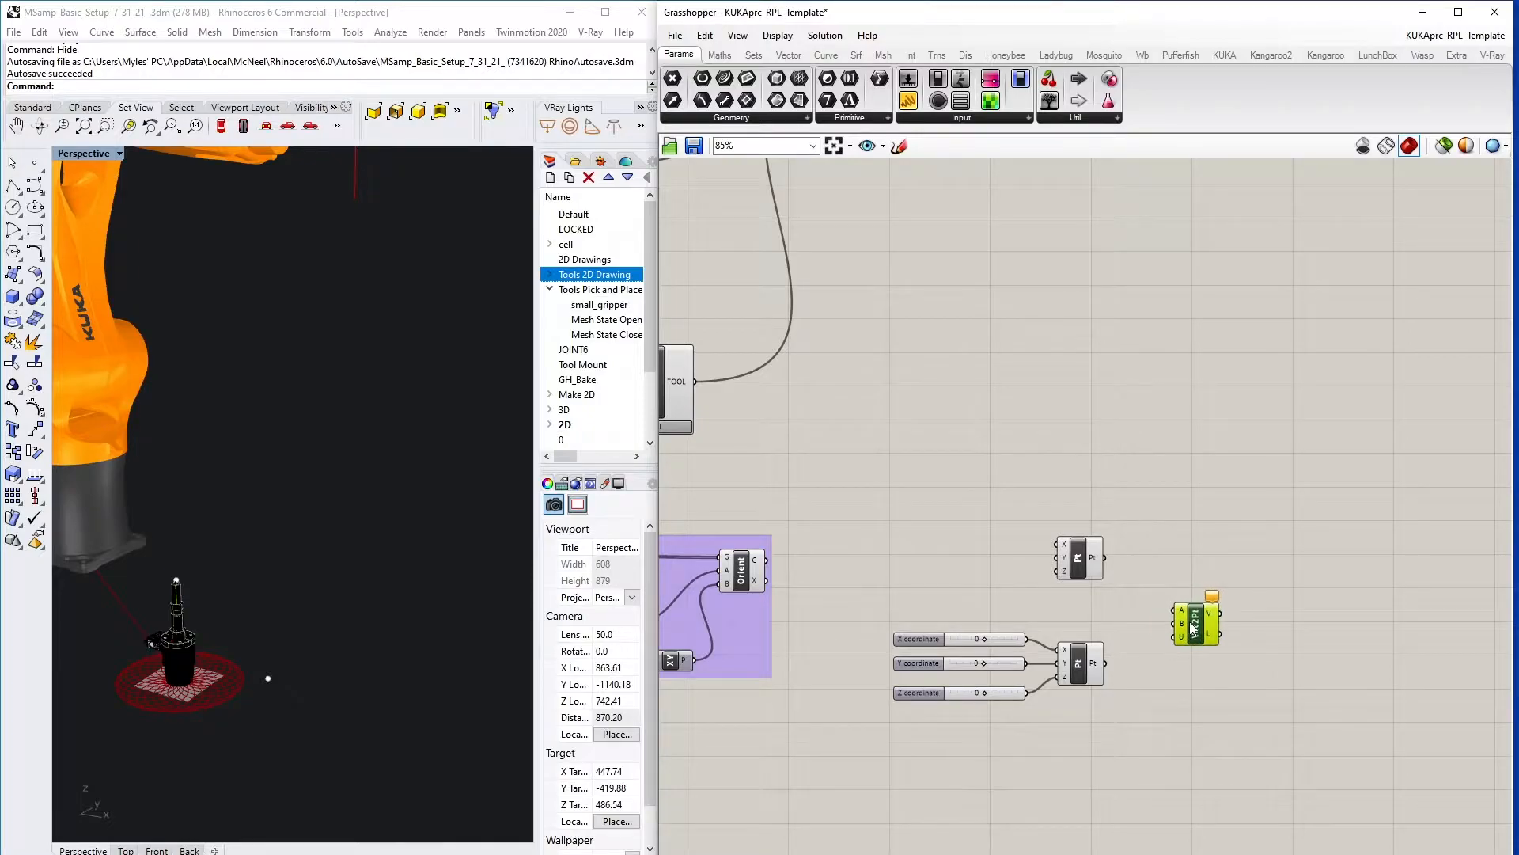
{"action": "left_click_drag", "start_coordinate": [1107, 561], "coordinate": [1174, 610]}
{"action": "left_click_drag", "start_coordinate": [1106, 663], "coordinate": [1174, 623]}
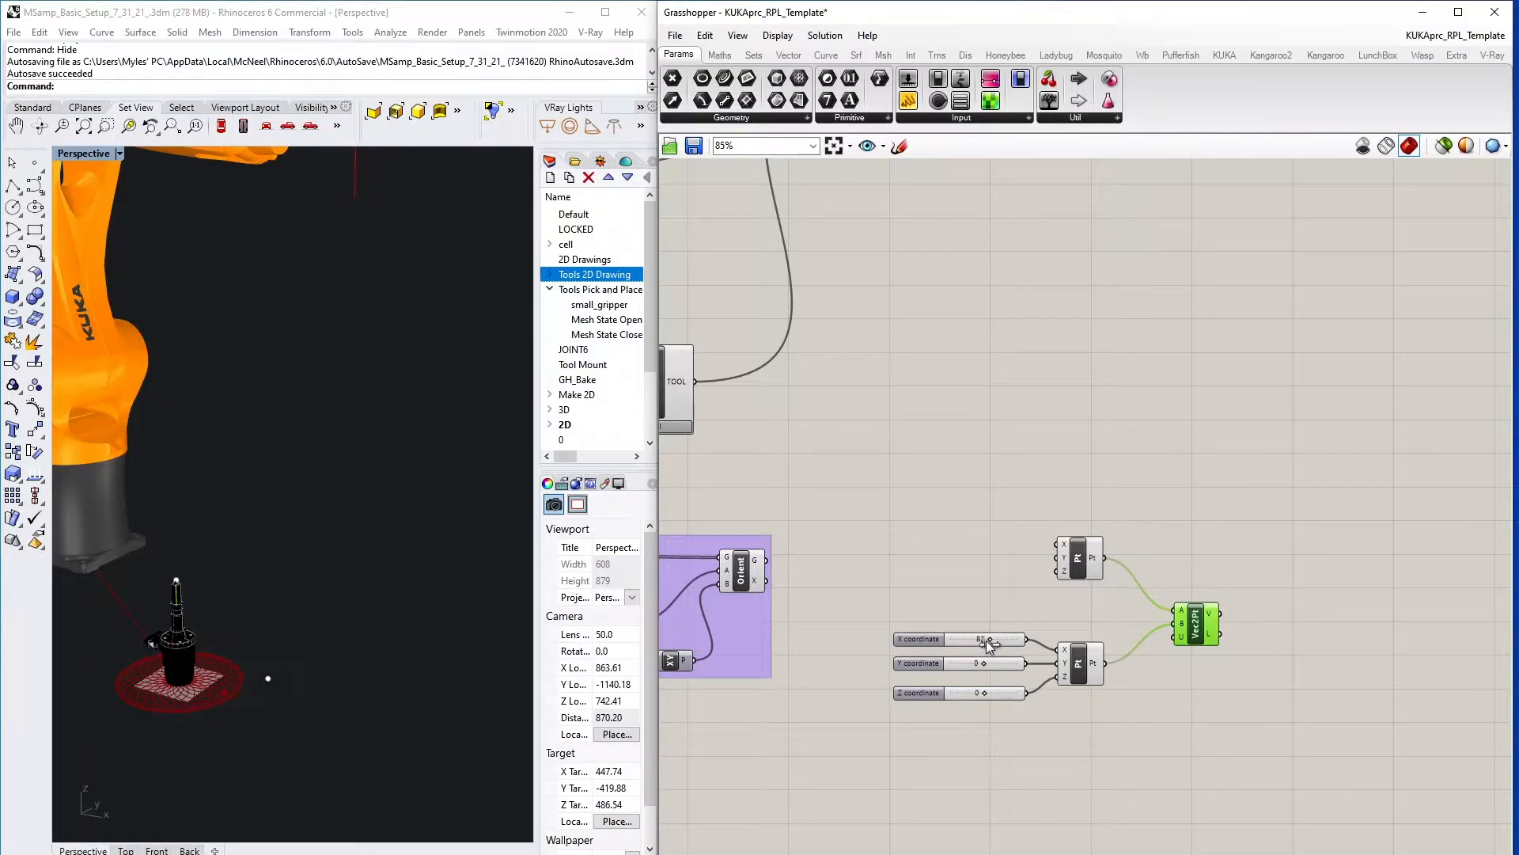
- Tidy the layout by raising Vector 2Pt slightly and lowering the unwired Construct Point towards the slider-driven one
{"action": "left_click_drag", "start_coordinate": [996, 650], "coordinate": [992, 652]}
{"action": "right_click_drag", "start_coordinate": [1121, 590], "coordinate": [987, 618]}
{"action": "left_click_drag", "start_coordinate": [1066, 653], "coordinate": [1069, 635]}
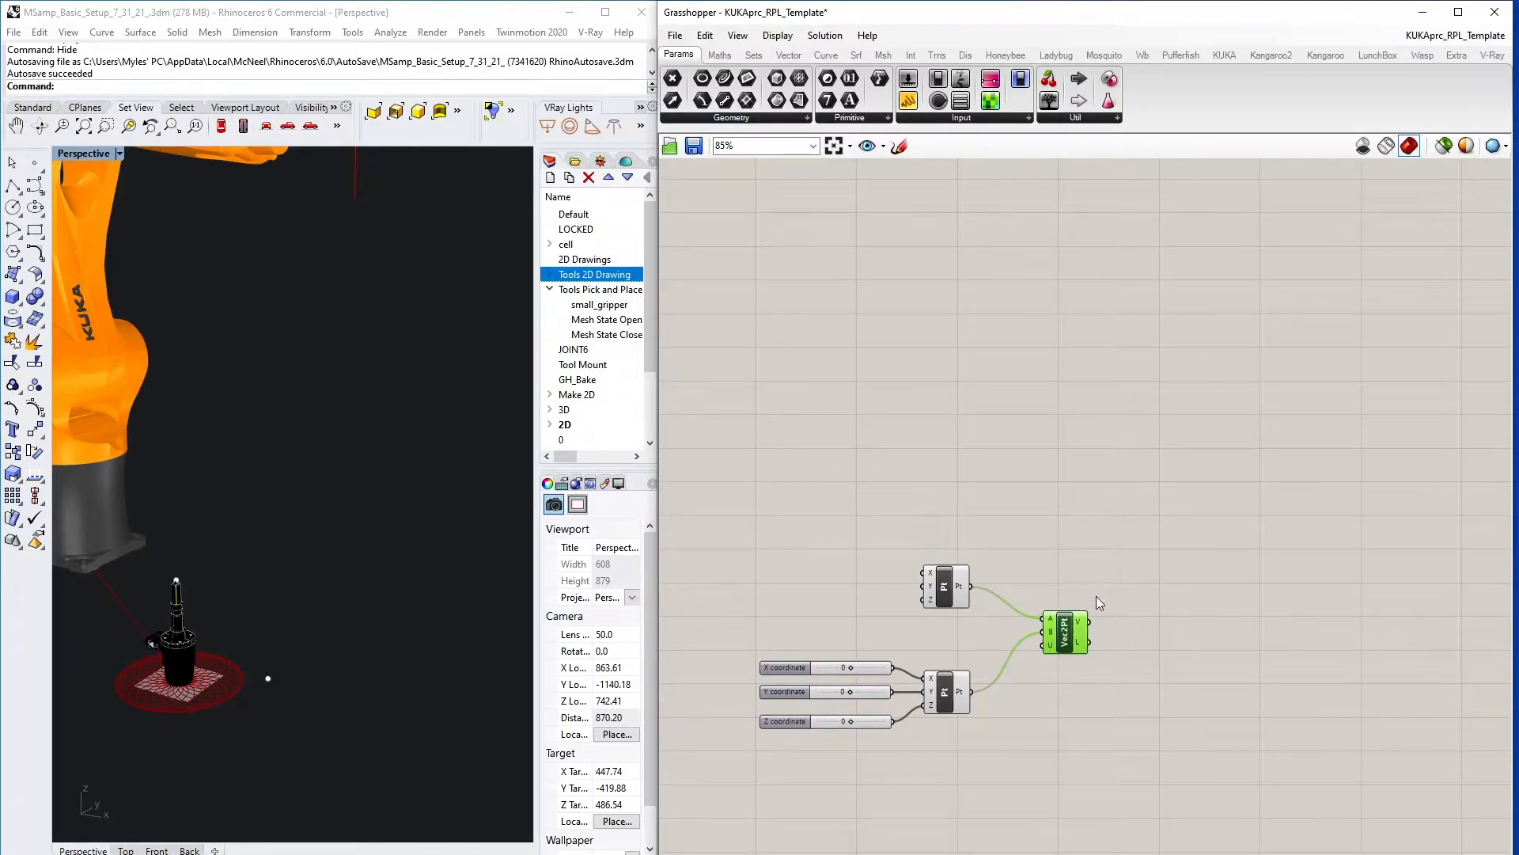
{"action": "scroll", "coordinate": [1106, 595], "scroll_direction": "down", "scroll_amount": 3}
{"action": "left_click_drag", "start_coordinate": [1001, 589], "coordinate": [1003, 609]}
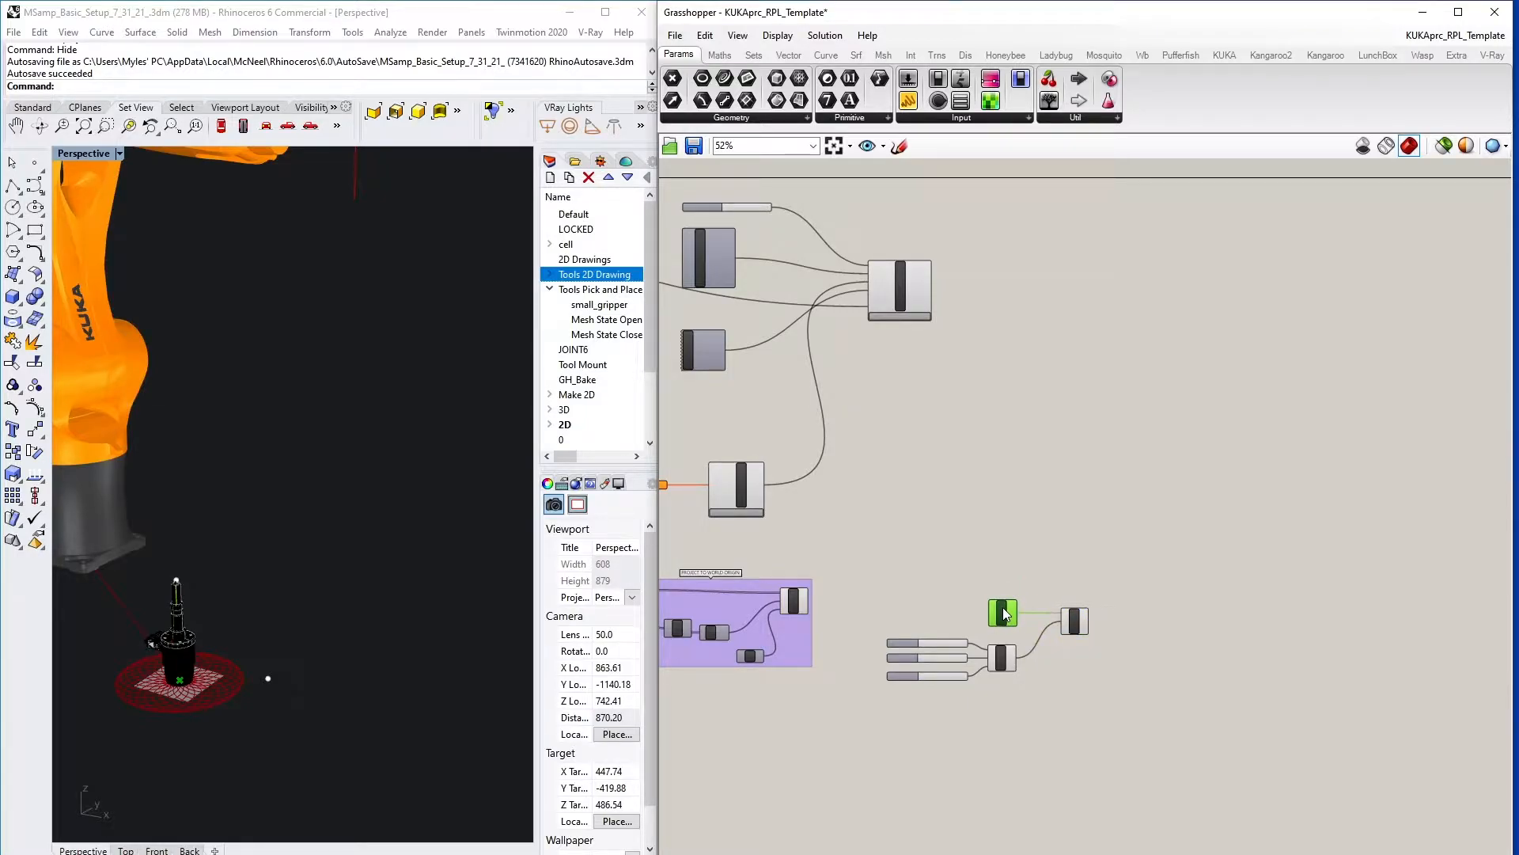
- Add a Move component beyond Vector 2Pt and connect the vector output to its T input
{"action": "double_click", "coordinate": [1141, 584]}
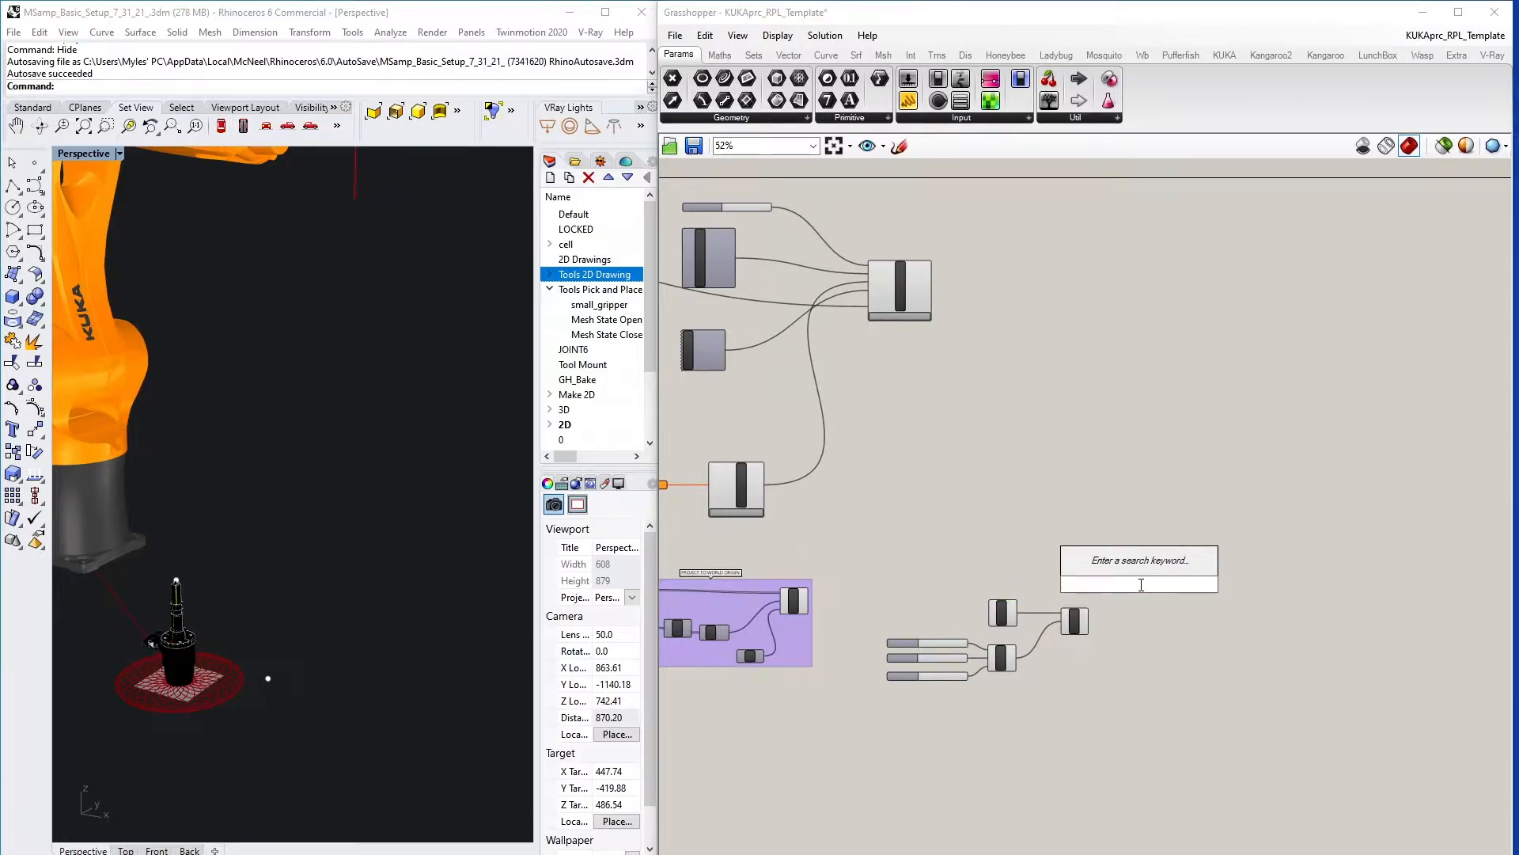
{"action": "type", "text": "move"}
{"action": "key", "text": "Return"}
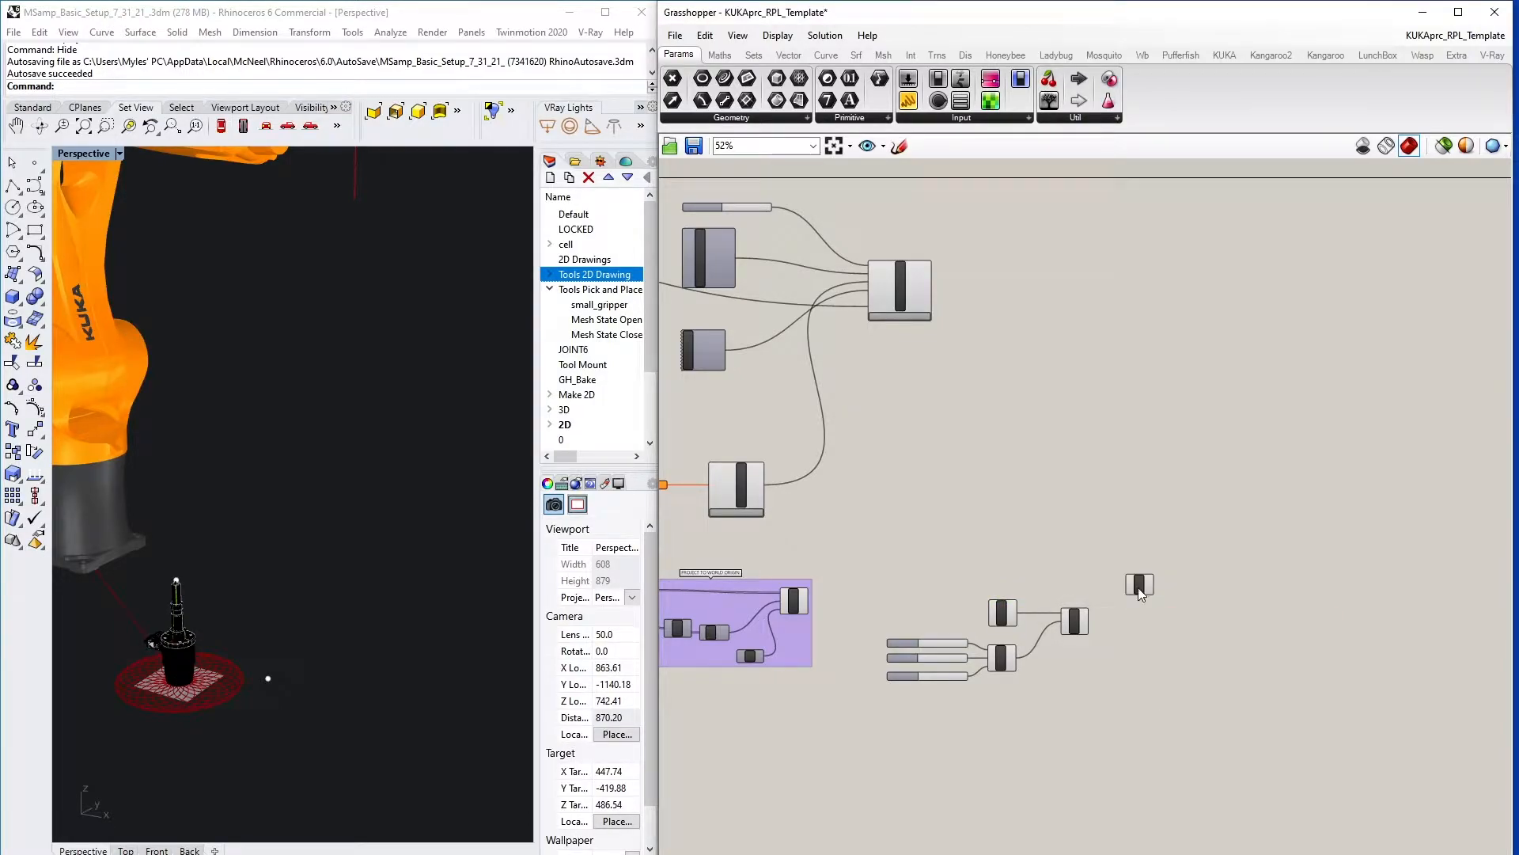
{"action": "scroll", "coordinate": [1127, 609], "scroll_direction": "up", "scroll_amount": 5}
{"action": "left_click_drag", "start_coordinate": [1041, 621], "coordinate": [1118, 564]}
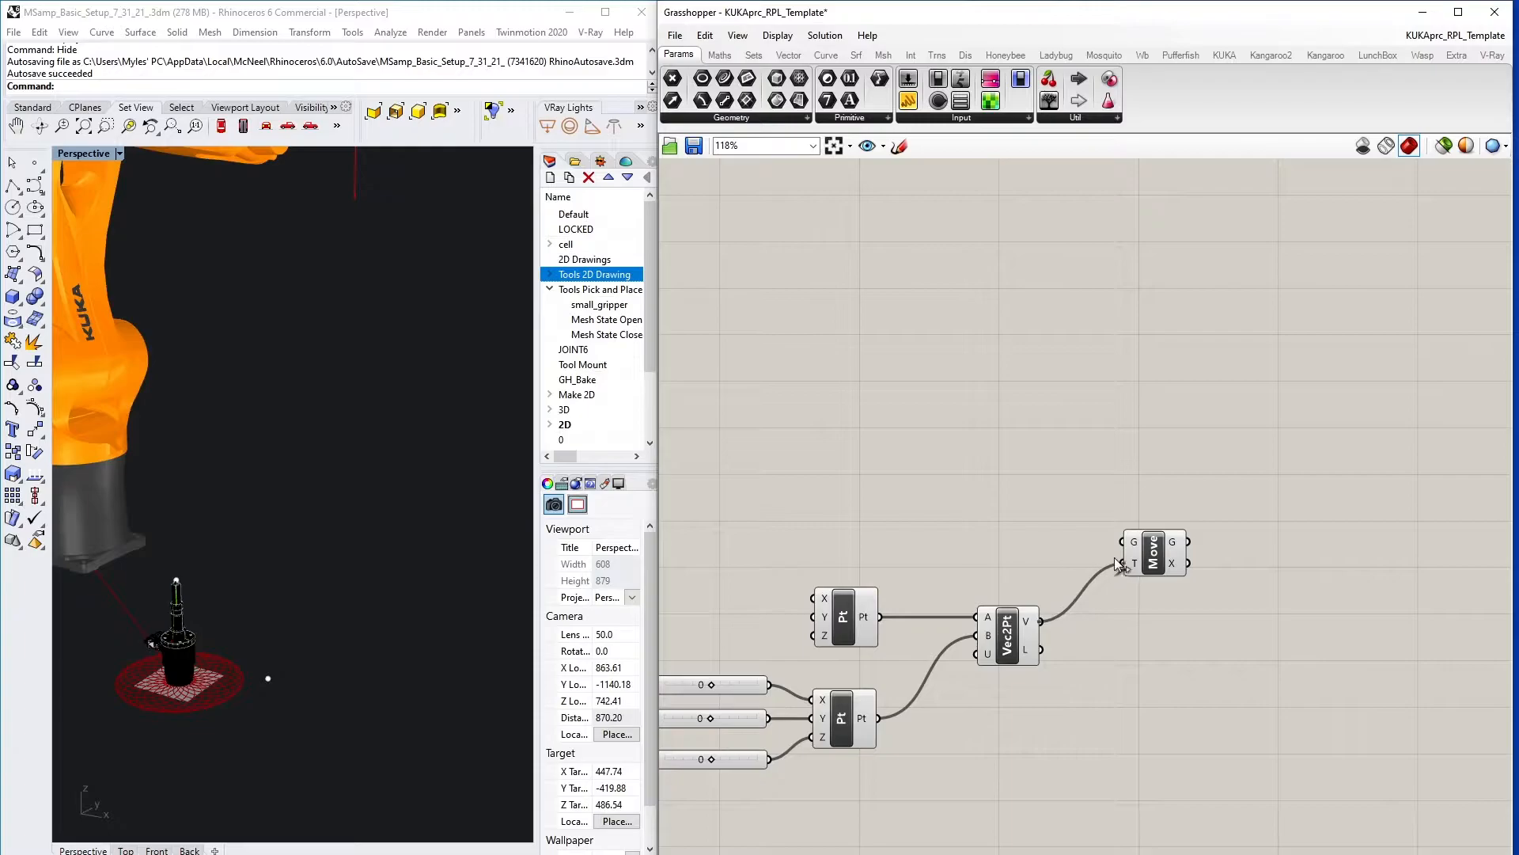
- Connect the geometry output of Orient in the PROJECT TO WORLD ORIGIN group to Move's G input
{"action": "scroll", "coordinate": [1103, 666], "scroll_direction": "down", "scroll_amount": 5}
{"action": "scroll", "coordinate": [802, 629], "scroll_direction": "up", "scroll_amount": 5}
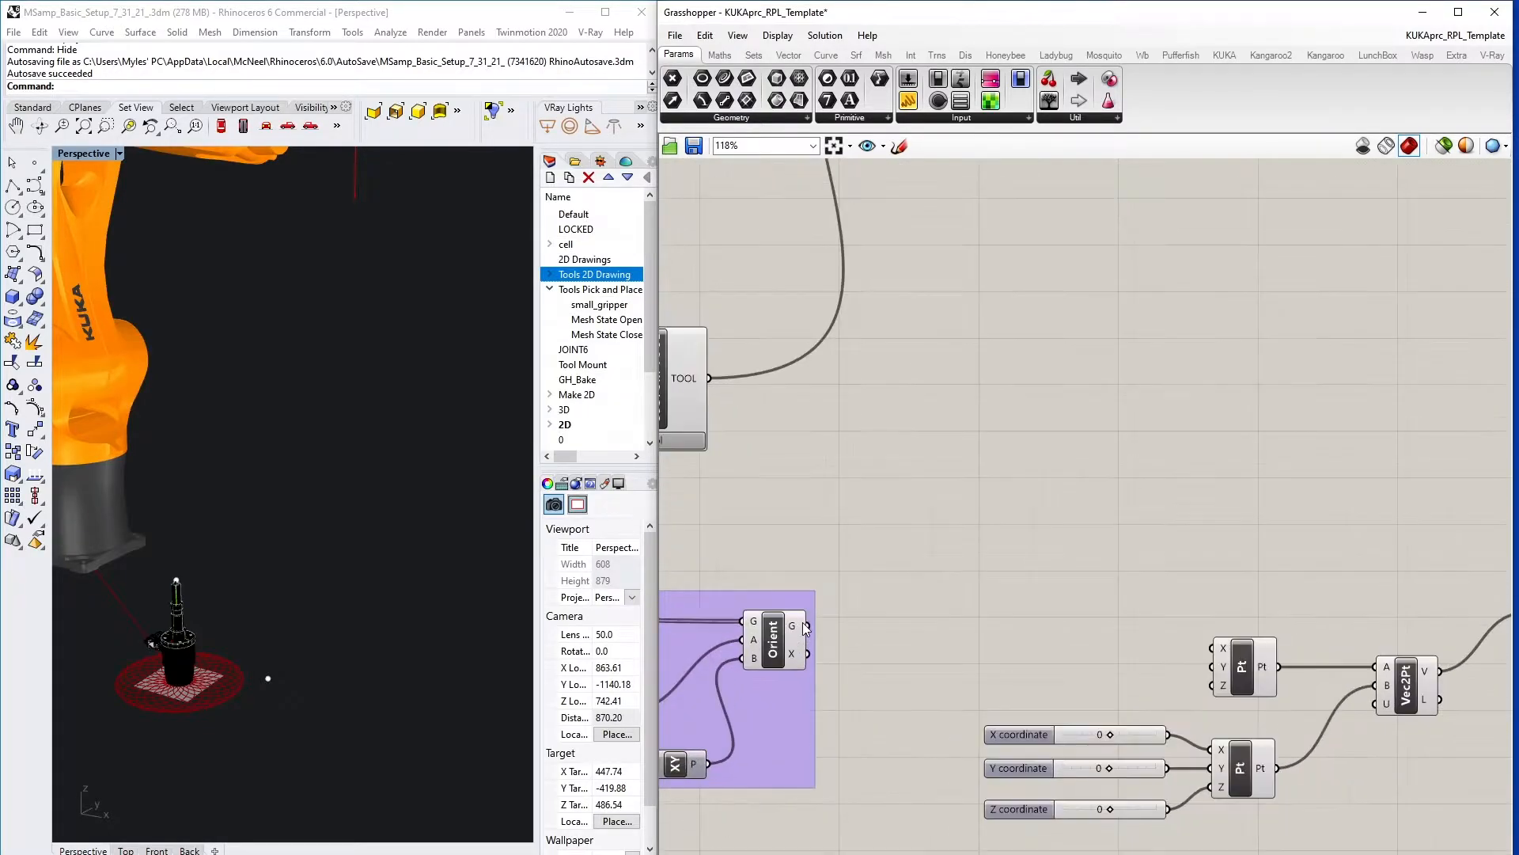
{"action": "scroll", "coordinate": [810, 625], "scroll_direction": "down", "scroll_amount": 5}
{"action": "left_click_drag", "start_coordinate": [808, 629], "coordinate": [1127, 619]}
{"action": "scroll", "coordinate": [885, 713], "scroll_direction": "up", "scroll_amount": 6}
{"action": "scroll", "coordinate": [993, 634], "scroll_direction": "down", "scroll_amount": 3}
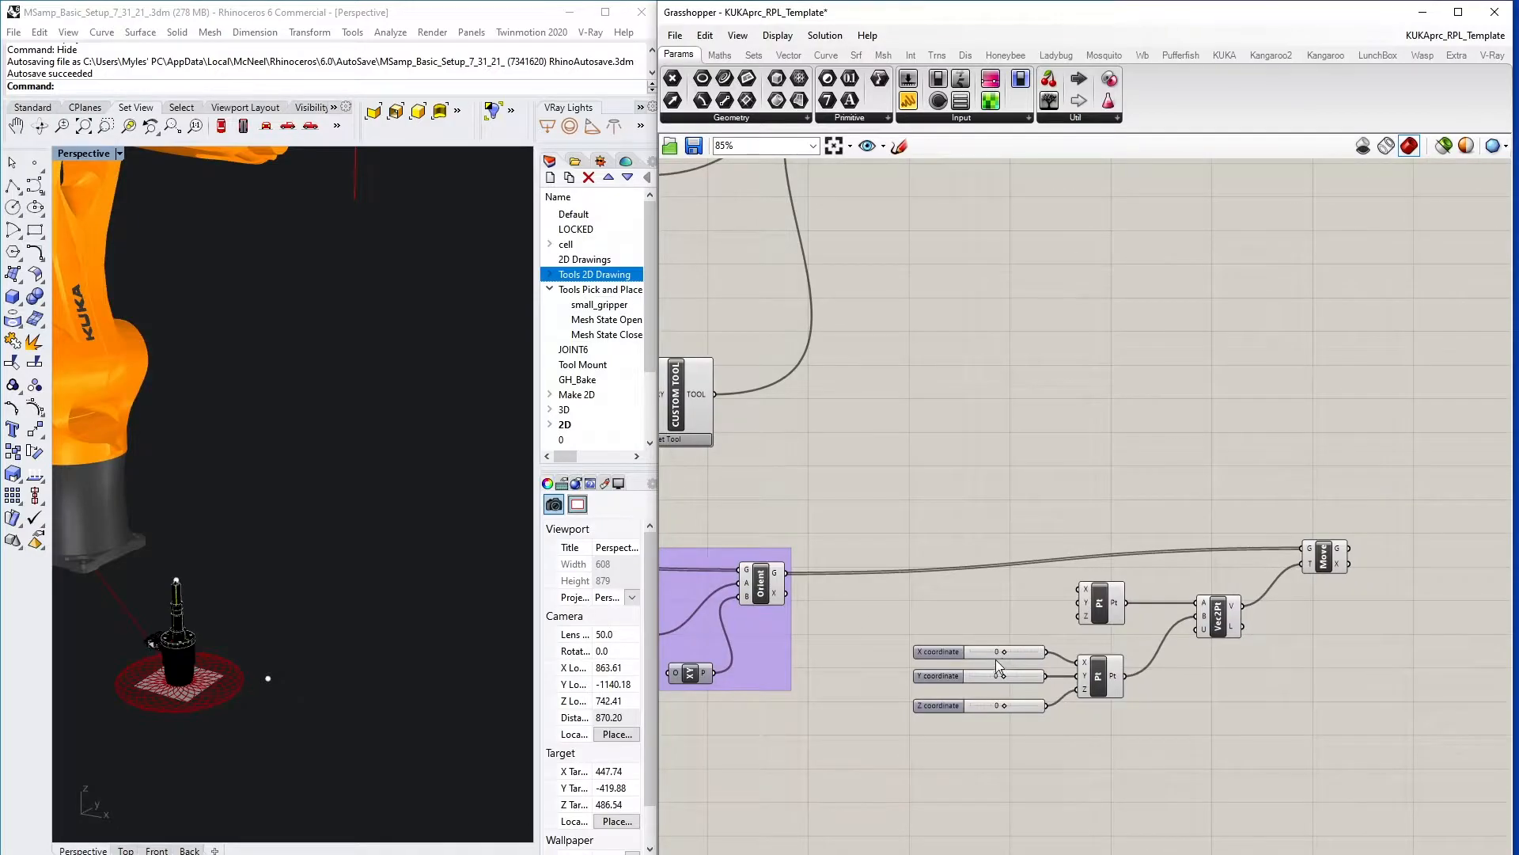
- Turn off the preview of the Orient component so only the moved geometry is drawn
{"action": "left_click", "coordinate": [1320, 556]}
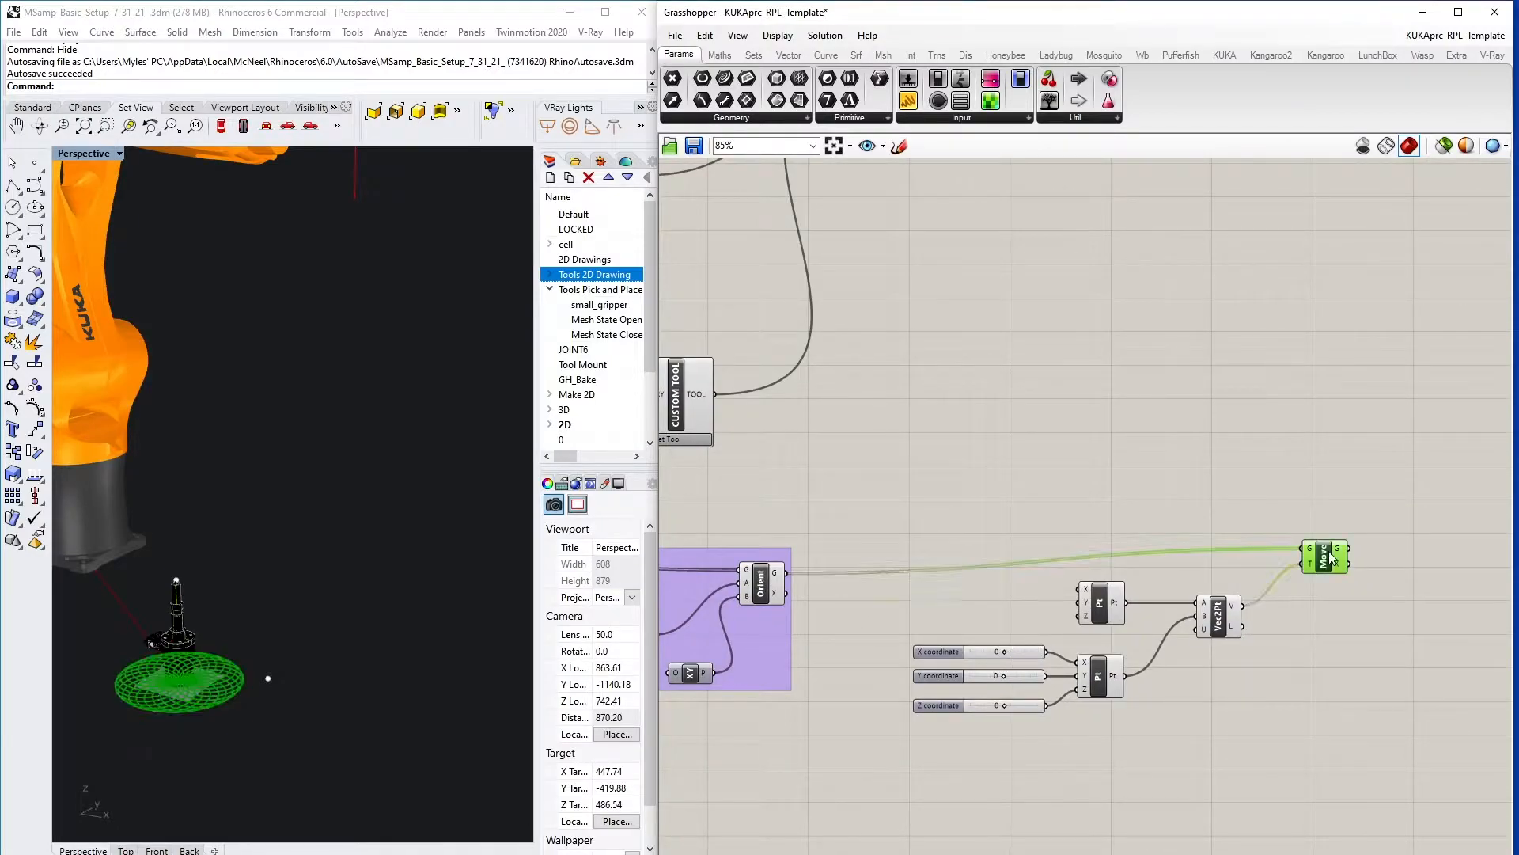
{"action": "left_click", "coordinate": [758, 581]}
{"action": "right_click", "coordinate": [758, 580]}
{"action": "left_click", "coordinate": [827, 600]}
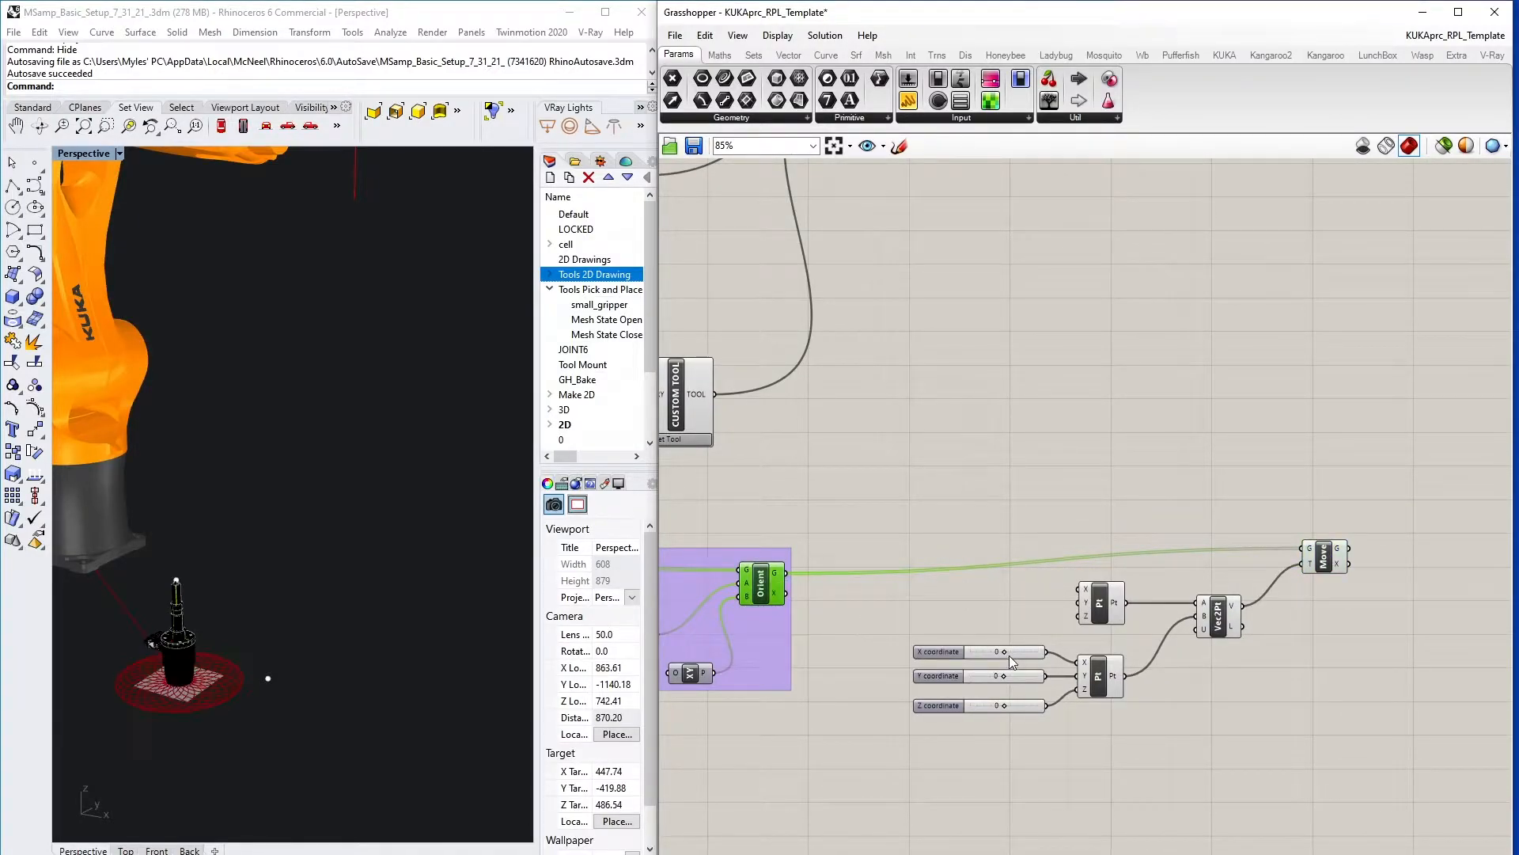
- Test the ring's movement with the Y coordinate slider at 482 and review the ring's position against the definition and robot cell
{"action": "left_click_drag", "start_coordinate": [1003, 652], "coordinate": [1039, 663]}
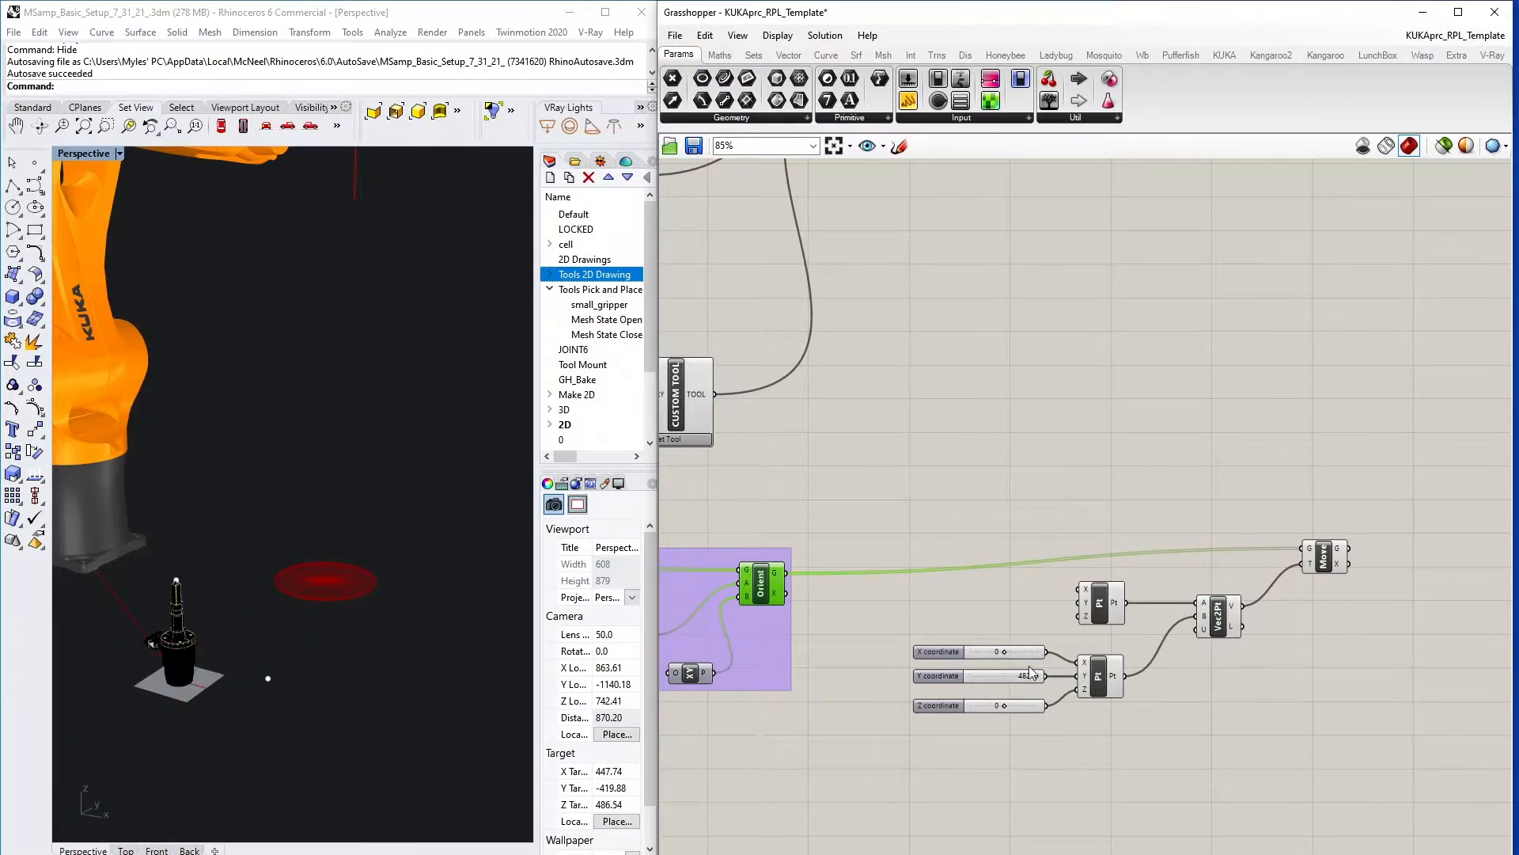
{"action": "scroll", "coordinate": [840, 391], "scroll_direction": "down", "scroll_amount": 4}
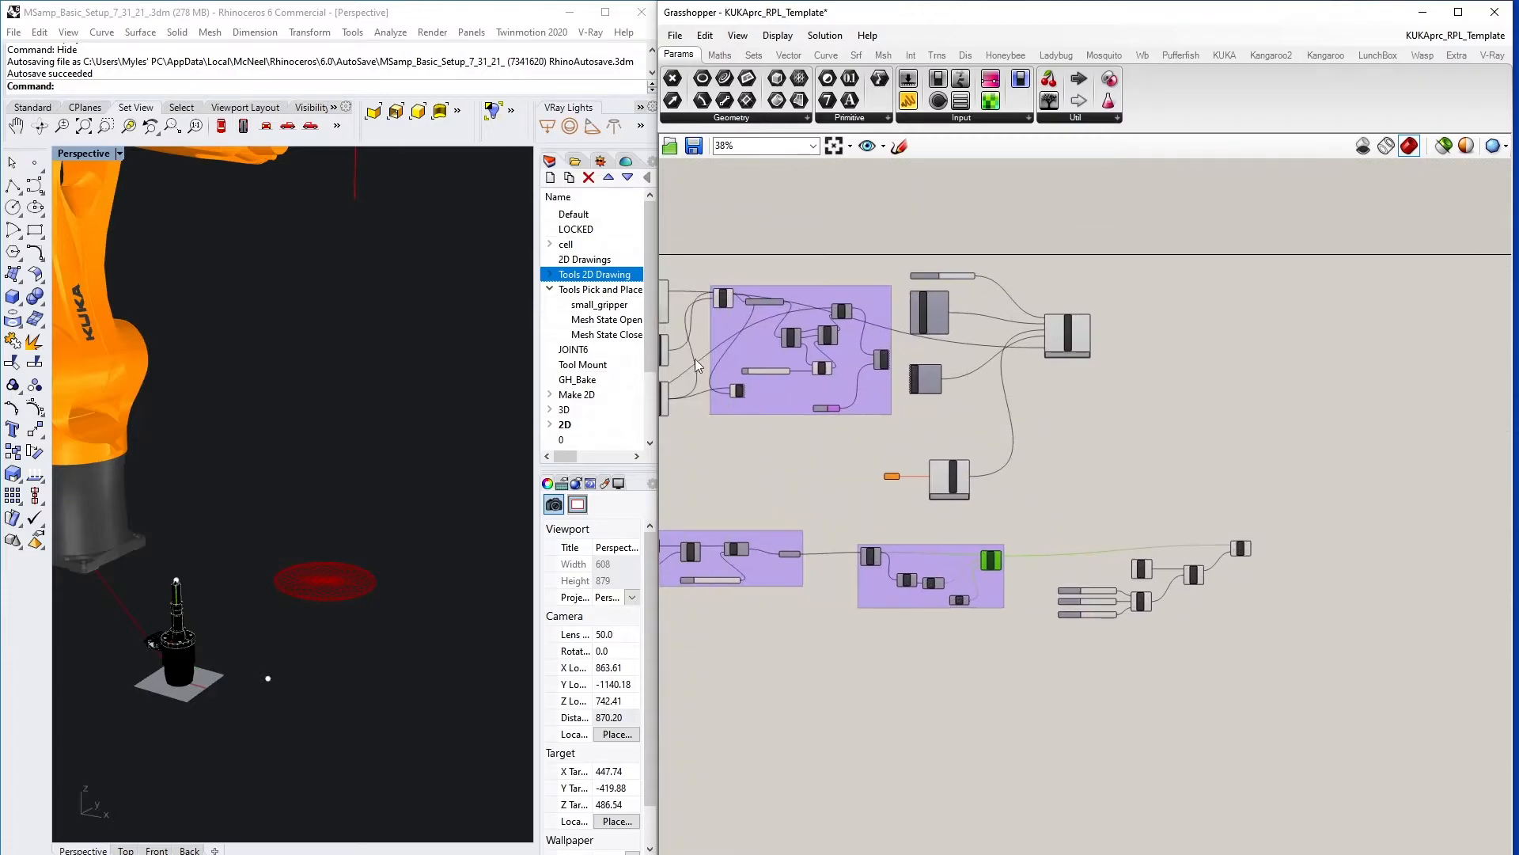
{"action": "right_click_drag", "start_coordinate": [695, 360], "coordinate": [1124, 451]}
{"action": "scroll", "coordinate": [1057, 443], "scroll_direction": "up", "scroll_amount": 2}
{"action": "right_click_drag", "start_coordinate": [1138, 348], "coordinate": [973, 424]}
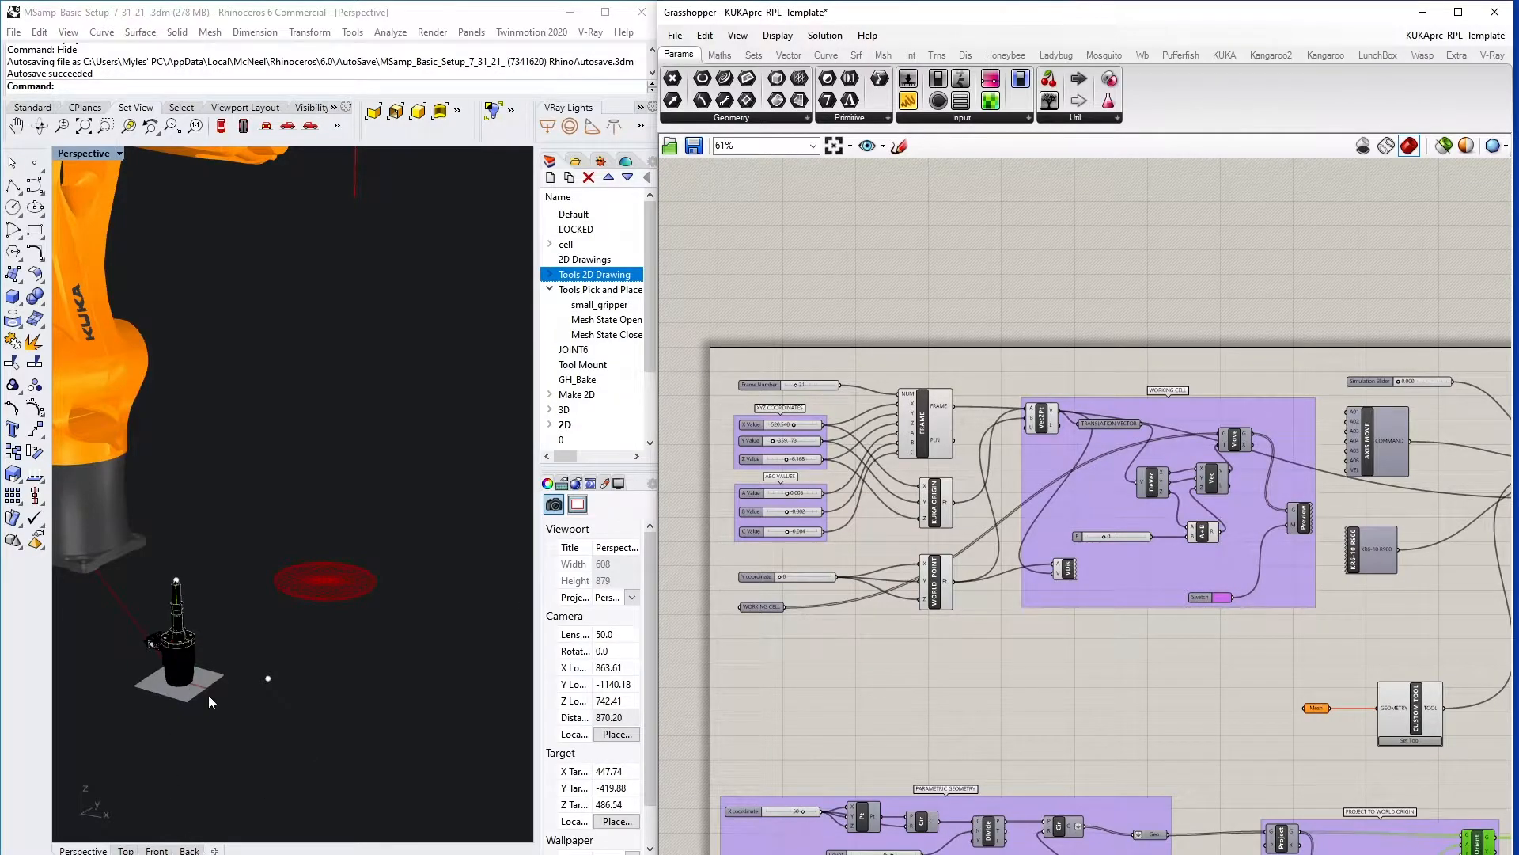
{"action": "scroll", "coordinate": [811, 601], "scroll_direction": "down", "scroll_amount": 5}
{"action": "right_click_drag", "start_coordinate": [1147, 712], "coordinate": [921, 709]}
{"action": "scroll", "coordinate": [919, 709], "scroll_direction": "up", "scroll_amount": 4}
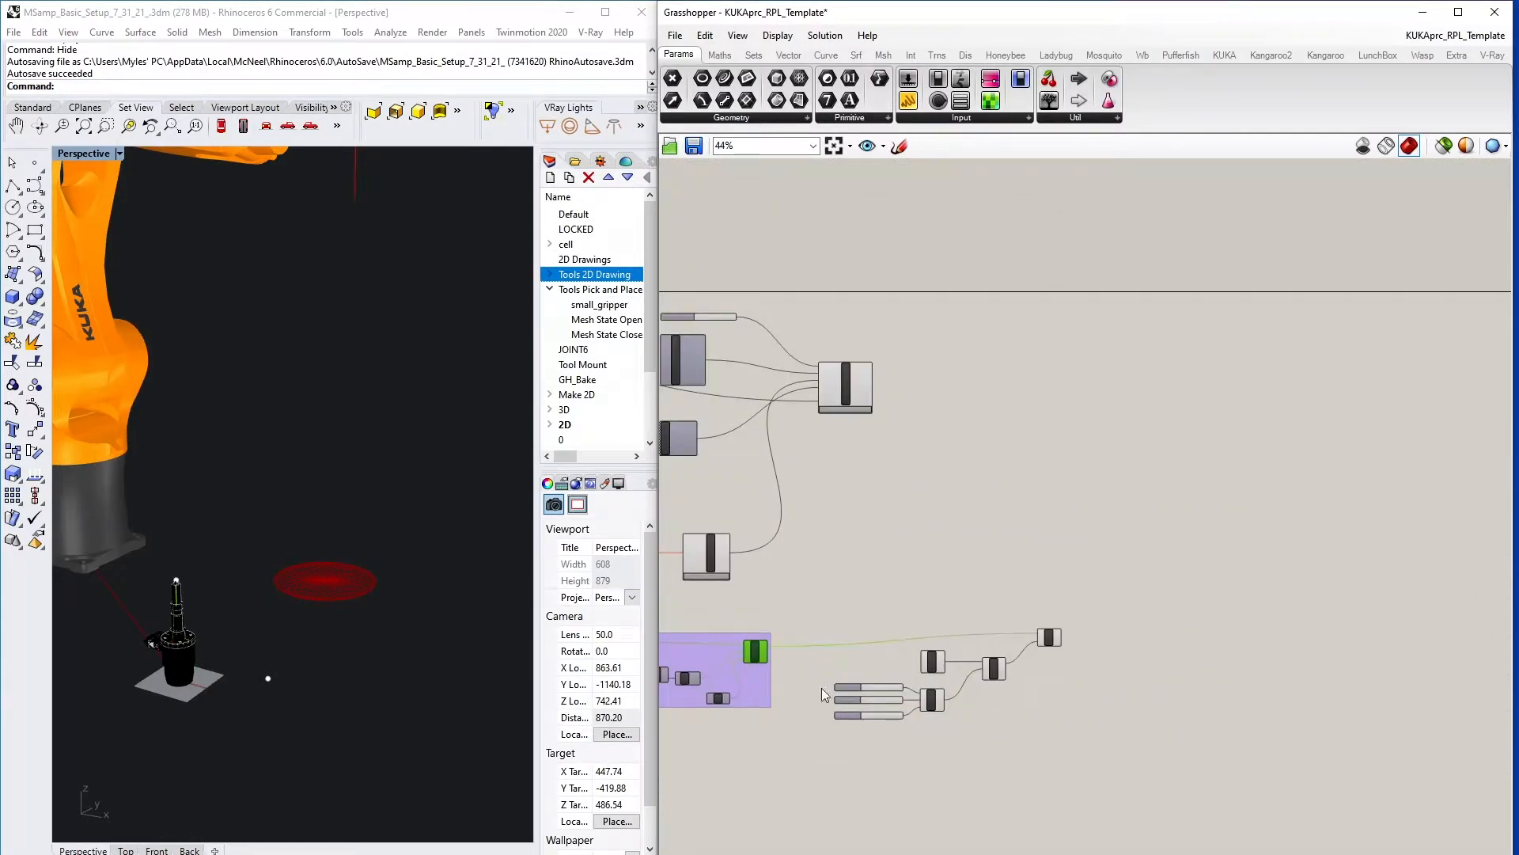
{"action": "scroll", "coordinate": [249, 656], "scroll_direction": "down", "scroll_amount": 4}
{"action": "scroll", "coordinate": [1064, 670], "scroll_direction": "up", "scroll_amount": 3}
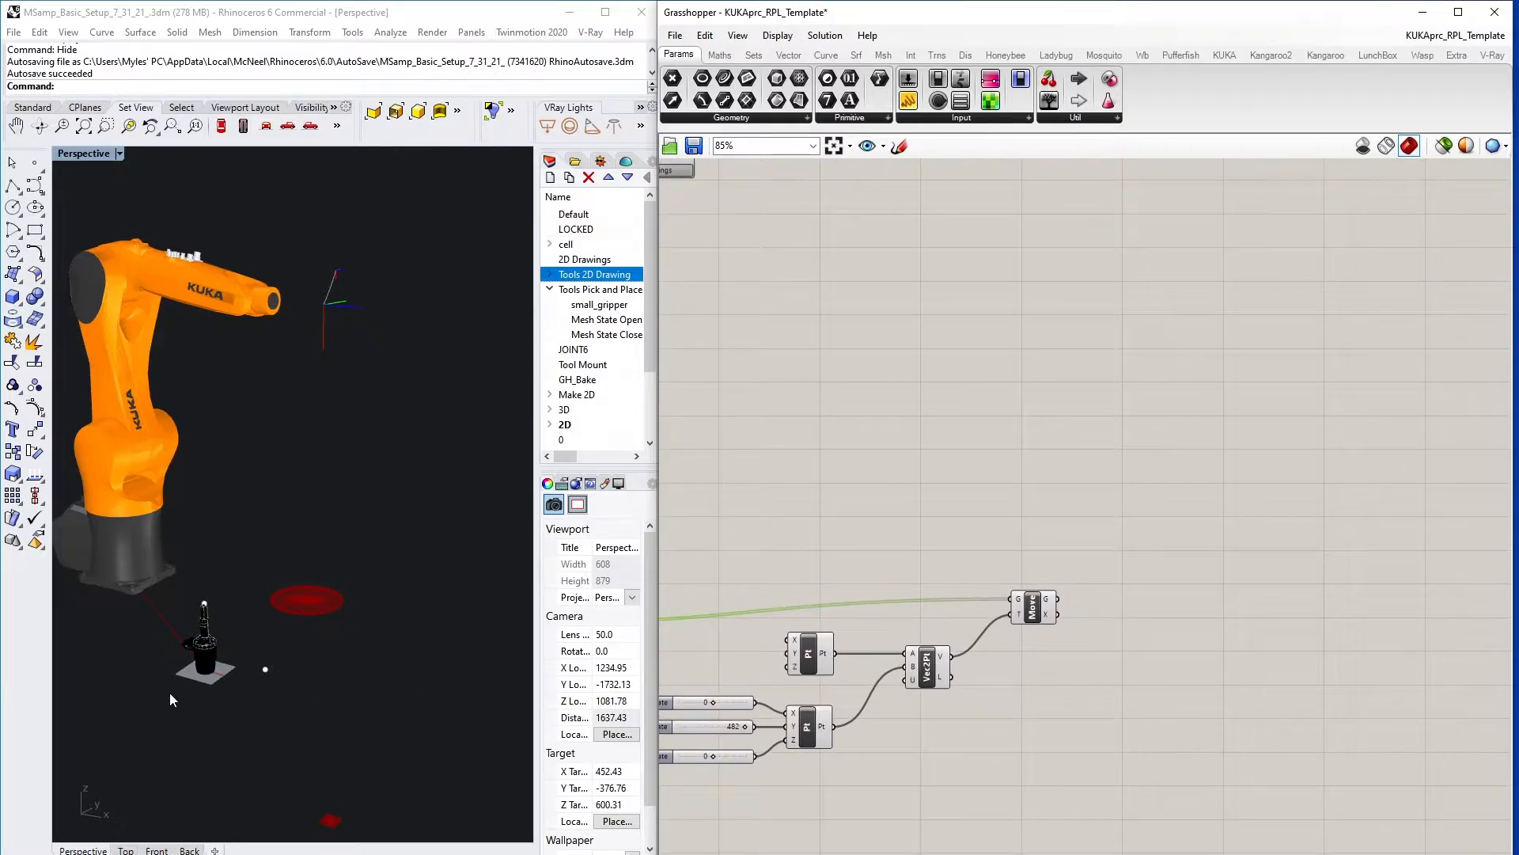
- Try the ring nearer the origin with the Y coordinate at 15 and the X coordinate at 102
{"action": "scroll", "coordinate": [1013, 654], "scroll_direction": "up", "scroll_amount": 2}
{"action": "right_click_drag", "start_coordinate": [1005, 662], "coordinate": [1112, 680]}
{"action": "scroll", "coordinate": [1082, 648], "scroll_direction": "up", "scroll_amount": 2}
{"action": "scroll", "coordinate": [1083, 647], "scroll_direction": "down", "scroll_amount": 2}
{"action": "scroll", "coordinate": [895, 713], "scroll_direction": "up", "scroll_amount": 3}
{"action": "left_click_drag", "start_coordinate": [909, 742], "coordinate": [886, 781]}
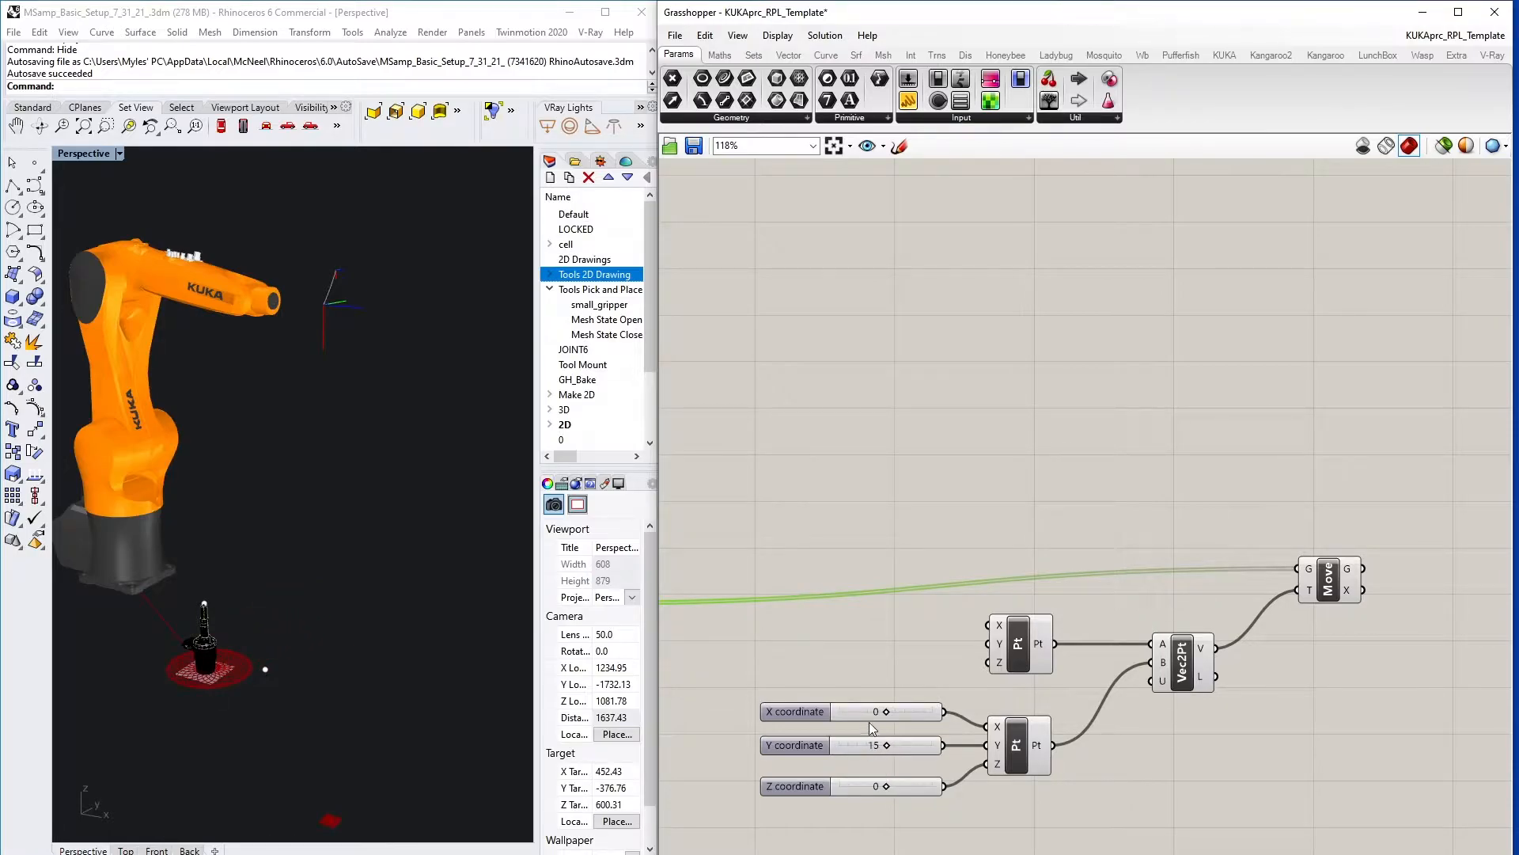
{"action": "mouse_move", "coordinate": [888, 715]}
{"action": "left_mouse_down"}
{"action": "mouse_move", "coordinate": [862, 714]}
{"action": "mouse_move", "coordinate": [892, 734]}
{"action": "left_mouse_up"}
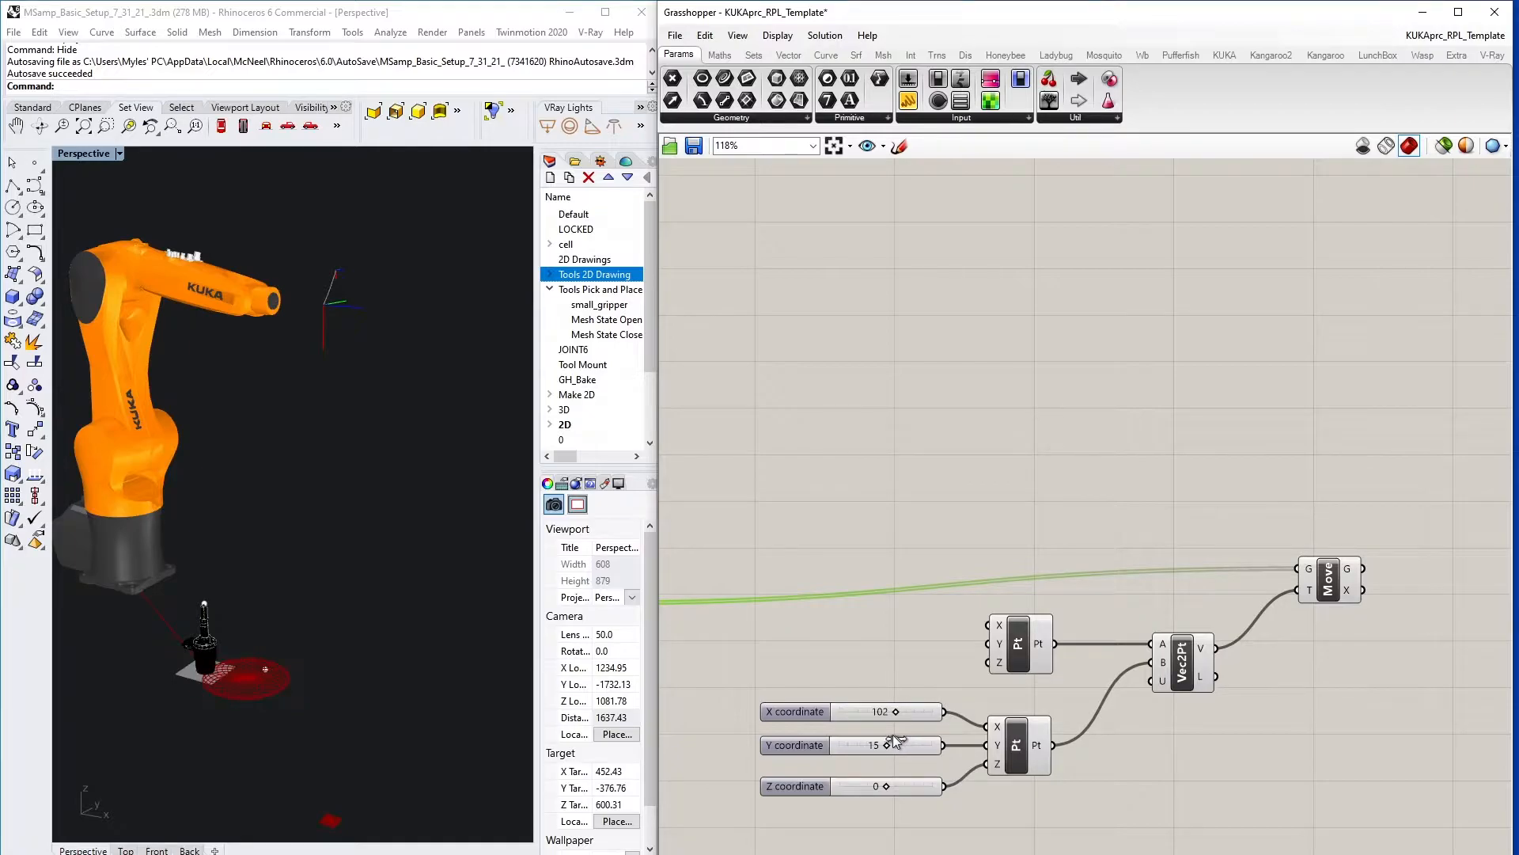
- Set the ring's X coordinate to 85, Y coordinate to 350 and Z coordinate to 110
{"action": "double_click", "coordinate": [873, 711]}
{"action": "type", "text": "85"}
{"action": "key", "text": "Return"}
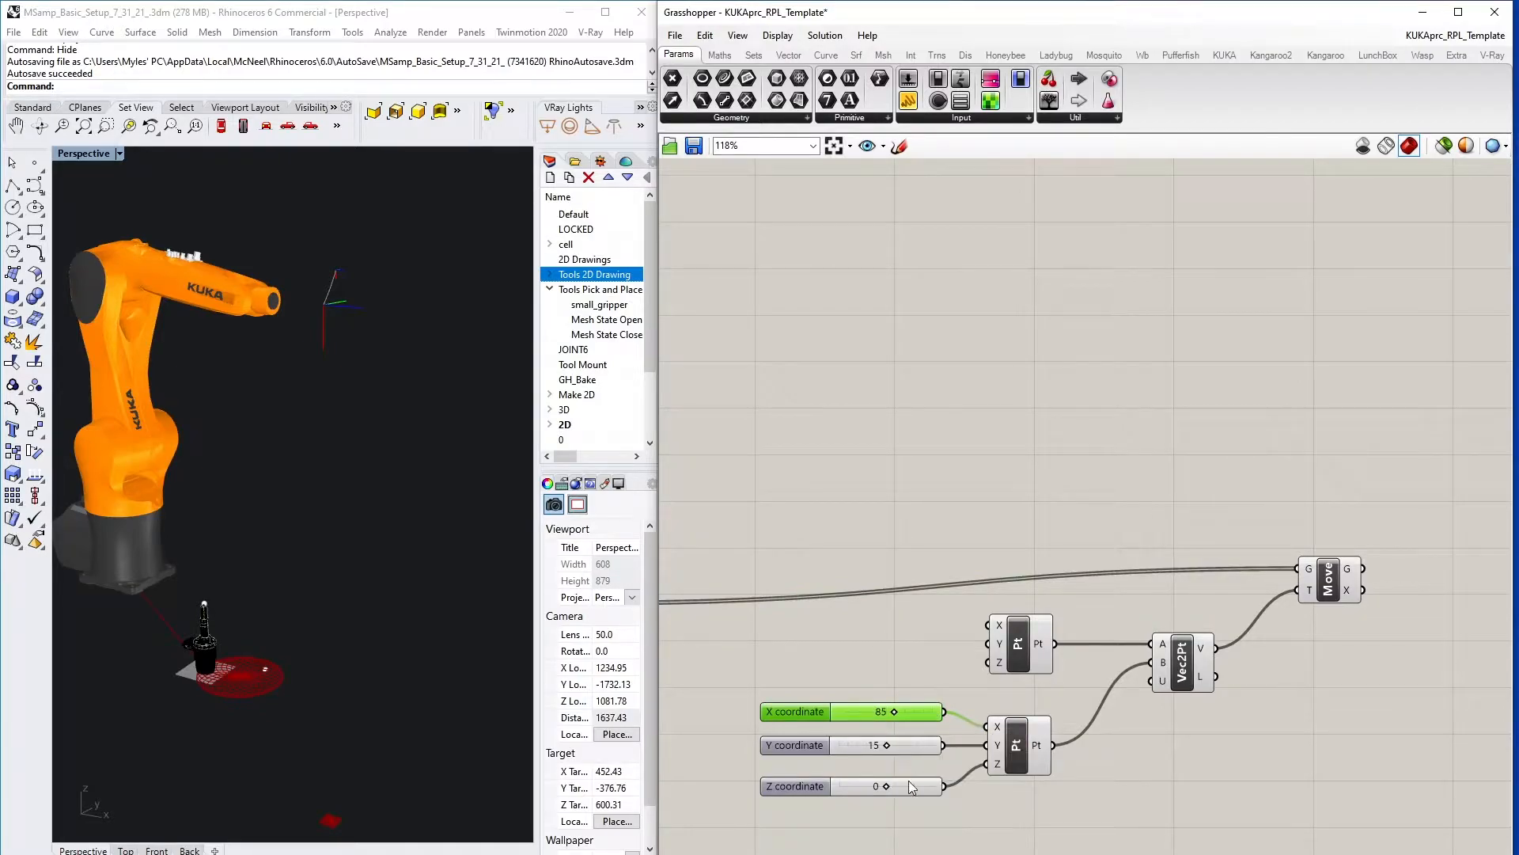
{"action": "double_click", "coordinate": [887, 745]}
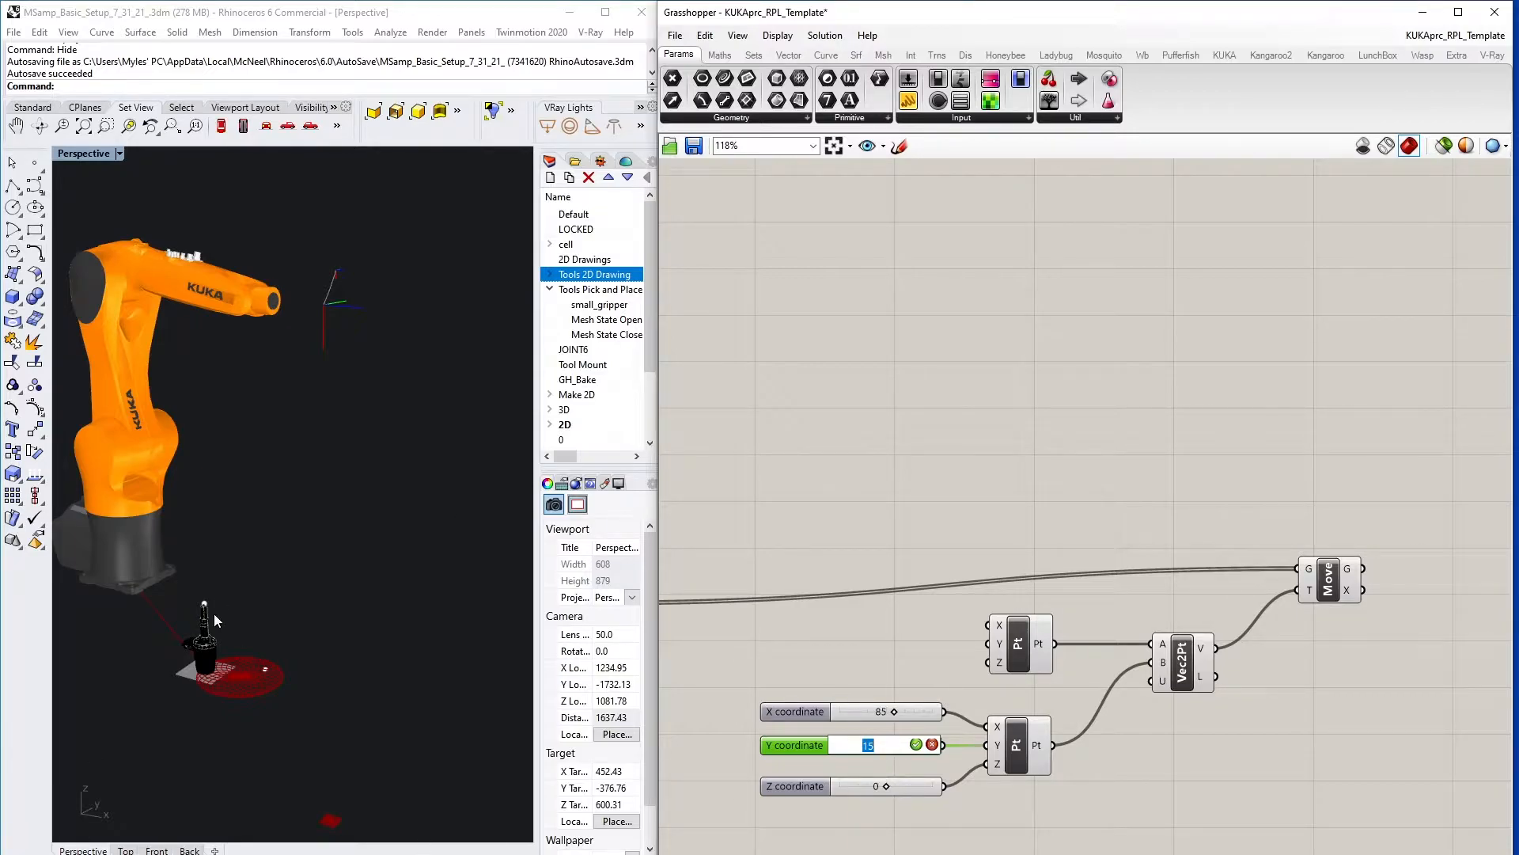
{"action": "type", "text": "350"}
{"action": "key", "text": "Return"}
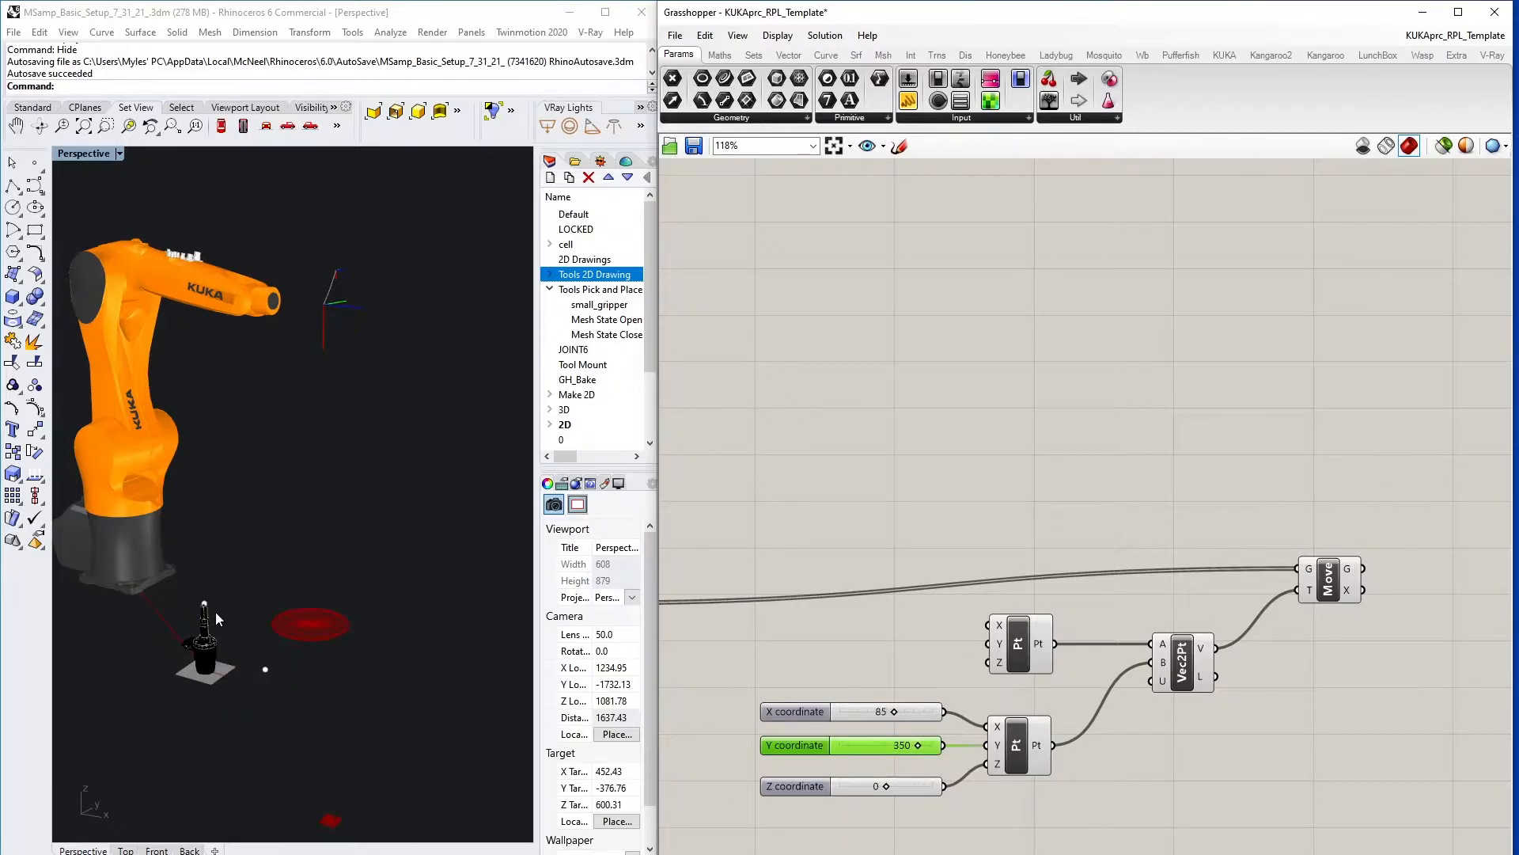
{"action": "double_click", "coordinate": [874, 788]}
{"action": "type", "text": "110"}
{"action": "key", "text": "Return"}
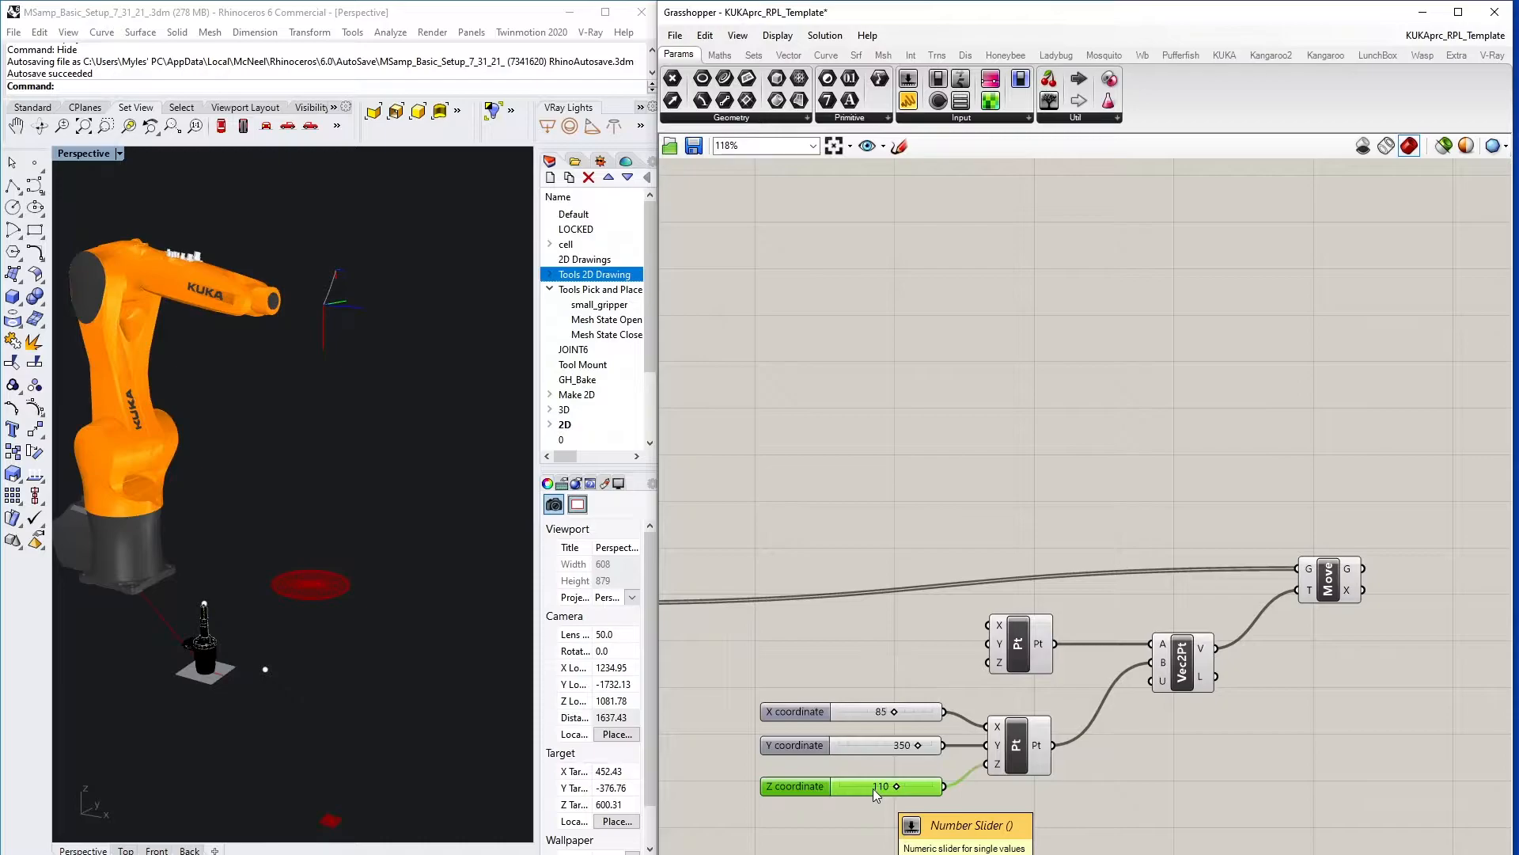
{"action": "right_click_drag", "start_coordinate": [366, 608], "coordinate": [372, 605]}
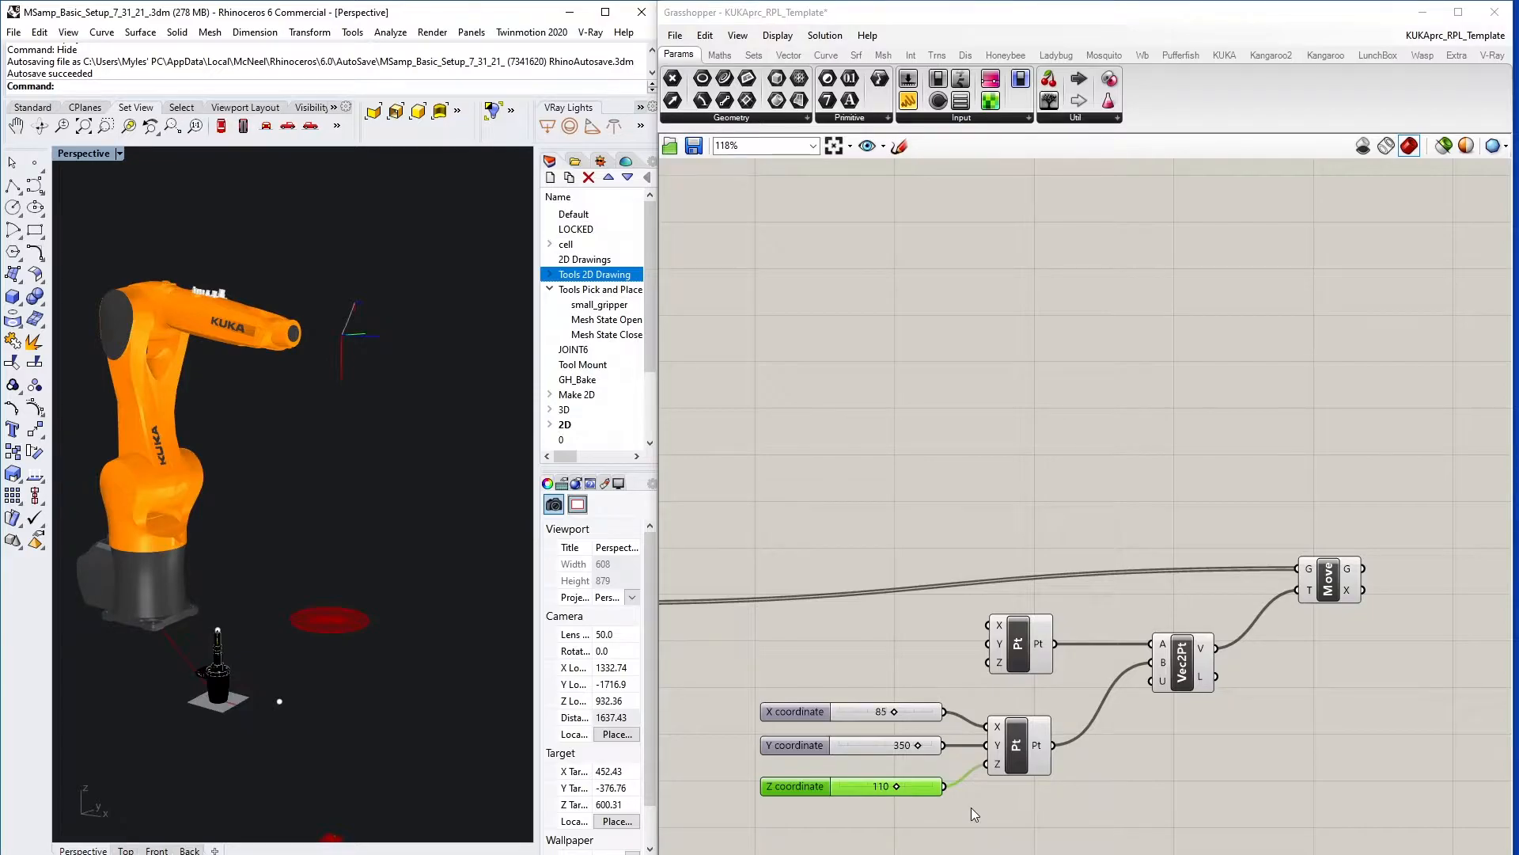
- Group the coordinate sliders, both Construct Points, Vector 2Pt and Move, and name the group PARAMETRIC_MOVE
{"action": "scroll", "coordinate": [1024, 623], "scroll_direction": "down", "scroll_amount": 3}
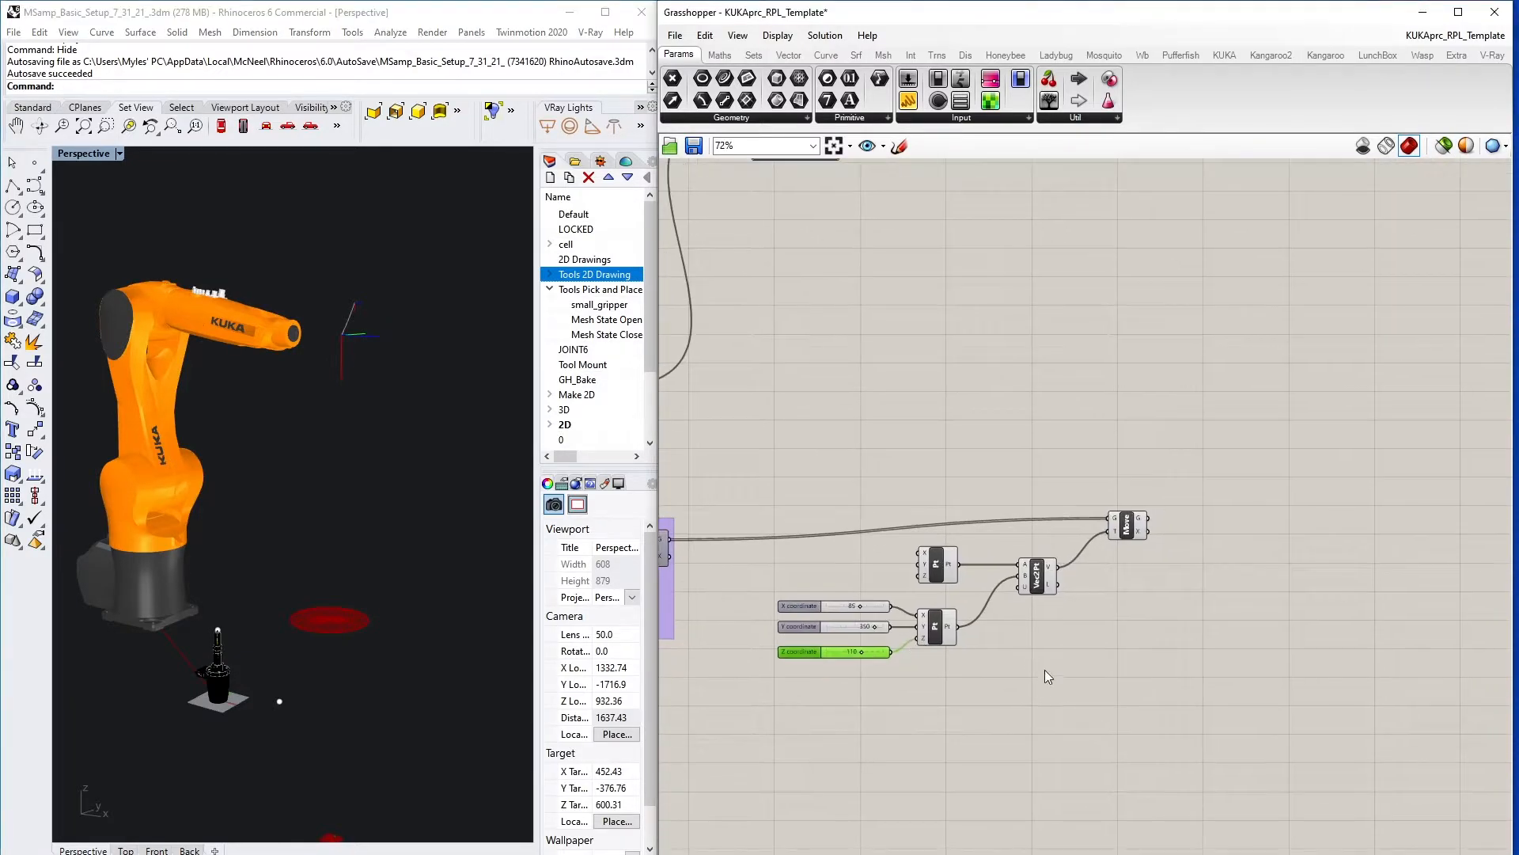
{"action": "scroll", "coordinate": [958, 623], "scroll_direction": "down", "scroll_amount": 3}
{"action": "left_click", "coordinate": [1091, 608]}
{"action": "left_click_drag", "start_coordinate": [1089, 605], "coordinate": [1087, 606]}
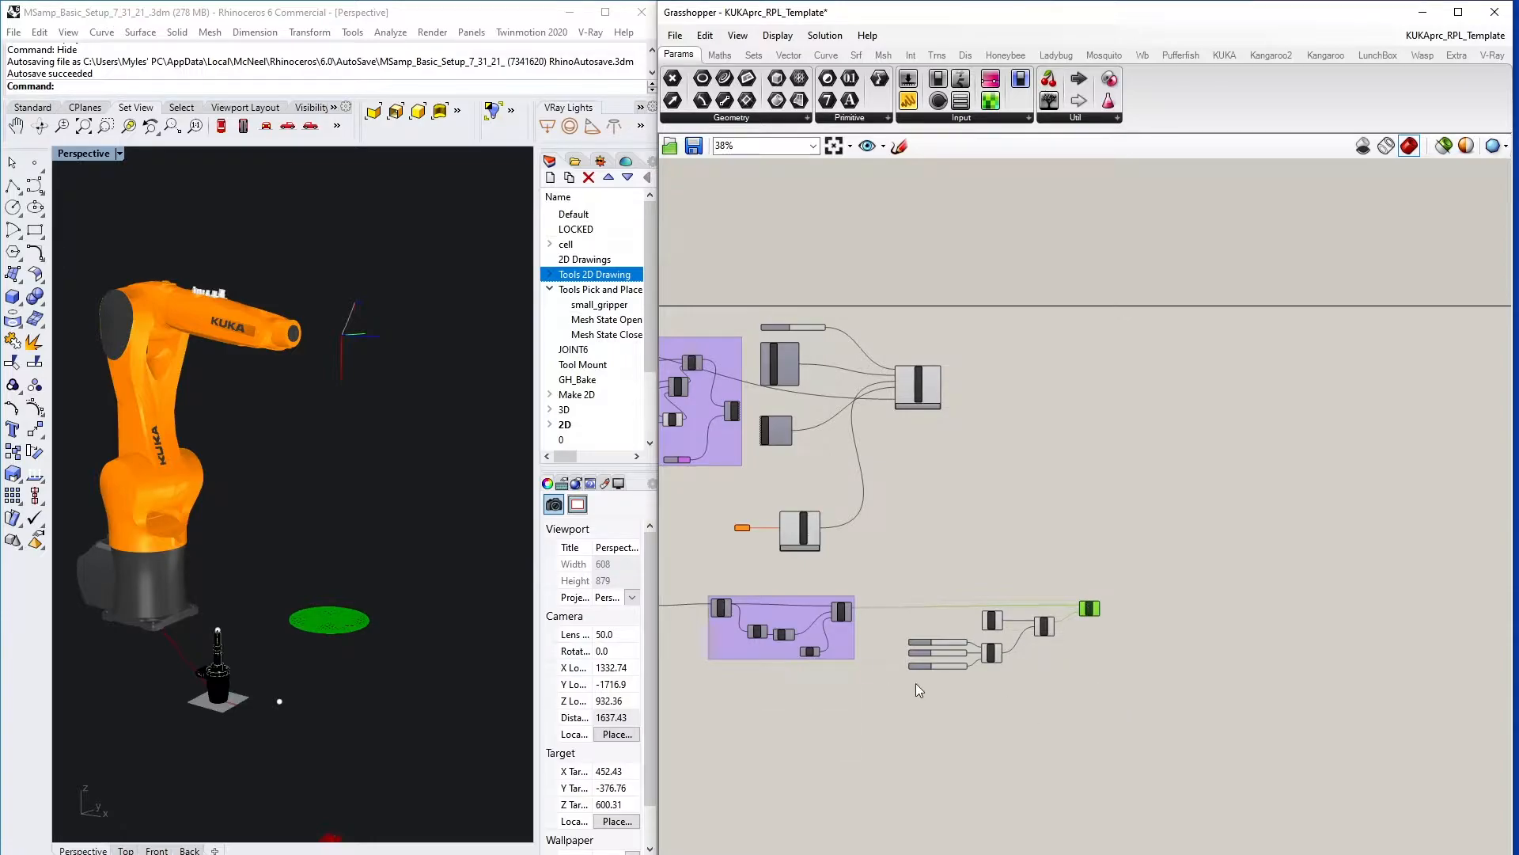
{"action": "left_click_drag", "start_coordinate": [1143, 725], "coordinate": [908, 574]}
{"action": "middle_click", "coordinate": [946, 622]}
{"action": "left_click", "coordinate": [948, 574]}
{"action": "right_click", "coordinate": [953, 610]}
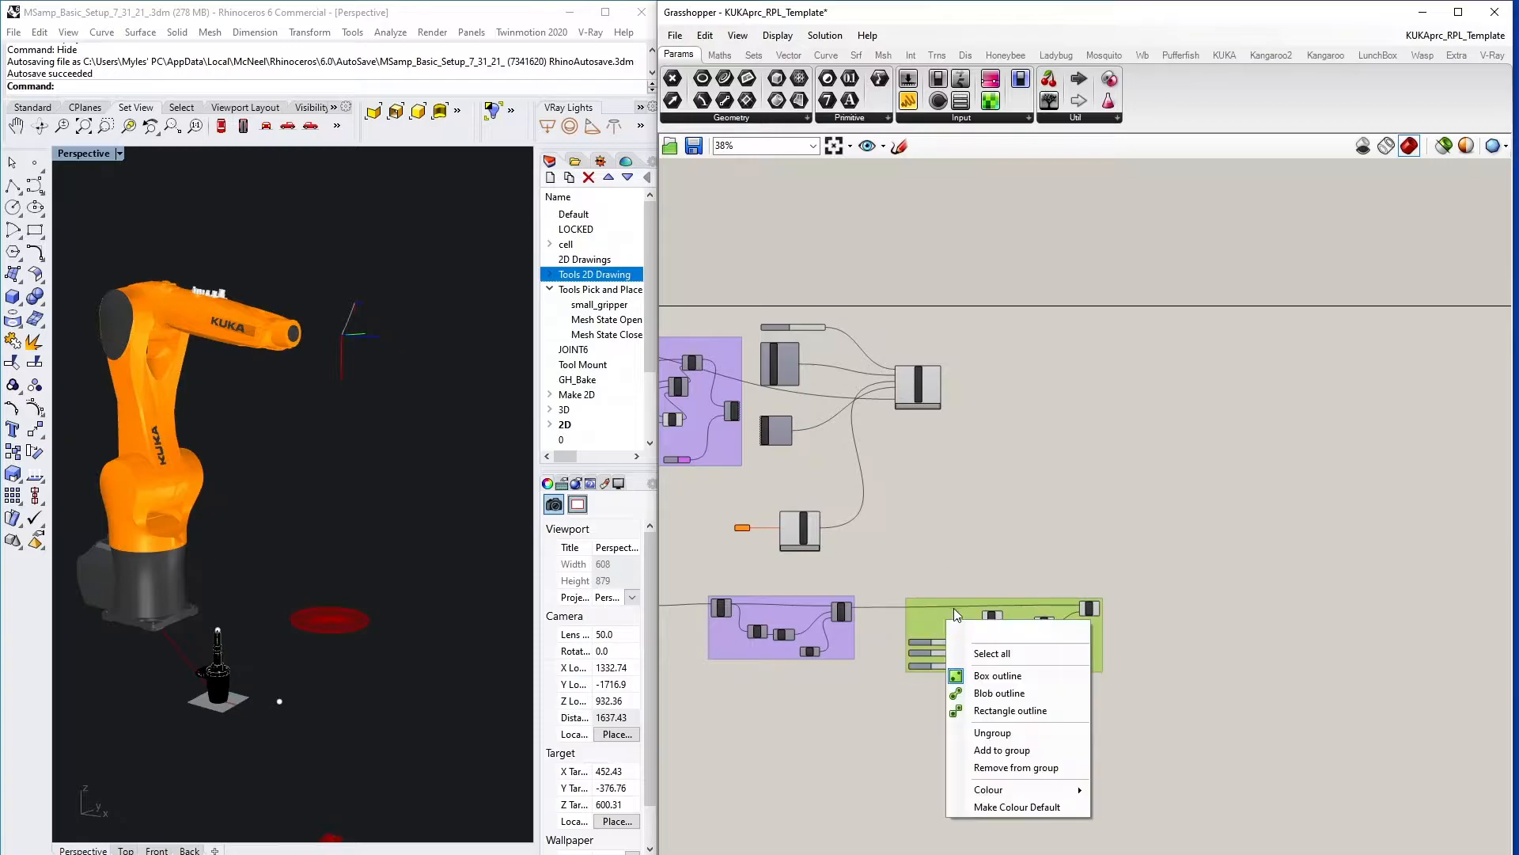
{"action": "type", "text": "PARA"}
{"action": "type", "text": "METRIC"}
{"action": "type", "text": "_MOVE"}
{"action": "key", "text": "Return"}
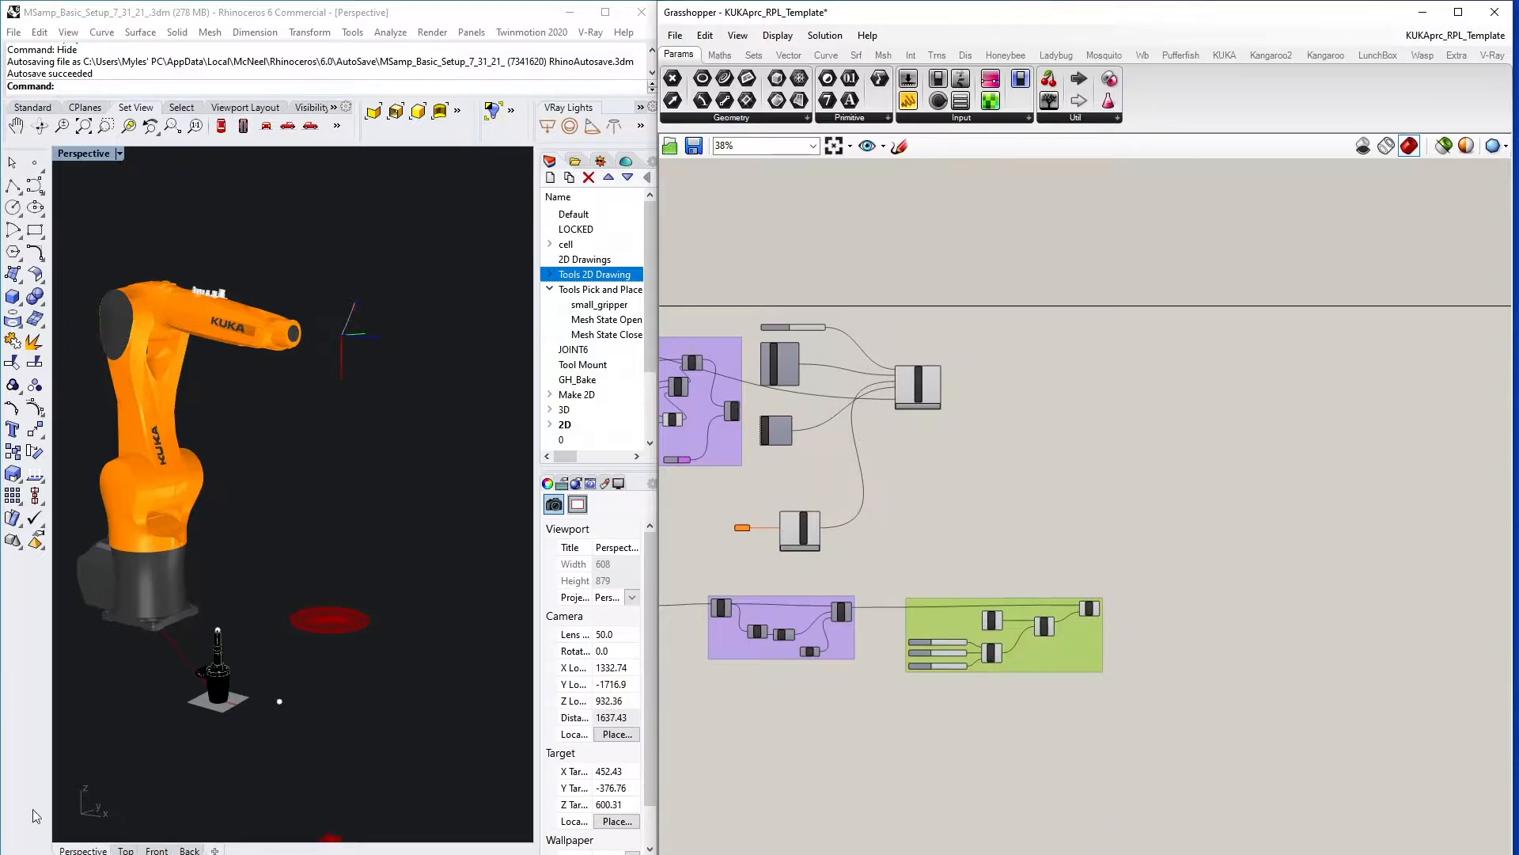
{"action": "left_click", "coordinate": [339, 391]}
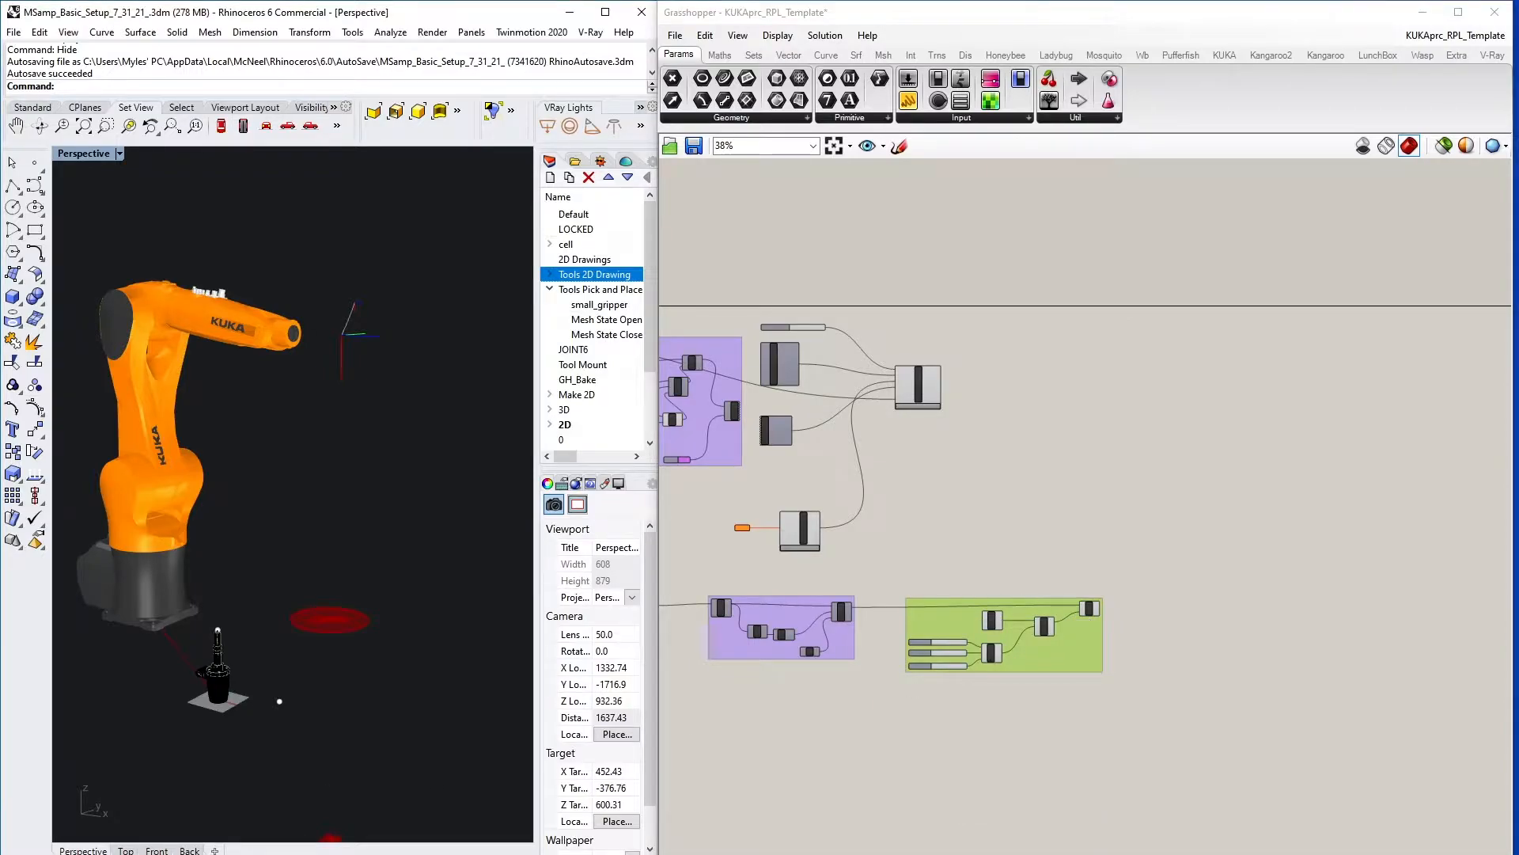
- Review the PARAMETRIC_MOVE, PROJECT TO WORLD ORIGIN and PARAMETRIC GEOMETRY groups in the definition
{"action": "scroll", "coordinate": [1119, 620], "scroll_direction": "up", "scroll_amount": 3}
{"action": "right_click_drag", "start_coordinate": [1109, 631], "coordinate": [1374, 627]}
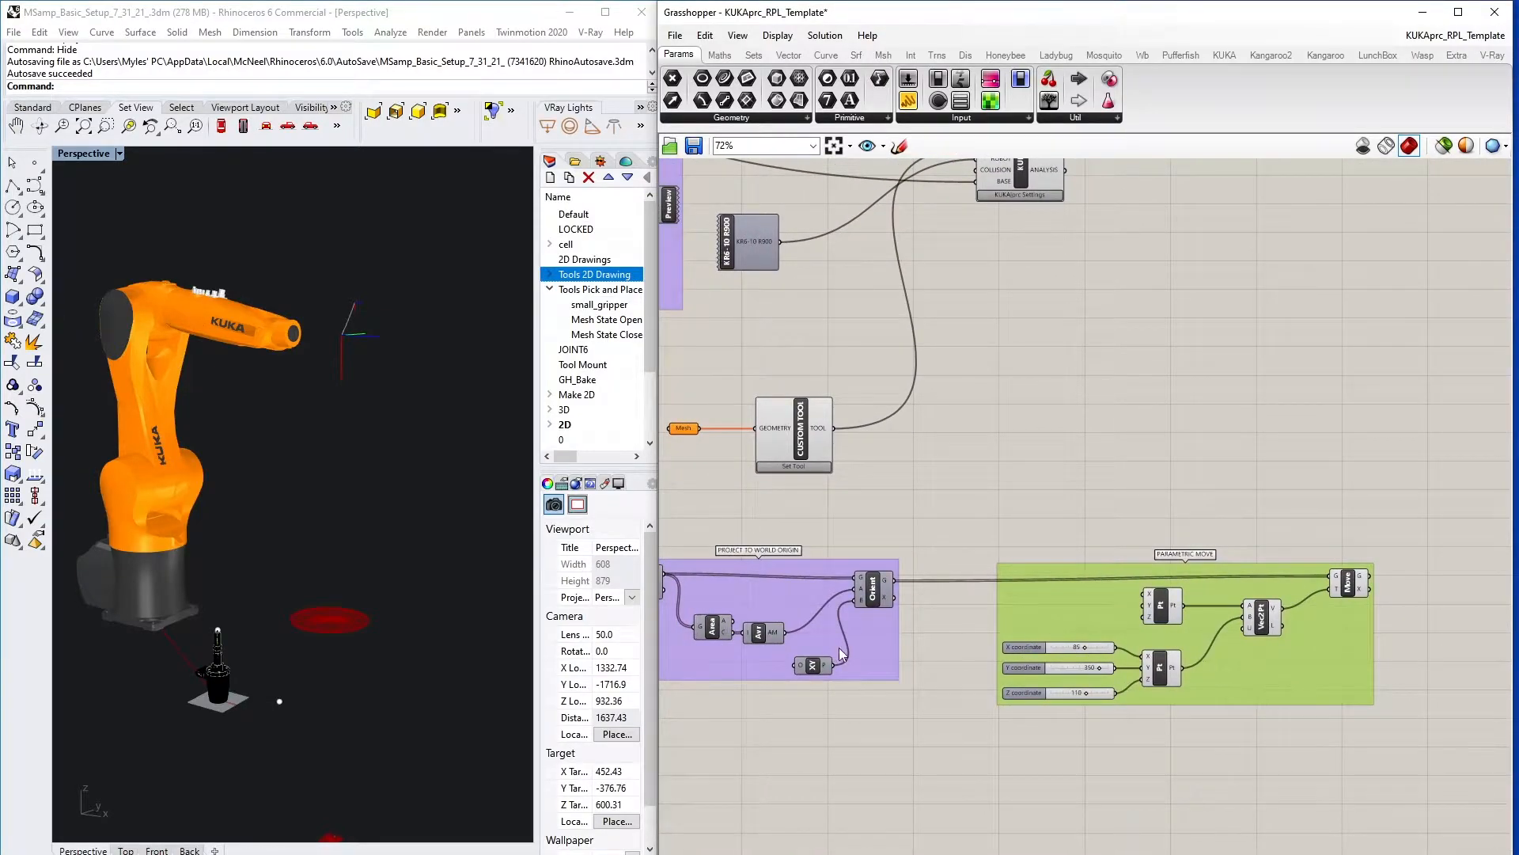
{"action": "right_click_drag", "start_coordinate": [800, 638], "coordinate": [1062, 609]}
{"action": "scroll", "coordinate": [1040, 601], "scroll_direction": "up", "scroll_amount": 3}
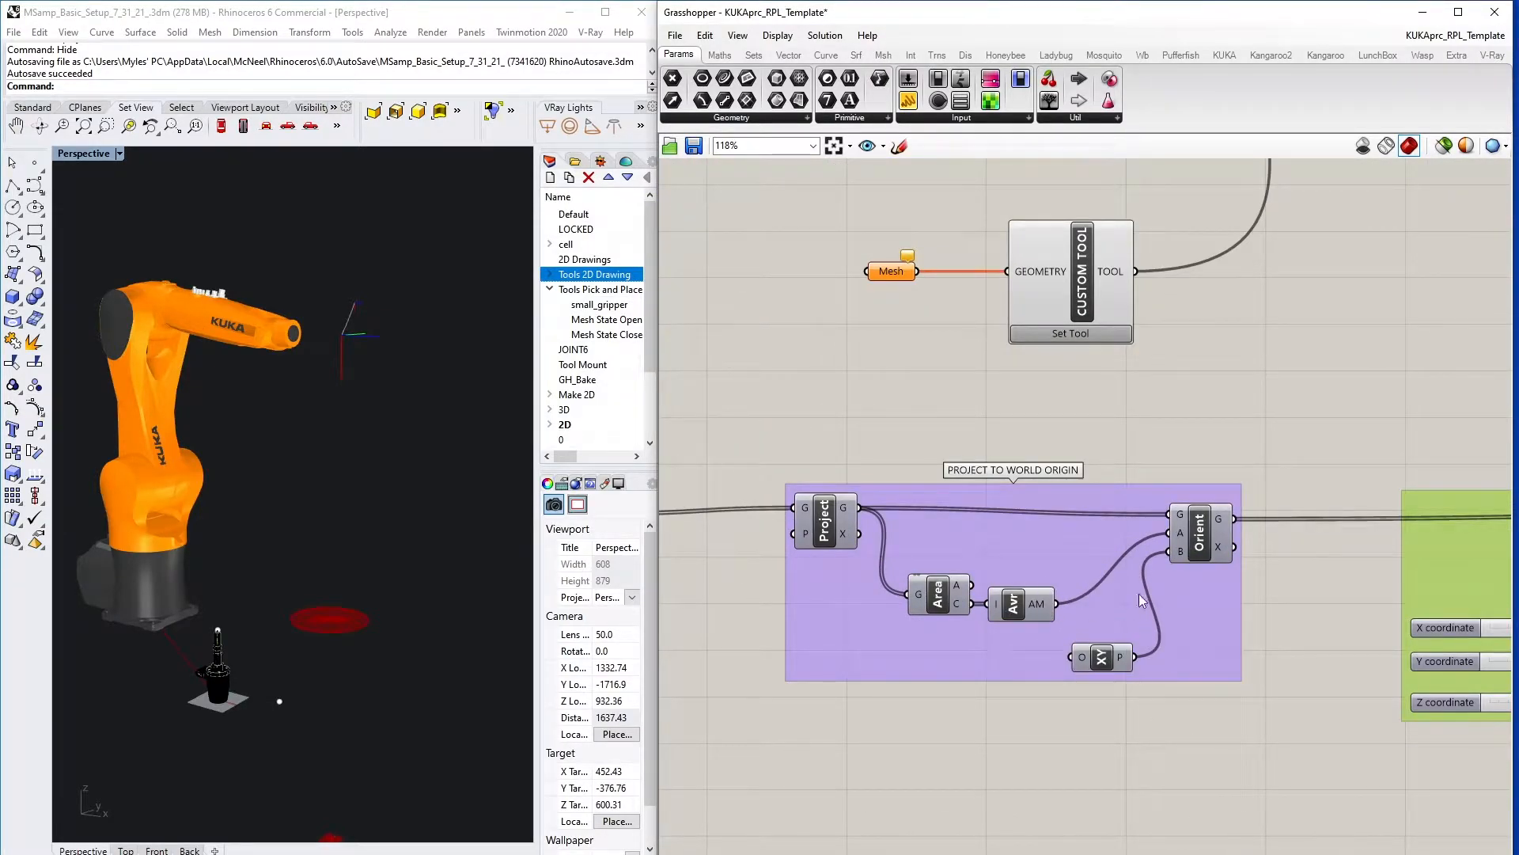
{"action": "scroll", "coordinate": [1024, 612], "scroll_direction": "down", "scroll_amount": 5}
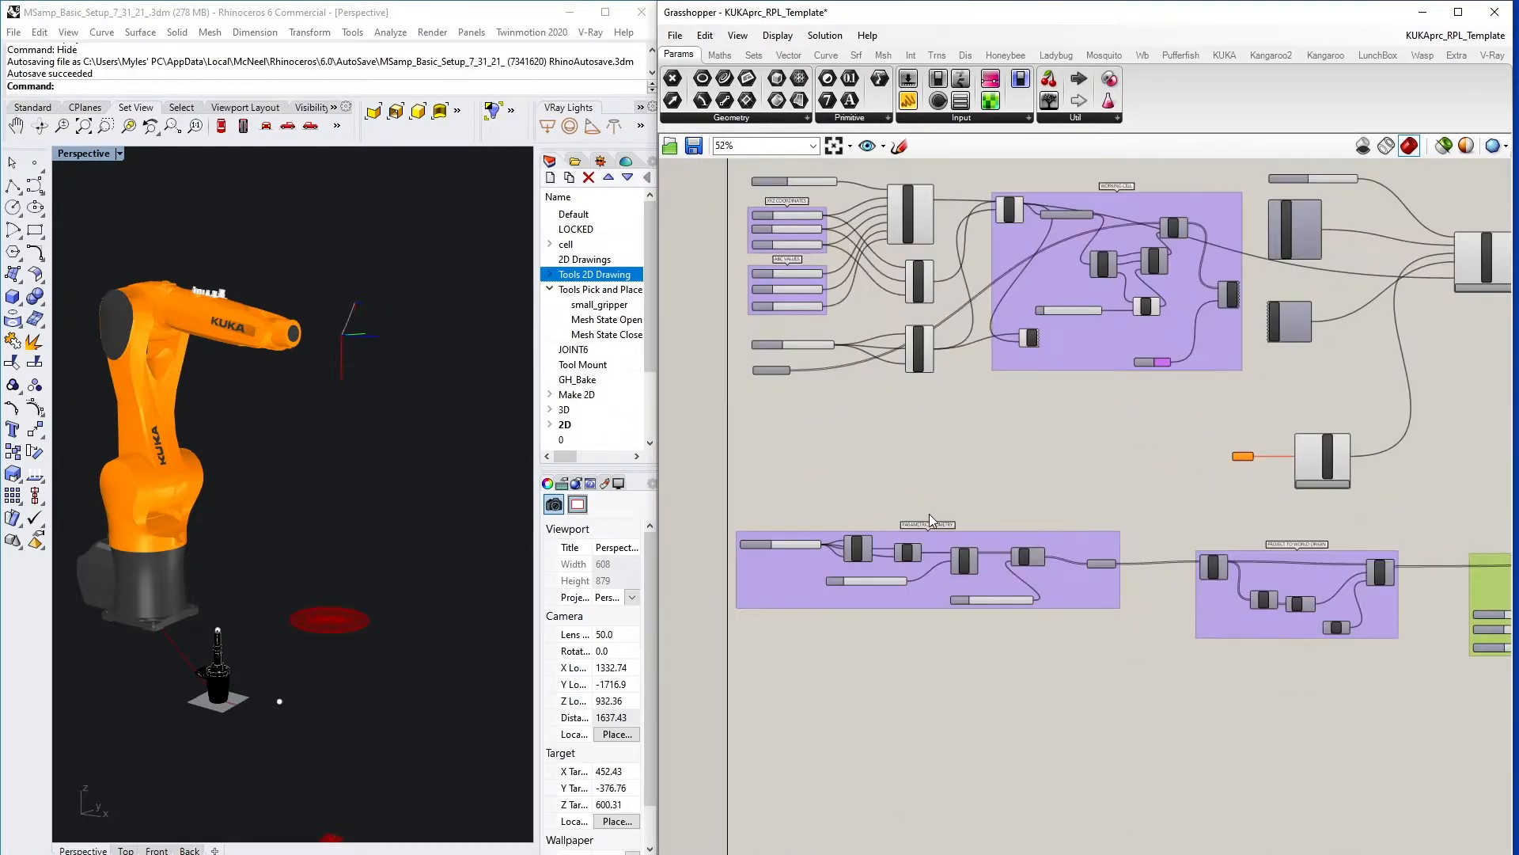
{"action": "scroll", "coordinate": [910, 546], "scroll_direction": "up", "scroll_amount": 2}
{"action": "scroll", "coordinate": [965, 590], "scroll_direction": "up", "scroll_amount": 1}
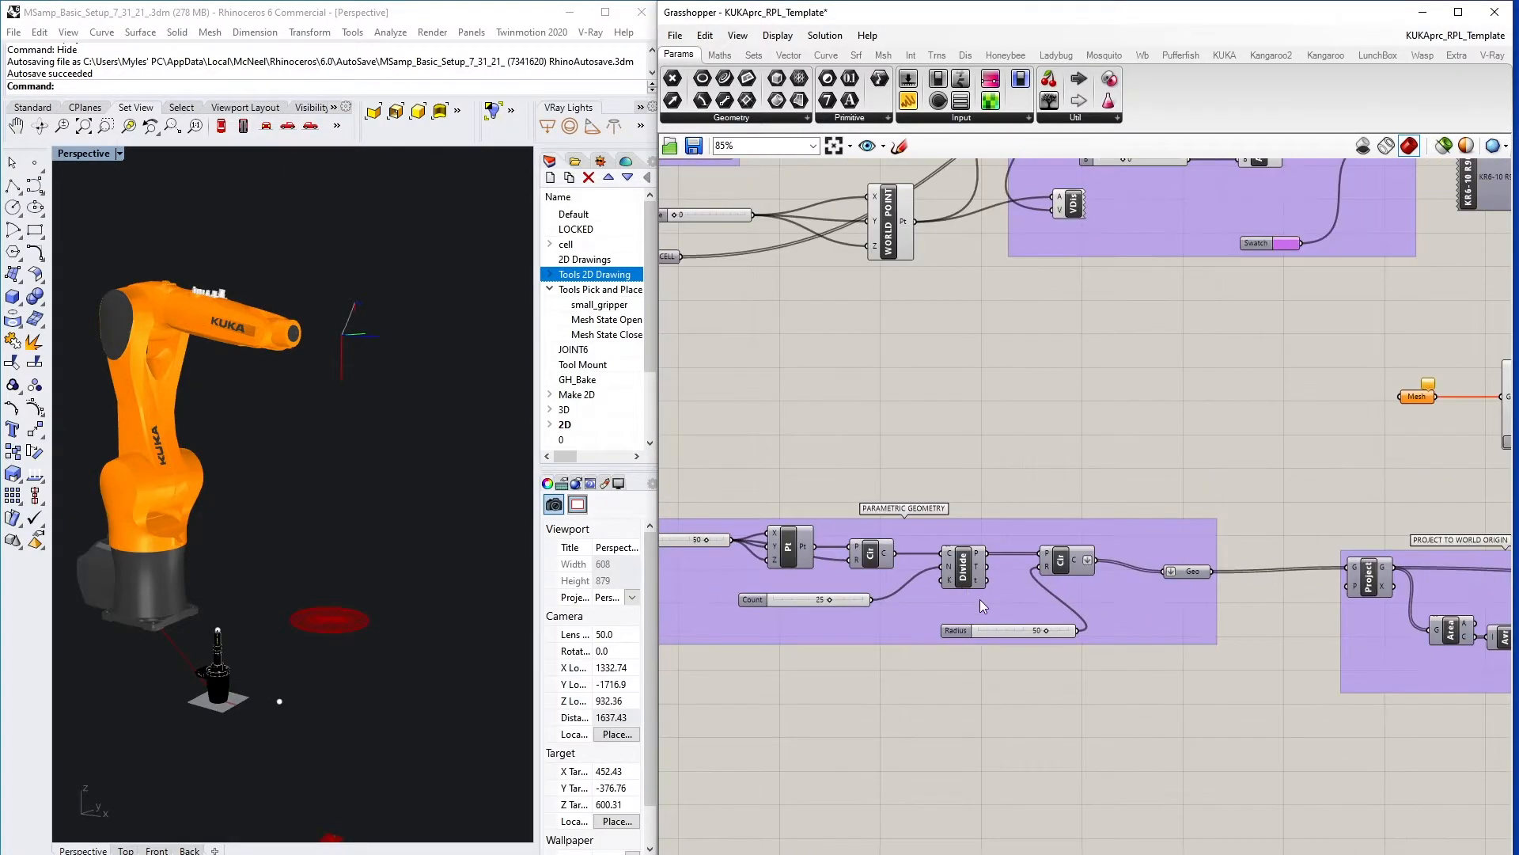
{"action": "scroll", "coordinate": [1094, 611], "scroll_direction": "down", "scroll_amount": 6}
- Add a Curve To Polyline component in the empty canvas area beyond the PARAMETRIC_MOVE group
{"action": "right_click_drag", "start_coordinate": [1400, 657], "coordinate": [997, 595]}
{"action": "scroll", "coordinate": [1151, 609], "scroll_direction": "up", "scroll_amount": 4}
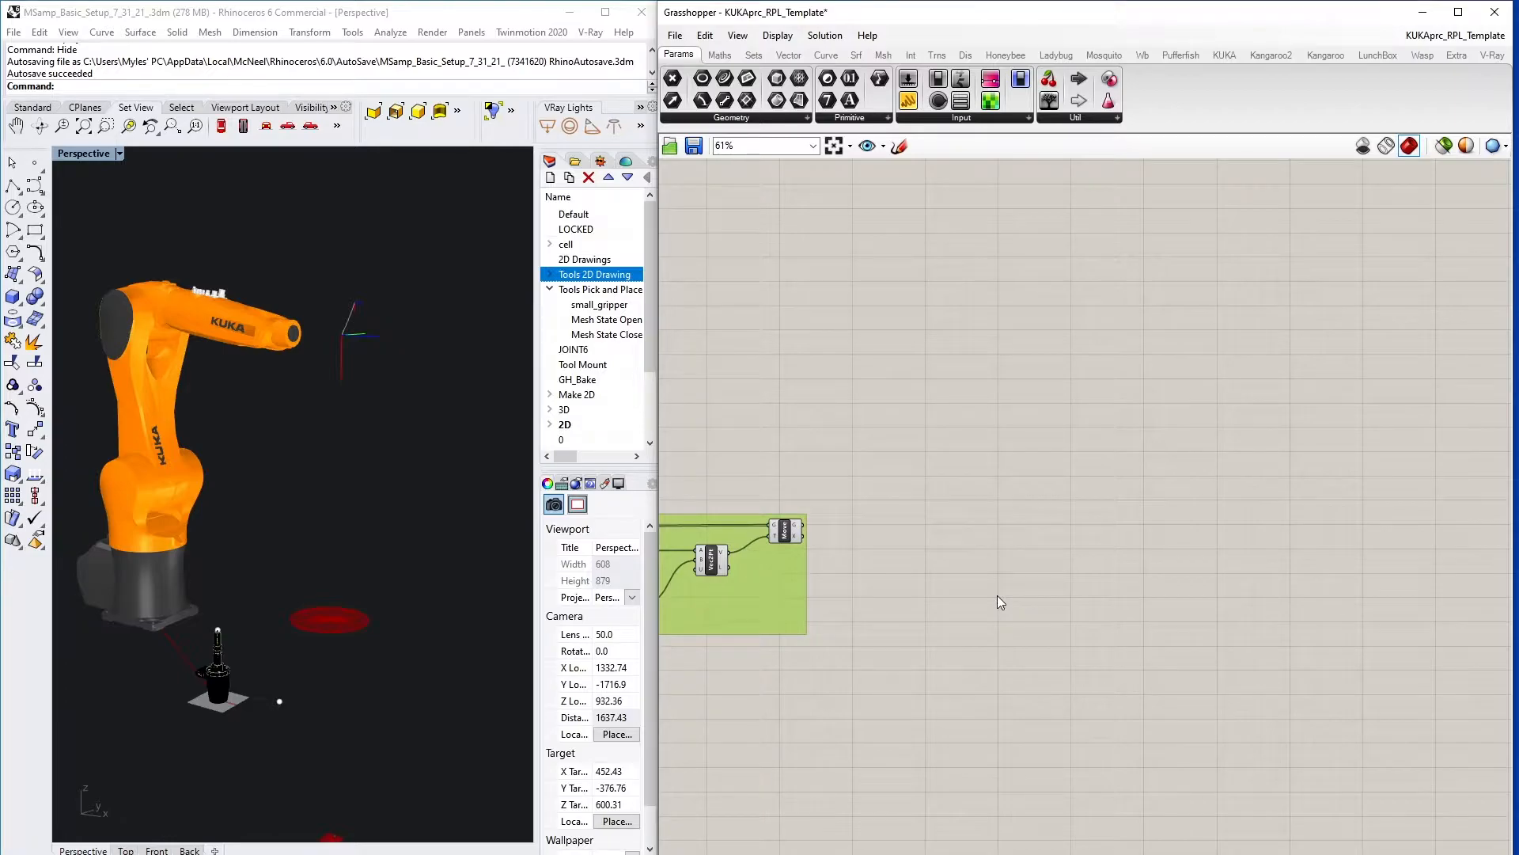
{"action": "double_click", "coordinate": [997, 595]}
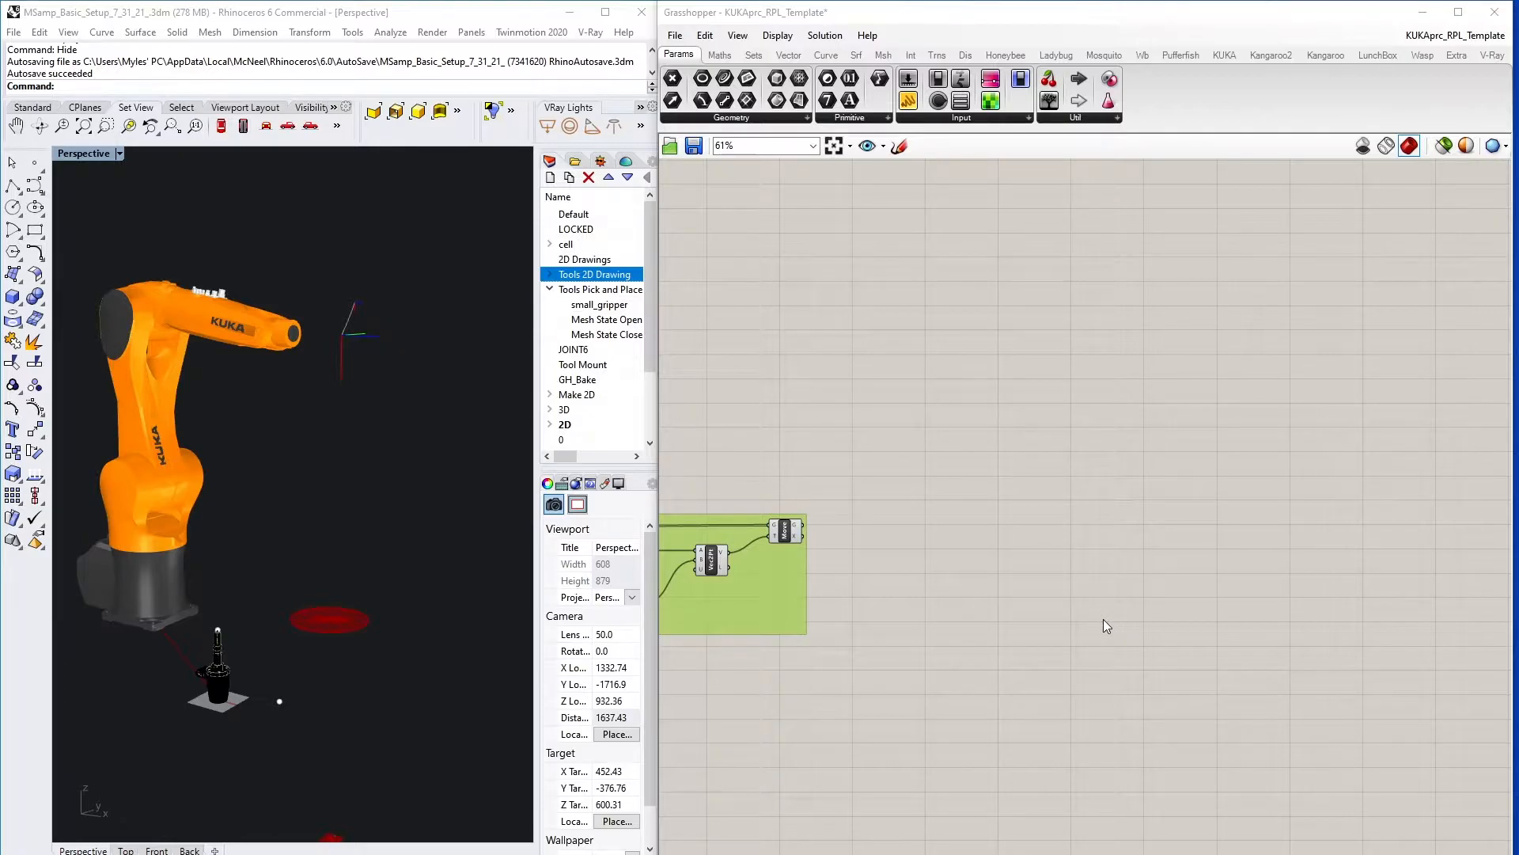
{"action": "double_click", "coordinate": [932, 576]}
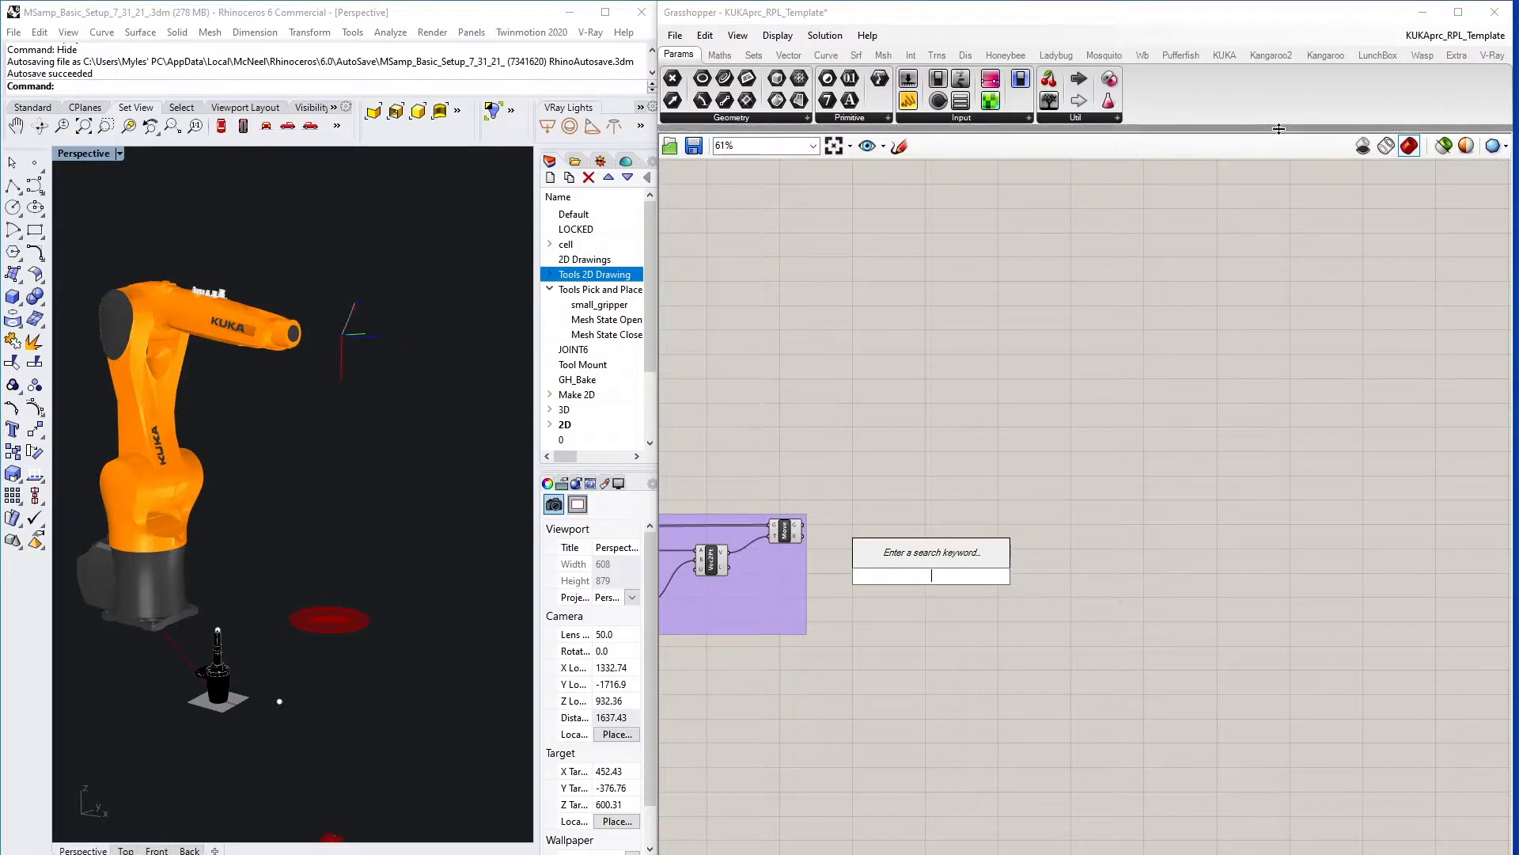
{"action": "type", "text": "topolu"}
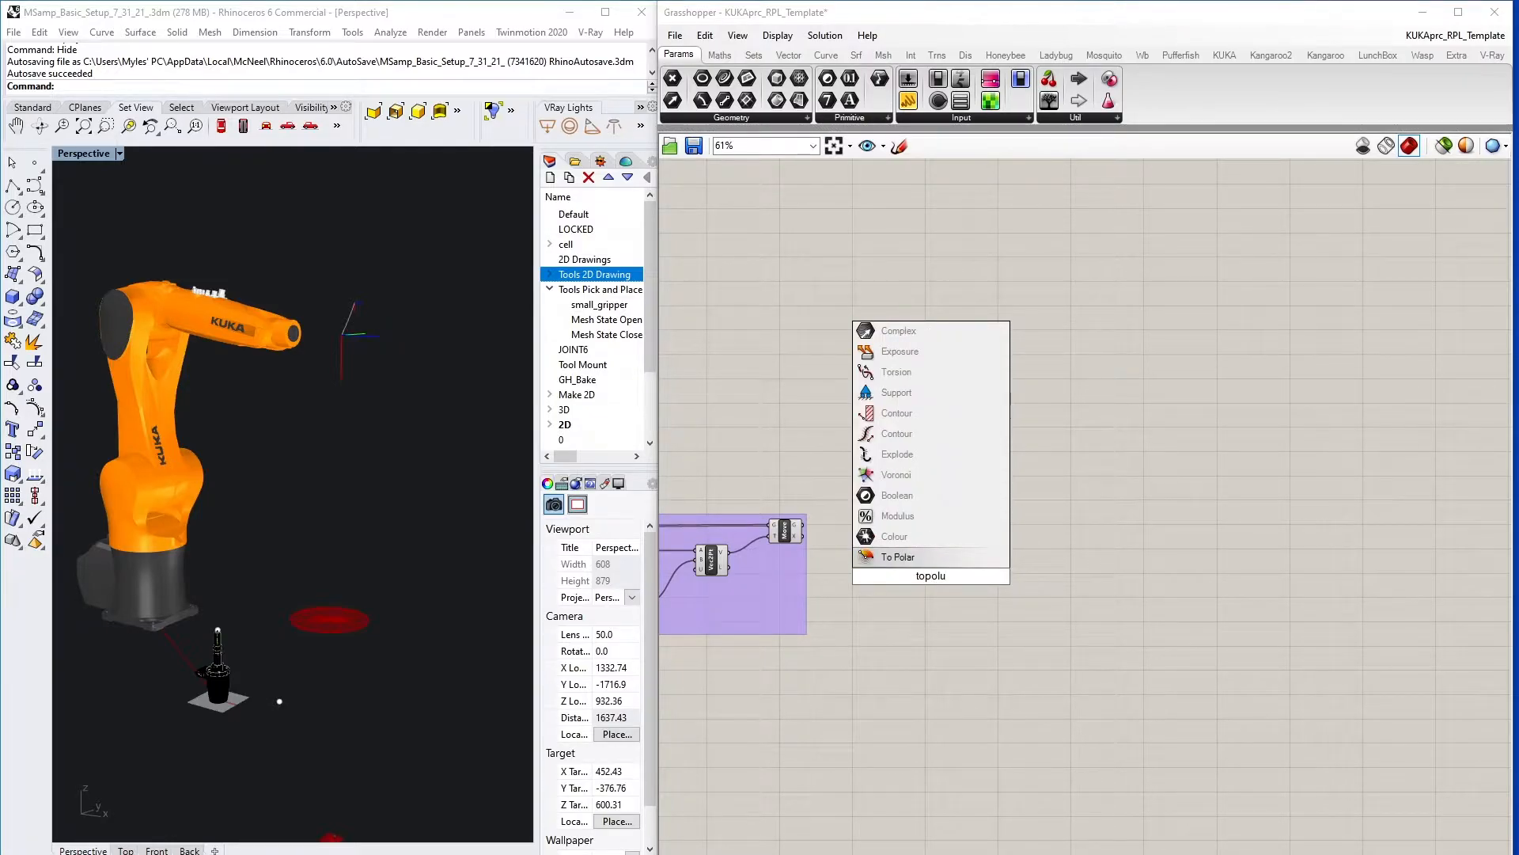
{"action": "key", "text": "BackSpace"}
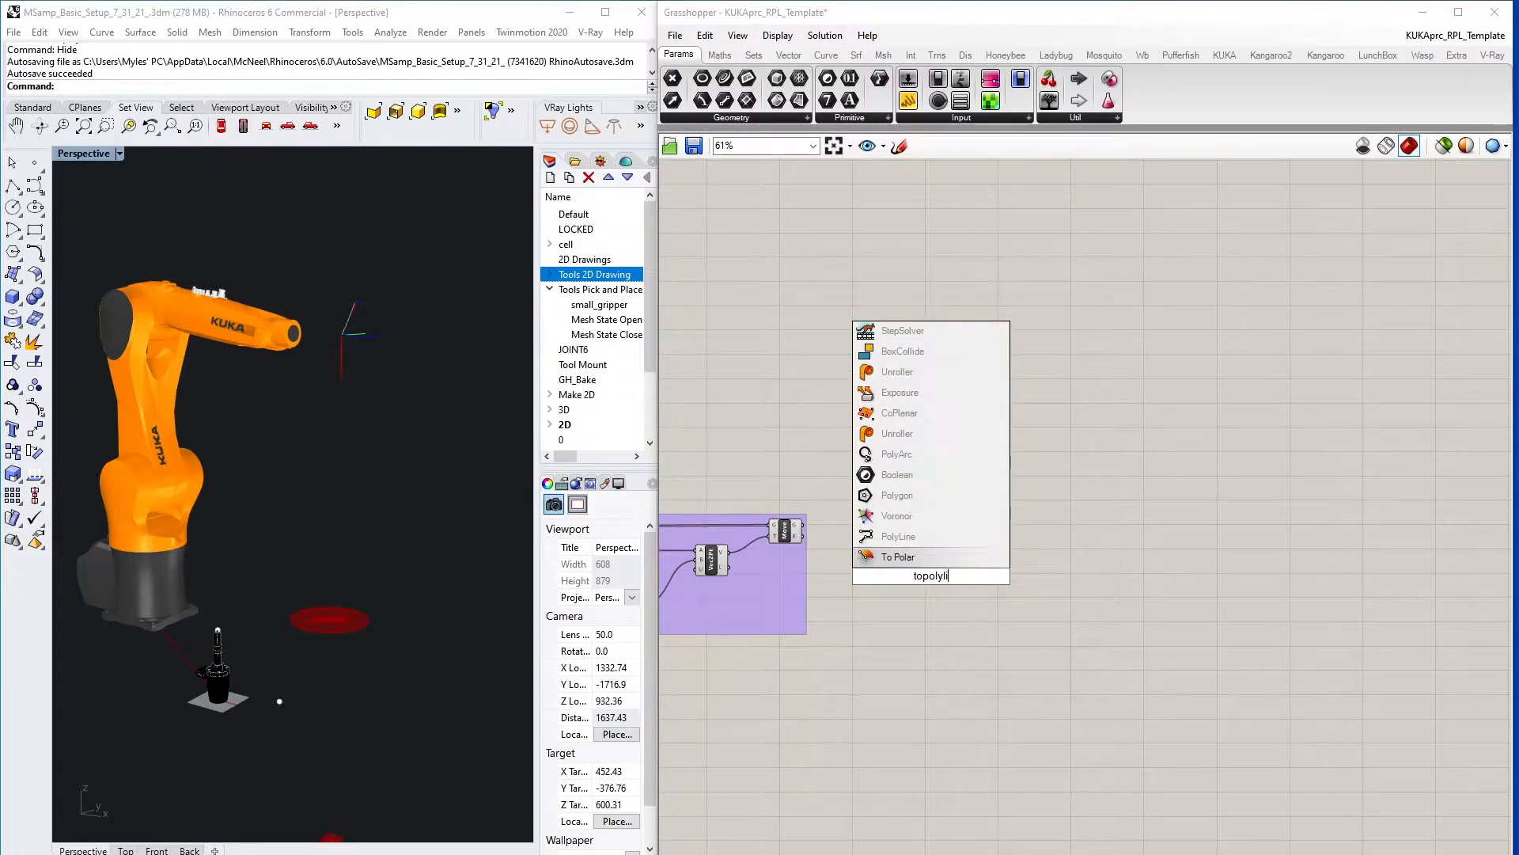
{"action": "type", "text": "y"}
{"action": "key", "text": "BackSpace"}
{"action": "key", "text": "BackSpace"}
{"action": "key", "text": "BackSpace"}
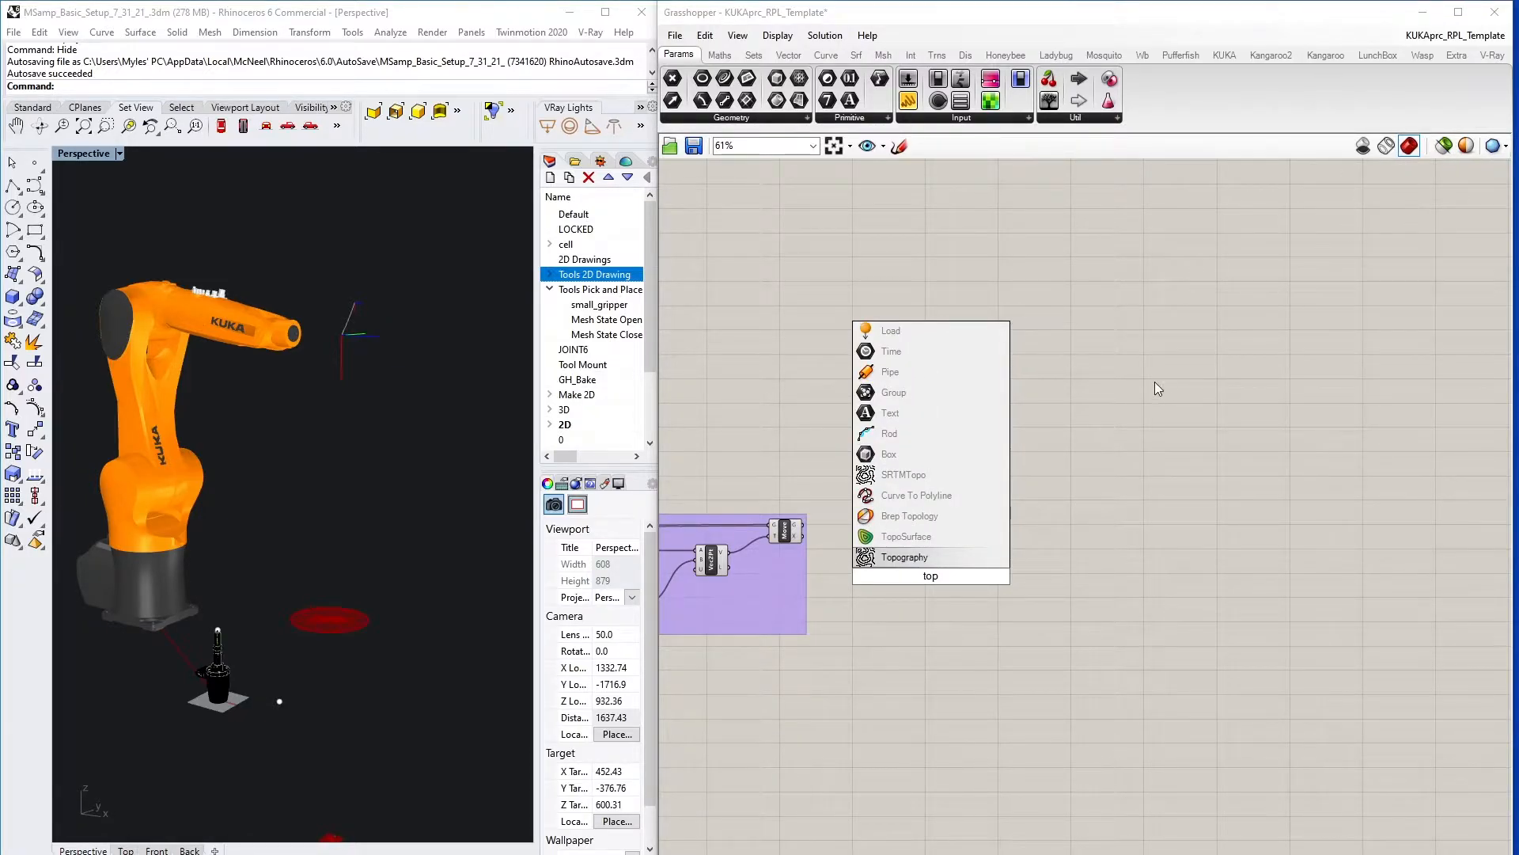
{"action": "left_click", "coordinate": [966, 493]}
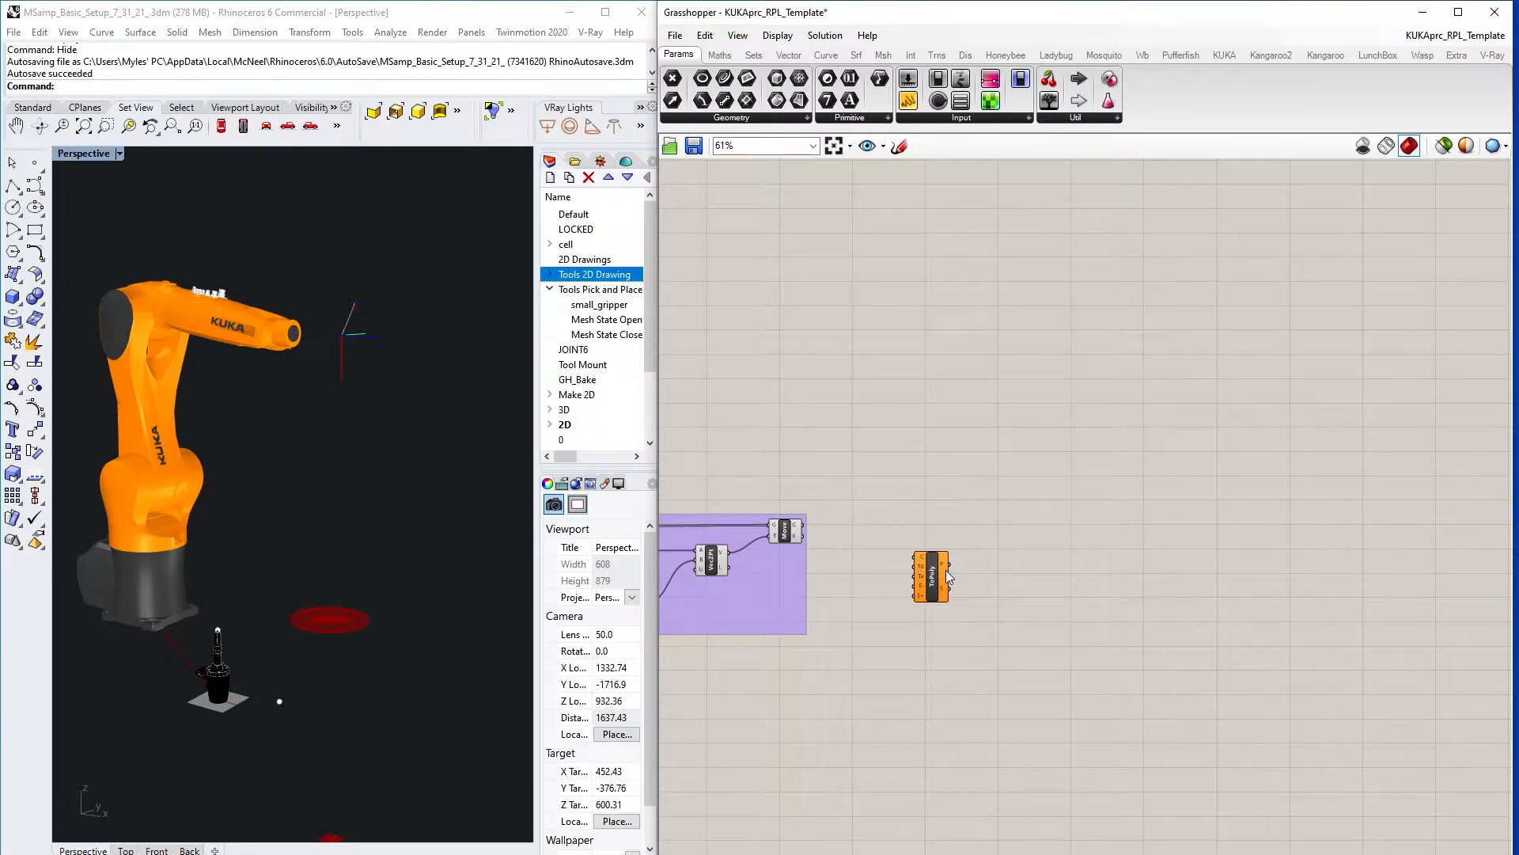
- Reposition the Curve To Polyline component and connect the Move geometry output to its curve input
{"action": "scroll", "coordinate": [947, 569], "scroll_direction": "up", "scroll_amount": 3}
{"action": "left_click_drag", "start_coordinate": [930, 573], "coordinate": [1005, 563]}
{"action": "left_click_drag", "start_coordinate": [715, 496], "coordinate": [971, 540]}
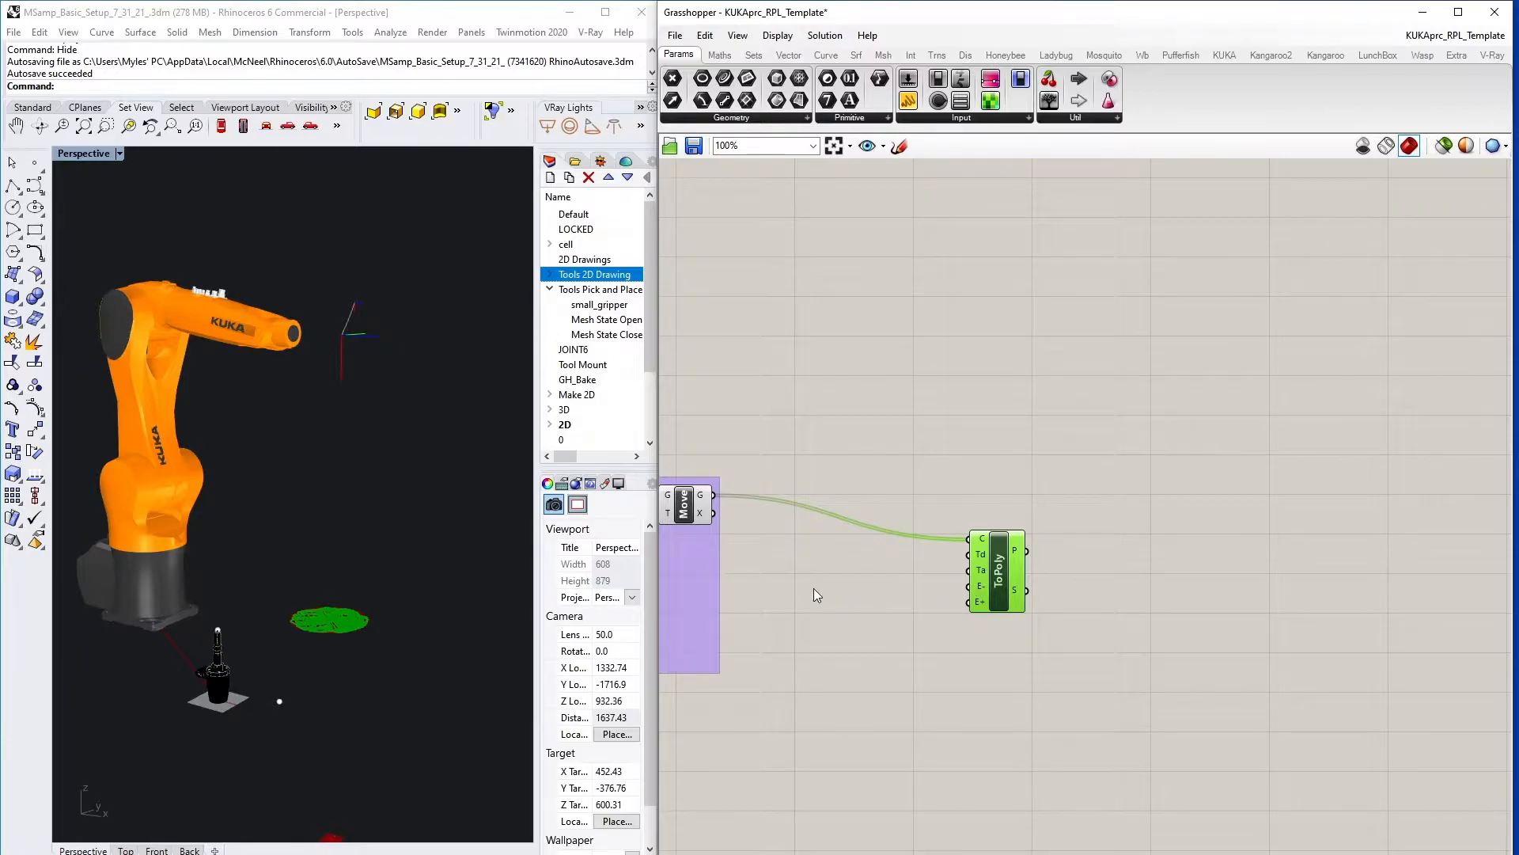
- Add a Number Slider and place it beside the Curve To Polyline component's inputs
{"action": "scroll", "coordinate": [930, 569], "scroll_direction": "up", "scroll_amount": 3}
{"action": "double_click", "coordinate": [922, 566]}
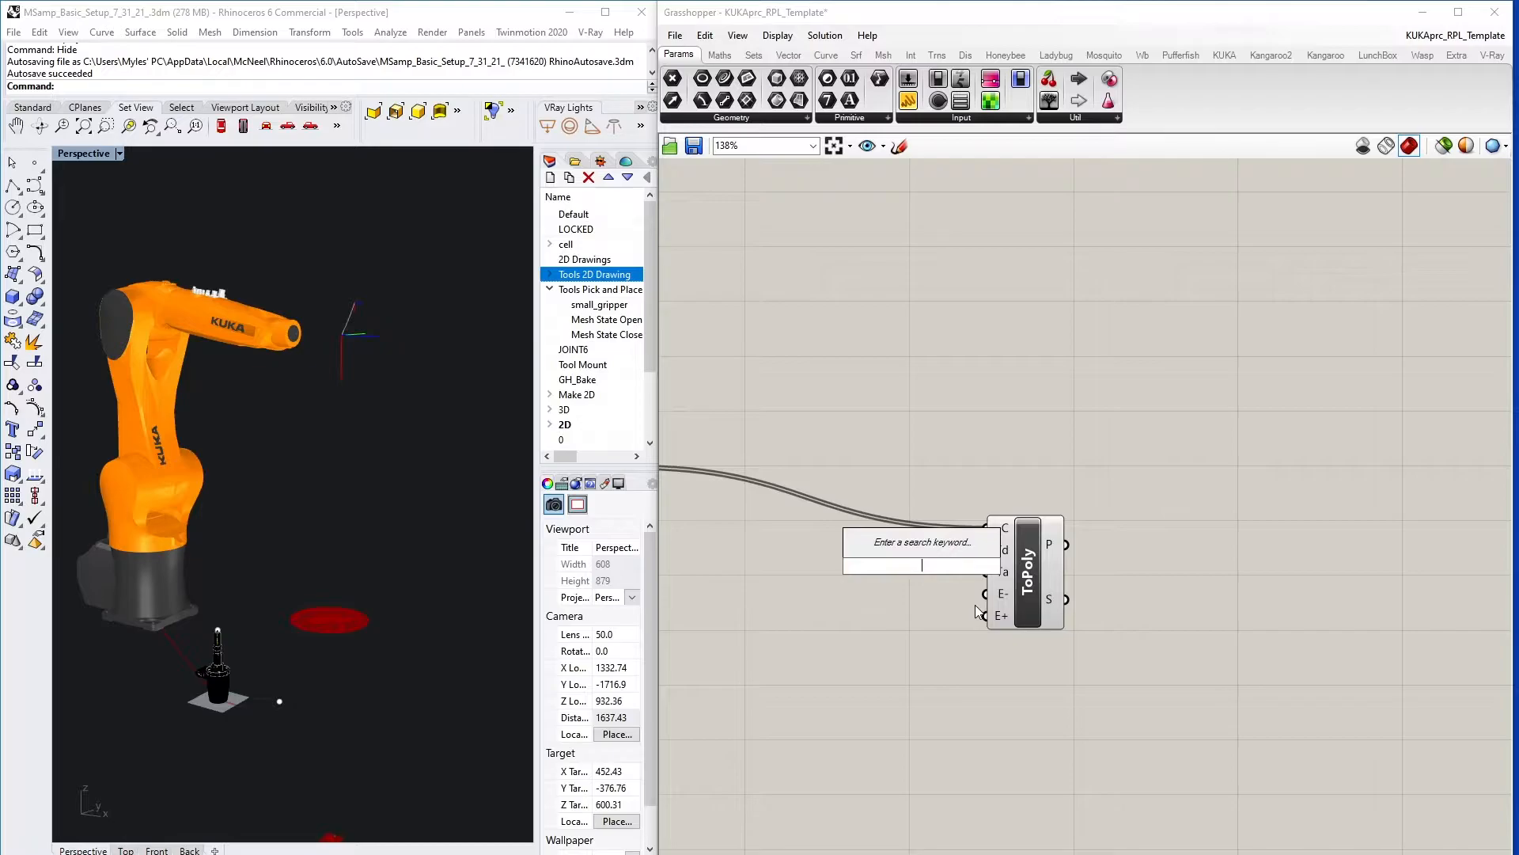
{"action": "type", "text": "slider"}
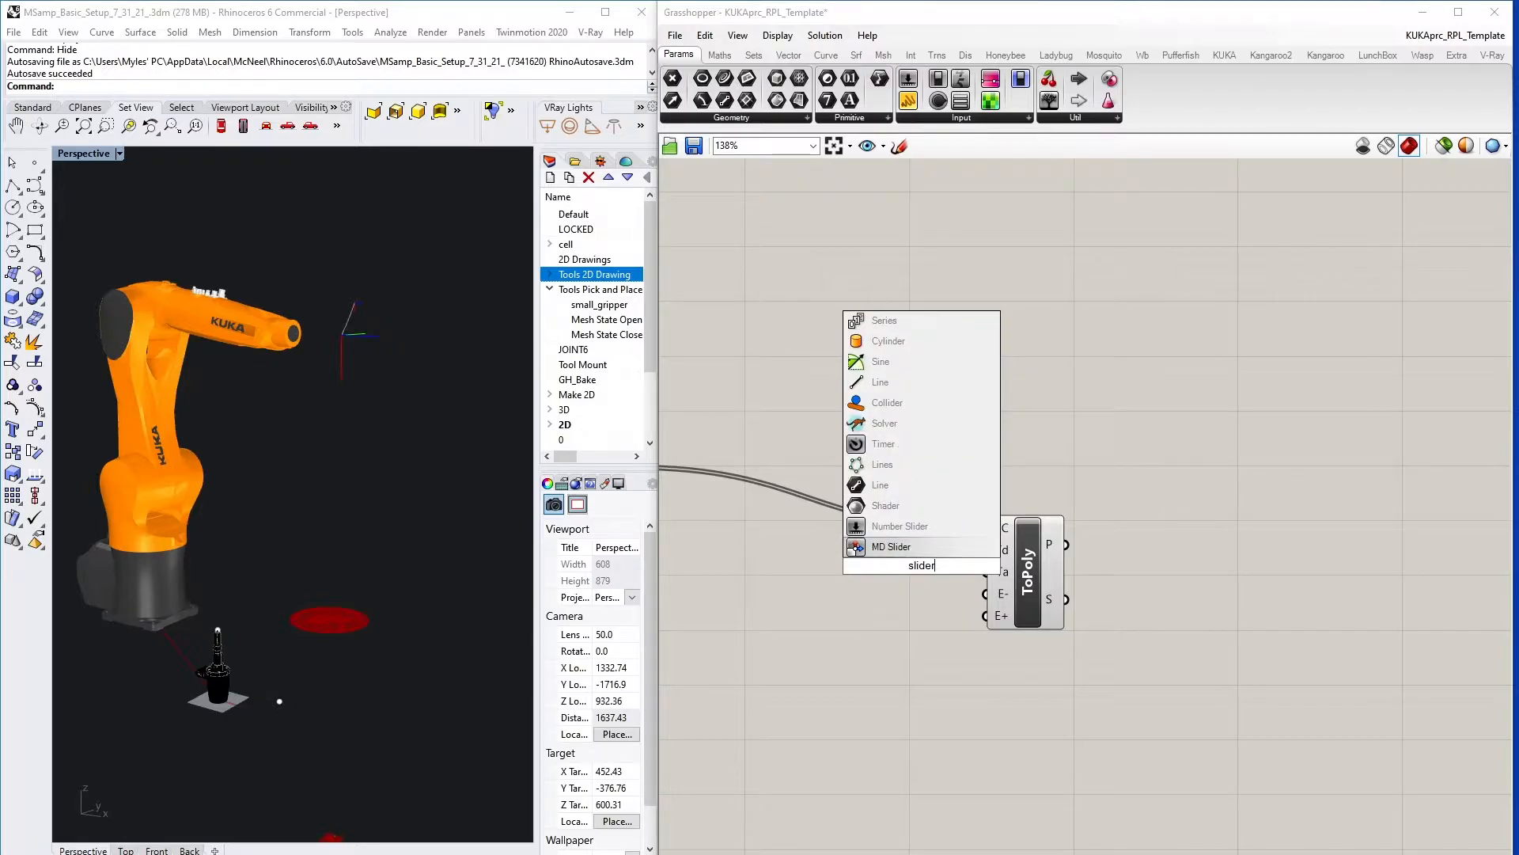
{"action": "left_click", "coordinate": [886, 526]}
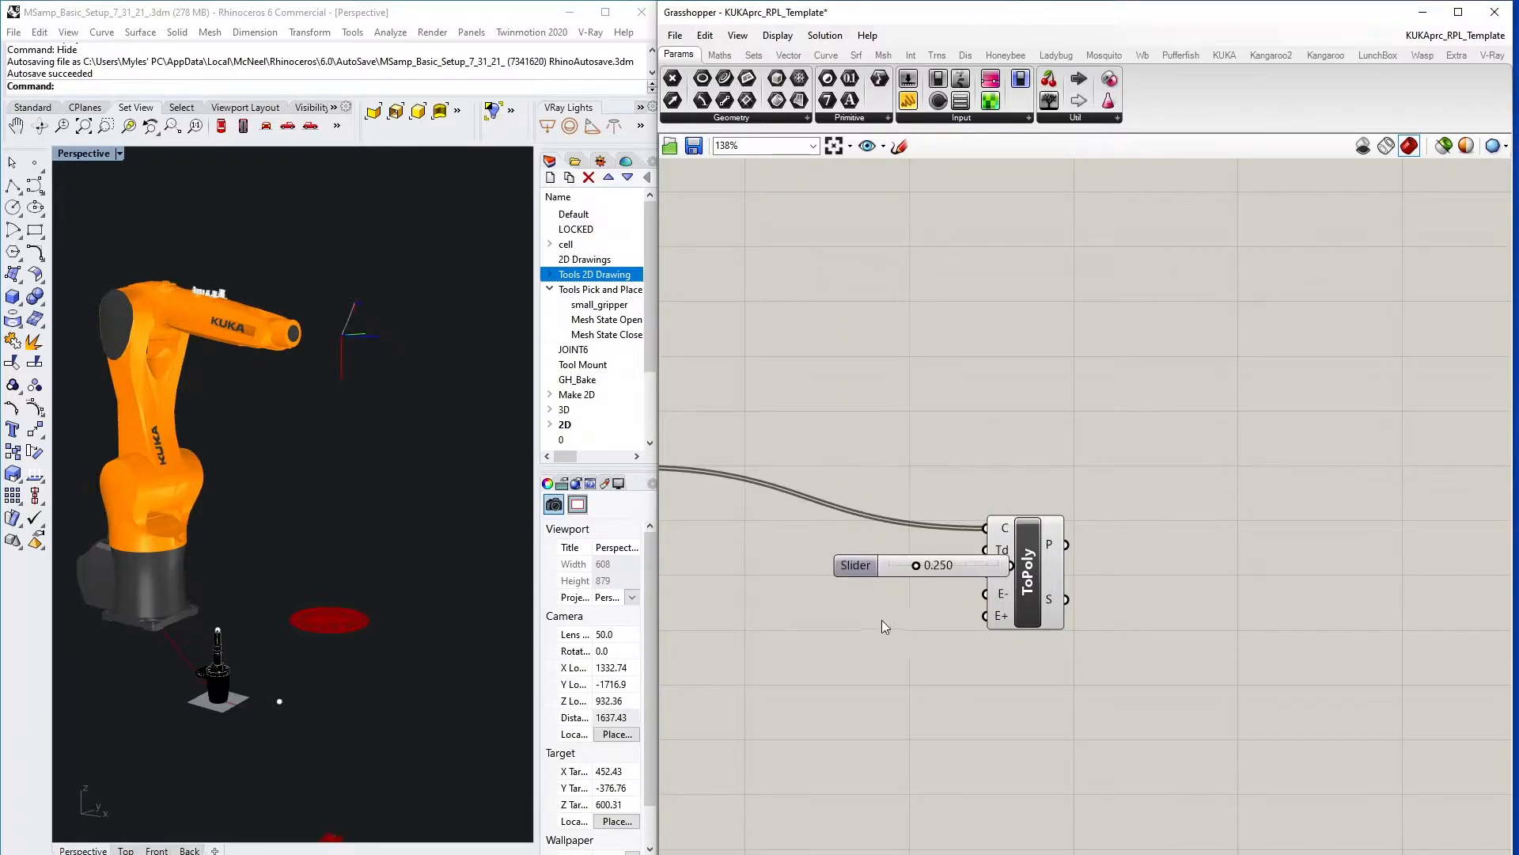
{"action": "left_click_drag", "start_coordinate": [964, 564], "coordinate": [916, 581]}
- Connect the slider to Curve To Polyline's distance tolerance, set it to 0.778 and check the polylines against the ring
{"action": "scroll", "coordinate": [339, 636], "scroll_direction": "up", "scroll_amount": 1}
{"action": "scroll", "coordinate": [340, 636], "scroll_direction": "up", "scroll_amount": 10}
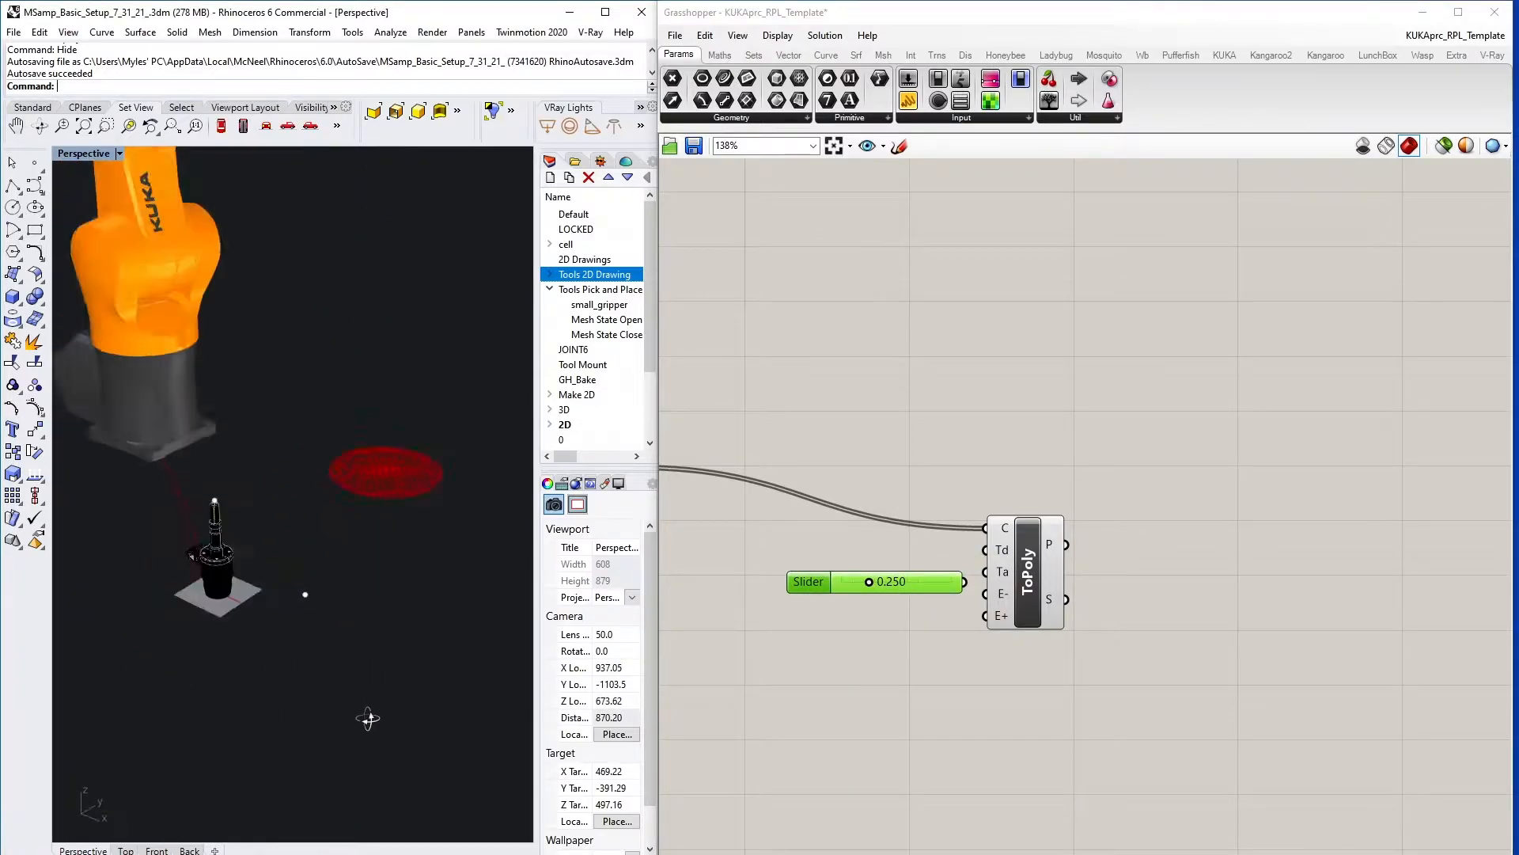
{"action": "left_click", "coordinate": [1021, 552]}
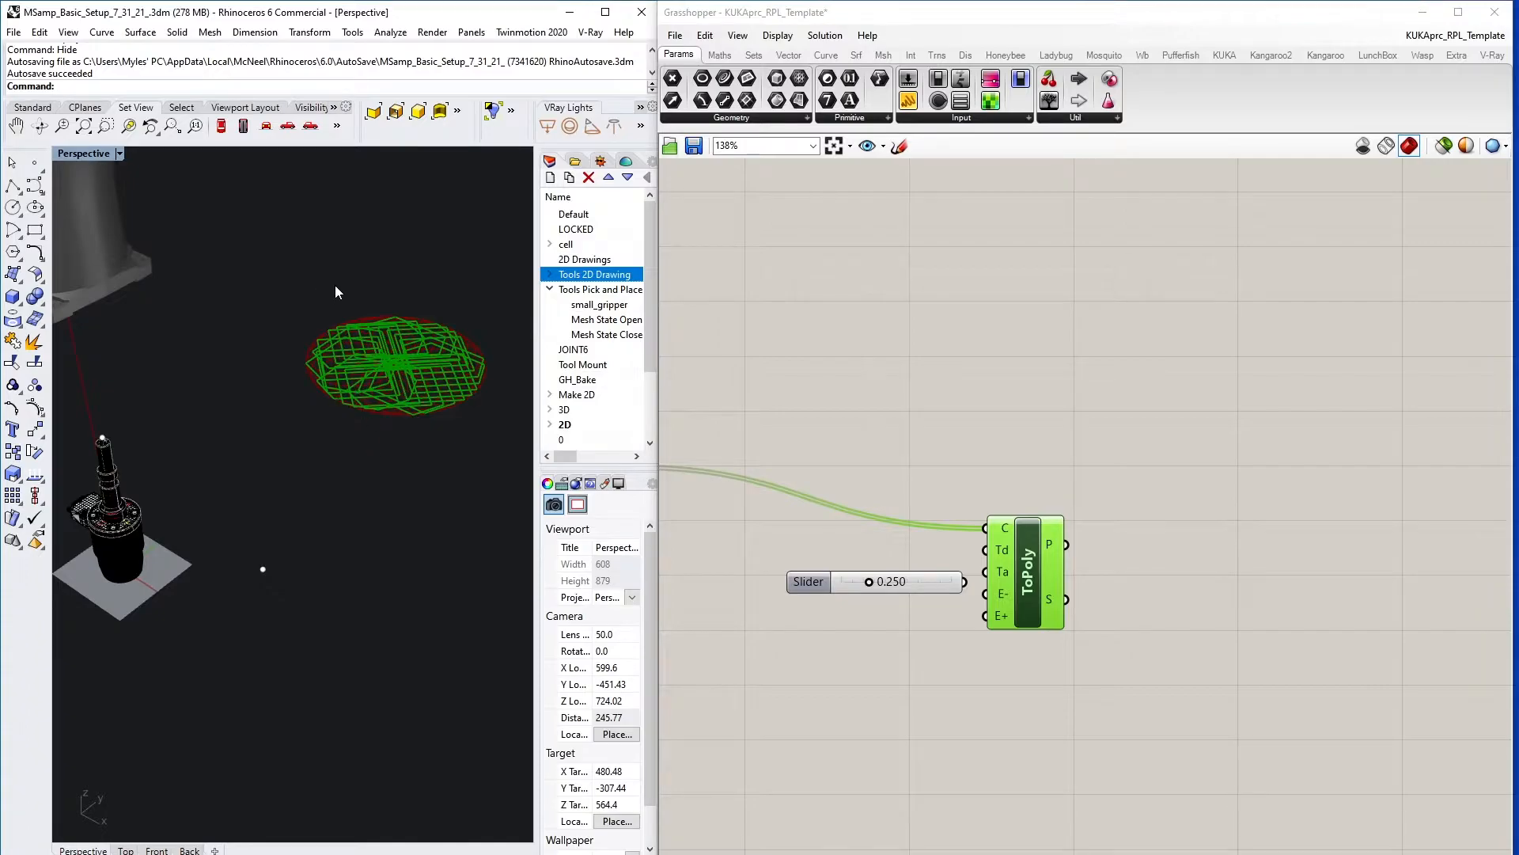
{"action": "mouse_move", "coordinate": [868, 582]}
{"action": "left_mouse_down"}
{"action": "mouse_move", "coordinate": [916, 587]}
{"action": "mouse_move", "coordinate": [989, 551]}
{"action": "mouse_move", "coordinate": [1007, 591]}
{"action": "mouse_move", "coordinate": [844, 570]}
{"action": "left_mouse_up"}
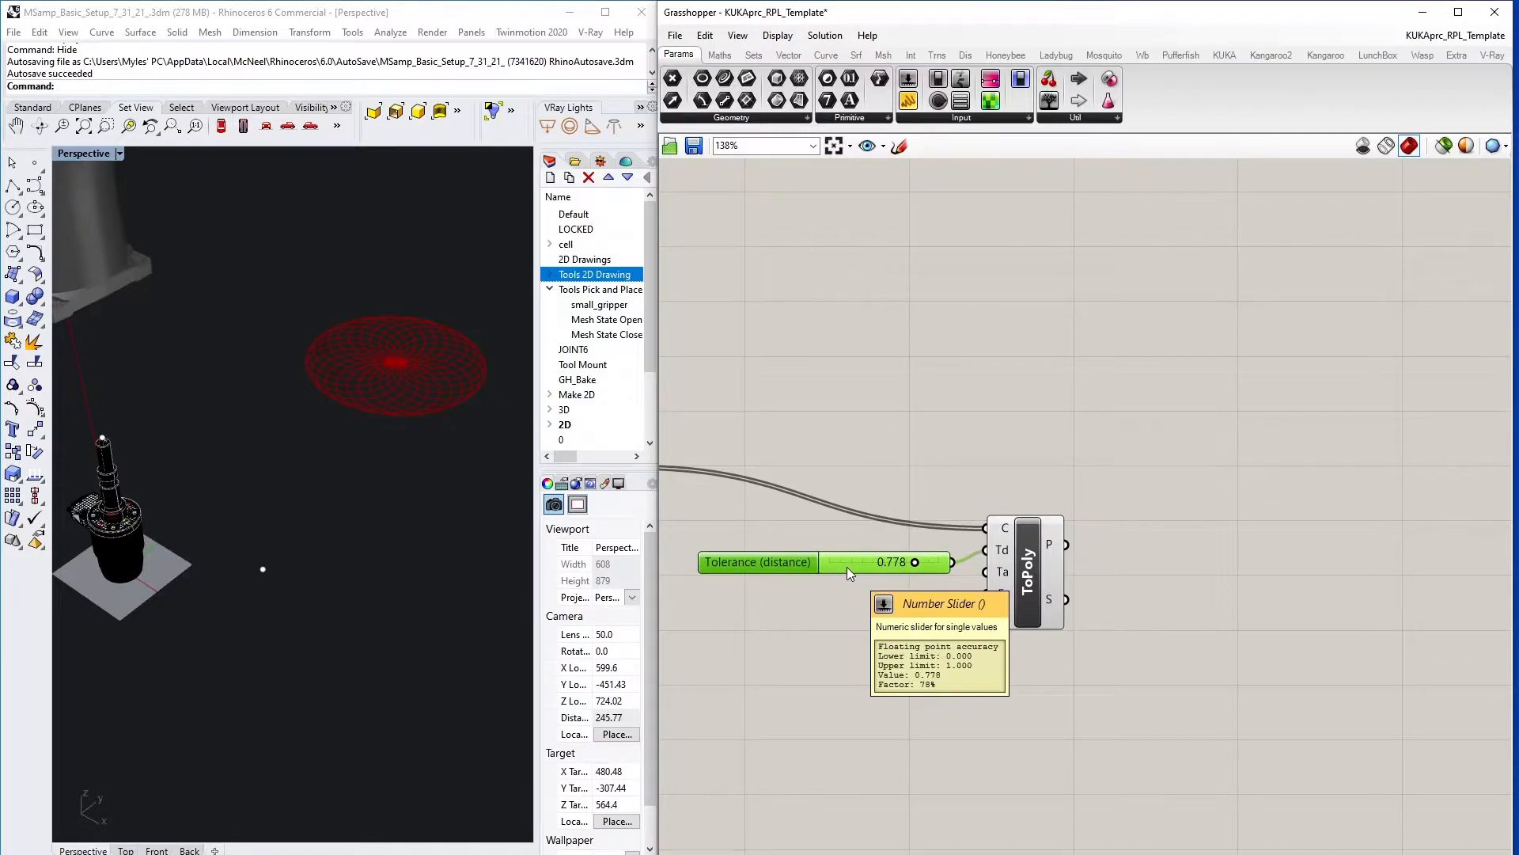
{"action": "left_click", "coordinate": [1137, 533]}
{"action": "scroll", "coordinate": [1137, 533], "scroll_direction": "up", "scroll_amount": 2}
{"action": "scroll", "coordinate": [1155, 551], "scroll_direction": "down", "scroll_amount": 2}
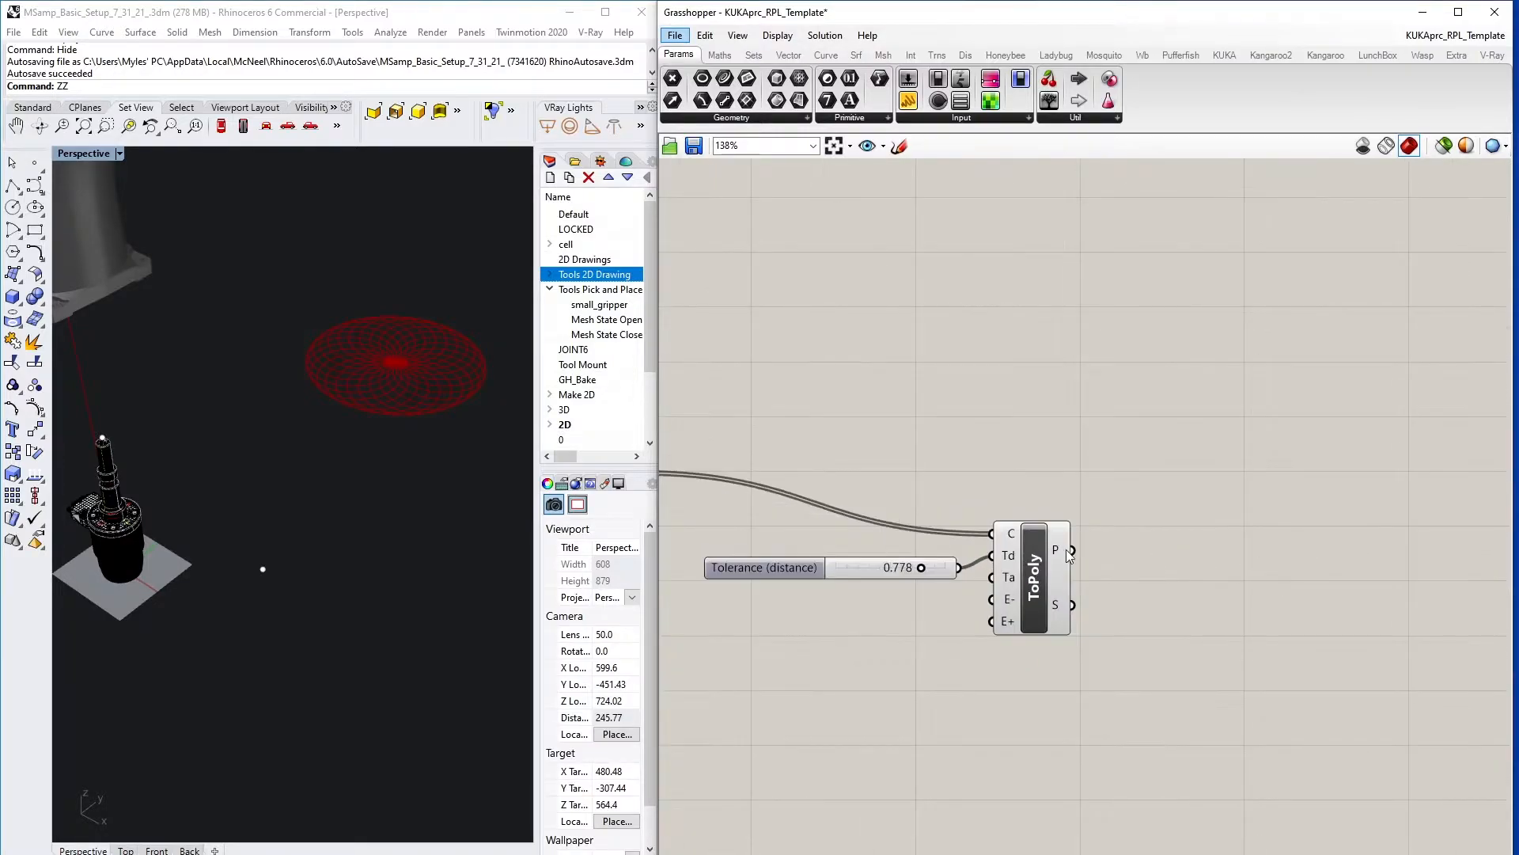
- Add a Control Points component and connect Curve To Polyline's polyline output to its curve input
{"action": "double_click", "coordinate": [1147, 548]}
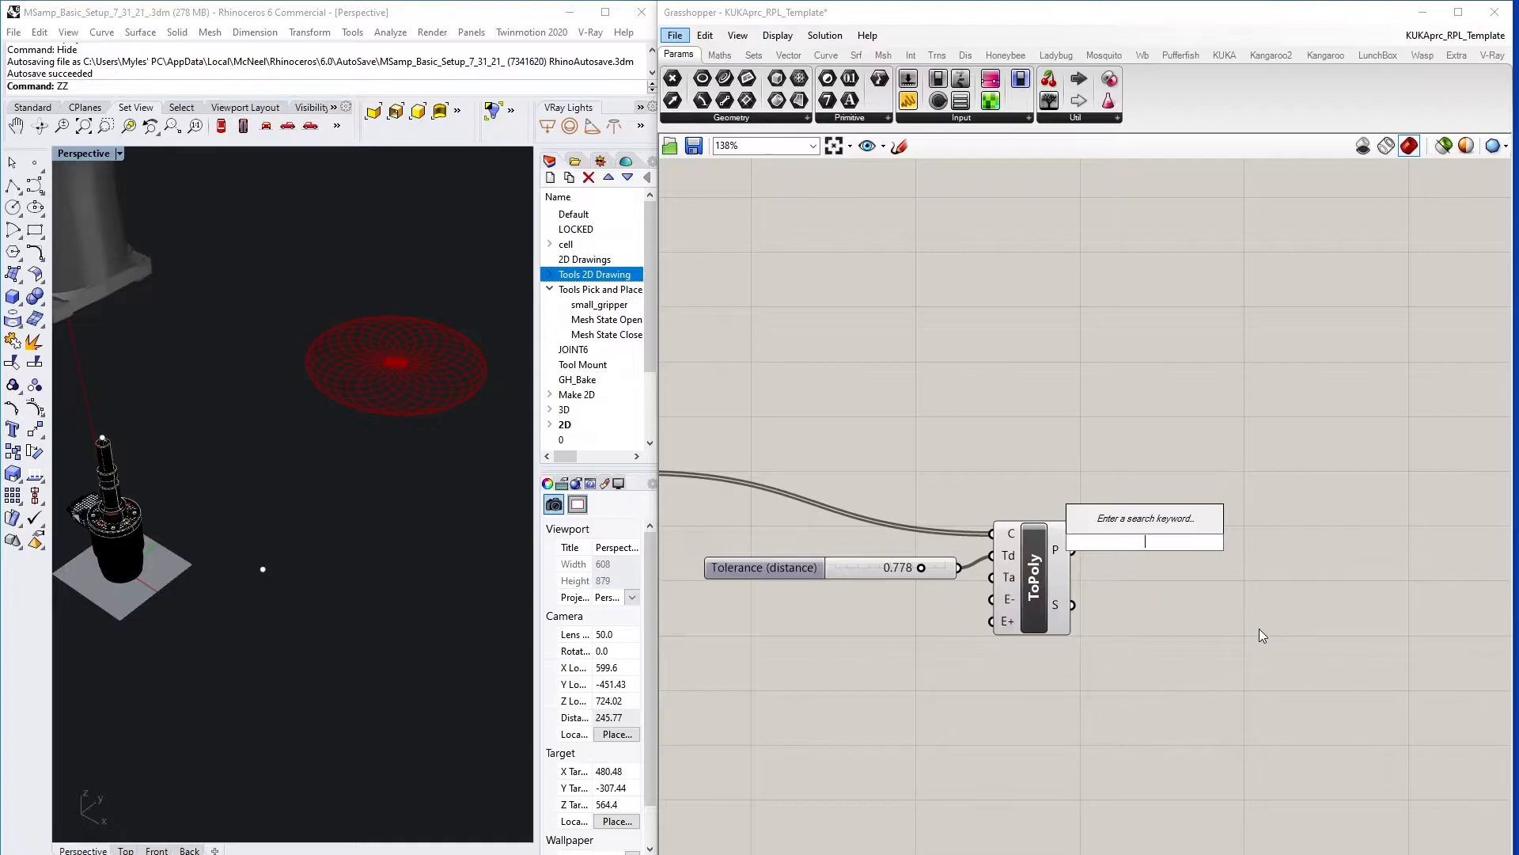
{"action": "type", "text": "c"}
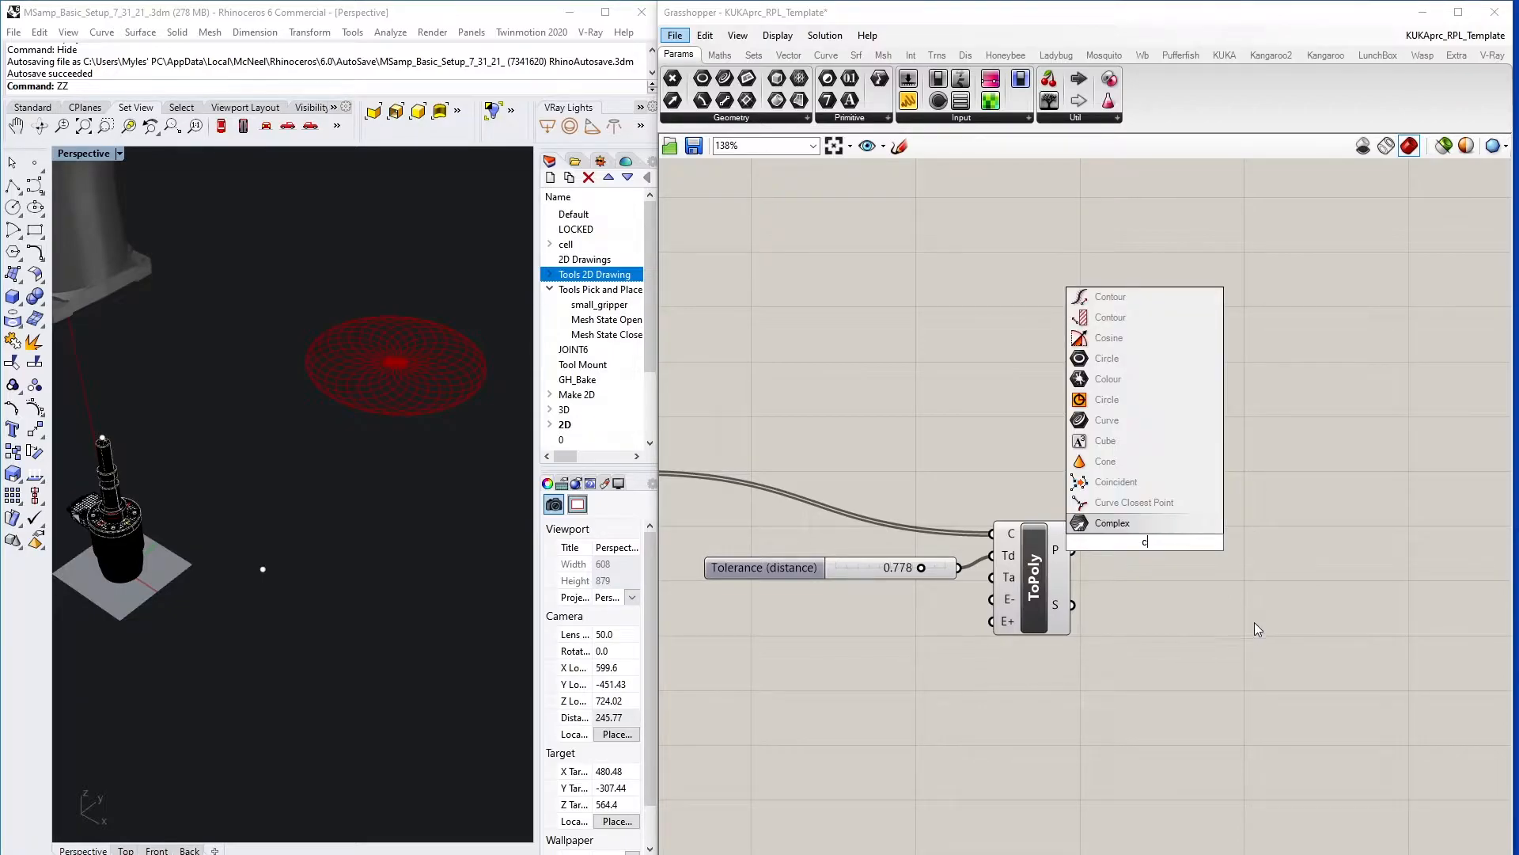
{"action": "type", "text": "ontrol"}
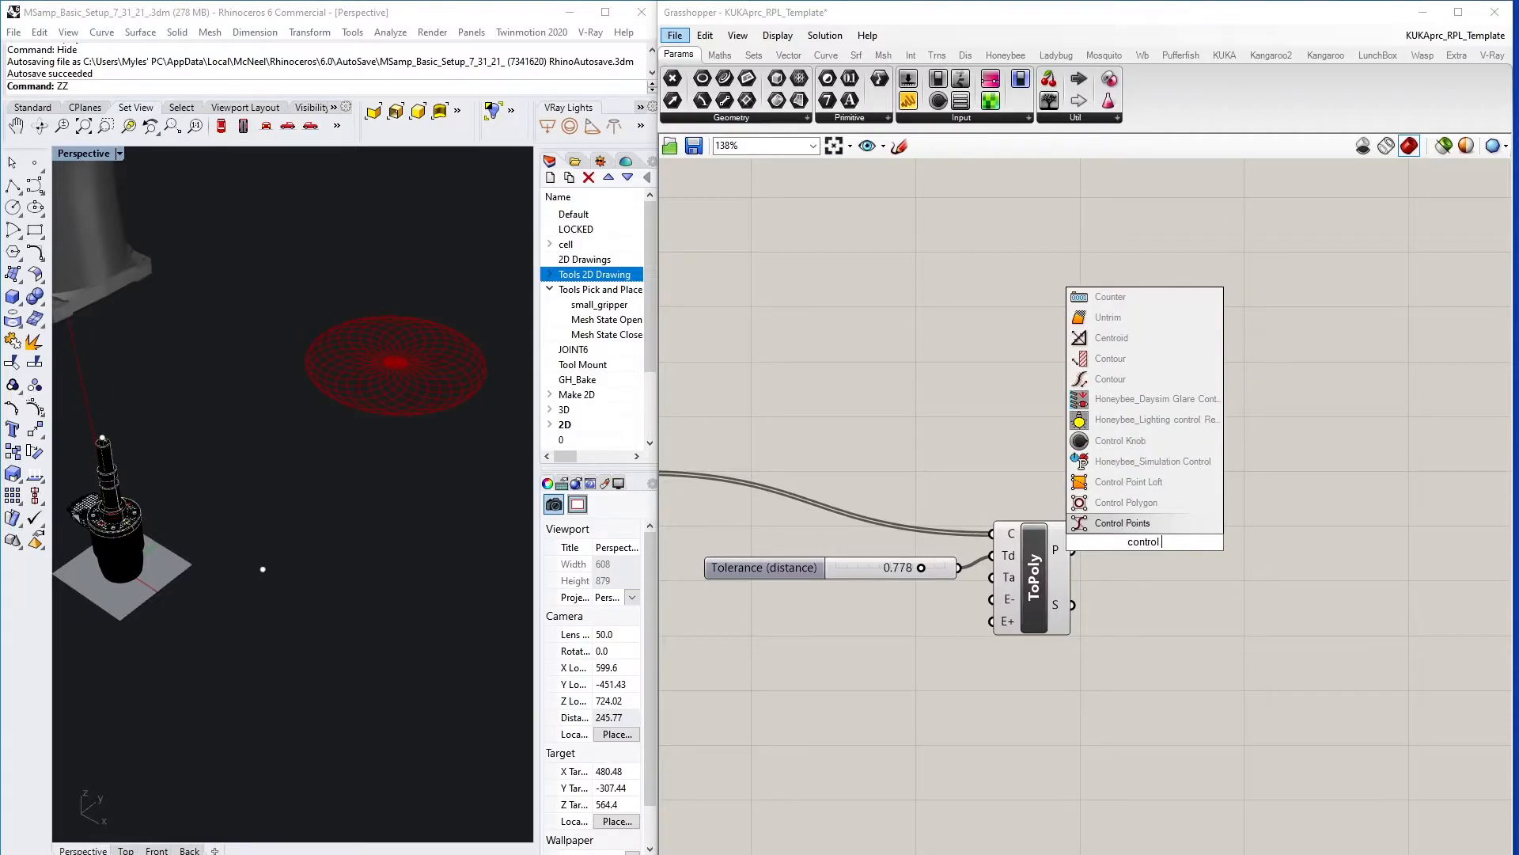
{"action": "key", "text": "Return"}
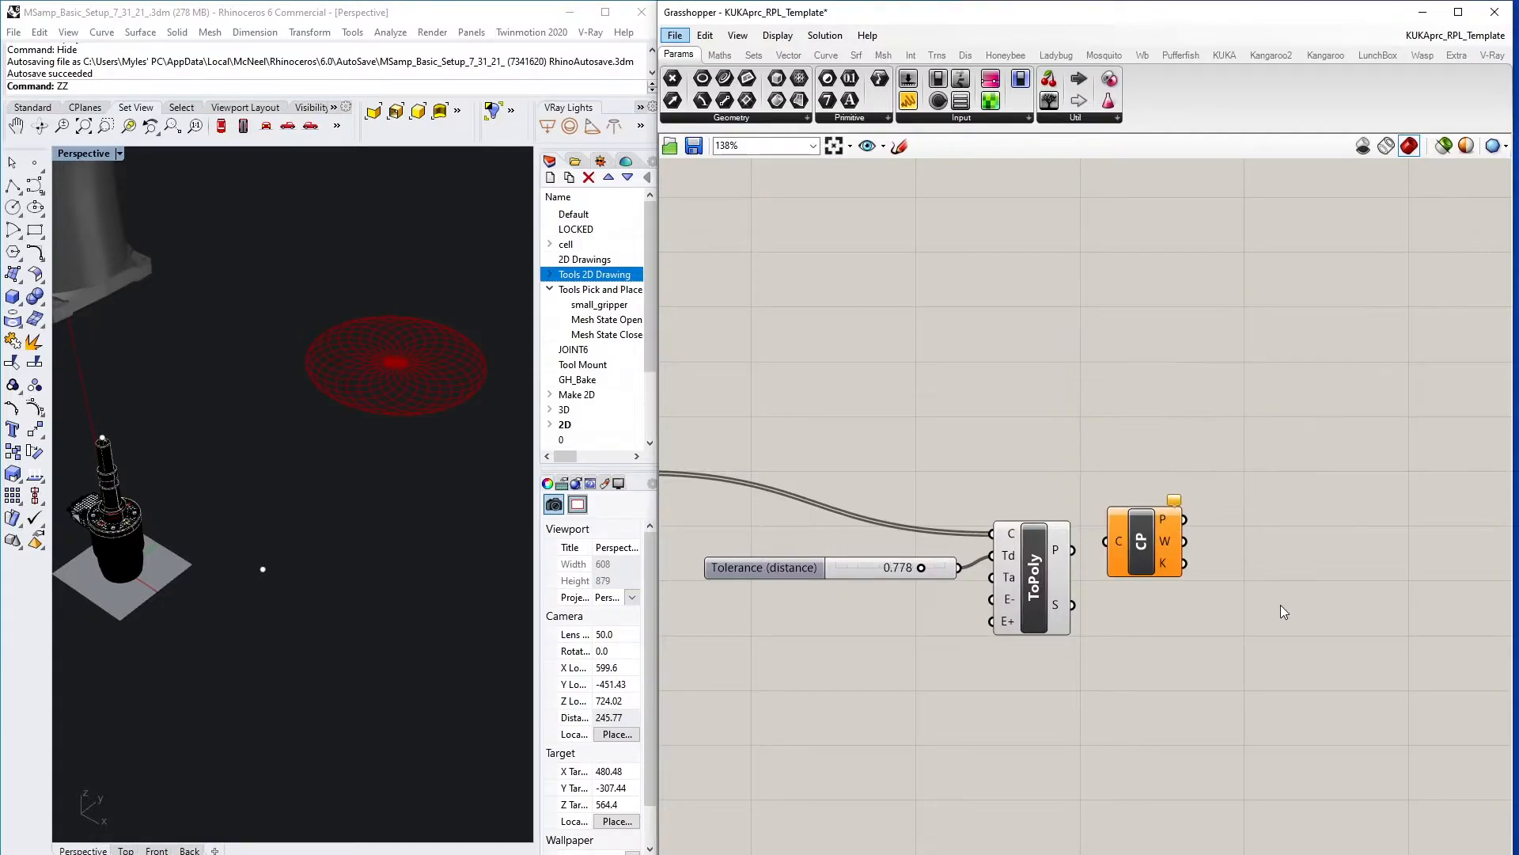
{"action": "mouse_move", "coordinate": [1140, 540]}
{"action": "left_mouse_down"}
{"action": "mouse_move", "coordinate": [1158, 596]}
{"action": "mouse_move", "coordinate": [1191, 567]}
{"action": "left_mouse_up"}
{"action": "left_click_drag", "start_coordinate": [1073, 549], "coordinate": [1126, 569]}
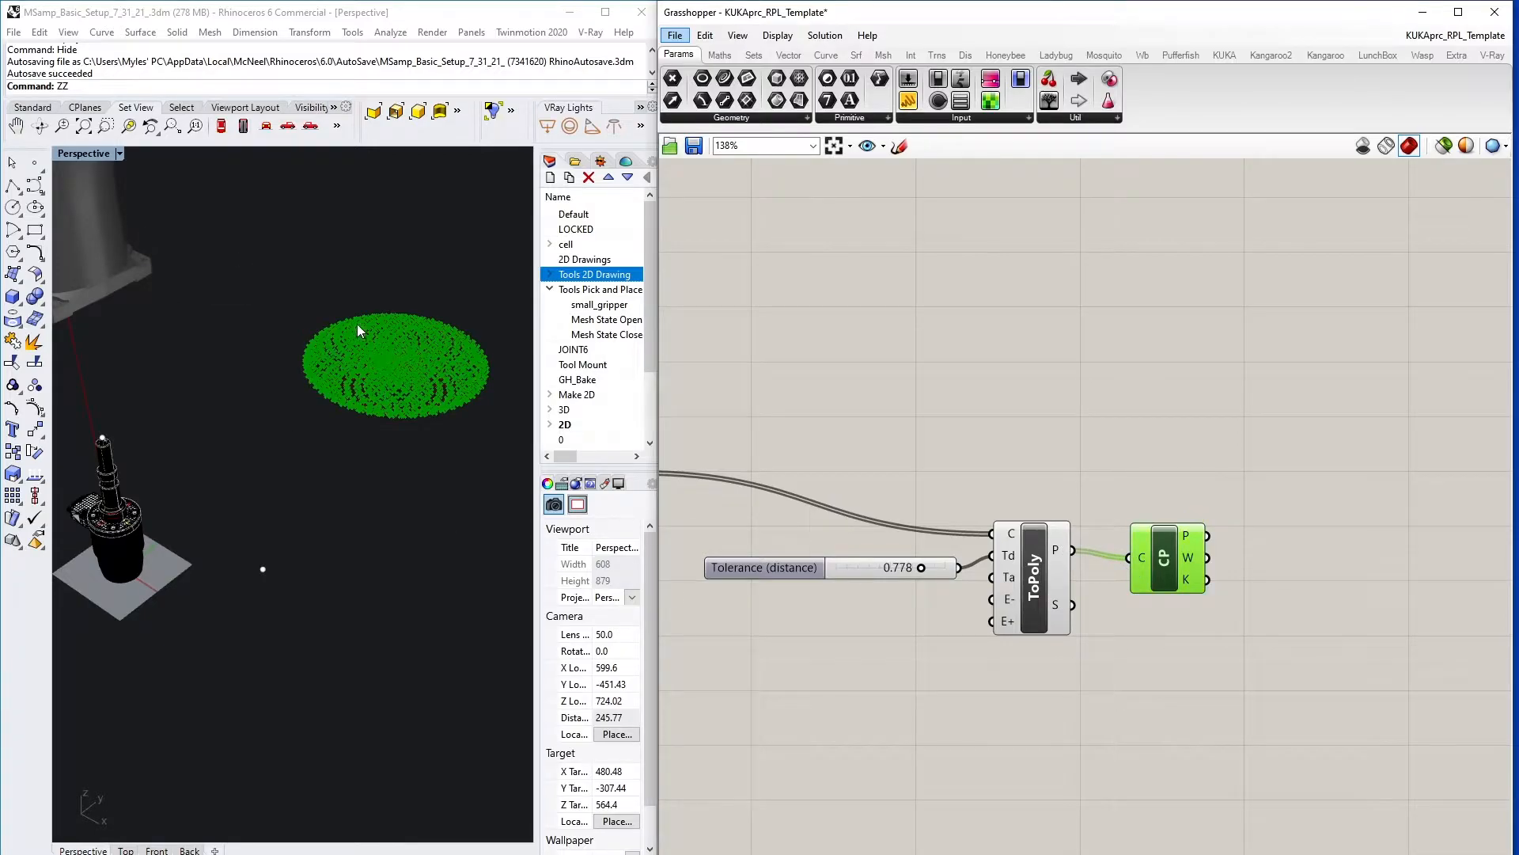
- Inspect the ring's control points up close and align the Control Points component with Curve To Polyline's output
{"action": "scroll", "coordinate": [407, 361], "scroll_direction": "up", "scroll_amount": 5}
{"action": "scroll", "coordinate": [406, 361], "scroll_direction": "up", "scroll_amount": 5}
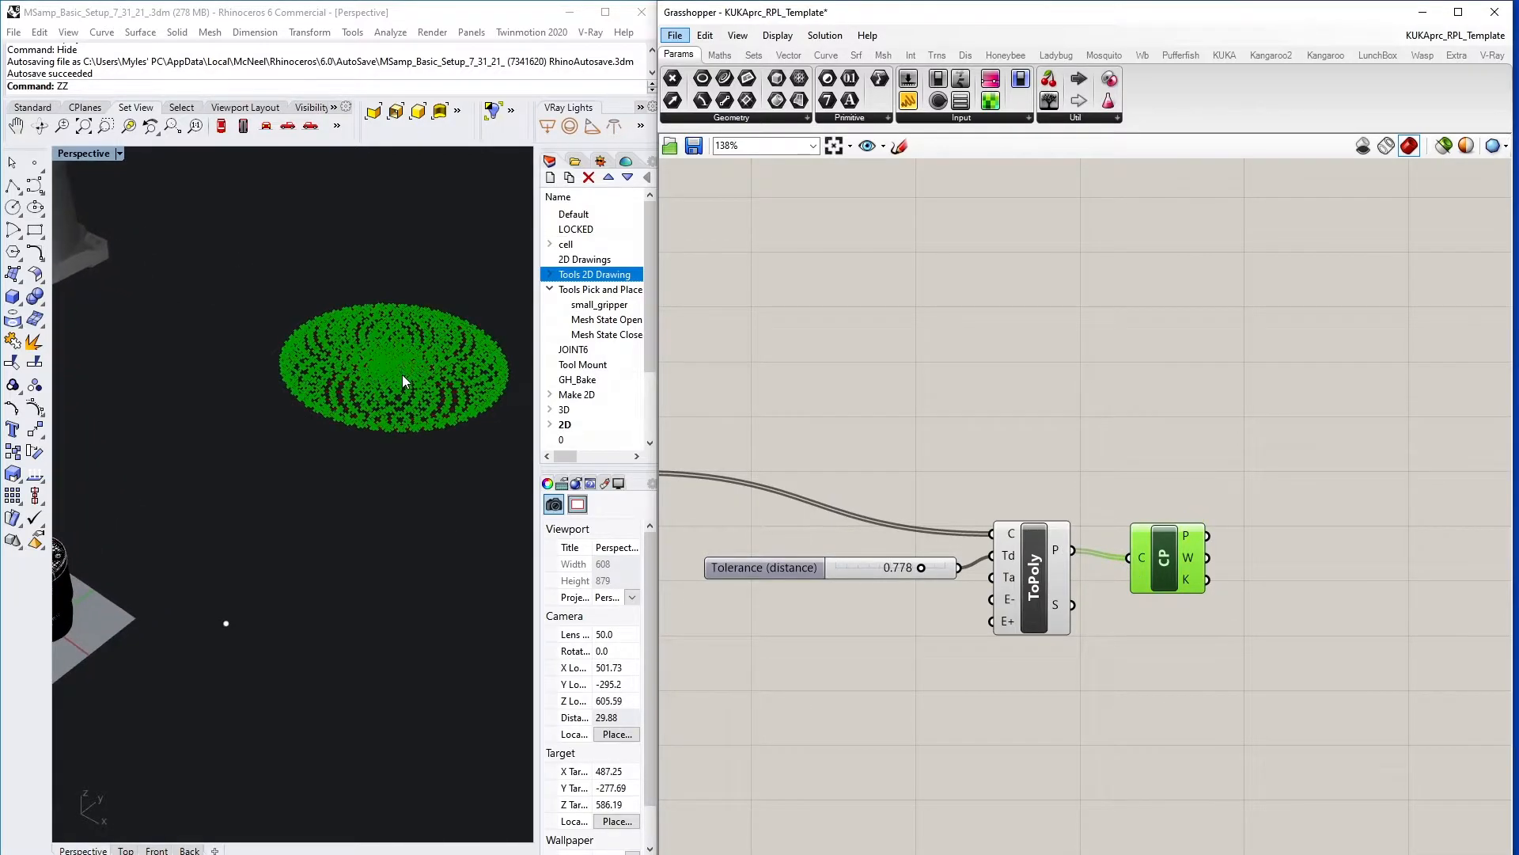
{"action": "left_click", "coordinate": [402, 374]}
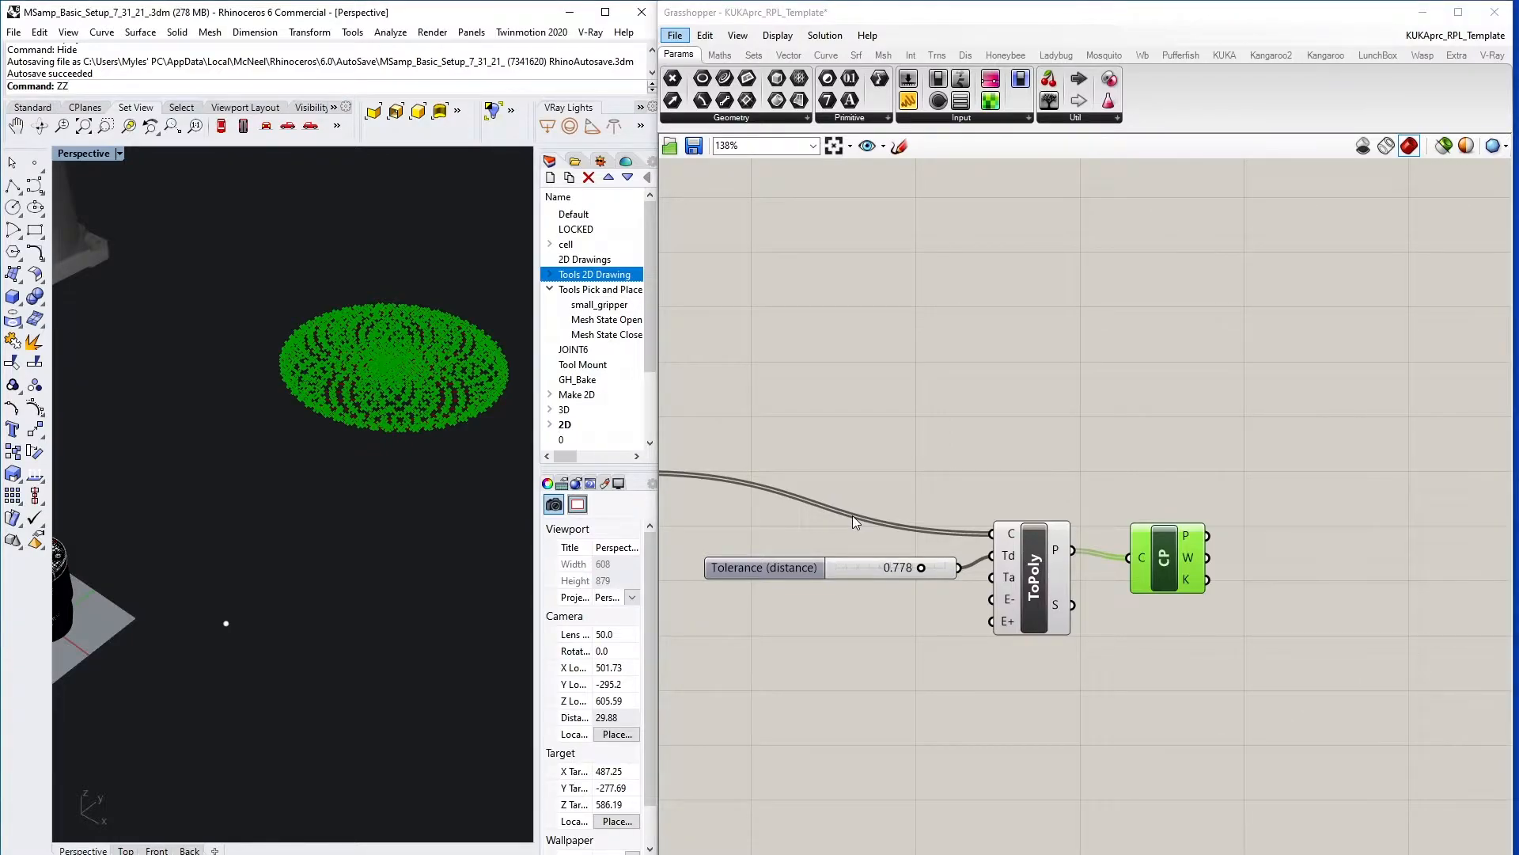
{"action": "left_click_drag", "start_coordinate": [1176, 568], "coordinate": [1176, 561]}
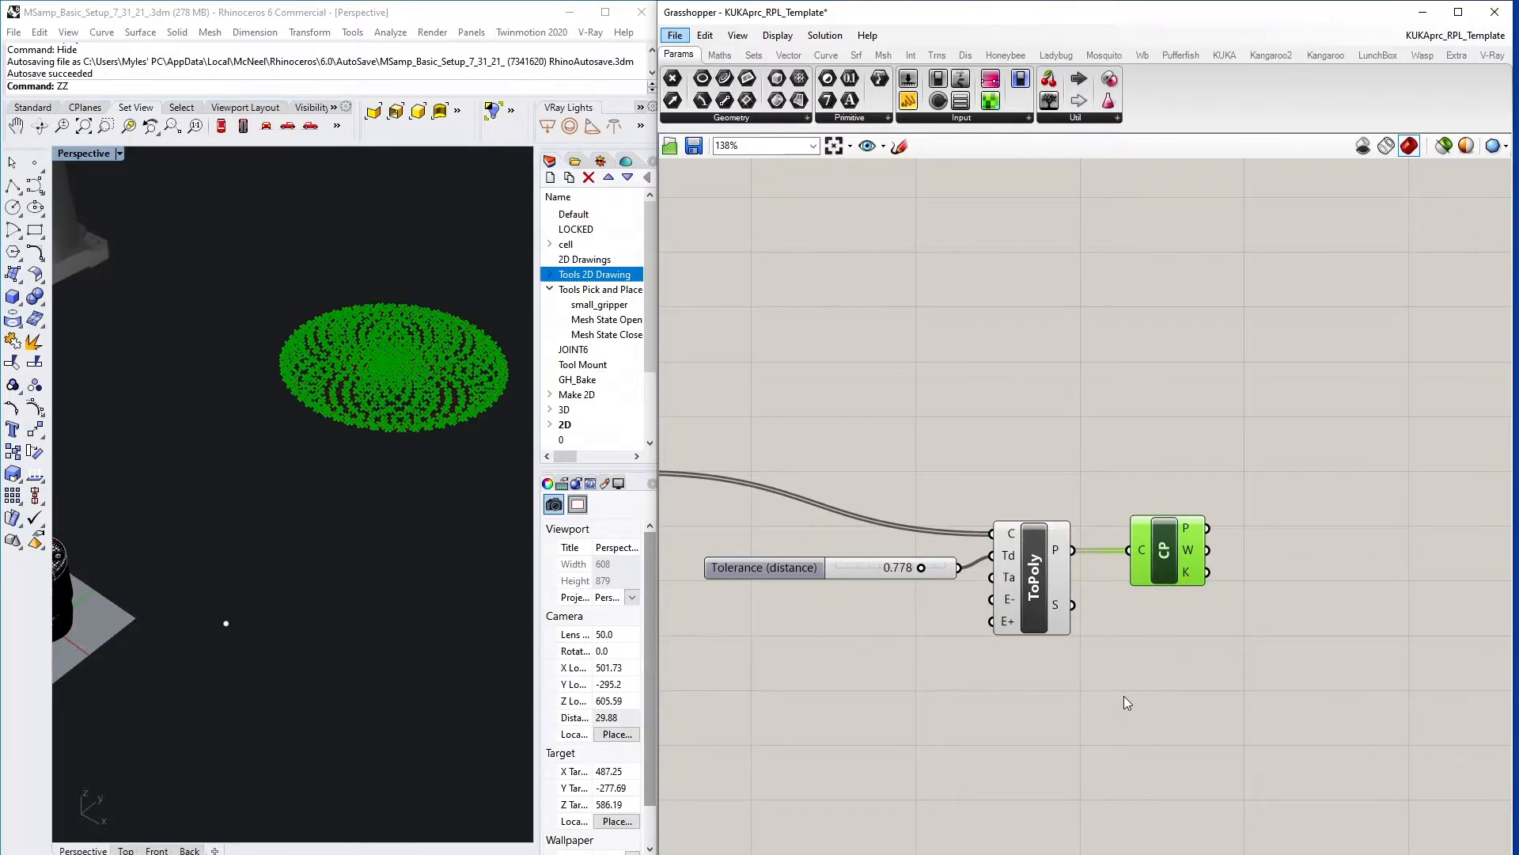
- Review the definition's flow from the world origin projection through the parametric move to the Control Points component
{"action": "scroll", "coordinate": [131, 599], "scroll_direction": "down", "scroll_amount": 2}
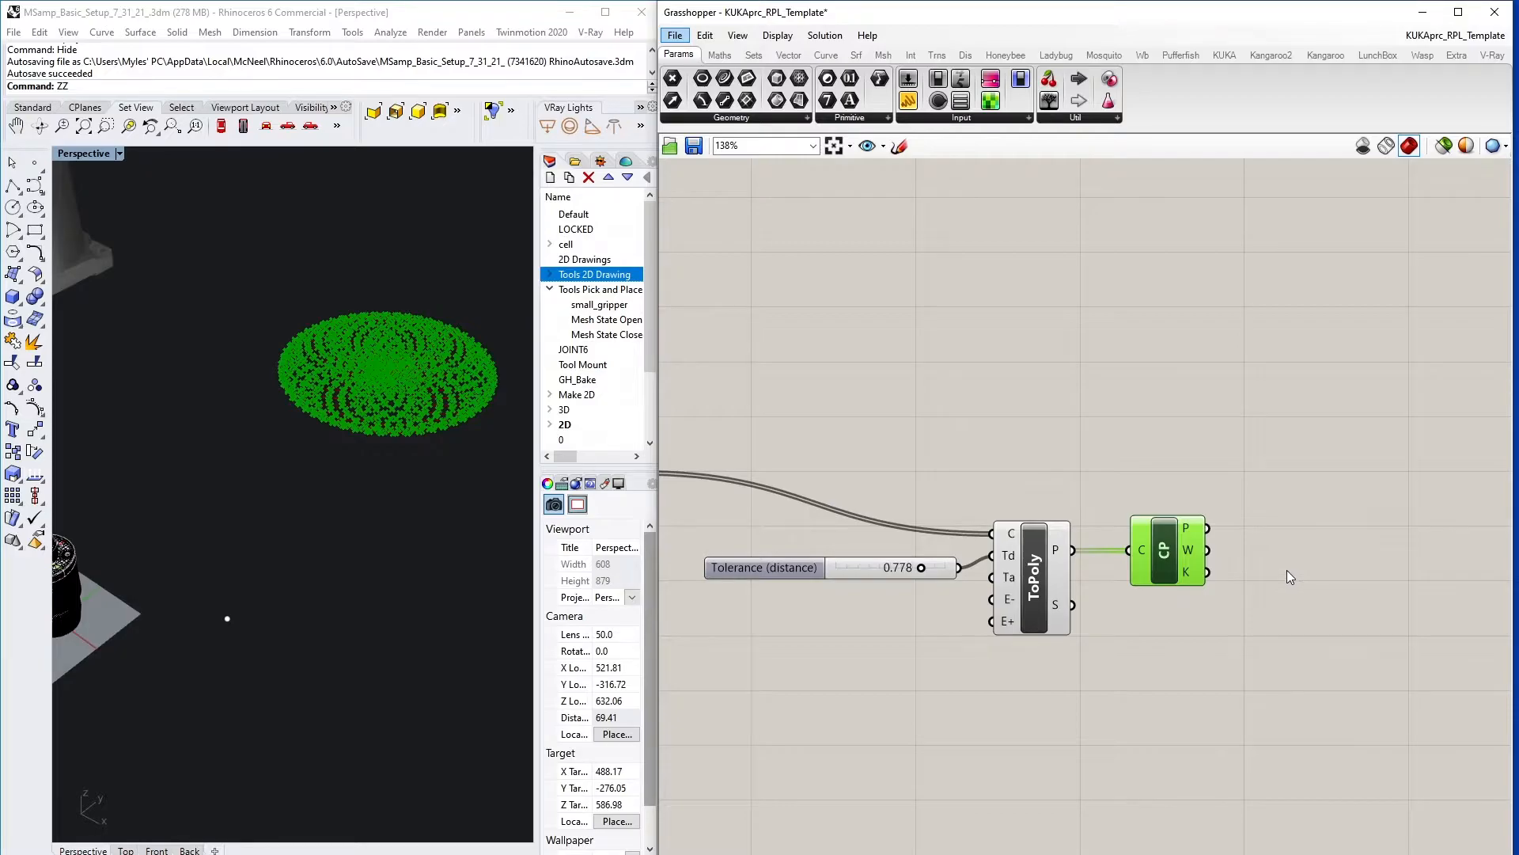
{"action": "scroll", "coordinate": [1265, 559], "scroll_direction": "down", "scroll_amount": 8}
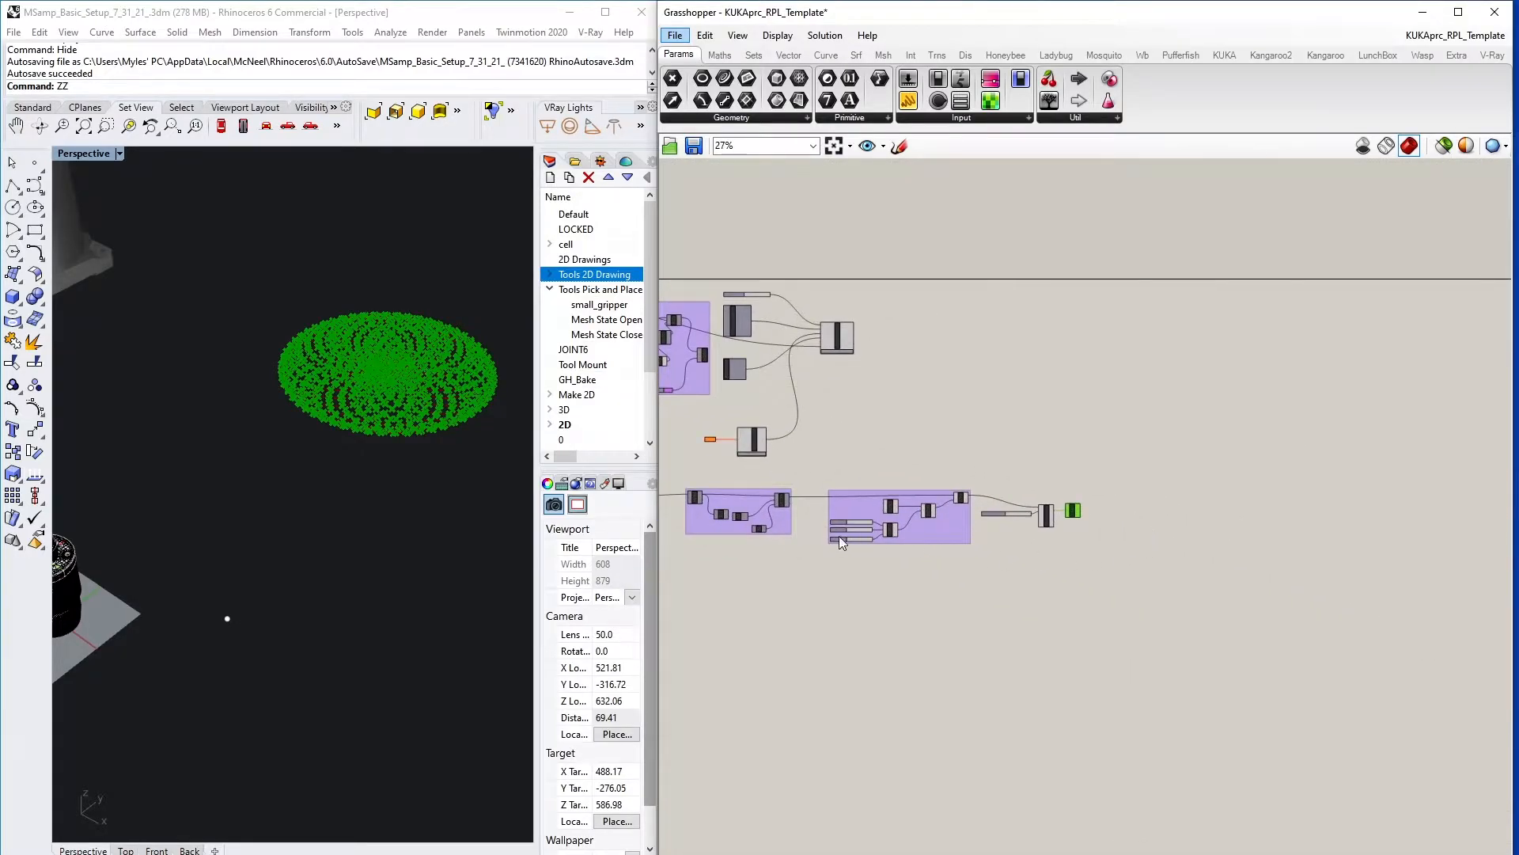
{"action": "scroll", "coordinate": [846, 537], "scroll_direction": "up", "scroll_amount": 4}
{"action": "left_click", "coordinate": [944, 378]}
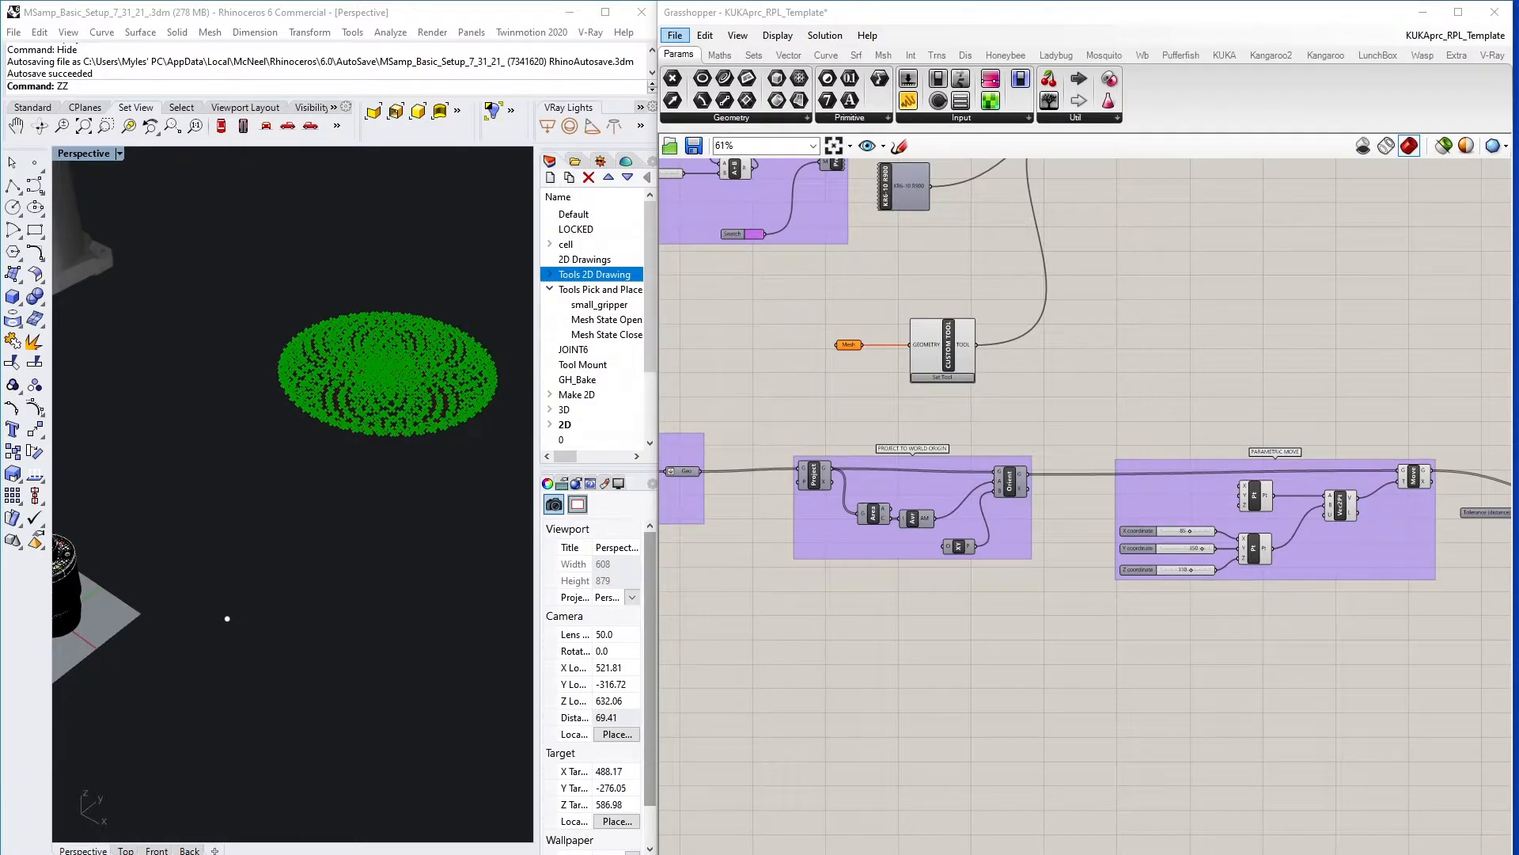
{"action": "scroll", "coordinate": [1179, 500], "scroll_direction": "down", "scroll_amount": 5}
{"action": "scroll", "coordinate": [1421, 495], "scroll_direction": "up", "scroll_amount": 5}
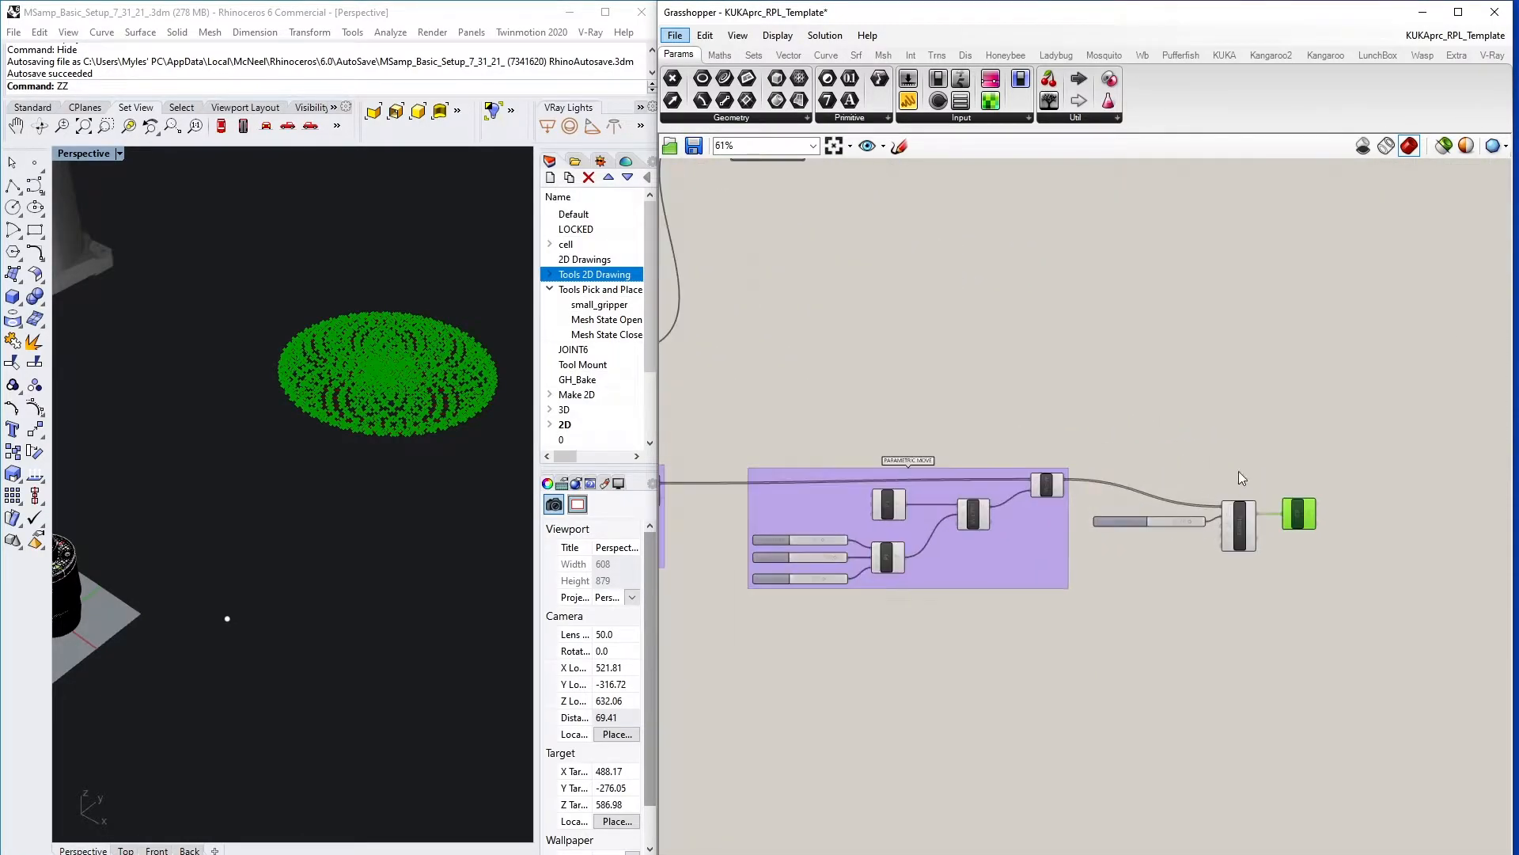
{"action": "right_click_drag", "start_coordinate": [1221, 476], "coordinate": [1052, 465]}
{"action": "scroll", "coordinate": [1030, 519], "scroll_direction": "up", "scroll_amount": 3}
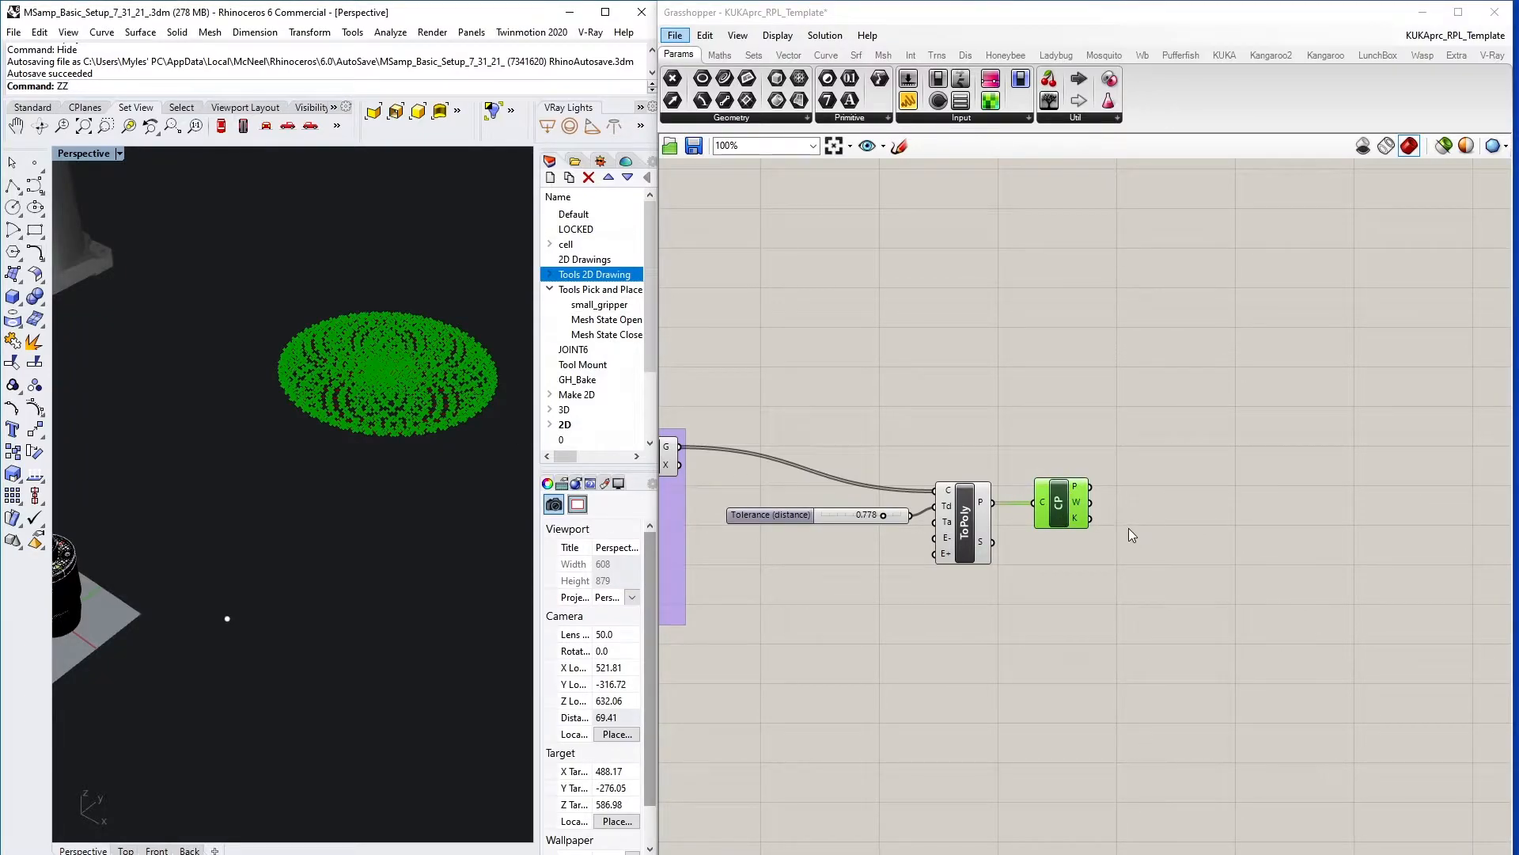
- Add an XZ Plane component and place it just above the Control Points outputs
{"action": "double_click", "coordinate": [1198, 516]}
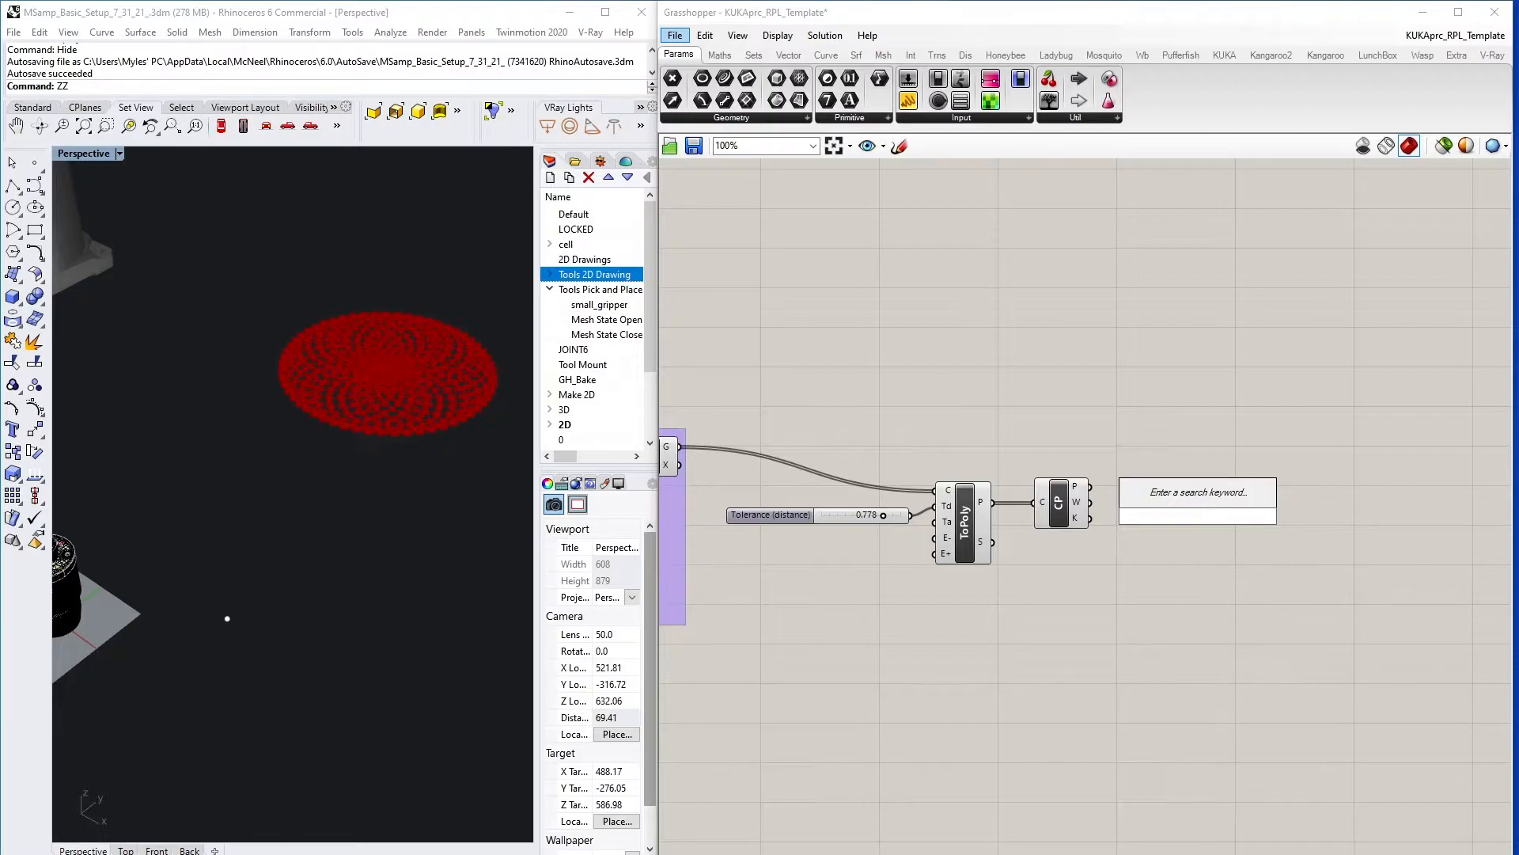
{"action": "type", "text": "xz"}
{"action": "key", "text": "Return"}
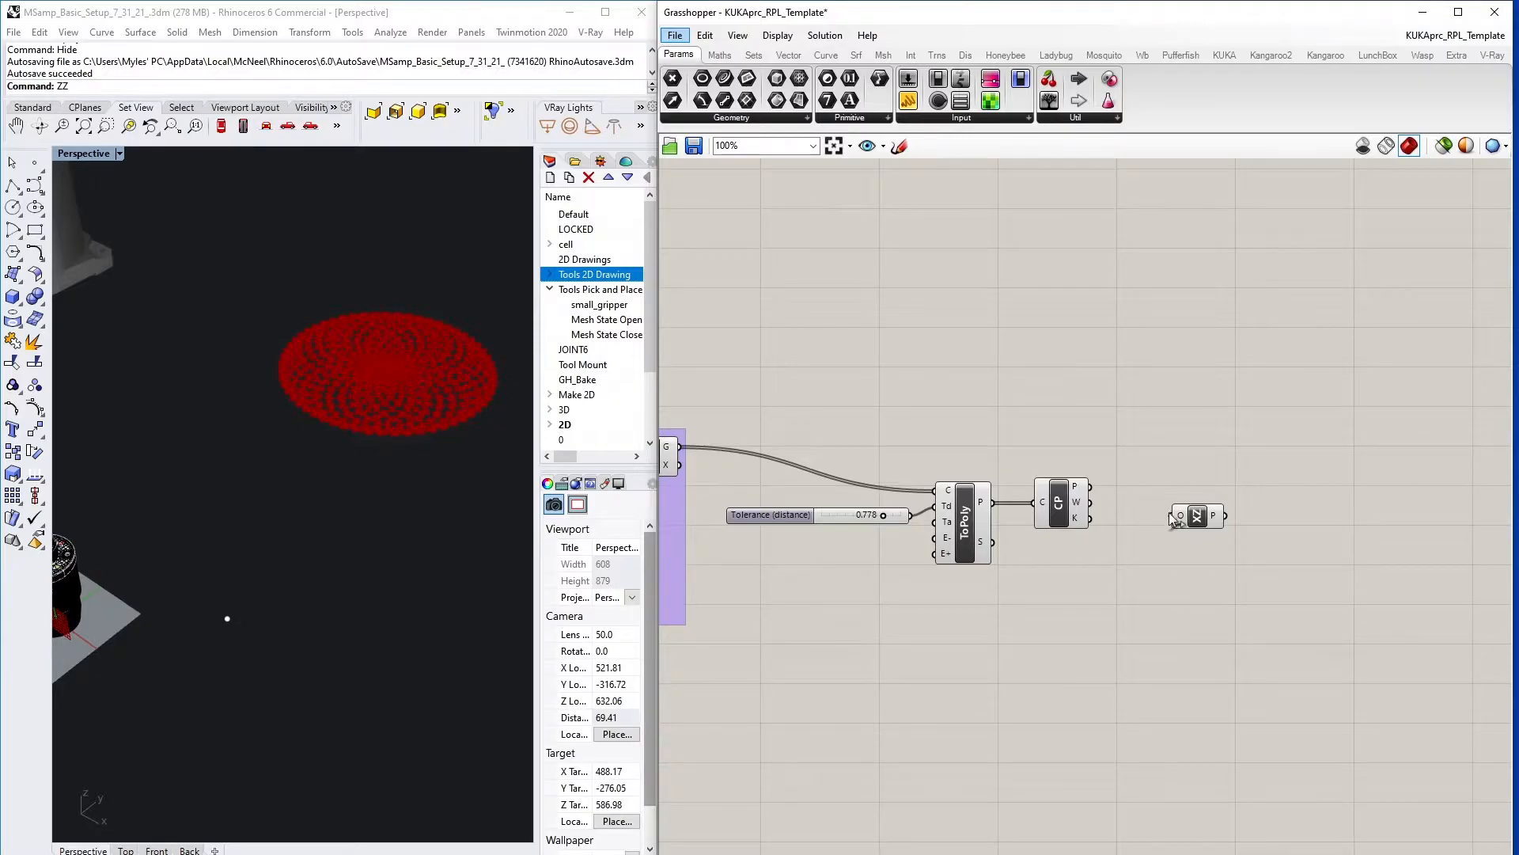
{"action": "left_click_drag", "start_coordinate": [1203, 519], "coordinate": [1152, 444]}
{"action": "left_click", "coordinate": [1232, 519]}
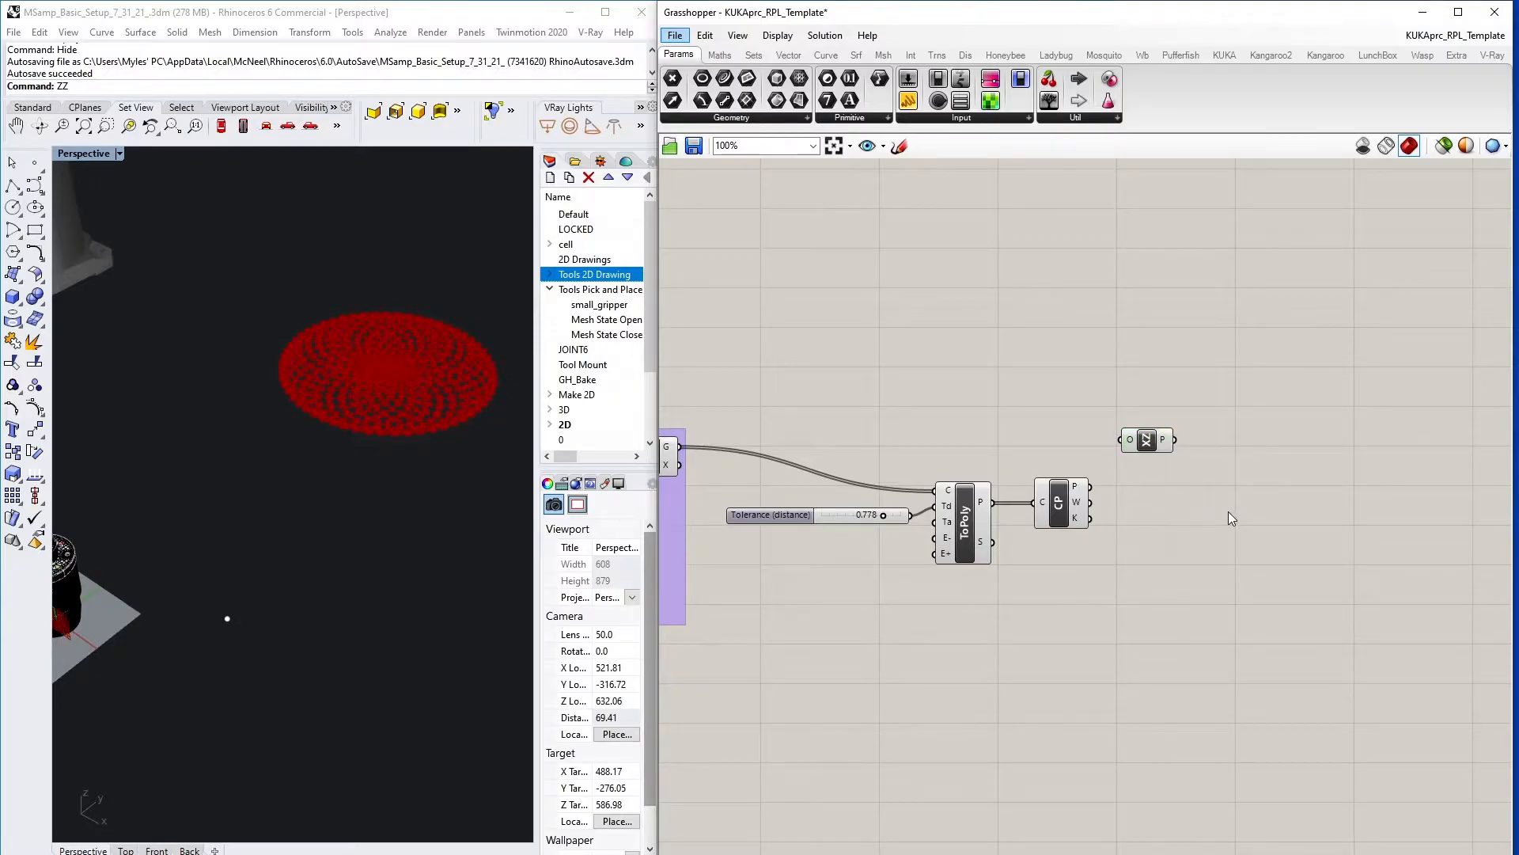
{"action": "double_click", "coordinate": [1229, 513]}
{"action": "type", "text": "plan"}
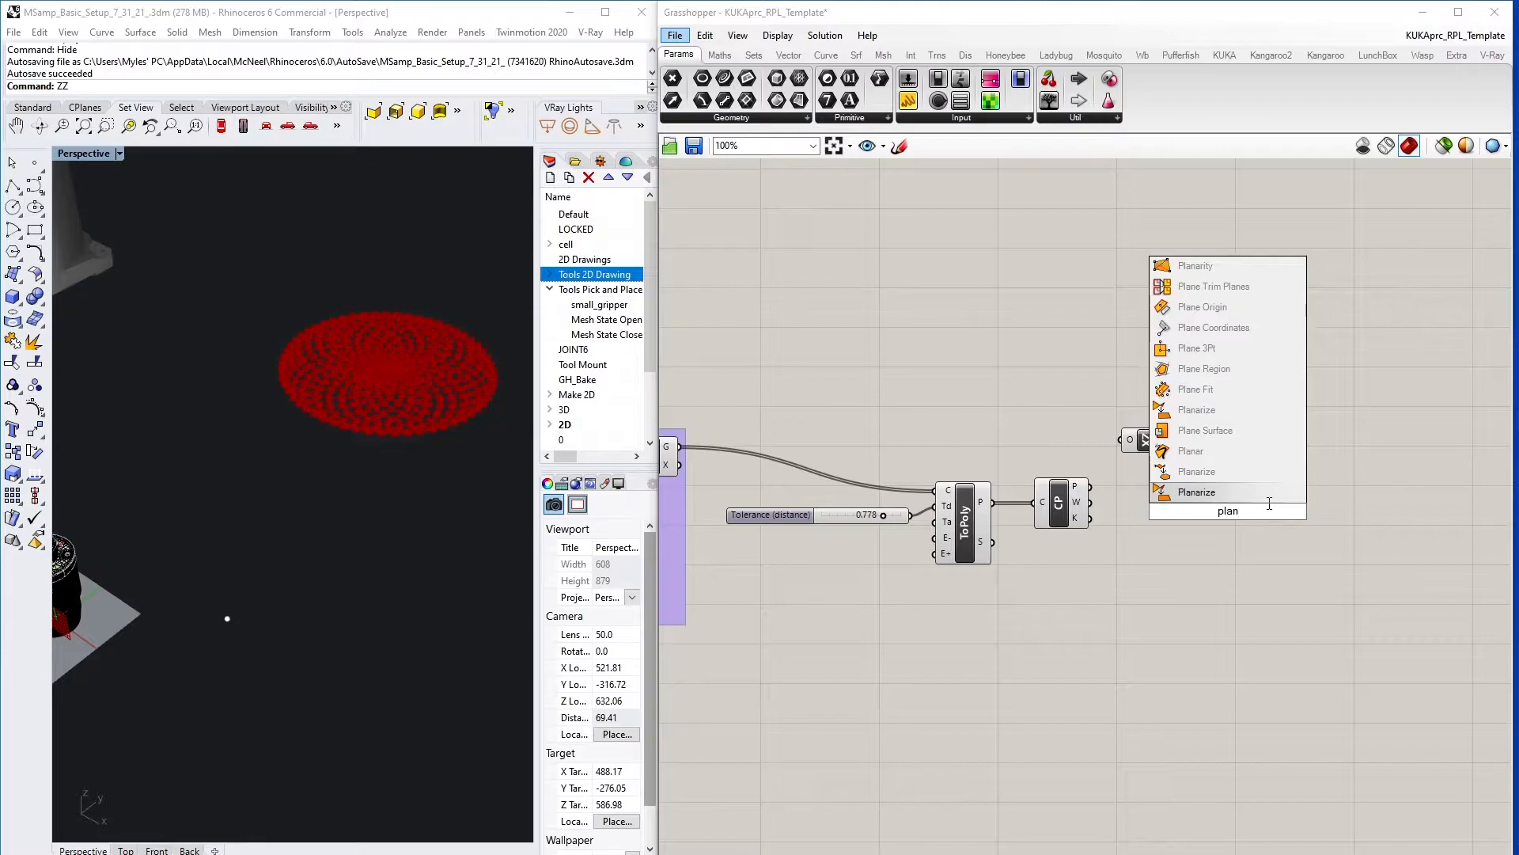
{"action": "type", "text": "e fl"}
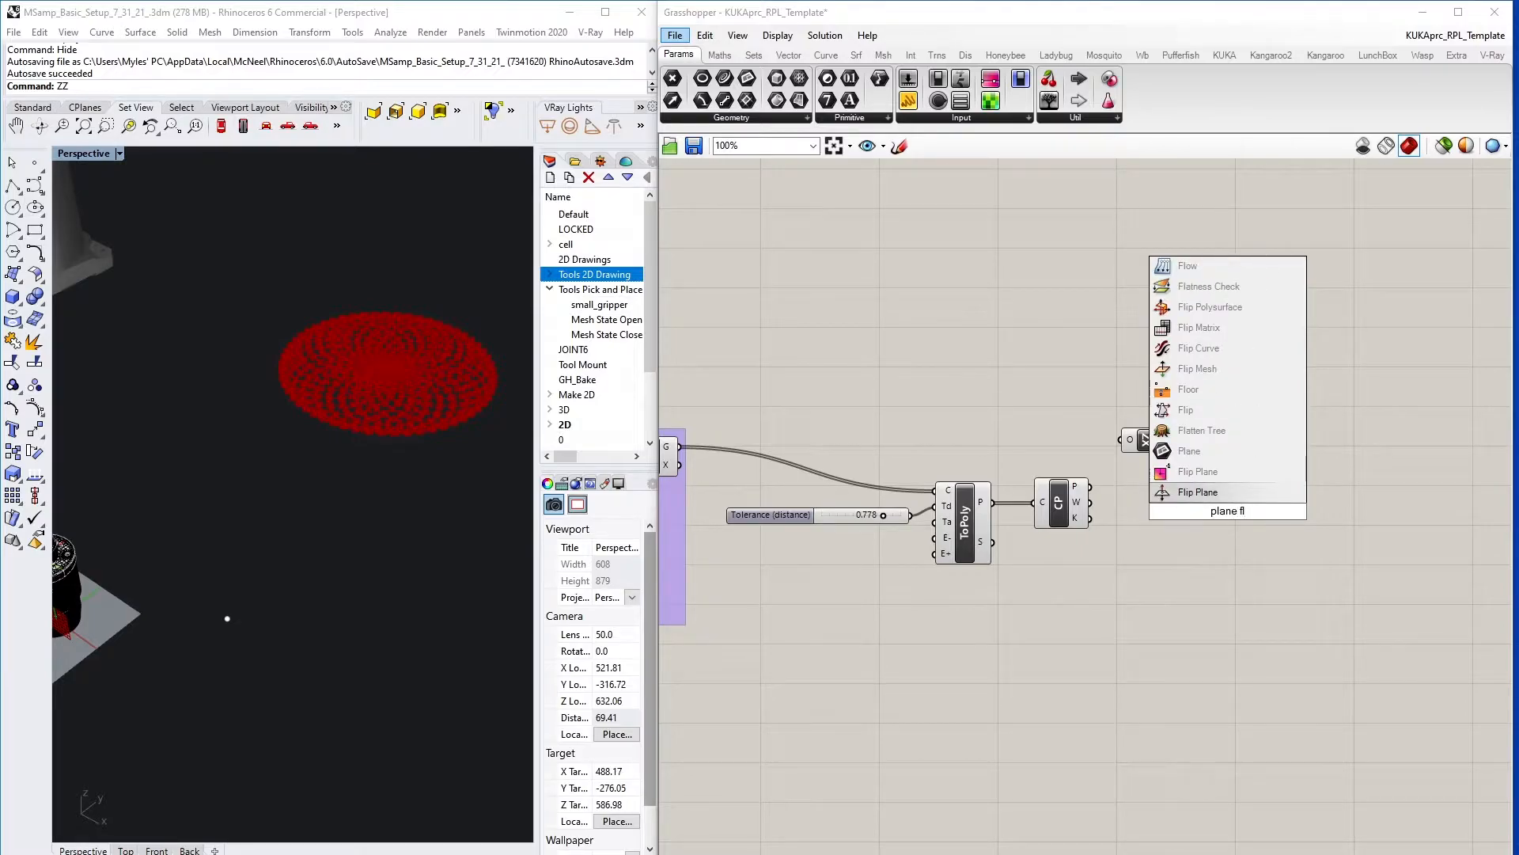
{"action": "type", "text": "ip"}
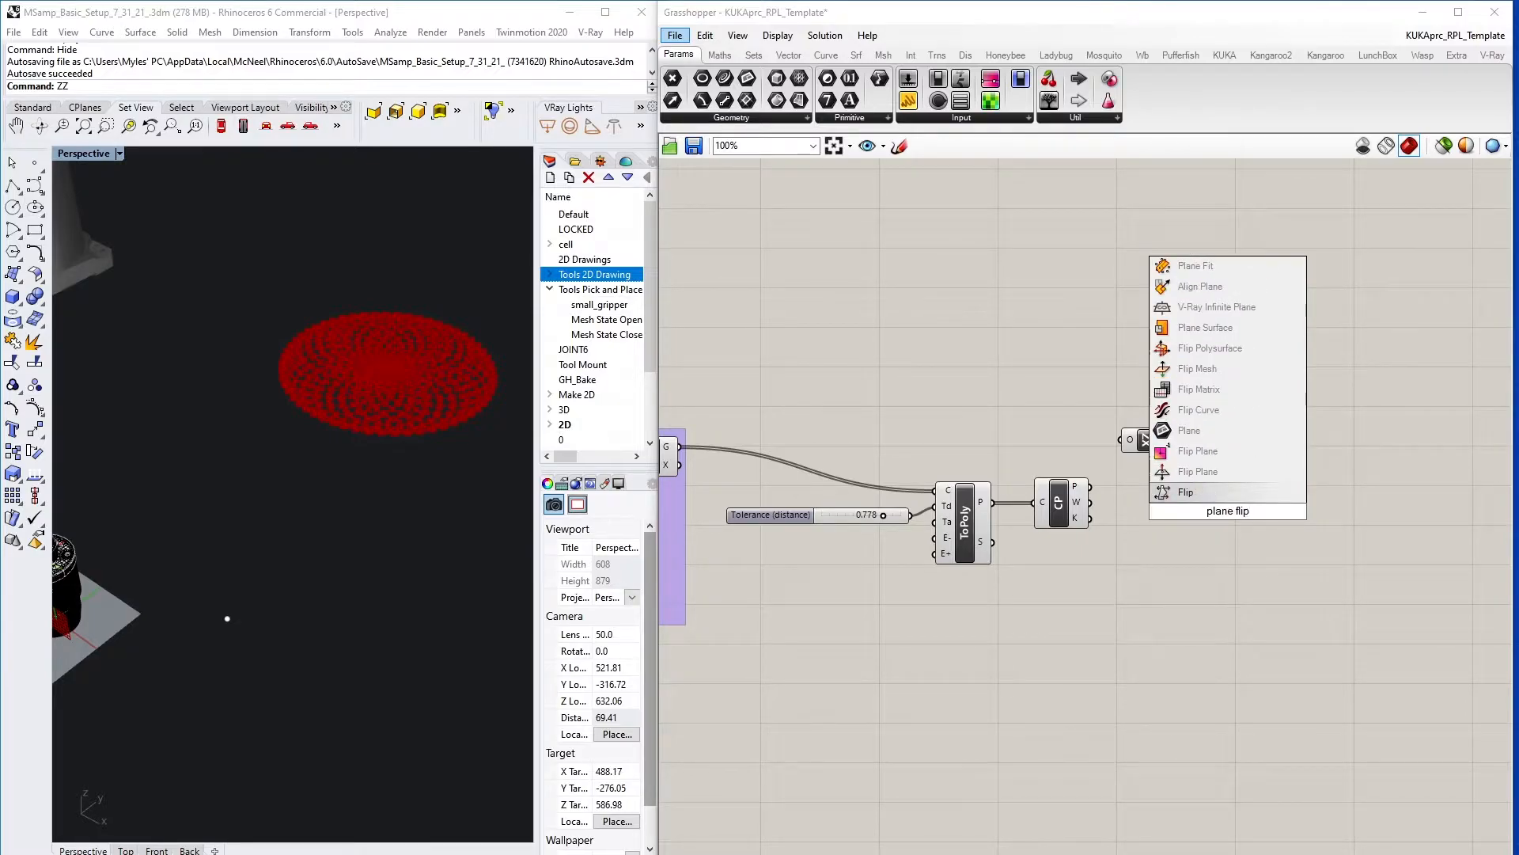
{"action": "left_click", "coordinate": [1200, 473]}
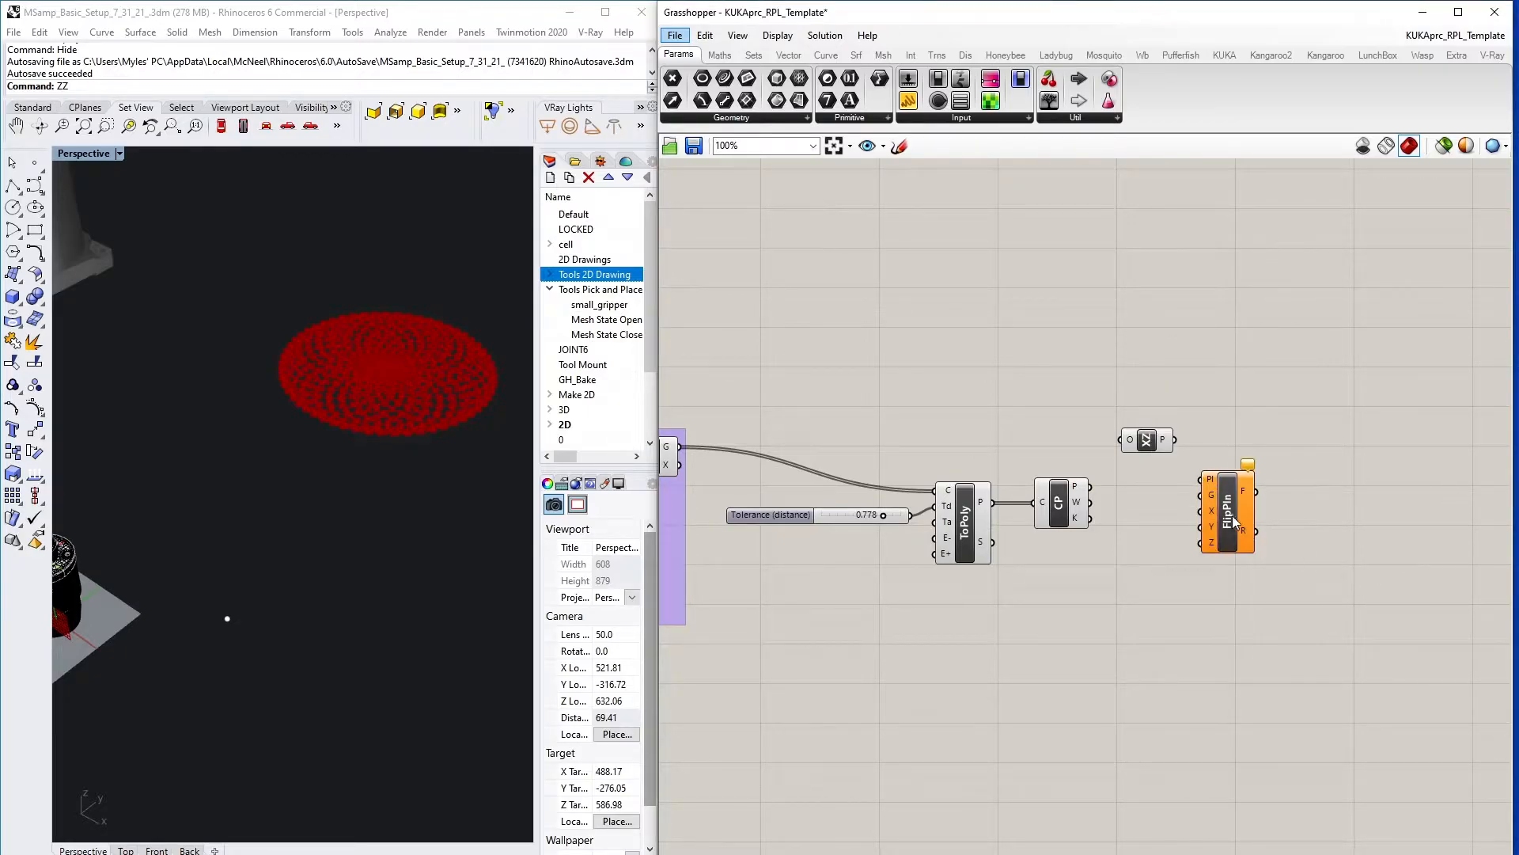
{"action": "key", "text": "ctrl+z"}
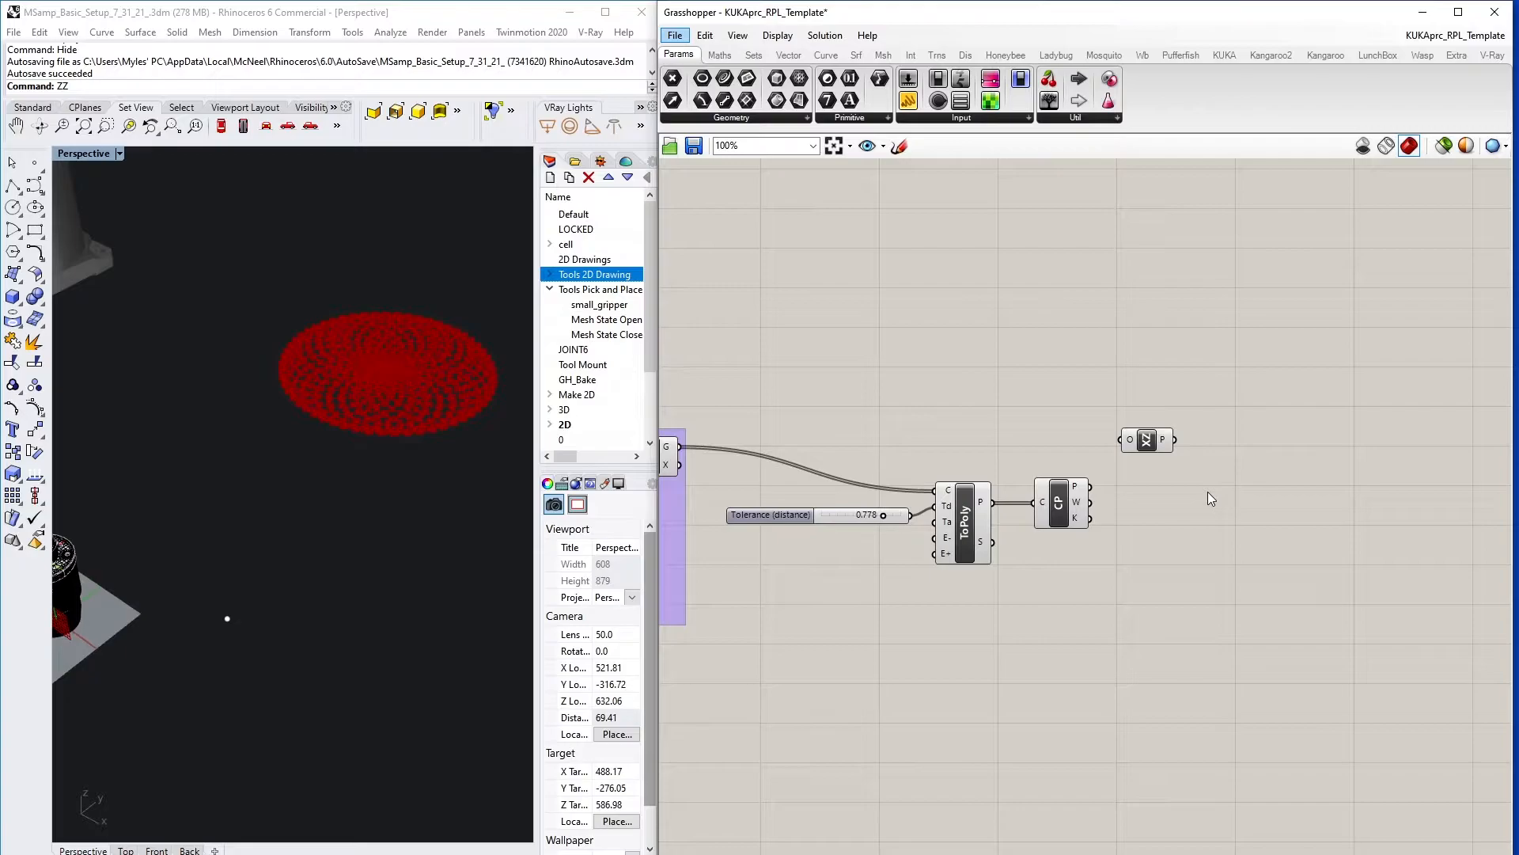
- Add the Flip Plane (PFlip) component that flips or swaps plane axes, placing it beyond the XZ Plane component
{"action": "double_click", "coordinate": [1213, 496]}
{"action": "type", "text": "pdf"}
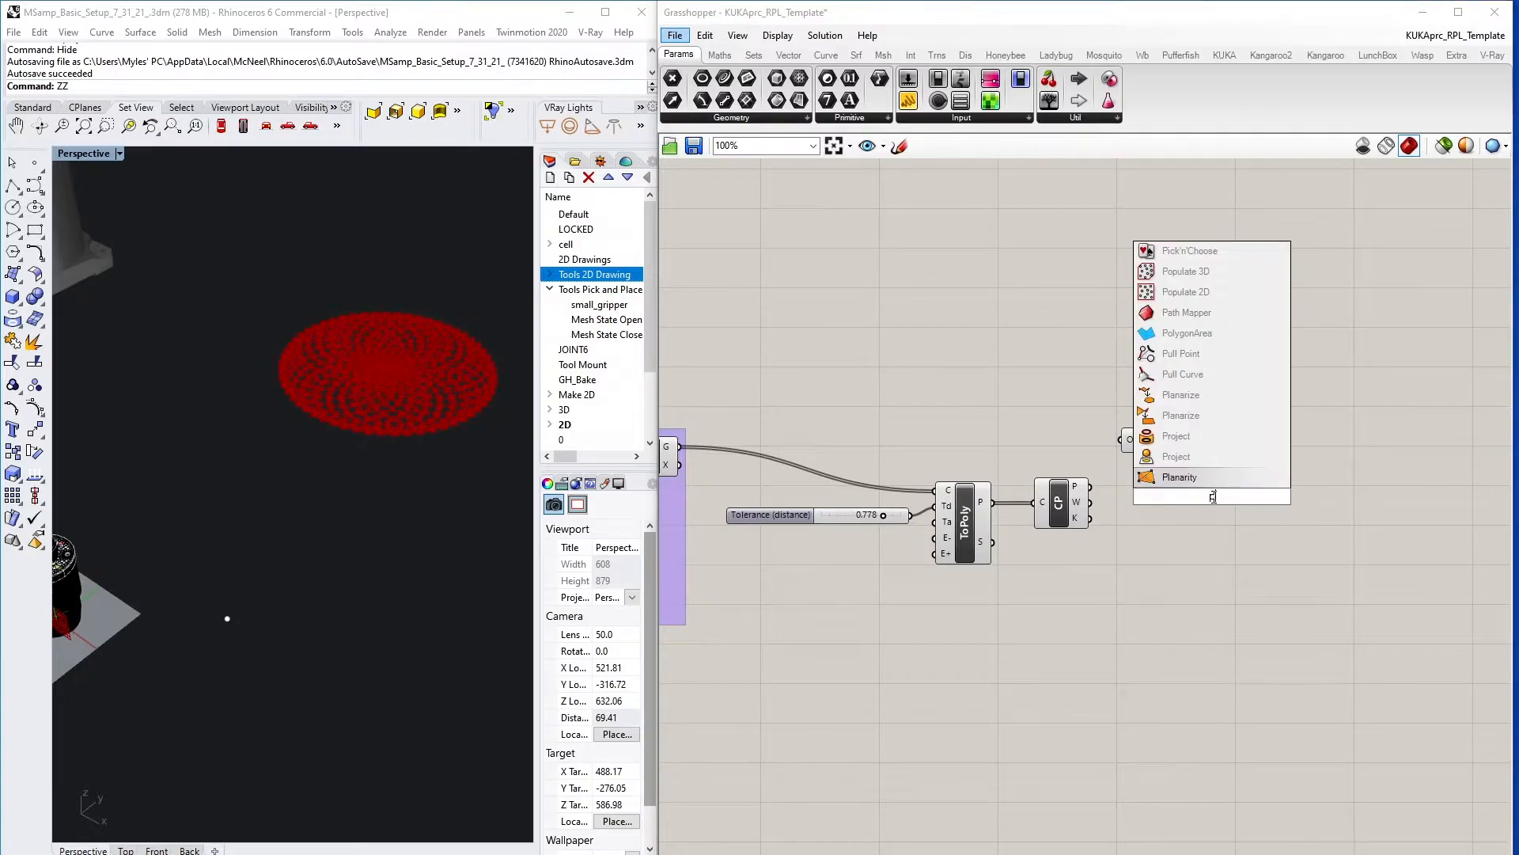
{"action": "key", "text": "BackSpace"}
{"action": "key", "text": "BackSpace"}
{"action": "type", "text": "fl"}
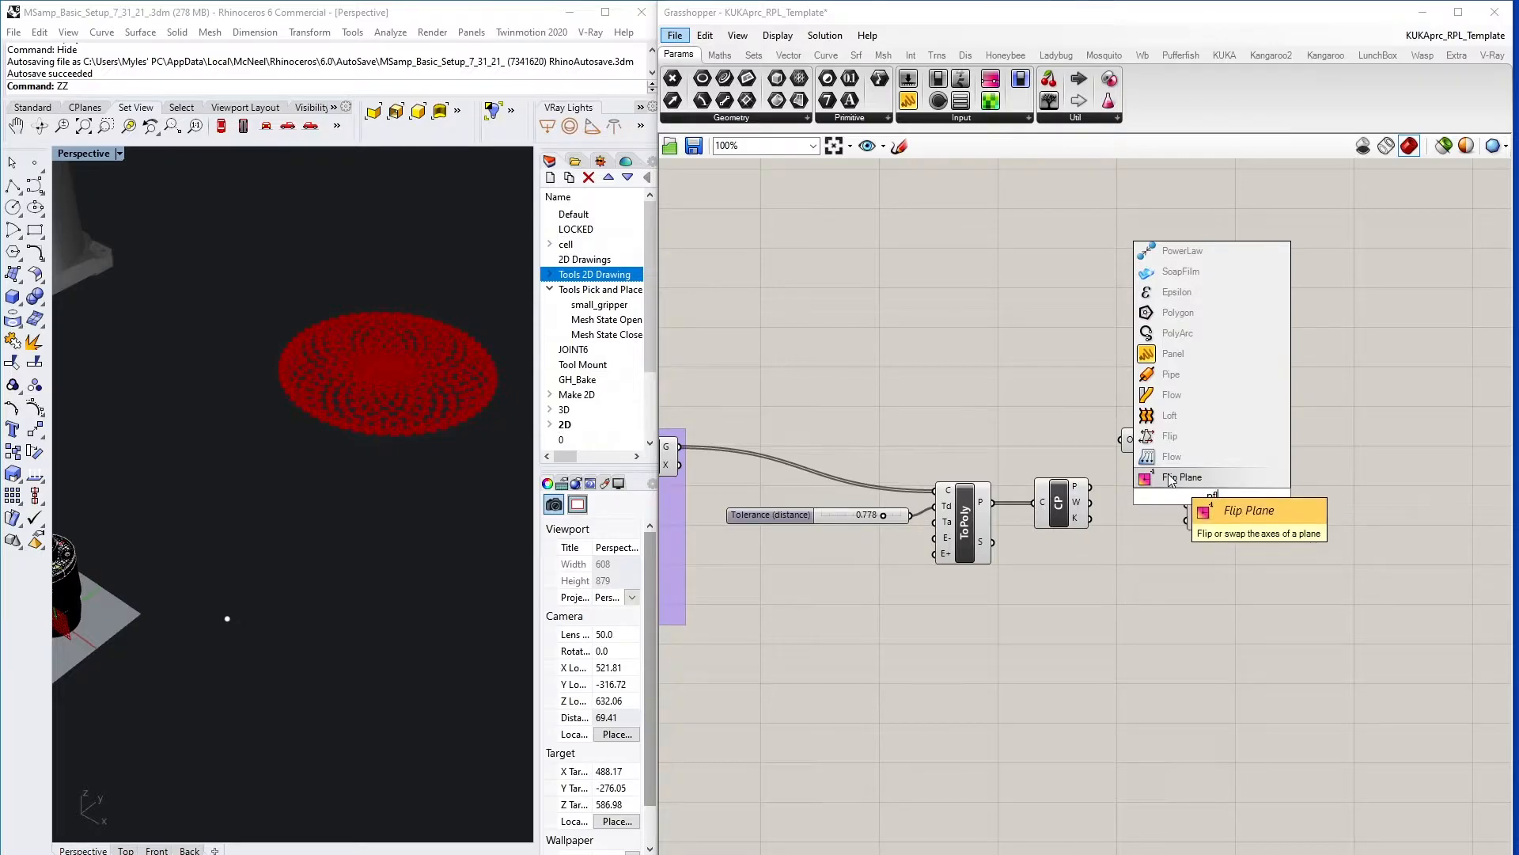
{"action": "left_click", "coordinate": [1202, 479]}
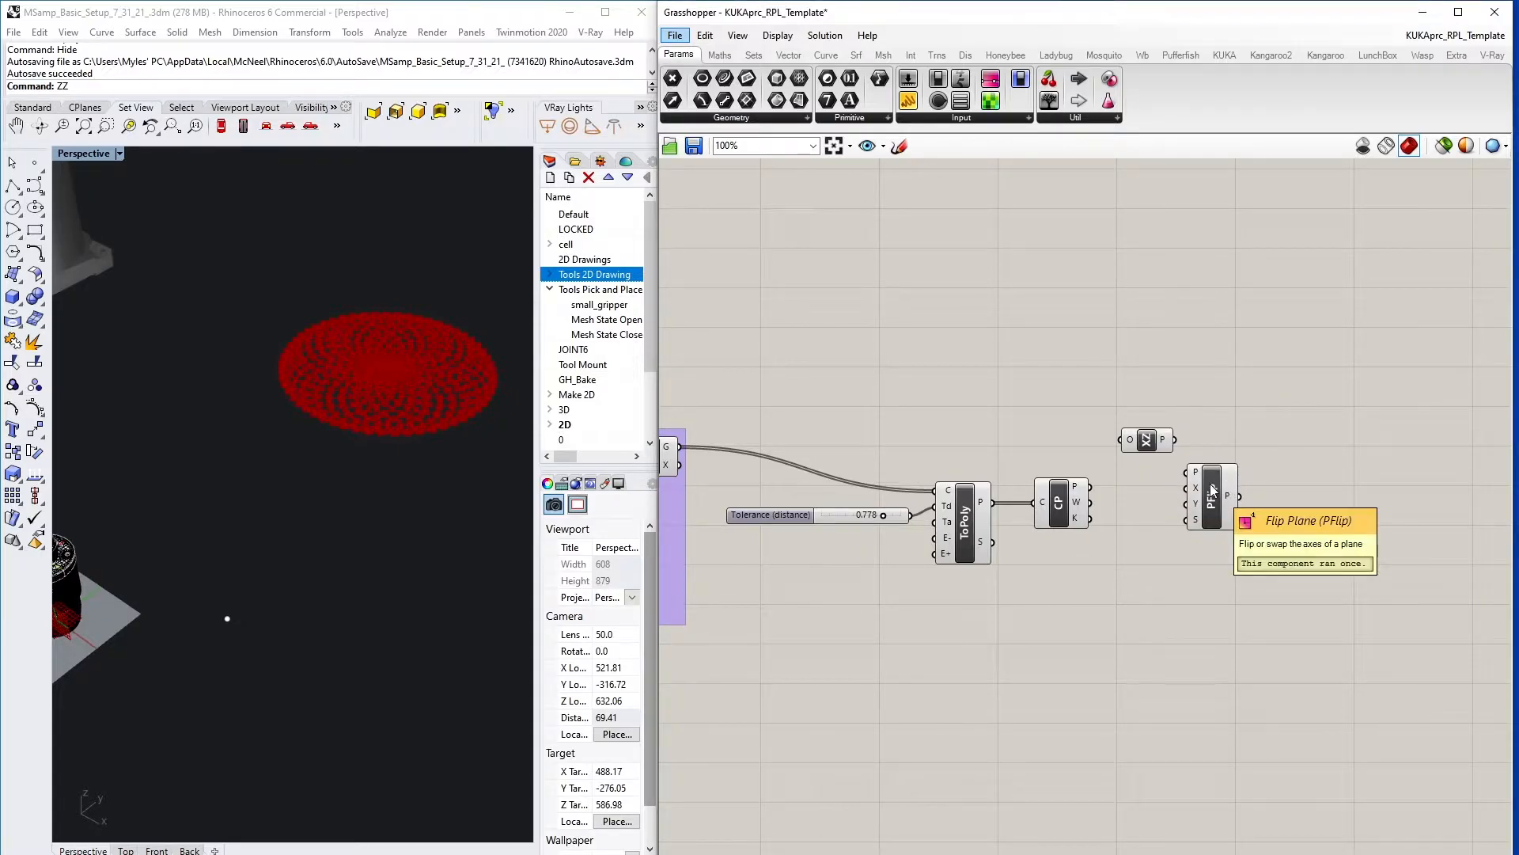
{"action": "left_click_drag", "start_coordinate": [1212, 491], "coordinate": [1218, 481]}
- Connect Control Points' point output to the XZ Plane's origin and the XZ Plane's output to Flip Plane's plane input
{"action": "left_click_drag", "start_coordinate": [1148, 441], "coordinate": [1112, 428]}
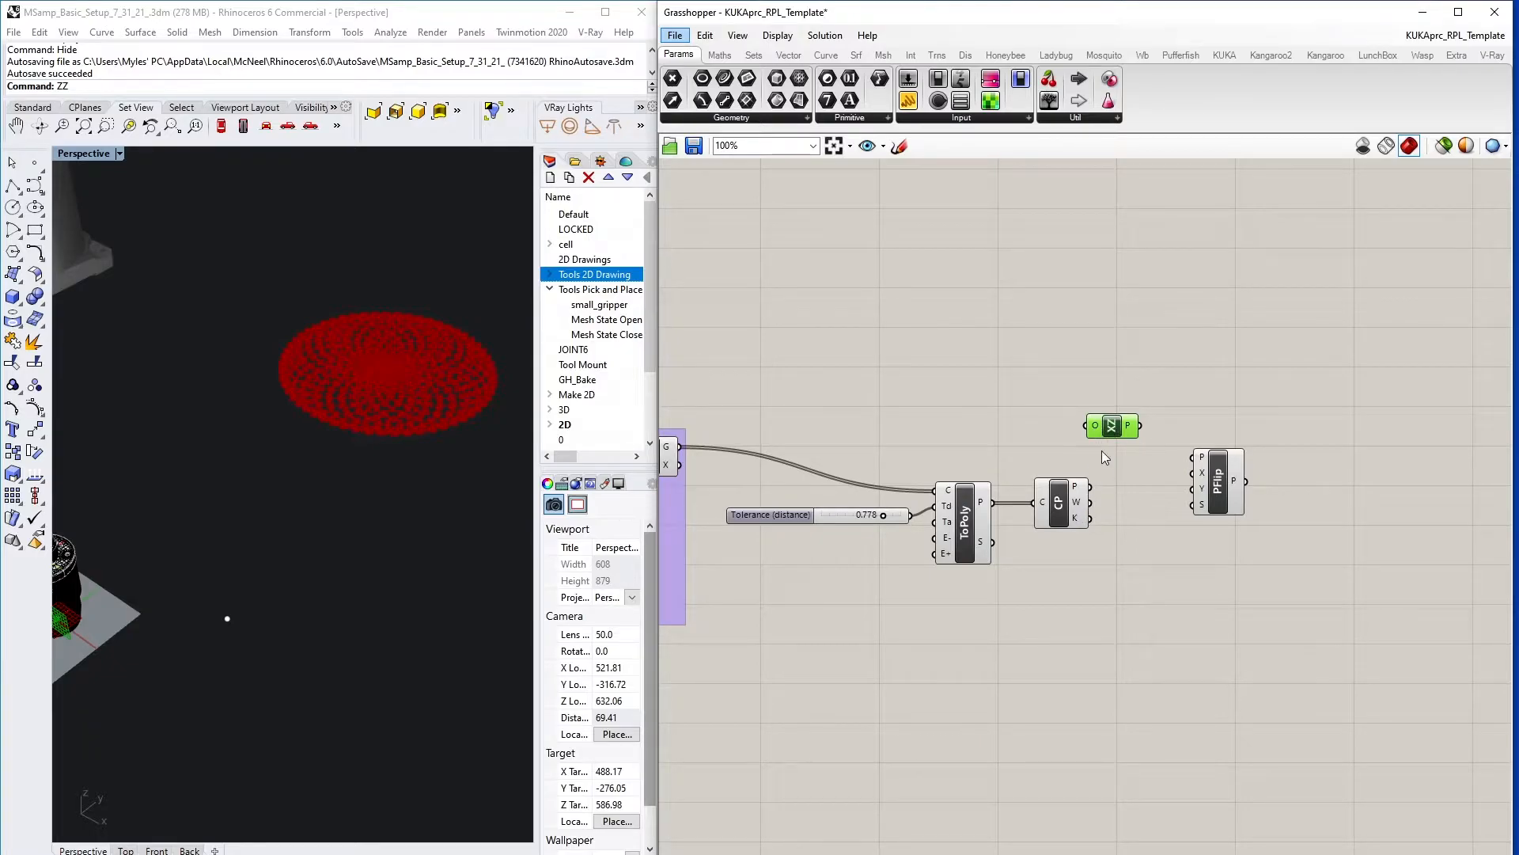
{"action": "left_click_drag", "start_coordinate": [1113, 427], "coordinate": [1131, 435]}
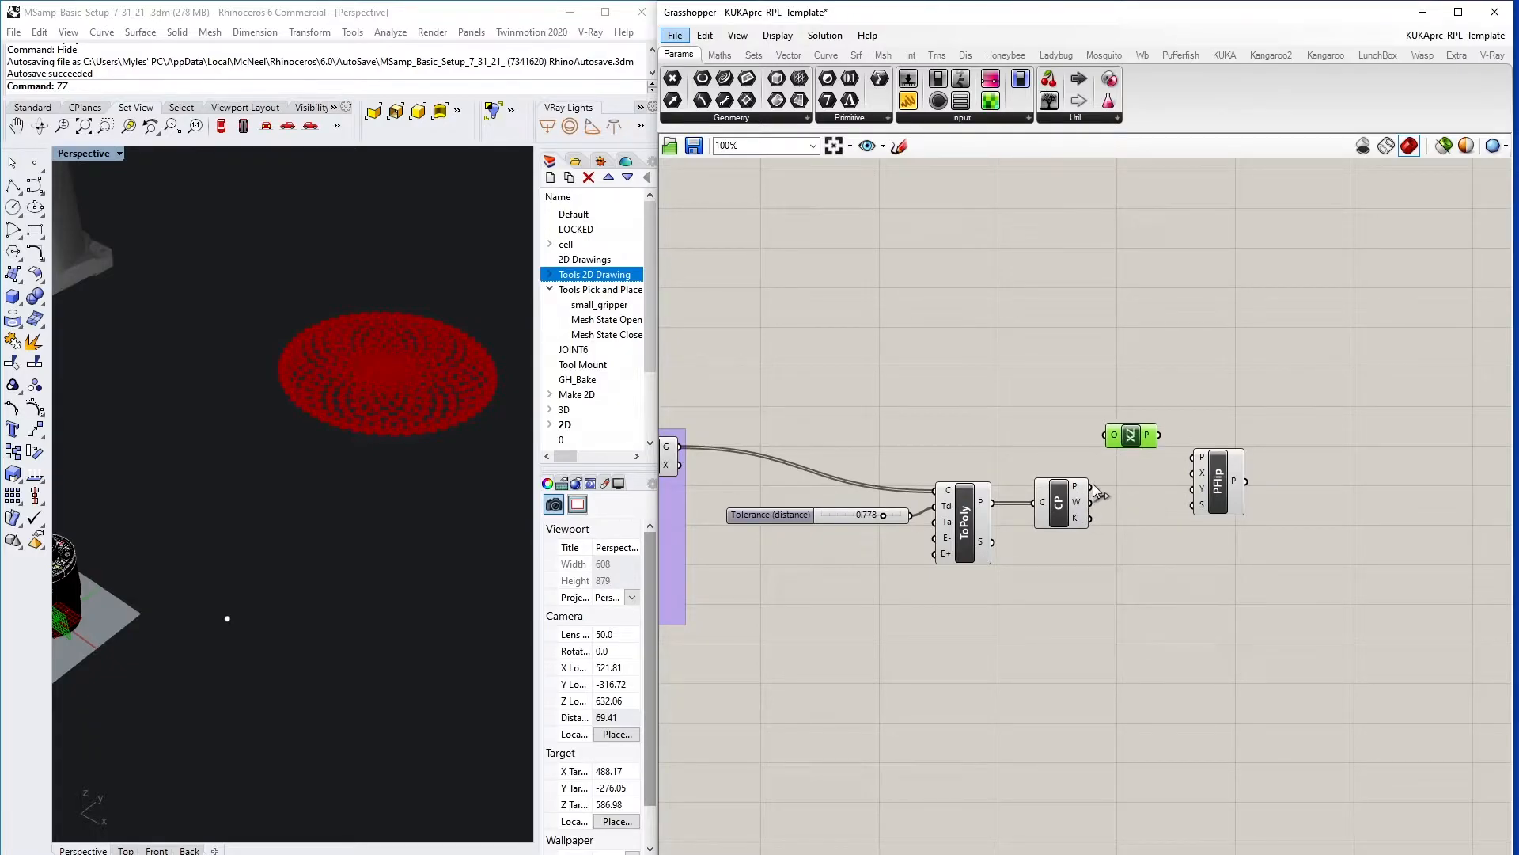
{"action": "left_click_drag", "start_coordinate": [1090, 485], "coordinate": [1134, 445]}
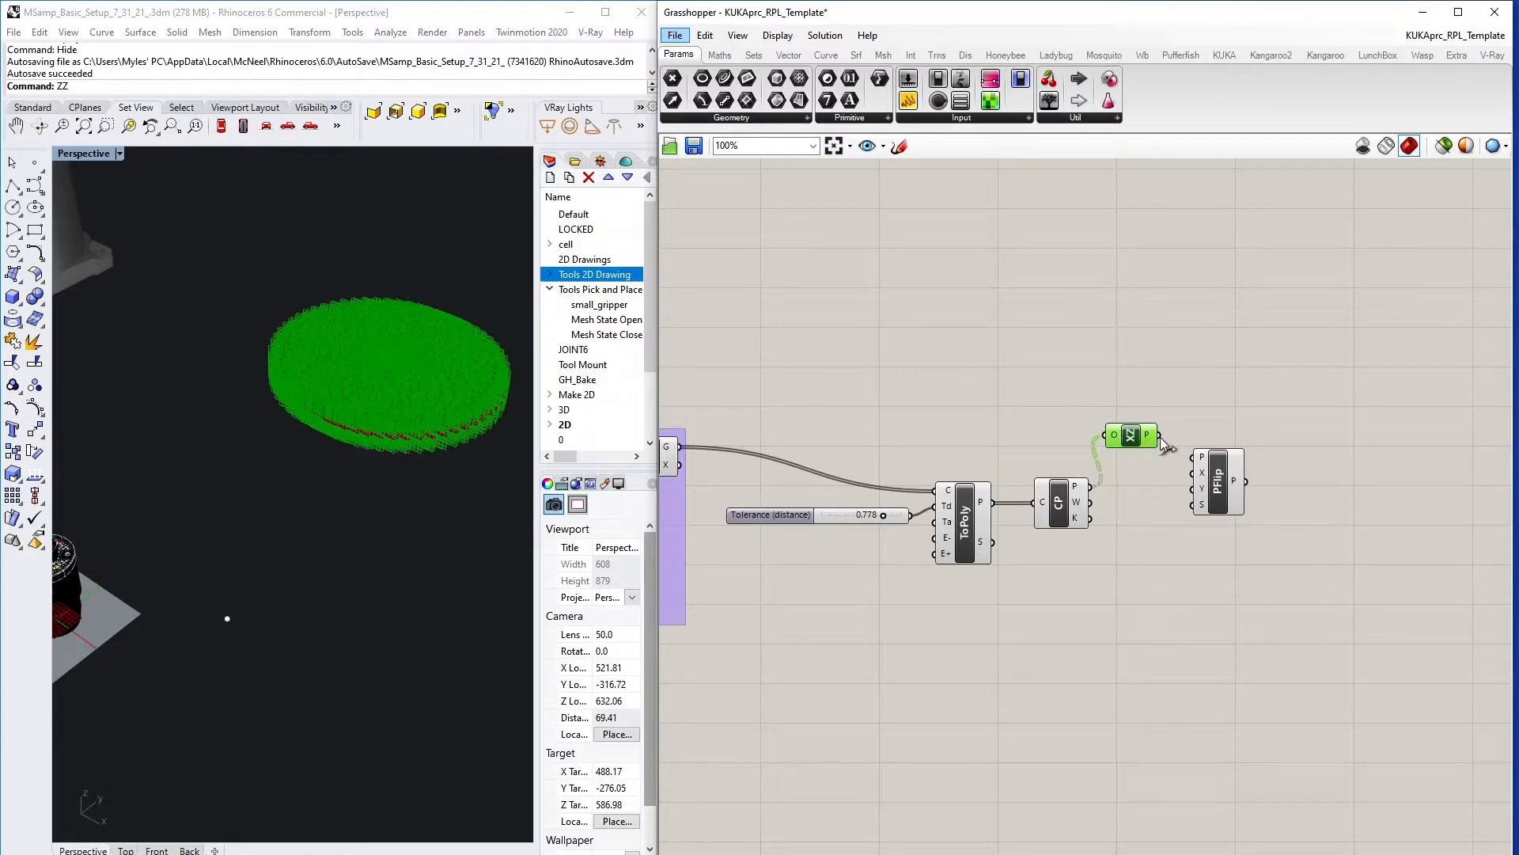
{"action": "left_click_drag", "start_coordinate": [1169, 450], "coordinate": [1155, 442]}
{"action": "left_click_drag", "start_coordinate": [1160, 434], "coordinate": [1244, 488]}
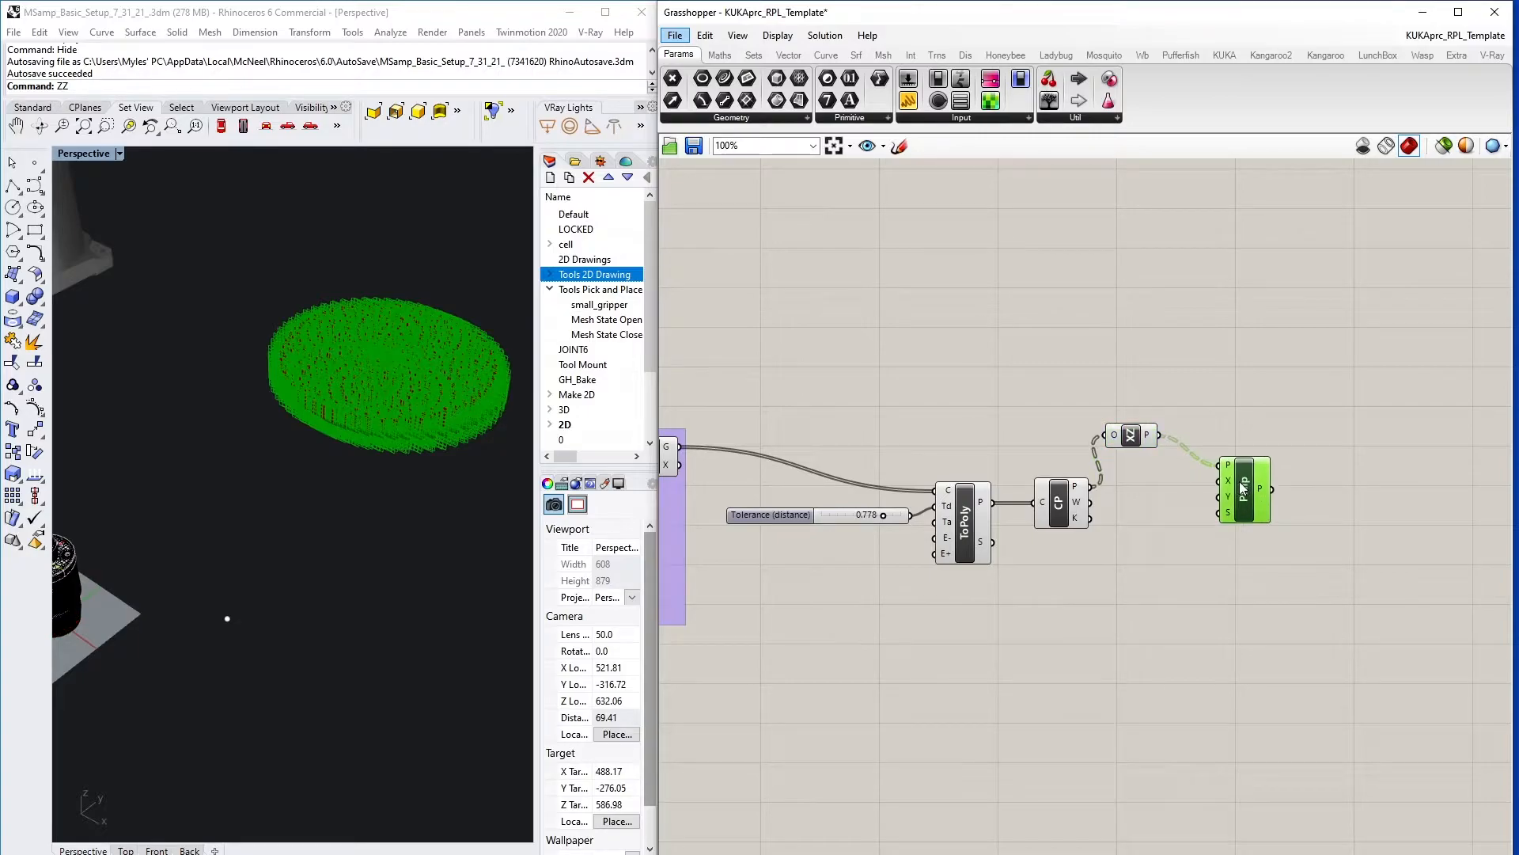
- Add a Boolean Toggle below the XZ Plane component and connect it to Flip Plane's X input
{"action": "left_click", "coordinate": [1156, 512]}
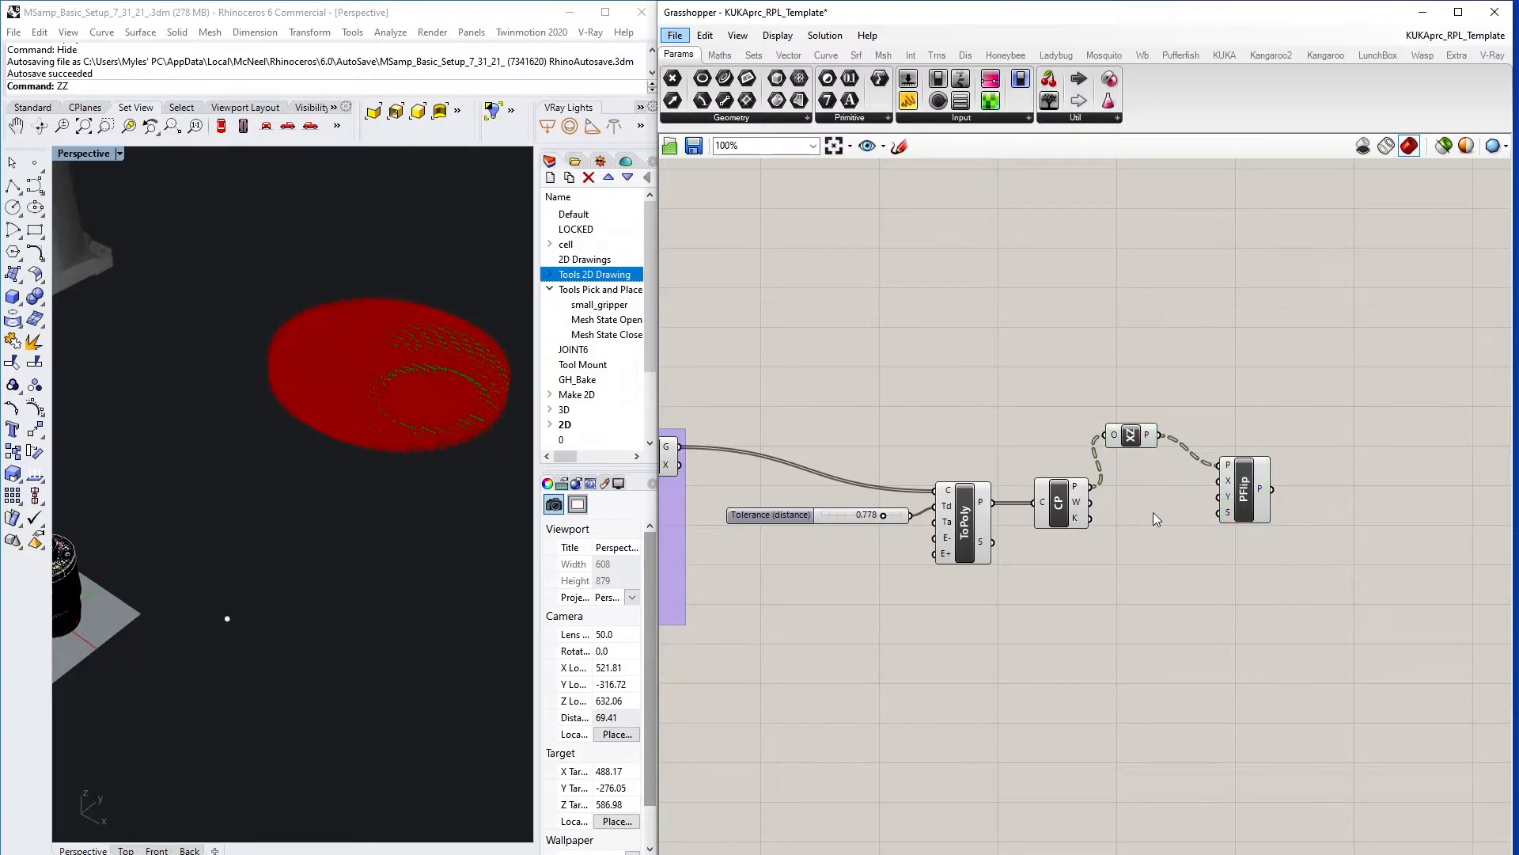
{"action": "double_click", "coordinate": [1152, 511]}
{"action": "type", "text": "bool"}
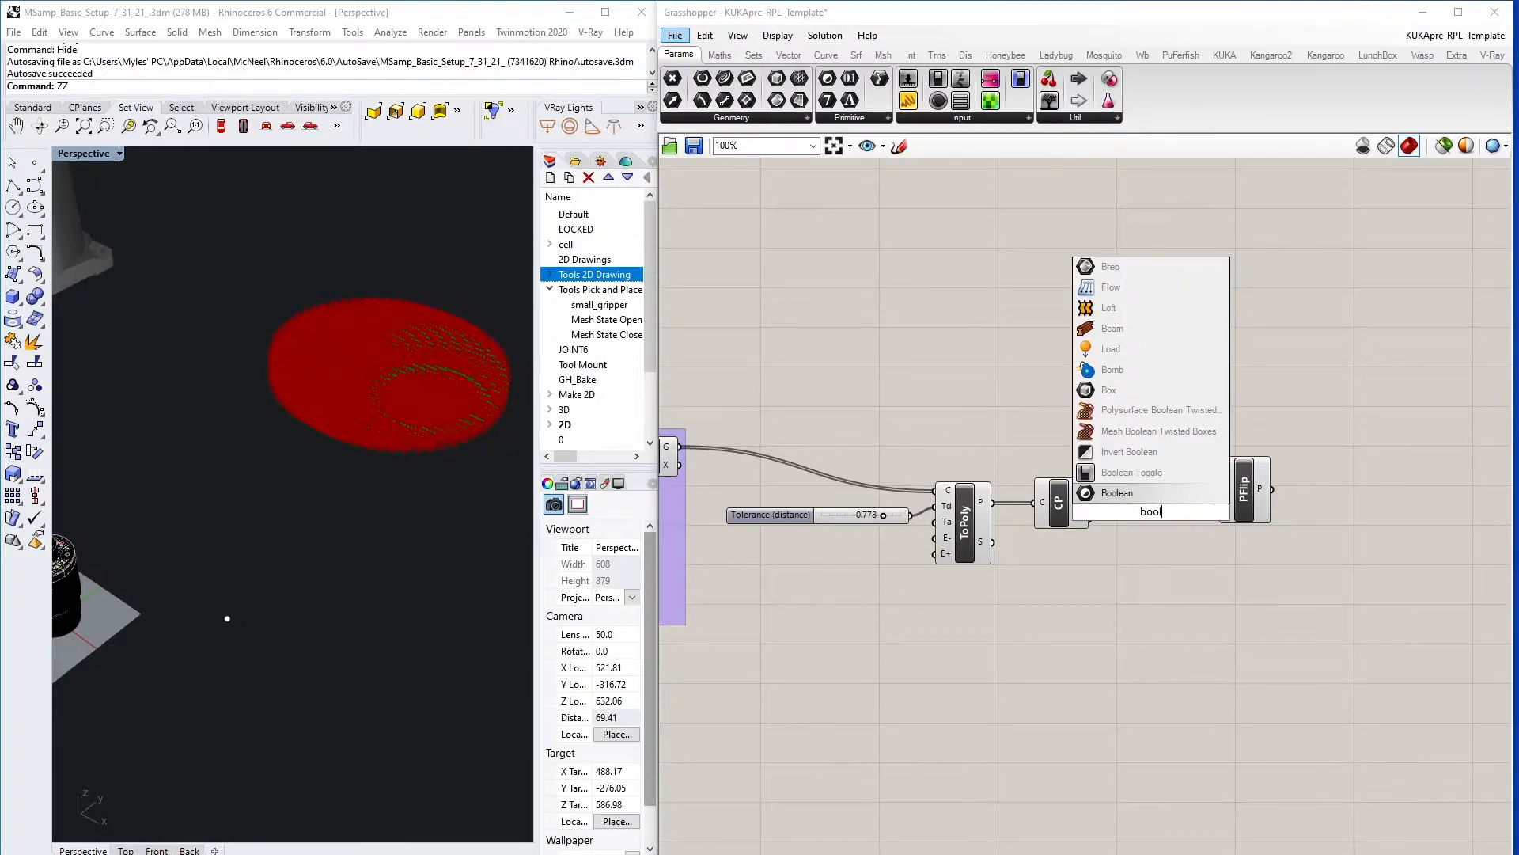
{"action": "key", "text": "Up"}
{"action": "key", "text": "Return"}
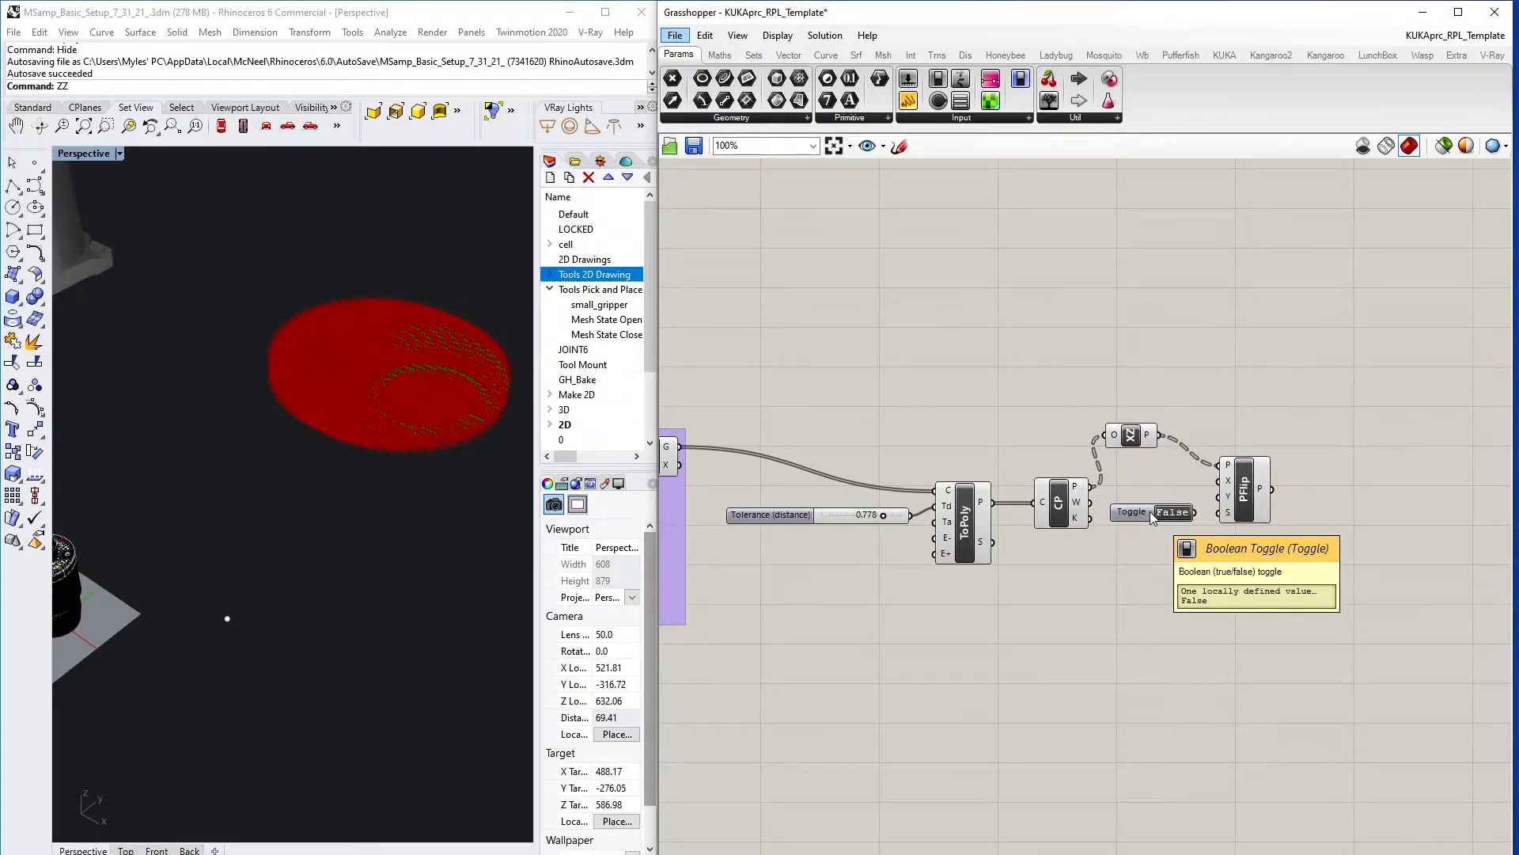
{"action": "left_click_drag", "start_coordinate": [1261, 480], "coordinate": [1291, 505]}
{"action": "left_click_drag", "start_coordinate": [1195, 513], "coordinate": [1252, 507]}
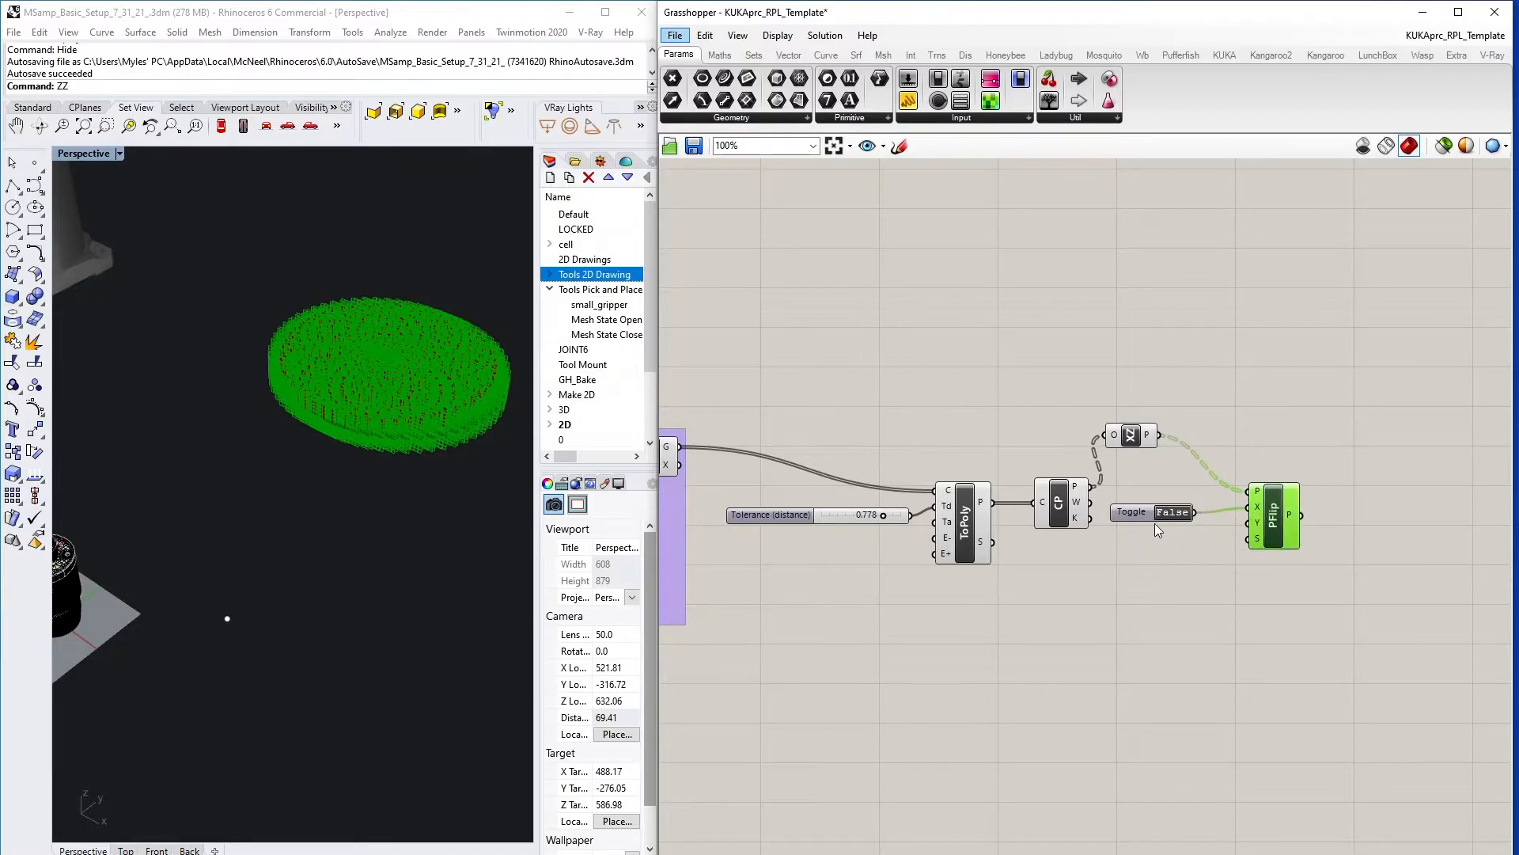
- Turn off the preview of the Curve To Polyline and Control Points components
{"action": "right_click_drag", "start_coordinate": [1100, 554], "coordinate": [1225, 534]}
{"action": "scroll", "coordinate": [1233, 562], "scroll_direction": "down", "scroll_amount": 4}
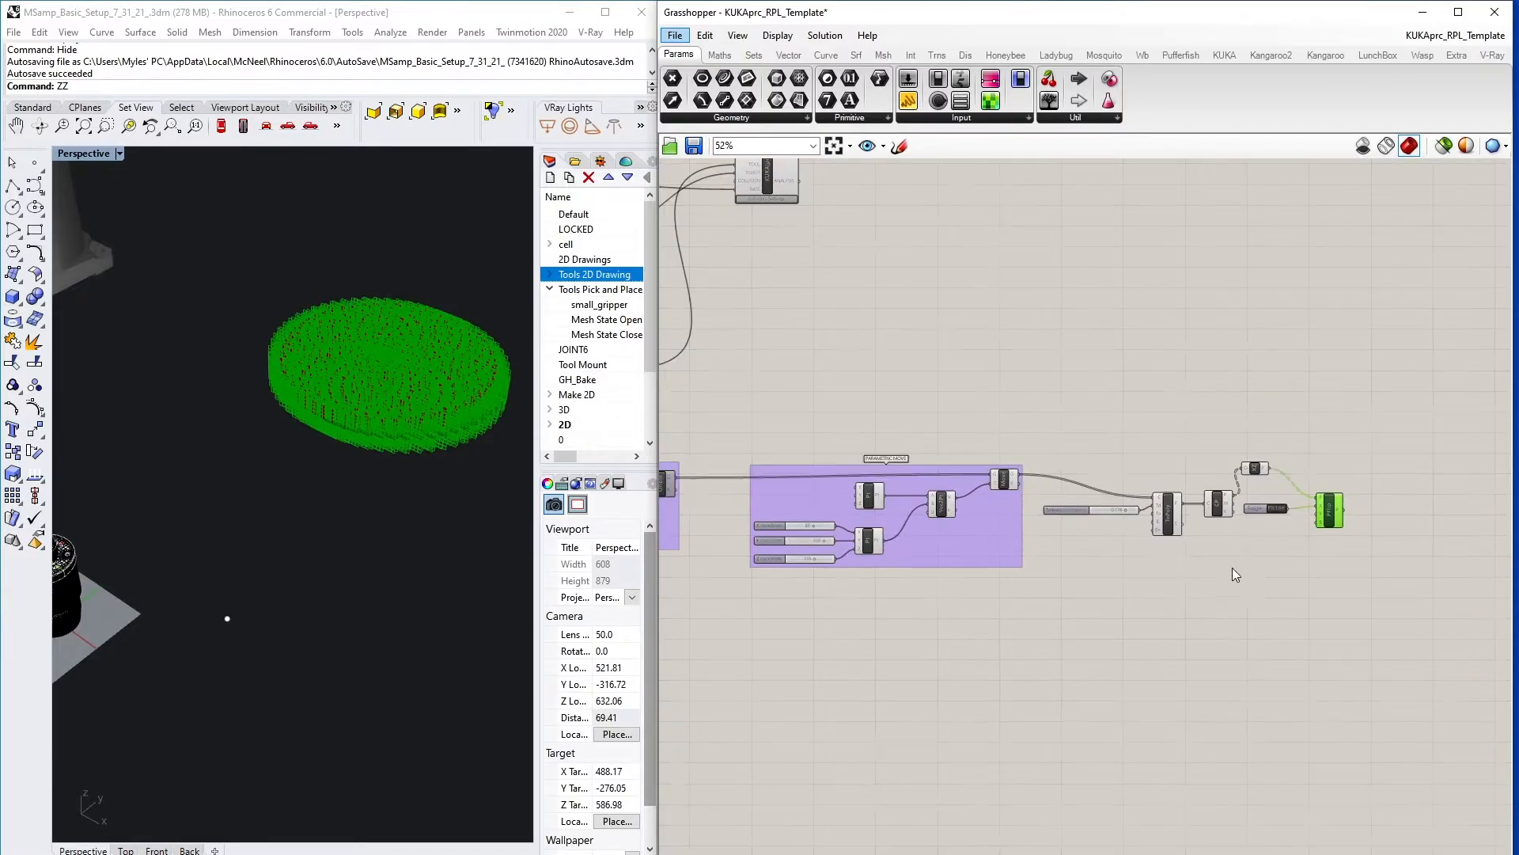
{"action": "left_click_drag", "start_coordinate": [1233, 562], "coordinate": [947, 475]}
{"action": "left_click", "coordinate": [1193, 612]}
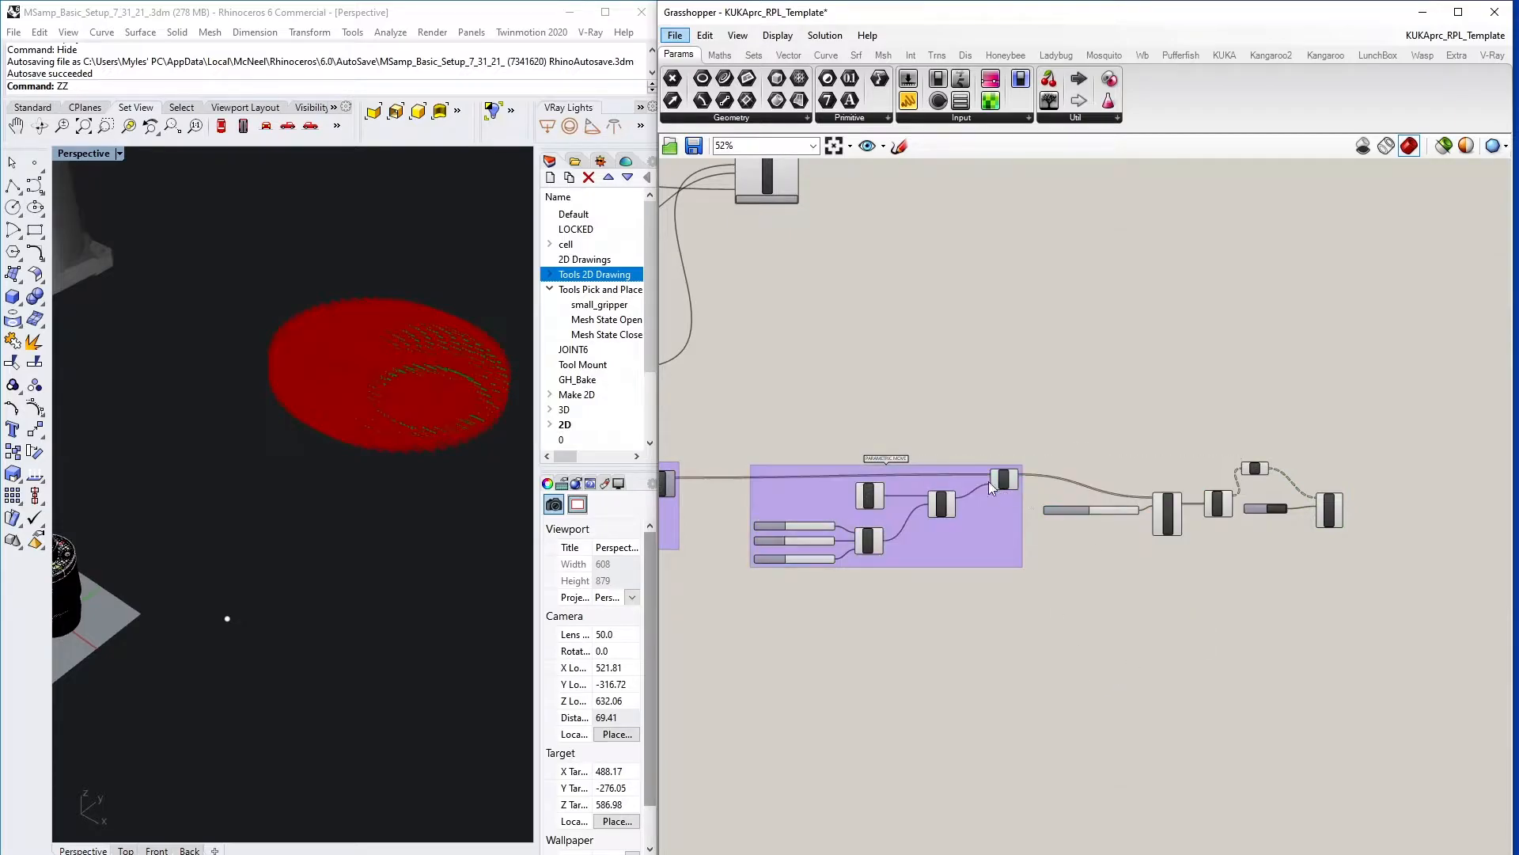
{"action": "scroll", "coordinate": [997, 489], "scroll_direction": "up", "scroll_amount": 2}
{"action": "left_click_drag", "start_coordinate": [1322, 620], "coordinate": [1114, 472]}
{"action": "right_click", "coordinate": [1174, 427]}
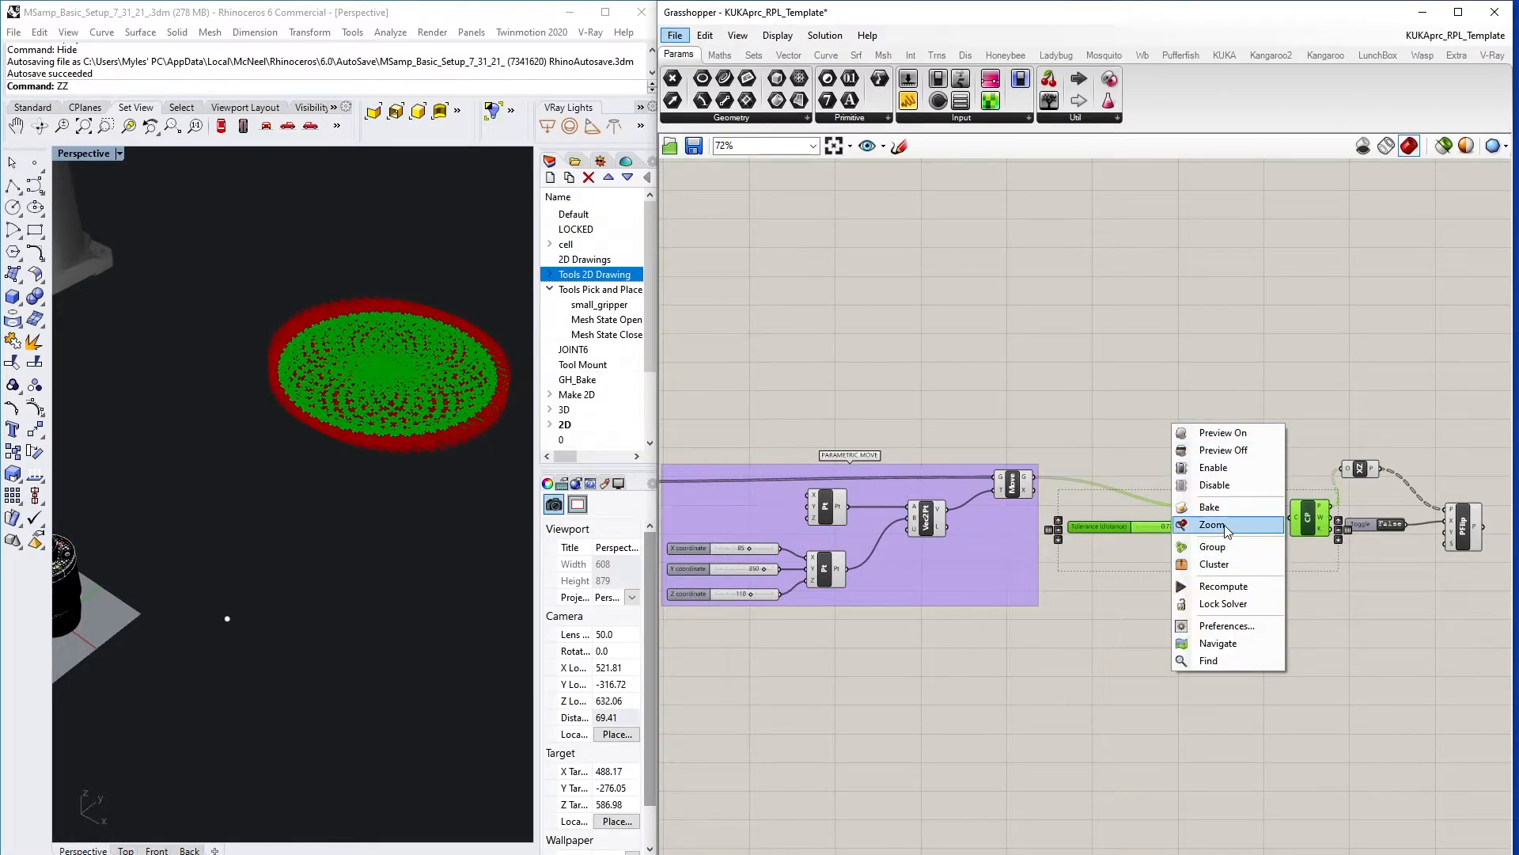
{"action": "left_click", "coordinate": [1220, 449]}
- Turn off the preview of the two point components in the PARAMETRIC MOVE group
{"action": "right_click_drag", "start_coordinate": [816, 610], "coordinate": [937, 590]}
{"action": "left_click_drag", "start_coordinate": [1013, 667], "coordinate": [905, 413]}
{"action": "right_click", "coordinate": [996, 370]}
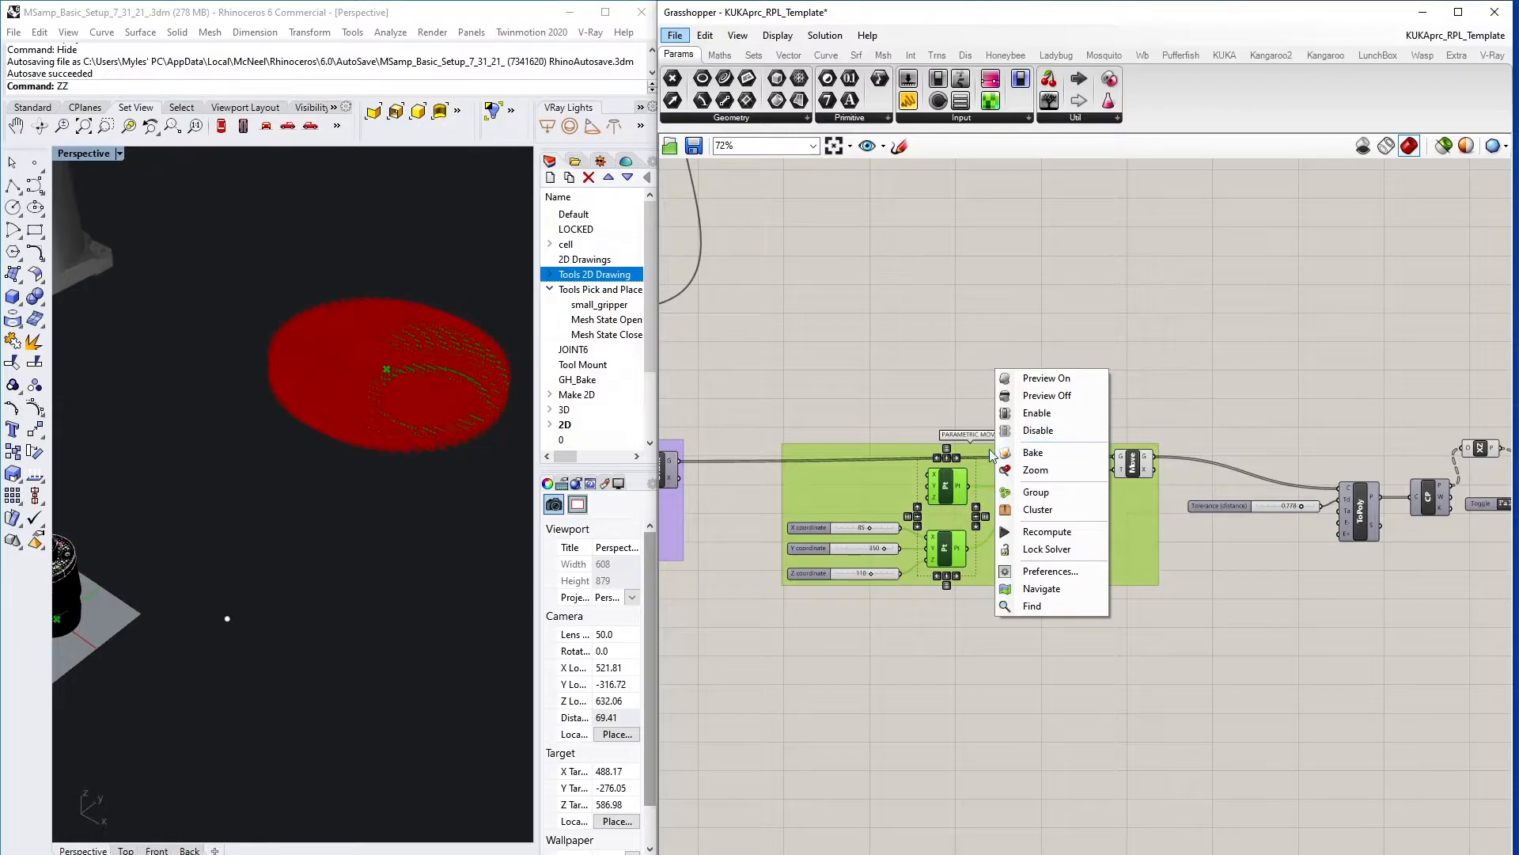
{"action": "left_click", "coordinate": [1043, 396]}
{"action": "left_click", "coordinate": [1182, 374]}
- Duplicate the Boolean Toggle twice, wire the copies to Flip Plane's Y and S inputs, and set both to True
{"action": "right_click_drag", "start_coordinate": [1464, 411], "coordinate": [1043, 459]}
{"action": "right_click_drag", "start_coordinate": [1170, 347], "coordinate": [1071, 356]}
{"action": "scroll", "coordinate": [1013, 596], "scroll_direction": "up", "scroll_amount": 2}
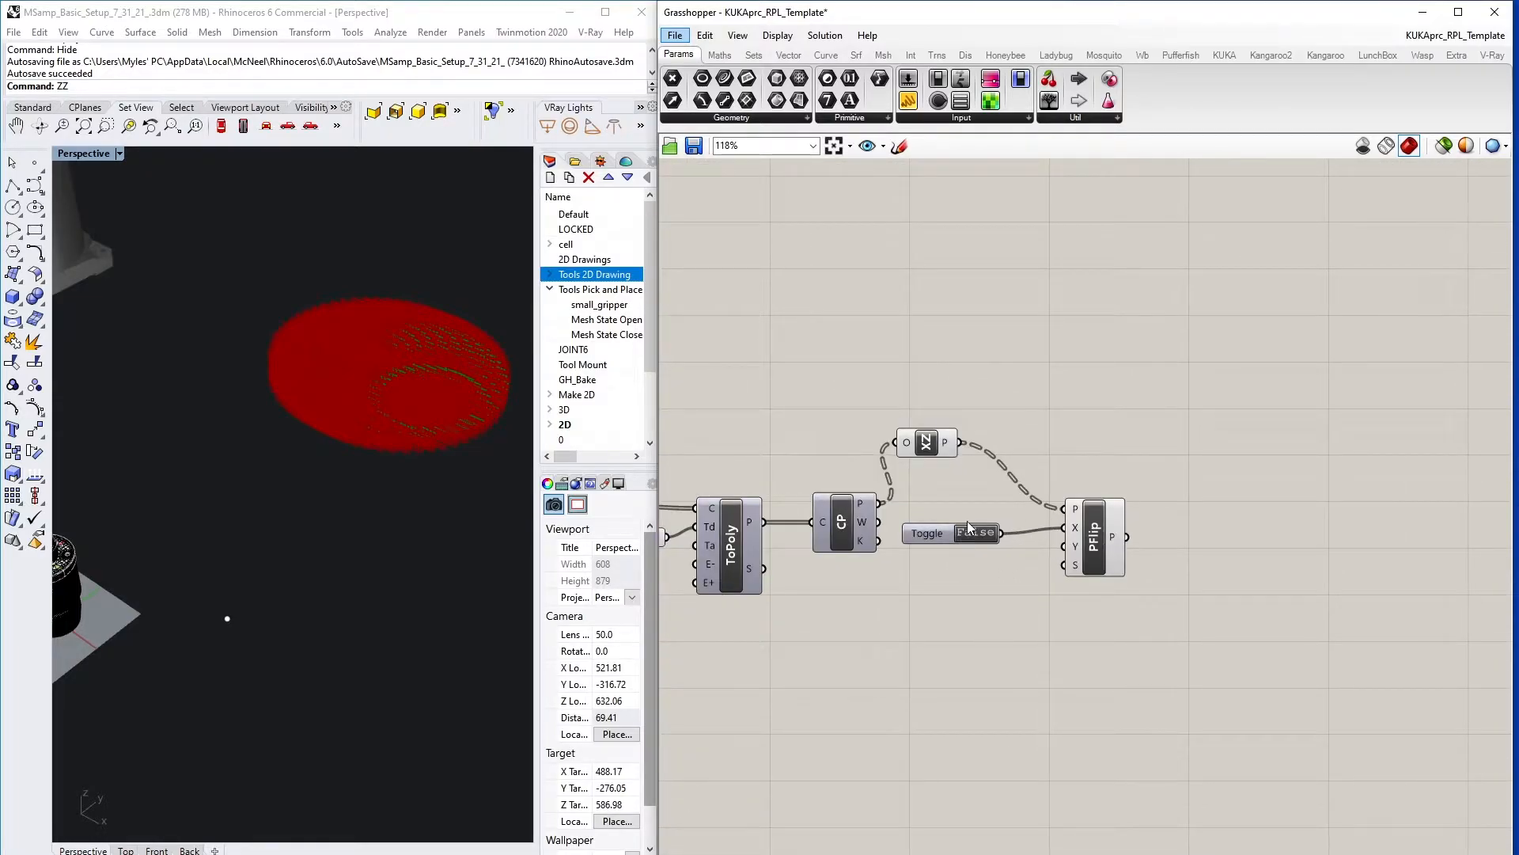
{"action": "mouse_move", "coordinate": [946, 533]}
{"action": "left_mouse_down"}
{"action": "mouse_move", "coordinate": [938, 511]}
{"action": "mouse_move", "coordinate": [951, 550]}
{"action": "left_mouse_up"}
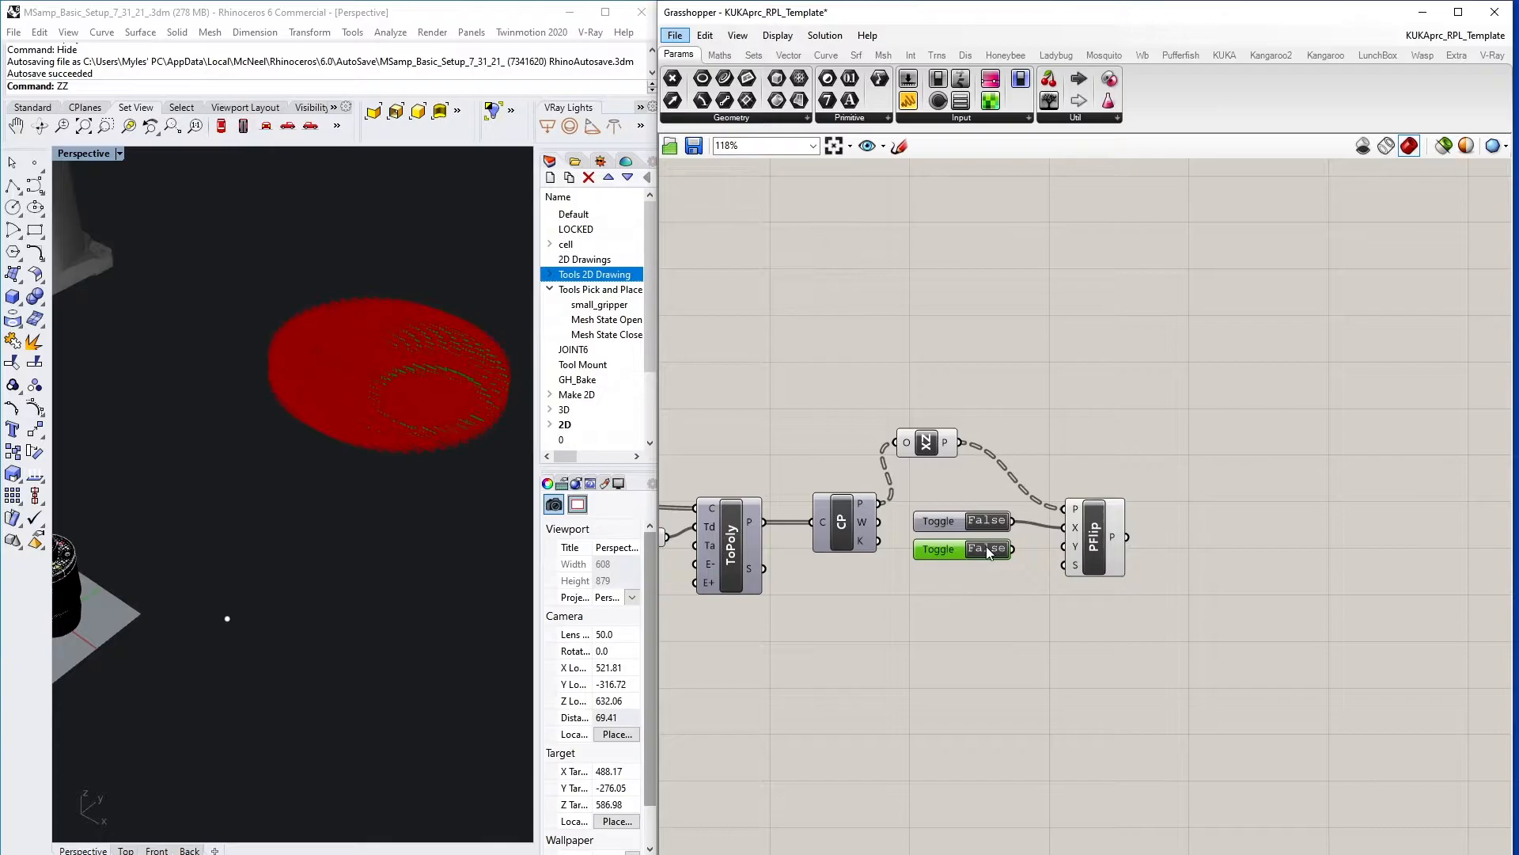
{"action": "double_click", "coordinate": [952, 585]}
{"action": "left_click_drag", "start_coordinate": [950, 584], "coordinate": [950, 584], "text": "alt"}
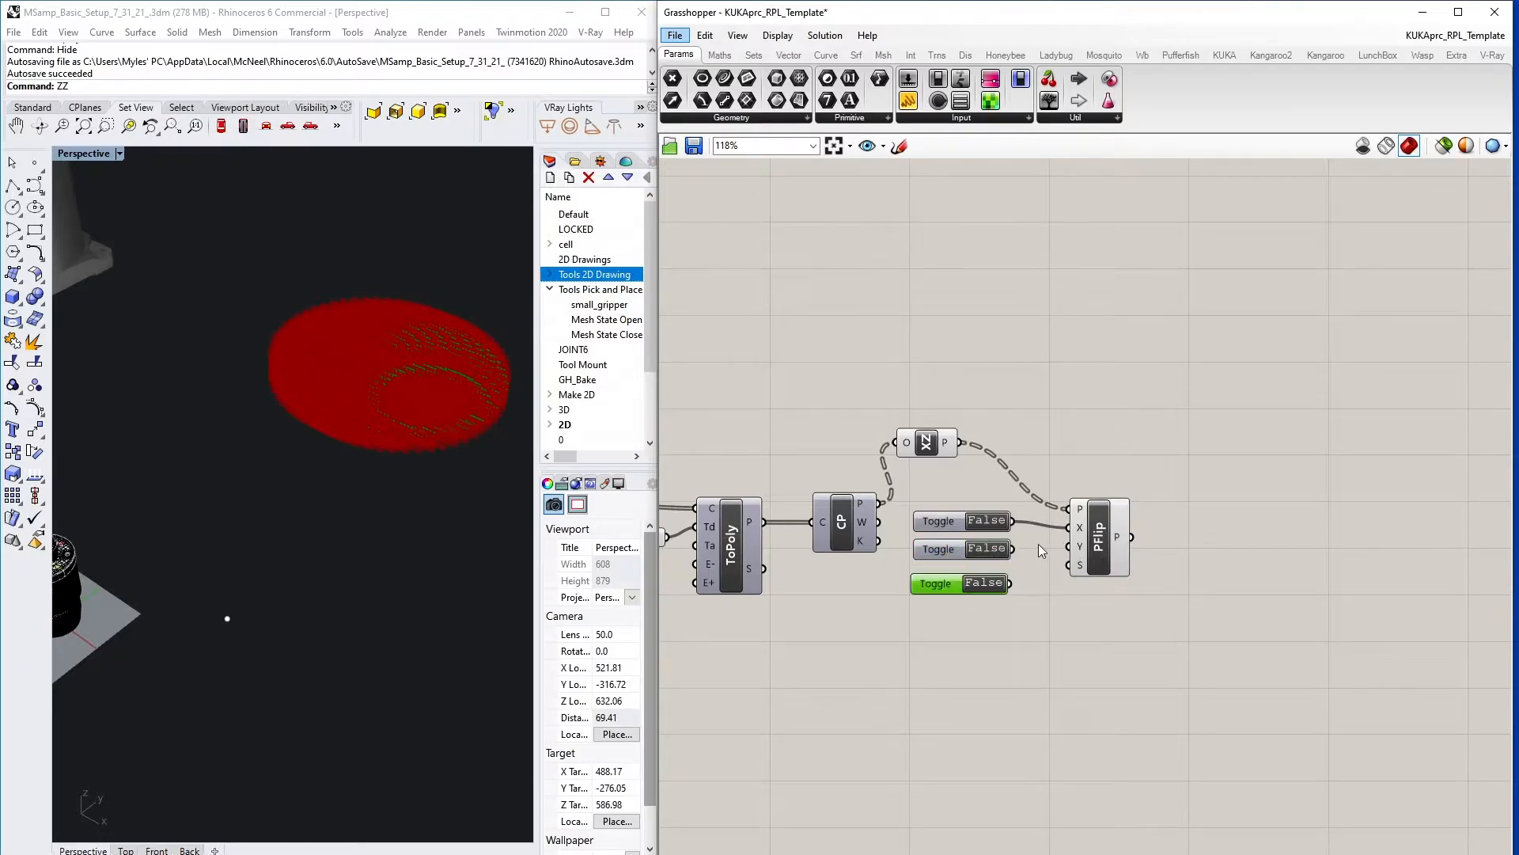
{"action": "left_click_drag", "start_coordinate": [1012, 584], "coordinate": [1071, 566]}
{"action": "double_click", "coordinate": [991, 546]}
{"action": "double_click", "coordinate": [985, 585]}
- Group the components from the tolerance slider and Curve To Polyline through Flip Plane
{"action": "scroll", "coordinate": [1019, 590], "scroll_direction": "down", "scroll_amount": 4}
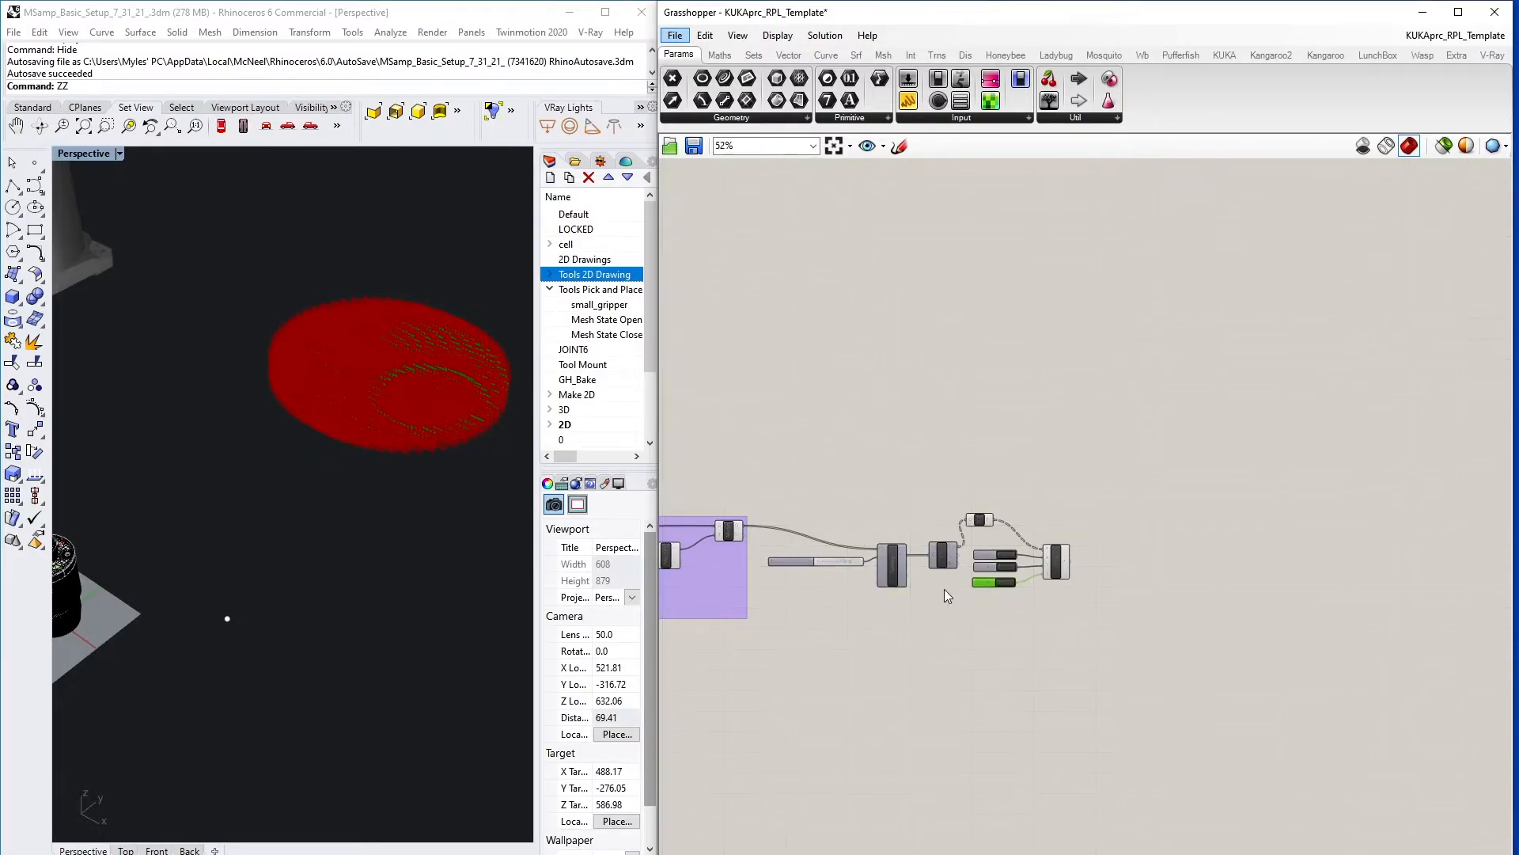
{"action": "right_click_drag", "start_coordinate": [1000, 638], "coordinate": [1158, 663]}
{"action": "left_click_drag", "start_coordinate": [1265, 685], "coordinate": [939, 490]}
{"action": "middle_click", "coordinate": [1049, 540]}
{"action": "left_click", "coordinate": [1046, 489]}
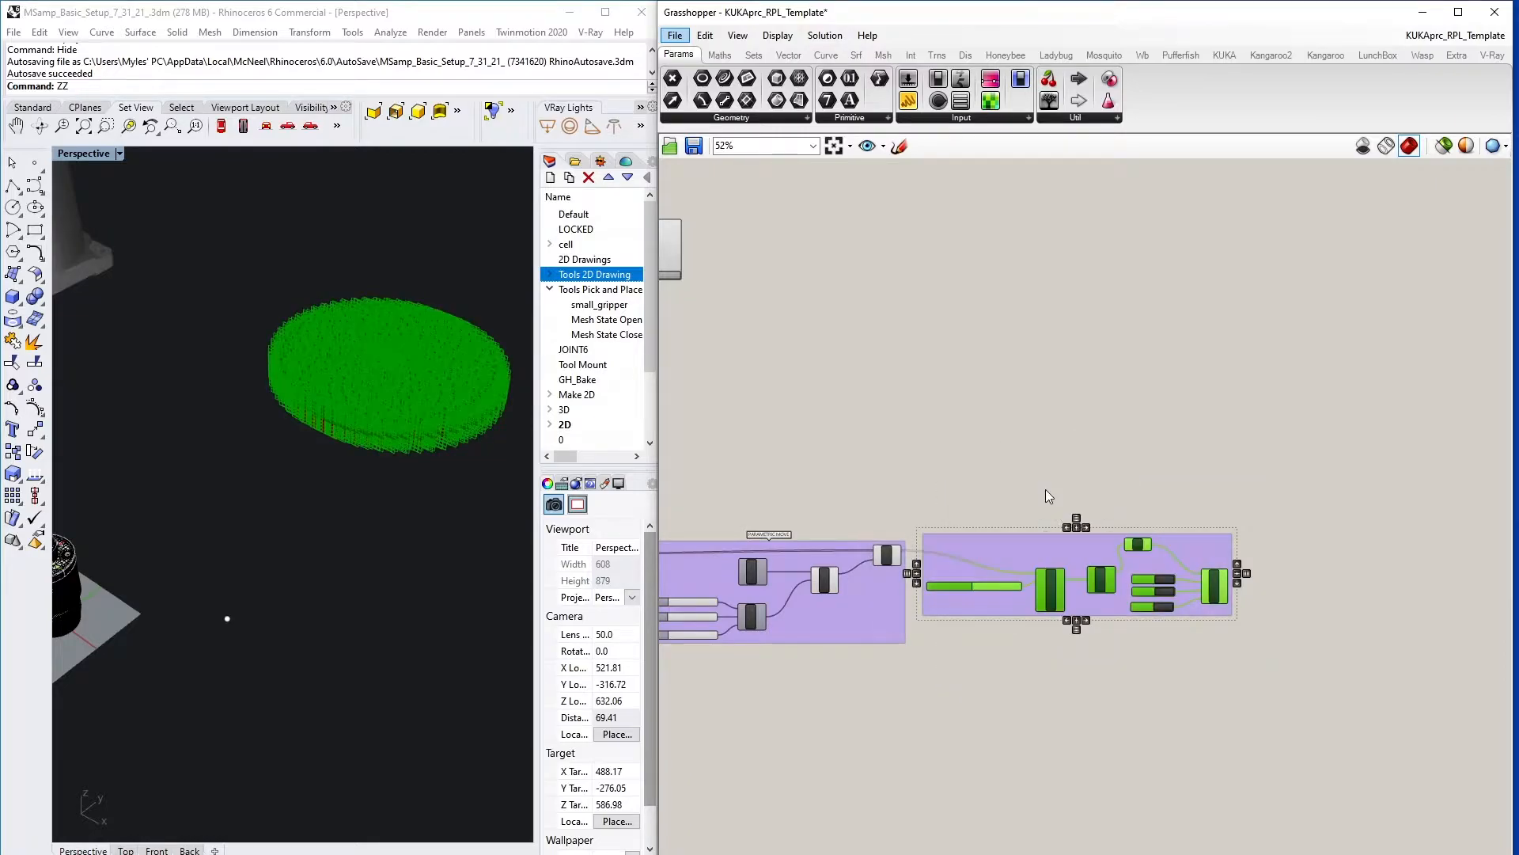
- Name the new group PLANE TOOLPATHING
{"action": "right_click", "coordinate": [1034, 557]}
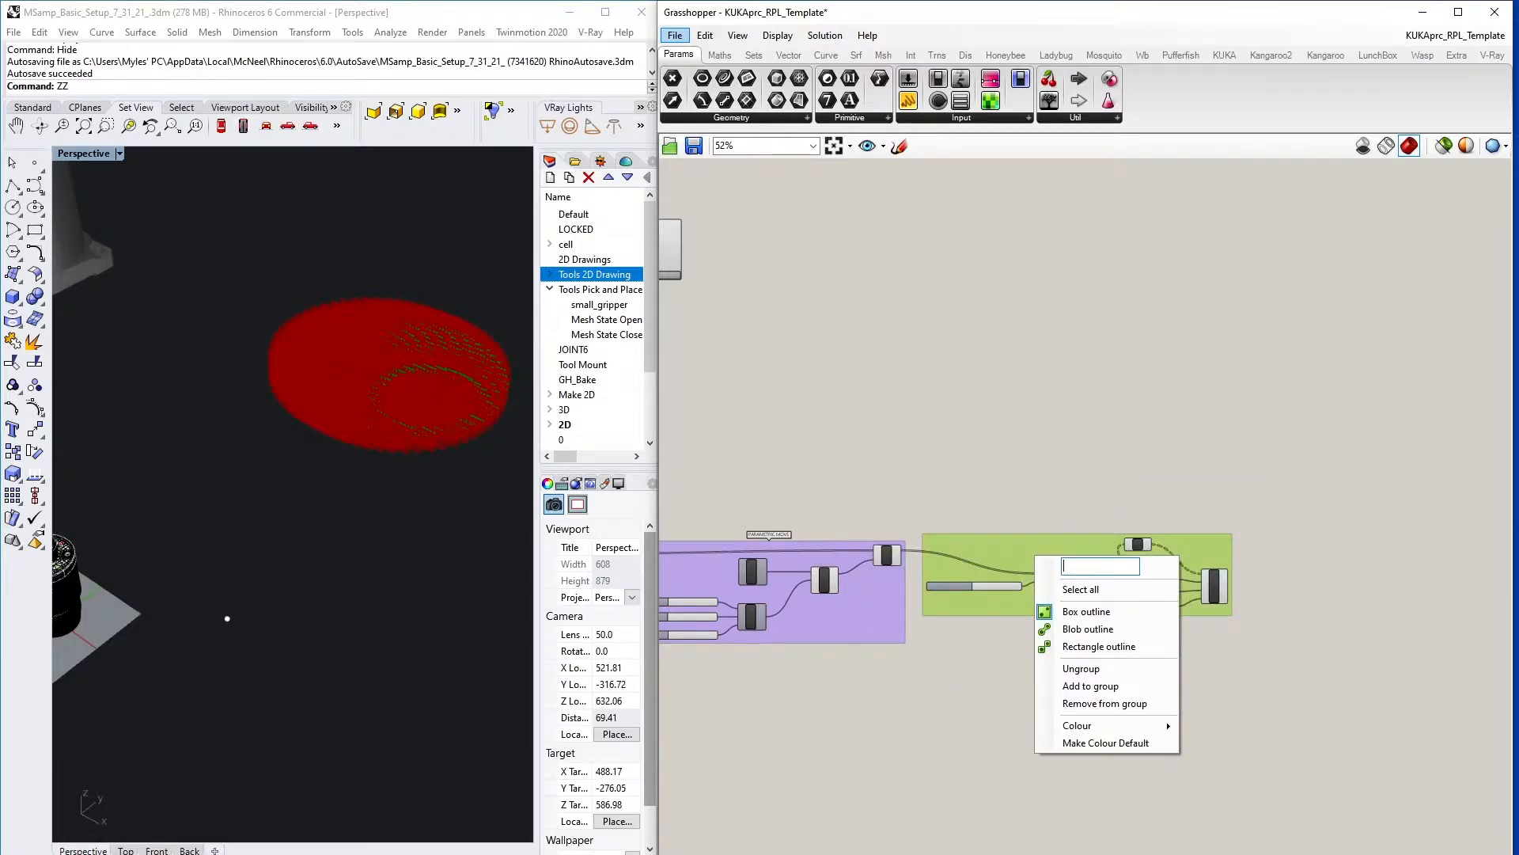
{"action": "type", "text": "Pl"}
{"action": "type", "text": "LA"}
{"action": "type", "text": "NE"}
{"action": "type", "text": " TOOLPATHING"}
{"action": "key", "text": "Return"}
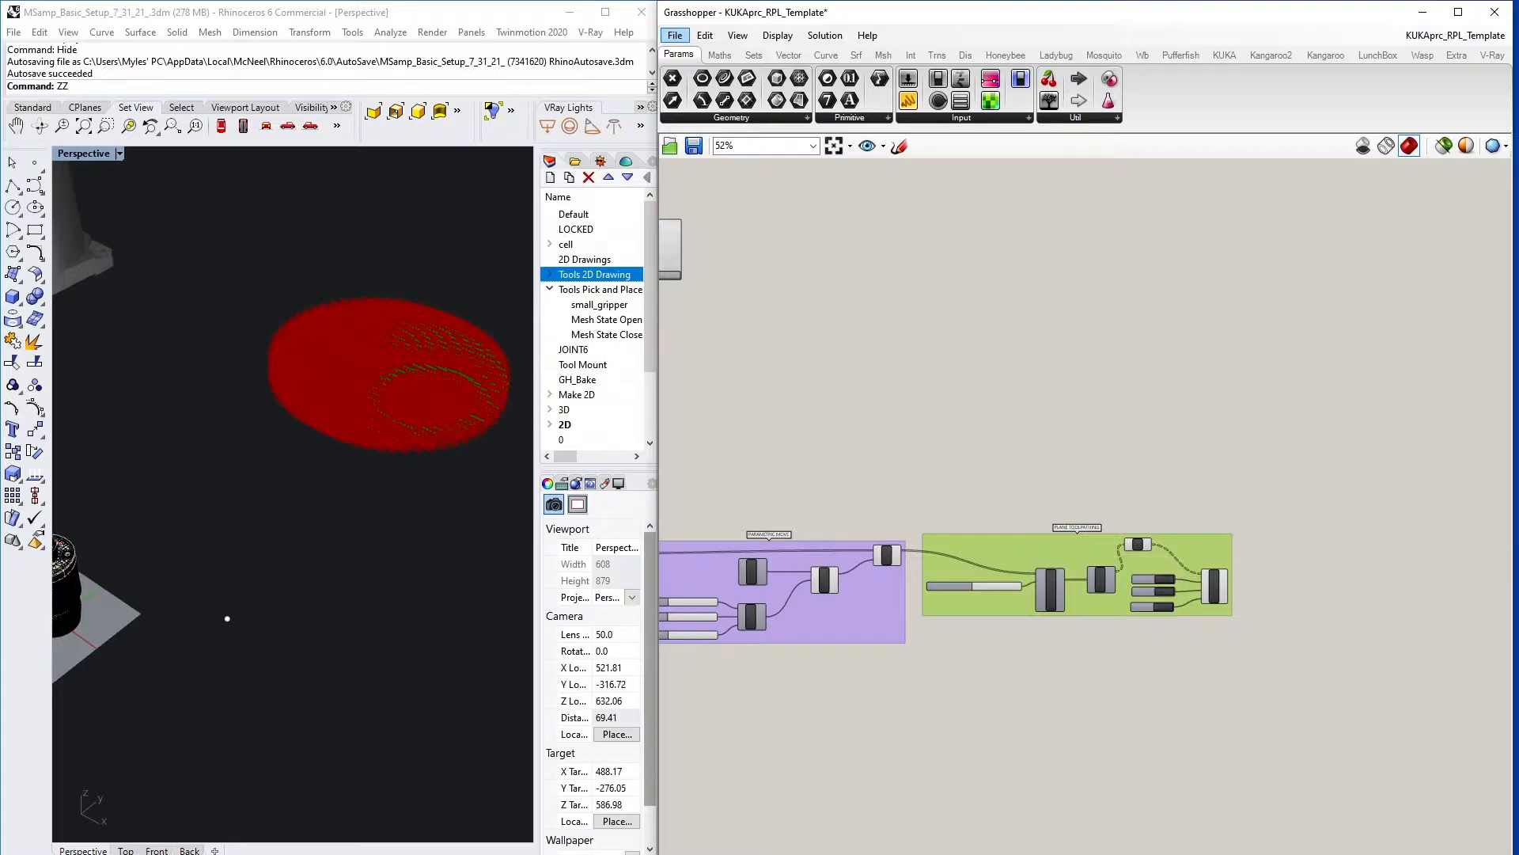
{"action": "left_click", "coordinate": [1138, 671]}
- Add a KUKA|prc LINear Movement component beyond the PLANE TOOLPATHING group and connect Flip Plane's output to its PLN input
{"action": "scroll", "coordinate": [1138, 671], "scroll_direction": "up", "scroll_amount": 5}
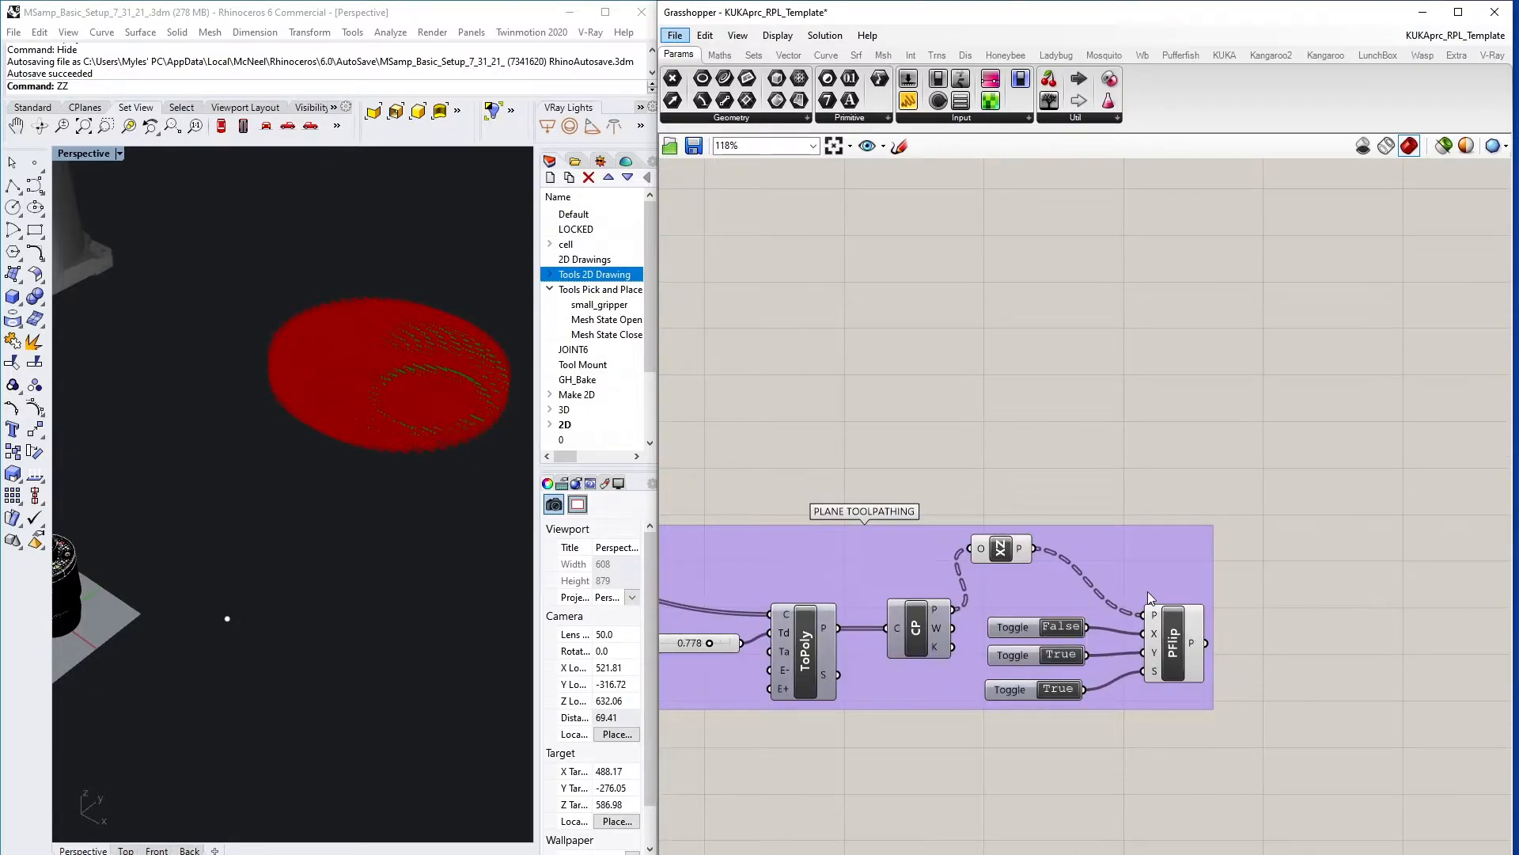
{"action": "right_click_drag", "start_coordinate": [1250, 556], "coordinate": [969, 468]}
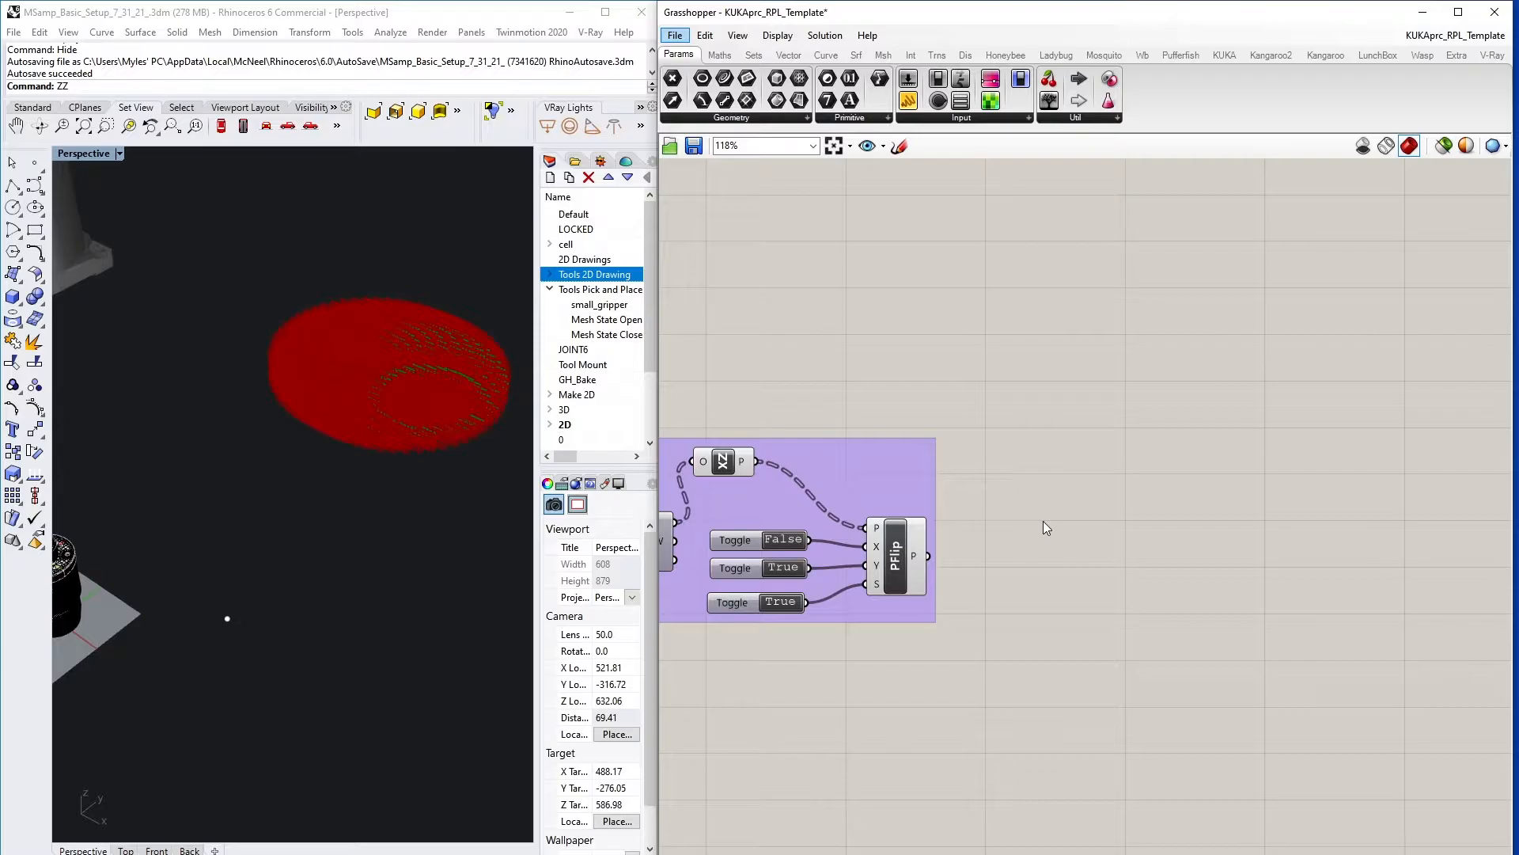
{"action": "double_click", "coordinate": [1080, 548]}
{"action": "type", "text": "linear"}
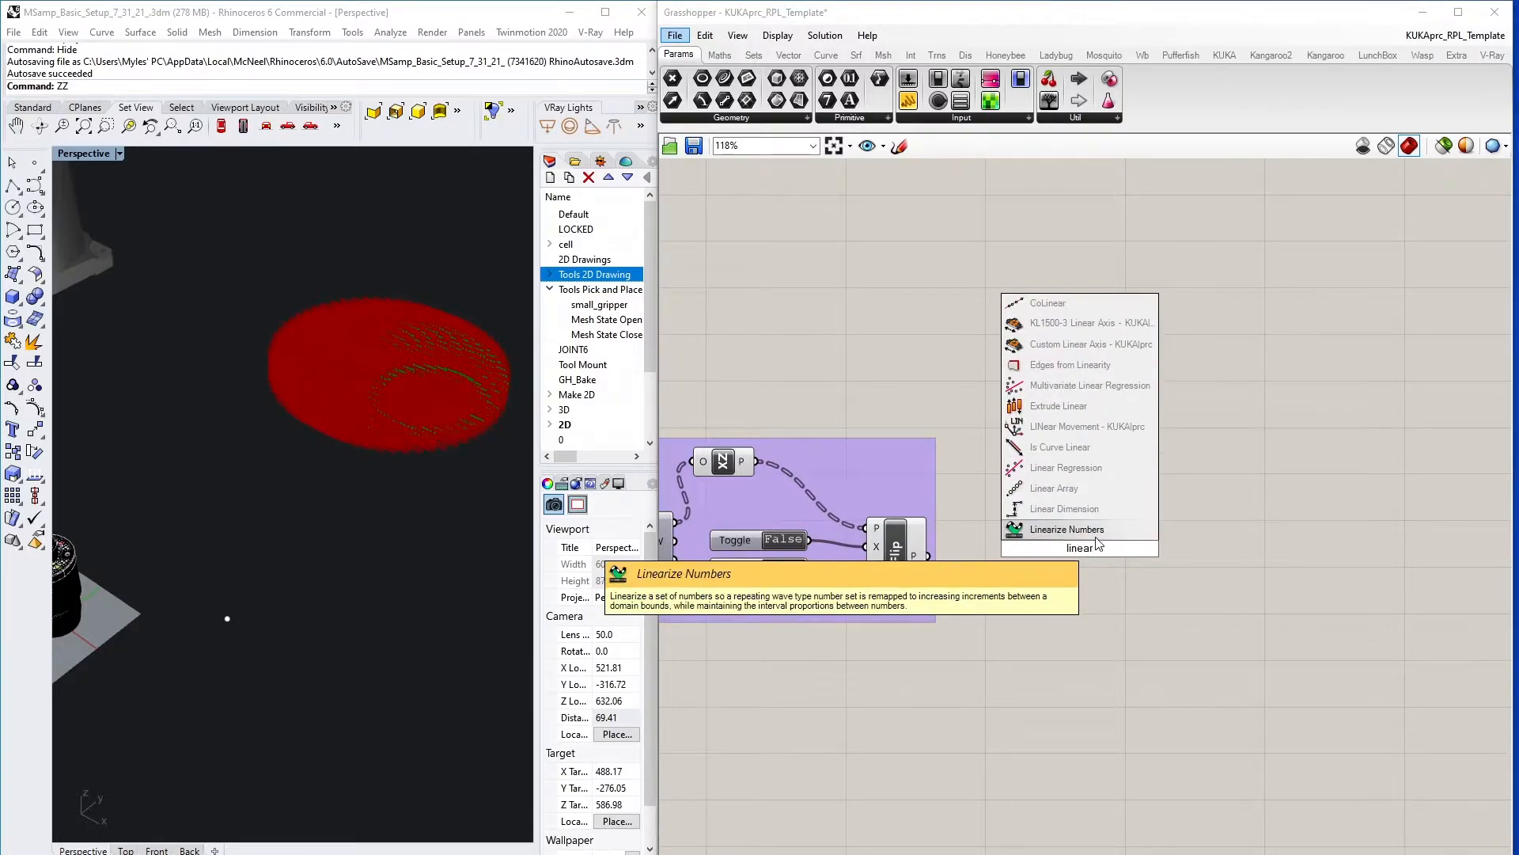
{"action": "type", "text": " mov"}
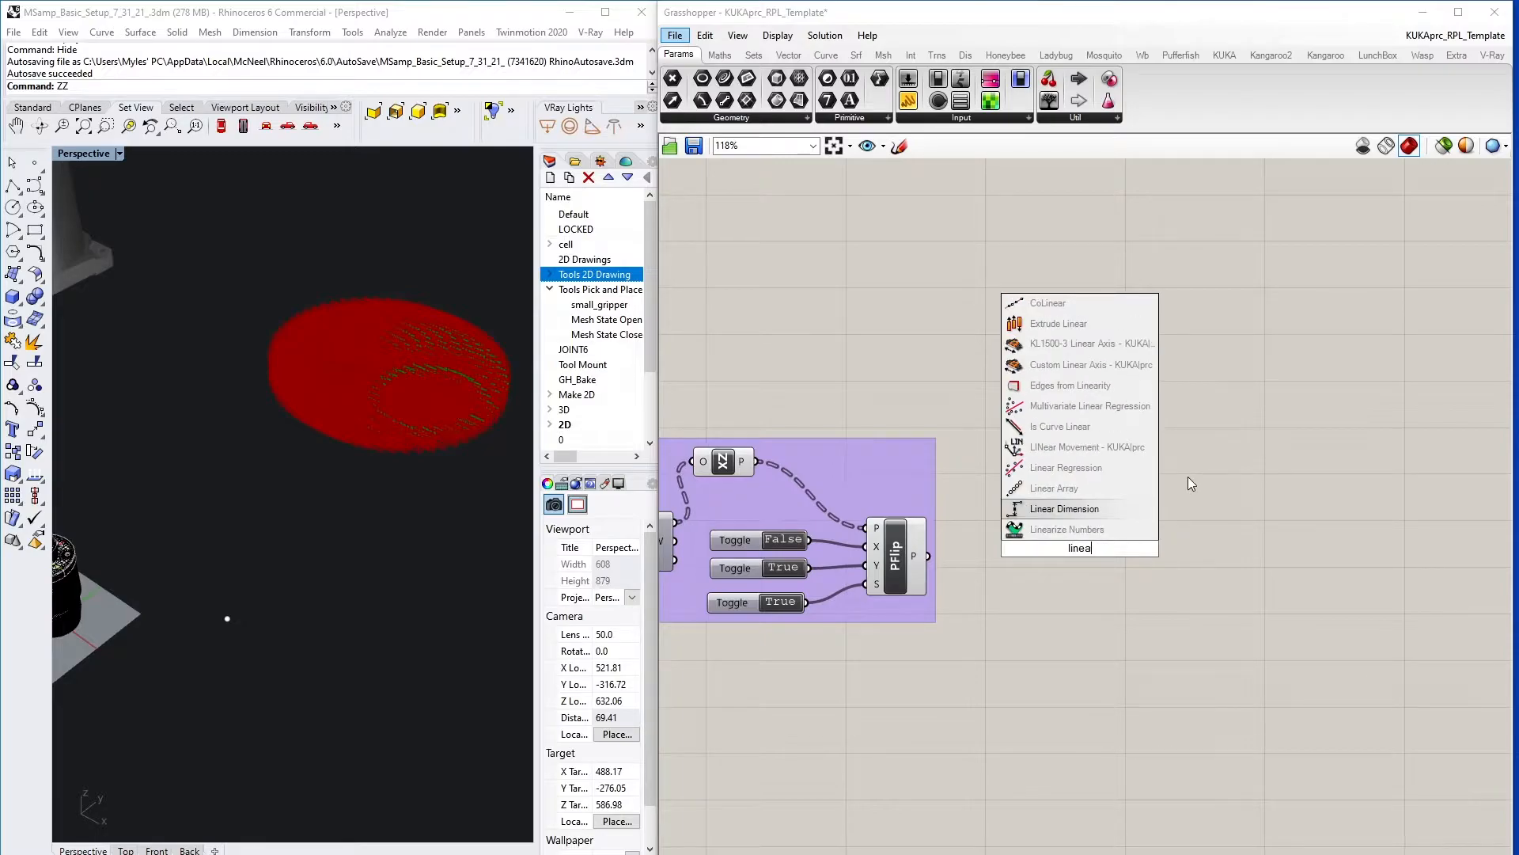
{"action": "key", "text": "Down"}
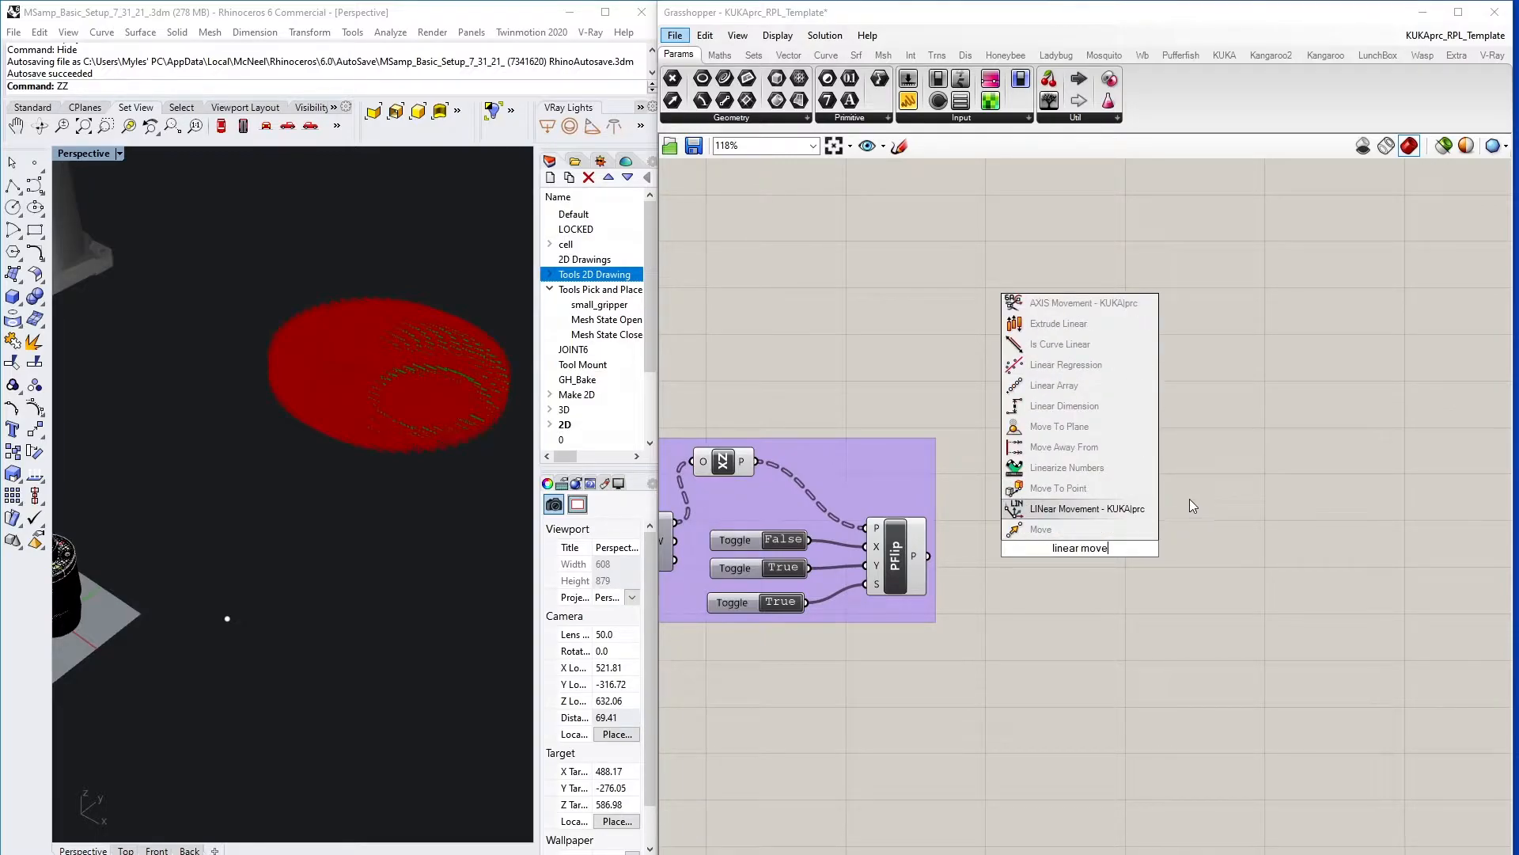
{"action": "key", "text": "Return"}
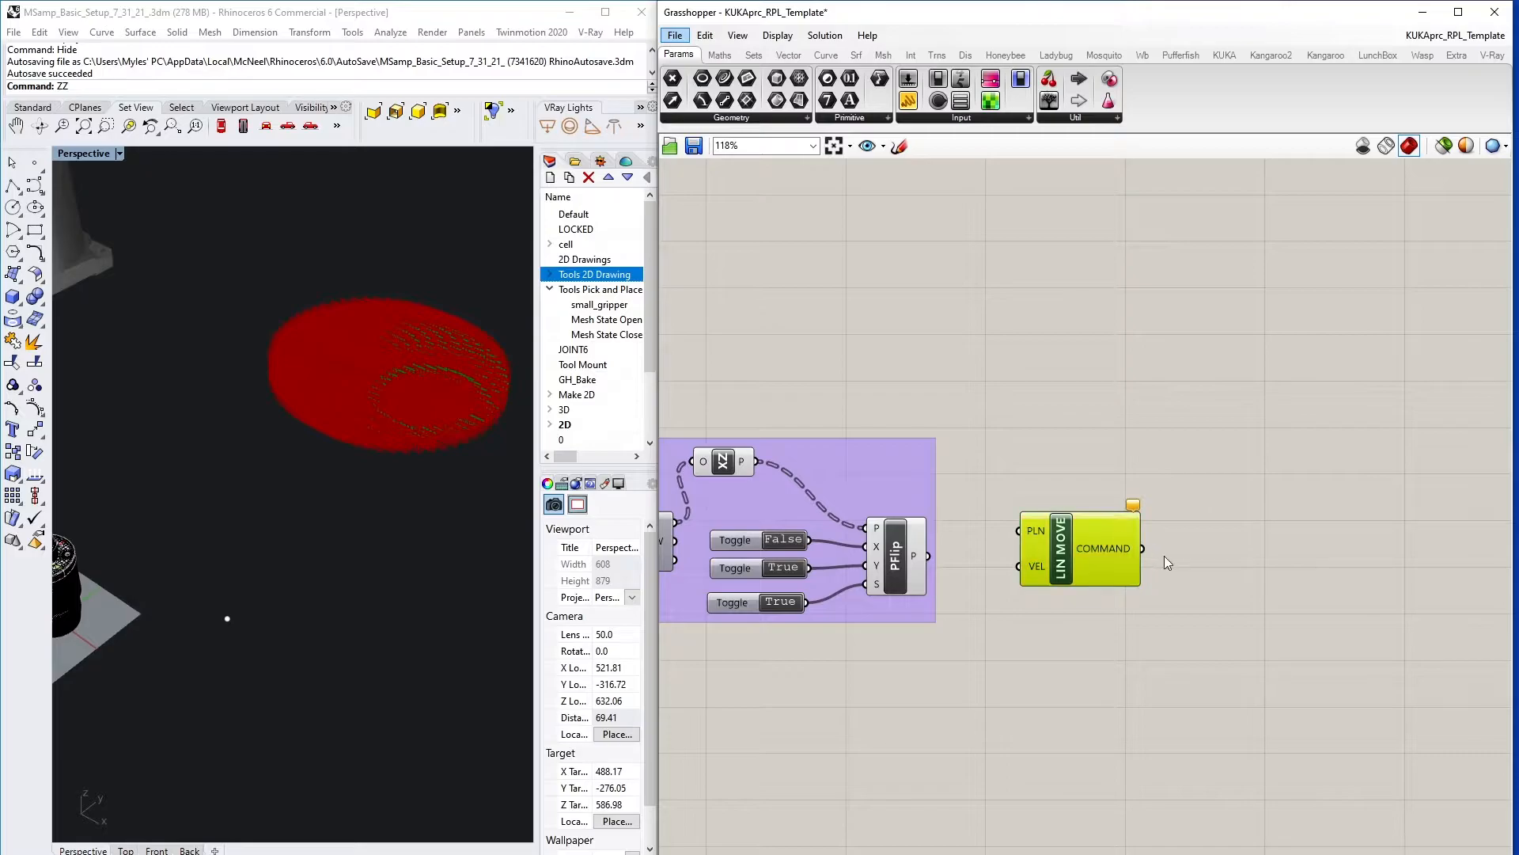
{"action": "left_click_drag", "start_coordinate": [1037, 563], "coordinate": [1092, 594]}
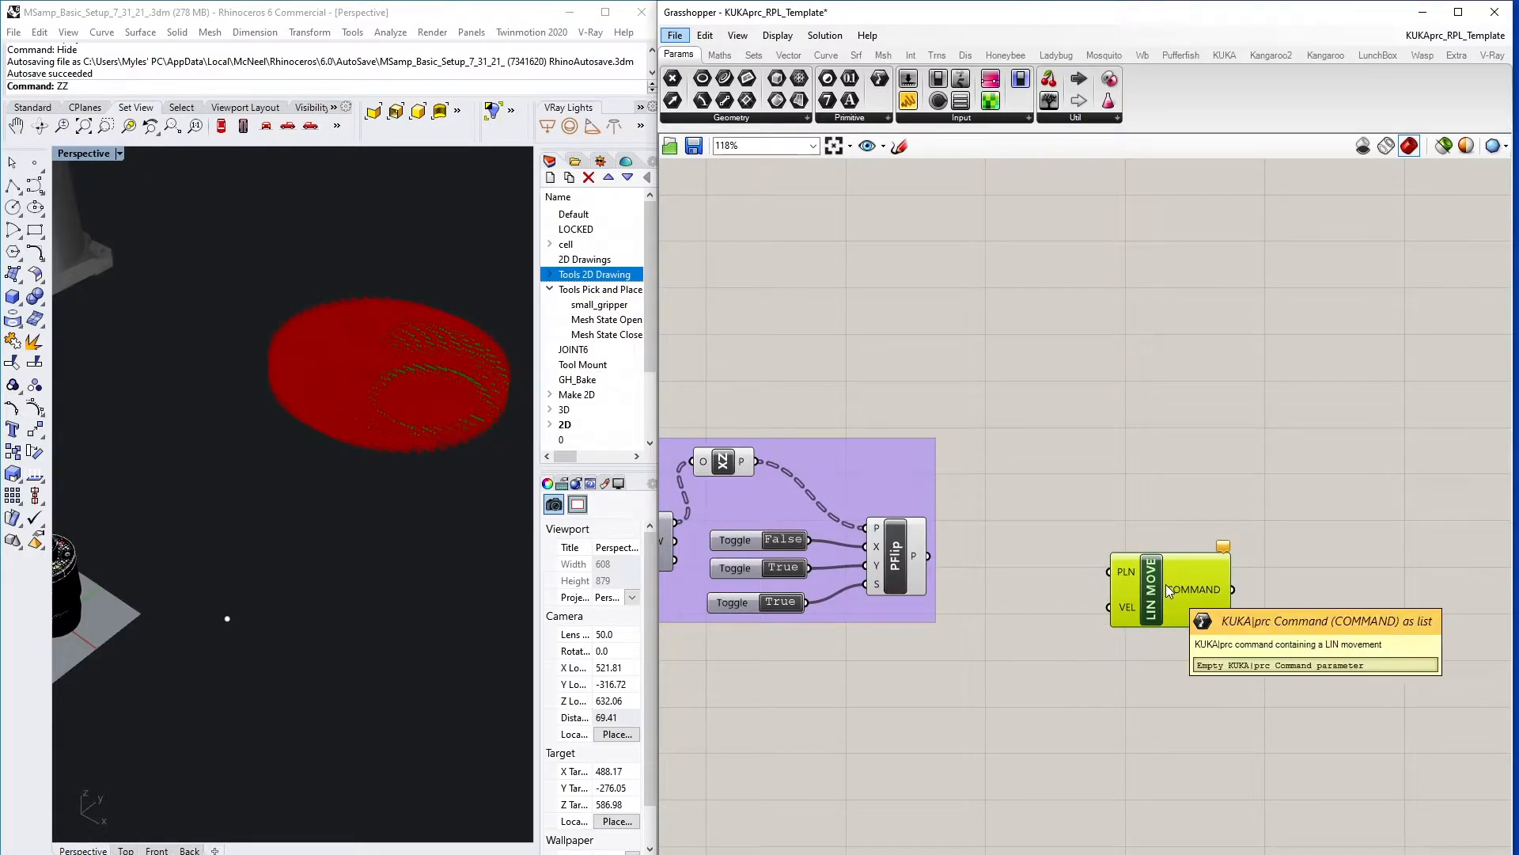
{"action": "left_click_drag", "start_coordinate": [930, 557], "coordinate": [1123, 582]}
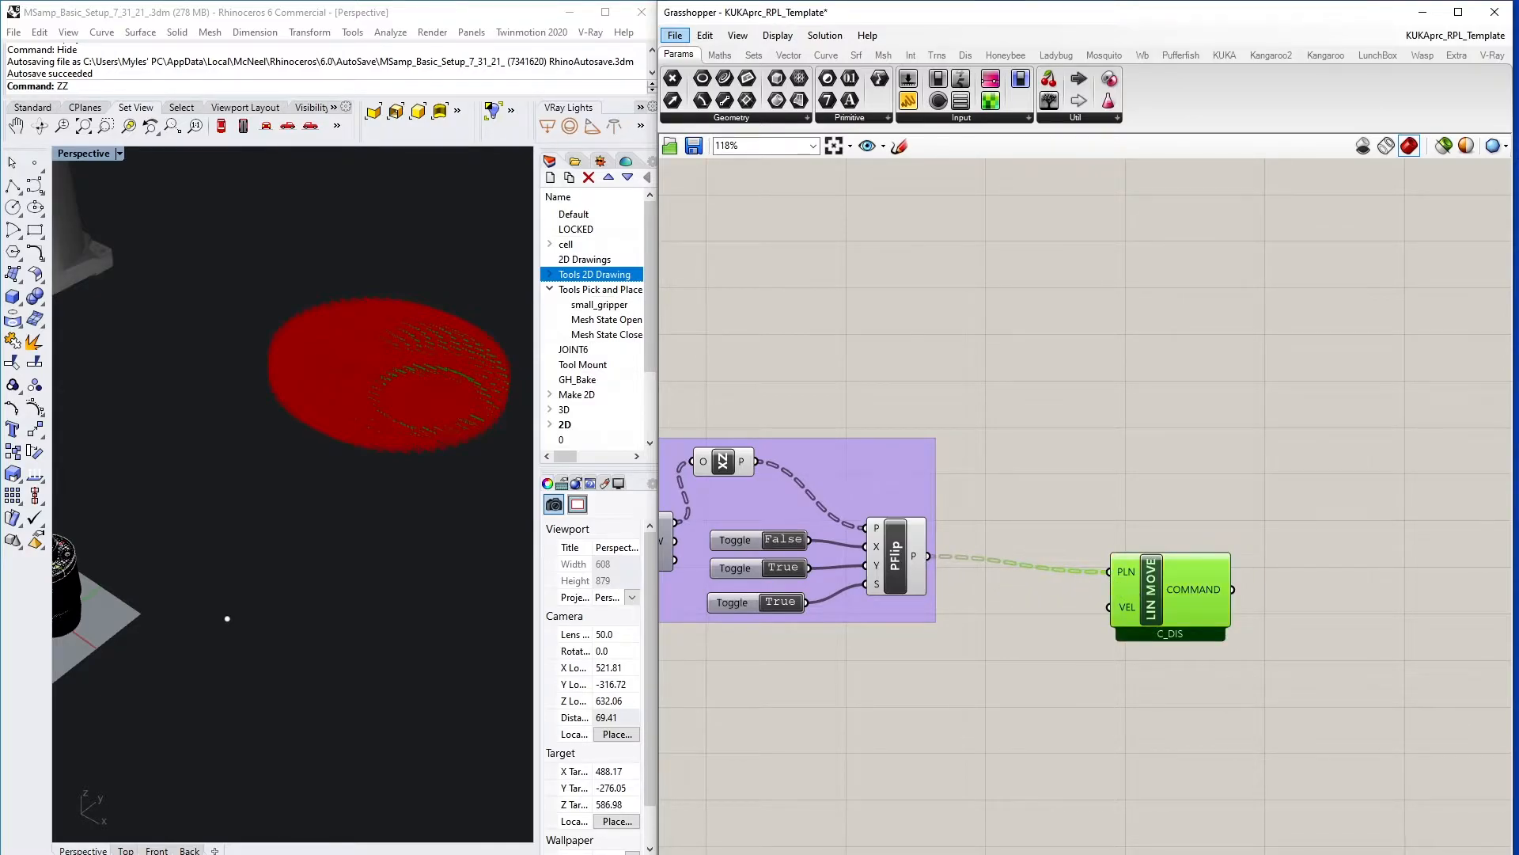
- Add a number slider set to 0.02 and connect it to the LINear Movement component's VEL input, moving that component aside for room
{"action": "left_click_drag", "start_coordinate": [1171, 589], "coordinate": [1223, 608]}
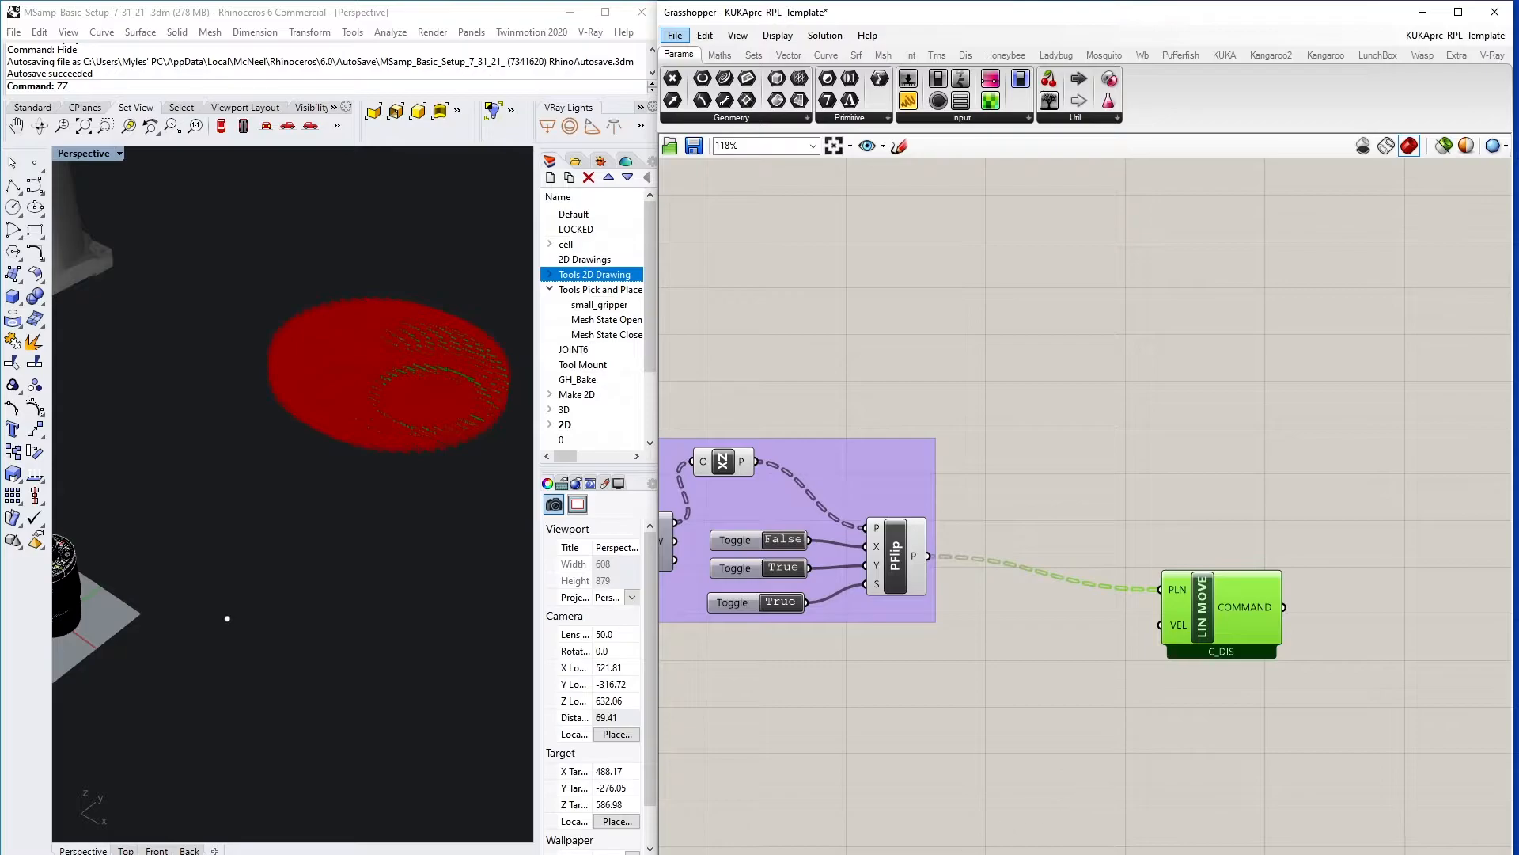
{"action": "left_click", "coordinate": [1060, 654]}
{"action": "double_click", "coordinate": [1055, 651]}
{"action": "type", "text": ".00"}
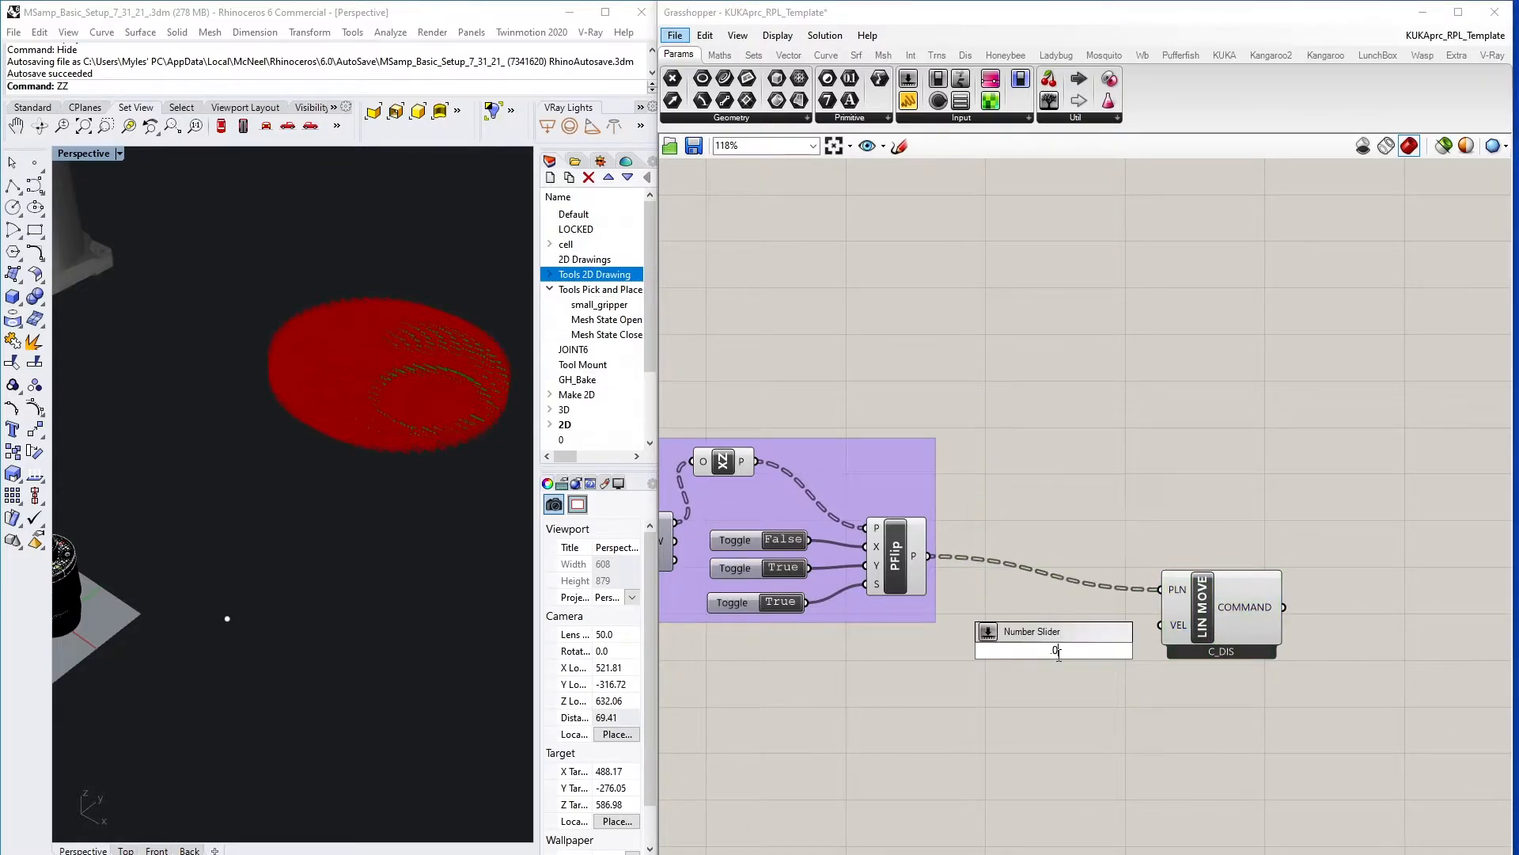
{"action": "key", "text": "BackSpace"}
{"action": "type", "text": "2"}
{"action": "key", "text": "Return"}
{"action": "left_click_drag", "start_coordinate": [1131, 651], "coordinate": [1160, 625]}
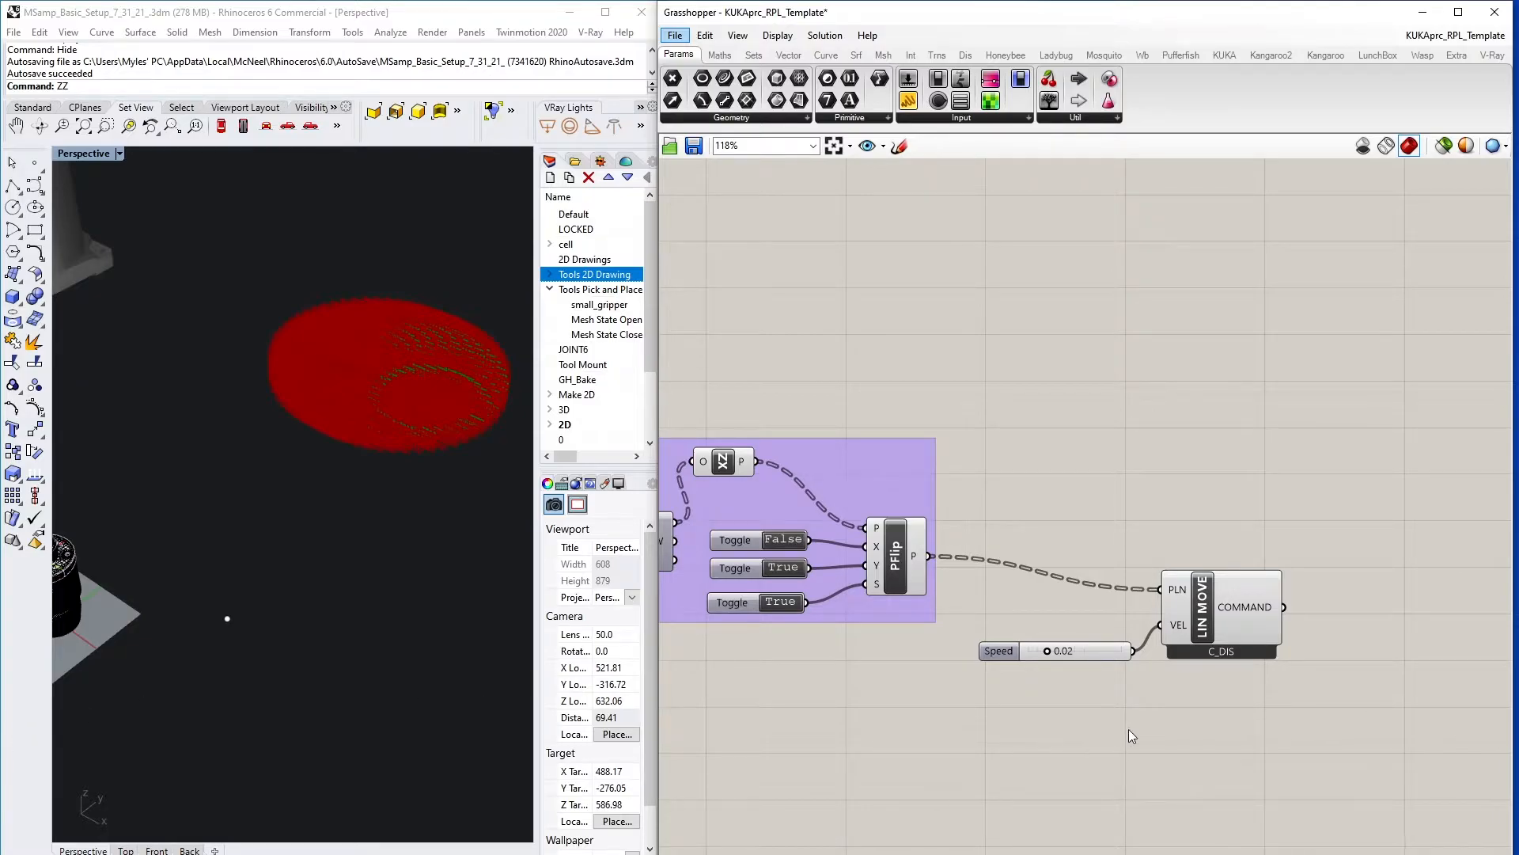
- Align the Speed slider level with the LINear Movement component's VEL input
{"action": "right_click_drag", "start_coordinate": [1130, 733], "coordinate": [936, 706]}
{"action": "right_click_drag", "start_coordinate": [960, 633], "coordinate": [1046, 642]}
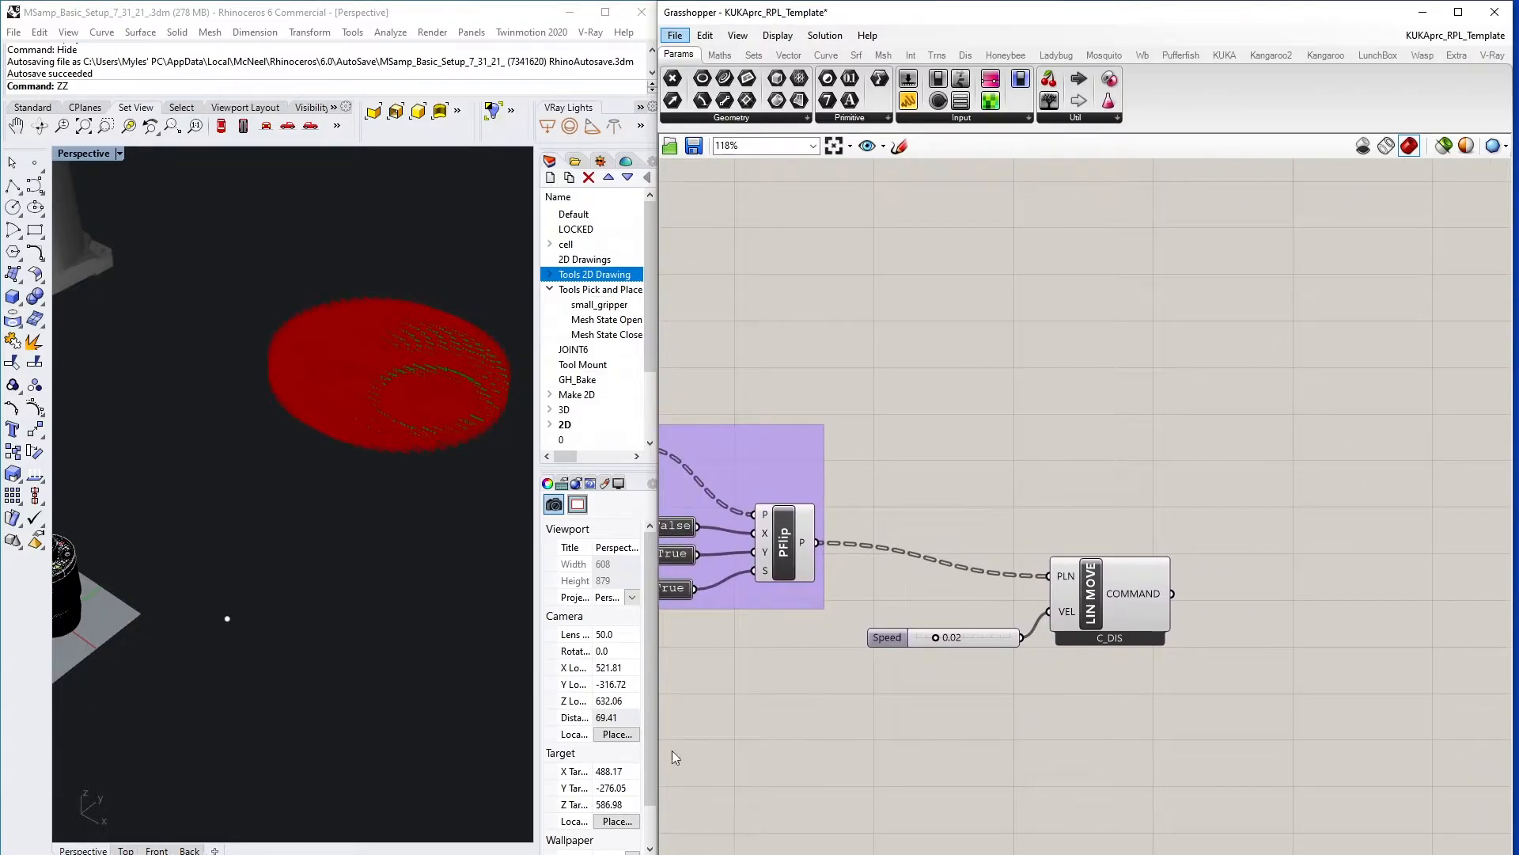
{"action": "scroll", "coordinate": [342, 388], "scroll_direction": "down", "scroll_amount": 4}
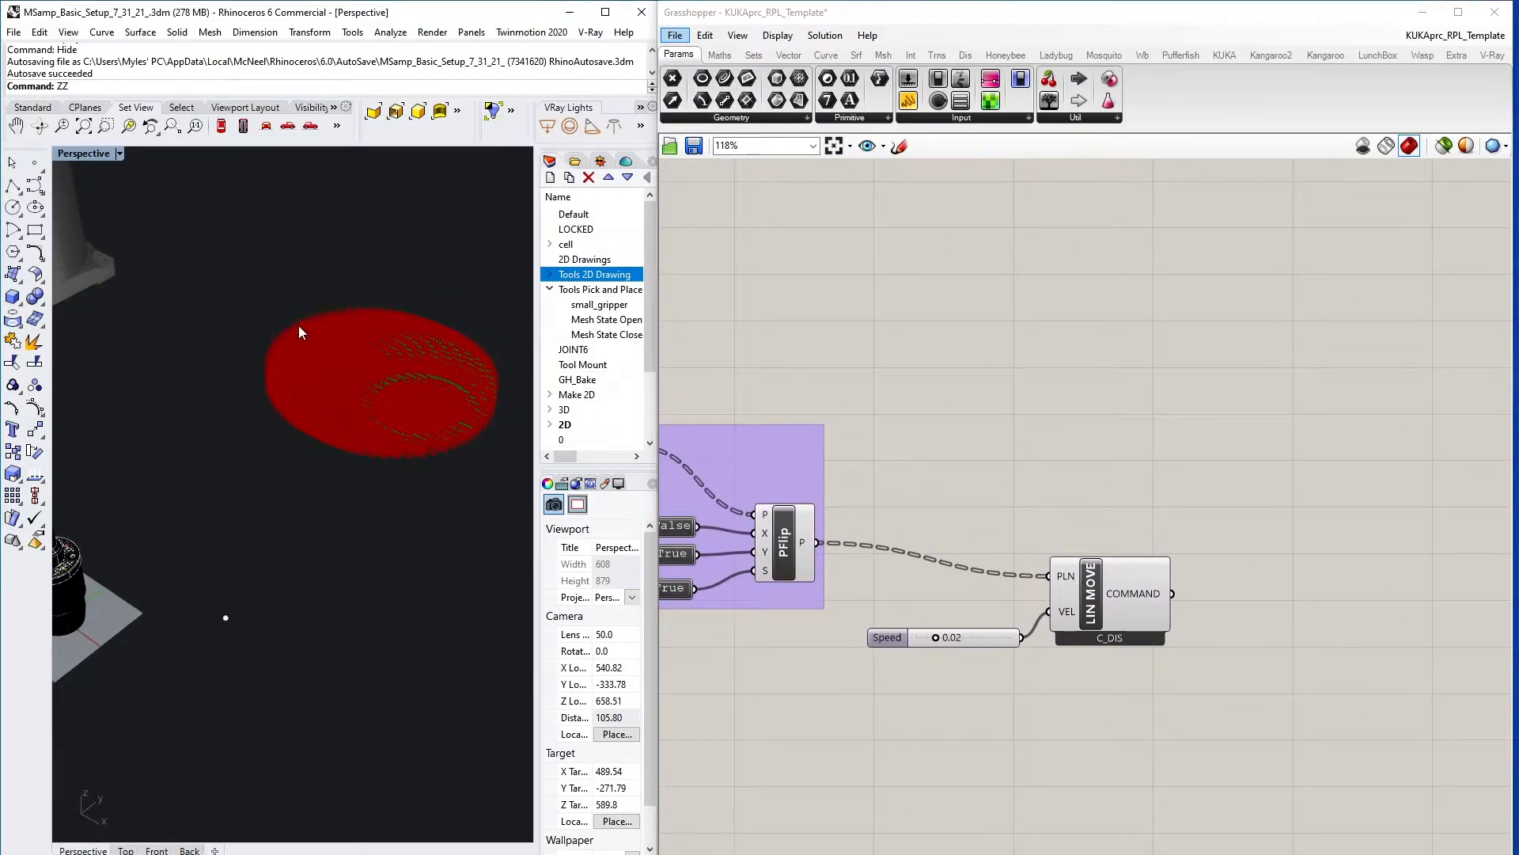
{"action": "scroll", "coordinate": [330, 334], "scroll_direction": "down", "scroll_amount": 4}
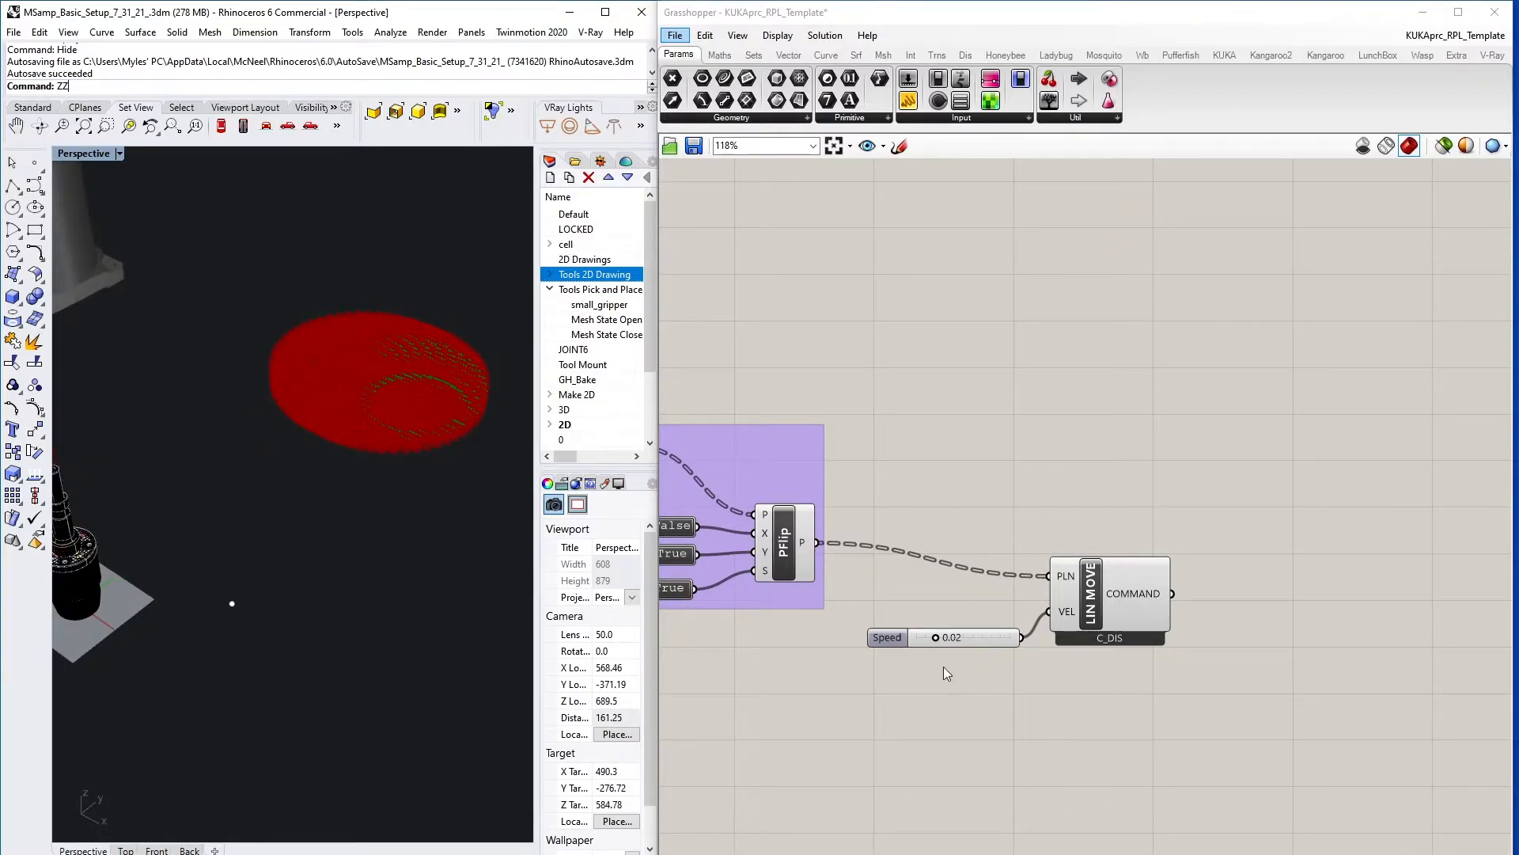
{"action": "left_click_drag", "start_coordinate": [895, 644], "coordinate": [901, 616]}
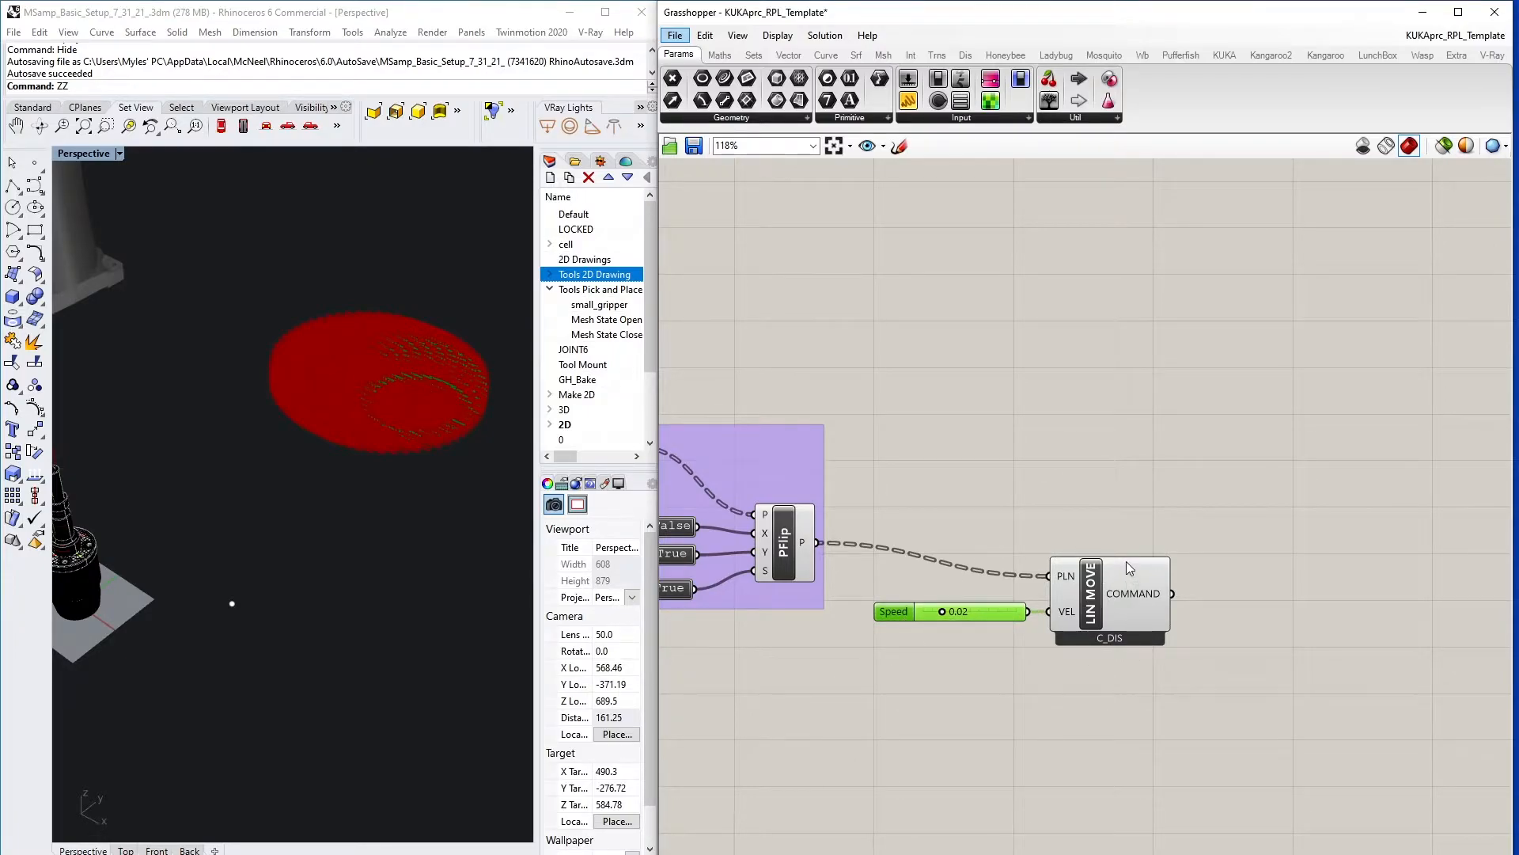
- Inspect the LINear Movement component's COMMAND output and open the component search on the empty canvas beyond it
{"action": "mouse_move", "coordinate": [1128, 568]}
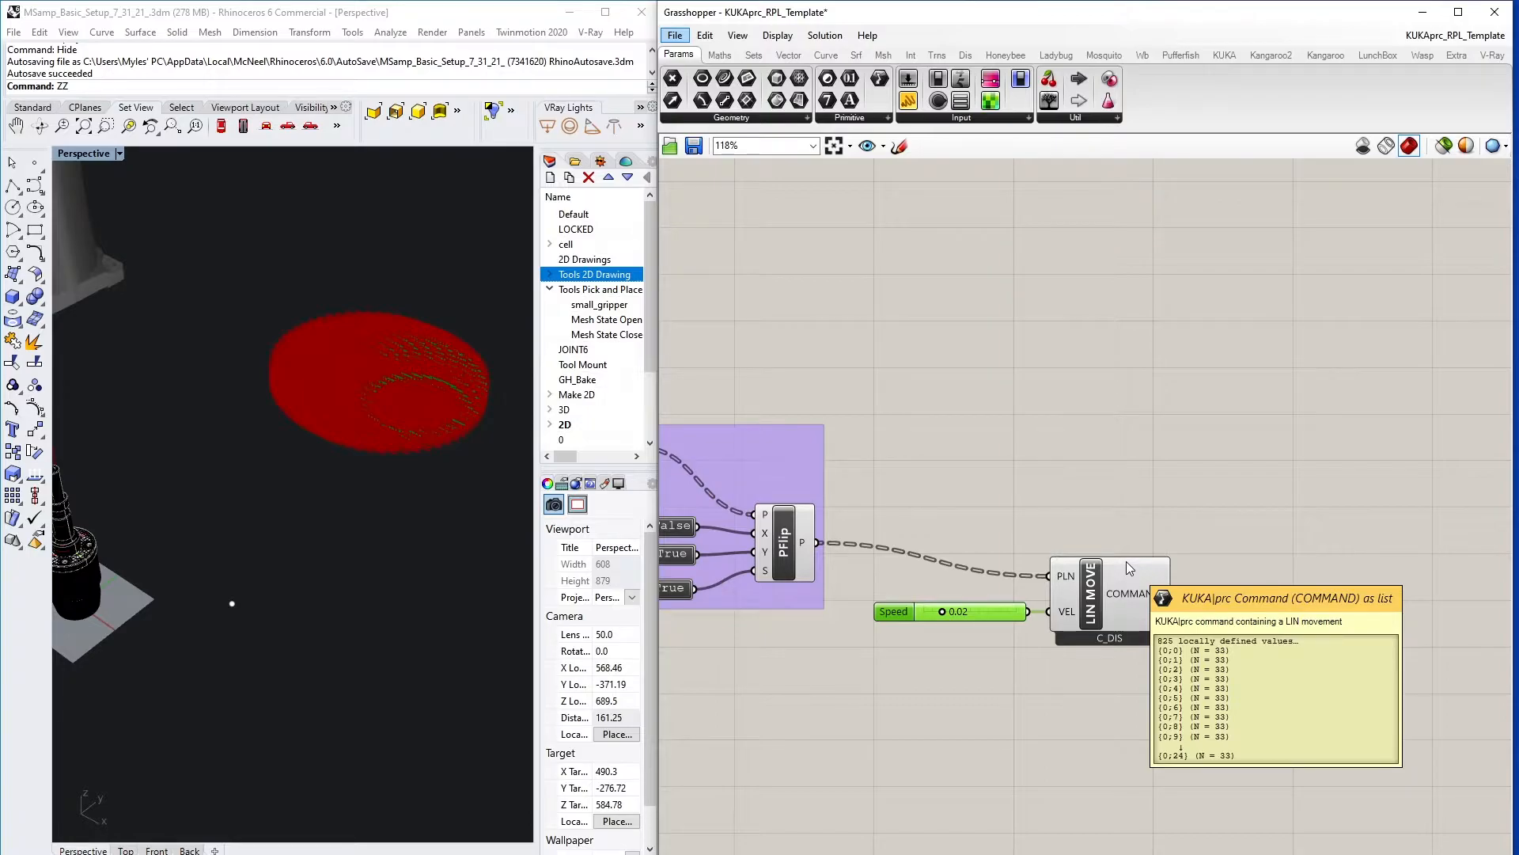
{"action": "double_click", "coordinate": [1338, 634]}
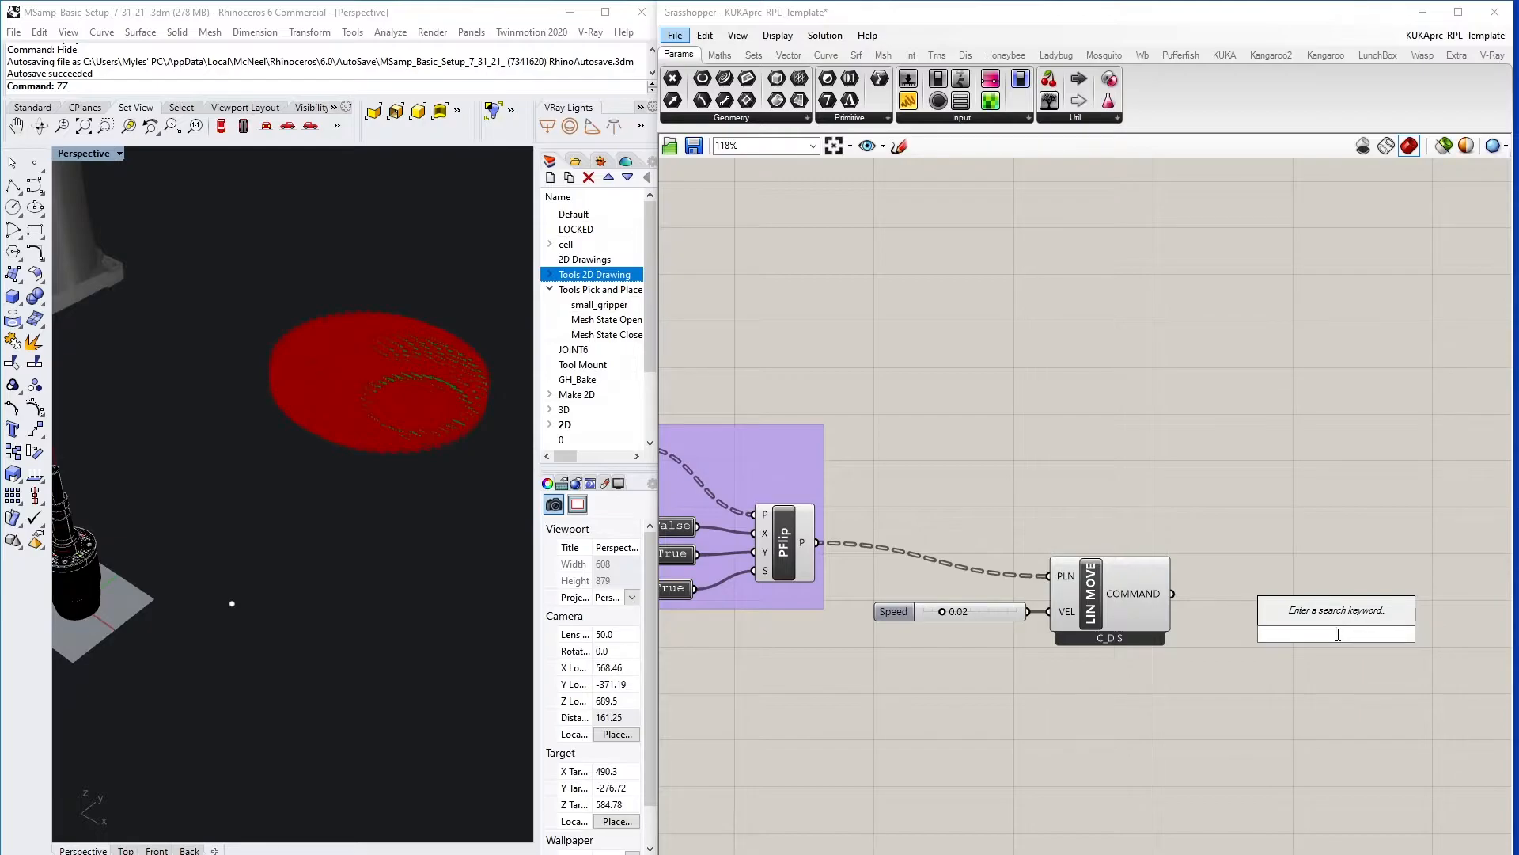
- Add a Cartesian Offset component beyond LIN Move and feed LIN Move's command output into its CMDS input
{"action": "type", "text": "cart"}
{"action": "key", "text": "Return"}
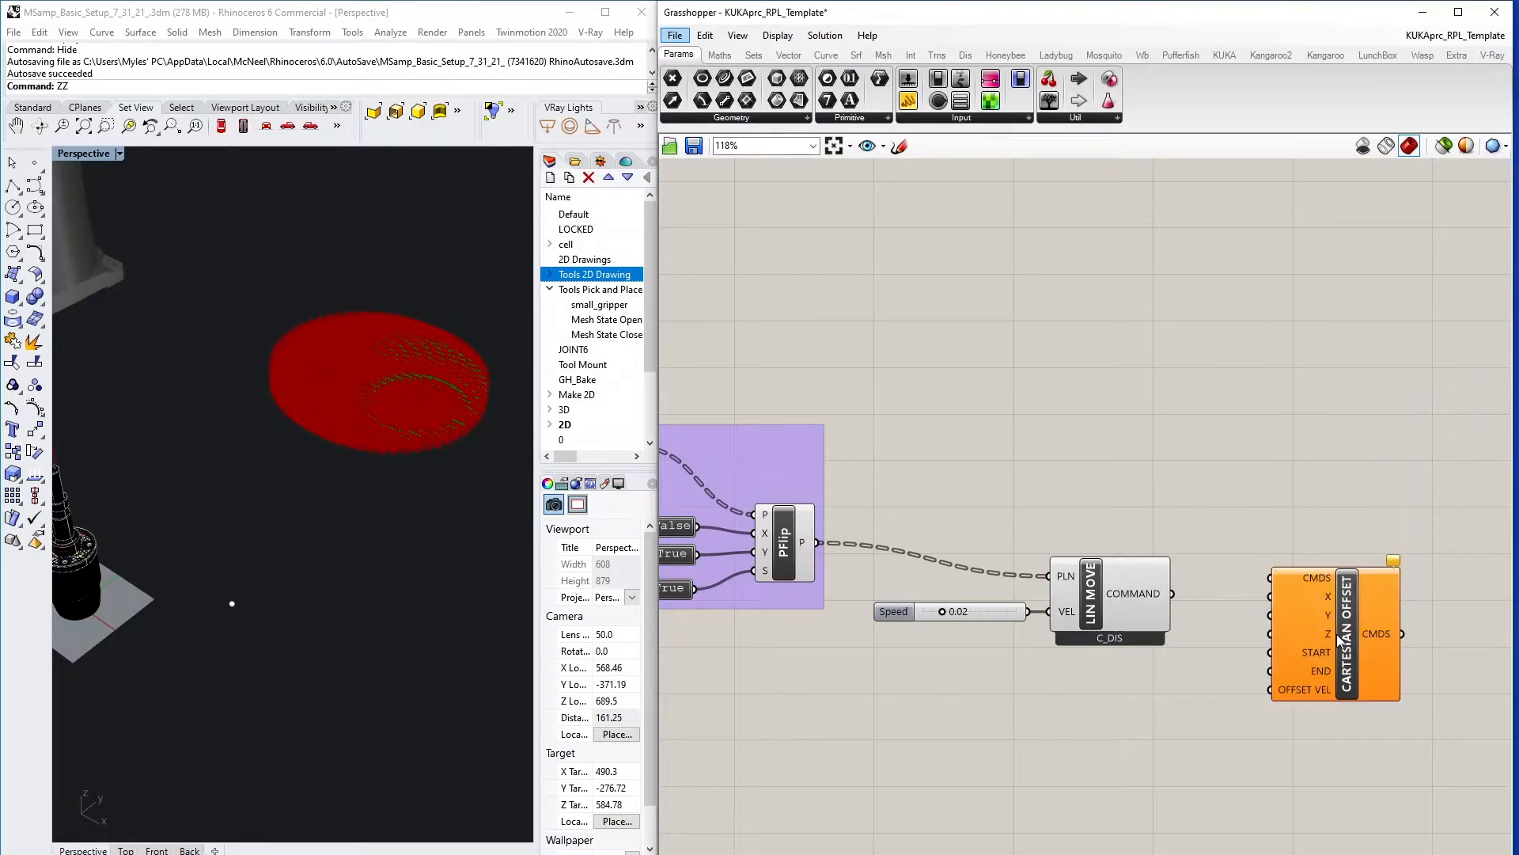
{"action": "left_click_drag", "start_coordinate": [1334, 634], "coordinate": [1308, 755]}
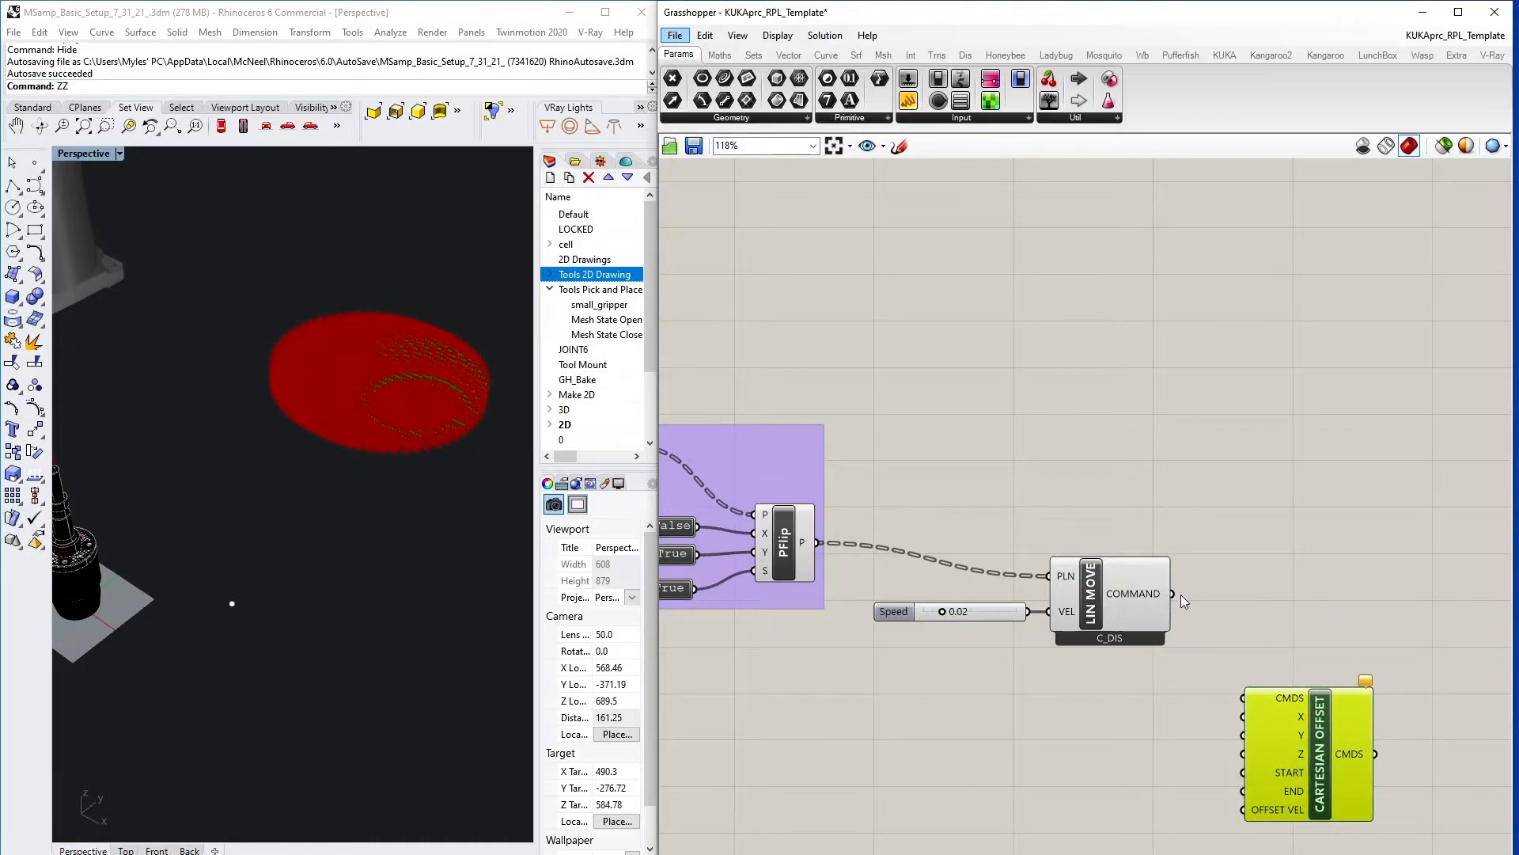
{"action": "left_click_drag", "start_coordinate": [1217, 637], "coordinate": [1243, 699]}
{"action": "left_click_drag", "start_coordinate": [1309, 748], "coordinate": [1309, 694]}
{"action": "left_click", "coordinate": [1190, 804]}
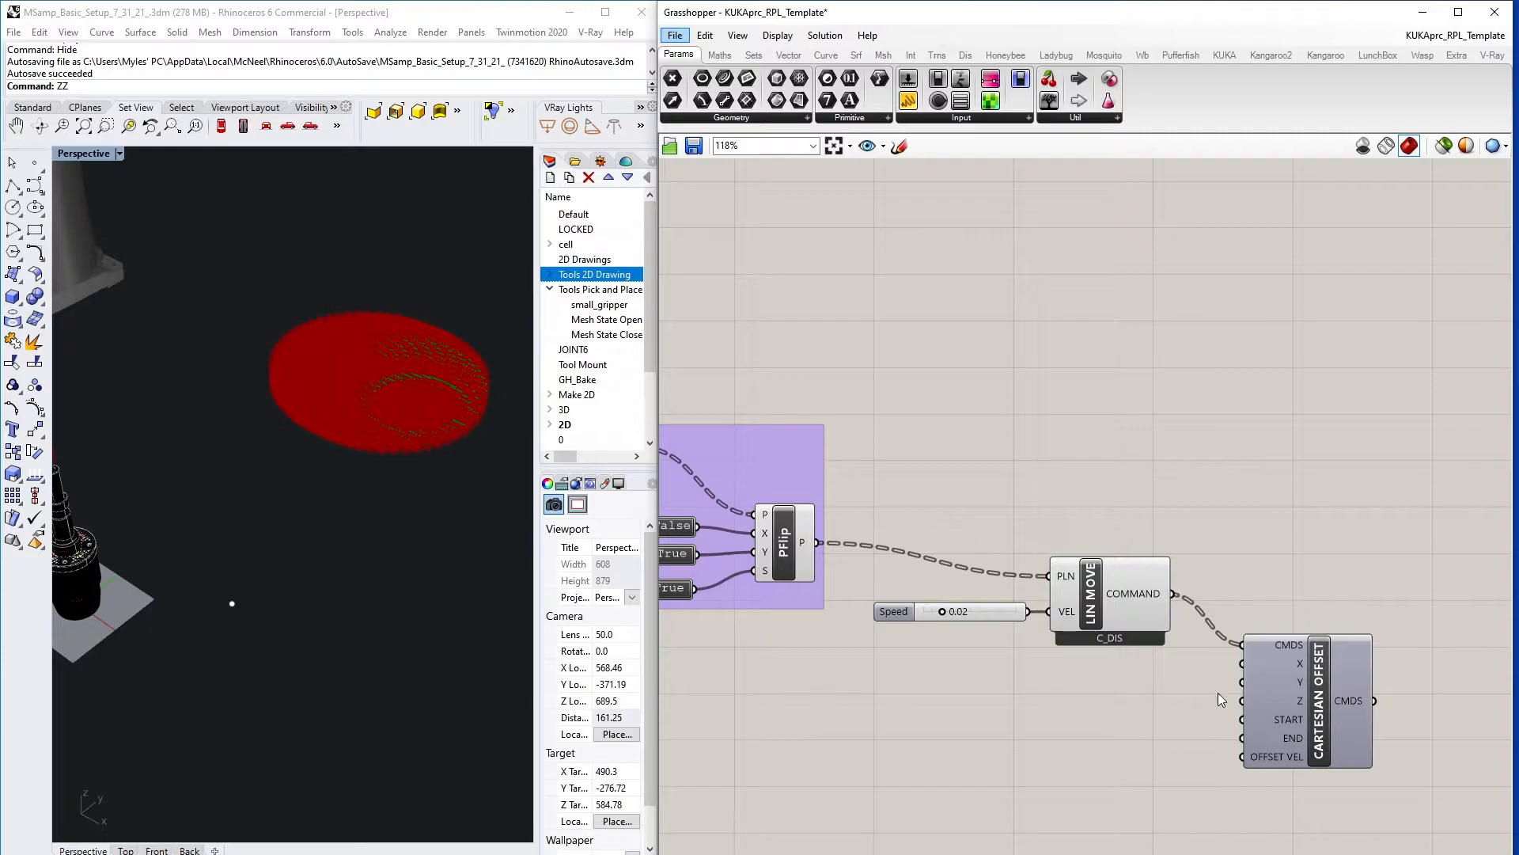
- Create a number slider set to 50 and connect it to the Cartesian Offset's Z input
{"action": "double_click", "coordinate": [1161, 711]}
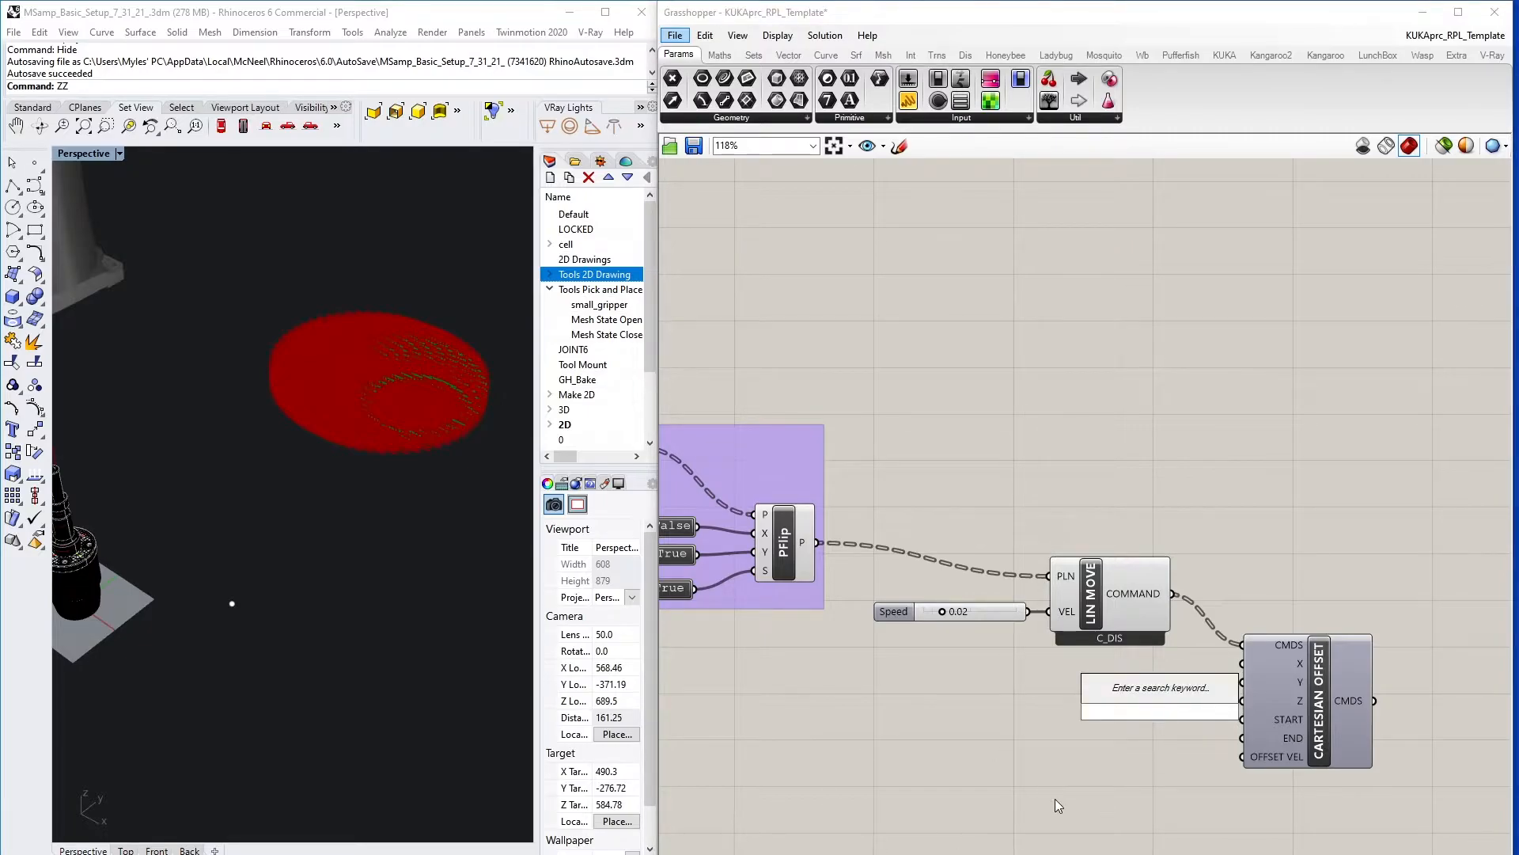
{"action": "type", "text": "50"}
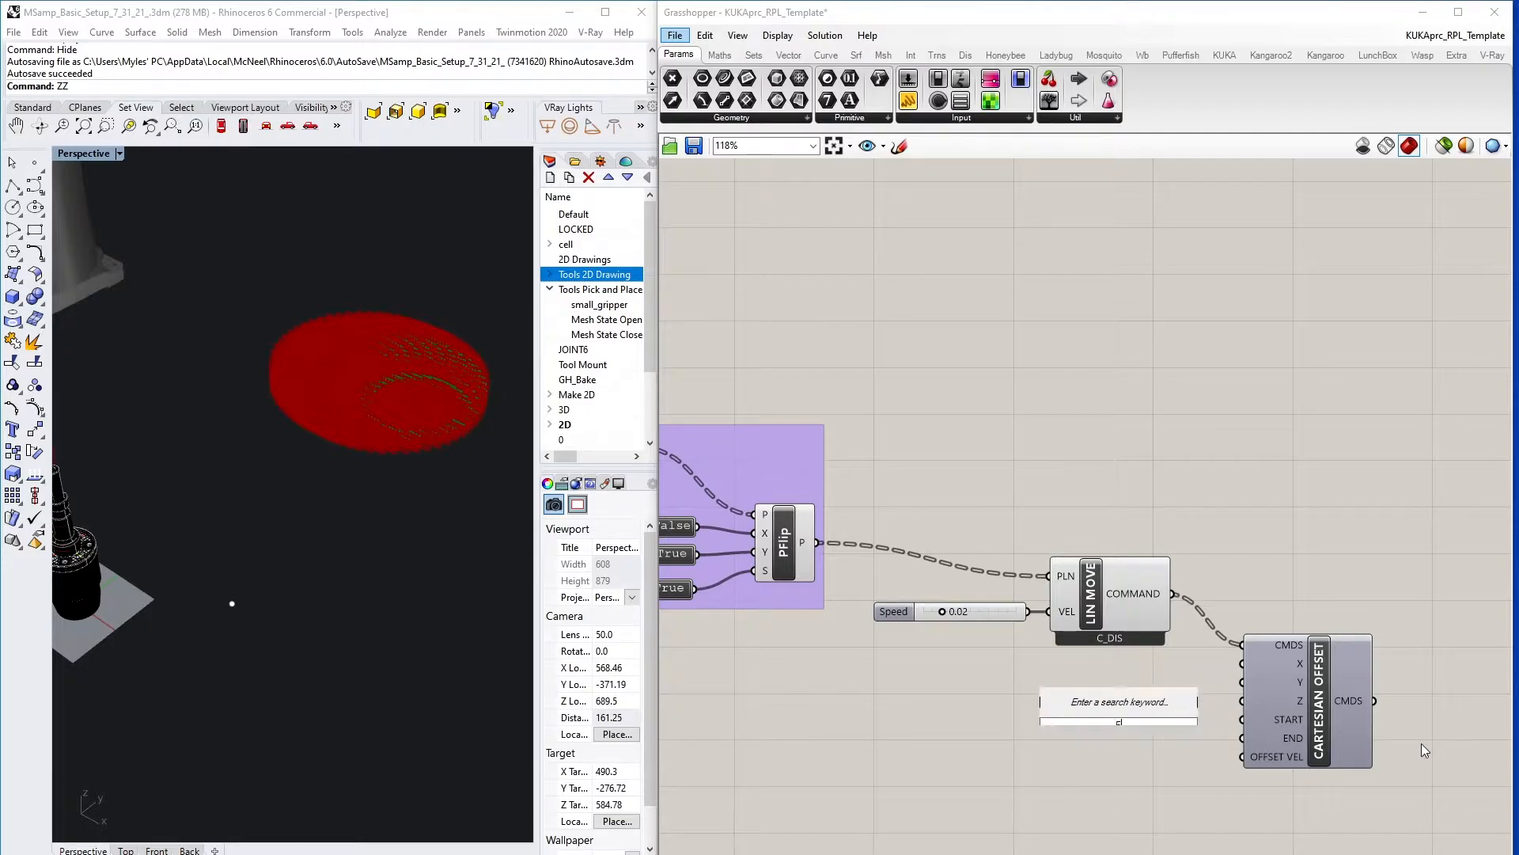
{"action": "key", "text": "Return"}
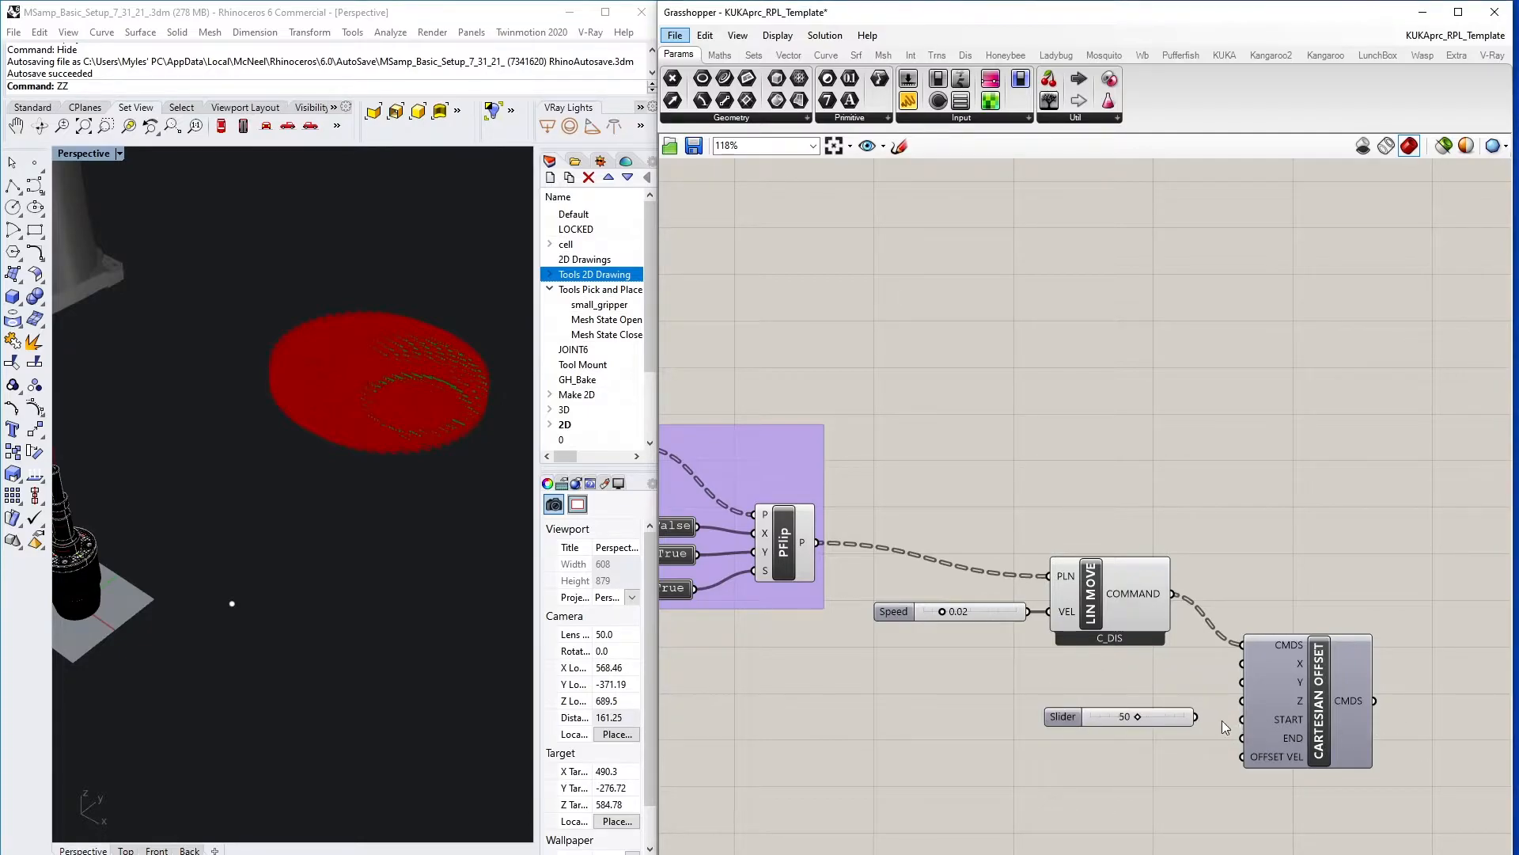
{"action": "left_click_drag", "start_coordinate": [1179, 723], "coordinate": [1171, 711]}
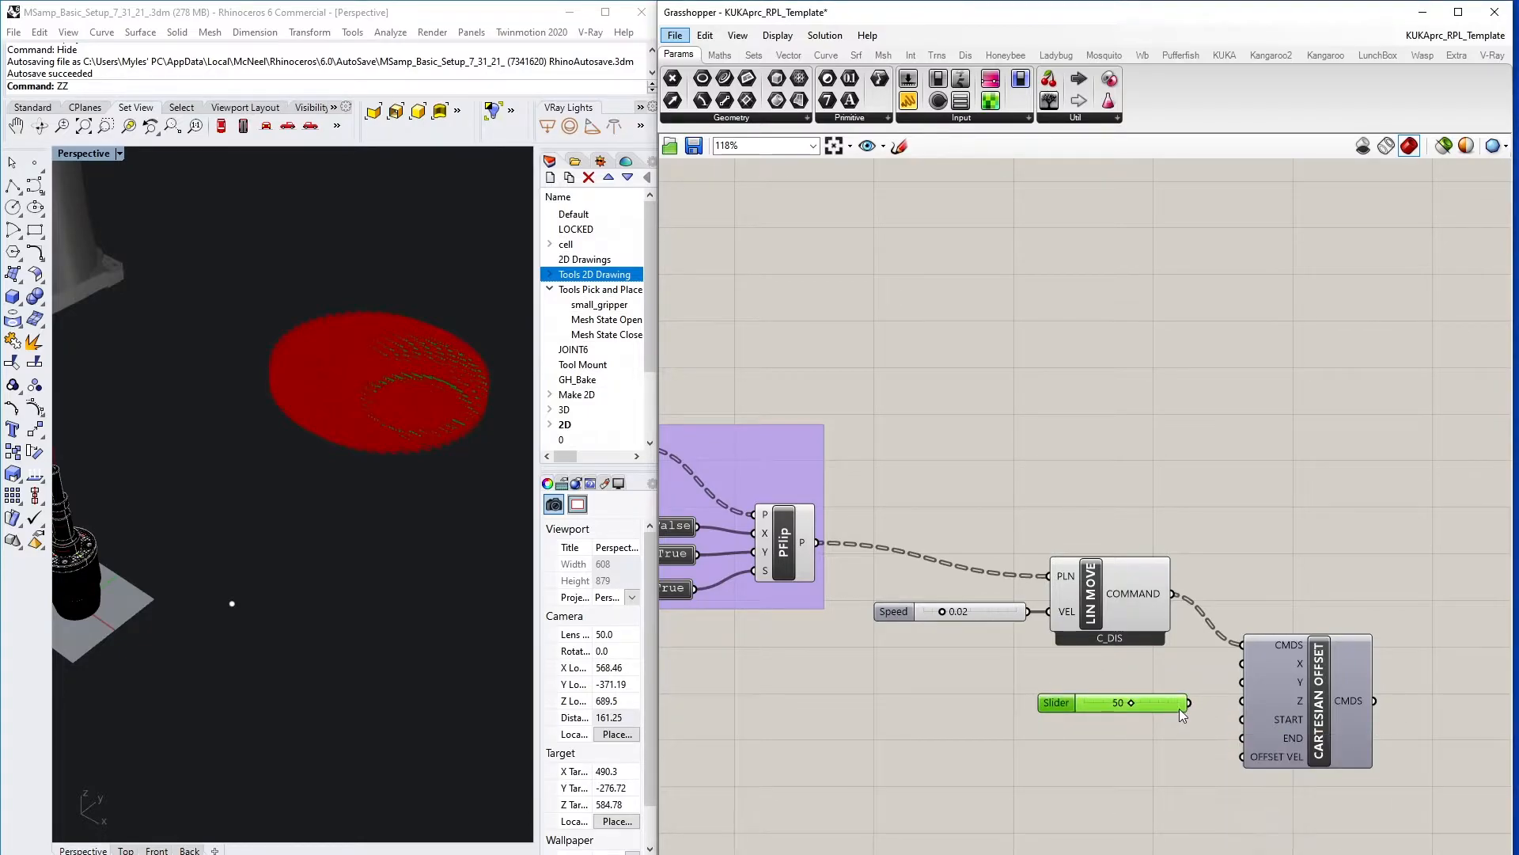
{"action": "left_click_drag", "start_coordinate": [1249, 710], "coordinate": [1244, 701]}
- Duplicate the 0.02 speed slider for the Cartesian Offset's OFFSET VEL input and reposition the offset component
{"action": "left_click", "coordinate": [971, 614]}
{"action": "left_click_drag", "start_coordinate": [971, 614], "coordinate": [1250, 758], "text": "alt"}
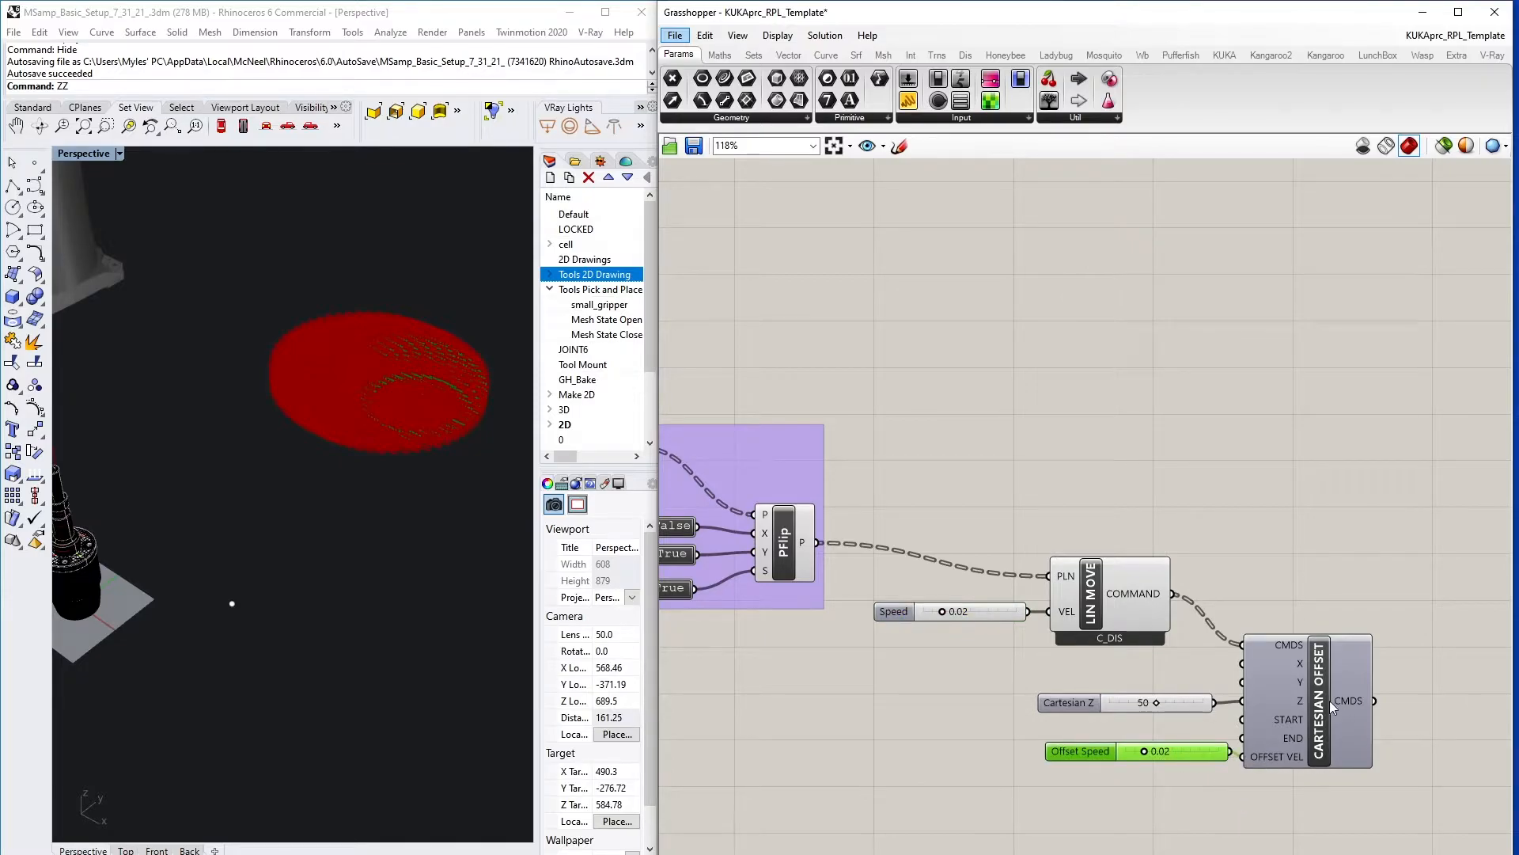
{"action": "left_click_drag", "start_coordinate": [1318, 716], "coordinate": [1339, 694]}
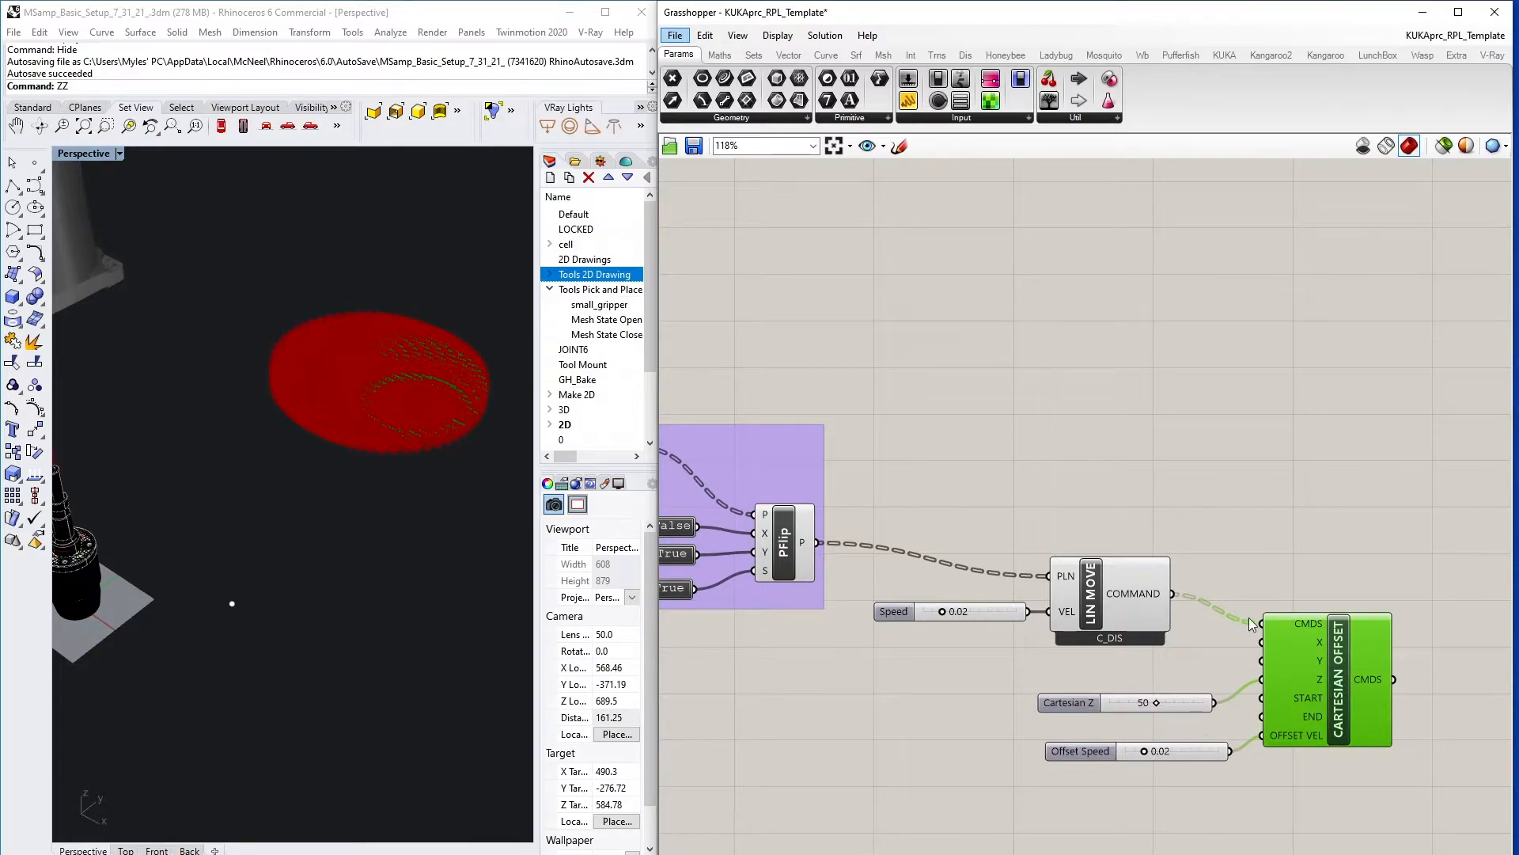
{"action": "scroll", "coordinate": [1249, 619], "scroll_direction": "down", "scroll_amount": 2}
{"action": "right_click_drag", "start_coordinate": [1294, 674], "coordinate": [1171, 662]}
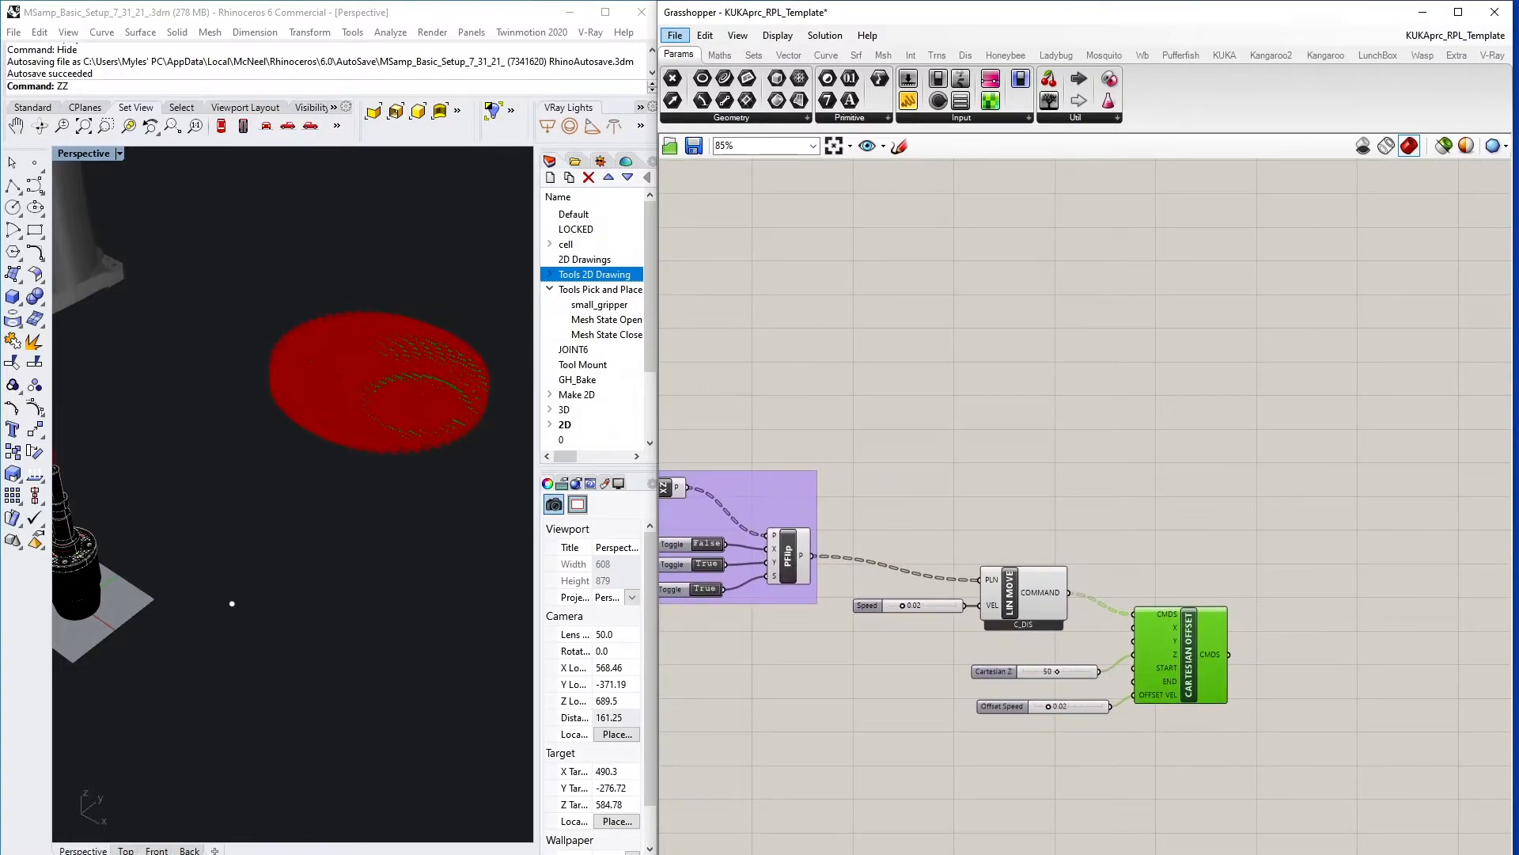
- Move the component that collects the robot, tool and command wires, plus the Mesh and Custom Tool pair, above the LIN Move components
{"action": "scroll", "coordinate": [1089, 559], "scroll_direction": "down", "scroll_amount": 5}
{"action": "scroll", "coordinate": [1185, 550], "scroll_direction": "down", "scroll_amount": 4}
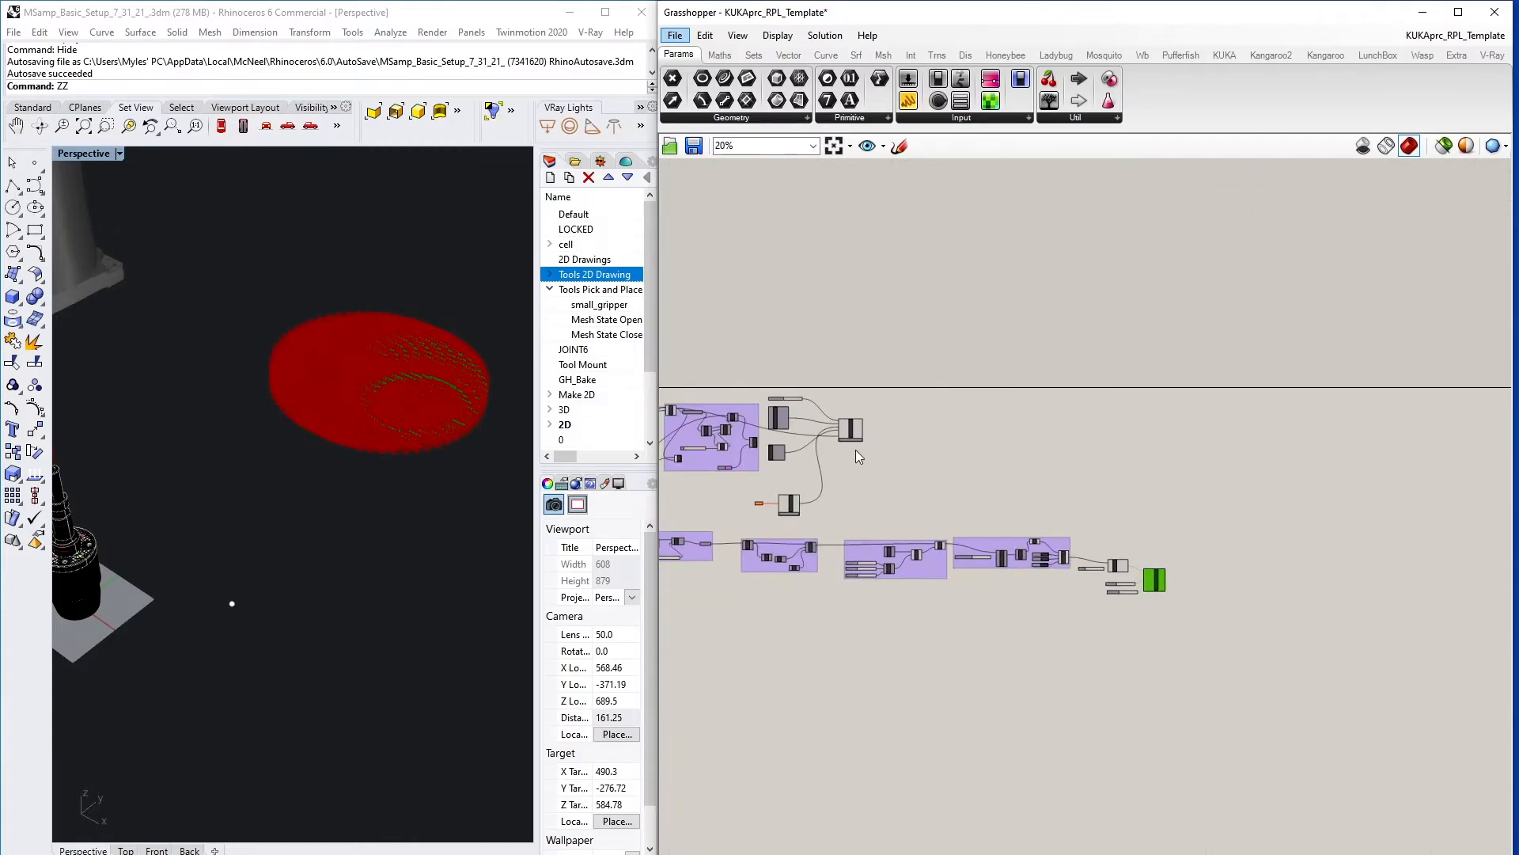
{"action": "scroll", "coordinate": [856, 449], "scroll_direction": "up", "scroll_amount": 3}
{"action": "left_click_drag", "start_coordinate": [887, 525], "coordinate": [1409, 485]}
{"action": "left_click_drag", "start_coordinate": [804, 567], "coordinate": [672, 514]}
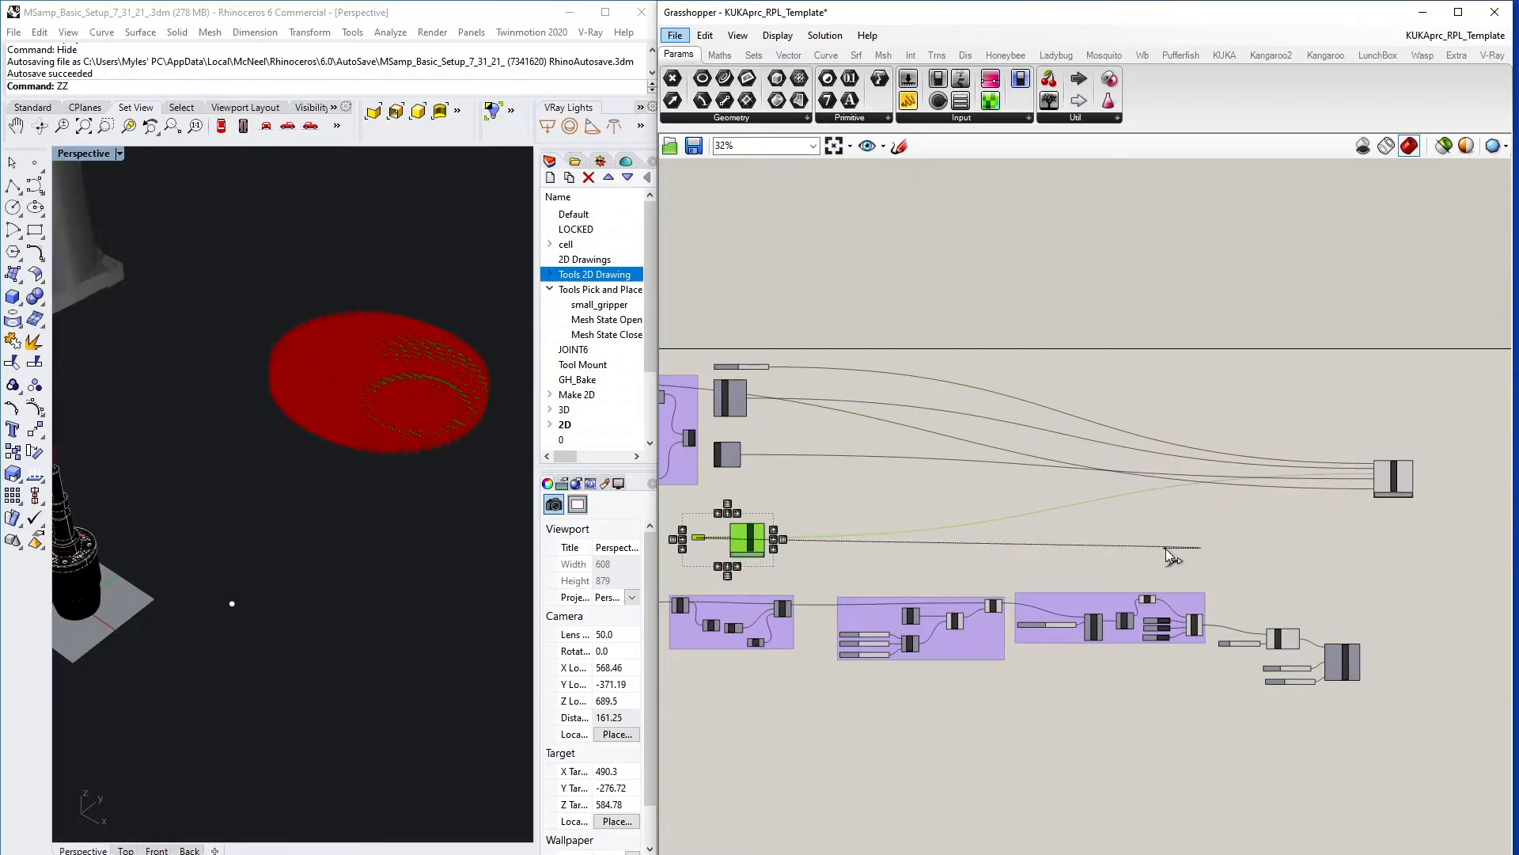
{"action": "left_click_drag", "start_coordinate": [795, 570], "coordinate": [674, 509]}
{"action": "left_click_drag", "start_coordinate": [763, 546], "coordinate": [1288, 543]}
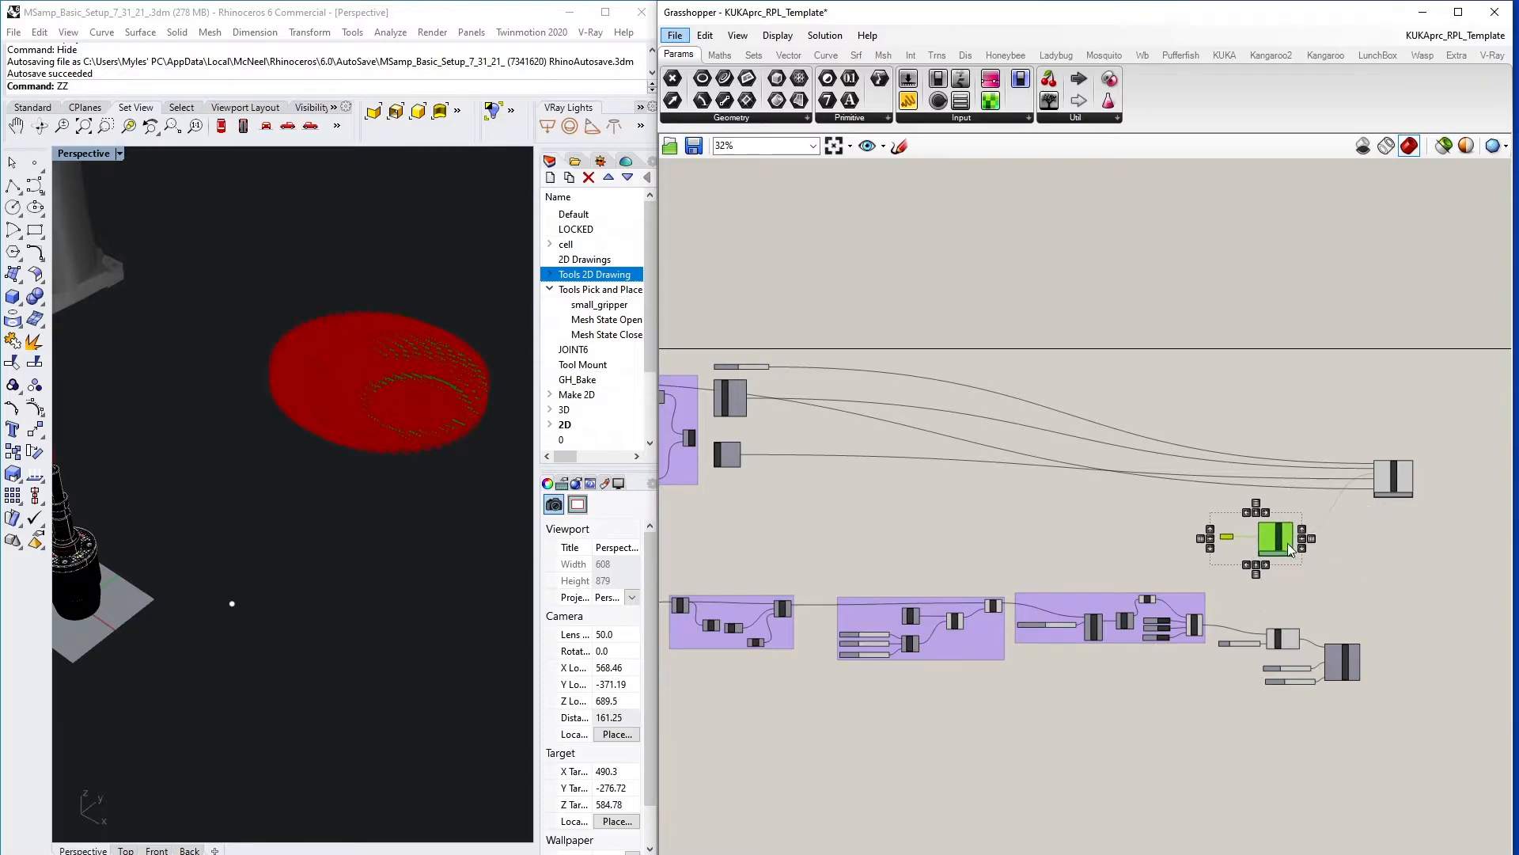
- Group the LIN Move and Cartesian Offset components together with their three sliders
{"action": "scroll", "coordinate": [1347, 651], "scroll_direction": "up", "scroll_amount": 3}
{"action": "scroll", "coordinate": [1298, 657], "scroll_direction": "up", "scroll_amount": 4}
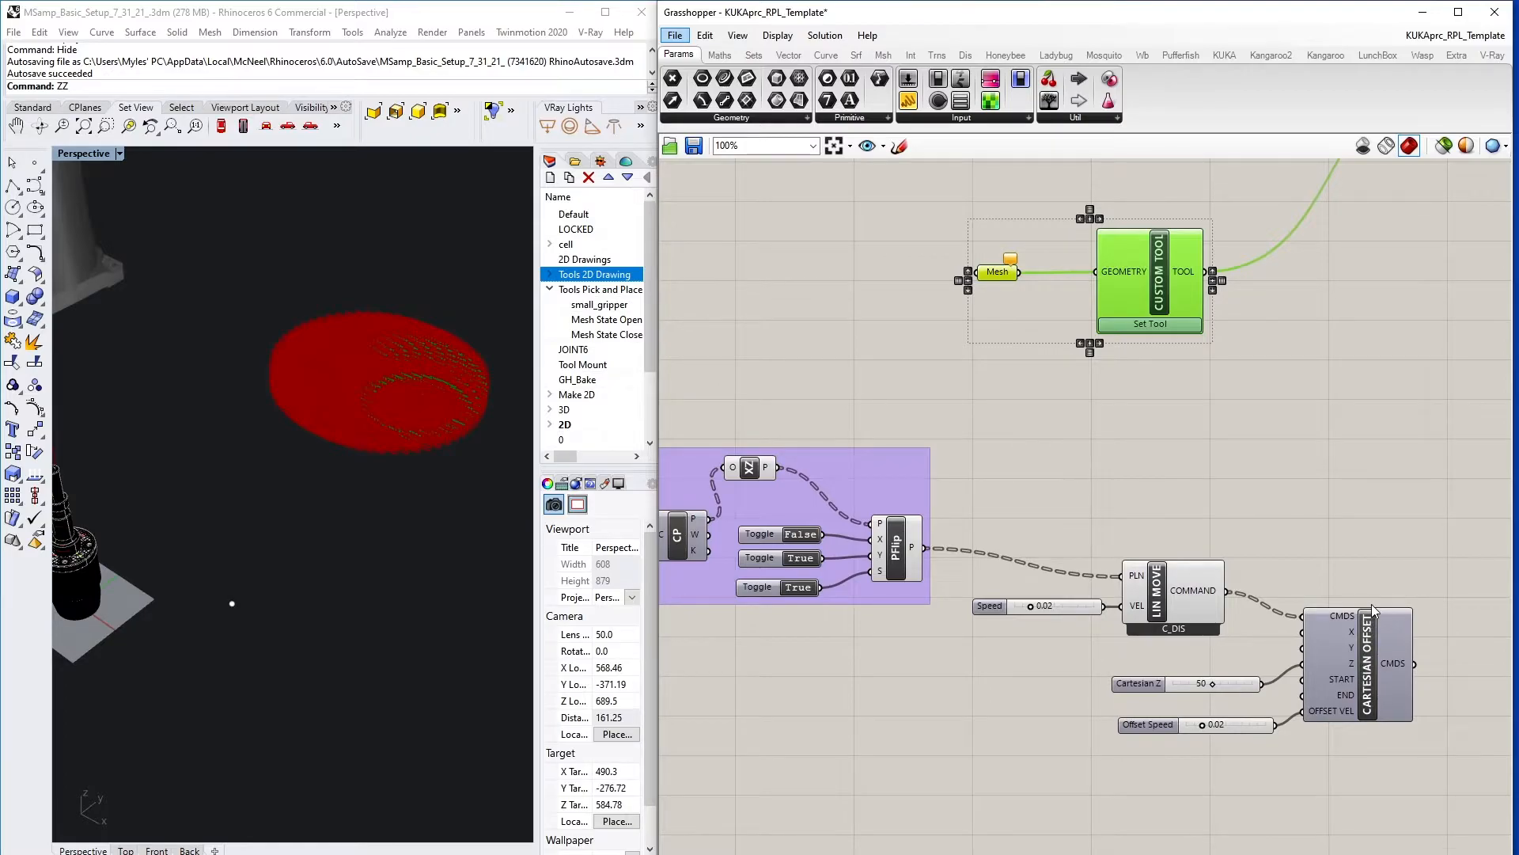
{"action": "mouse_move", "coordinate": [1380, 706]}
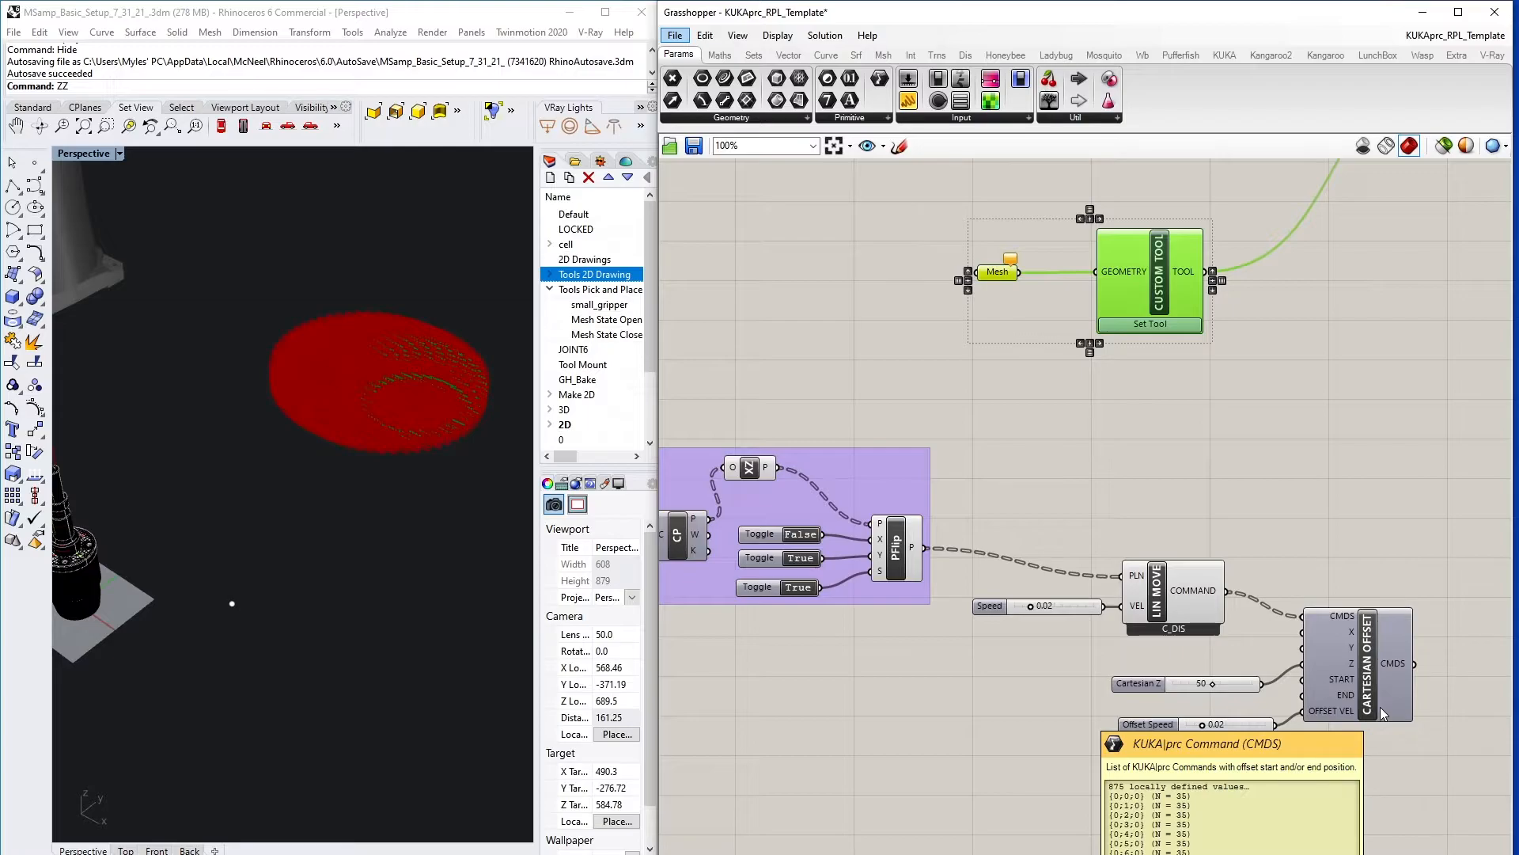
{"action": "left_click_drag", "start_coordinate": [1424, 772], "coordinate": [991, 532]}
{"action": "right_click", "coordinate": [1049, 551]}
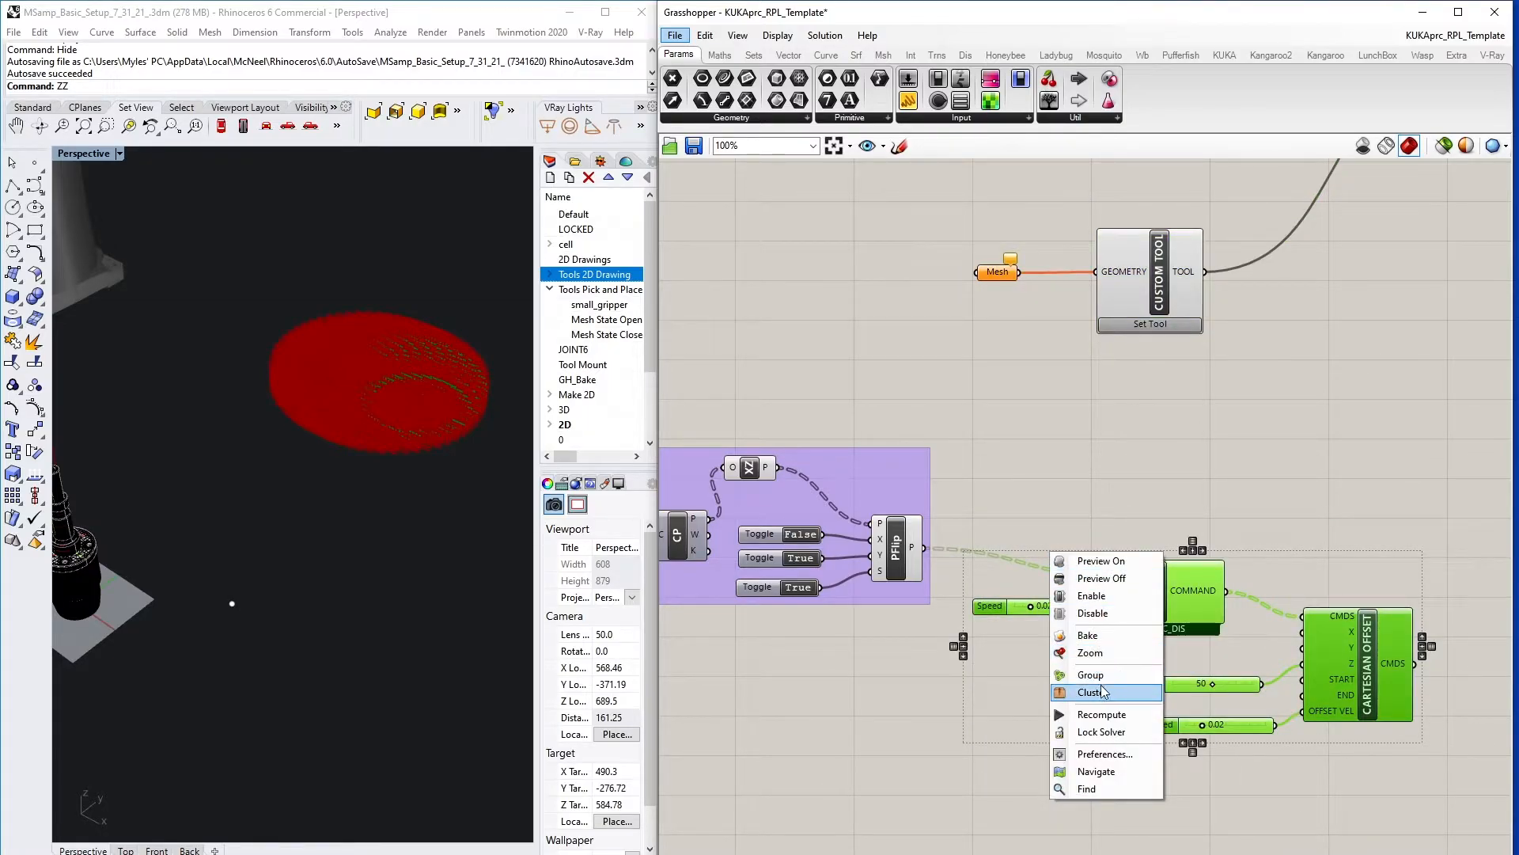
{"action": "left_click", "coordinate": [1092, 674]}
- Label the new movement group DRAWING MOVEMENTS
{"action": "right_click", "coordinate": [1049, 565]}
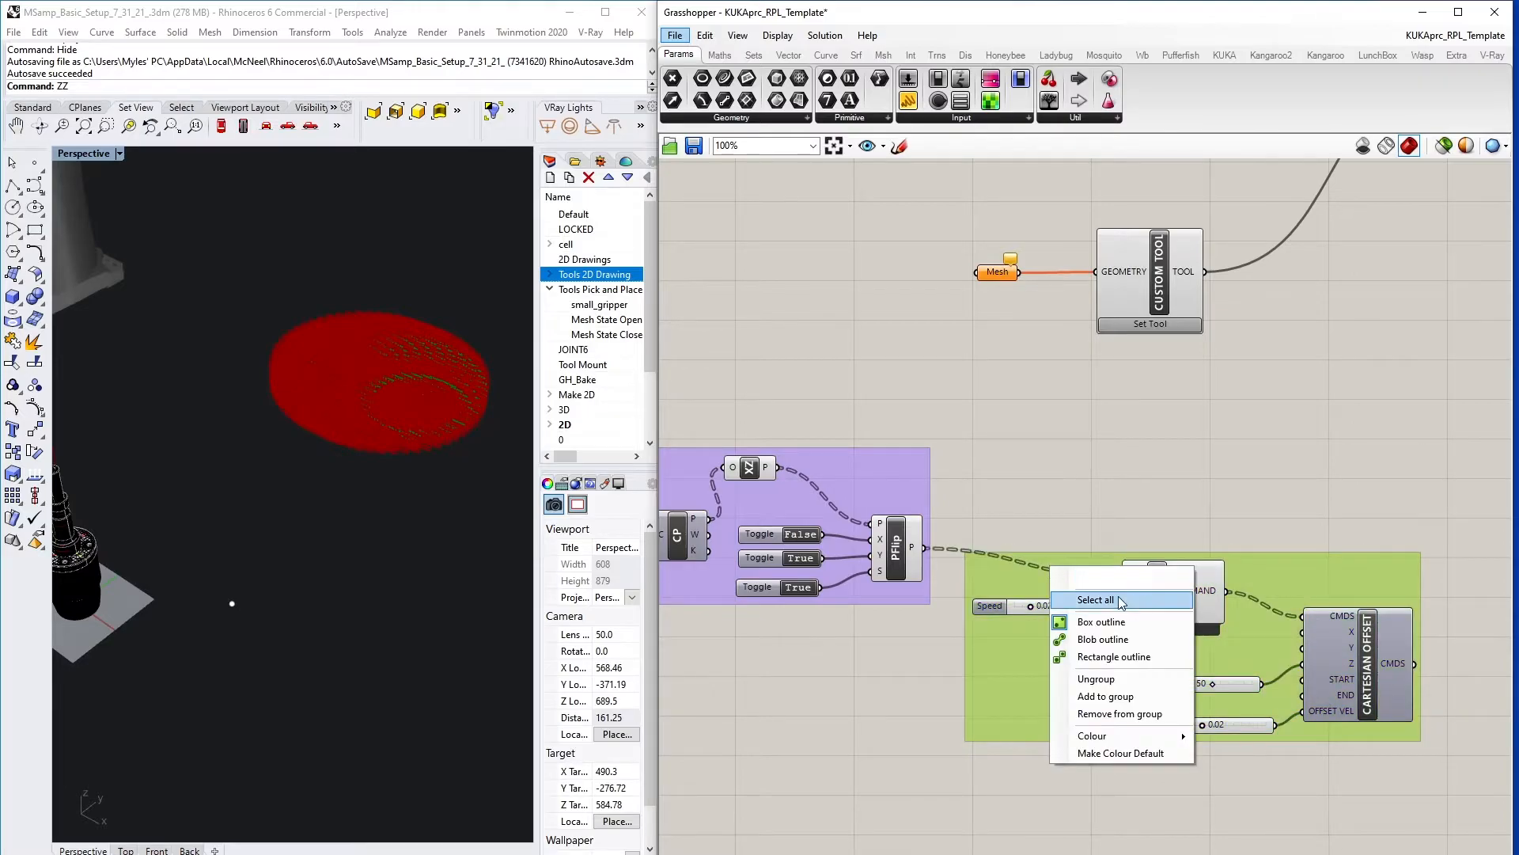
{"action": "type", "text": "Drawing Mo"}
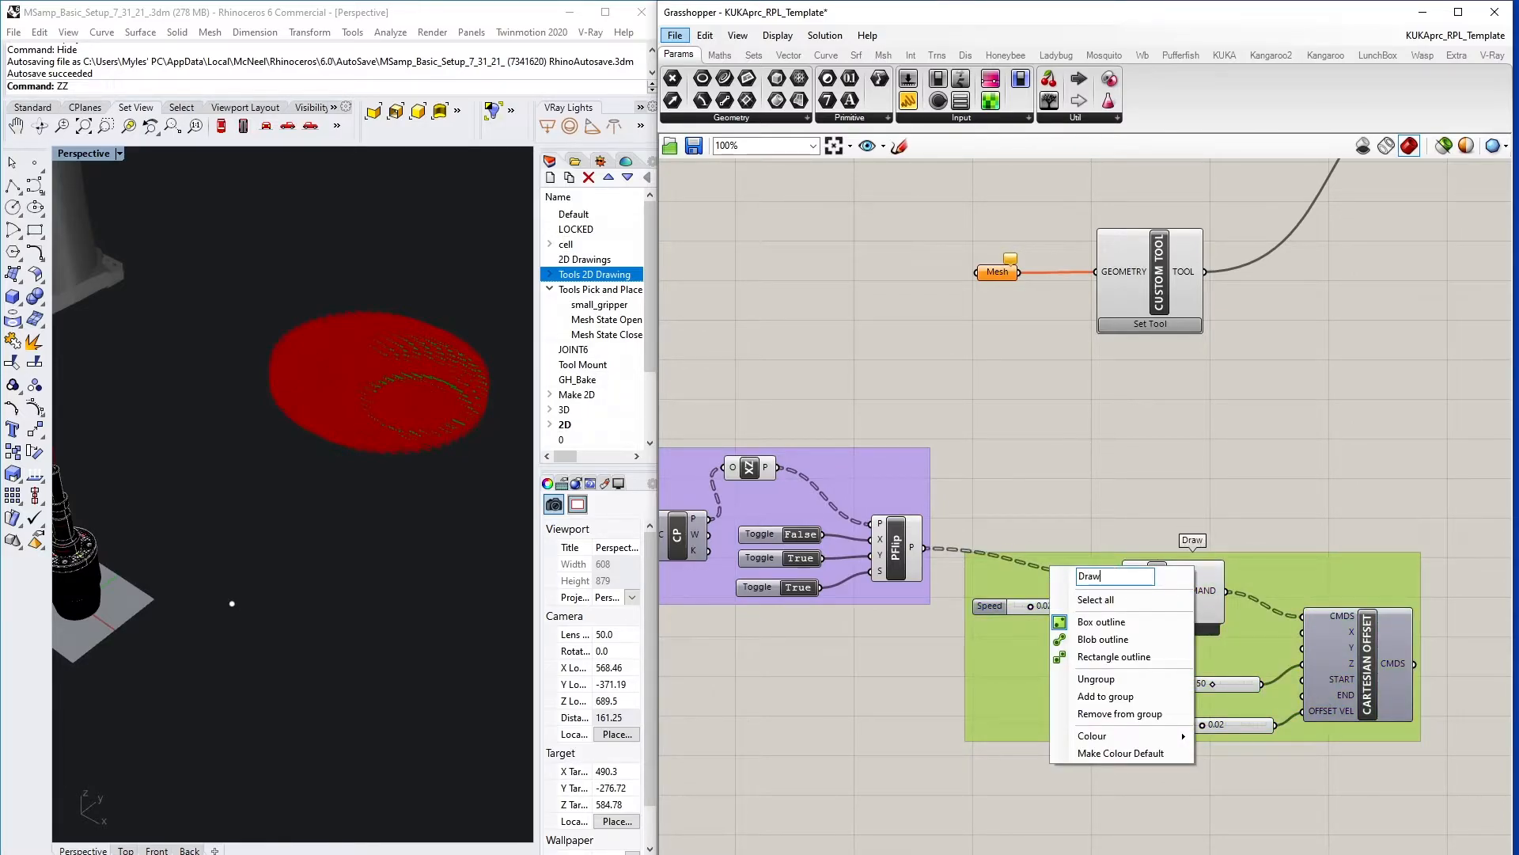
{"action": "key", "text": "BackSpace"}
{"action": "key", "text": "BackSpace"}
{"action": "key", "text": "BackSpace"}
{"action": "key", "text": "BackSpace"}
{"action": "key", "text": "BackSpace"}
{"action": "key", "text": "BackSpace"}
{"action": "key", "text": "BackSpace"}
{"action": "key", "text": "BackSpace"}
{"action": "key", "text": "BackSpace"}
{"action": "type", "text": "RAWING MOVEMENTS"}
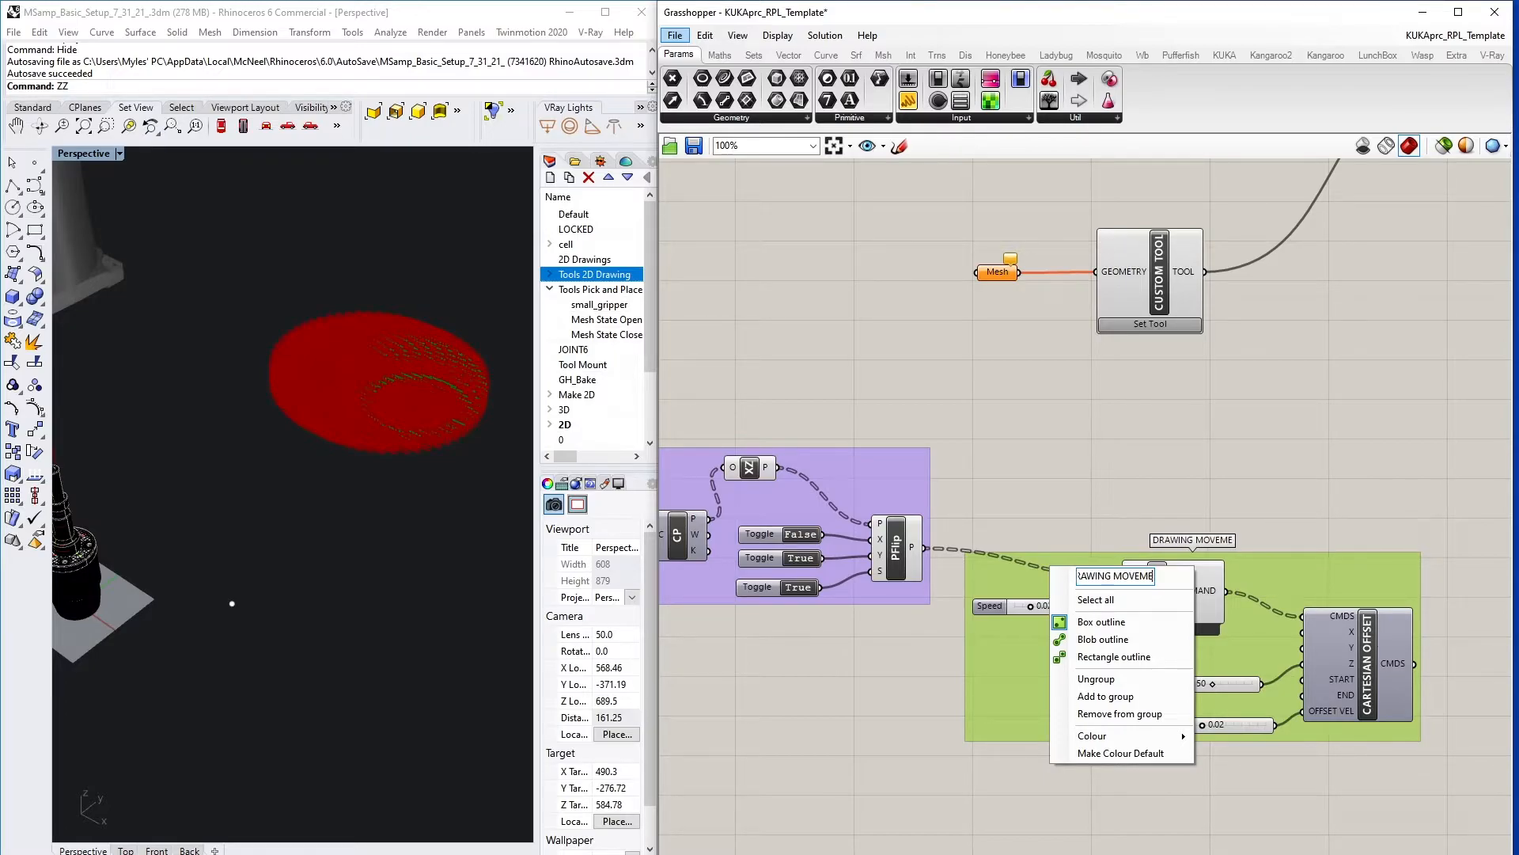
{"action": "key", "text": "Return"}
- Review the definition's chain from the PROJECT TO WORLD ORIGIN group through to the DRAWING MOVEMENTS group
{"action": "scroll", "coordinate": [1149, 434], "scroll_direction": "down", "scroll_amount": 5}
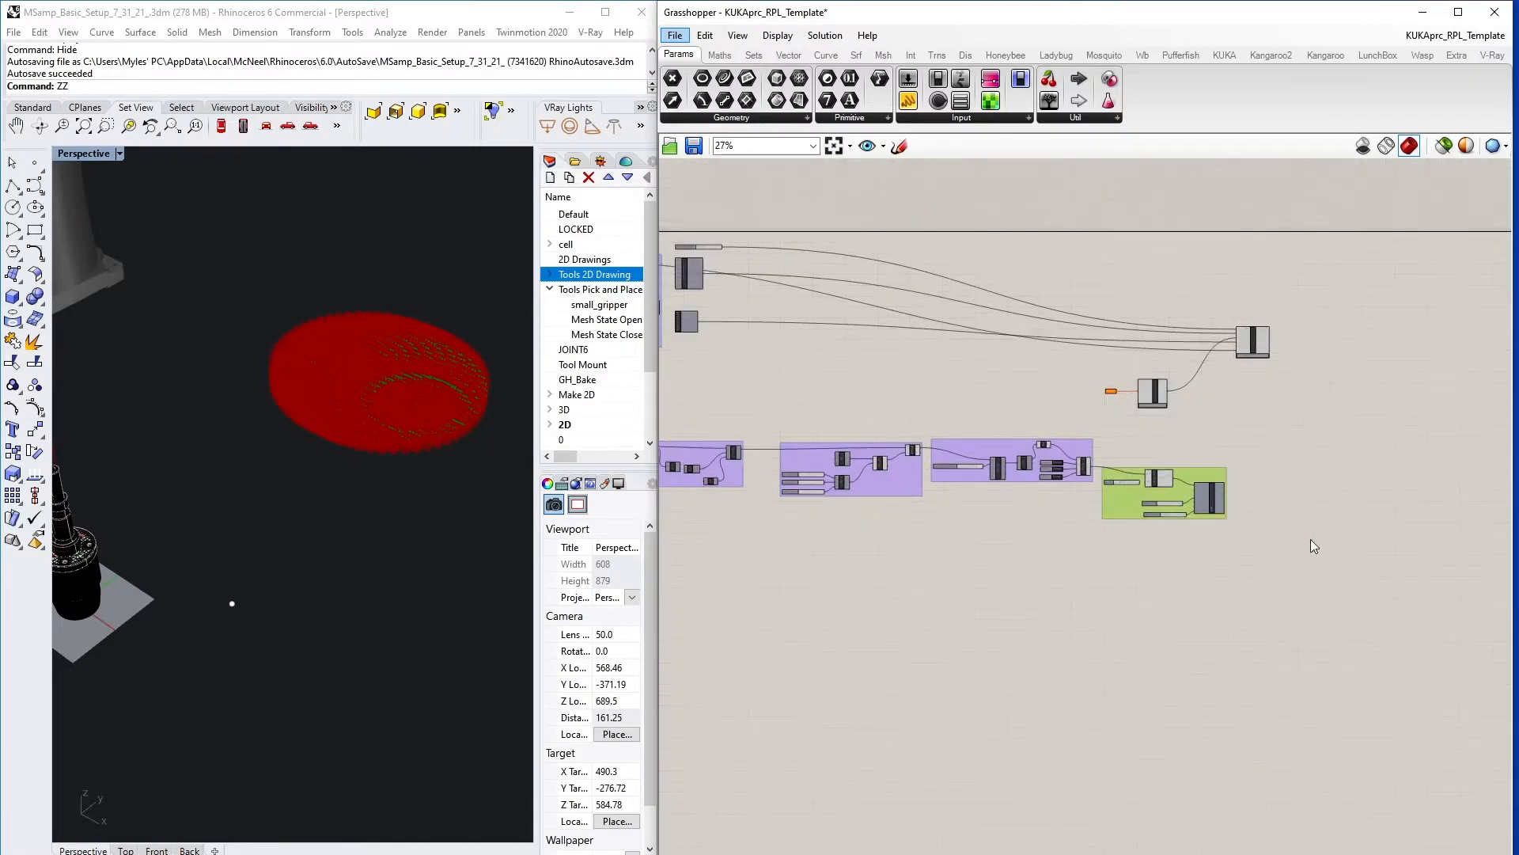
{"action": "scroll", "coordinate": [1306, 525], "scroll_direction": "up", "scroll_amount": 3}
{"action": "scroll", "coordinate": [1262, 512], "scroll_direction": "down", "scroll_amount": 5}
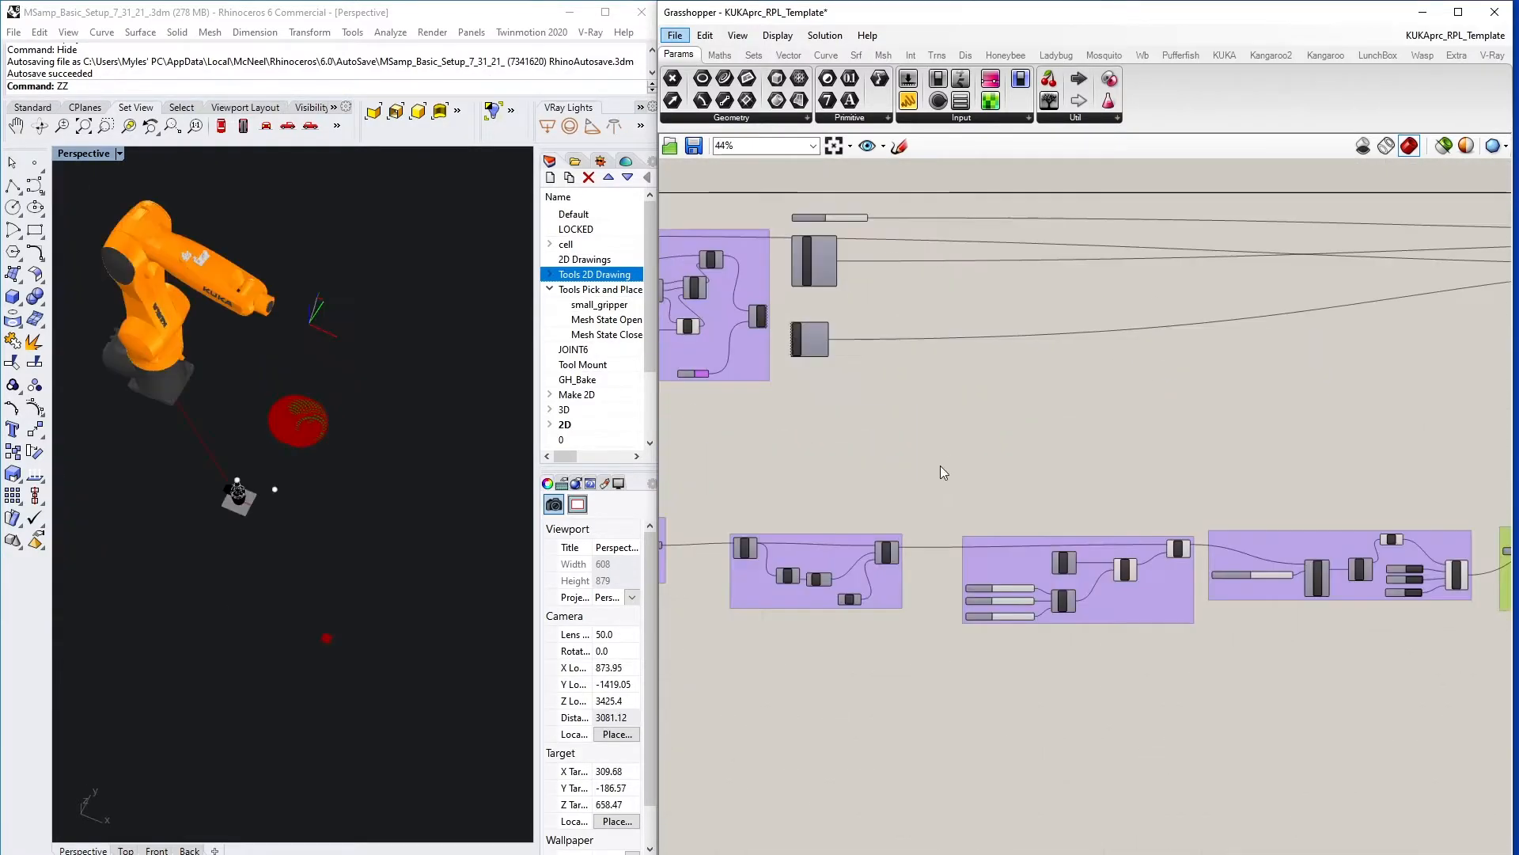
{"action": "scroll", "coordinate": [941, 478], "scroll_direction": "up", "scroll_amount": 4}
{"action": "right_click_drag", "start_coordinate": [1313, 509], "coordinate": [1358, 503]}
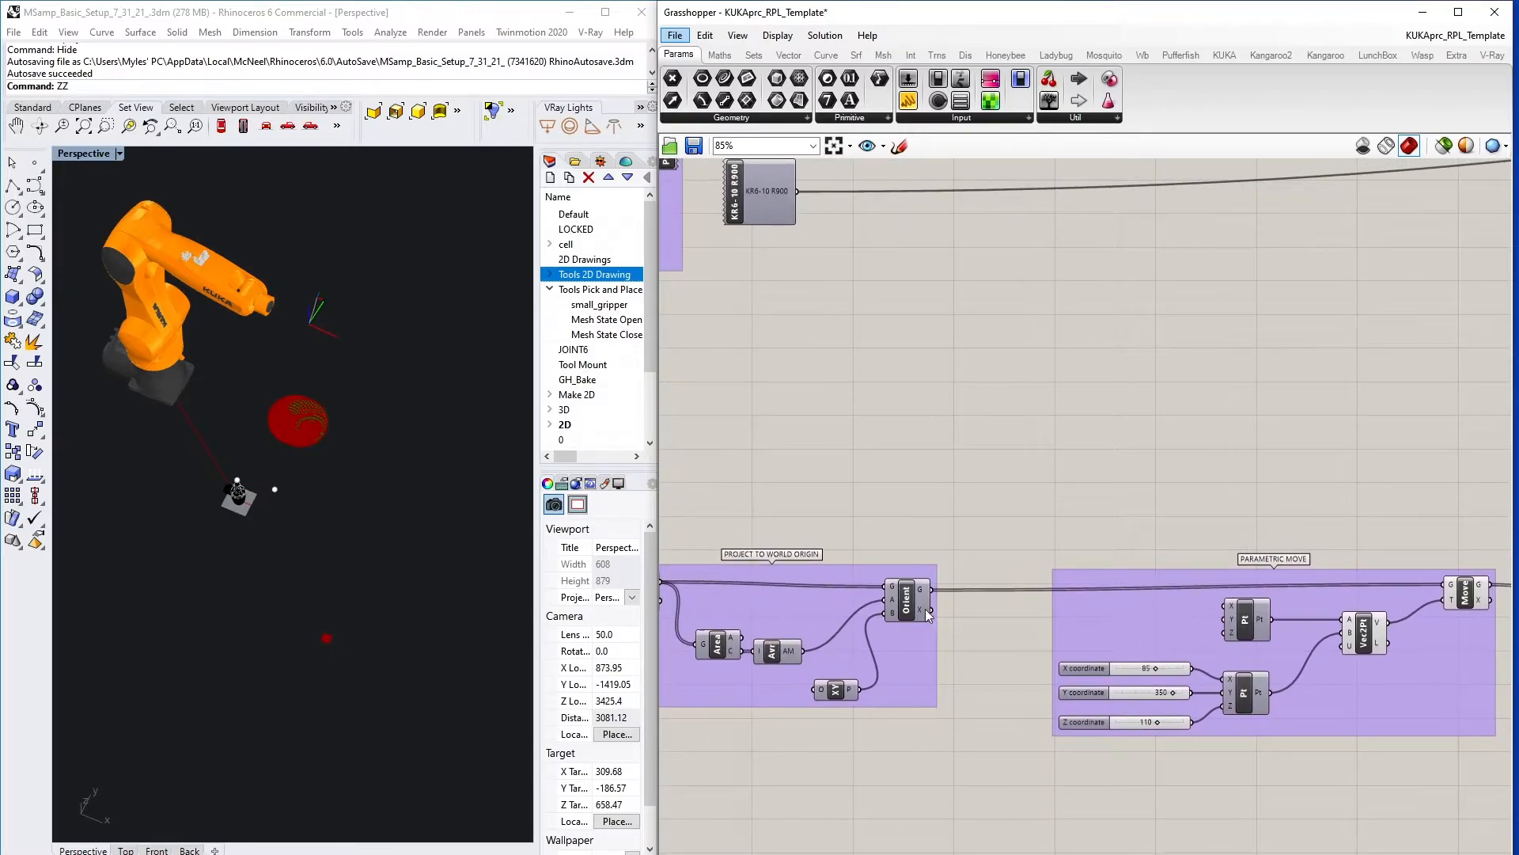
{"action": "right_click_drag", "start_coordinate": [1355, 587], "coordinate": [712, 590]}
{"action": "mouse_move", "coordinate": [1304, 595]}
{"action": "right_mouse_down"}
{"action": "mouse_move", "coordinate": [937, 571]}
{"action": "mouse_move", "coordinate": [937, 648]}
{"action": "right_mouse_up"}
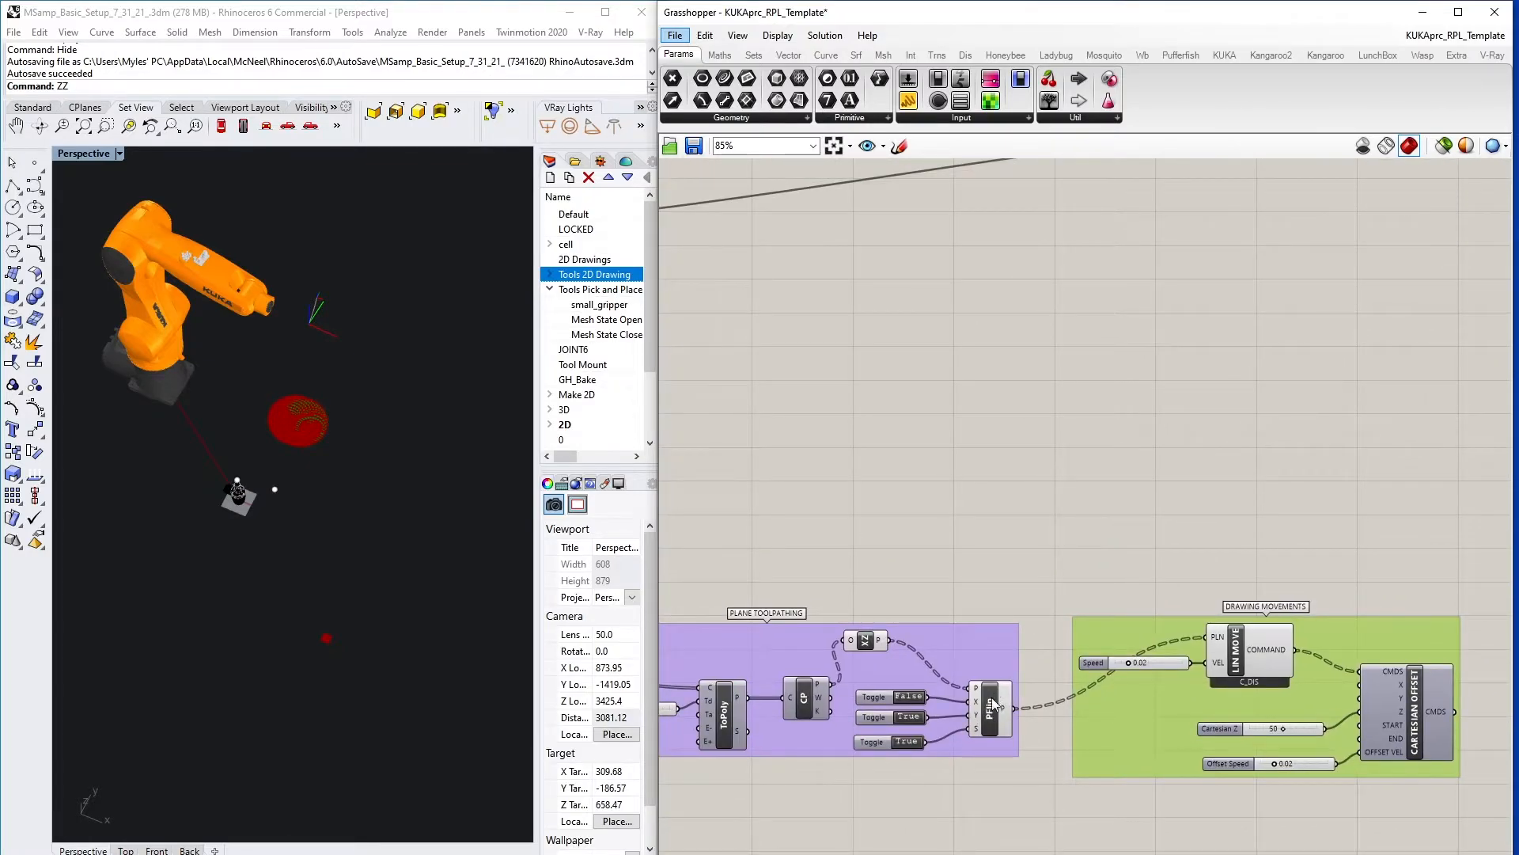
{"action": "scroll", "coordinate": [1107, 577], "scroll_direction": "down", "scroll_amount": 3}
{"action": "right_click_drag", "start_coordinate": [1108, 576], "coordinate": [1105, 619]}
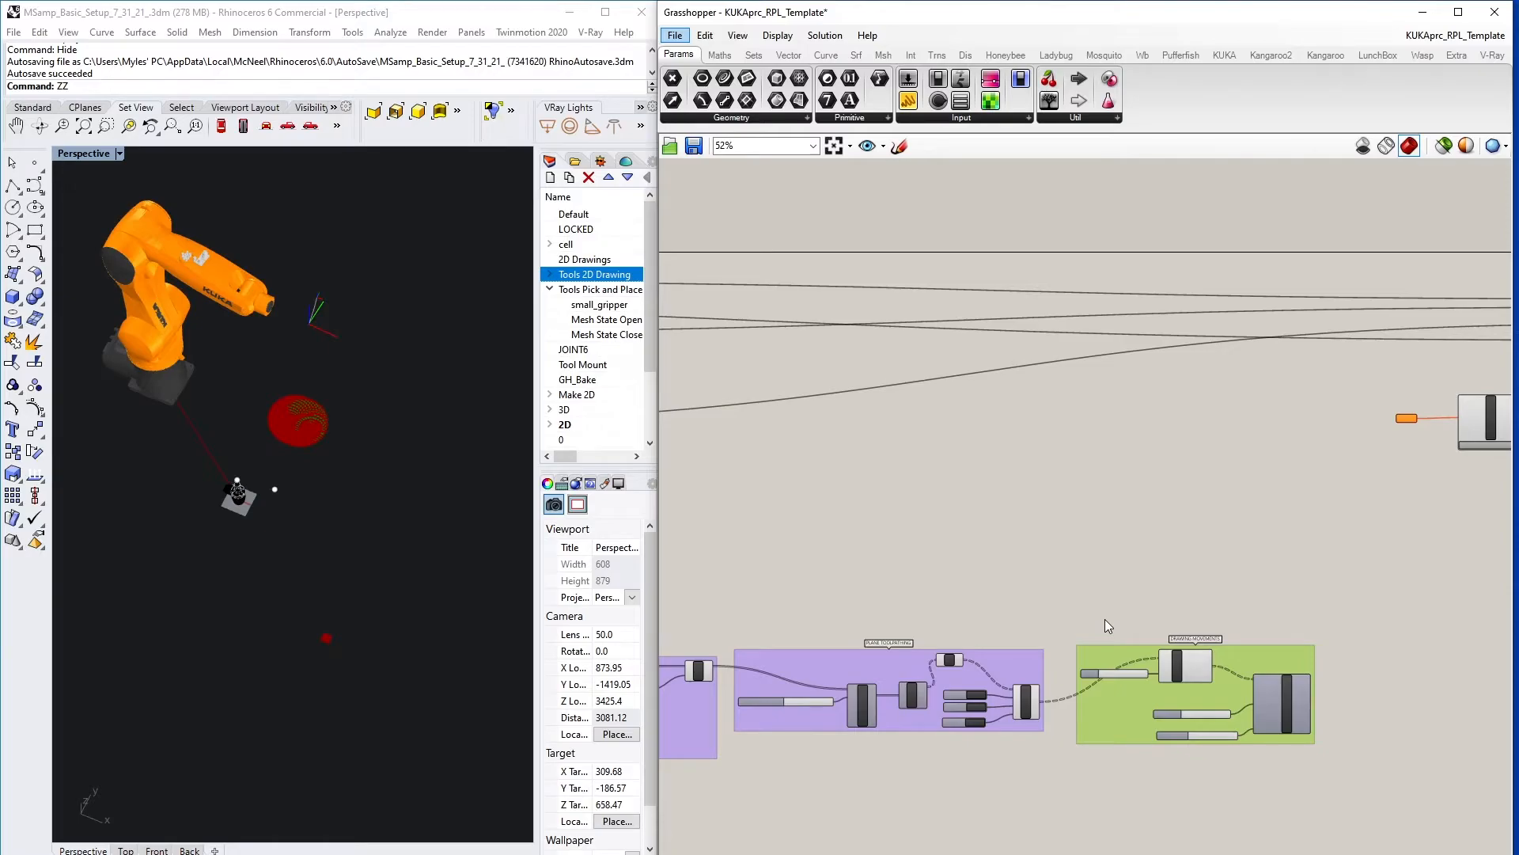
{"action": "scroll", "coordinate": [1049, 622], "scroll_direction": "up", "scroll_amount": 2}
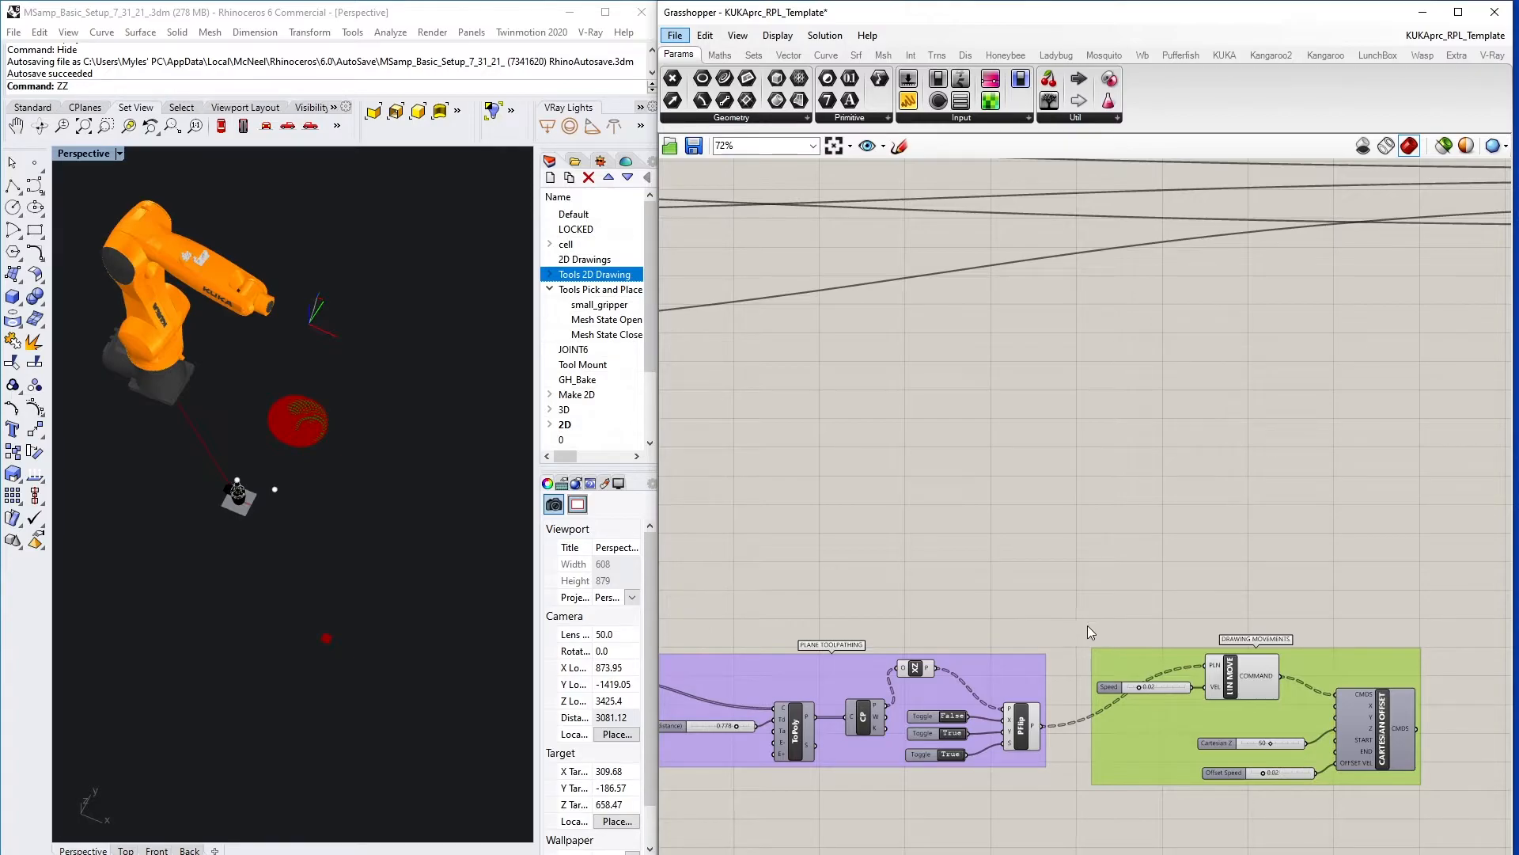
{"action": "scroll", "coordinate": [1066, 449], "scroll_direction": "down", "scroll_amount": 4}
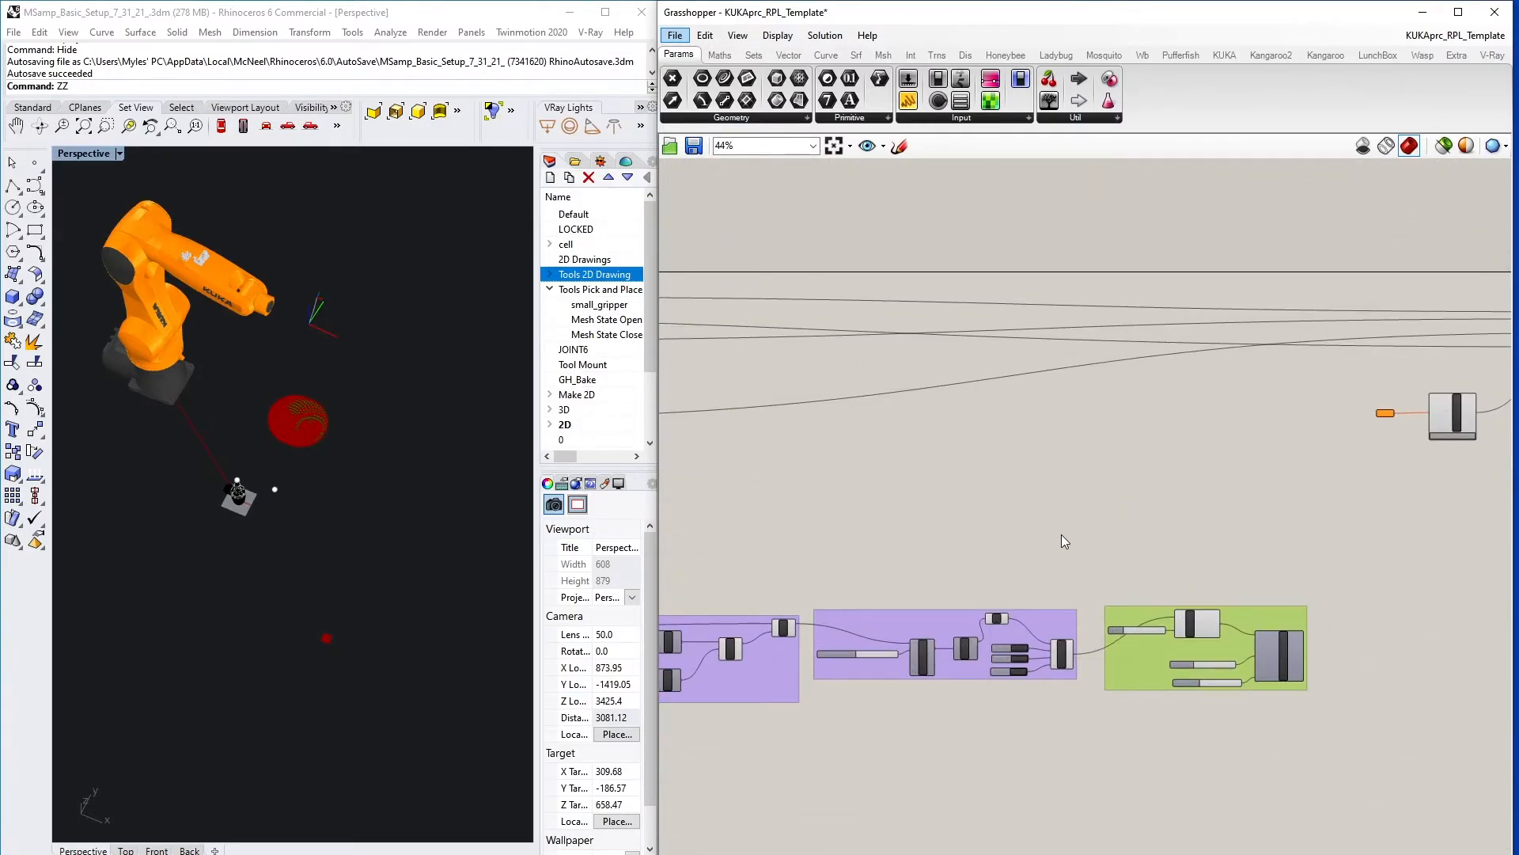
{"action": "scroll", "coordinate": [1114, 548], "scroll_direction": "up", "scroll_amount": 2}
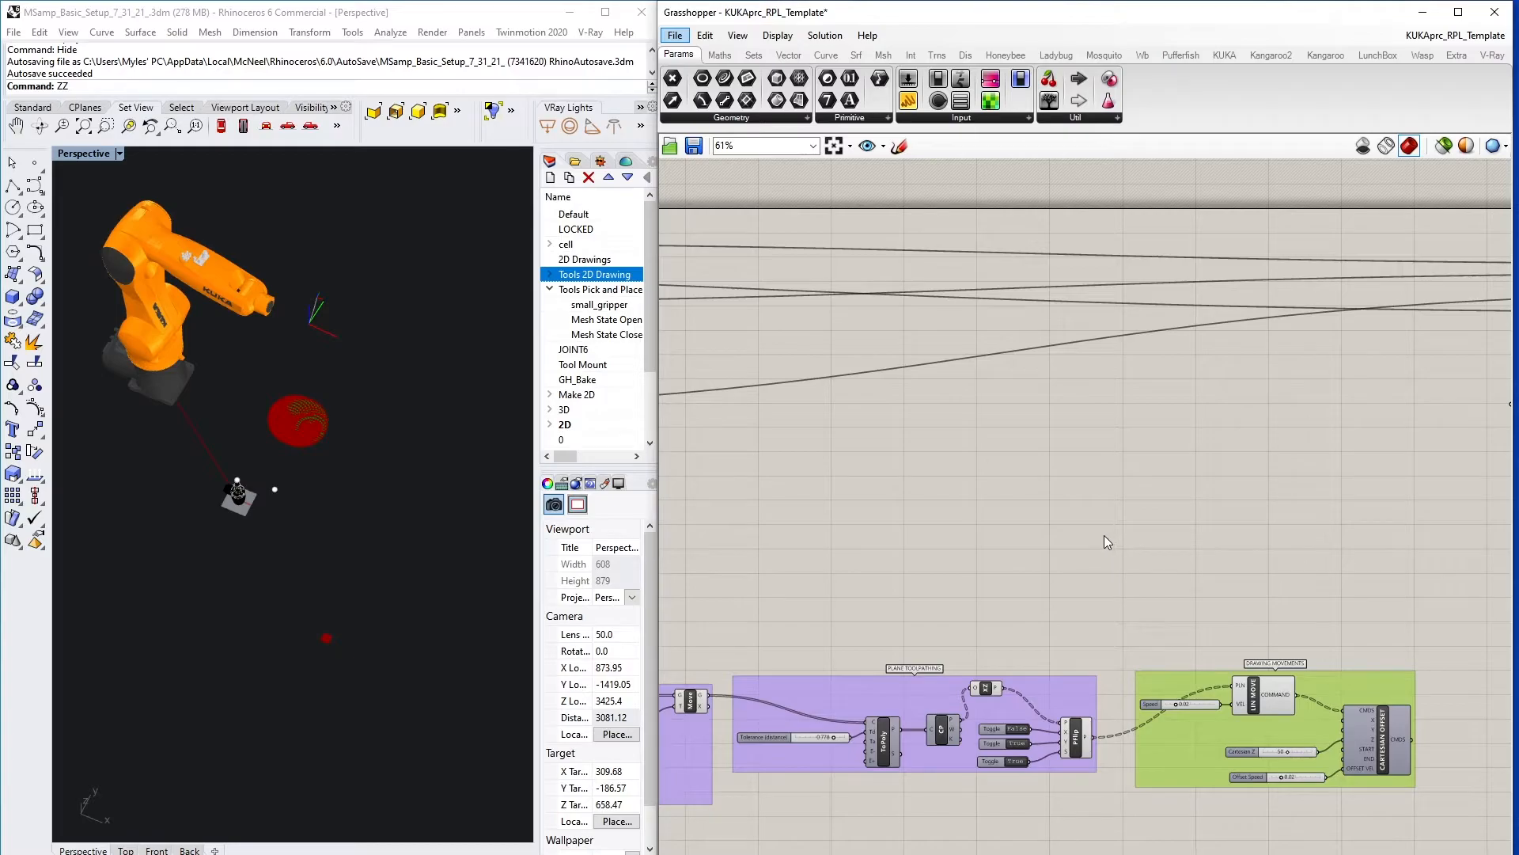
- Add a List Item component in the empty area above the PLANE TOOLPATHING and DRAWING MOVEMENTS groups
{"action": "double_click", "coordinate": [1104, 535]}
{"action": "type", "text": "list"}
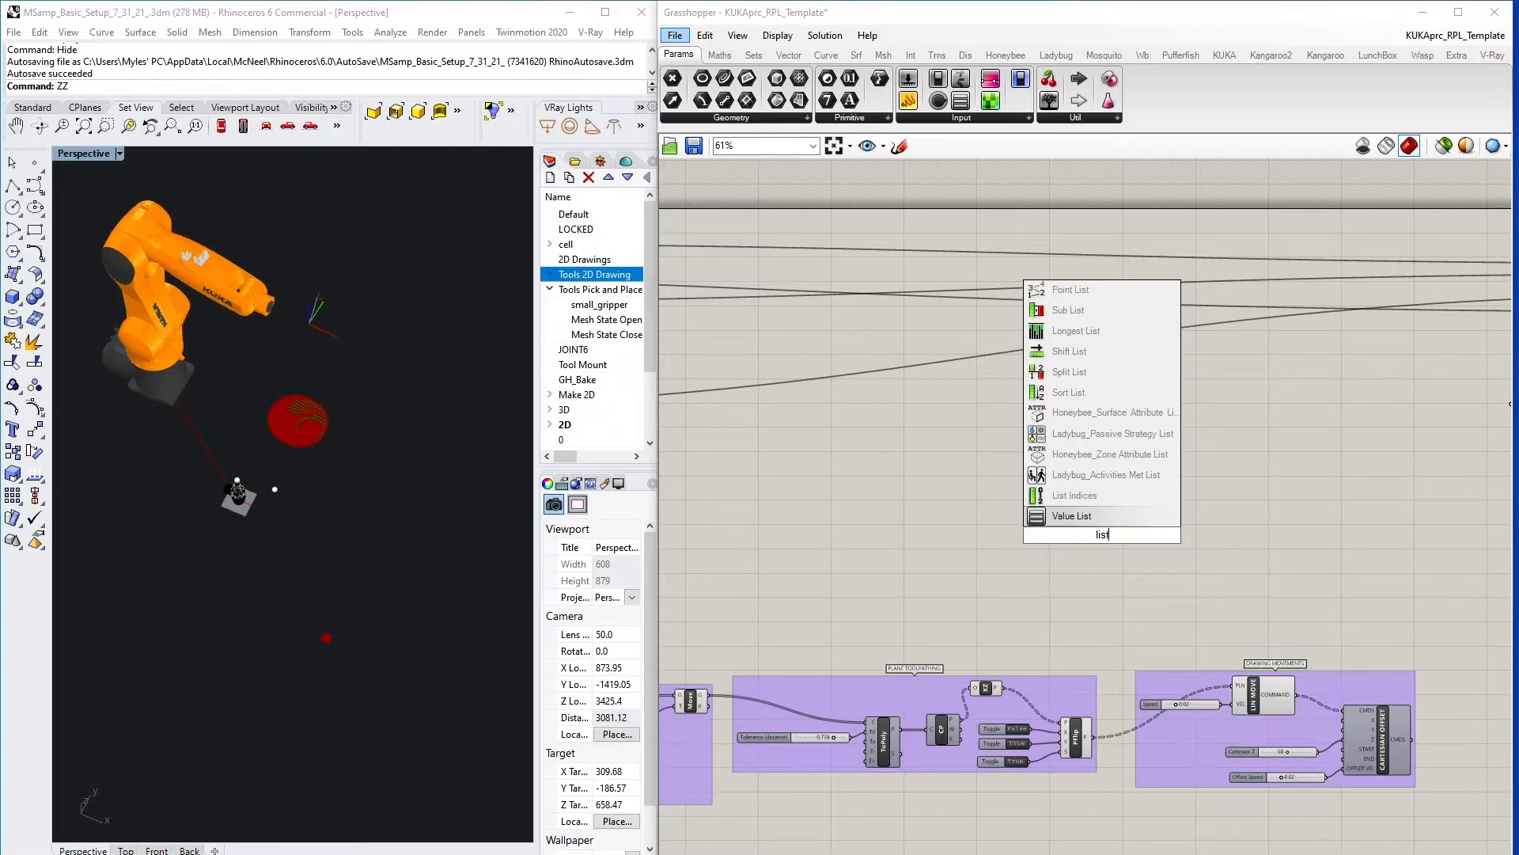
{"action": "type", "text": " item"}
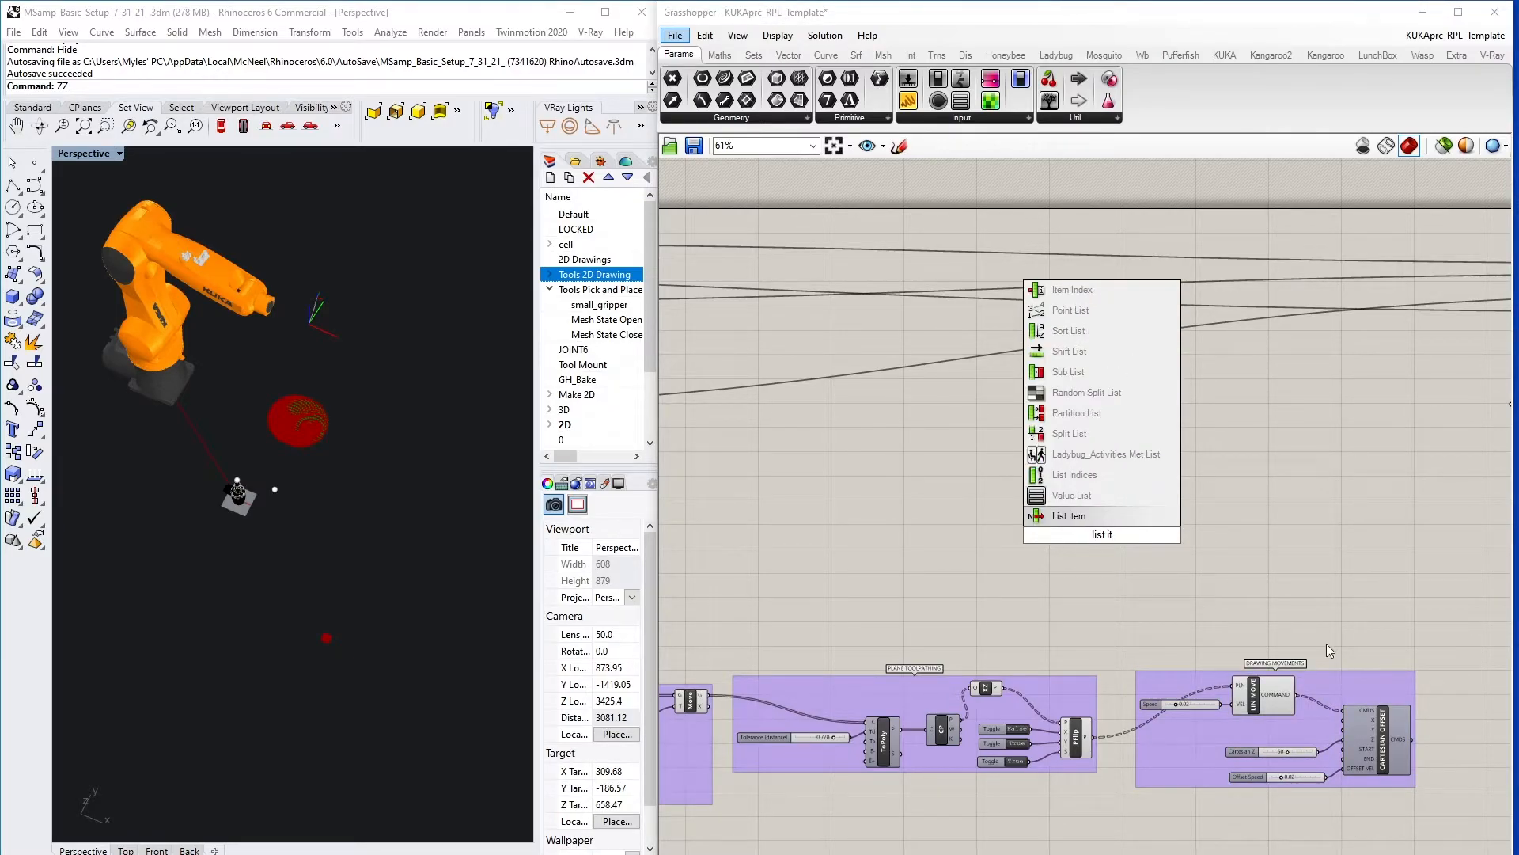
{"action": "key", "text": "Return"}
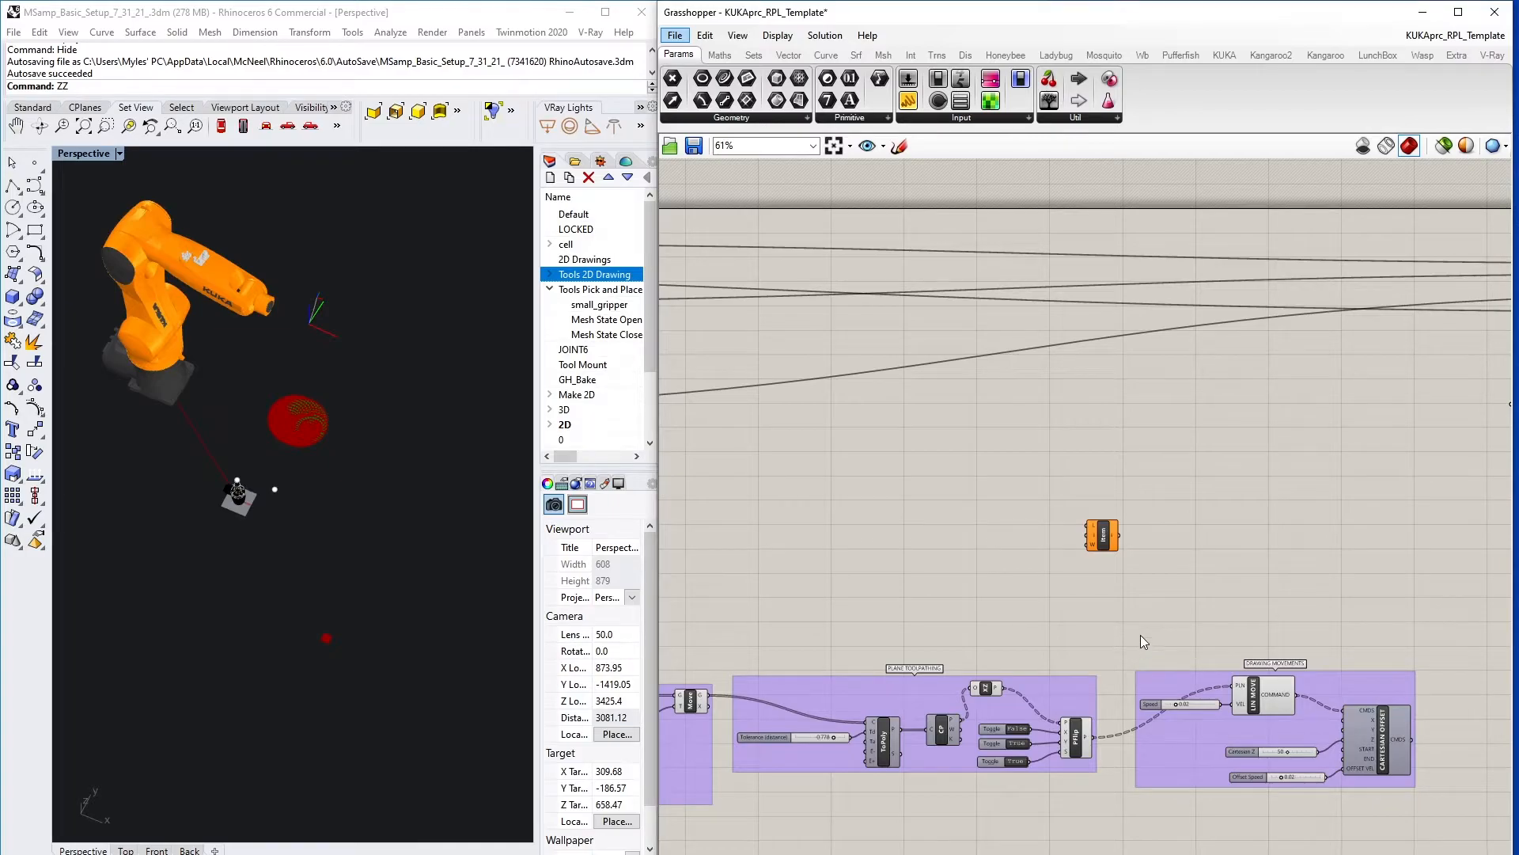
{"action": "scroll", "coordinate": [1114, 540], "scroll_direction": "up", "scroll_amount": 4}
{"action": "left_click_drag", "start_coordinate": [1092, 530], "coordinate": [1216, 586]}
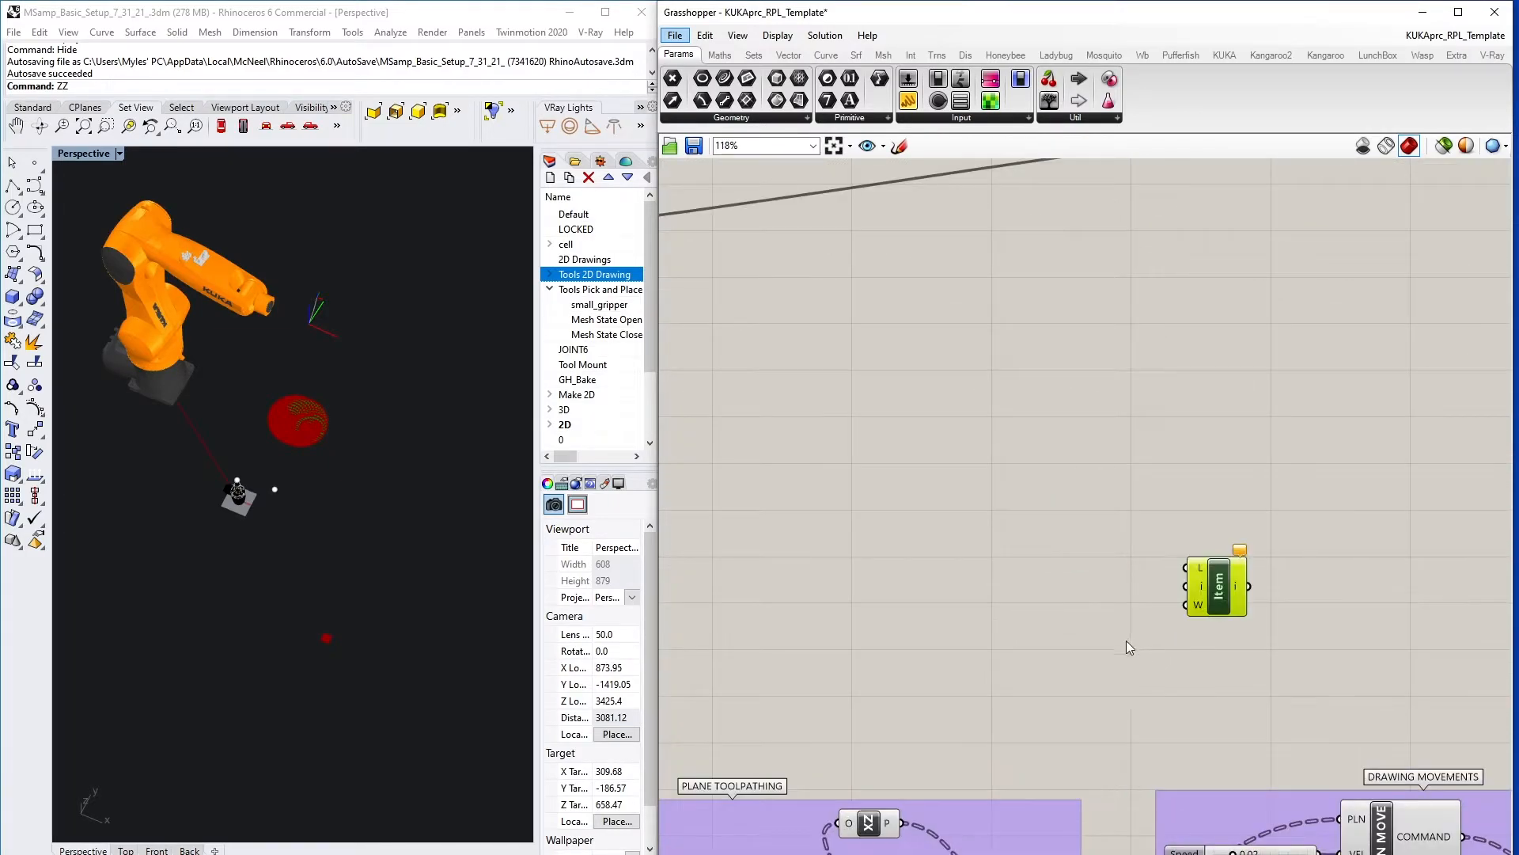
- Connect PFlip's plane output to the List Item's L input, flatten that input and move the component further up
{"action": "scroll", "coordinate": [1074, 658], "scroll_direction": "down", "scroll_amount": 2}
{"action": "scroll", "coordinate": [1074, 658], "scroll_direction": "up", "scroll_amount": 1}
{"action": "left_click_drag", "start_coordinate": [1061, 769], "coordinate": [1159, 473]}
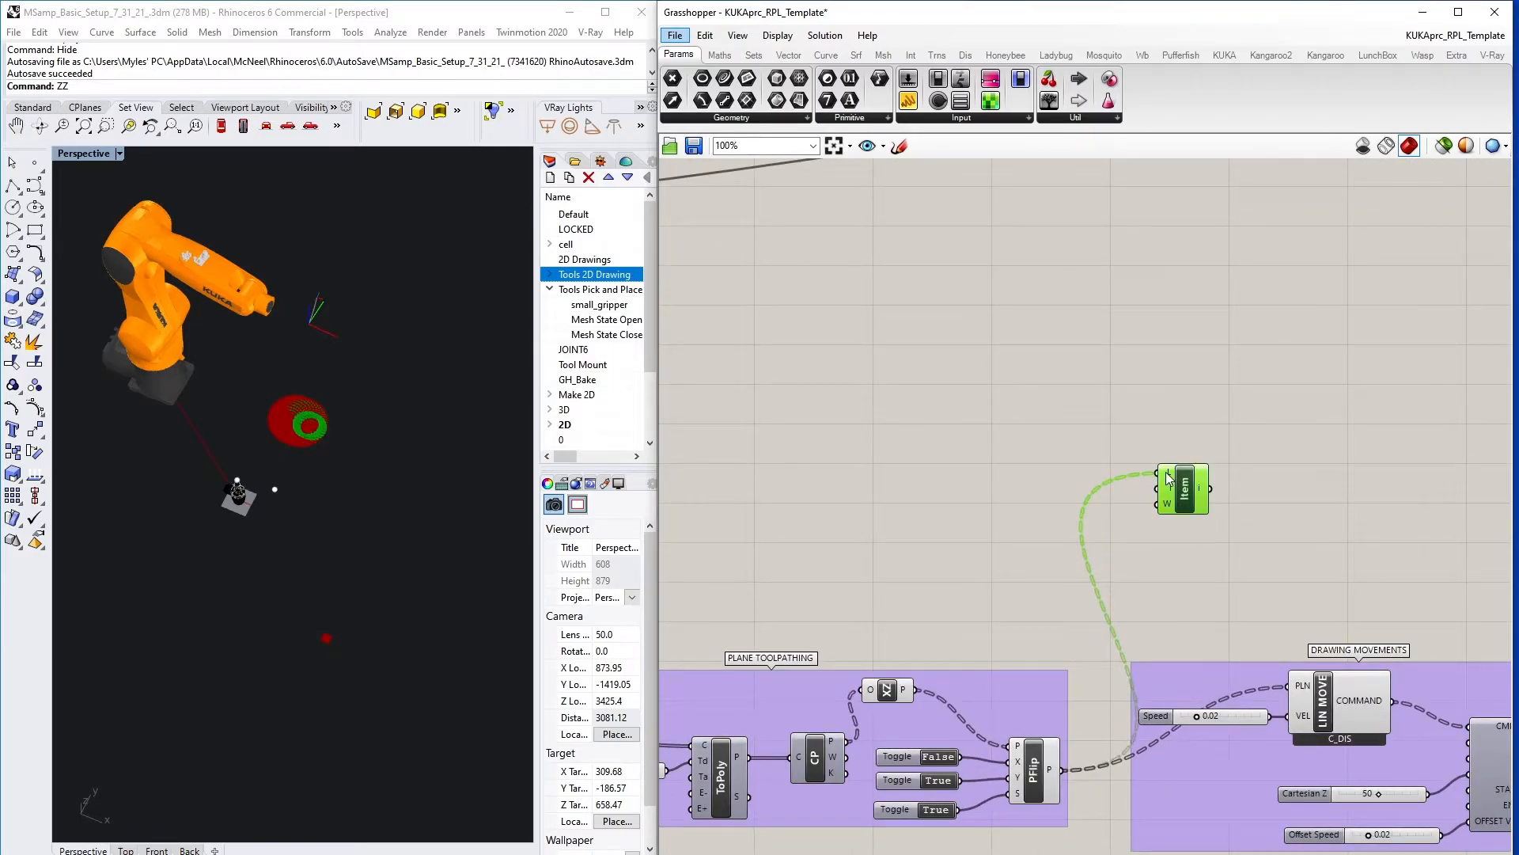
{"action": "right_click", "coordinate": [1161, 474]}
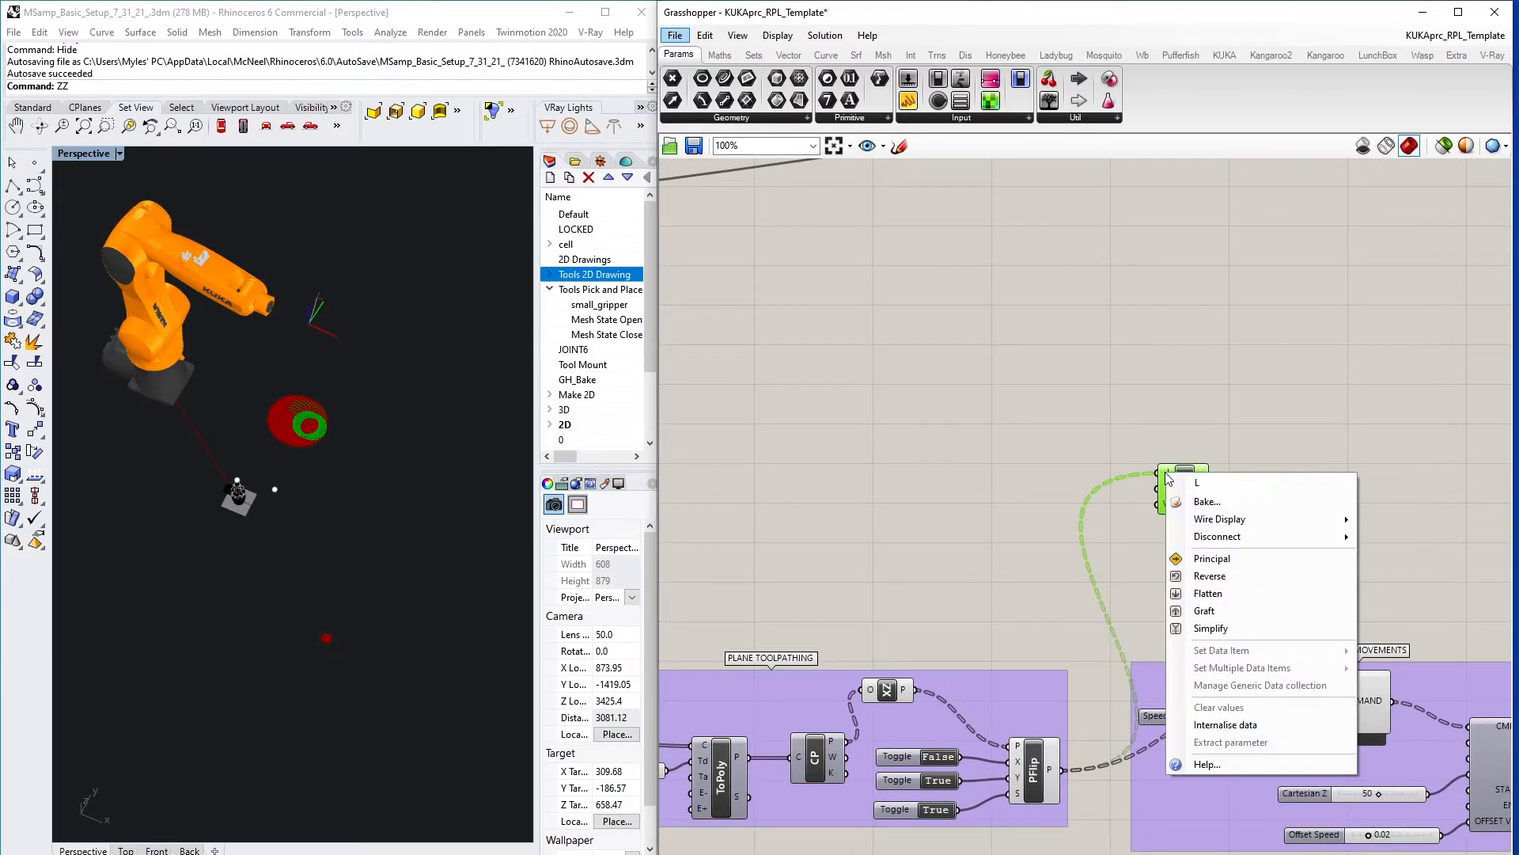
{"action": "left_click", "coordinate": [1226, 598]}
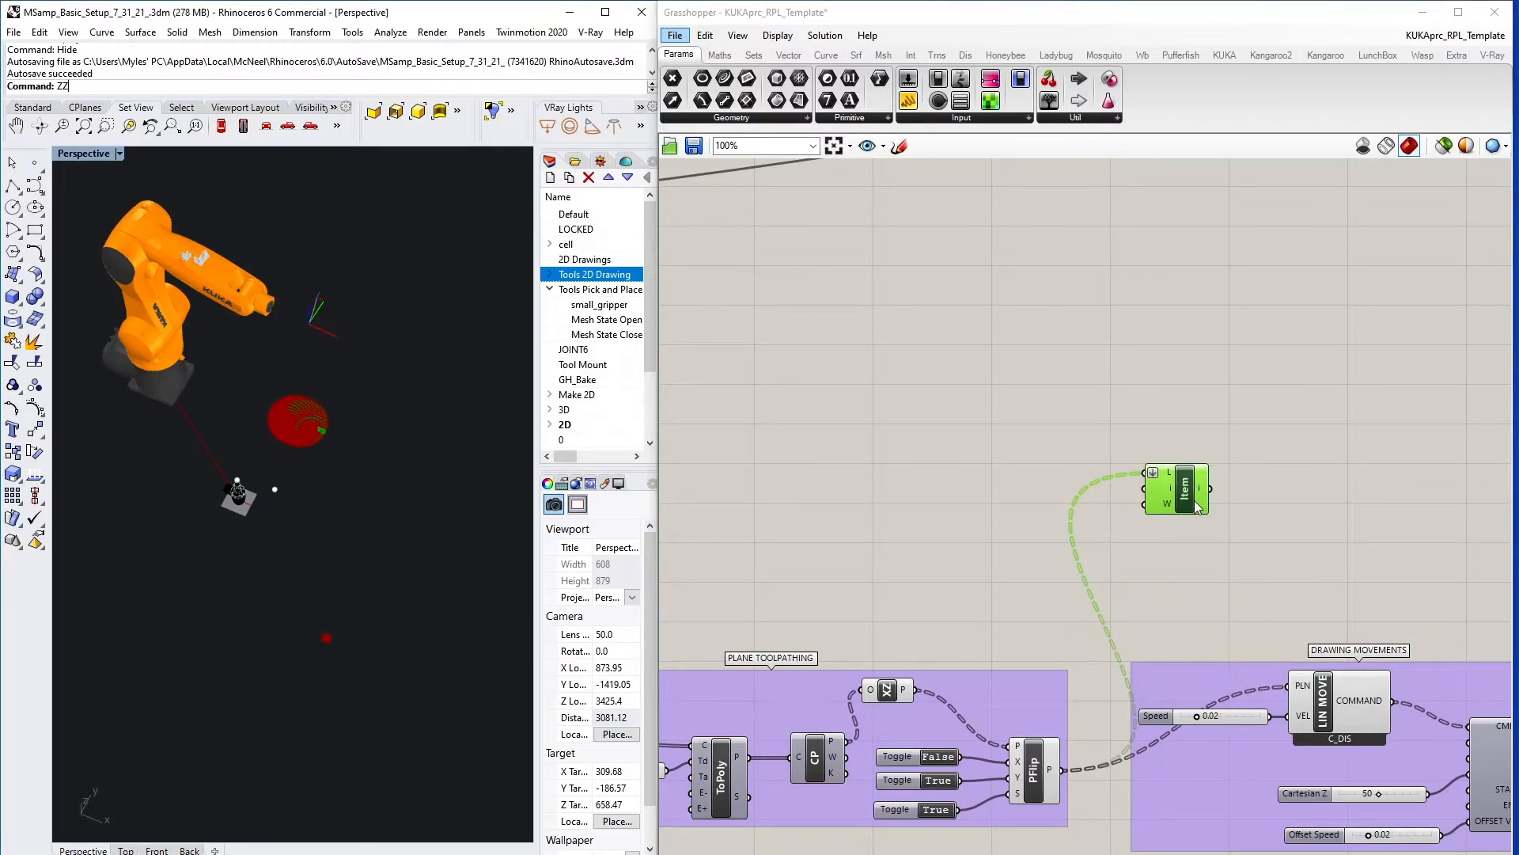
{"action": "left_click_drag", "start_coordinate": [1196, 505], "coordinate": [1142, 408]}
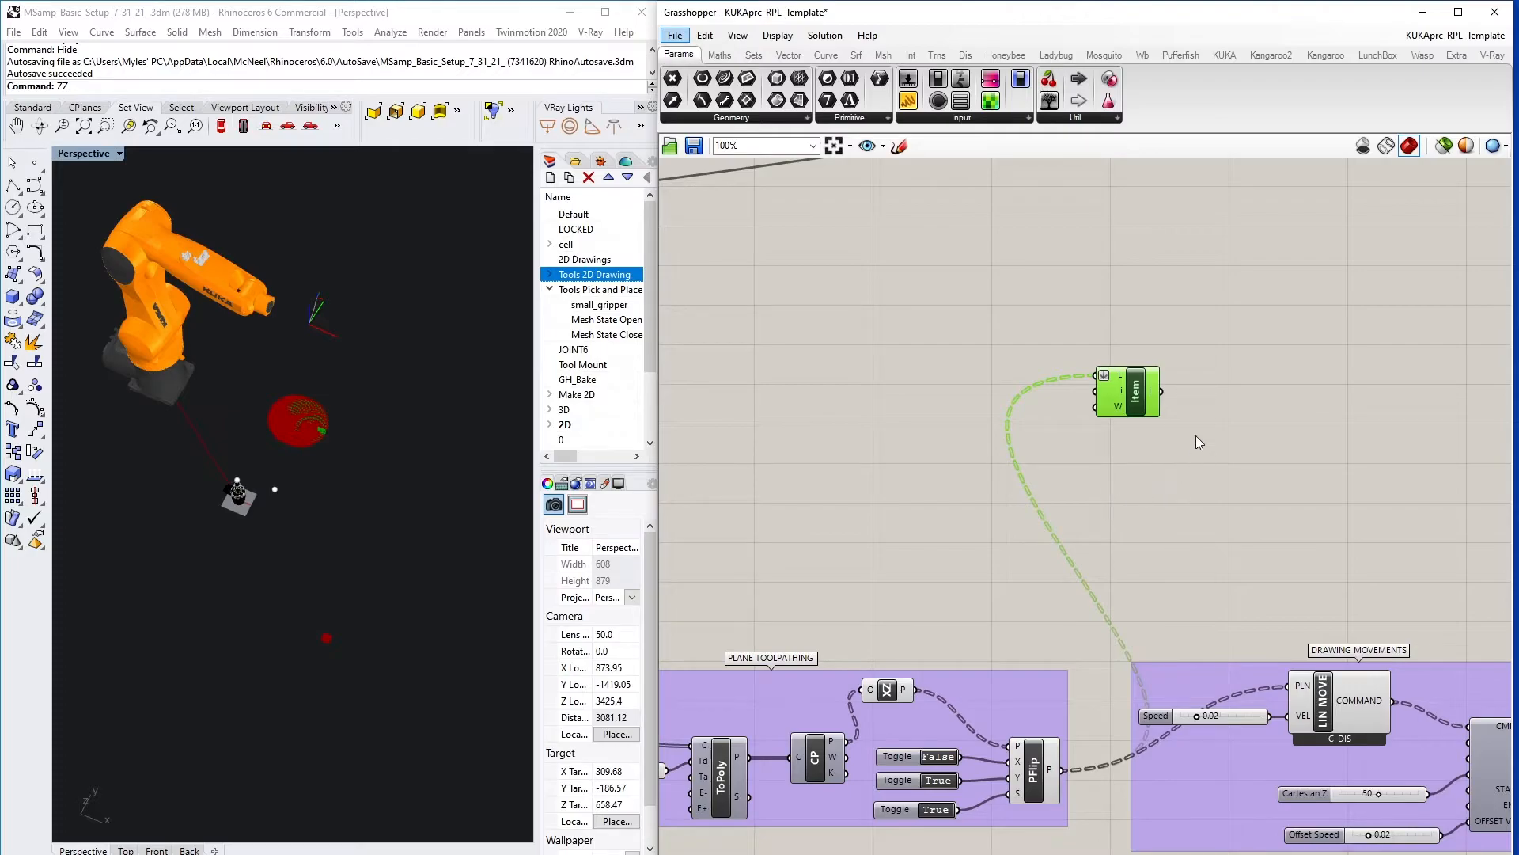
- Add a Deconstruct Vector component beside the List Item and connect the List Item's output to its V input
{"action": "double_click", "coordinate": [1250, 429]}
{"action": "type", "text": "dec"}
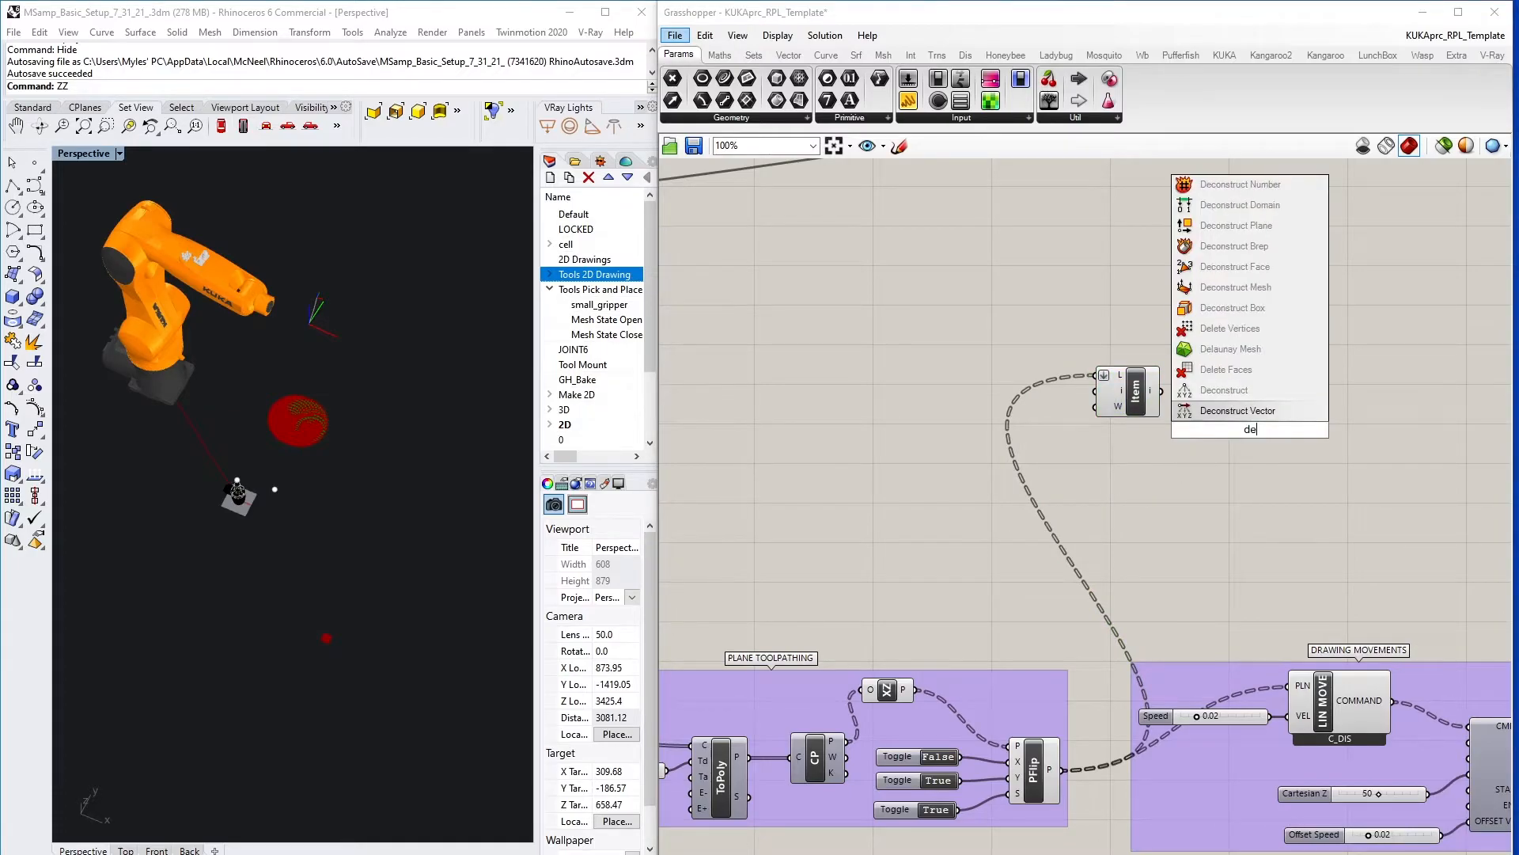
{"action": "key", "text": "Up"}
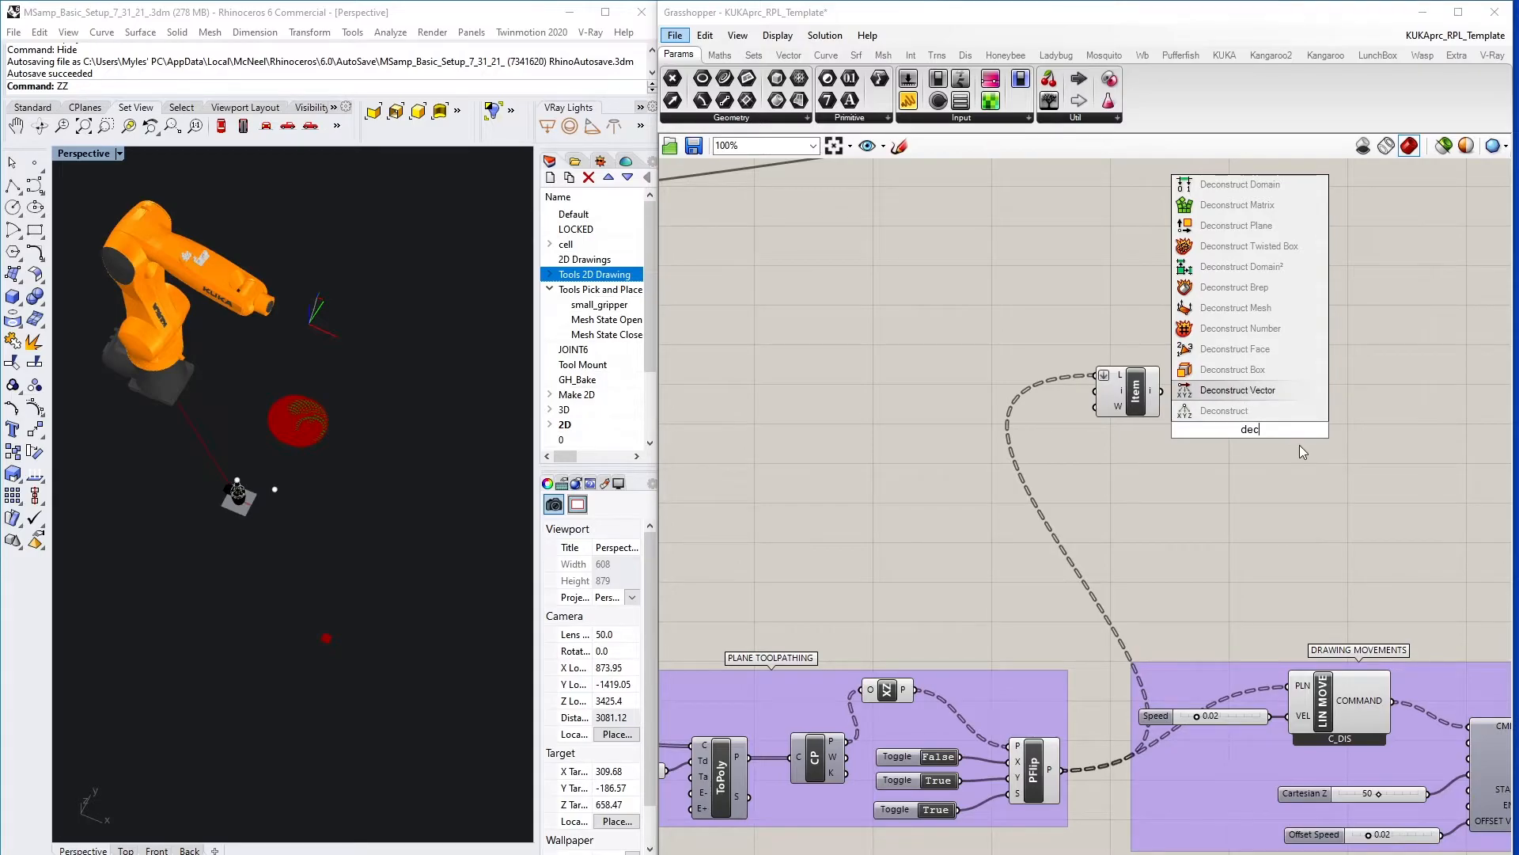
{"action": "key", "text": "Return"}
{"action": "left_click_drag", "start_coordinate": [1161, 391], "coordinate": [1207, 424]}
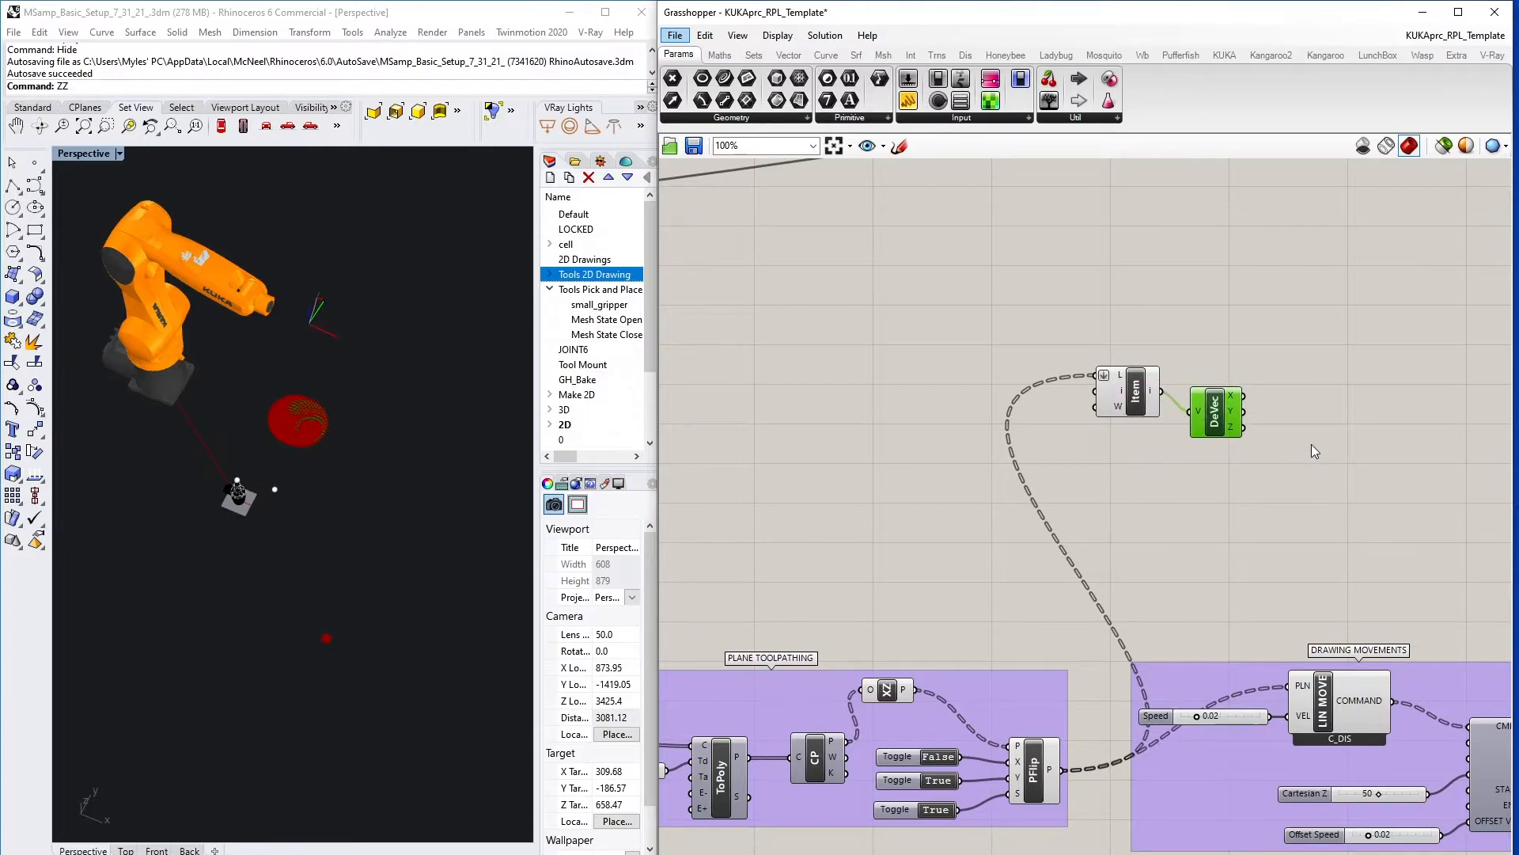
{"action": "right_click", "coordinate": [1329, 406]}
{"action": "left_click", "coordinate": [1270, 432]}
- Add a Vector XYZ component beyond the Deconstruct Vector component, leaving a gap between the two
{"action": "double_click", "coordinate": [1312, 399]}
{"action": "type", "text": "construct ve"}
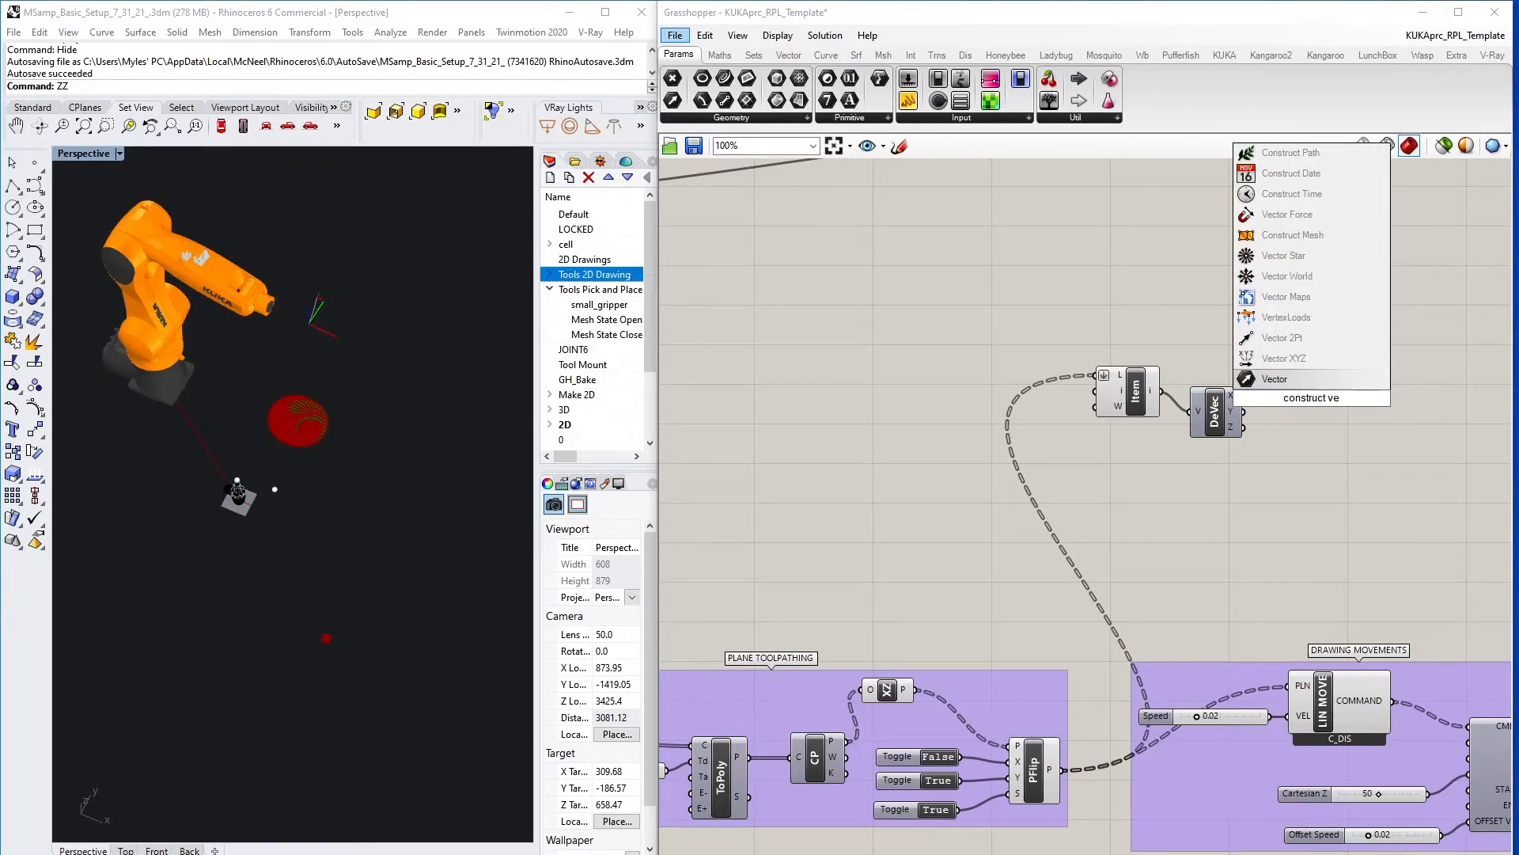
{"action": "key", "text": "Up"}
{"action": "key", "text": "Up"}
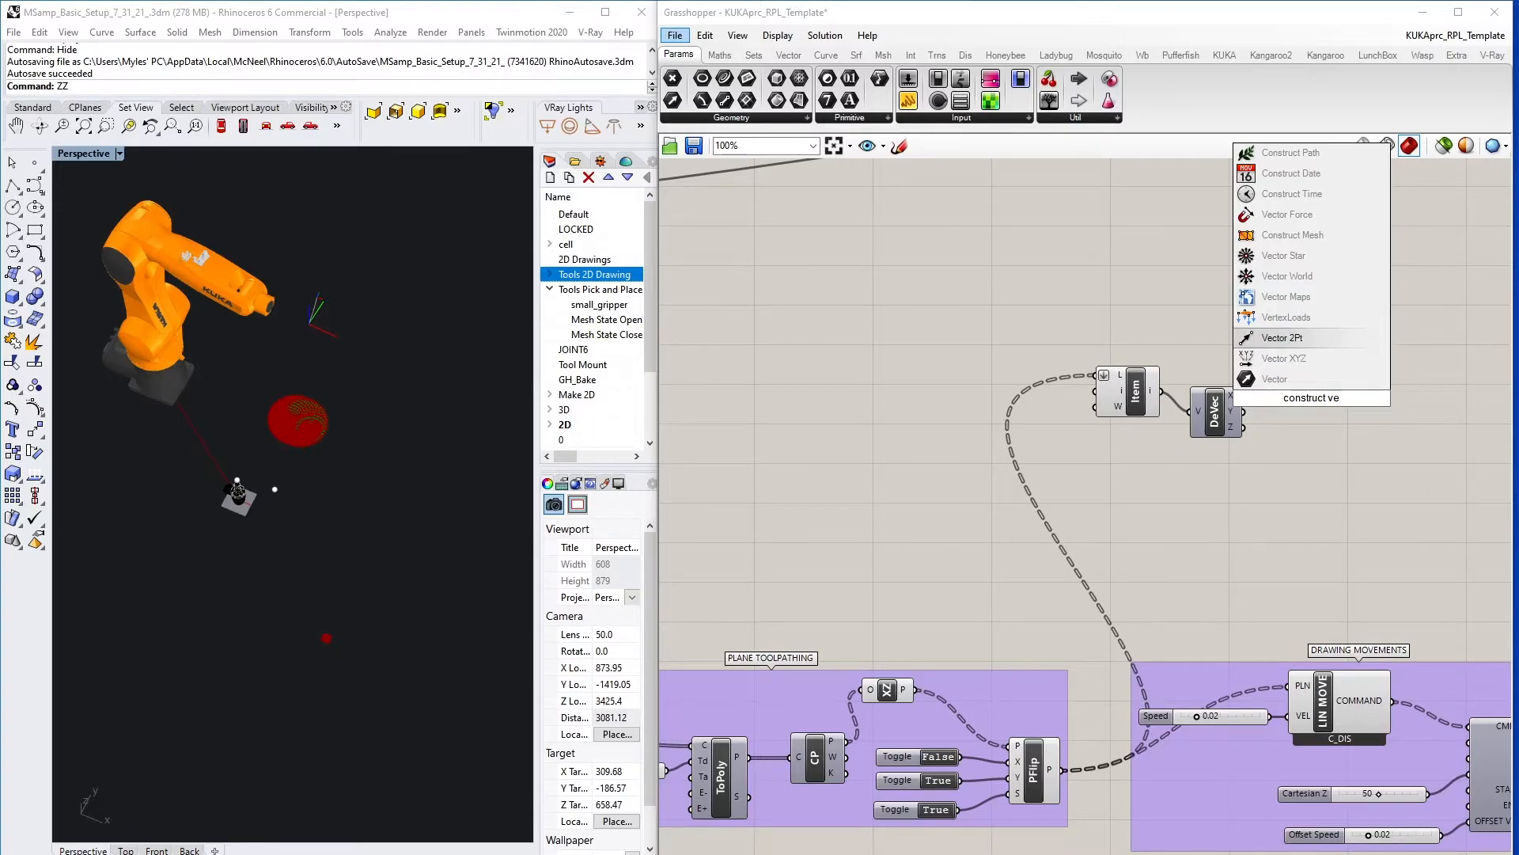
{"action": "key", "text": "Down"}
{"action": "key", "text": "Return"}
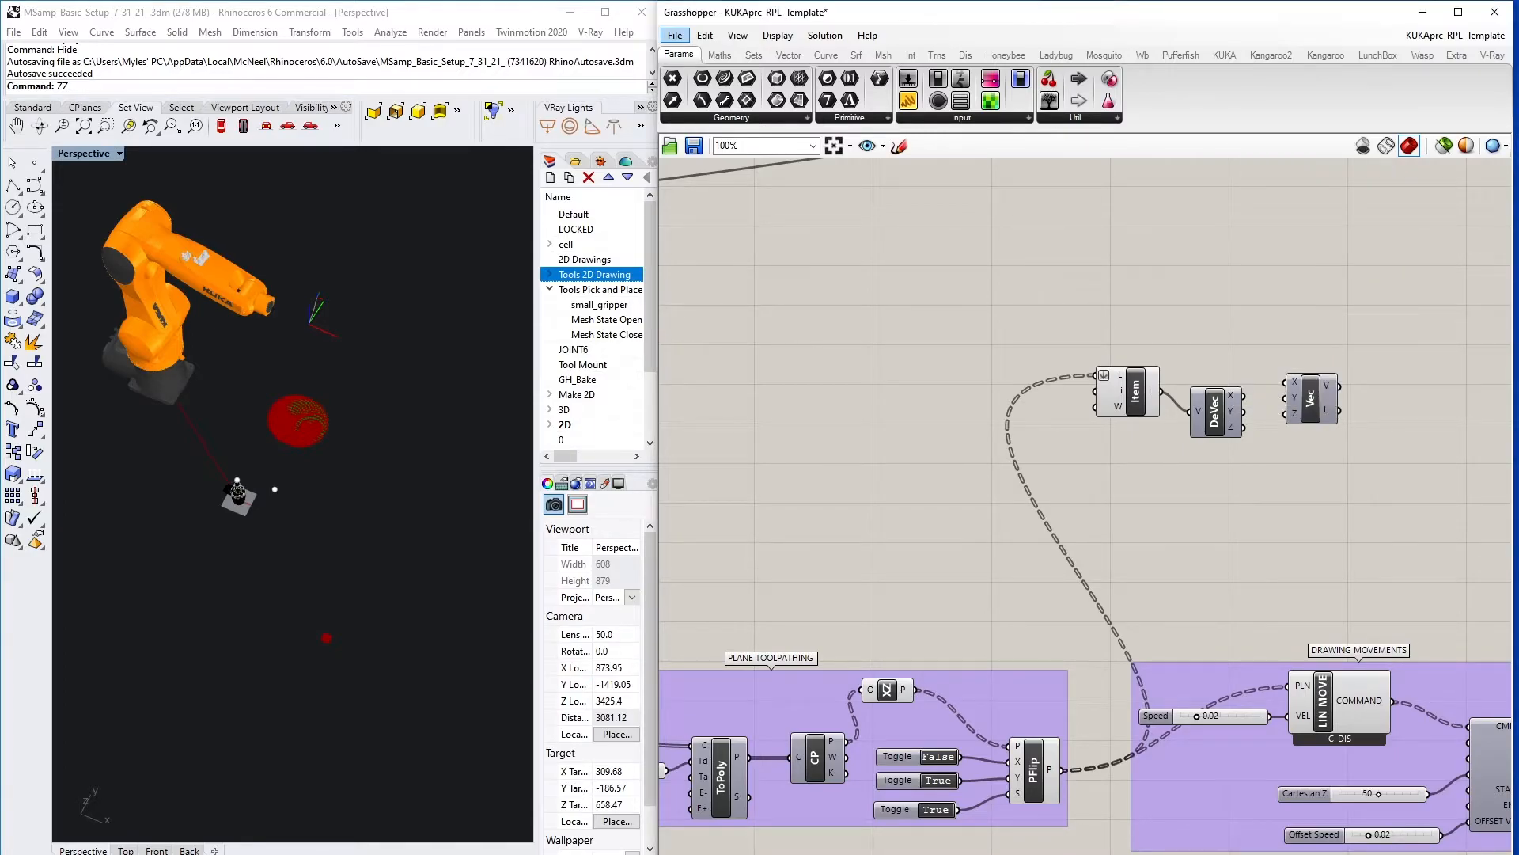
{"action": "left_click_drag", "start_coordinate": [1326, 399], "coordinate": [1400, 409]}
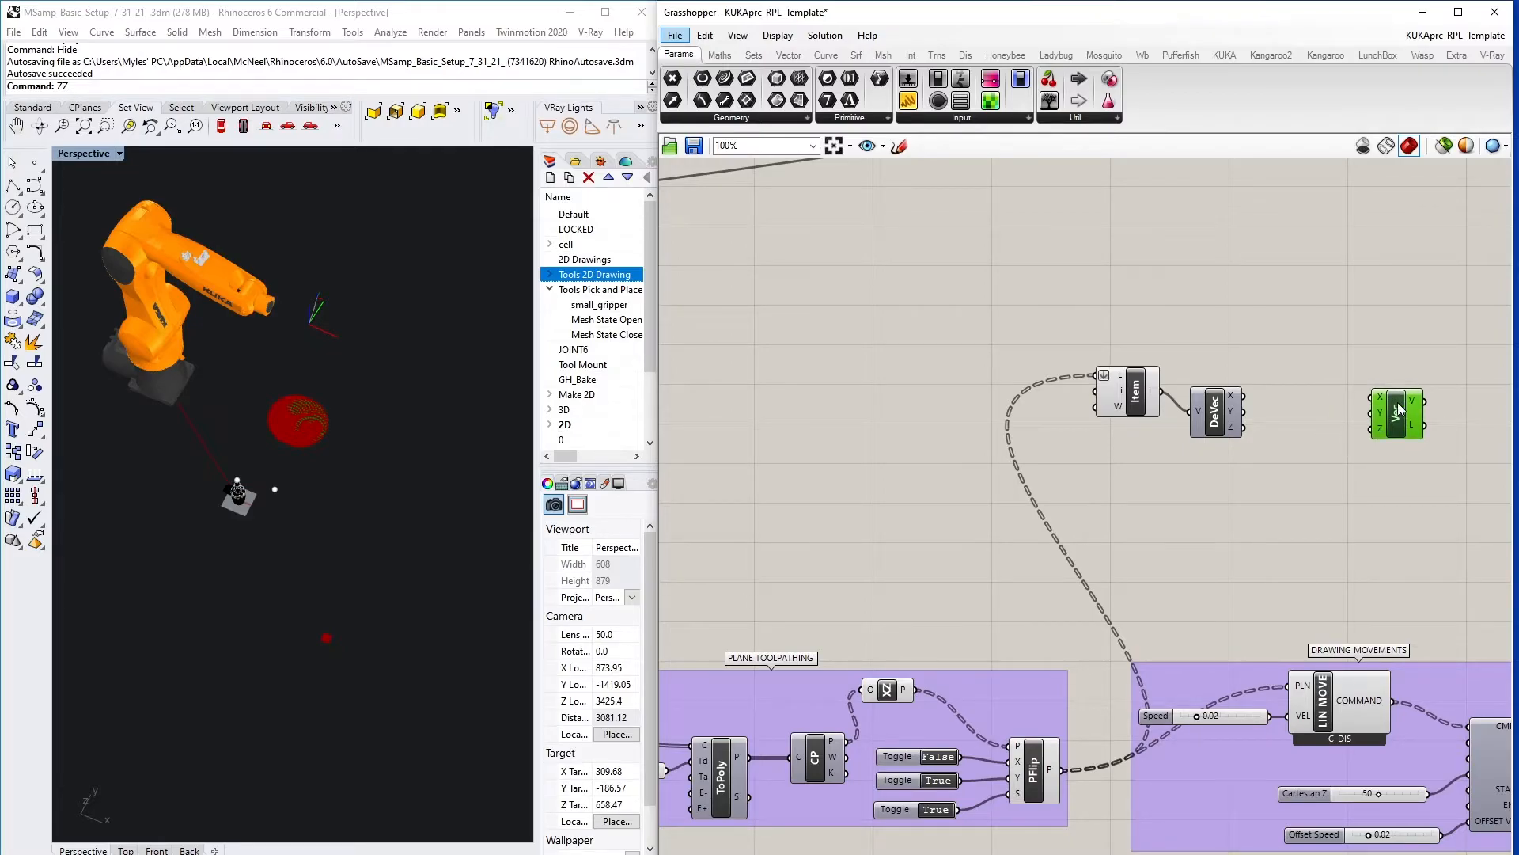
- Line up the Deconstruct Vector and Vector XYZ components with the List Item, and place an Addition component above the gap between them
{"action": "right_click_drag", "start_coordinate": [1255, 338], "coordinate": [975, 553]}
{"action": "left_click", "coordinate": [949, 574]}
{"action": "left_click_drag", "start_coordinate": [950, 574], "coordinate": [949, 553]}
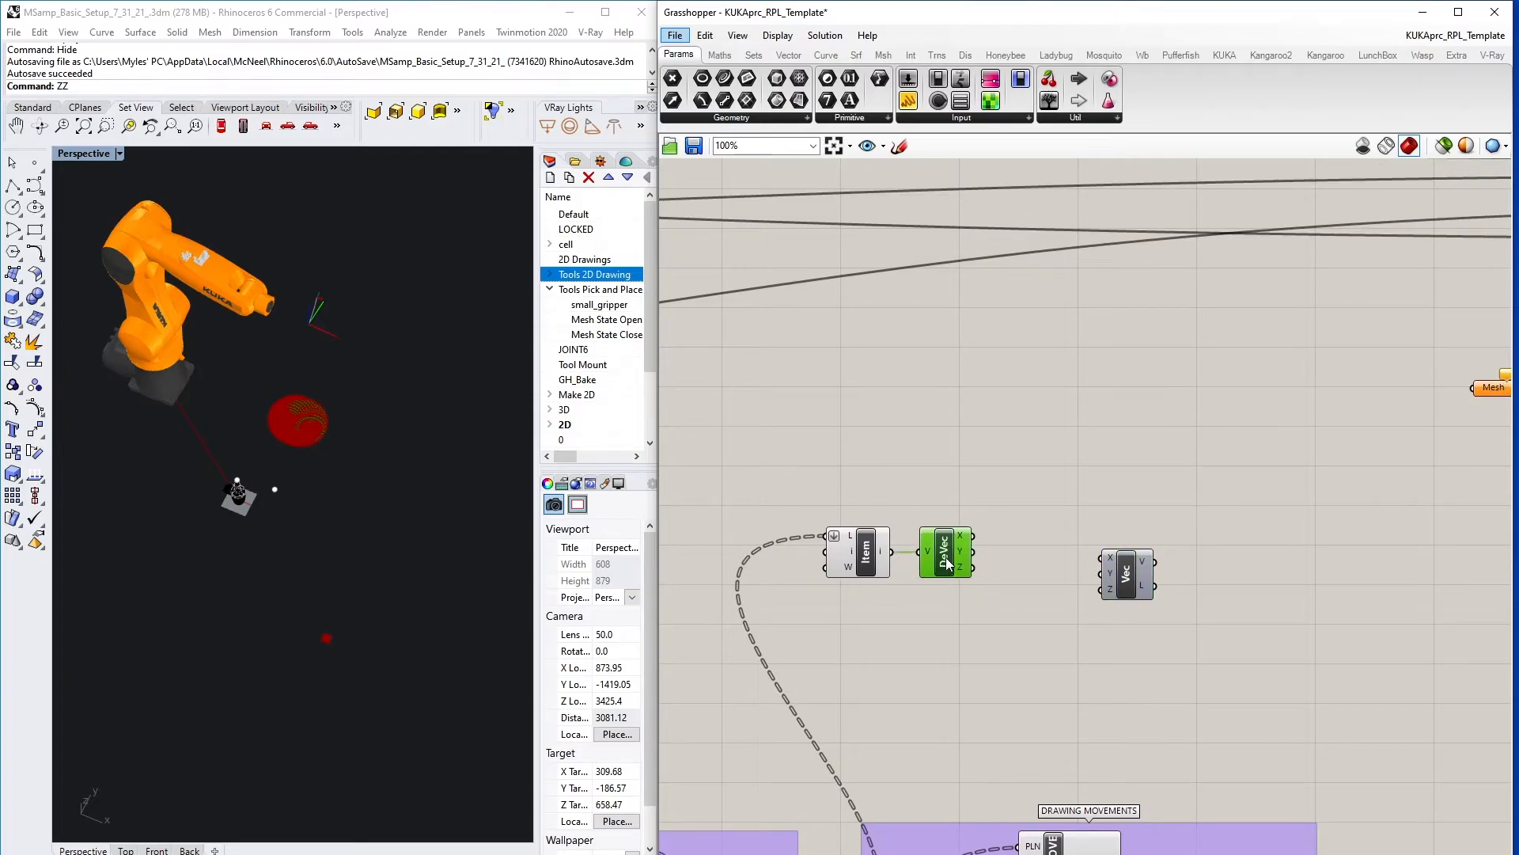
{"action": "left_click_drag", "start_coordinate": [1139, 587], "coordinate": [1145, 563]}
{"action": "double_click", "coordinate": [1019, 498]}
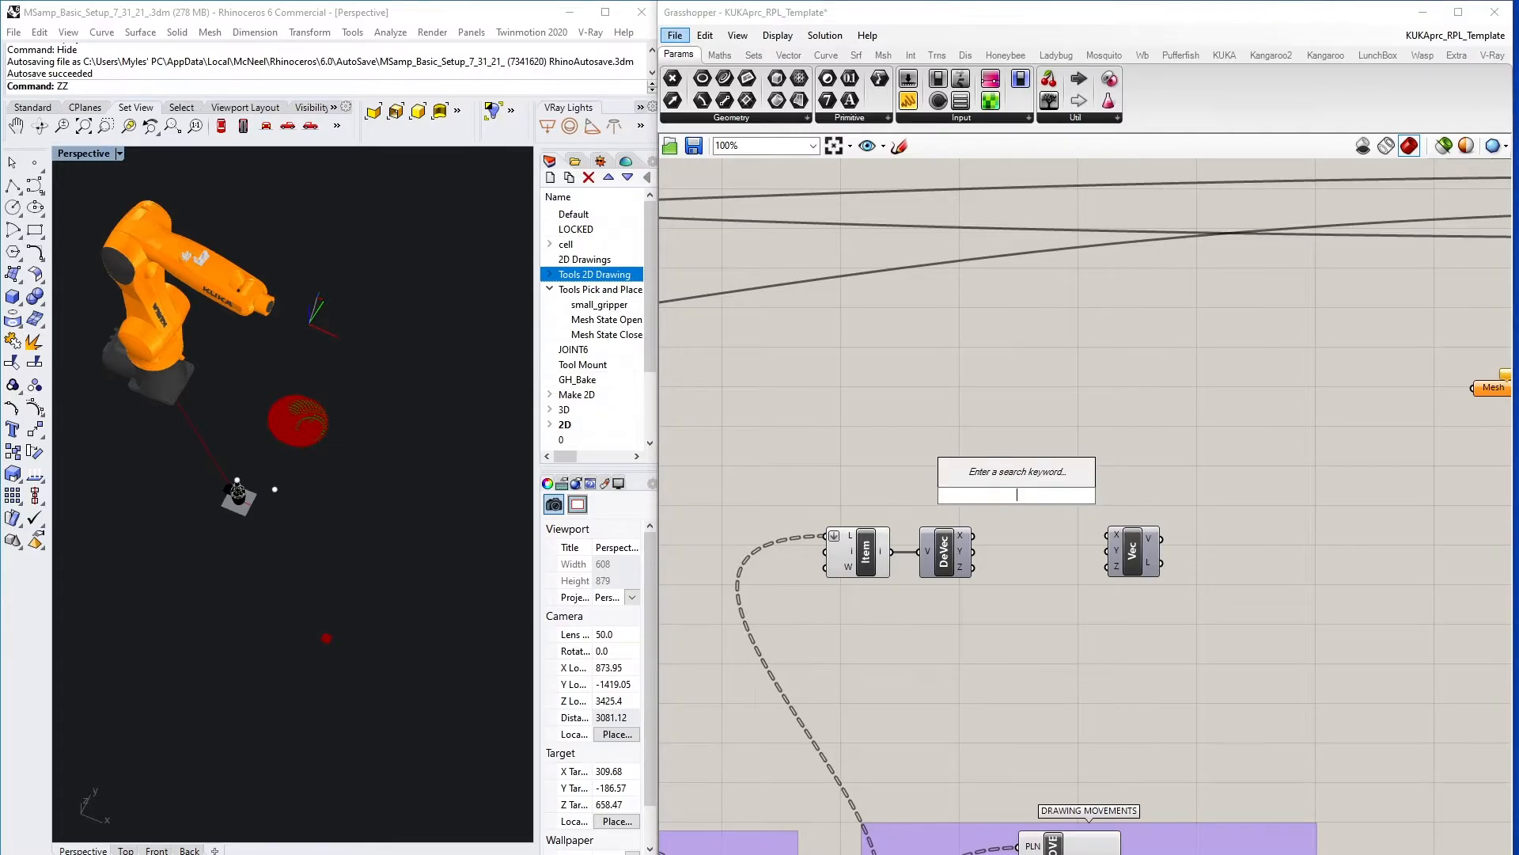
{"action": "type", "text": "addition"}
{"action": "key", "text": "Return"}
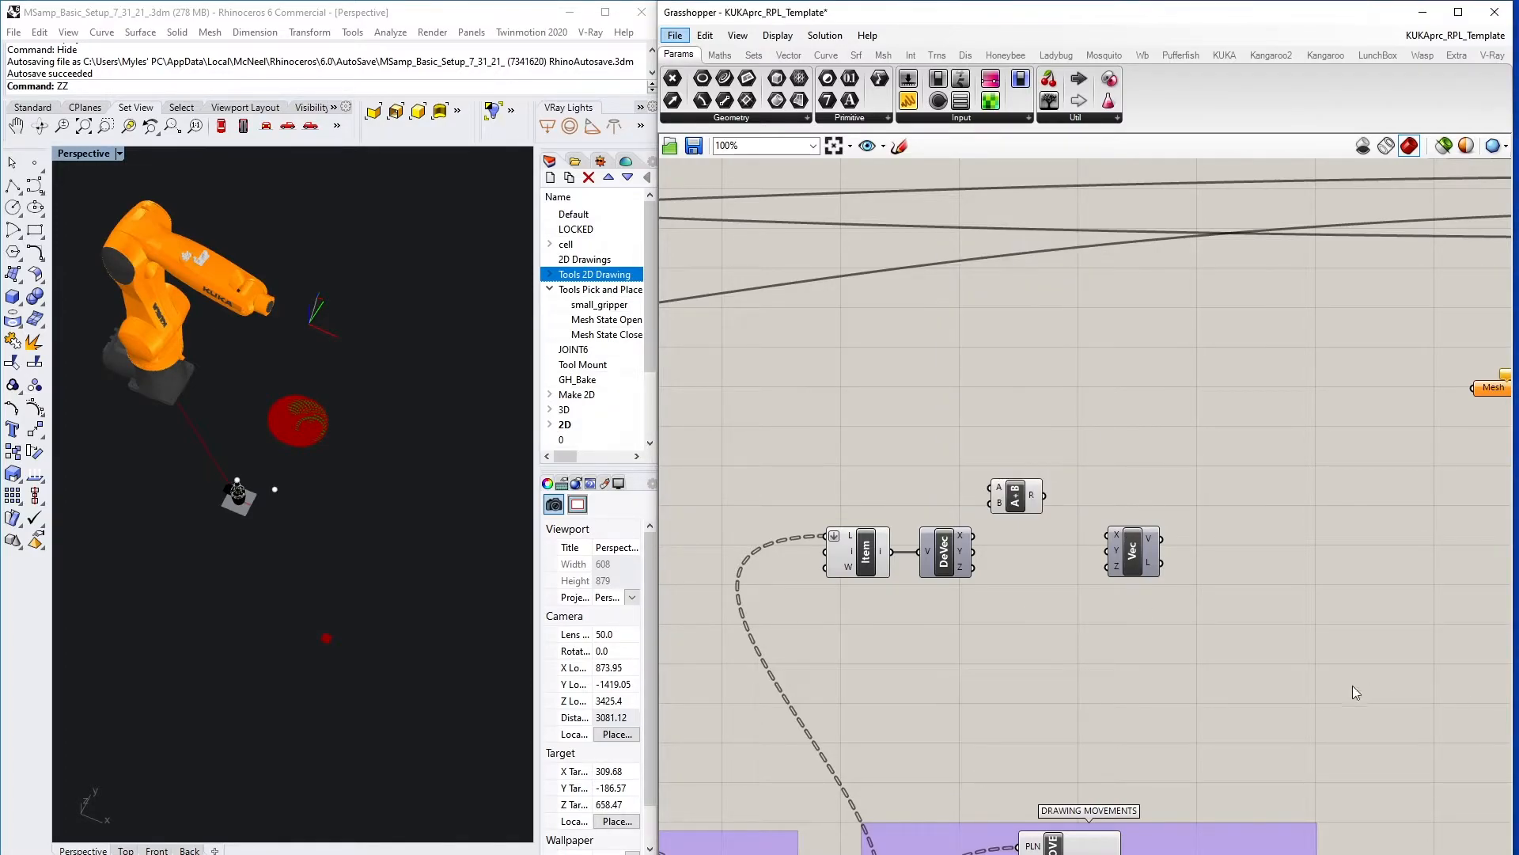
{"action": "left_click_drag", "start_coordinate": [1018, 505], "coordinate": [1045, 477]}
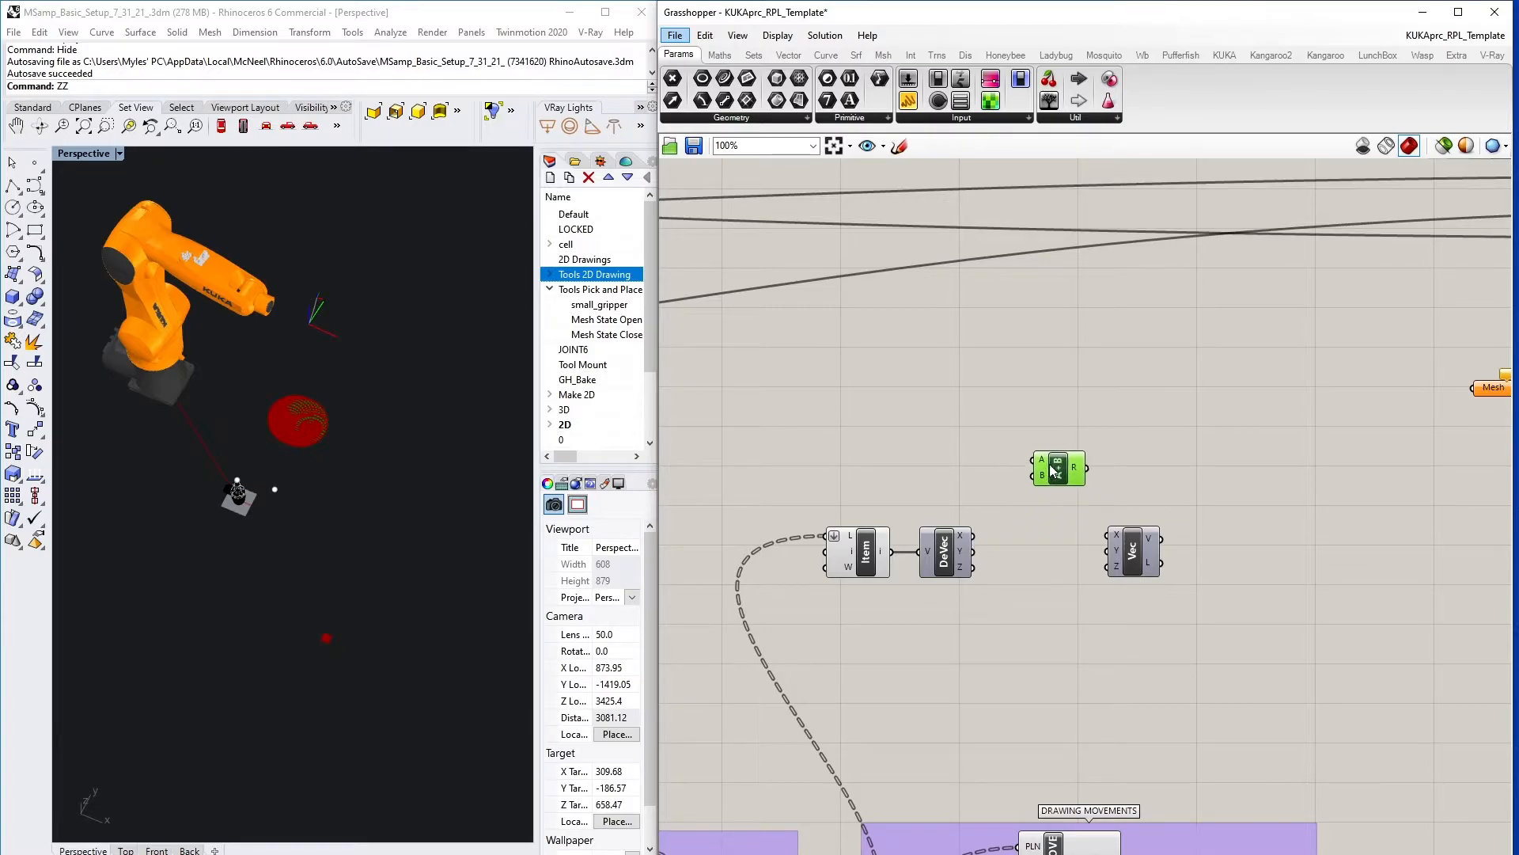
- Duplicate the Count slider from the PARAMETRIC GEOMETRY group, placing the copy in the empty area below that group
{"action": "scroll", "coordinate": [1059, 617], "scroll_direction": "down", "scroll_amount": 4}
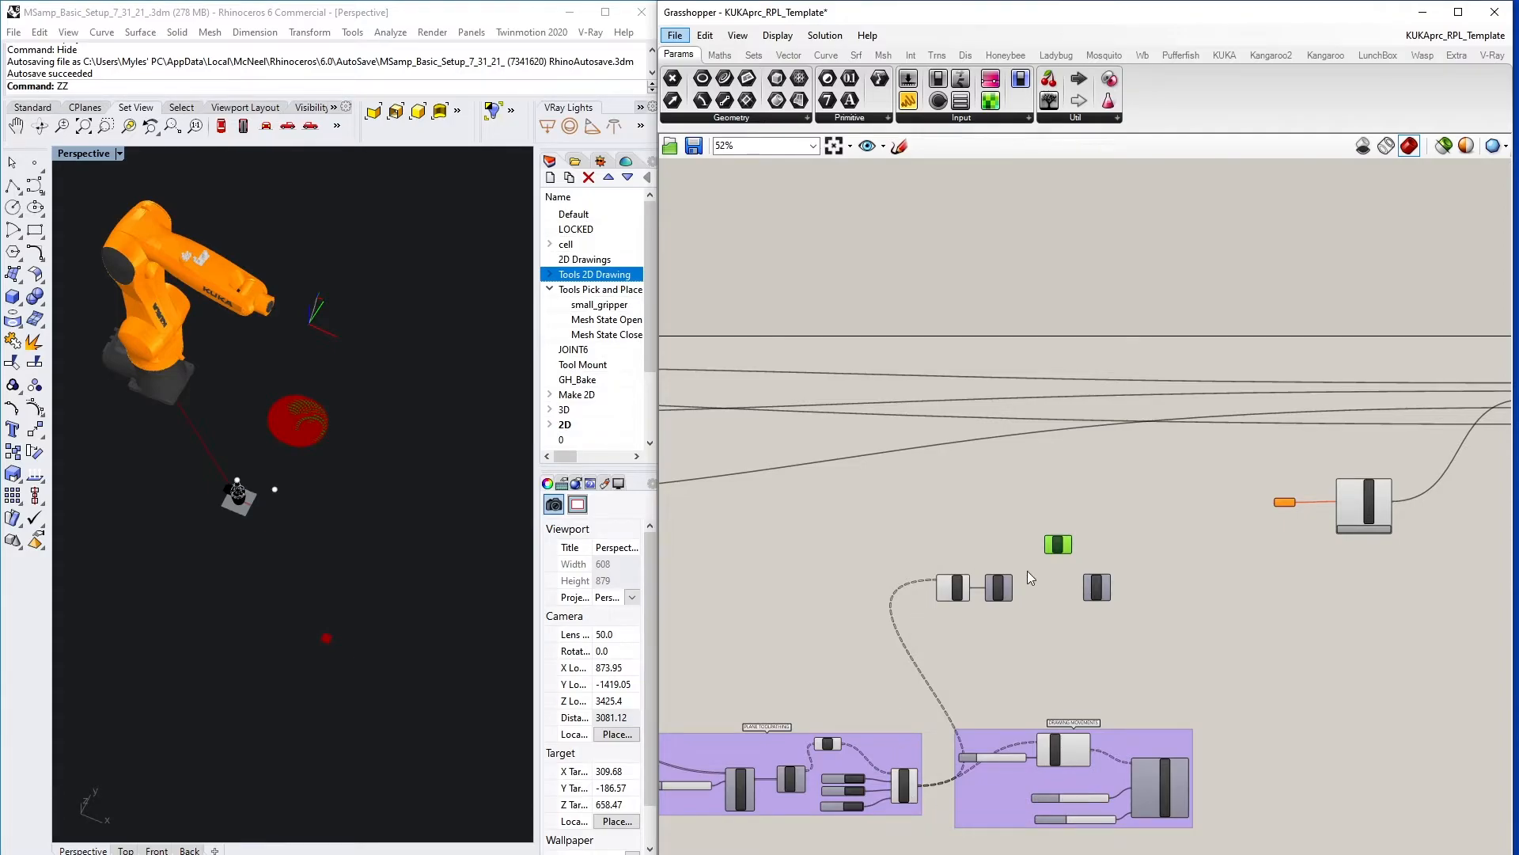
{"action": "right_click_drag", "start_coordinate": [737, 757], "coordinate": [1009, 679]}
{"action": "scroll", "coordinate": [926, 726], "scroll_direction": "up", "scroll_amount": 3}
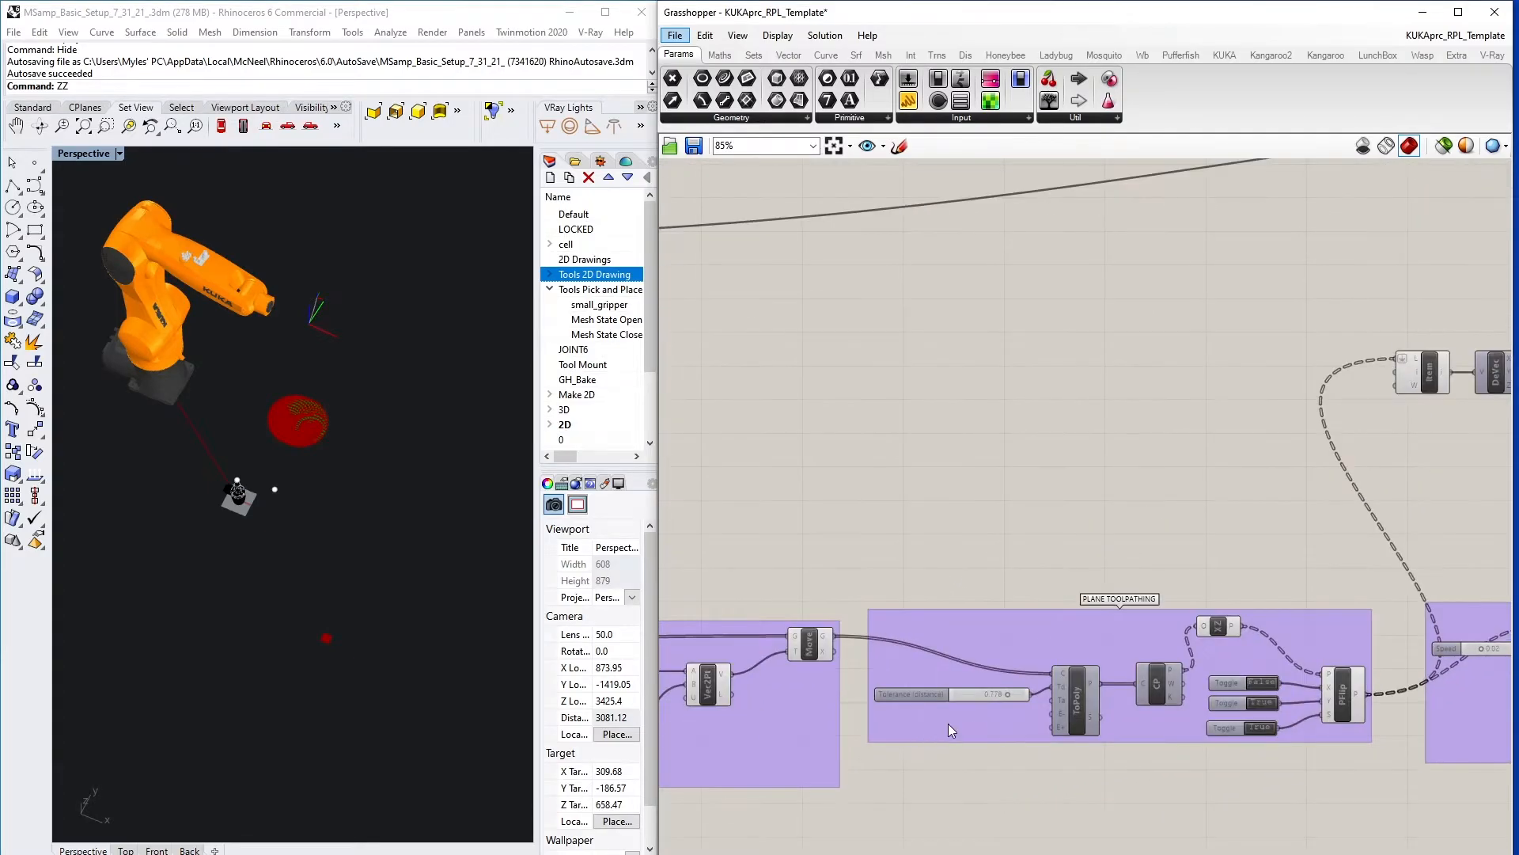
{"action": "scroll", "coordinate": [996, 697], "scroll_direction": "down", "scroll_amount": 1}
{"action": "scroll", "coordinate": [989, 703], "scroll_direction": "down", "scroll_amount": 3}
{"action": "right_click_drag", "start_coordinate": [912, 728], "coordinate": [1106, 641]}
{"action": "scroll", "coordinate": [963, 672], "scroll_direction": "down", "scroll_amount": 1}
{"action": "right_click_drag", "start_coordinate": [963, 668], "coordinate": [1122, 631]}
{"action": "right_click_drag", "start_coordinate": [680, 586], "coordinate": [814, 577]}
{"action": "scroll", "coordinate": [814, 578], "scroll_direction": "up", "scroll_amount": 3}
{"action": "scroll", "coordinate": [814, 576], "scroll_direction": "up", "scroll_amount": 3}
{"action": "left_click", "coordinate": [832, 574]}
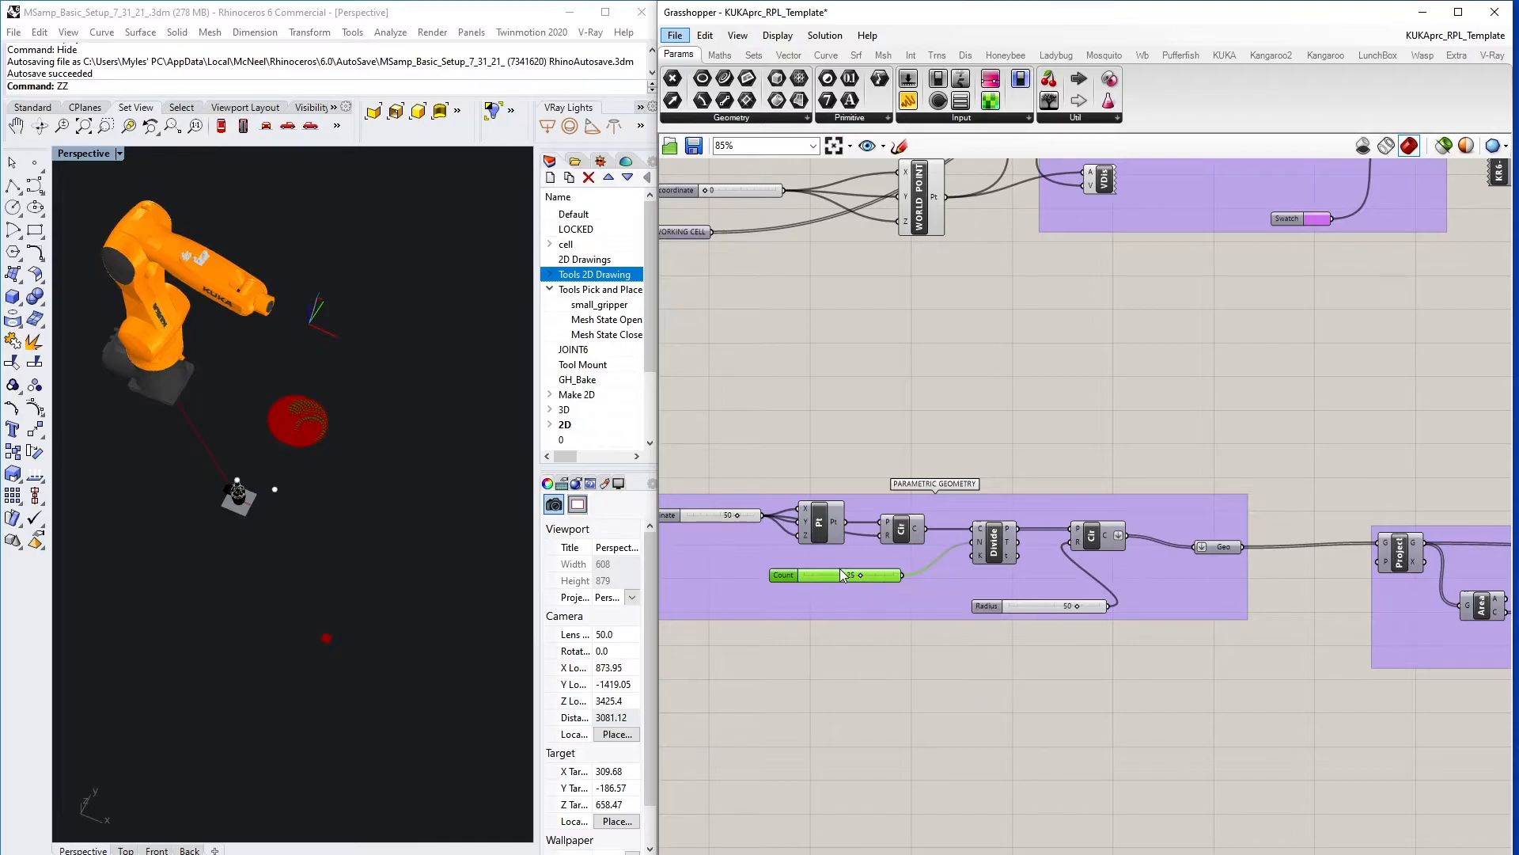
{"action": "left_click_drag", "start_coordinate": [840, 574], "coordinate": [1081, 747], "text": "alt"}
- Move the copied slider across the definition to the area just below the Deconstruct Vector and Addition components
{"action": "scroll", "coordinate": [1151, 726], "scroll_direction": "down", "scroll_amount": 5}
{"action": "scroll", "coordinate": [1207, 732], "scroll_direction": "down", "scroll_amount": 4}
{"action": "right_click_drag", "start_coordinate": [1217, 728], "coordinate": [823, 748]}
{"action": "key", "text": "ctrl+g"}
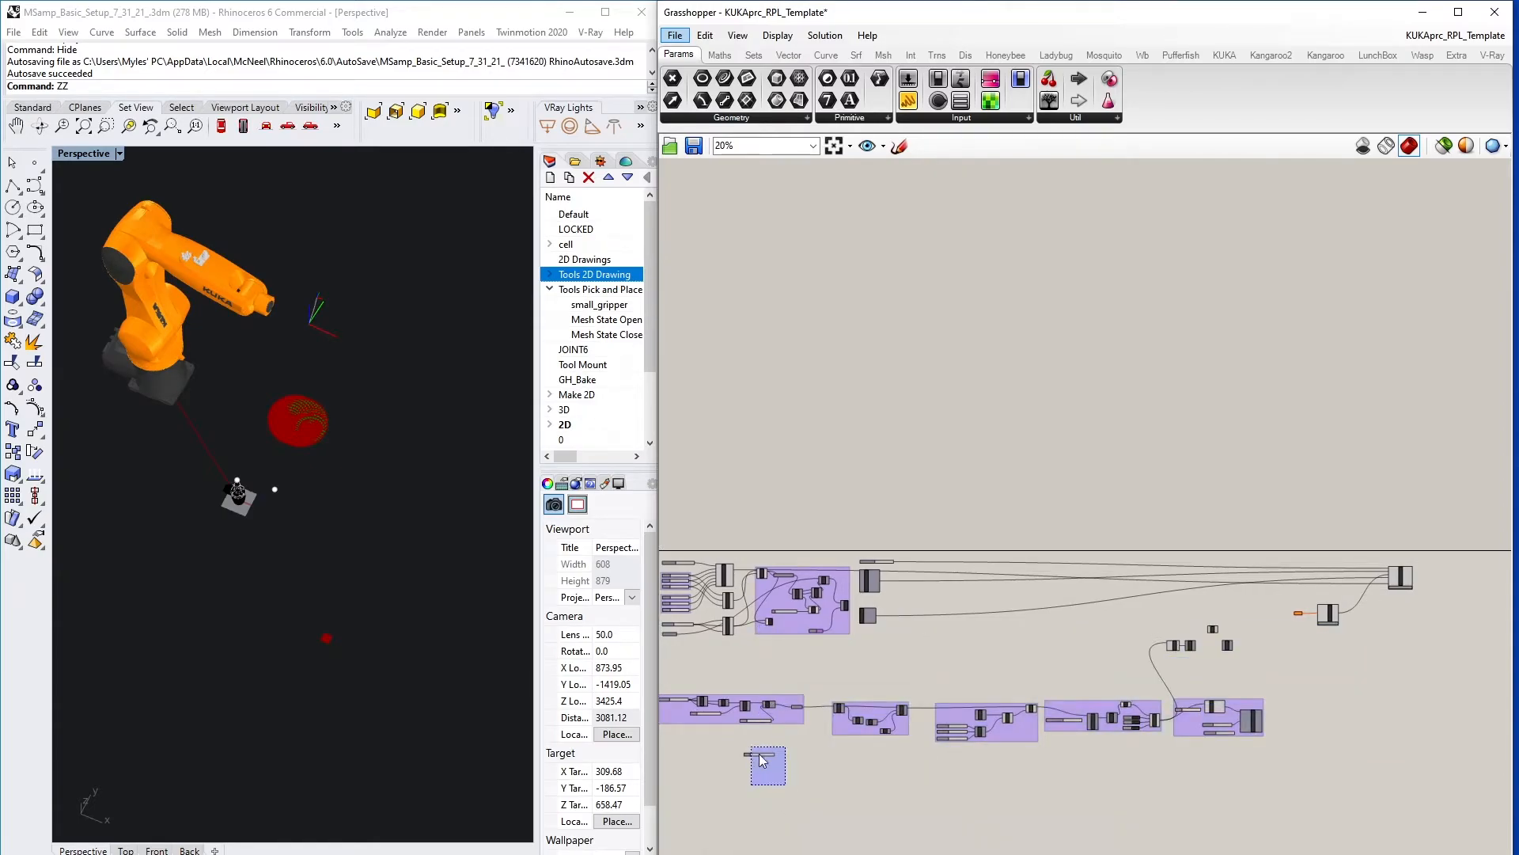
{"action": "left_click_drag", "start_coordinate": [762, 759], "coordinate": [1208, 681]}
{"action": "scroll", "coordinate": [1209, 651], "scroll_direction": "up", "scroll_amount": 3}
{"action": "scroll", "coordinate": [1209, 650], "scroll_direction": "up", "scroll_amount": 6}
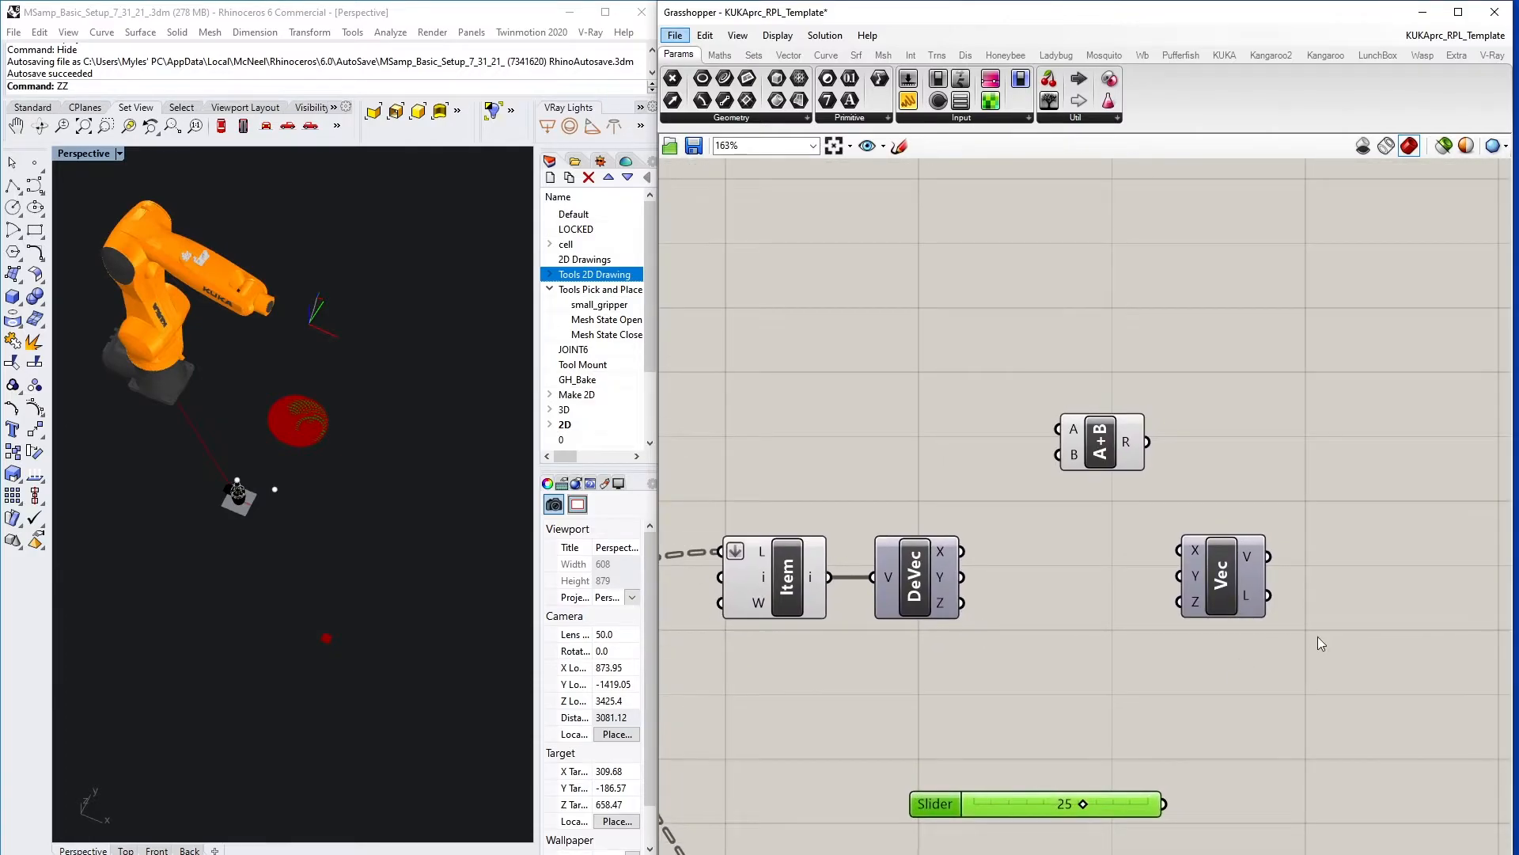
- Arrange the copied slider beneath the Addition component, make room beside Vector XYZ, and connect the slider to the Addition's B input
{"action": "left_click_drag", "start_coordinate": [1223, 589], "coordinate": [1289, 634]}
{"action": "left_click_drag", "start_coordinate": [1038, 807], "coordinate": [1106, 538]}
{"action": "left_click_drag", "start_coordinate": [1084, 461], "coordinate": [1191, 448]}
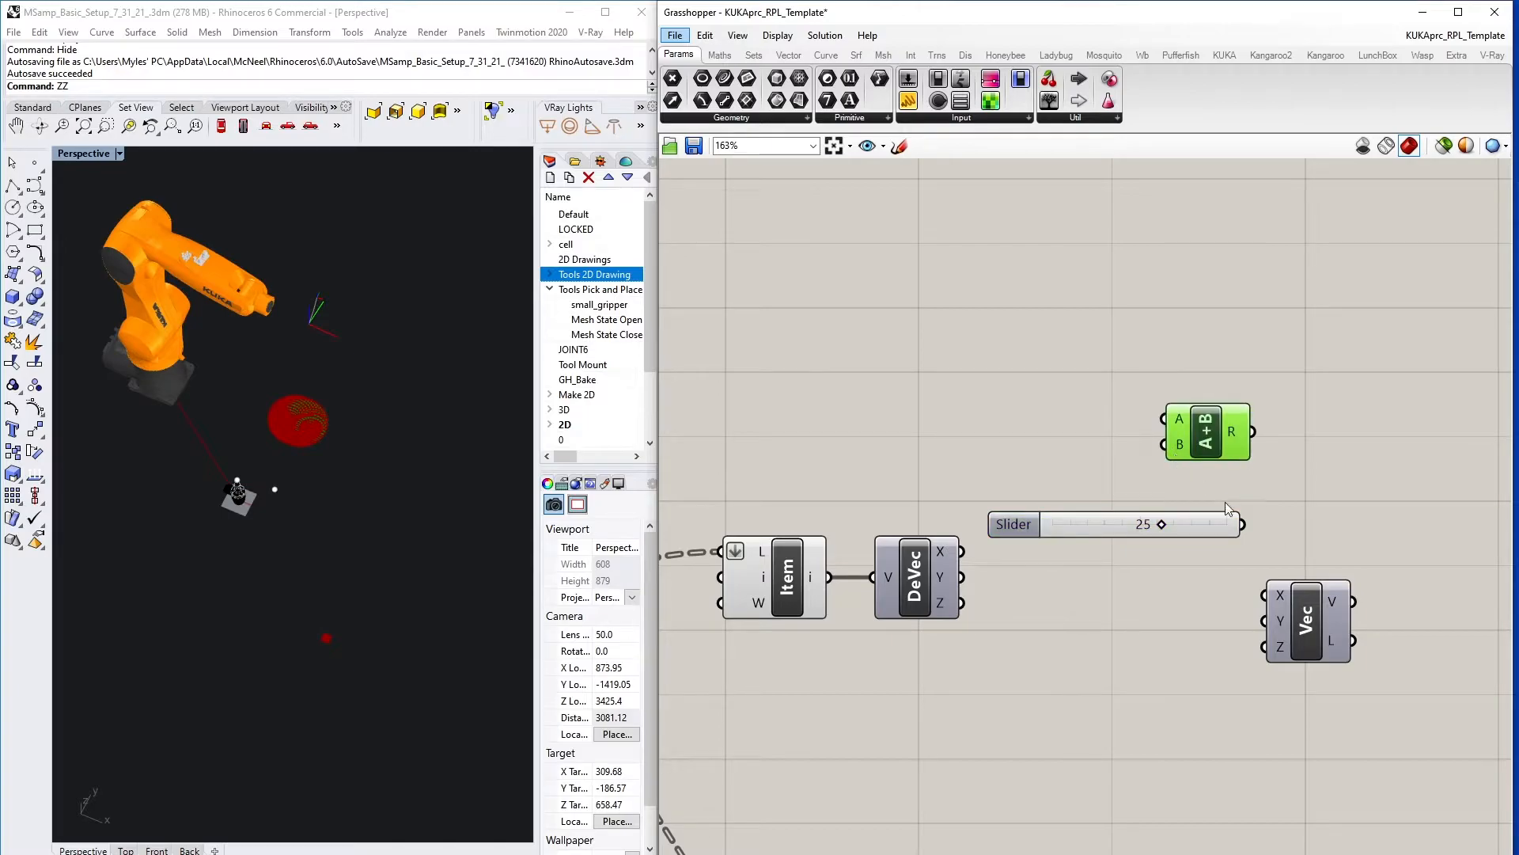
{"action": "left_click_drag", "start_coordinate": [1242, 524], "coordinate": [1163, 444]}
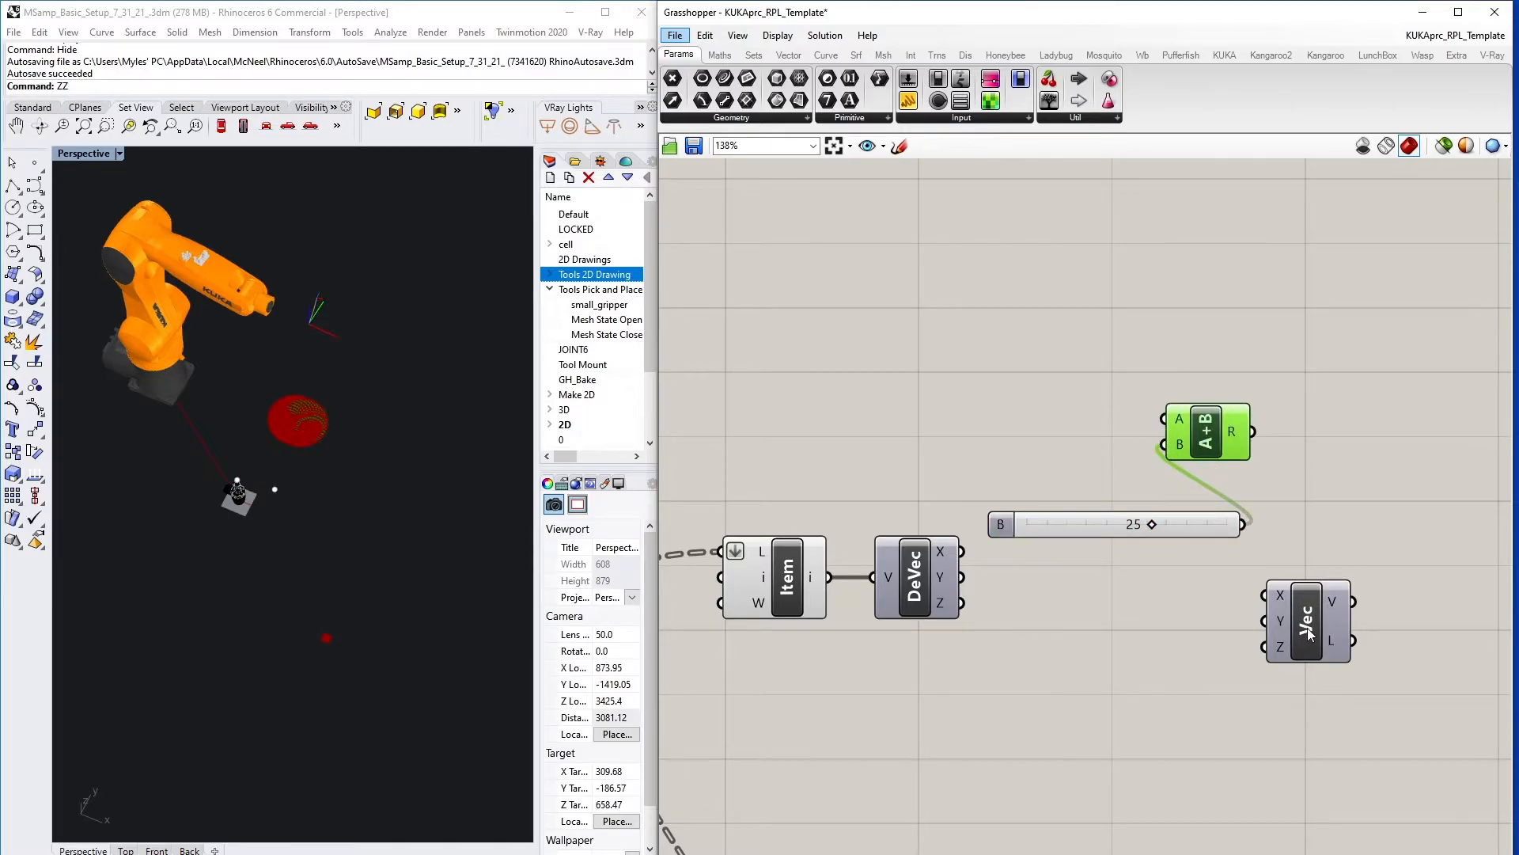
- Move Vector XYZ further out and duplicate the Addition with its slider twice, stacking the copies below the original
{"action": "scroll", "coordinate": [1308, 633], "scroll_direction": "down", "scroll_amount": 5}
{"action": "scroll", "coordinate": [1247, 514], "scroll_direction": "up", "scroll_amount": 6}
{"action": "left_click", "coordinate": [1345, 657]}
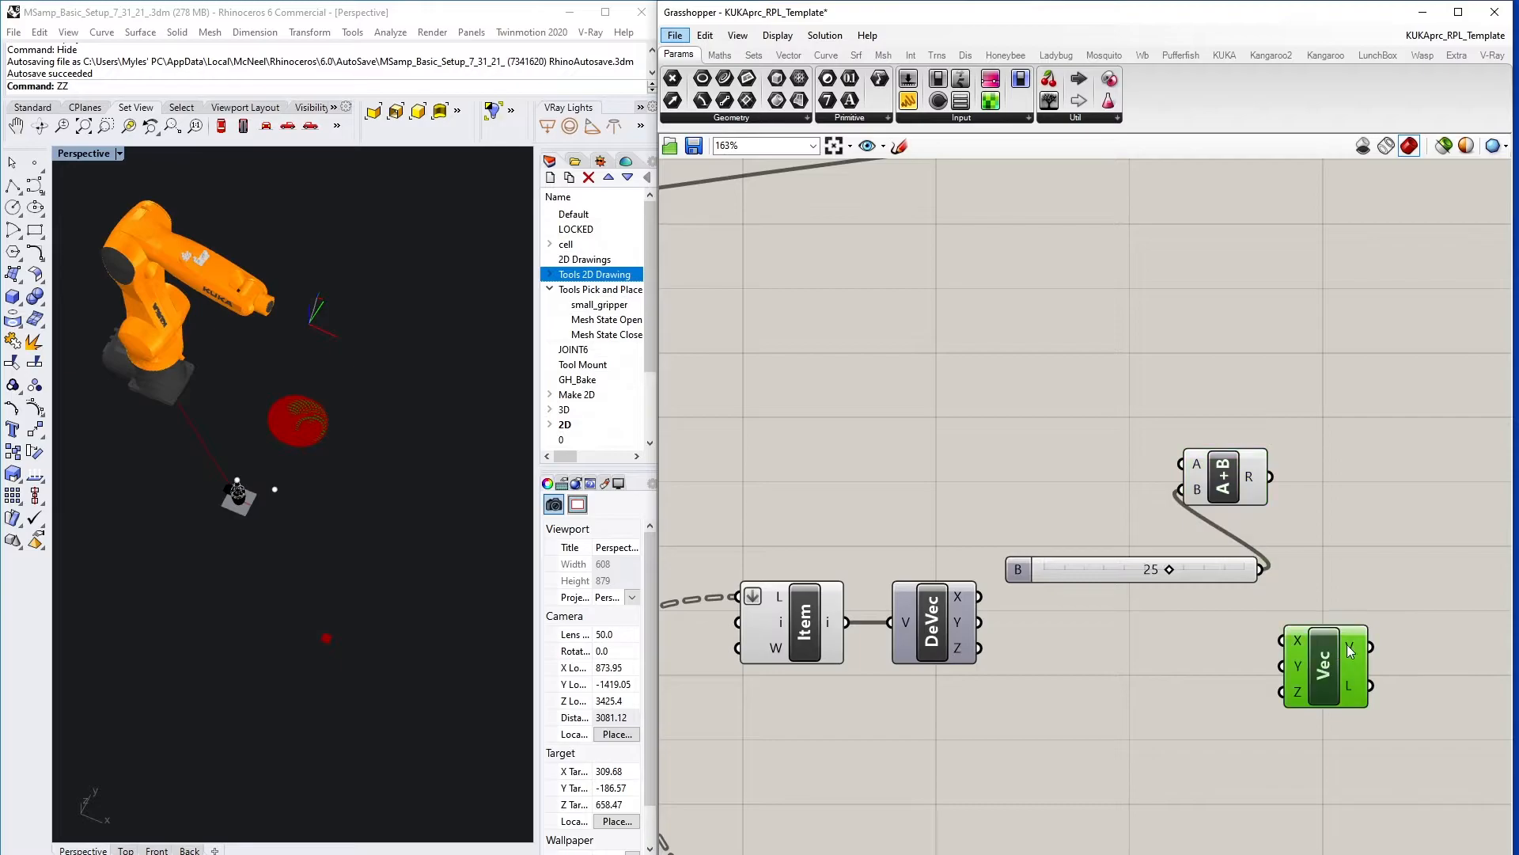
{"action": "left_click_drag", "start_coordinate": [1343, 656], "coordinate": [1422, 555]}
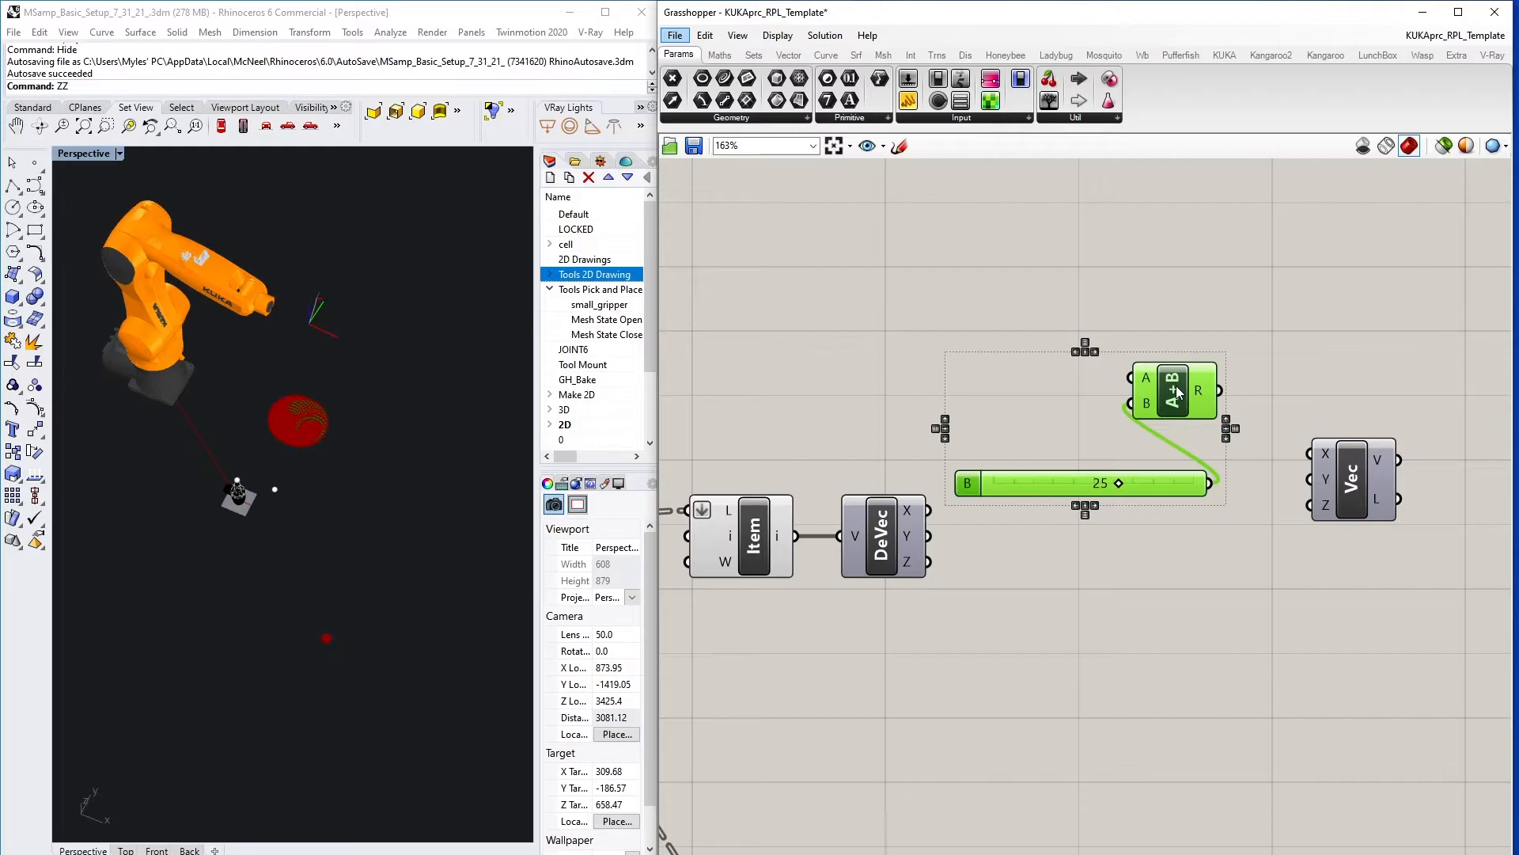
{"action": "left_click_drag", "start_coordinate": [1177, 391], "coordinate": [1221, 747]}
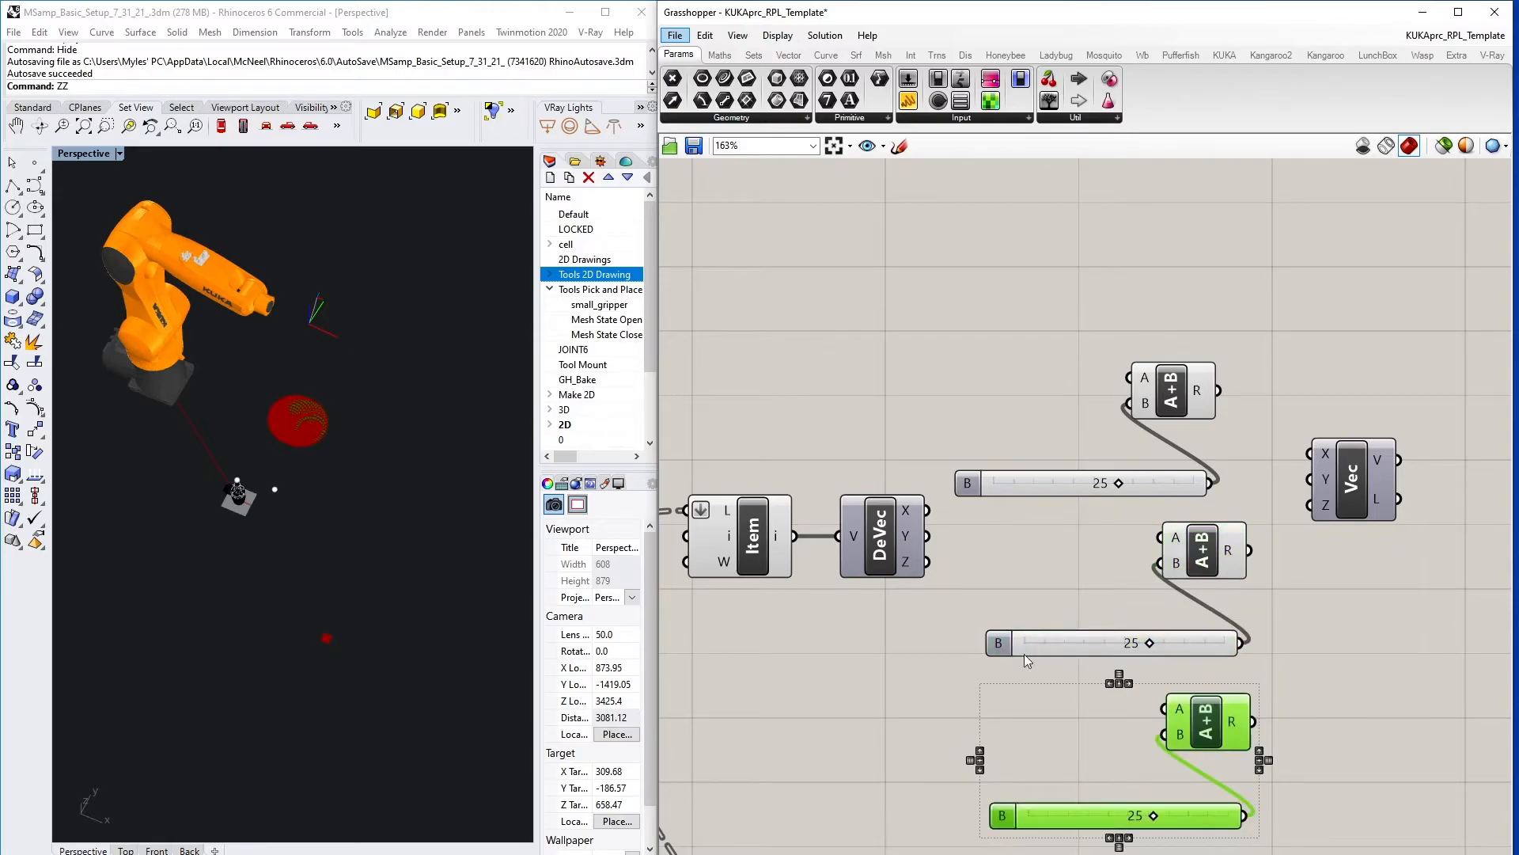
{"action": "left_click", "coordinate": [1050, 678]}
- Connect Deconstruct Vector's X, Y and Z to the three Additions' A inputs, and their results to Vector XYZ's X, Y and Z
{"action": "left_click_drag", "start_coordinate": [928, 562], "coordinate": [1164, 708]}
{"action": "left_click_drag", "start_coordinate": [1255, 722], "coordinate": [1310, 505]}
{"action": "left_click_drag", "start_coordinate": [927, 535], "coordinate": [1160, 537]}
{"action": "left_click_drag", "start_coordinate": [1248, 550], "coordinate": [1307, 484]}
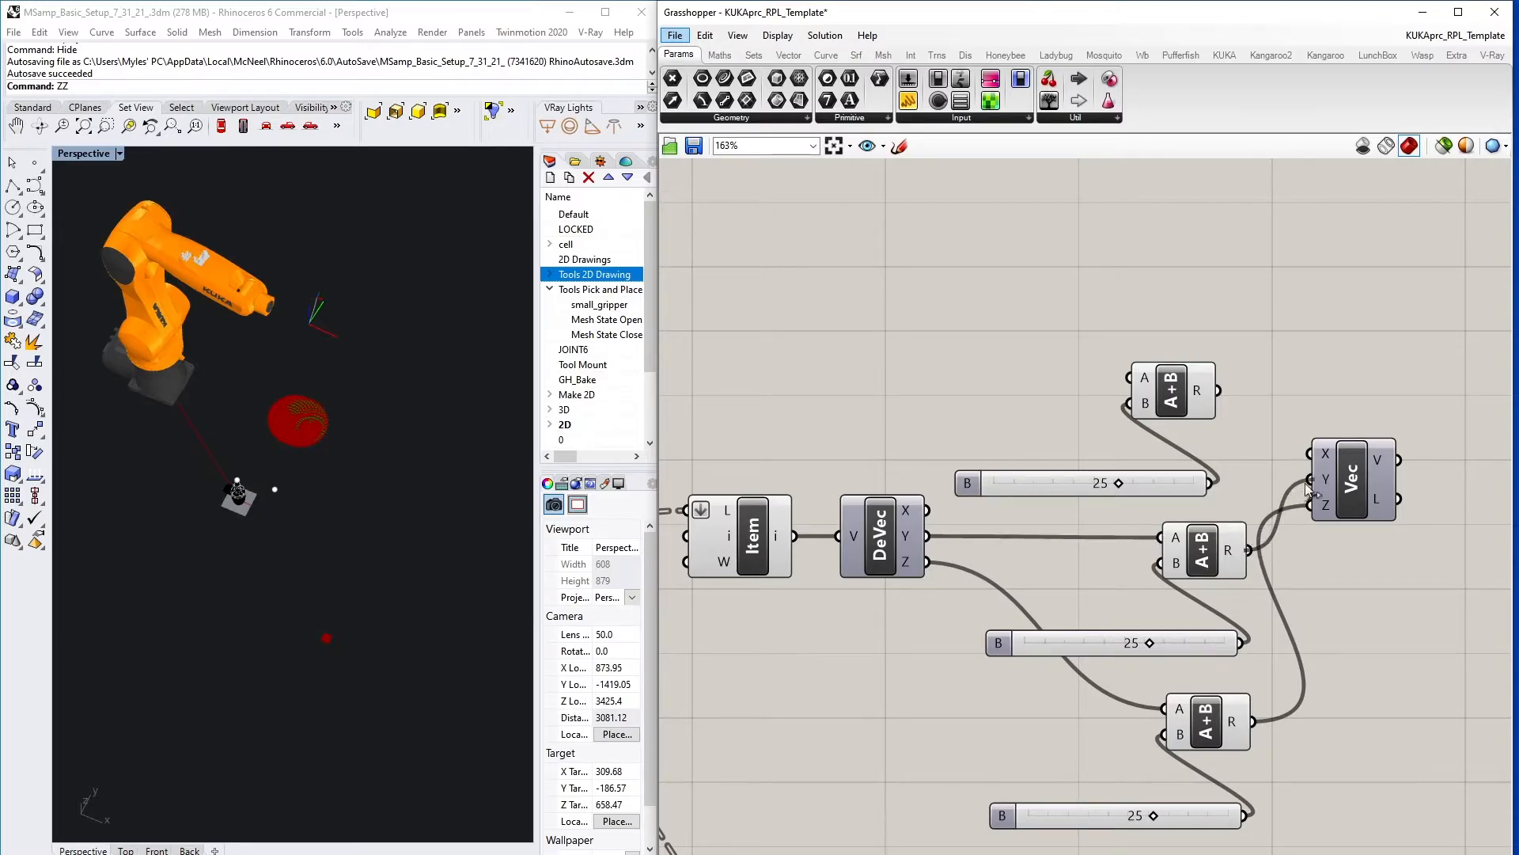
{"action": "left_click_drag", "start_coordinate": [928, 511], "coordinate": [1309, 453]}
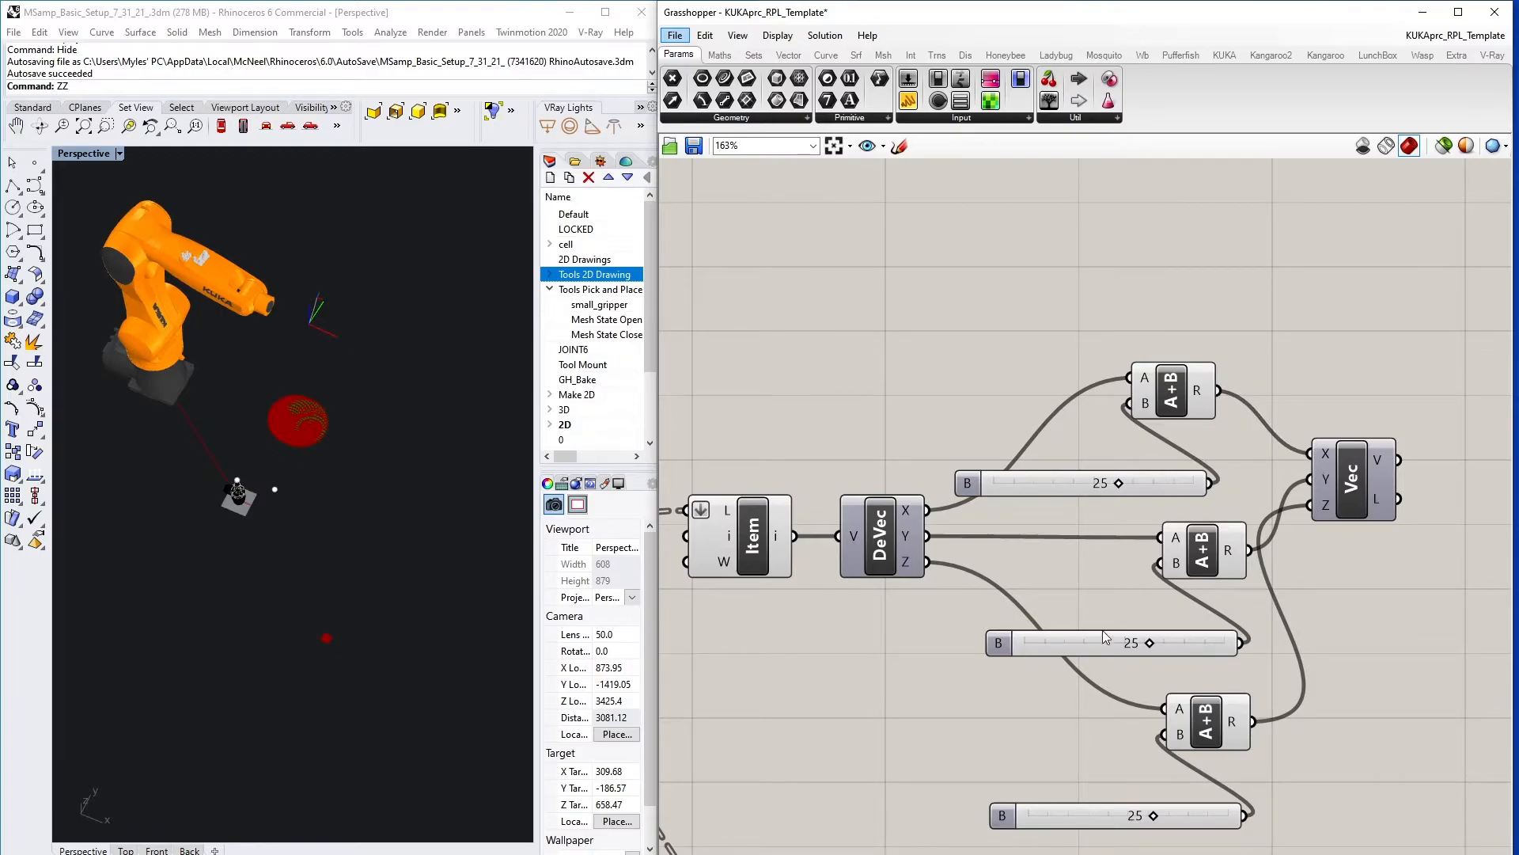
- Select the Vector XYZ component and orbit the Rhino Perspective view to examine its result near the robot and drawing surface
{"action": "scroll", "coordinate": [1064, 687], "scroll_direction": "down", "scroll_amount": 4}
{"action": "scroll", "coordinate": [1070, 612], "scroll_direction": "up", "scroll_amount": 3}
{"action": "scroll", "coordinate": [1111, 687], "scroll_direction": "down", "scroll_amount": 4}
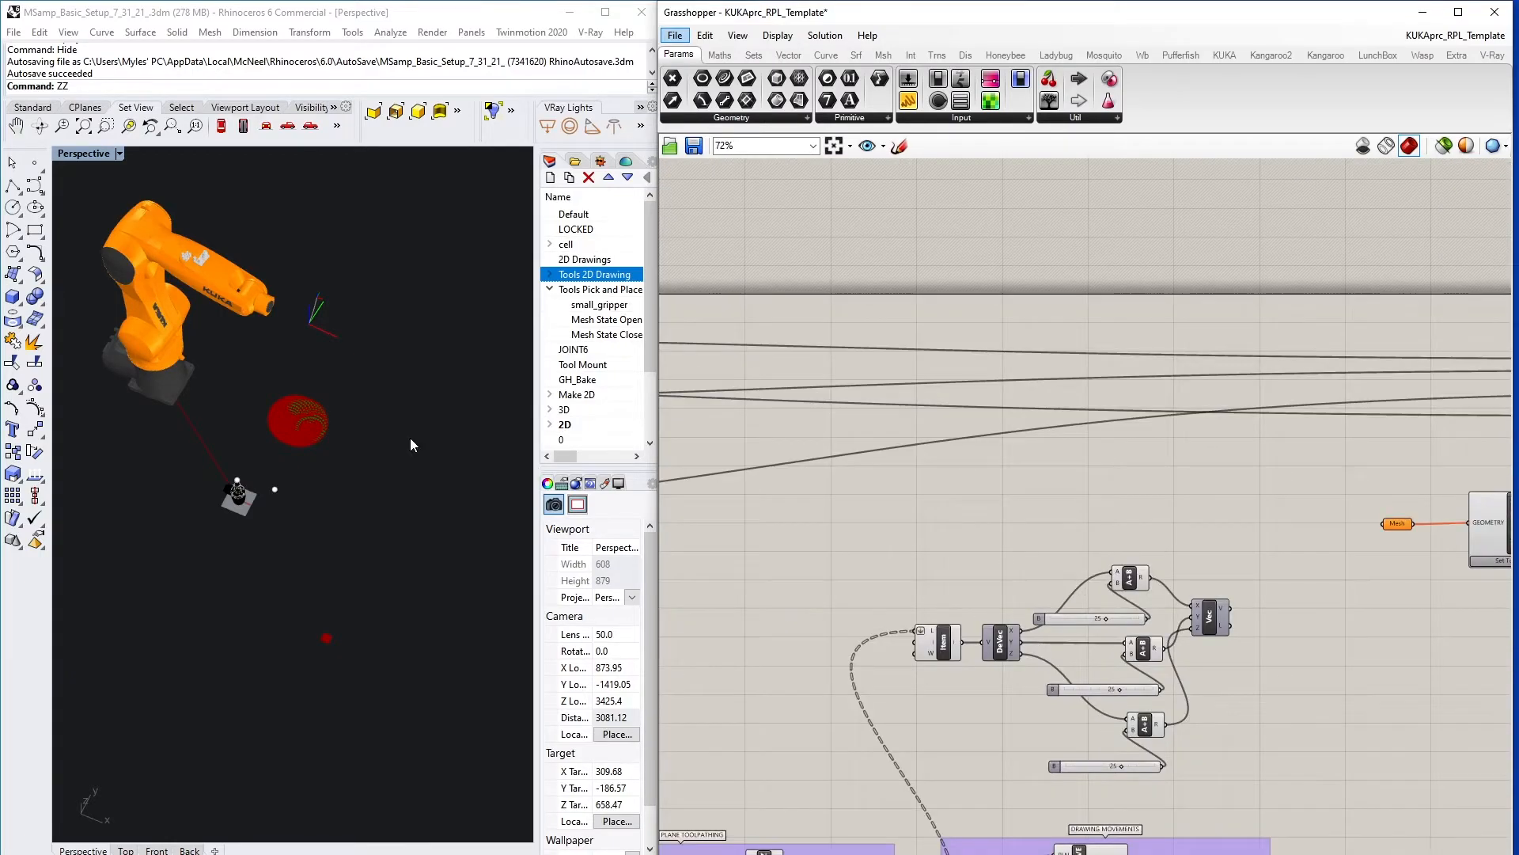
{"action": "right_click_drag", "start_coordinate": [320, 497], "coordinate": [402, 475]}
{"action": "left_click", "coordinate": [1210, 618]}
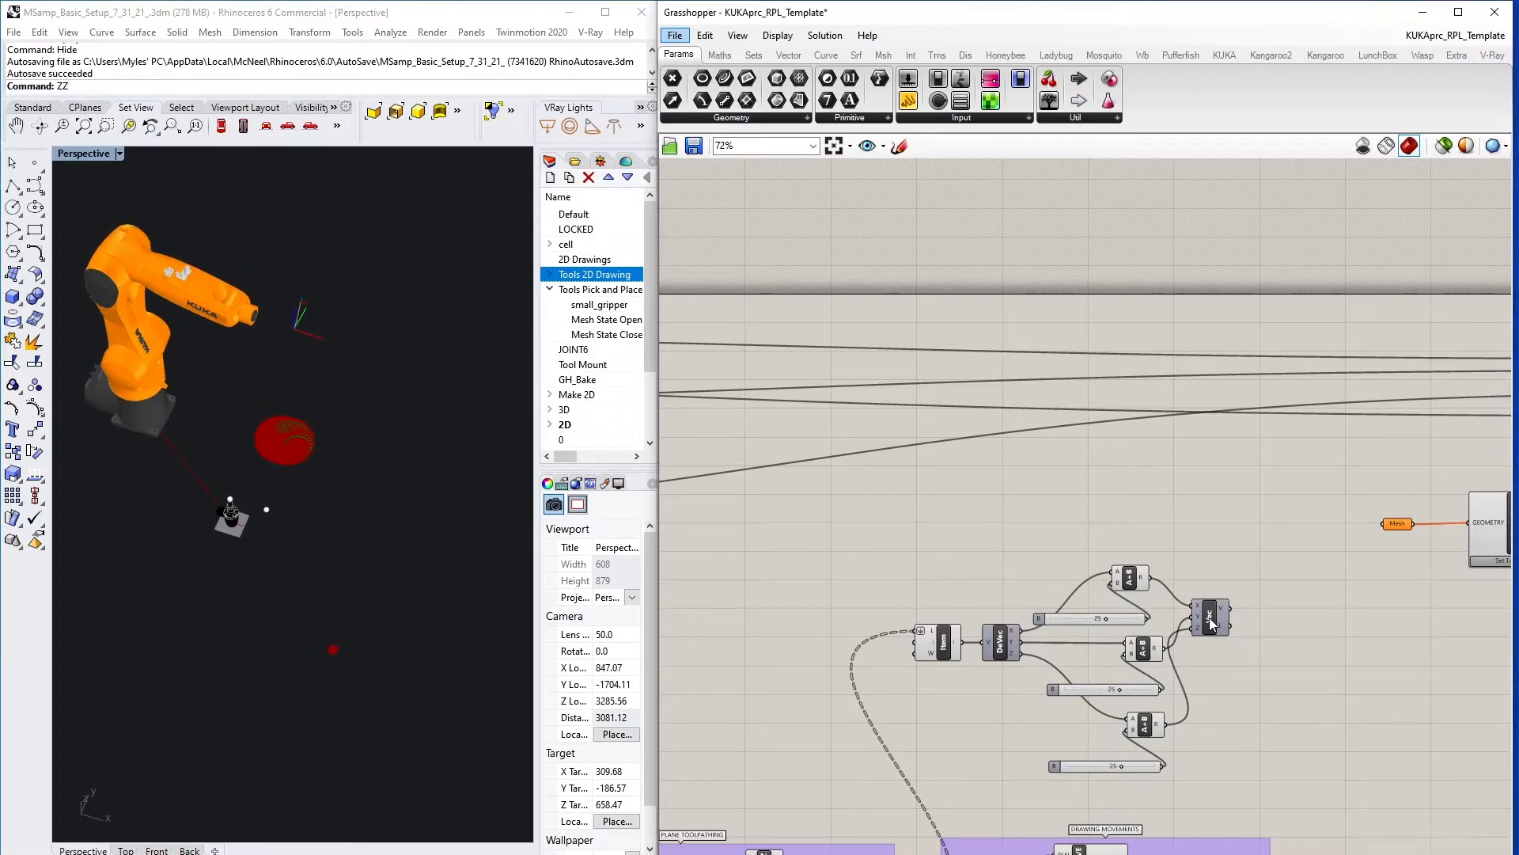
{"action": "right_click_drag", "start_coordinate": [162, 487], "coordinate": [316, 563]}
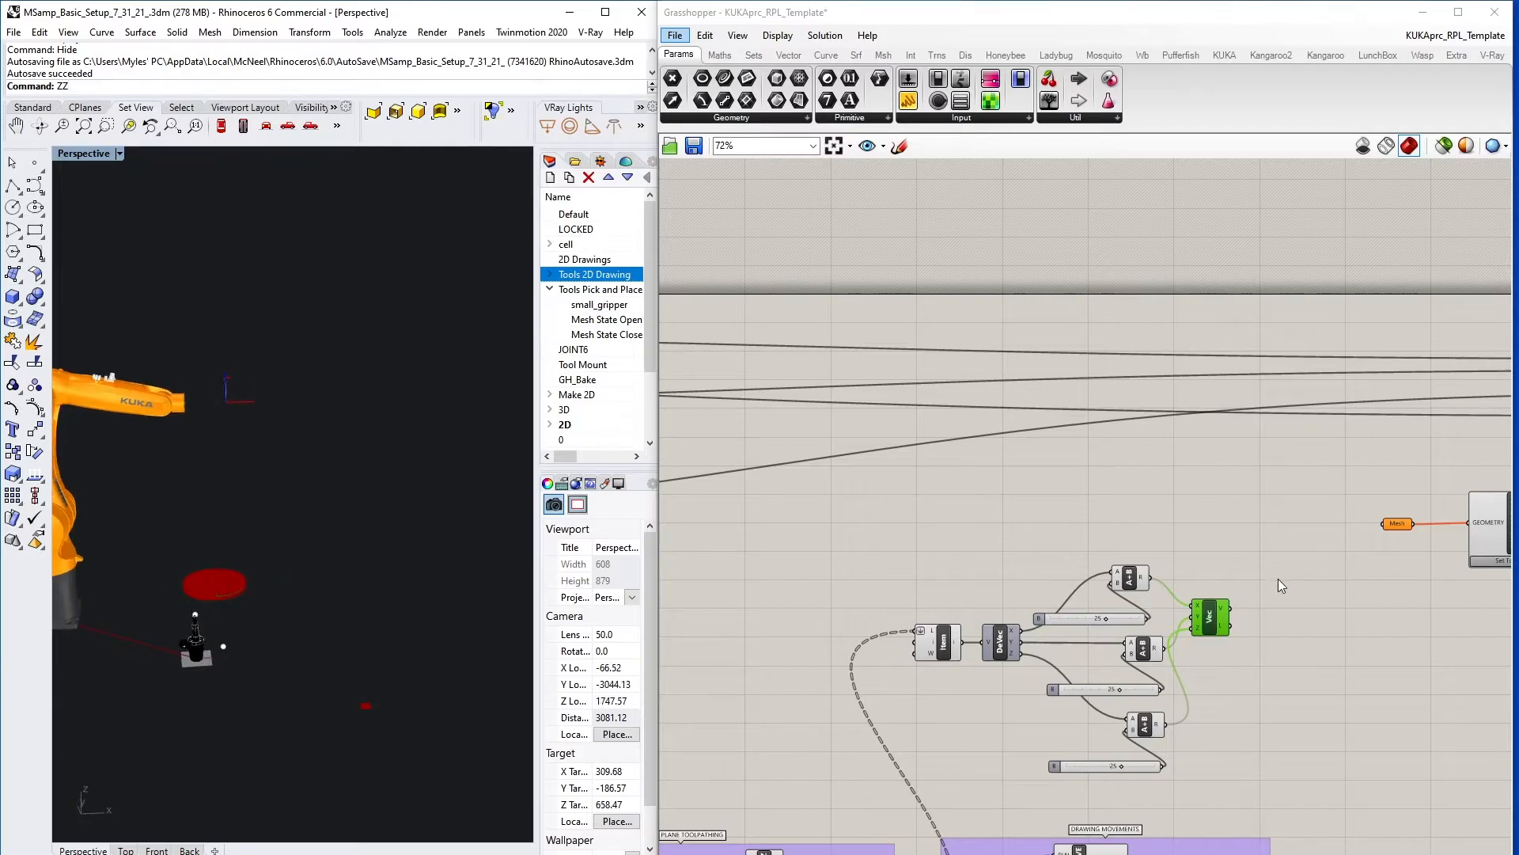
{"action": "left_click", "coordinate": [1266, 637]}
- Check the numeric domain in the settings of the slider feeding the Y Addition
{"action": "left_click", "coordinate": [1133, 694]}
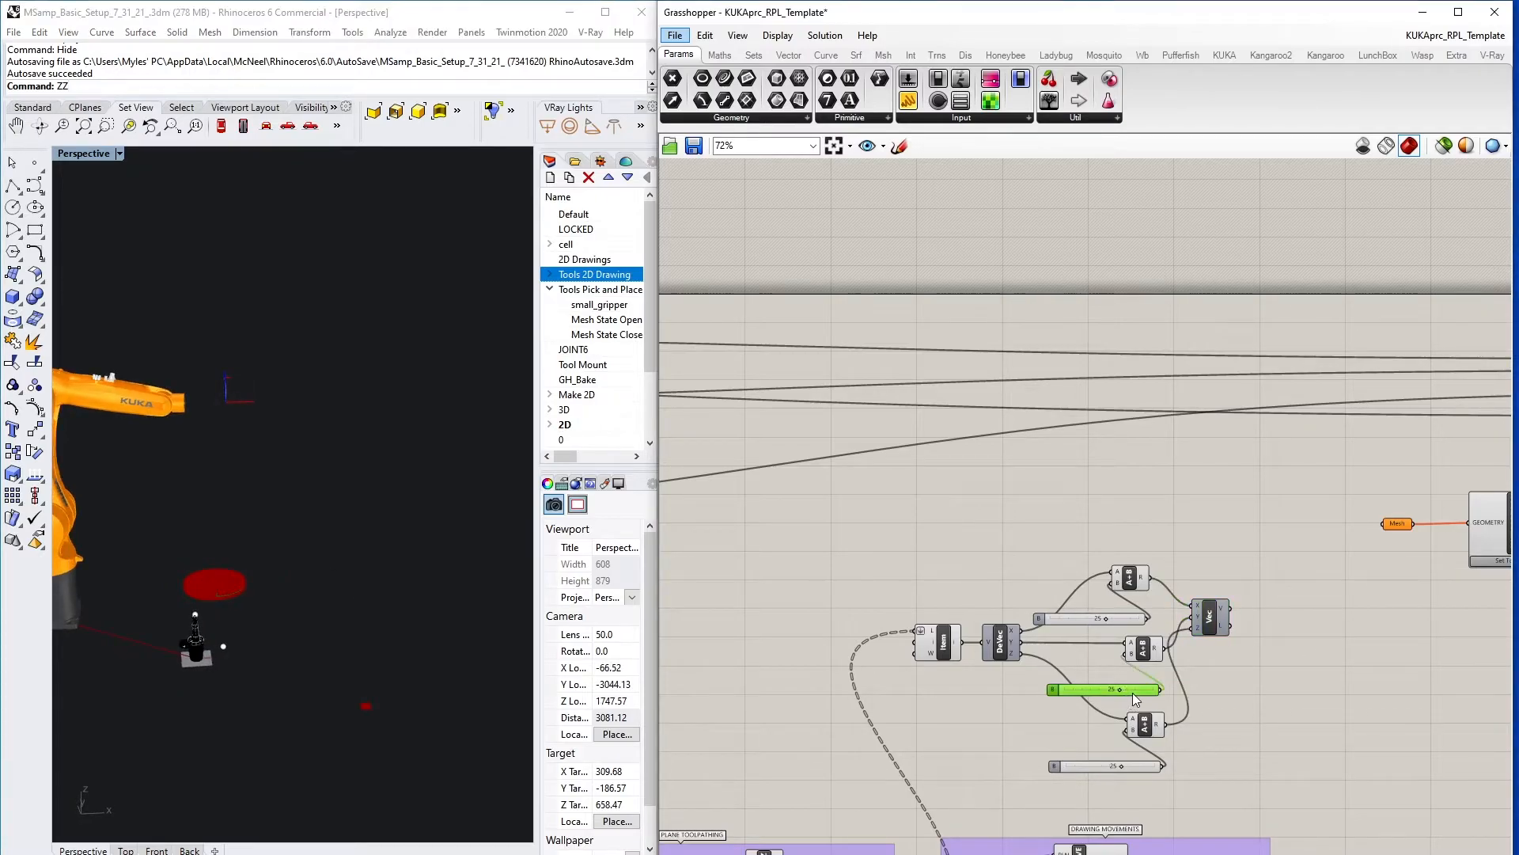
{"action": "right_click", "coordinate": [1136, 698]}
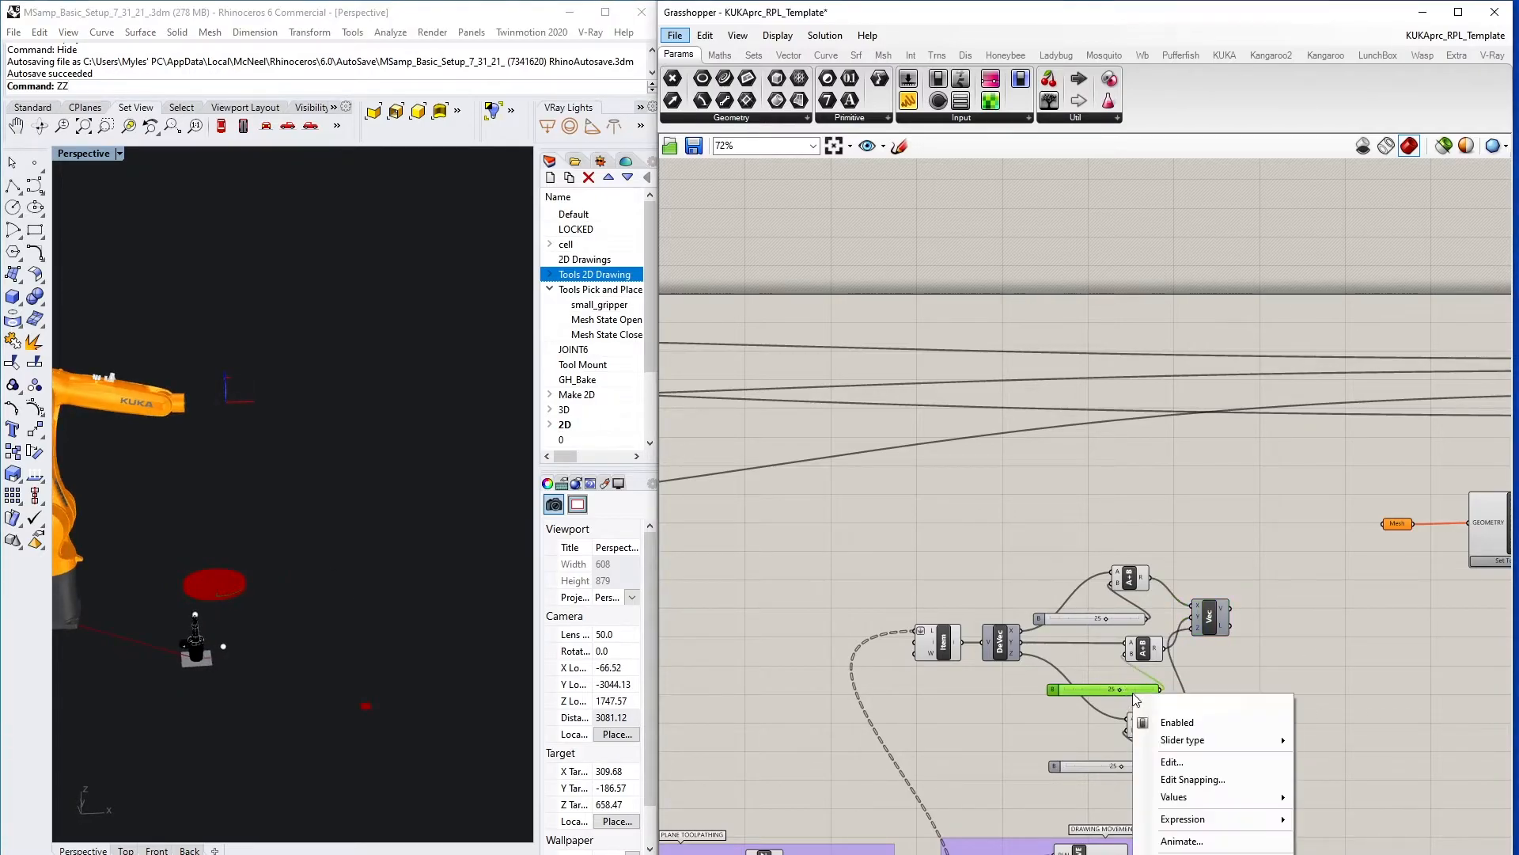
{"action": "left_click", "coordinate": [1193, 767]}
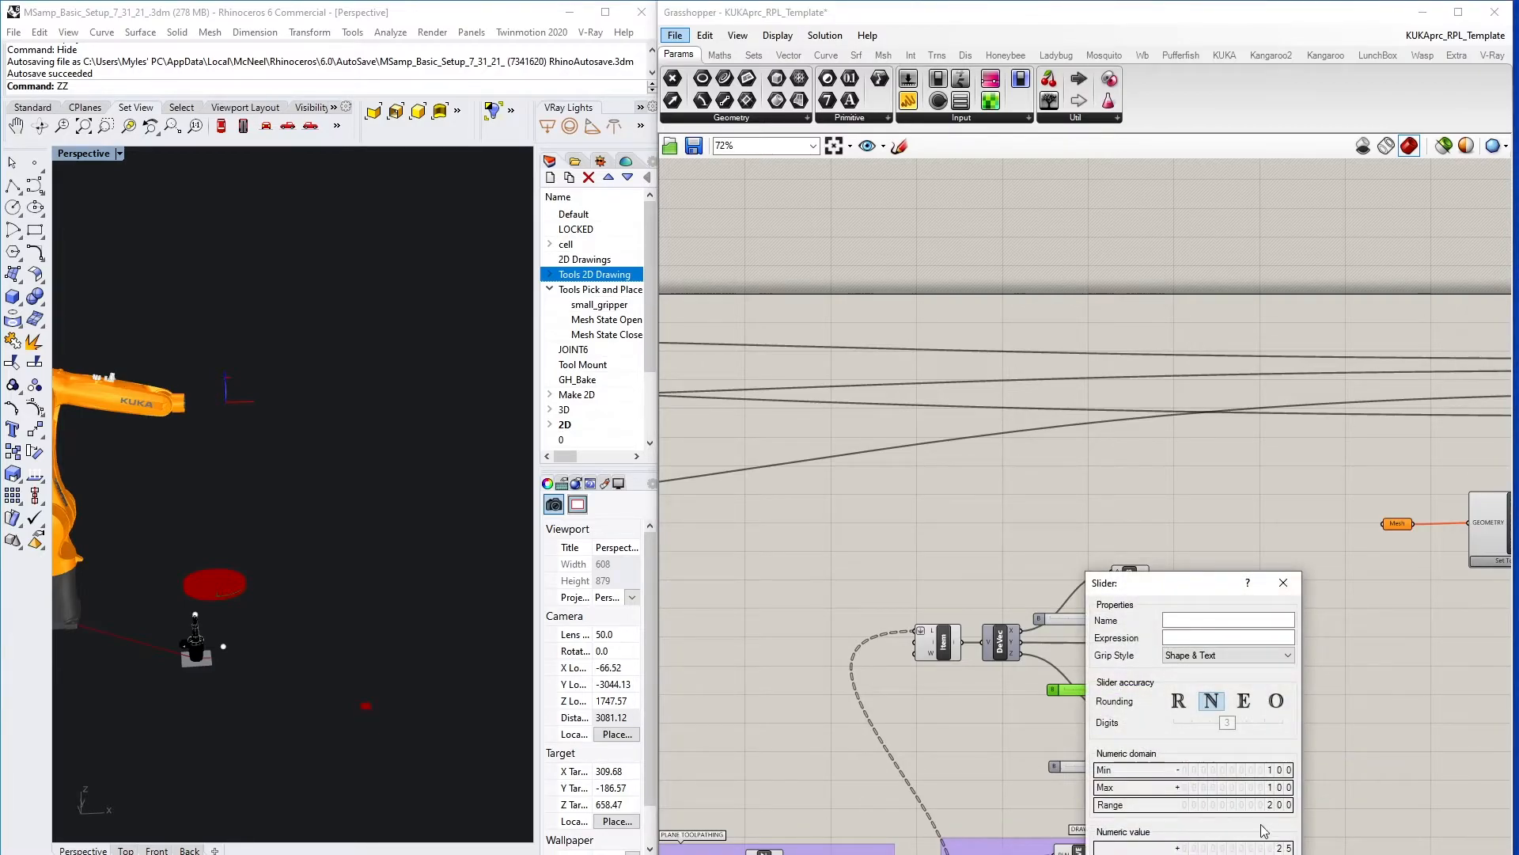
{"action": "left_click", "coordinate": [1275, 791]}
{"action": "left_click", "coordinate": [1380, 741]}
{"action": "left_click", "coordinate": [1350, 756]}
{"action": "key", "text": "Return"}
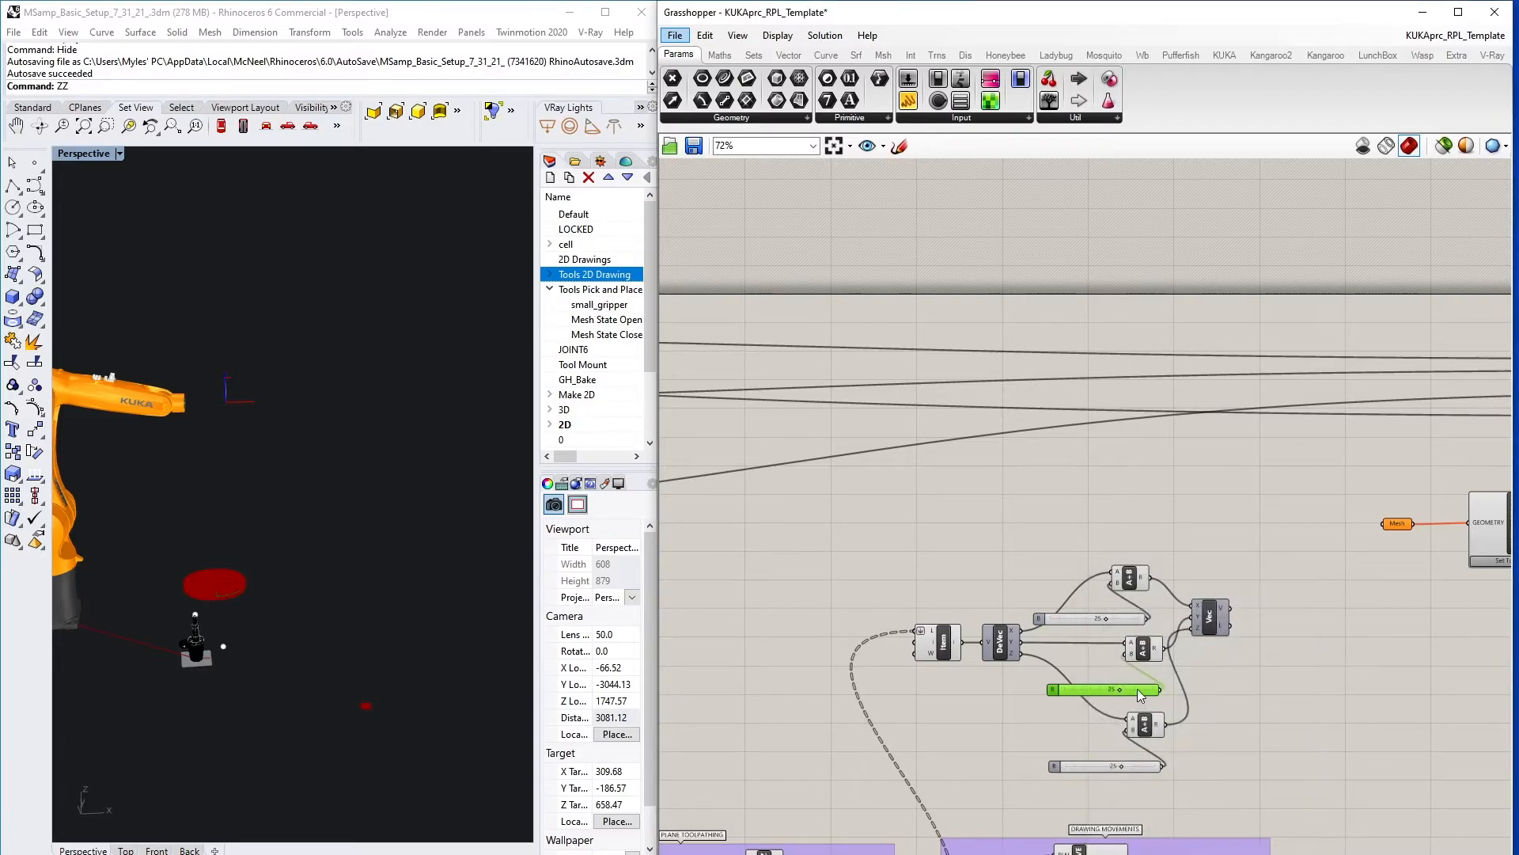
- Set the slider feeding the Y Addition to 0
{"action": "mouse_move", "coordinate": [1121, 695]}
{"action": "left_mouse_down"}
{"action": "mouse_move", "coordinate": [1178, 697]}
{"action": "mouse_move", "coordinate": [1095, 689]}
{"action": "left_mouse_up"}
{"action": "double_click", "coordinate": [1116, 691]}
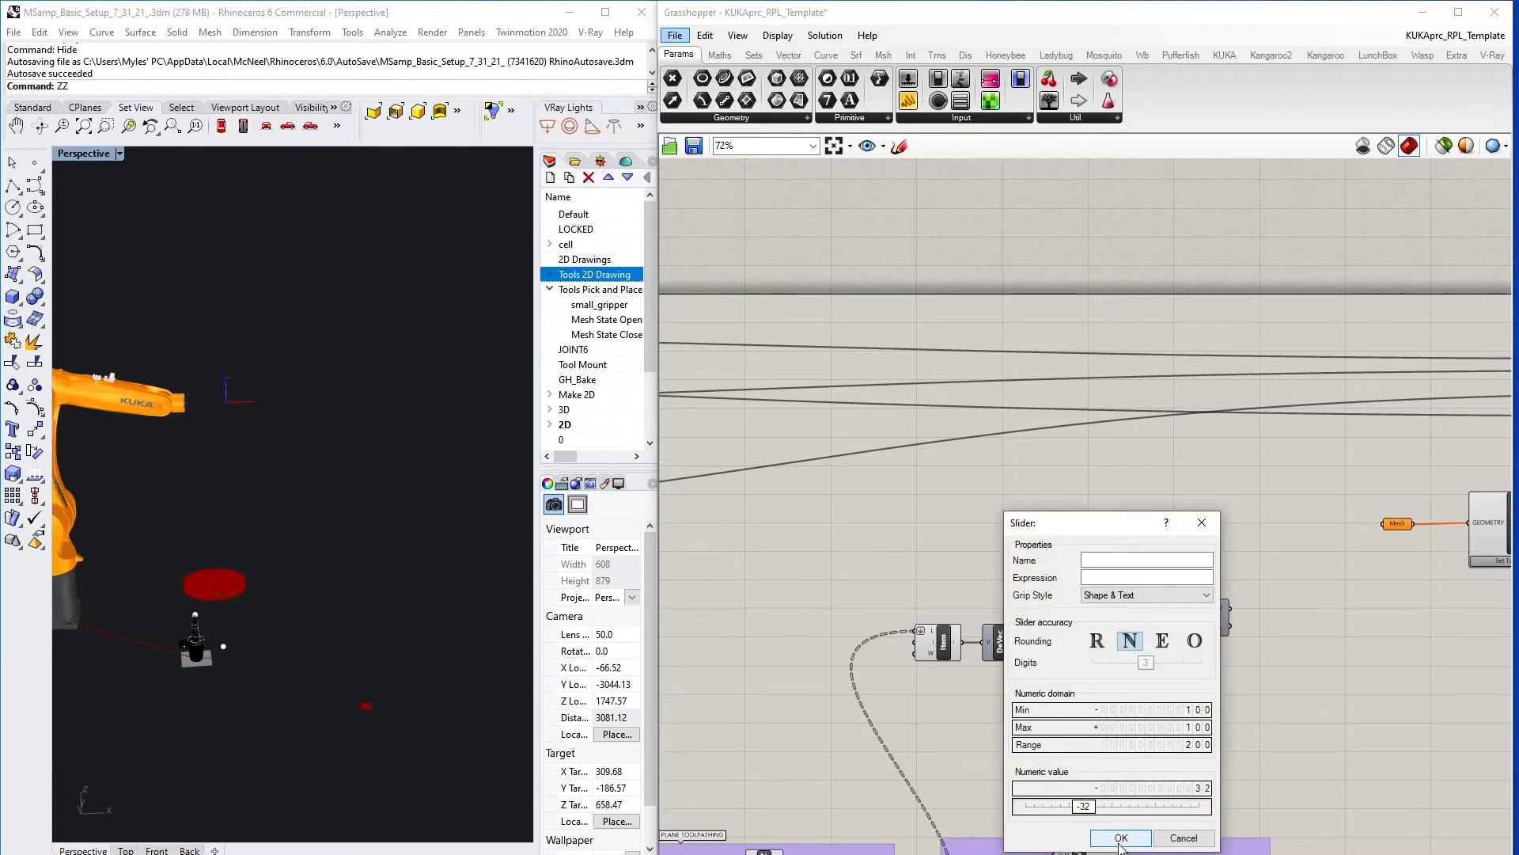
{"action": "double_click", "coordinate": [1120, 805]}
{"action": "type", "text": "0"}
{"action": "key", "text": "Return"}
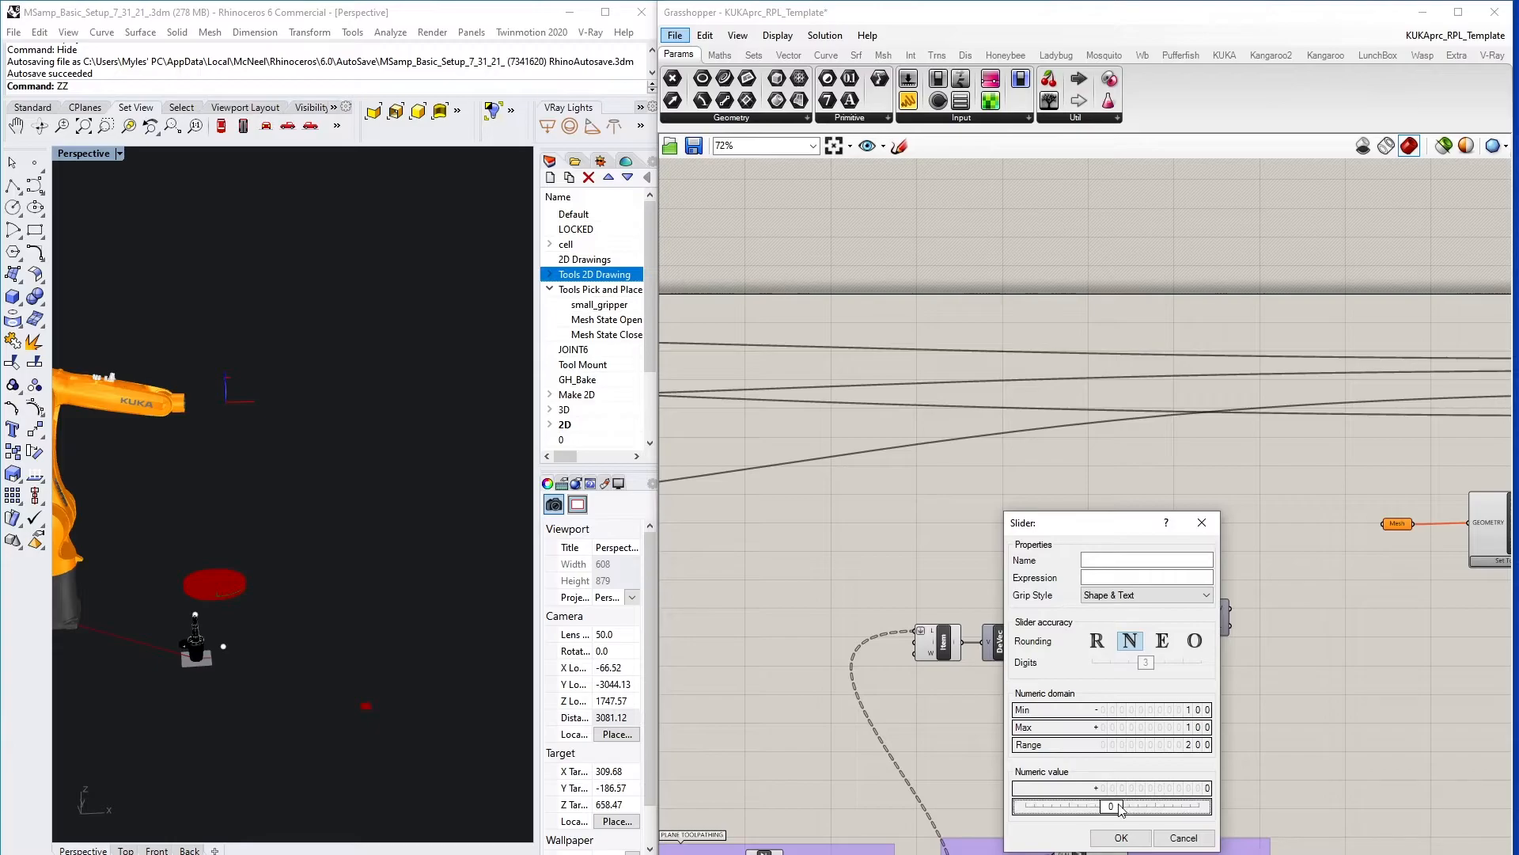
{"action": "left_click", "coordinate": [1108, 838]}
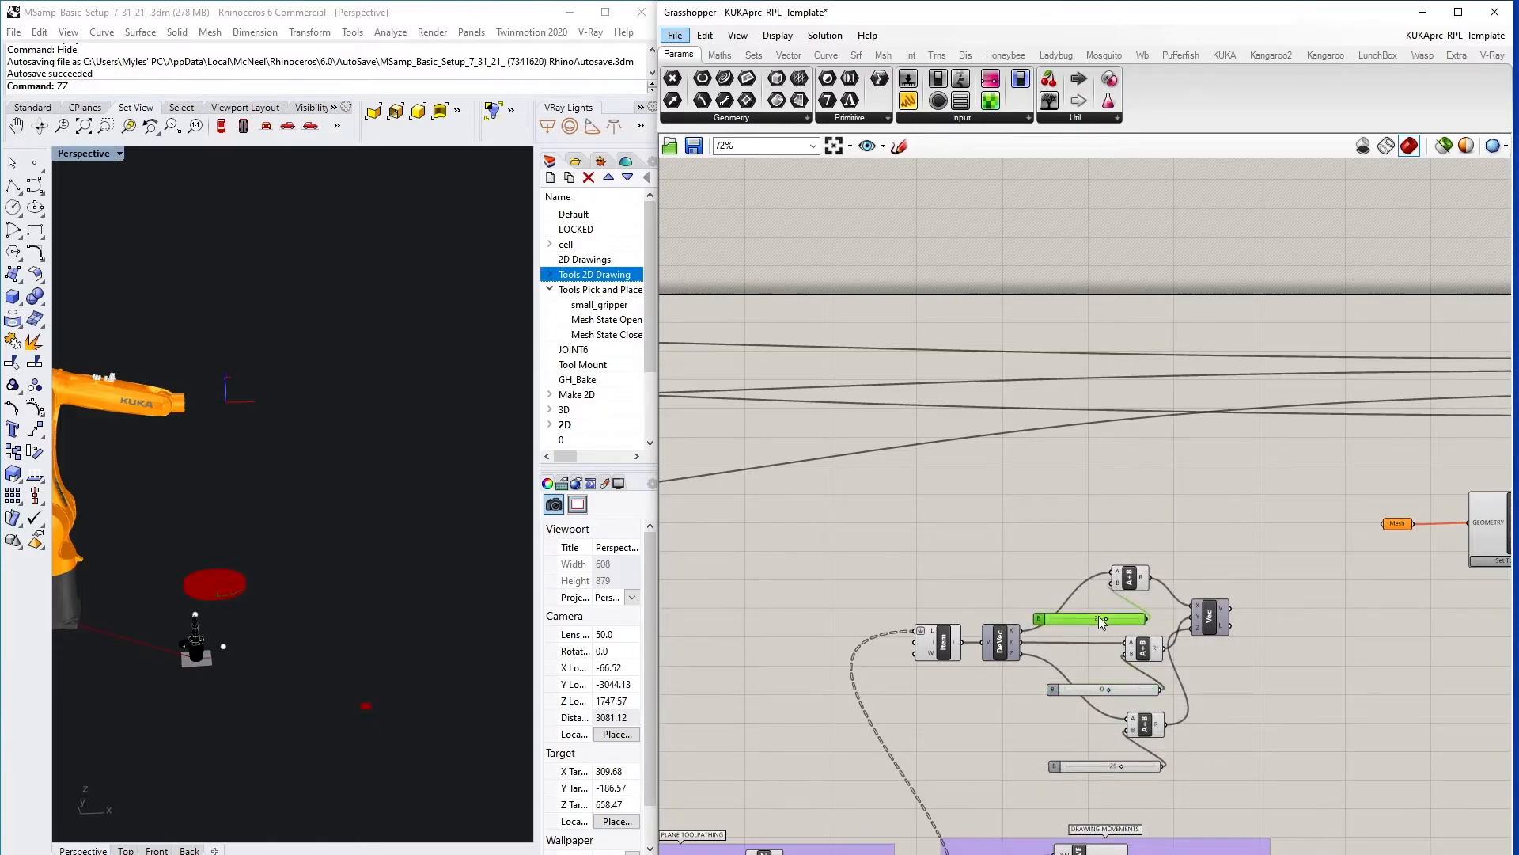
- Set the slider feeding the X Addition to 0 and the one feeding the Z Addition to 100
{"action": "double_click", "coordinate": [1102, 619]}
{"action": "double_click", "coordinate": [1126, 738]}
{"action": "type", "text": "25"}
{"action": "key", "text": "Return"}
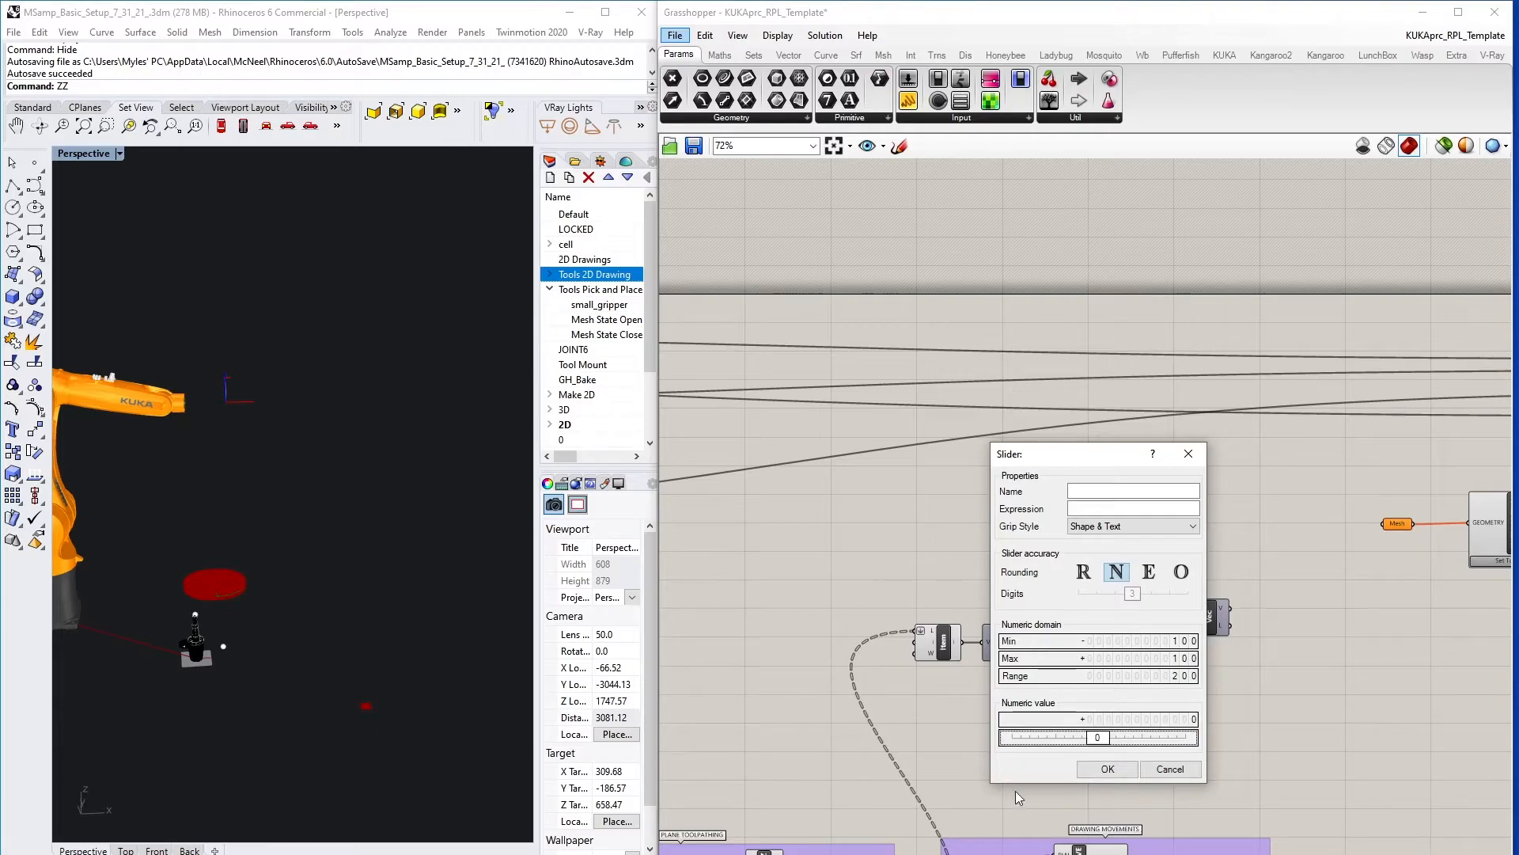
{"action": "left_click", "coordinate": [1107, 768]}
{"action": "left_click", "coordinate": [1126, 768]}
{"action": "left_click_drag", "start_coordinate": [1125, 771], "coordinate": [1166, 773]}
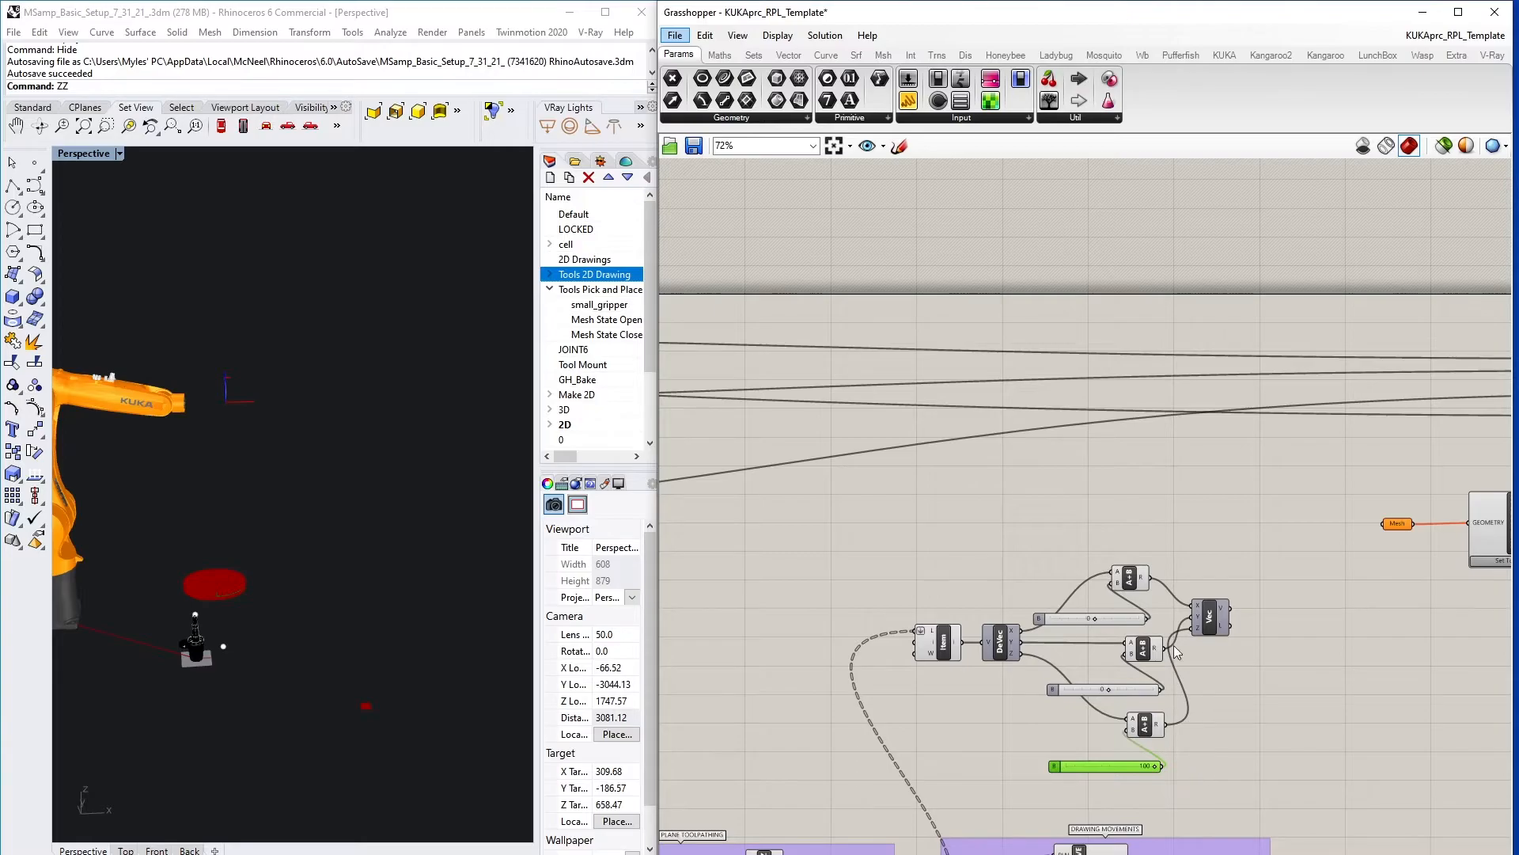
- Rearrange the offset sliders, the three Addition components and the Vector XYZ component into clearly spaced columns
{"action": "left_click", "coordinate": [1217, 618]}
{"action": "right_click", "coordinate": [1214, 612]}
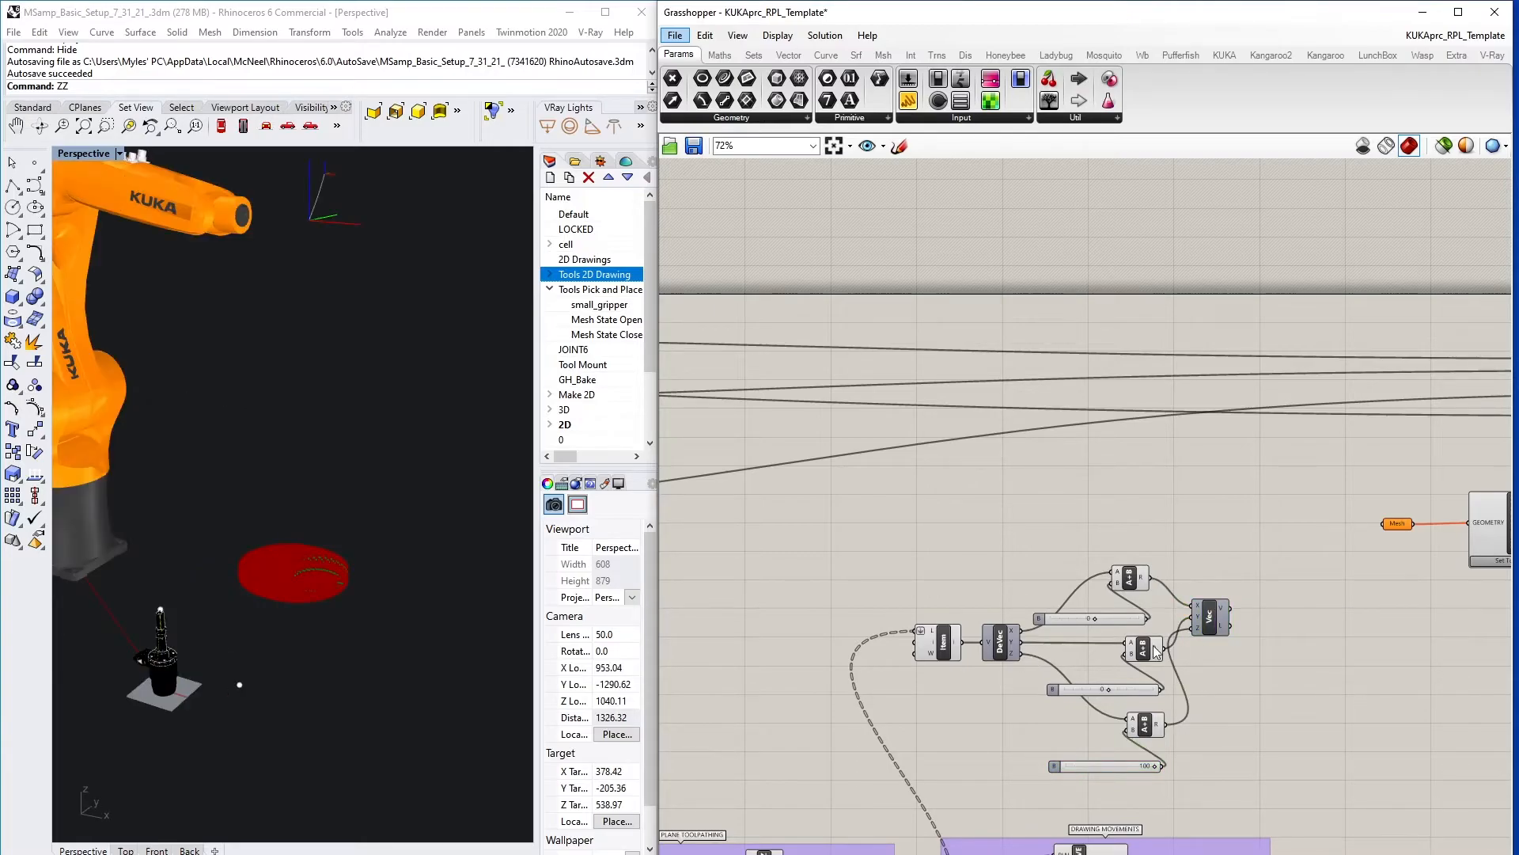
{"action": "scroll", "coordinate": [1255, 681], "scroll_direction": "up", "scroll_amount": 1}
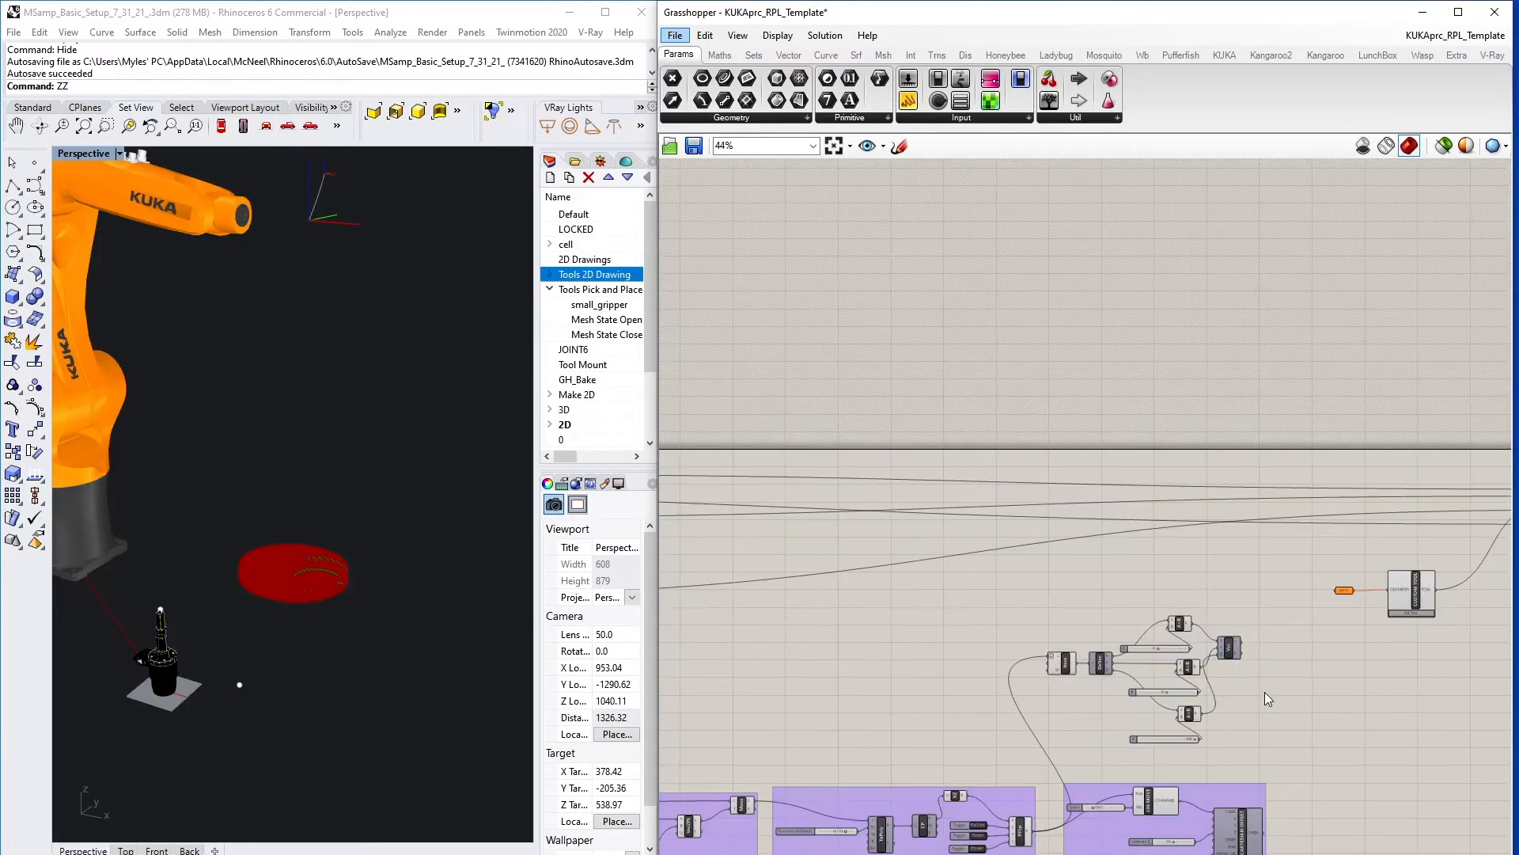
{"action": "left_click_drag", "start_coordinate": [1264, 797], "coordinate": [973, 546]}
{"action": "left_click_drag", "start_coordinate": [1231, 619], "coordinate": [1244, 646]}
{"action": "left_click", "coordinate": [1325, 740]}
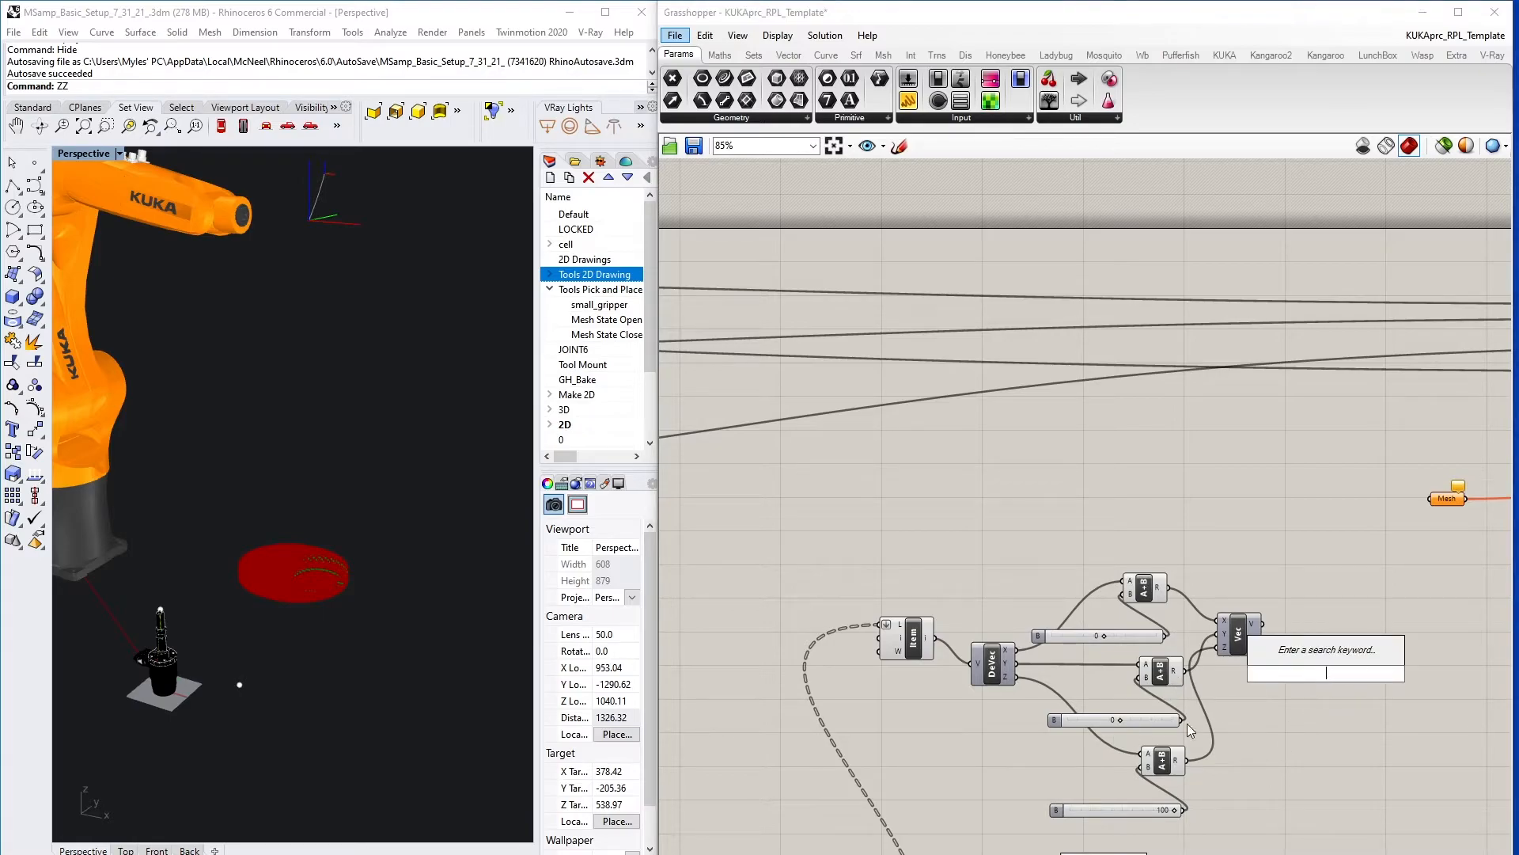
{"action": "left_click_drag", "start_coordinate": [1219, 625], "coordinate": [1240, 657]}
{"action": "left_click_drag", "start_coordinate": [1073, 637], "coordinate": [1011, 596]}
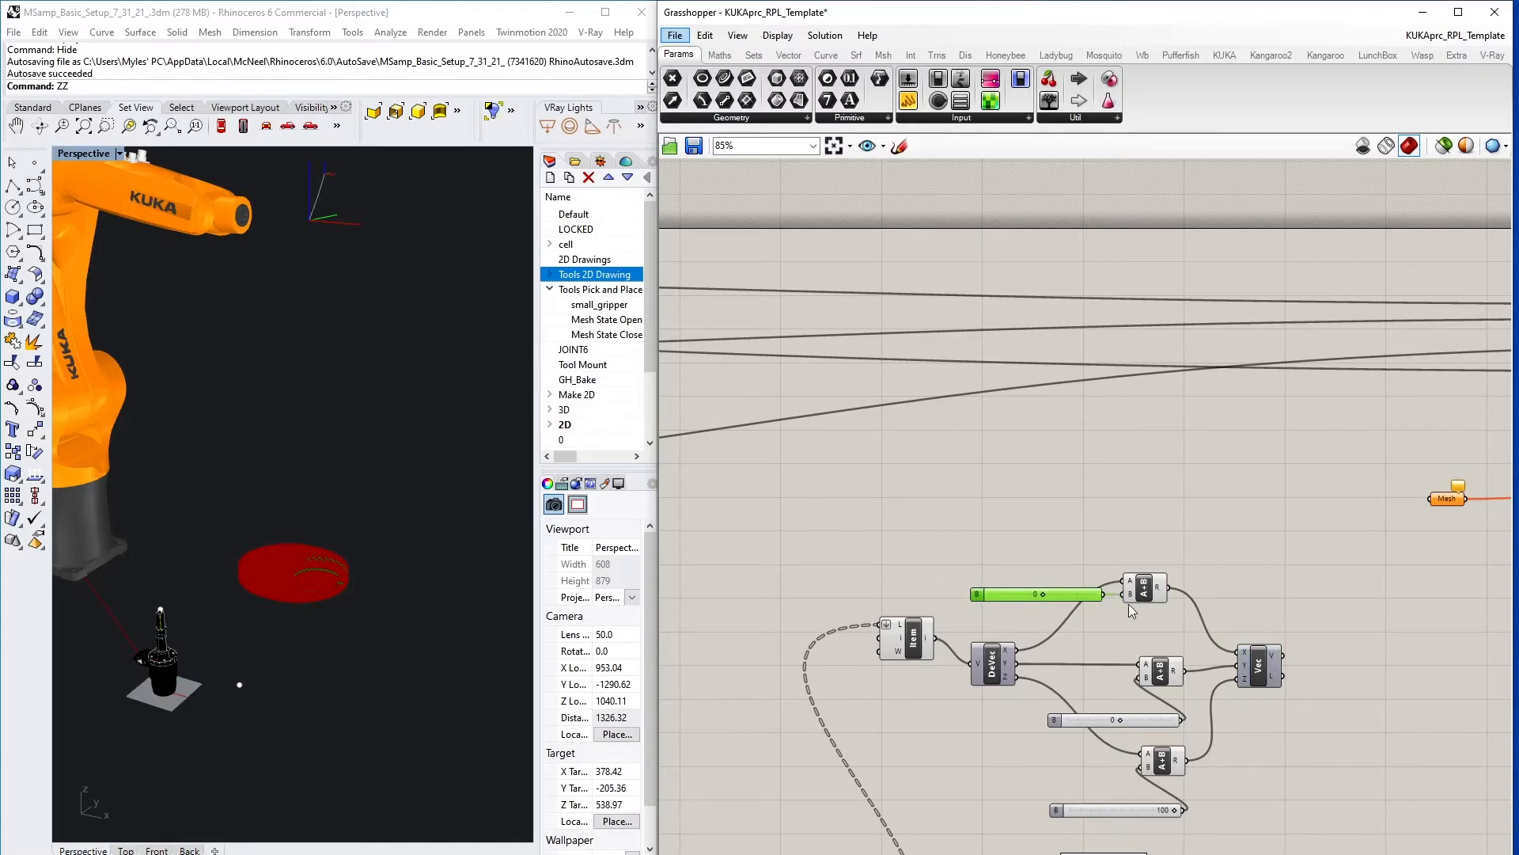
{"action": "left_click_drag", "start_coordinate": [1246, 617], "coordinate": [1346, 776]}
{"action": "left_click_drag", "start_coordinate": [1258, 665], "coordinate": [1394, 669]}
{"action": "left_click", "coordinate": [1175, 628]}
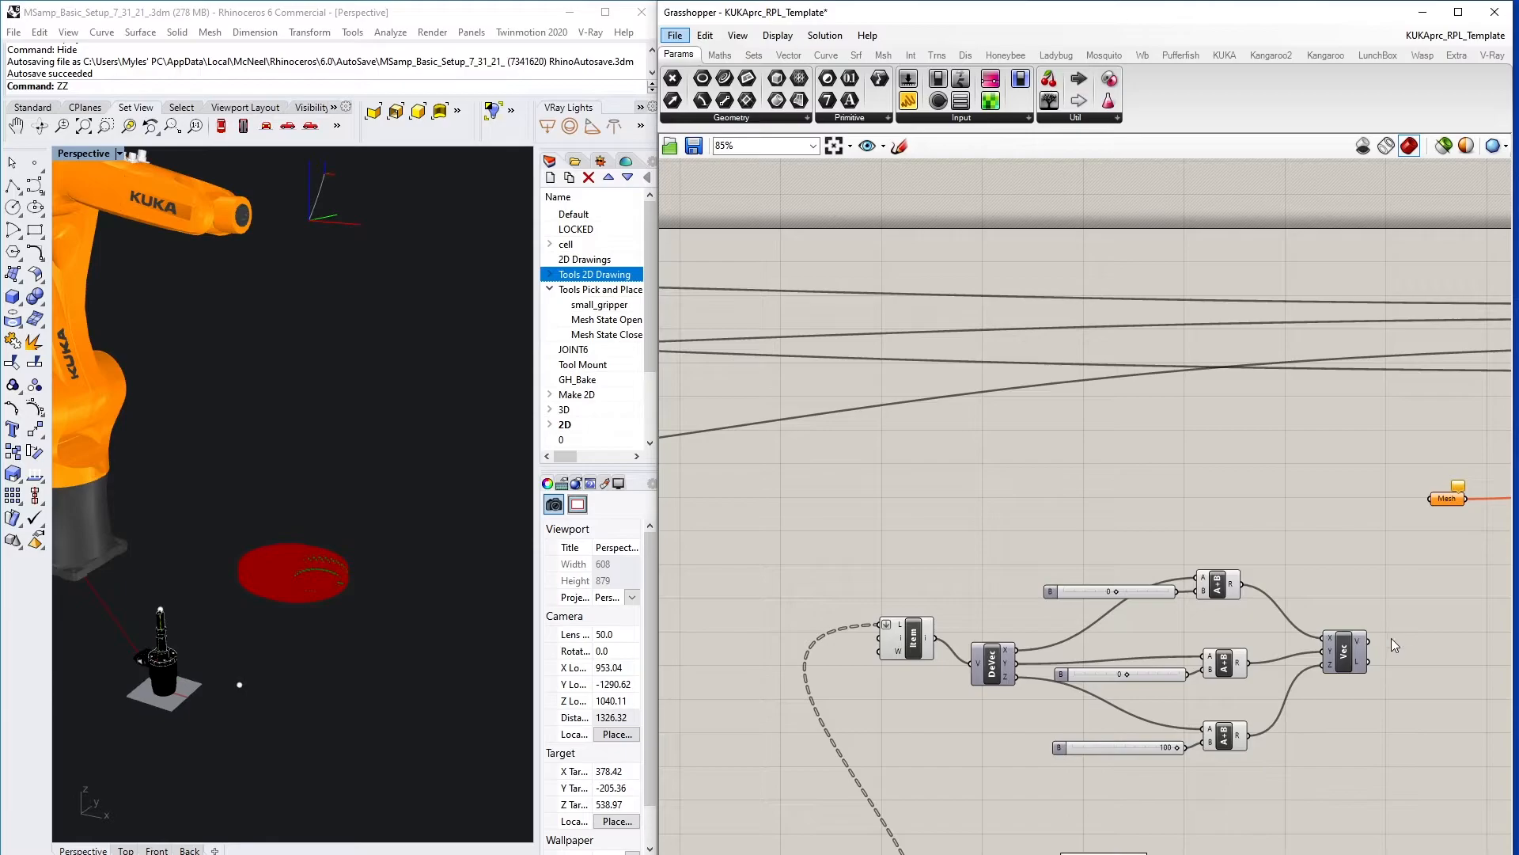
- Add a Move component to the canvas near the Vector XYZ component
{"action": "scroll", "coordinate": [1352, 548], "scroll_direction": "down", "scroll_amount": 4}
{"action": "scroll", "coordinate": [1214, 601], "scroll_direction": "down", "scroll_amount": 2}
{"action": "left_click_drag", "start_coordinate": [1261, 787], "coordinate": [1122, 667]}
{"action": "left_click", "coordinate": [1299, 657]}
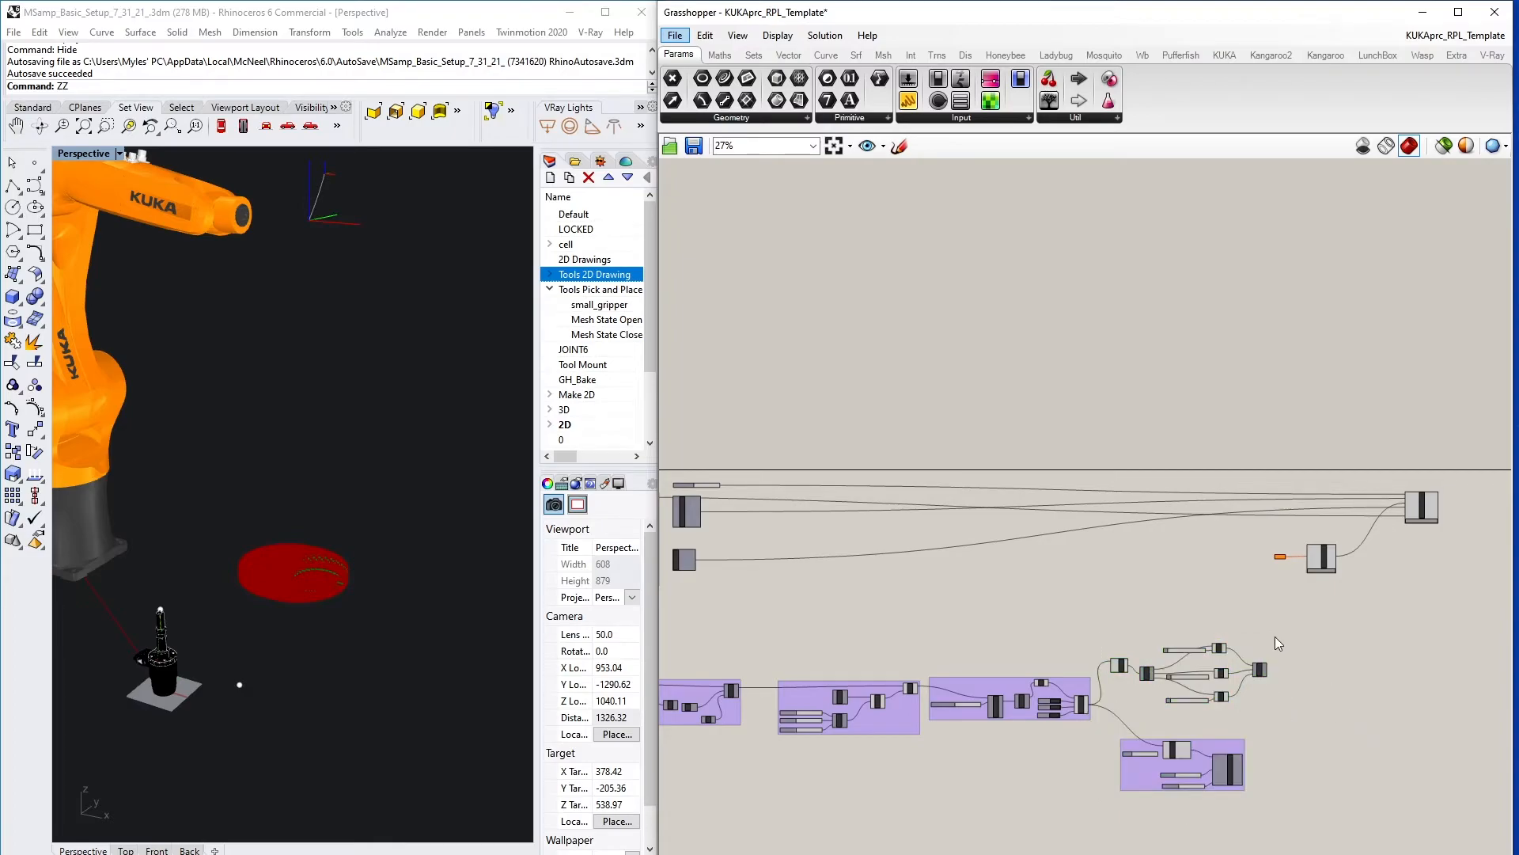
{"action": "double_click", "coordinate": [1275, 636]}
{"action": "type", "text": "move"}
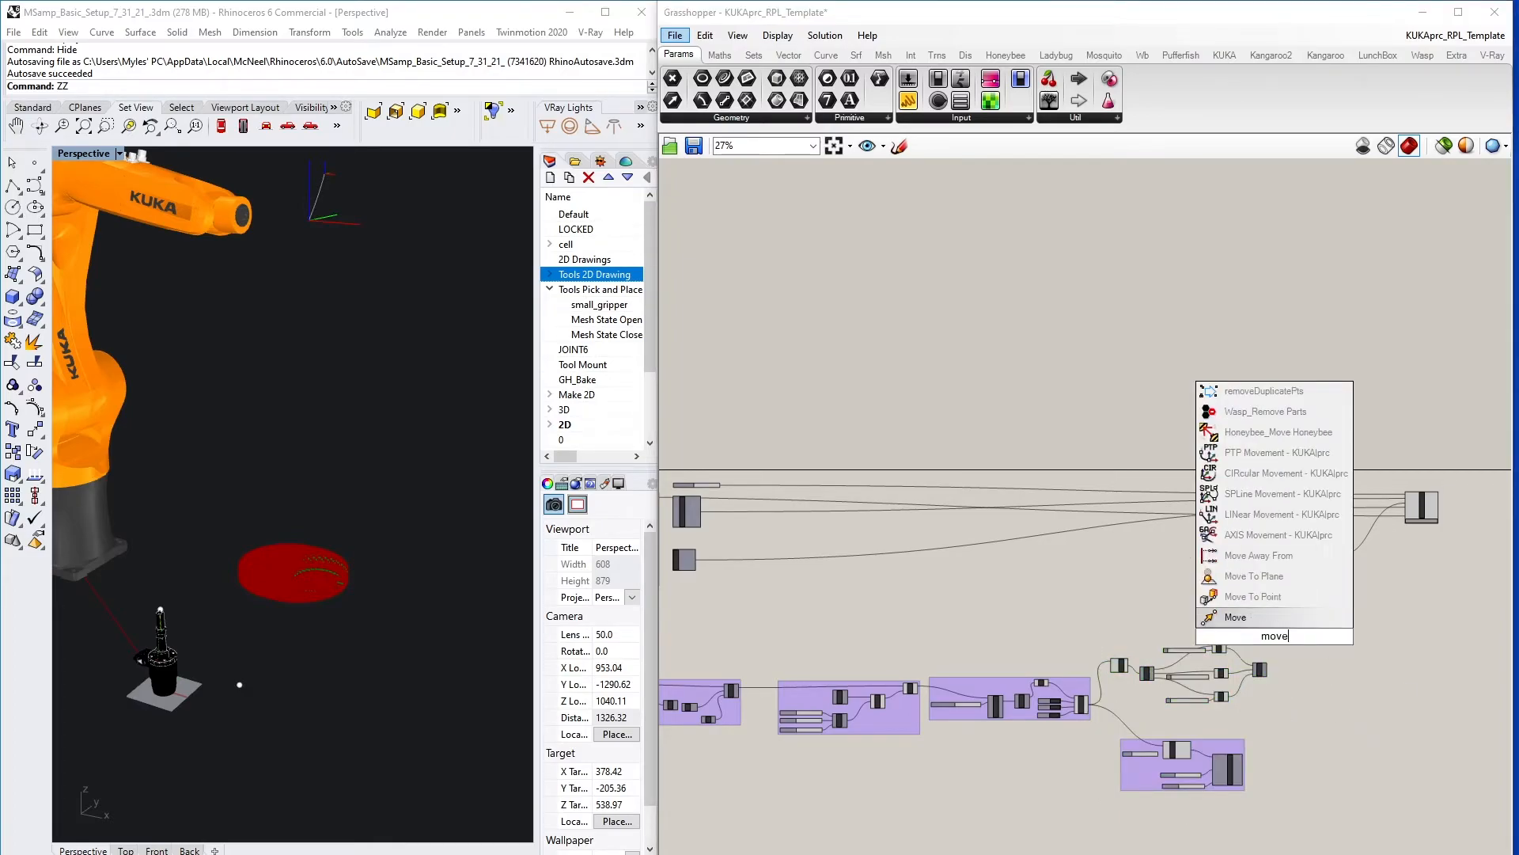
{"action": "key", "text": "Return"}
- Connect the List Item output to Move's geometry input and the Vector XYZ output to its motion input, then select Move to preview it
{"action": "scroll", "coordinate": [1193, 605], "scroll_direction": "up", "scroll_amount": 6}
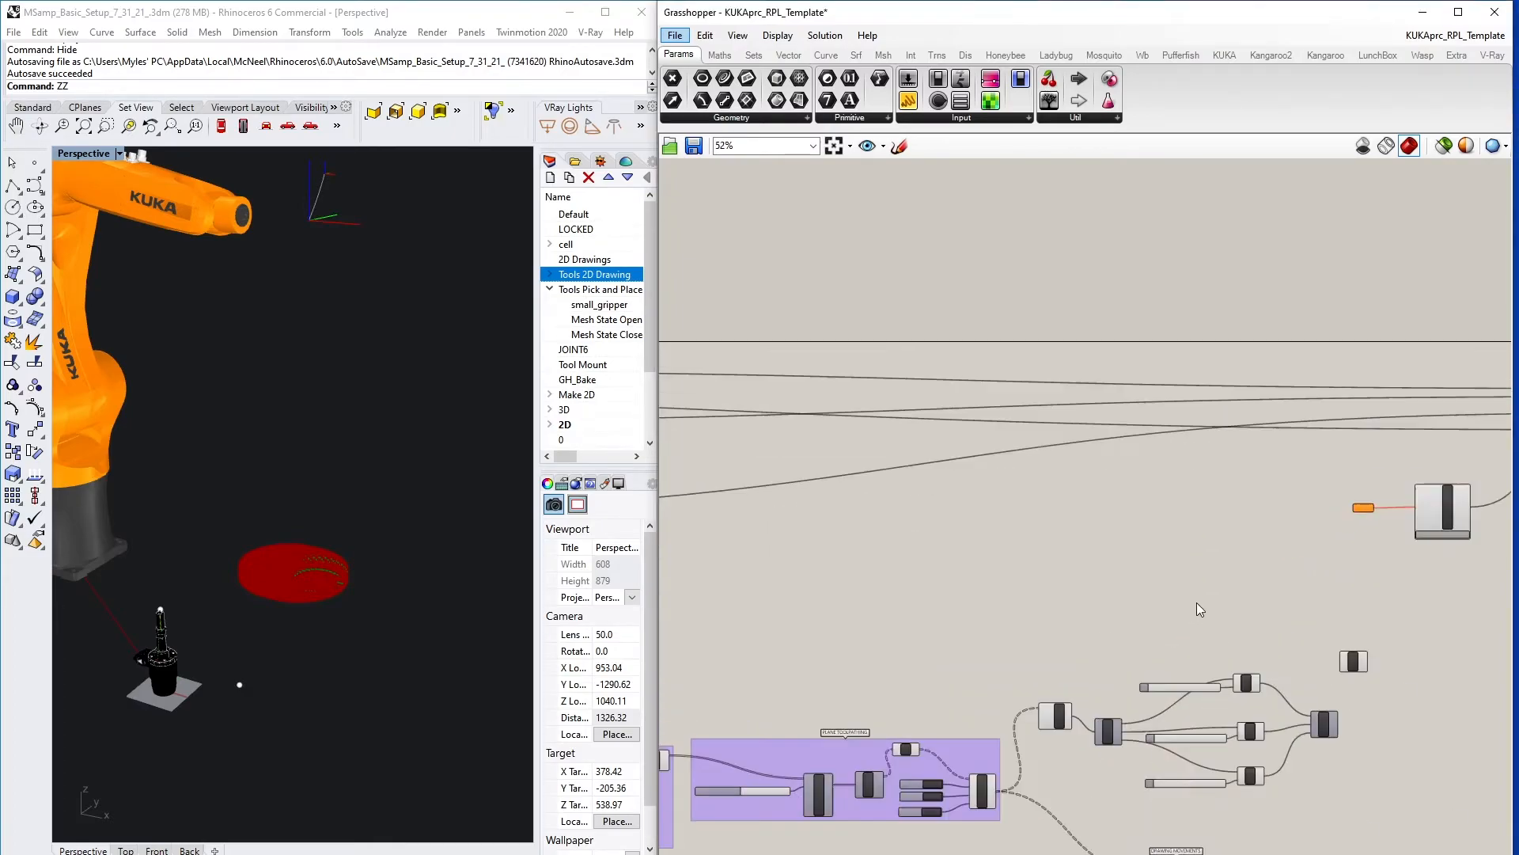
{"action": "left_click_drag", "start_coordinate": [832, 722], "coordinate": [1277, 616]}
{"action": "left_click_drag", "start_coordinate": [1274, 720], "coordinate": [1280, 635]}
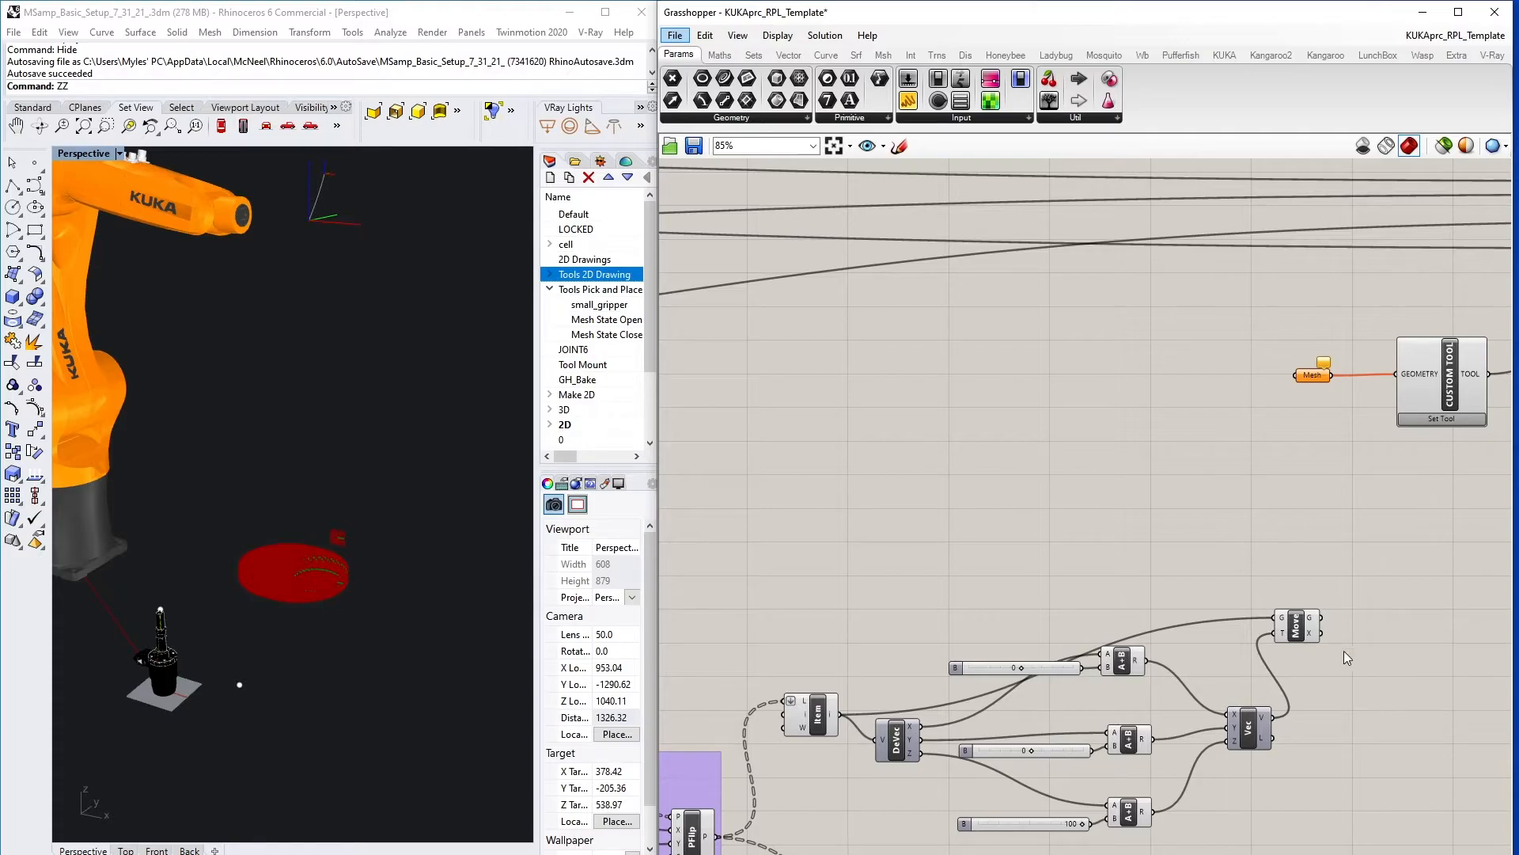
{"action": "left_click", "coordinate": [1293, 625]}
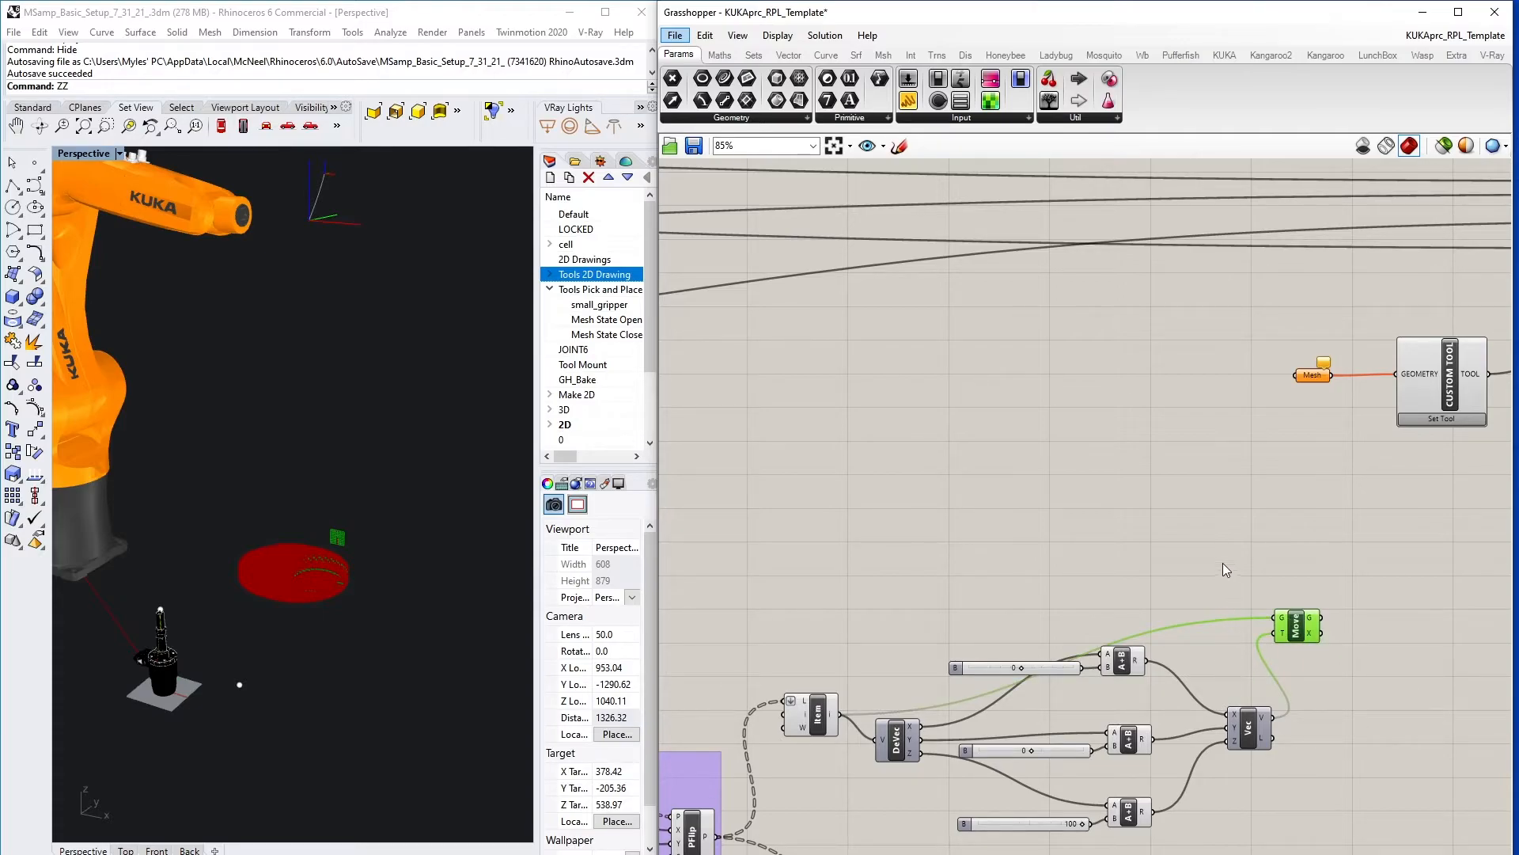
- Set the maximum of the slider feeding the Z Addition to 500
{"action": "left_click", "coordinate": [1037, 824]}
{"action": "right_click", "coordinate": [1037, 824]}
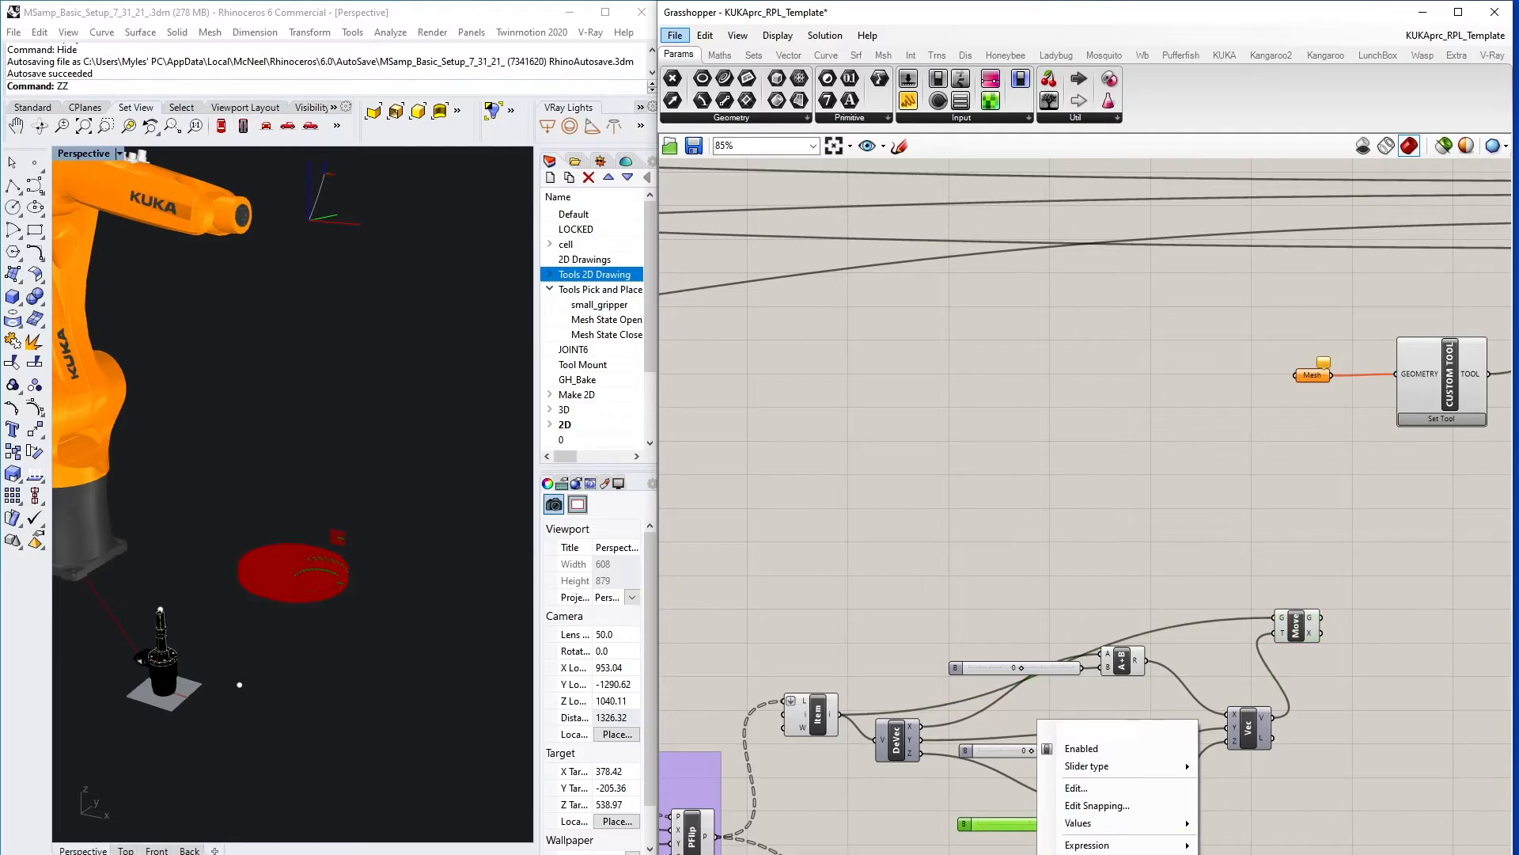
{"action": "left_click", "coordinate": [1076, 787]}
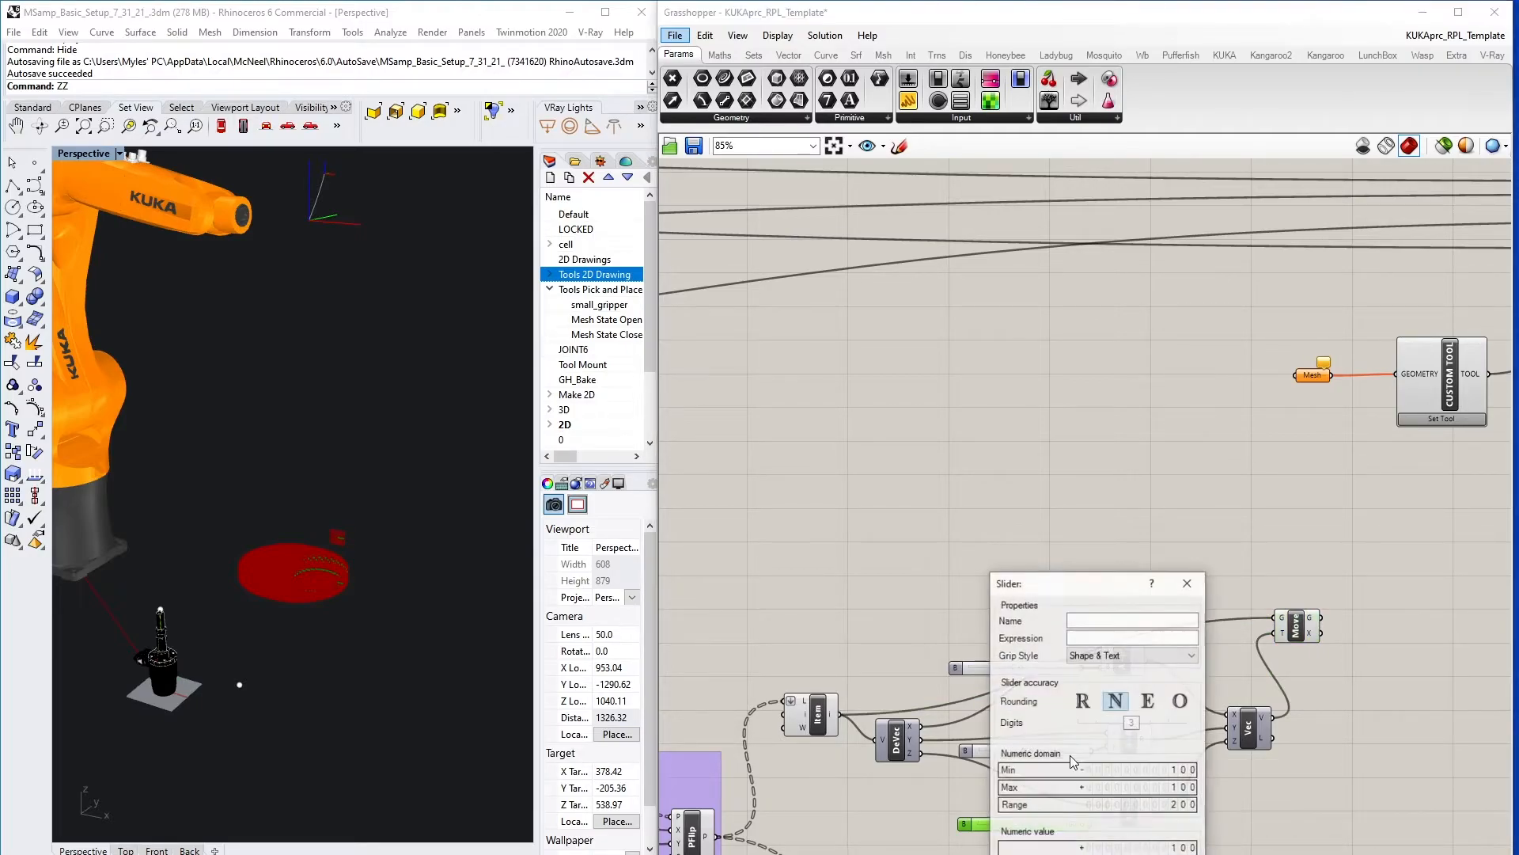
{"action": "double_click", "coordinate": [1150, 788]}
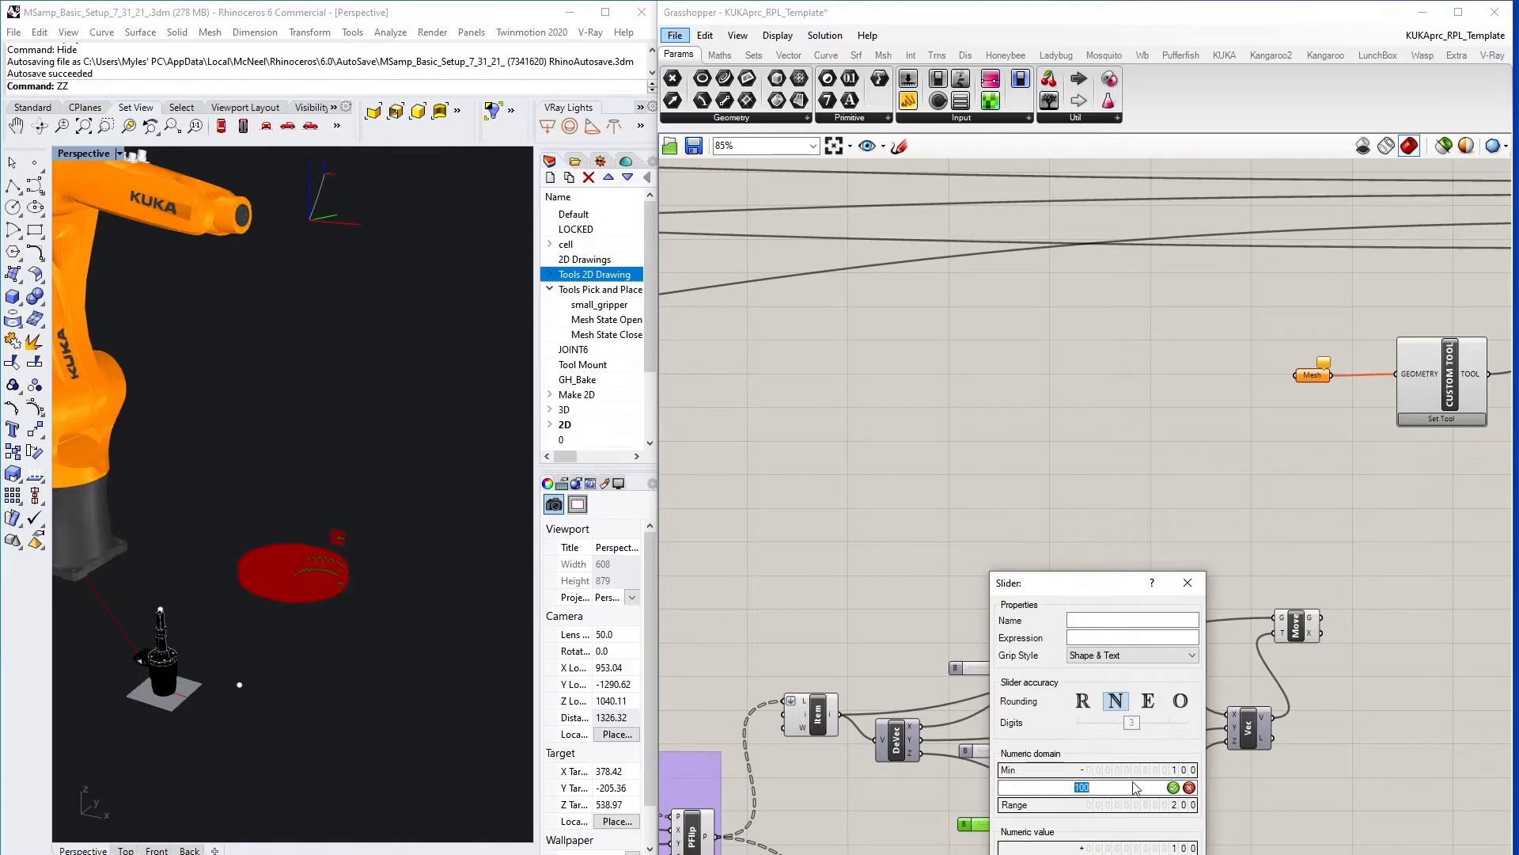
{"action": "type", "text": "500"}
{"action": "key", "text": "Return"}
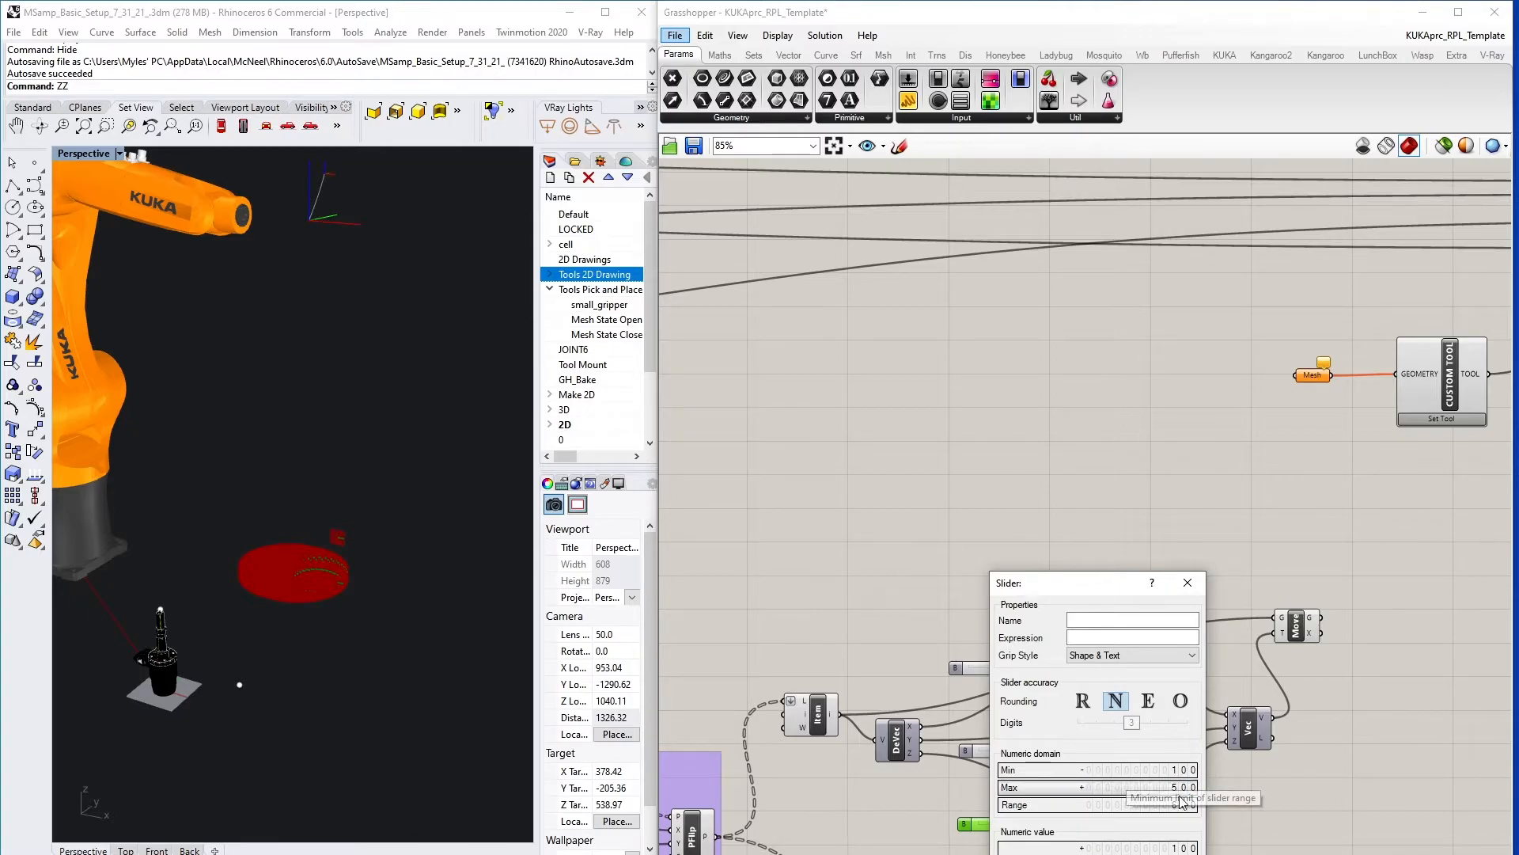
{"action": "left_click", "coordinate": [1049, 854]}
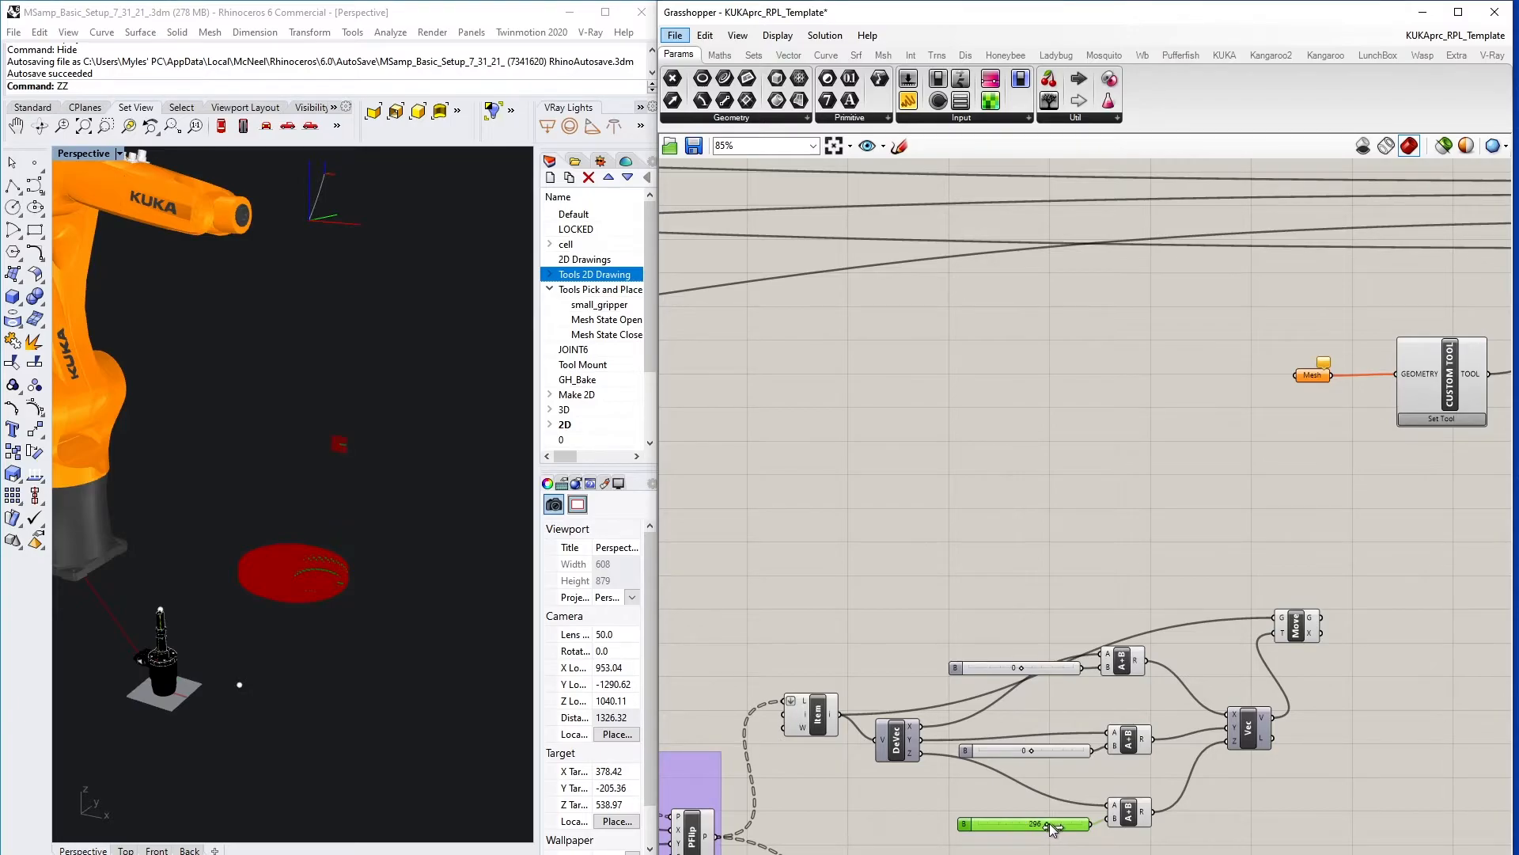
- Set the slider feeding the Z Addition to 250
{"action": "left_click_drag", "start_coordinate": [1056, 824], "coordinate": [1031, 816]}
{"action": "double_click", "coordinate": [1032, 823]}
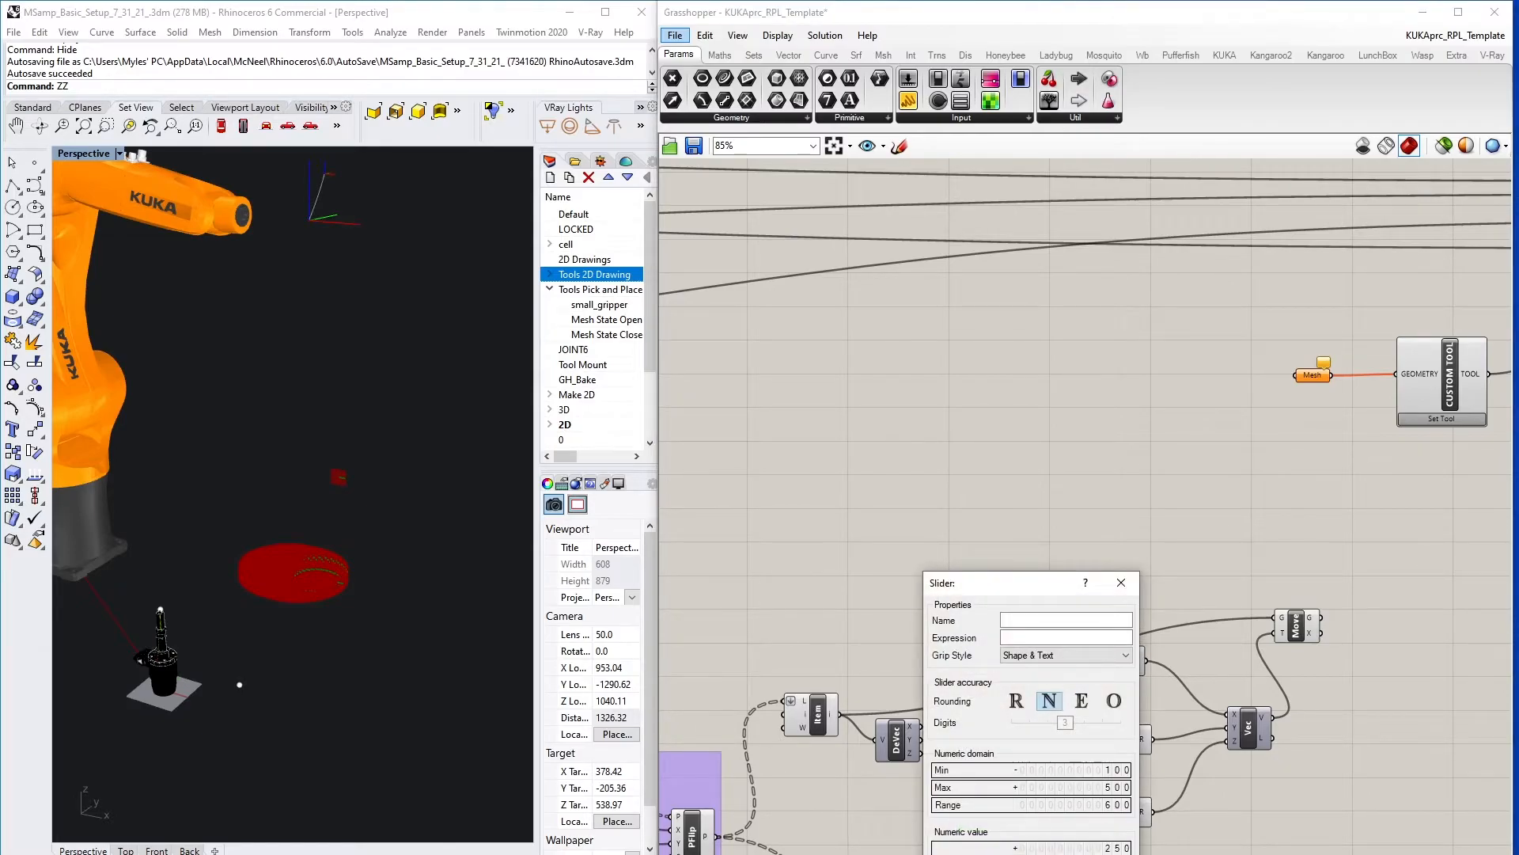
{"action": "key", "text": "Return"}
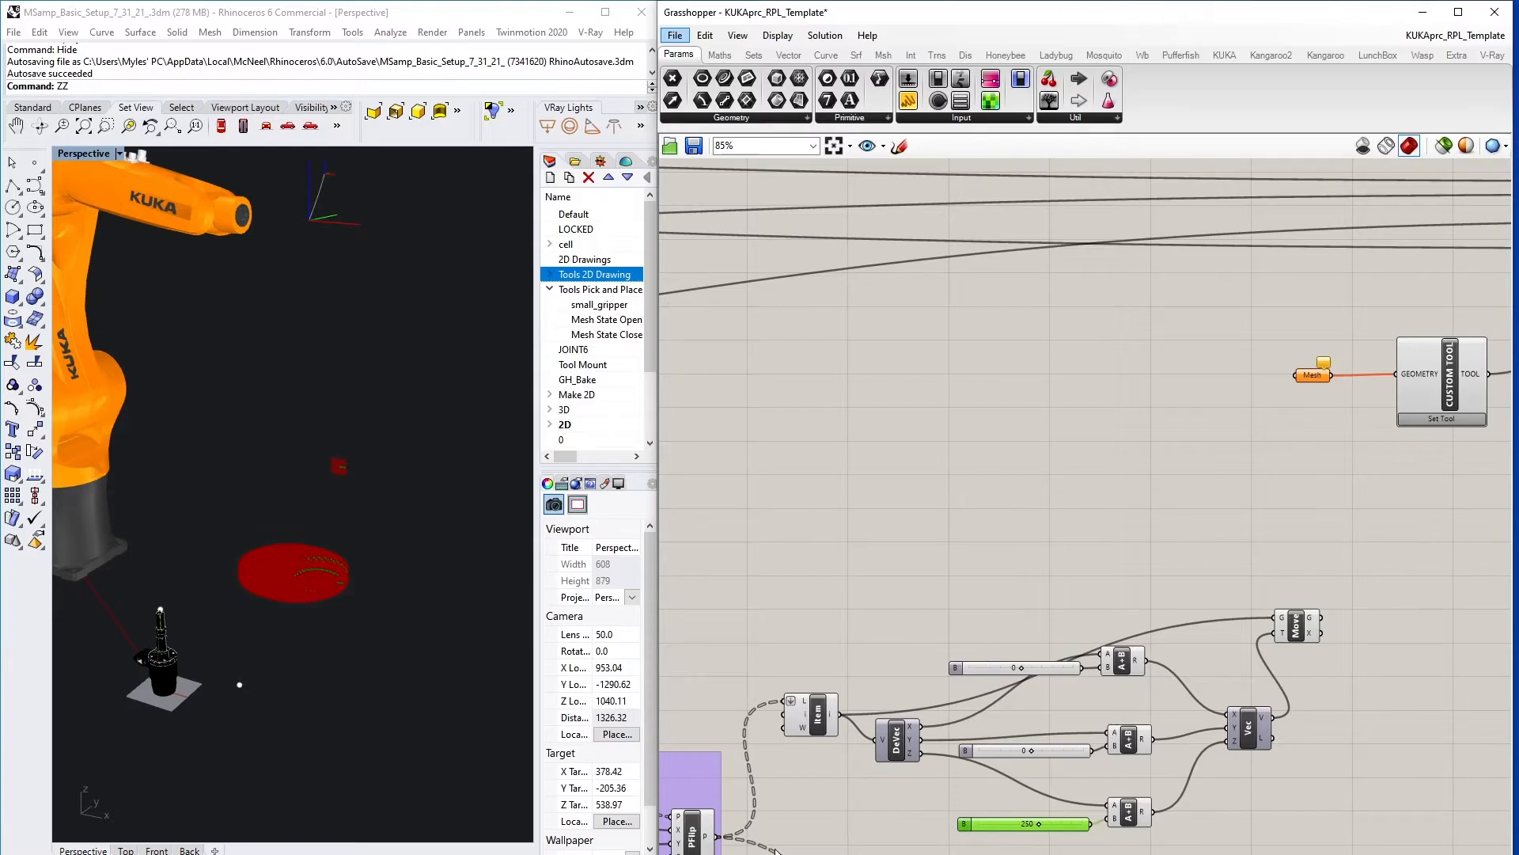
- Group the components from List Item through Move and name the group "POINT TO POINT"
{"action": "left_click_drag", "start_coordinate": [1364, 850], "coordinate": [823, 598]}
{"action": "middle_click", "coordinate": [902, 644]}
{"action": "left_click", "coordinate": [907, 613]}
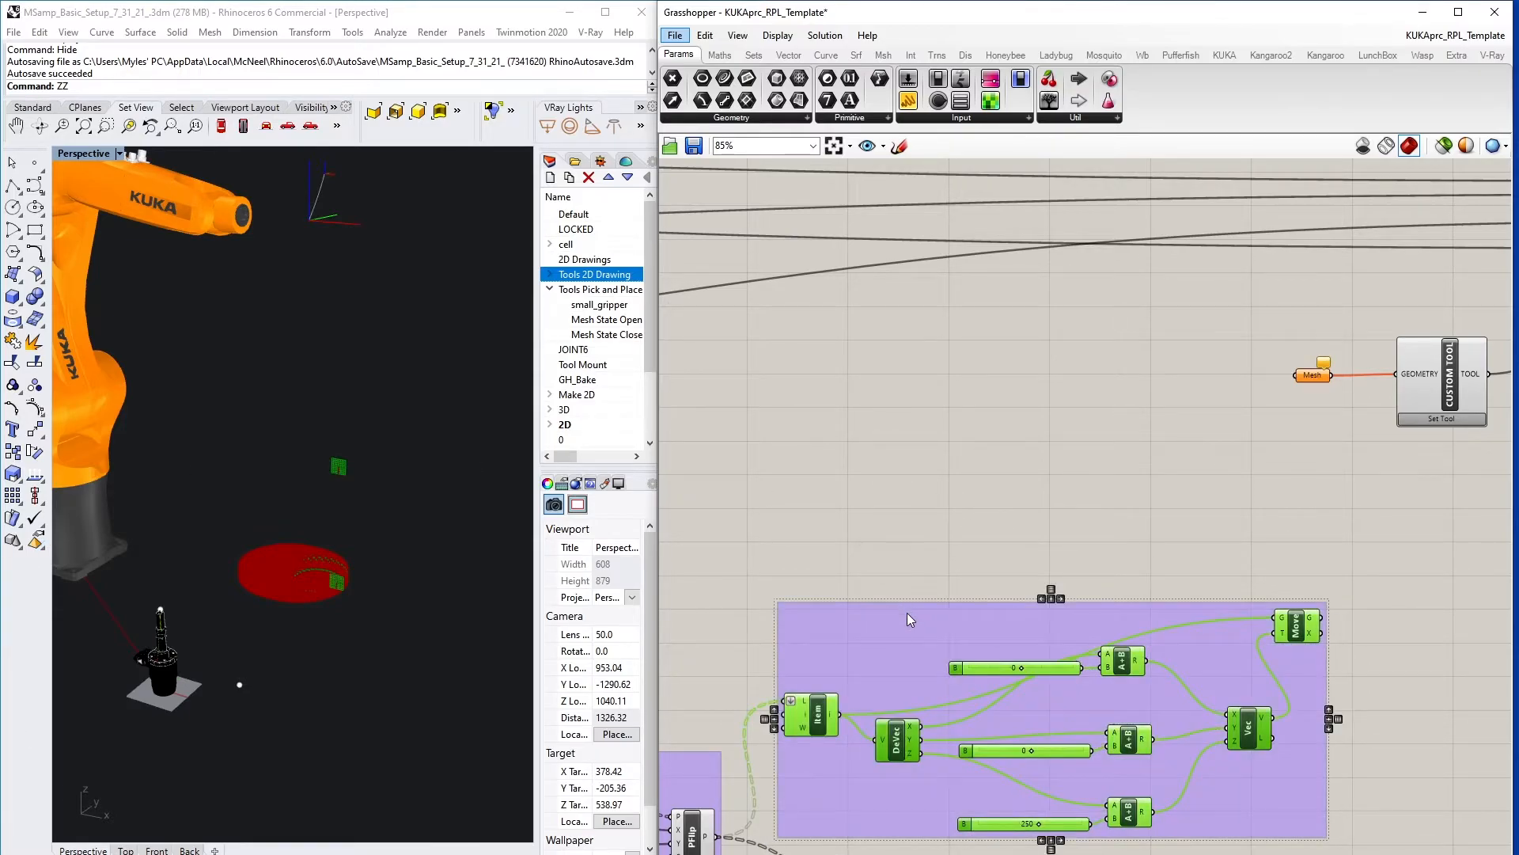
{"action": "right_click", "coordinate": [898, 620]}
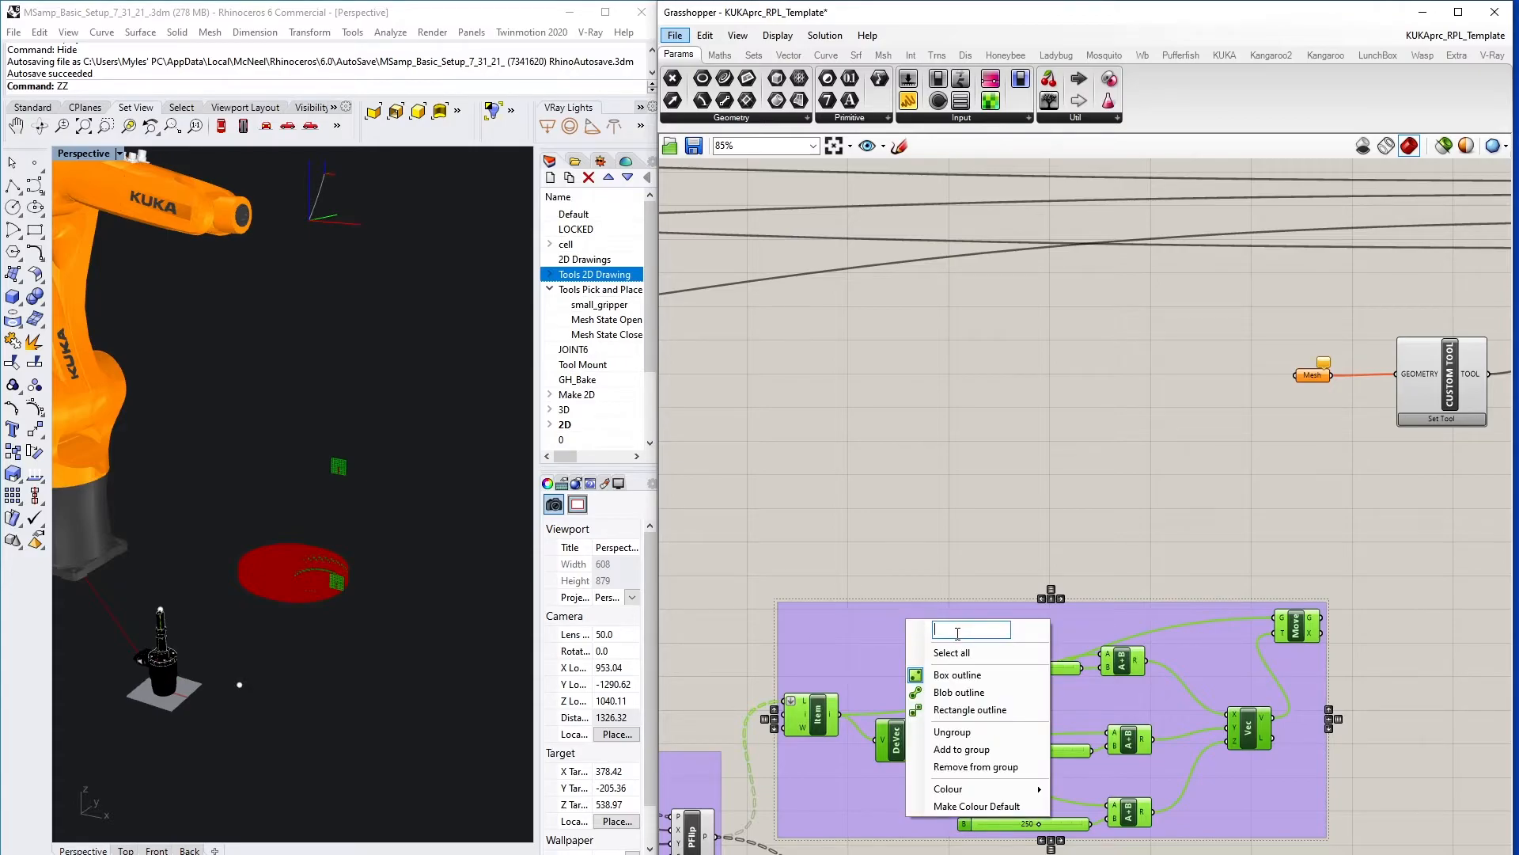
{"action": "type", "text": "POINT TO POINT"}
{"action": "key", "text": "Return"}
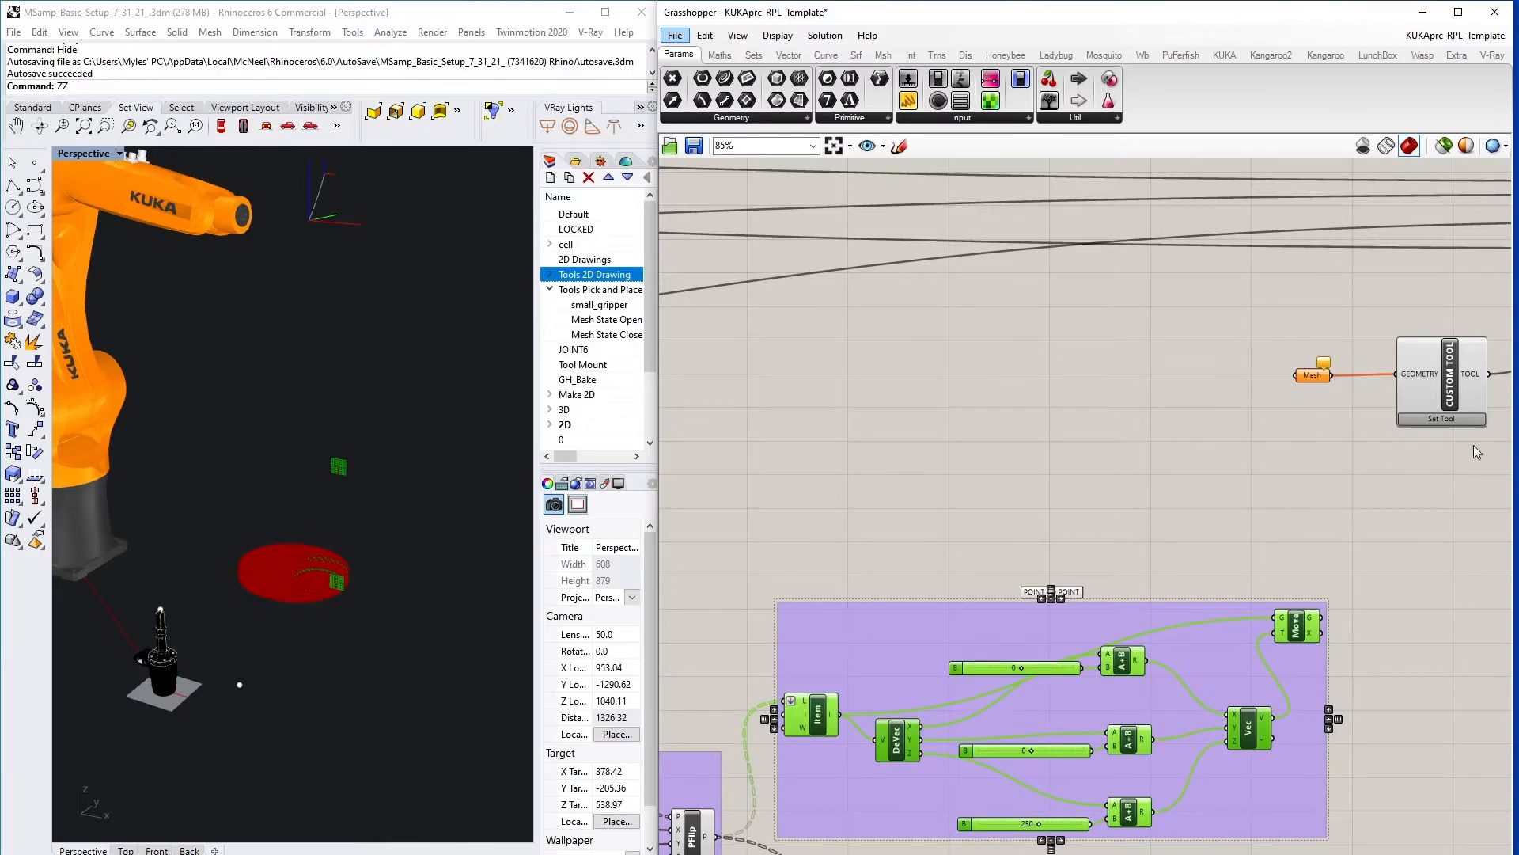
- Extend the new group's name to "POINT TO POINT MOVEMENT"
{"action": "left_click", "coordinate": [1109, 633]}
{"action": "right_click", "coordinate": [1110, 633]}
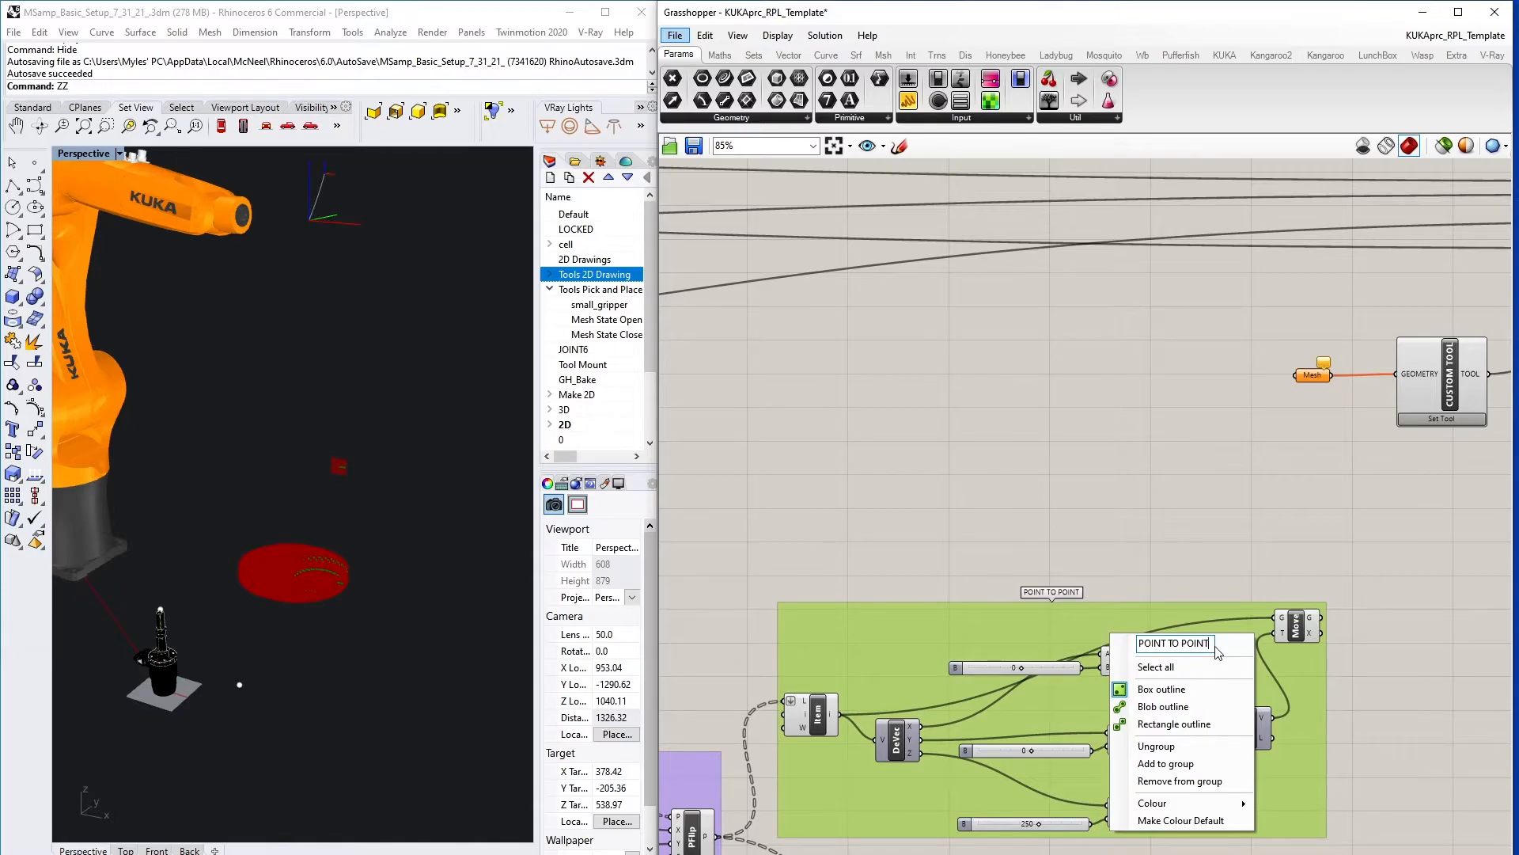
{"action": "type", "text": "MOVEMENT"}
{"action": "key", "text": "Return"}
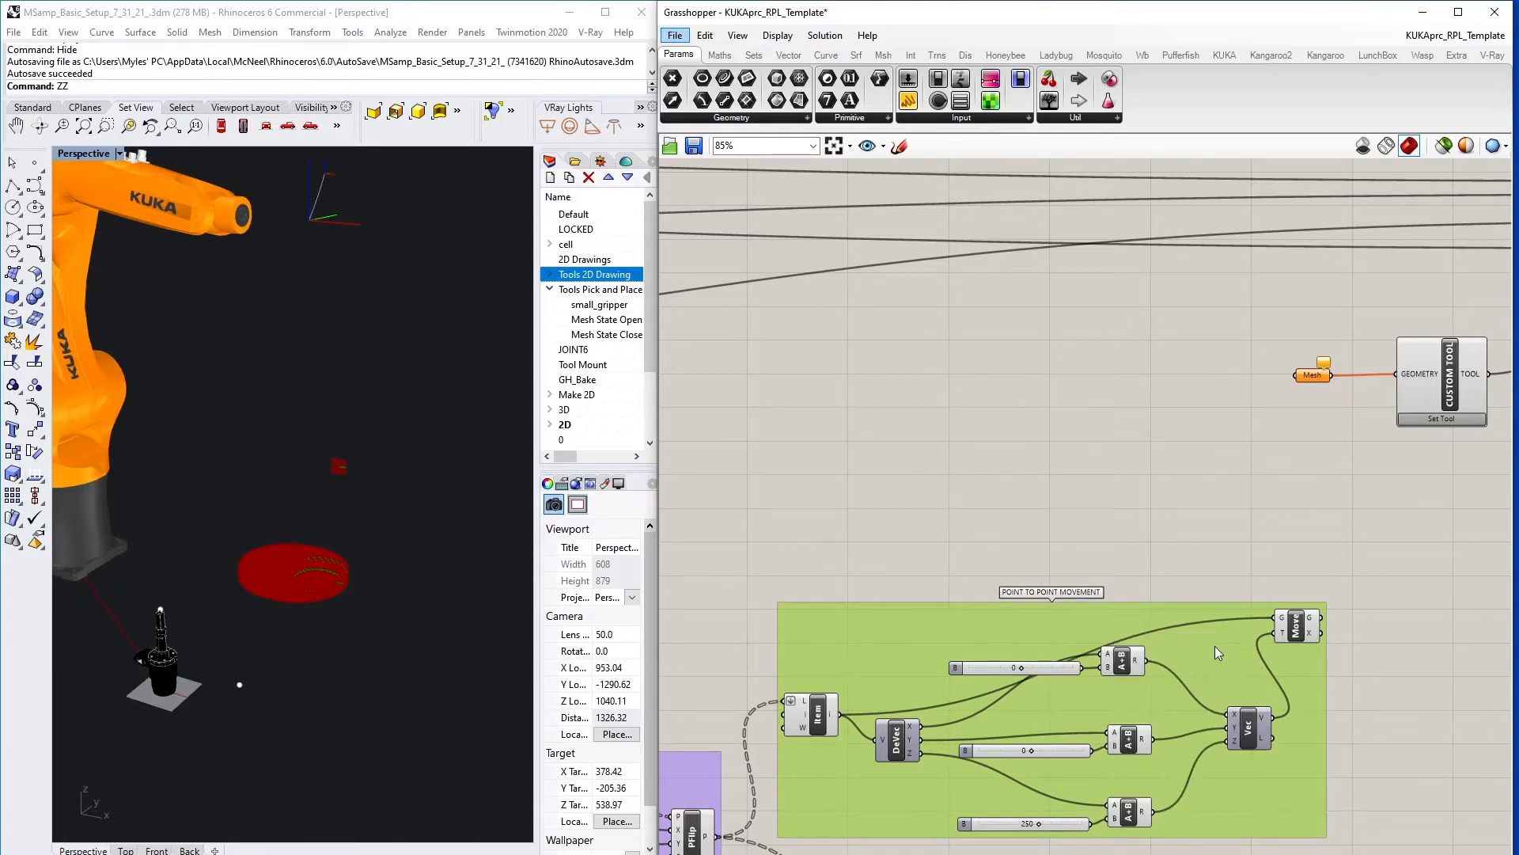
- Add a KUKA|prc PTP Movement component beside the point-to-point group and connect Move's geometry output to its PLN input
{"action": "scroll", "coordinate": [1180, 672], "scroll_direction": "down", "scroll_amount": 4}
{"action": "right_click_drag", "start_coordinate": [1132, 587], "coordinate": [1075, 570]}
{"action": "double_click", "coordinate": [1249, 644]}
{"action": "type", "text": "p"}
{"action": "key", "text": "BackSpace"}
{"action": "type", "text": "PT"}
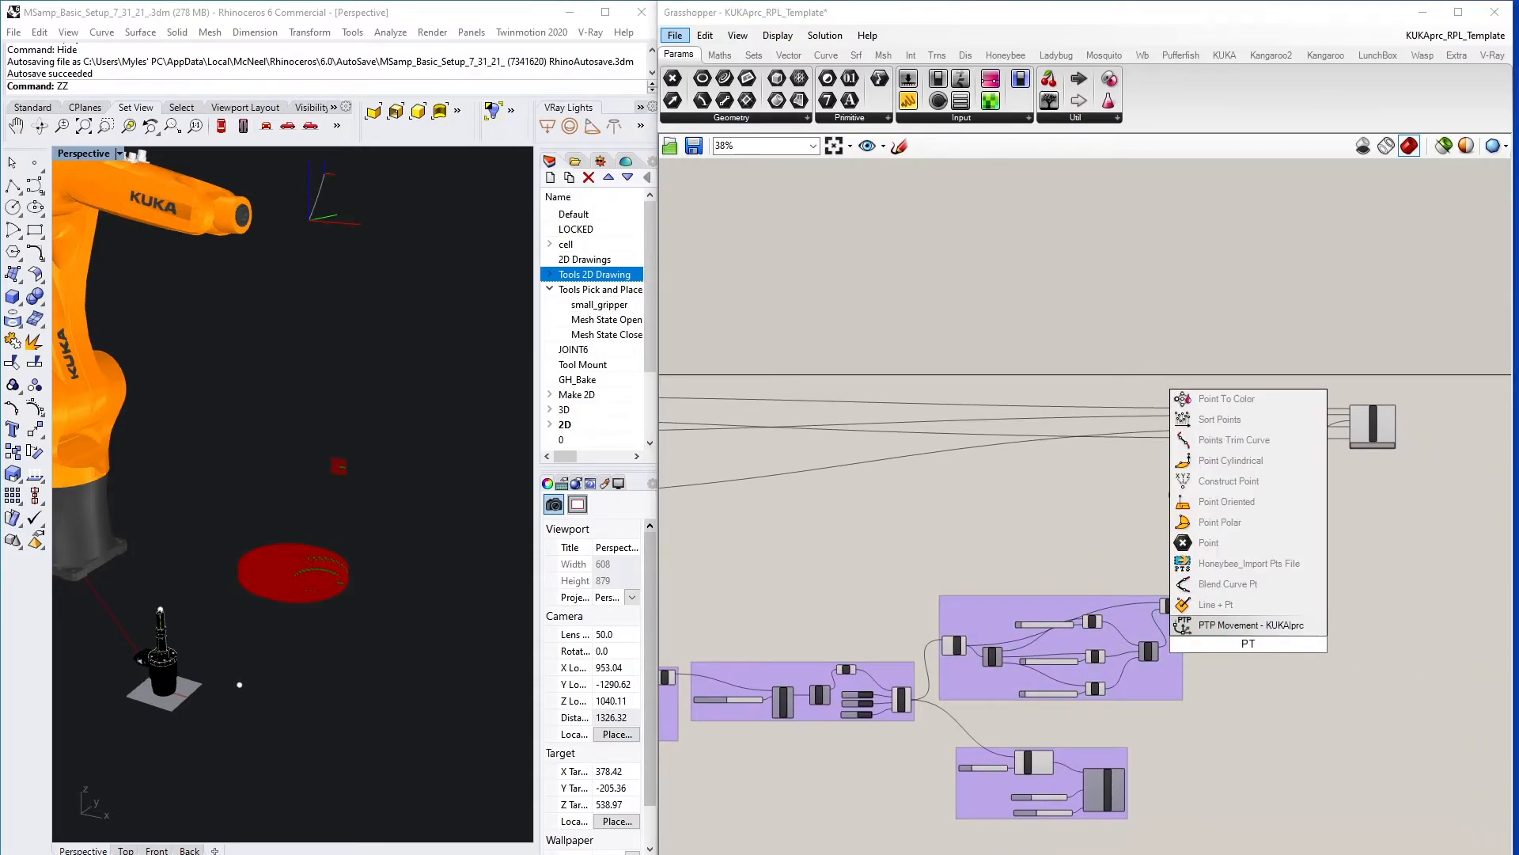
{"action": "key", "text": "Return"}
{"action": "scroll", "coordinate": [1257, 647], "scroll_direction": "up", "scroll_amount": 5}
{"action": "left_click_drag", "start_coordinate": [1265, 601], "coordinate": [1337, 576]}
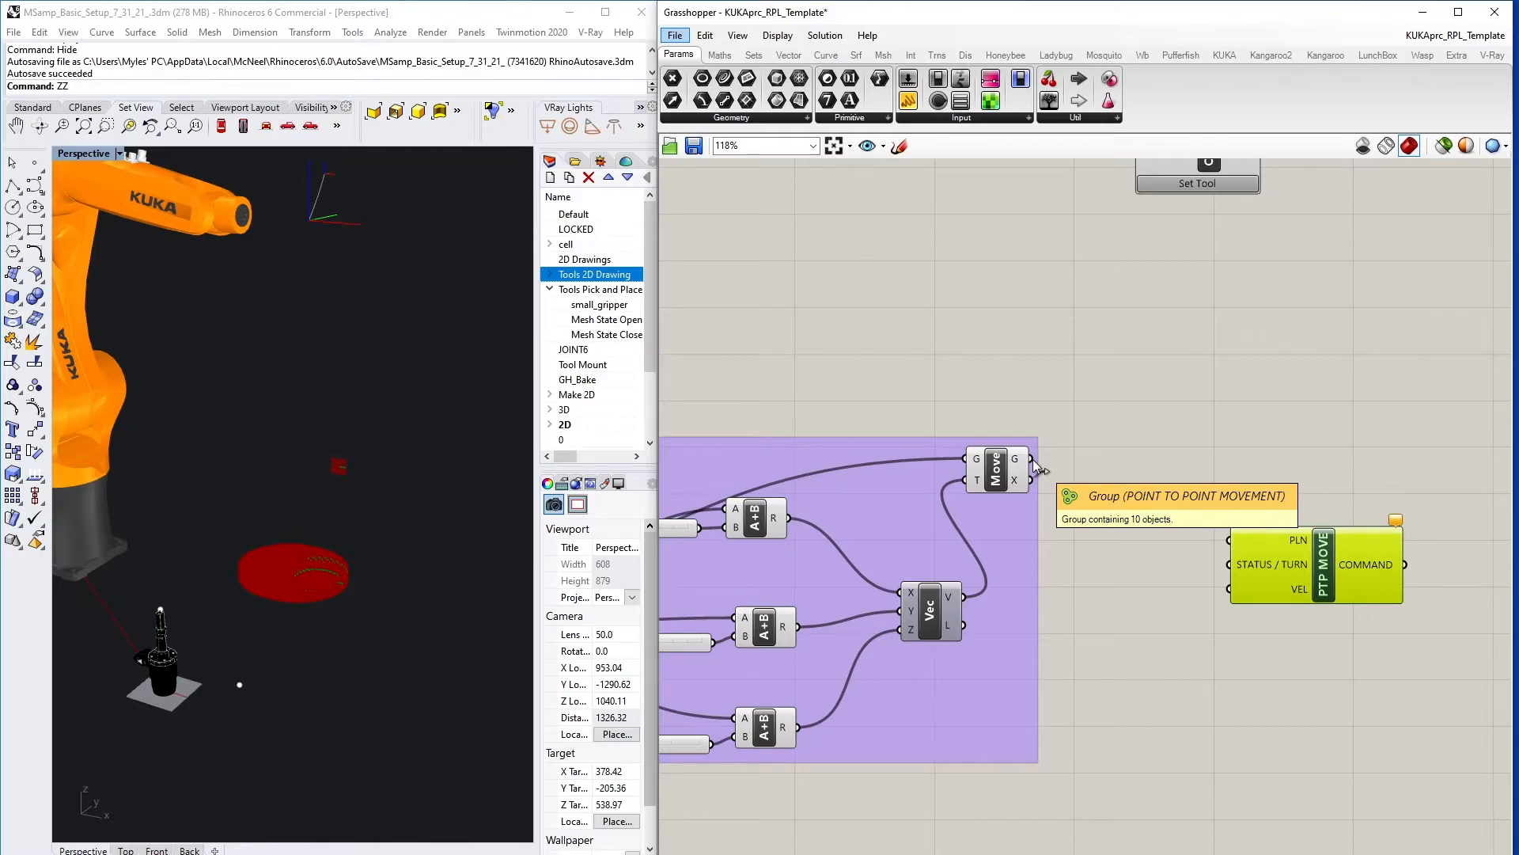
{"action": "left_click_drag", "start_coordinate": [1033, 459], "coordinate": [1247, 545]}
{"action": "left_click", "coordinate": [1193, 601]}
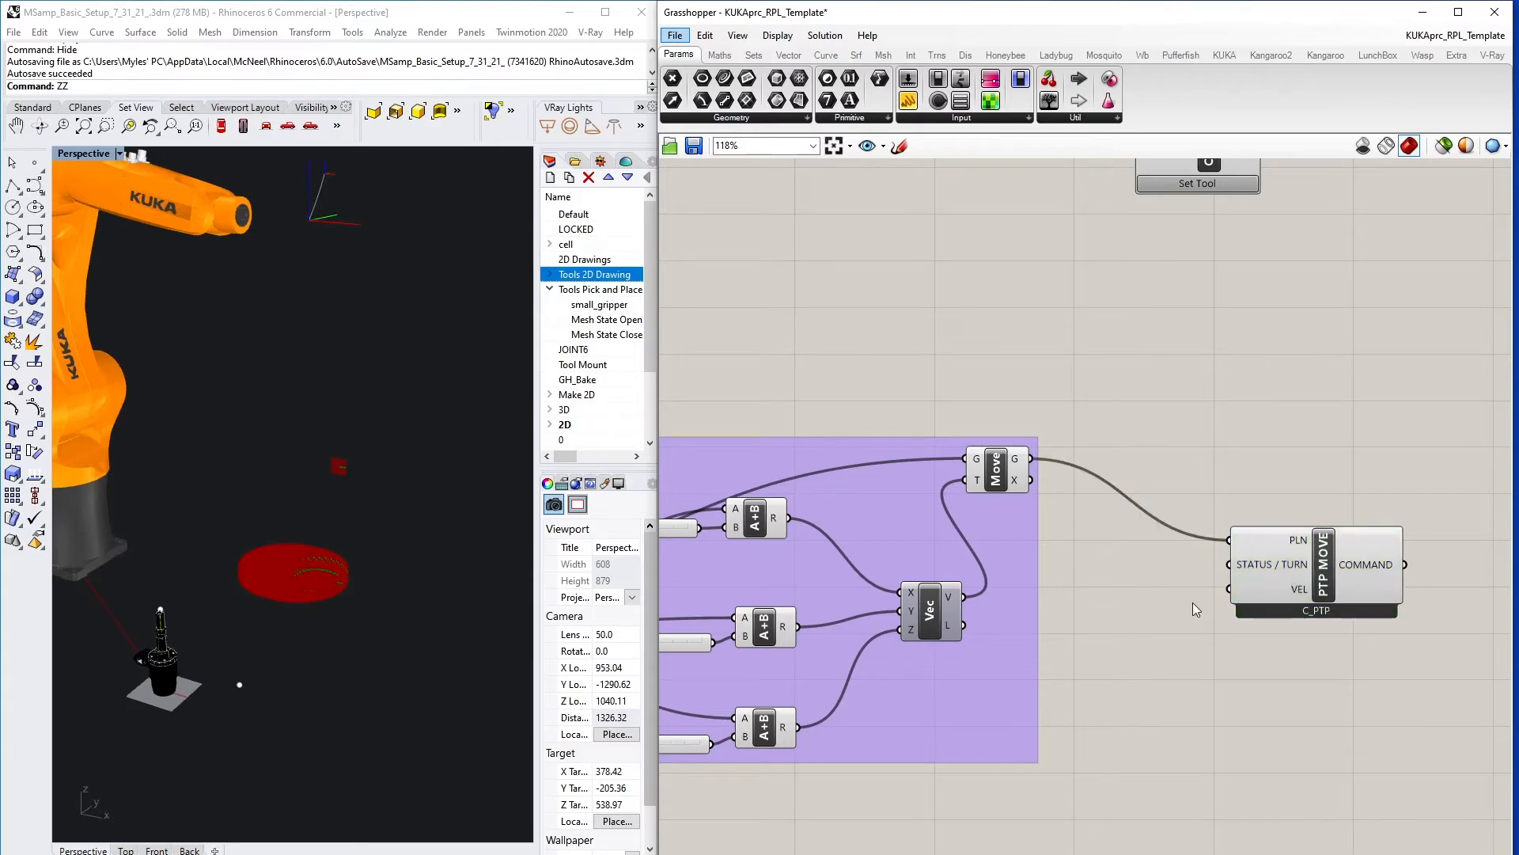
- Add a number slider with value 5, connect it to PTP Movement's VEL input, and align the two components
{"action": "scroll", "coordinate": [1137, 607], "scroll_direction": "down", "scroll_amount": 3}
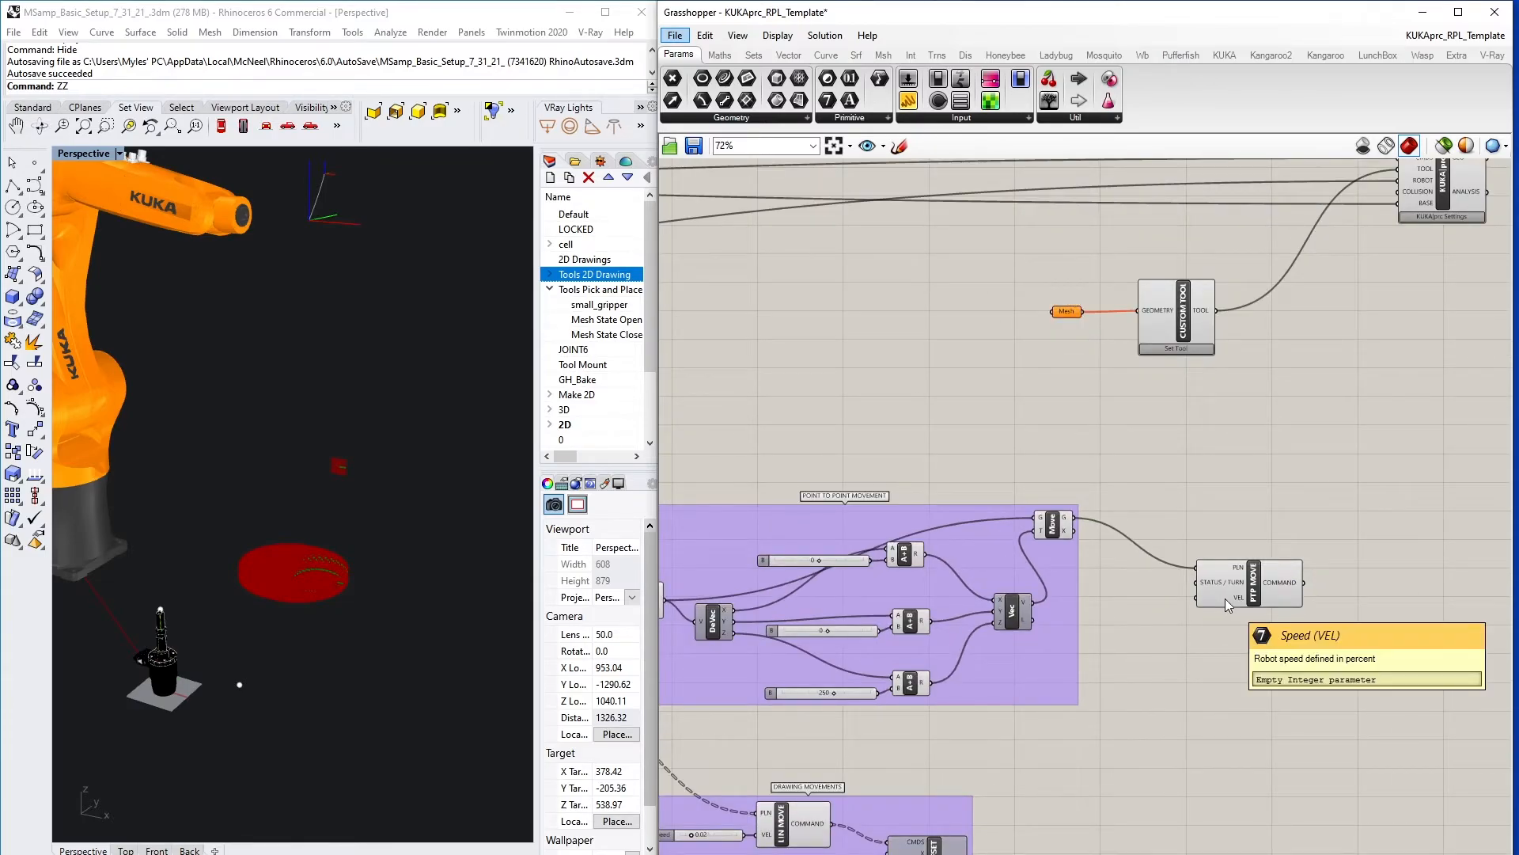
{"action": "double_click", "coordinate": [1154, 613]}
{"action": "type", "text": "9"}
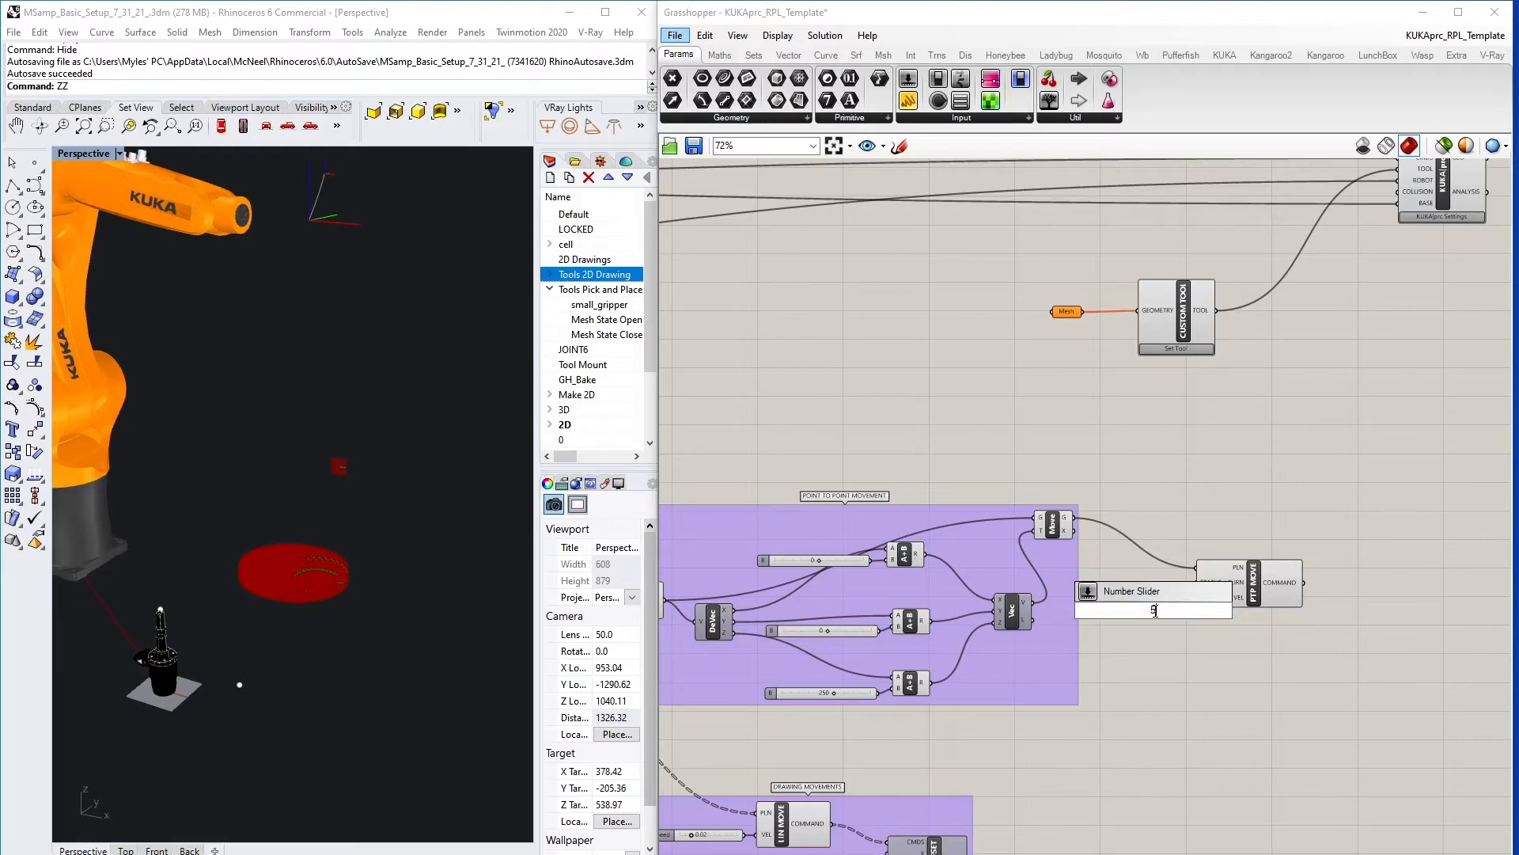
{"action": "key", "text": "Return"}
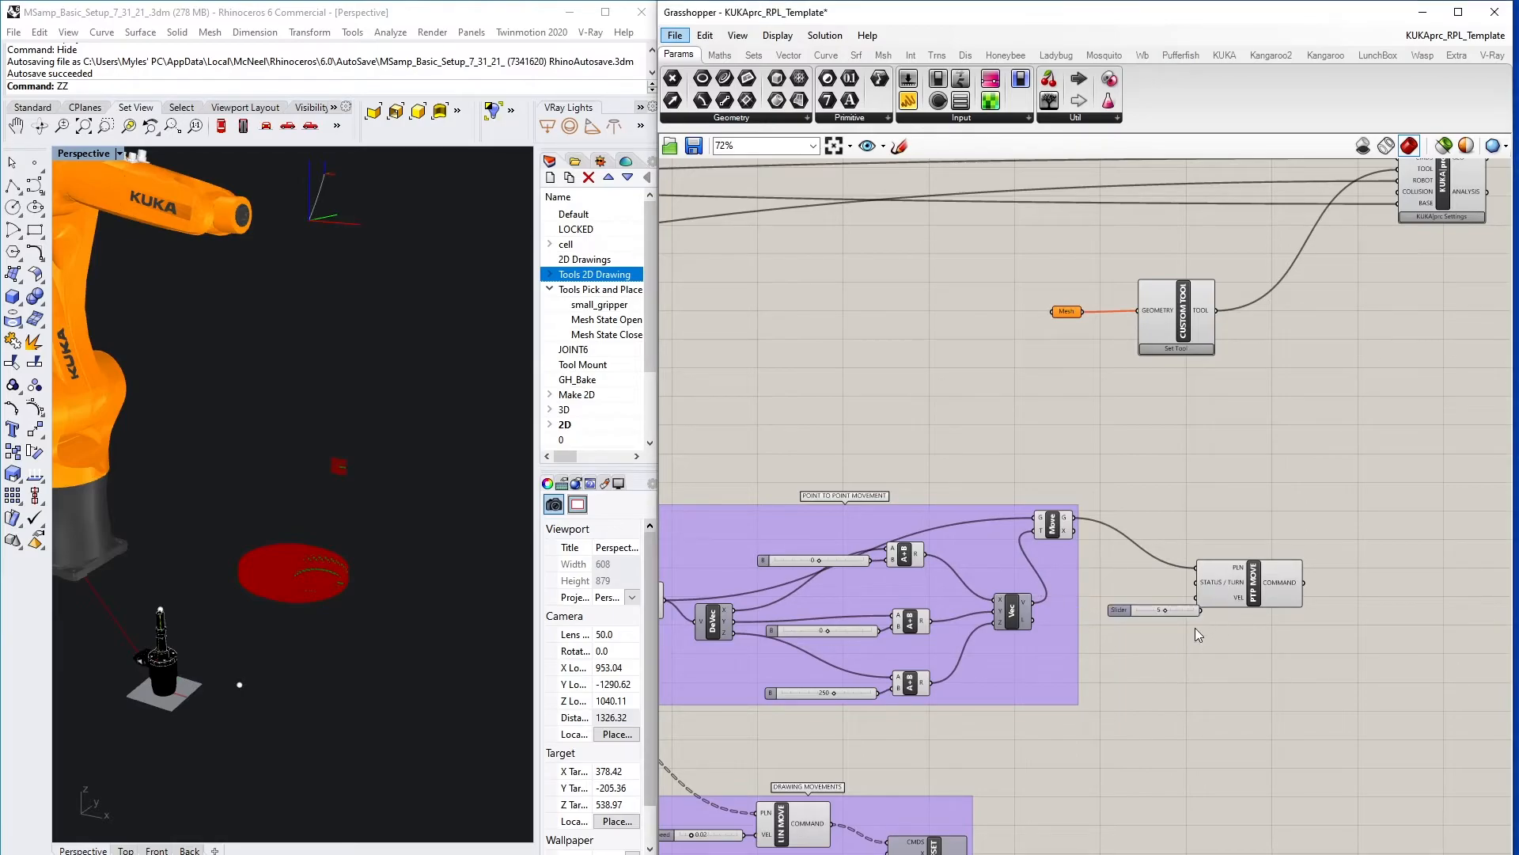
{"action": "left_click_drag", "start_coordinate": [1135, 609], "coordinate": [1197, 598]}
{"action": "key", "text": "ctrl+z"}
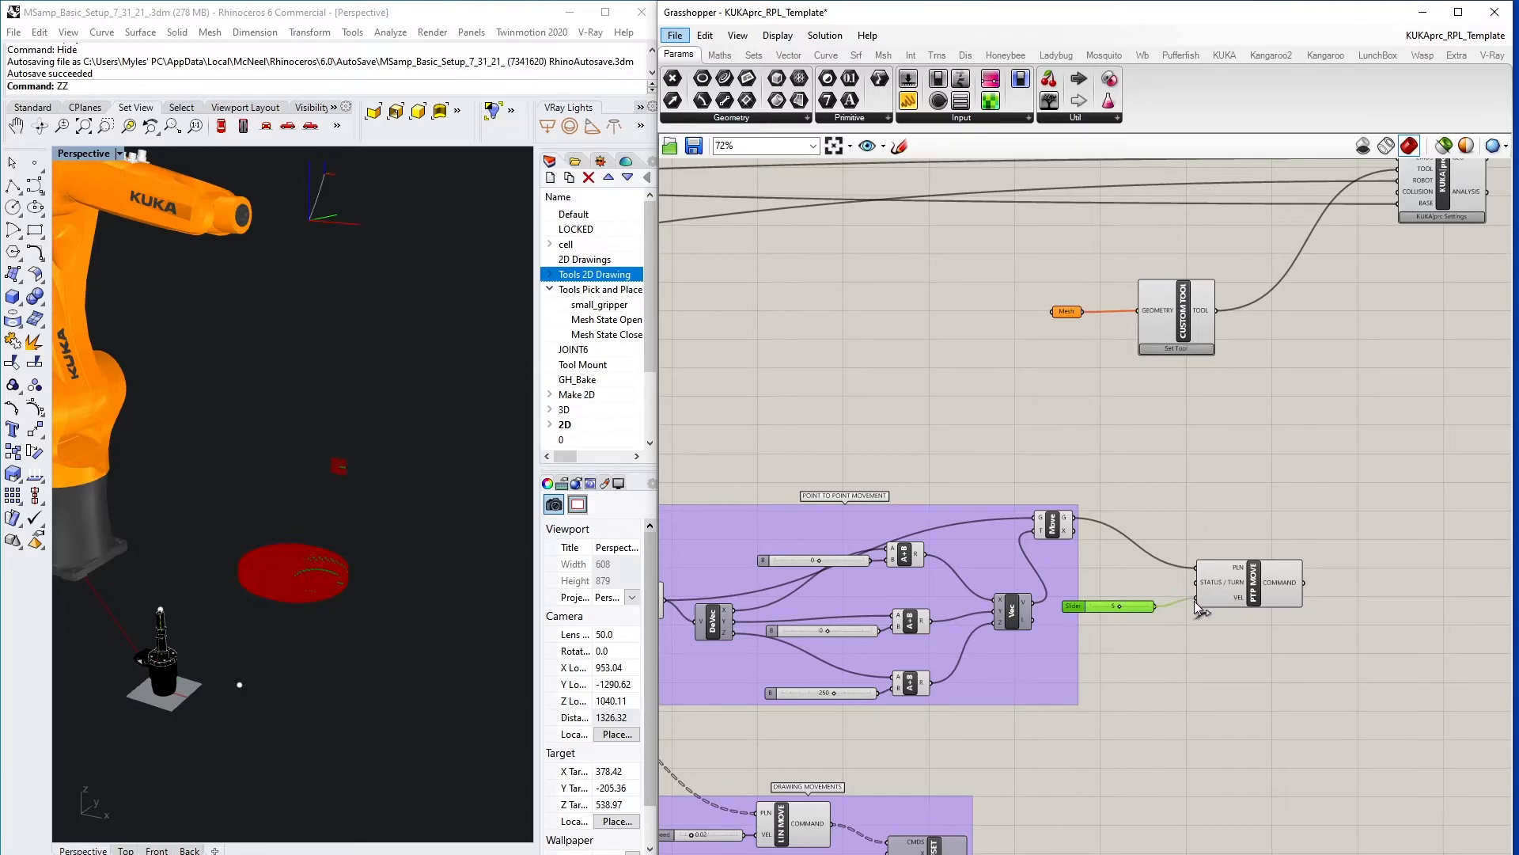
{"action": "left_click_drag", "start_coordinate": [1098, 607], "coordinate": [1129, 598]}
{"action": "left_click_drag", "start_coordinate": [1245, 576], "coordinate": [1247, 554]}
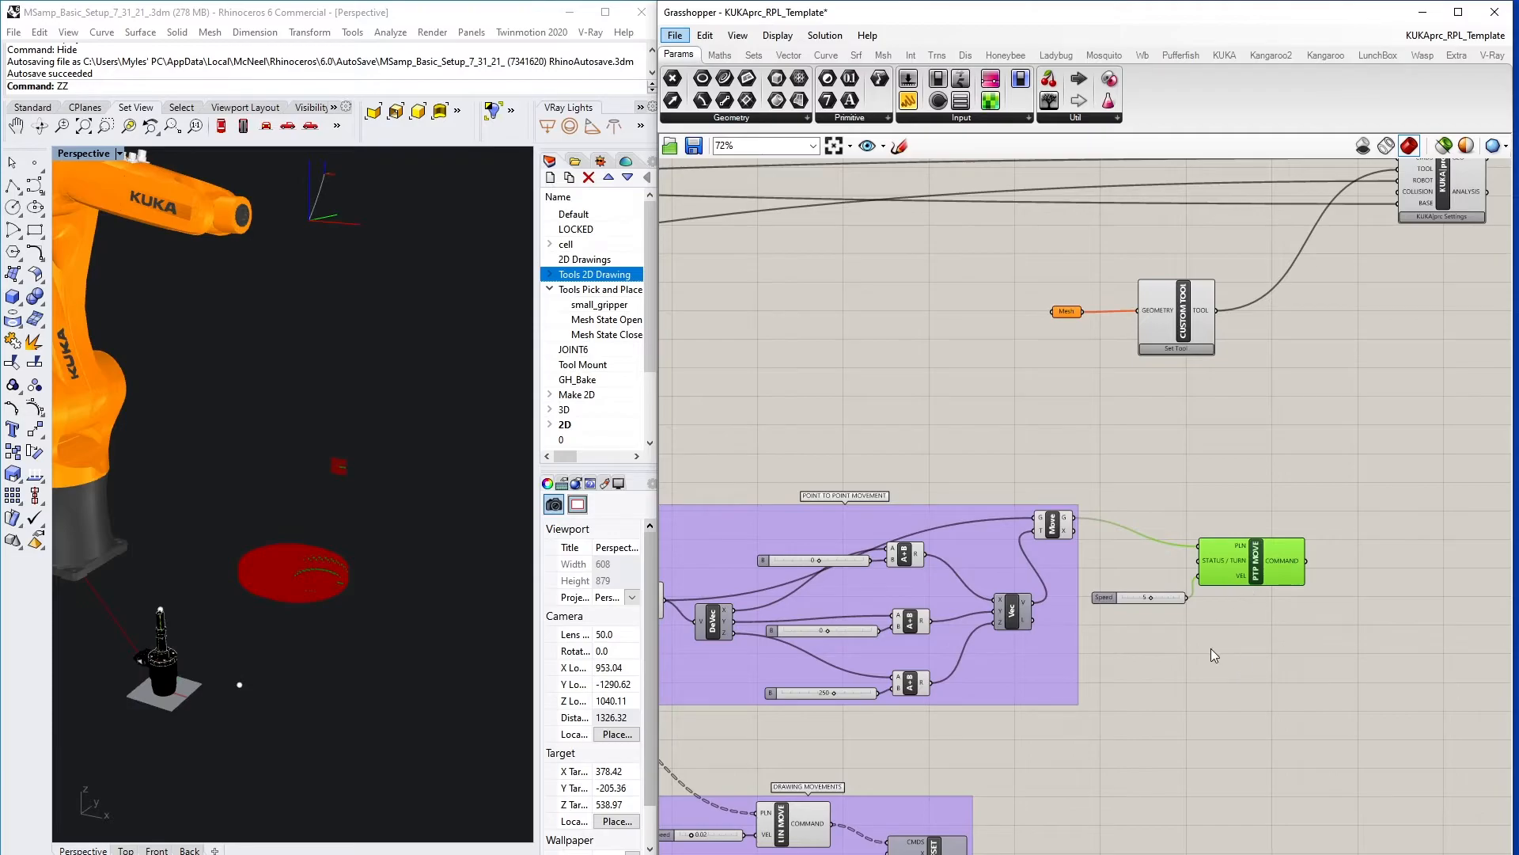
- Place the KUKA|prc core component next to PTP Movement and connect the PTP COMMAND output to its CMDS input
{"action": "left_click", "coordinate": [241, 318]}
{"action": "scroll", "coordinate": [1202, 741], "scroll_direction": "down", "scroll_amount": 4}
{"action": "right_click_drag", "start_coordinate": [1203, 741], "coordinate": [1107, 635]}
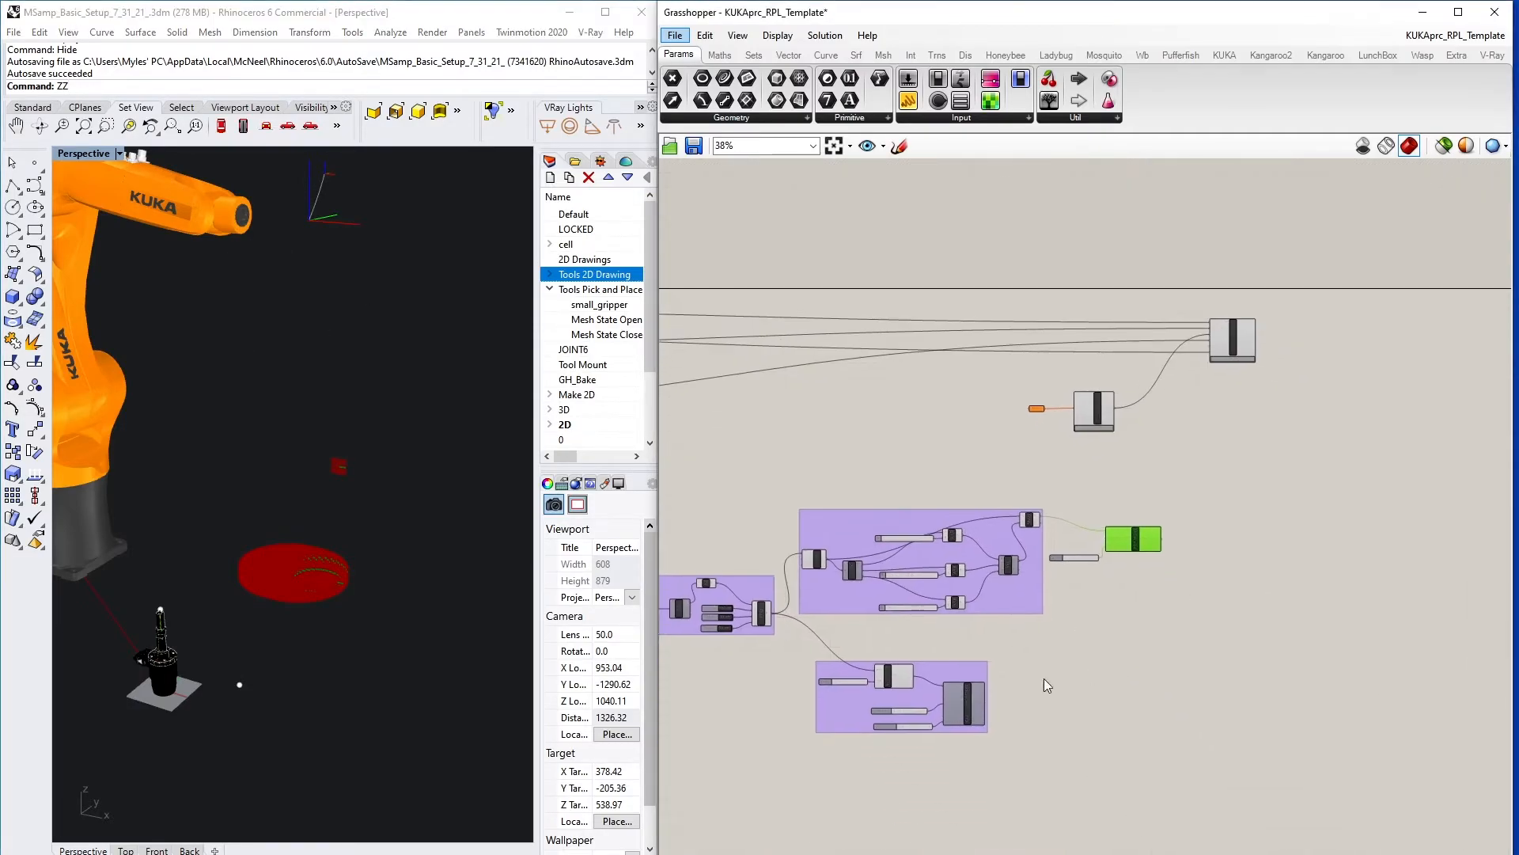
{"action": "scroll", "coordinate": [956, 693], "scroll_direction": "up", "scroll_amount": 2}
{"action": "scroll", "coordinate": [956, 690], "scroll_direction": "up", "scroll_amount": 1}
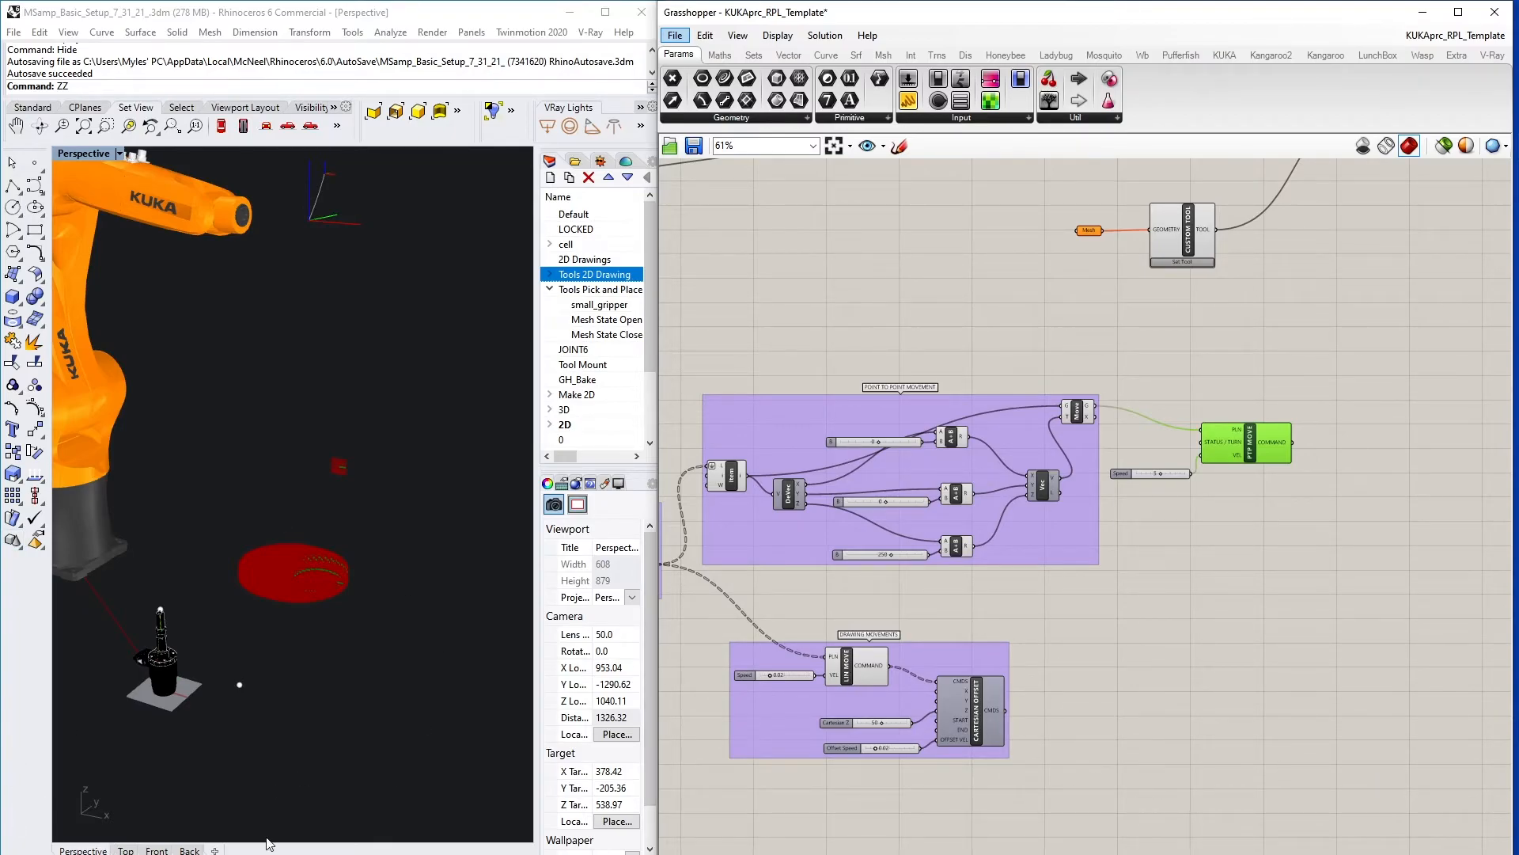
{"action": "scroll", "coordinate": [1013, 461], "scroll_direction": "down", "scroll_amount": 3}
{"action": "right_click_drag", "start_coordinate": [1266, 294], "coordinate": [1146, 325]}
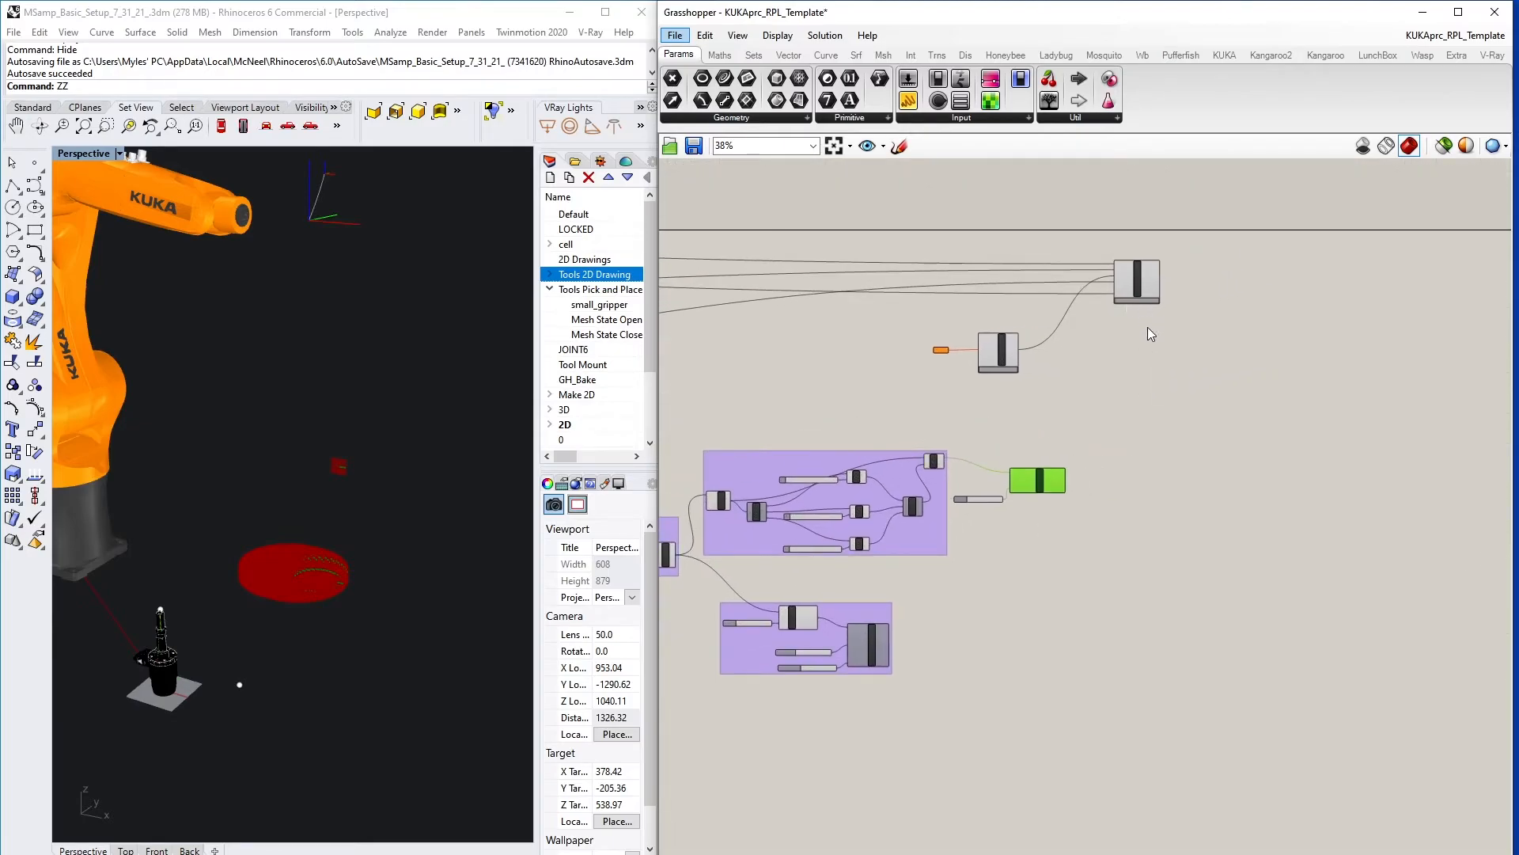
{"action": "left_click_drag", "start_coordinate": [1134, 285], "coordinate": [1165, 413]}
{"action": "scroll", "coordinate": [1092, 491], "scroll_direction": "up", "scroll_amount": 5}
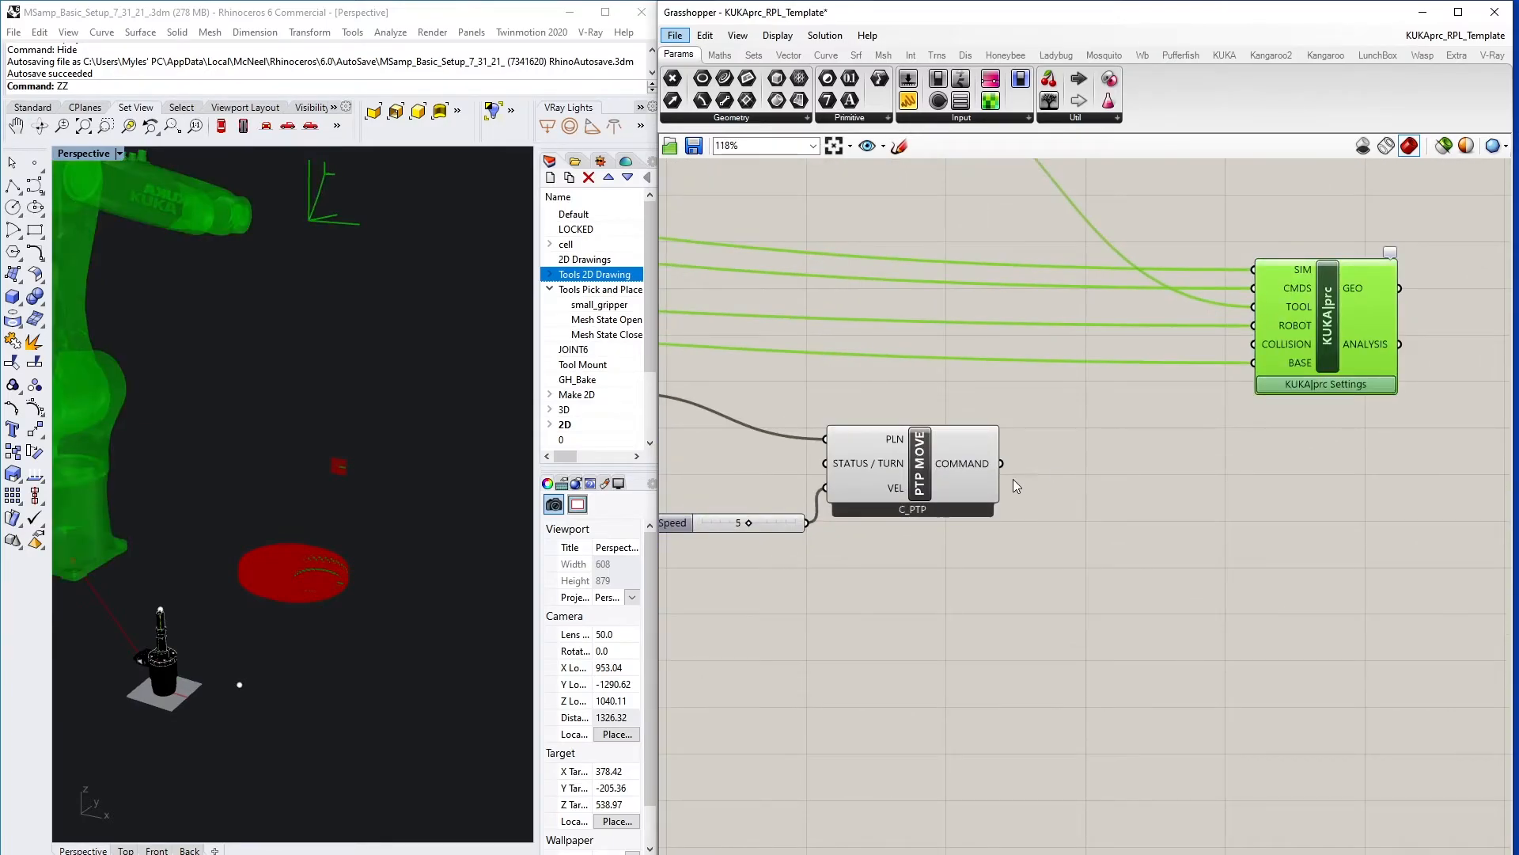
{"action": "left_click_drag", "start_coordinate": [1001, 464], "coordinate": [1261, 288]}
{"action": "scroll", "coordinate": [1179, 371], "scroll_direction": "down", "scroll_amount": 3}
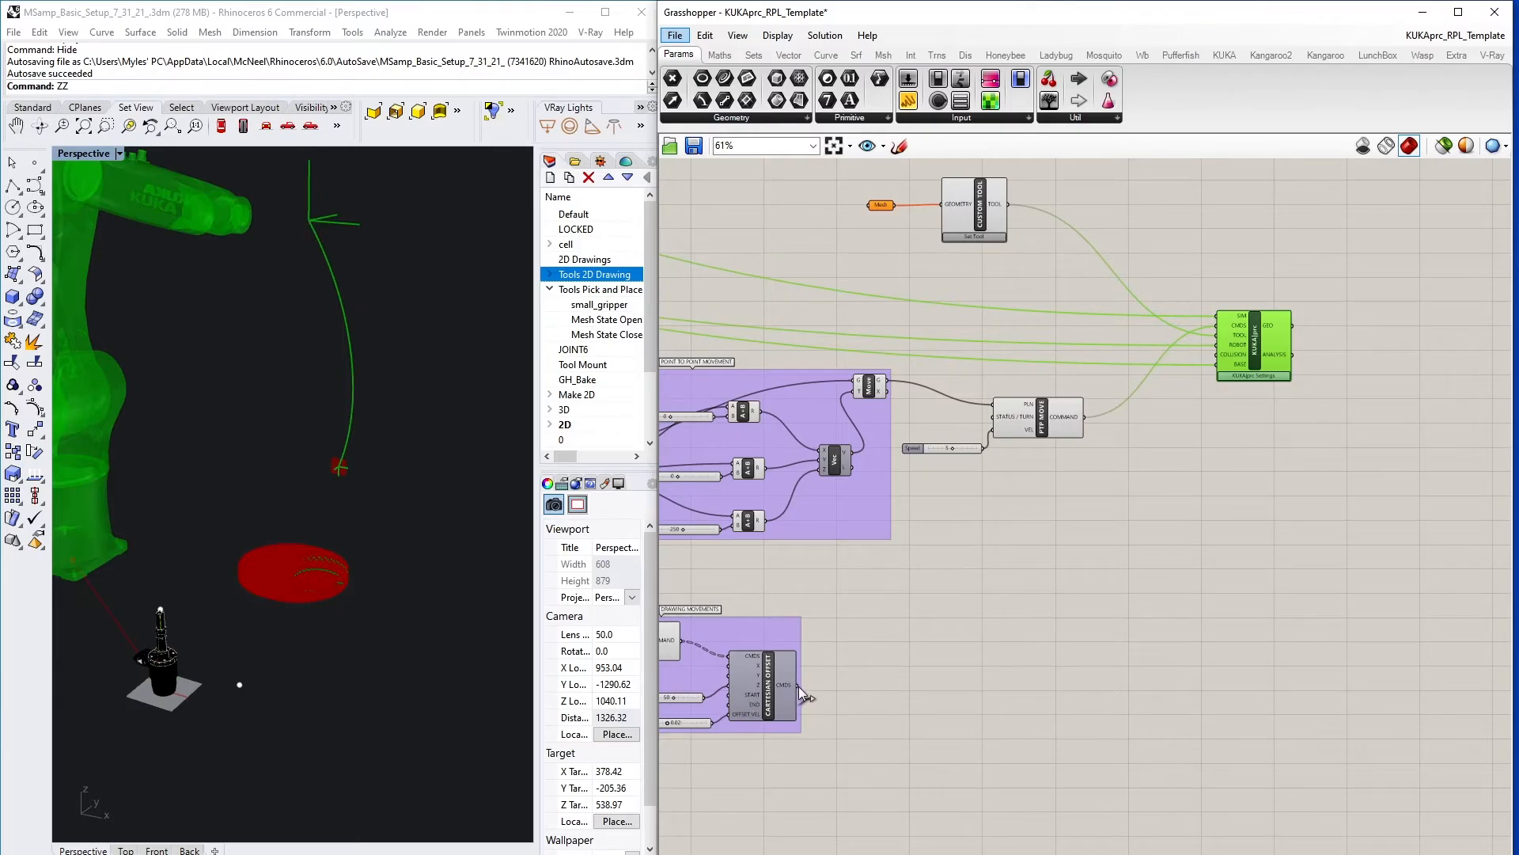
- Connect the Cartesian Offset component's CMDS output to the KUKA|prc core's CMDS input
{"action": "mouse_move", "coordinate": [796, 682]}
{"action": "left_click_drag", "start_coordinate": [795, 682], "coordinate": [1220, 328]}
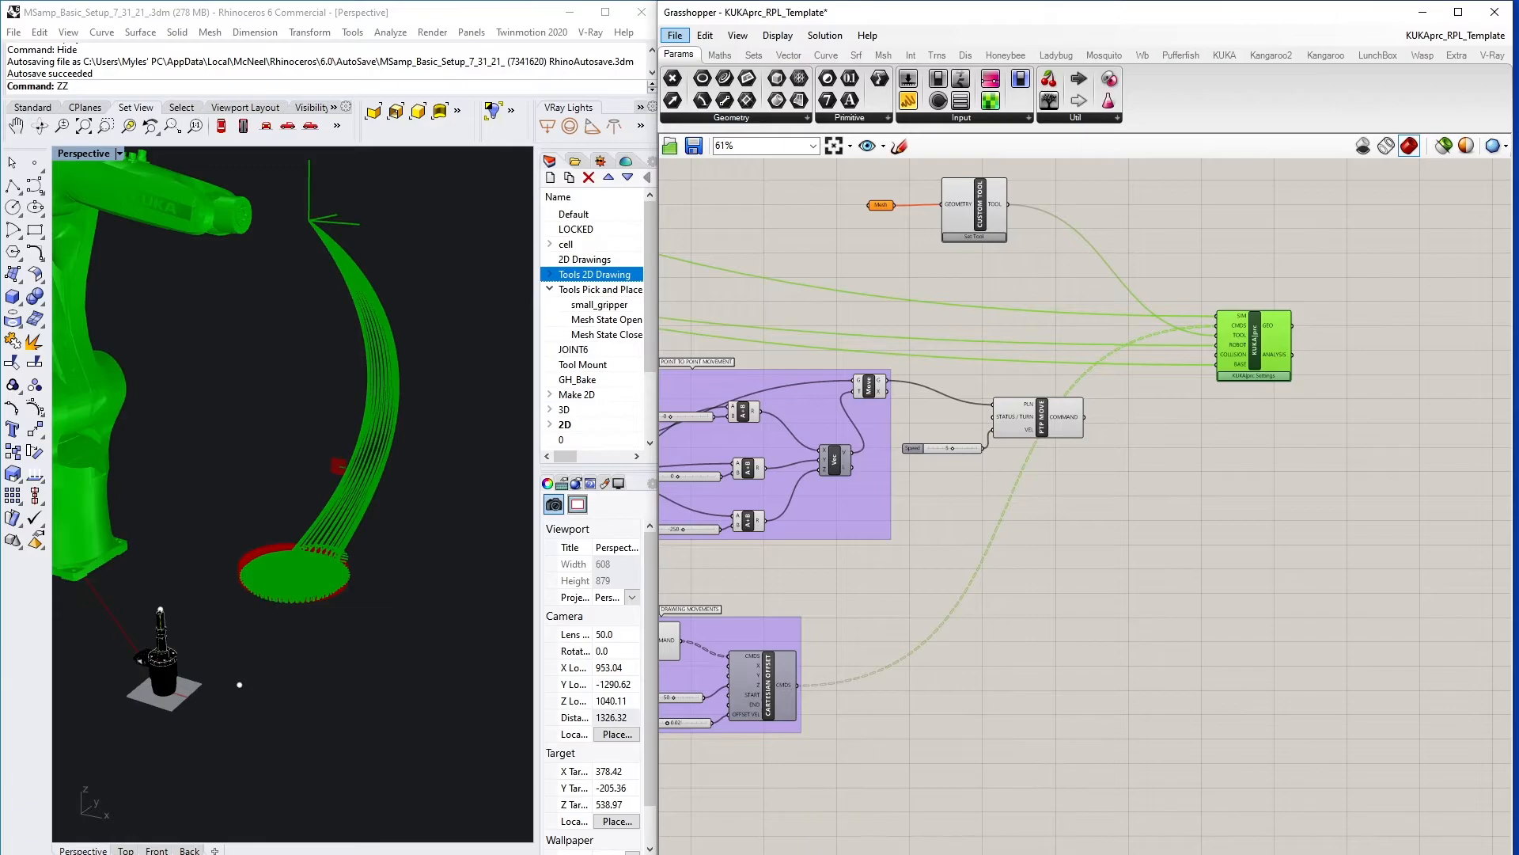
- Try flattening the Cartesian Offset component's CMDS output
{"action": "right_click", "coordinate": [786, 682]}
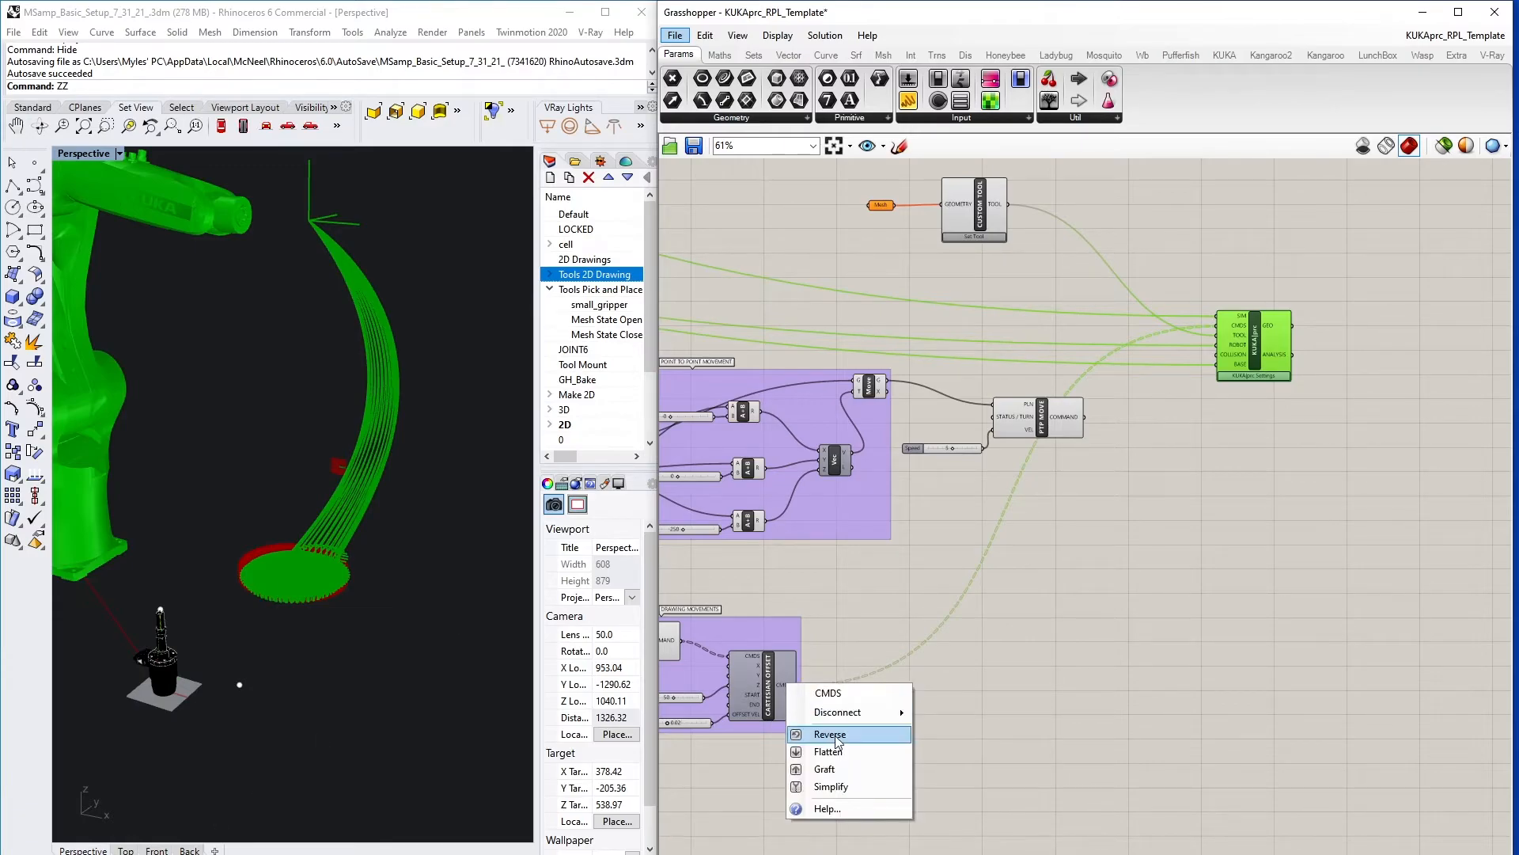
{"action": "left_click", "coordinate": [839, 749]}
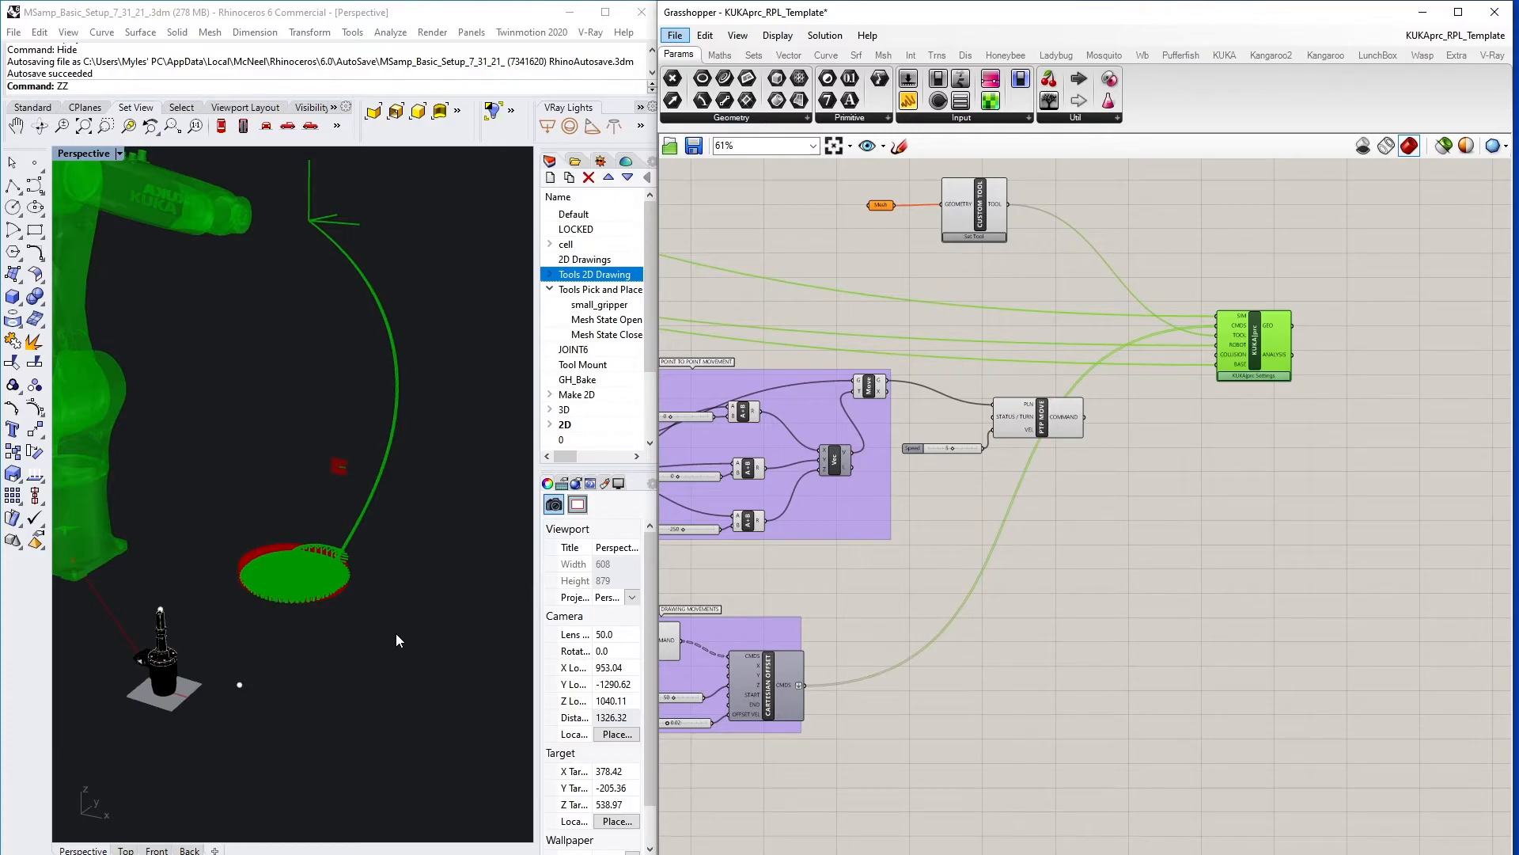
{"action": "left_click", "coordinate": [1223, 614]}
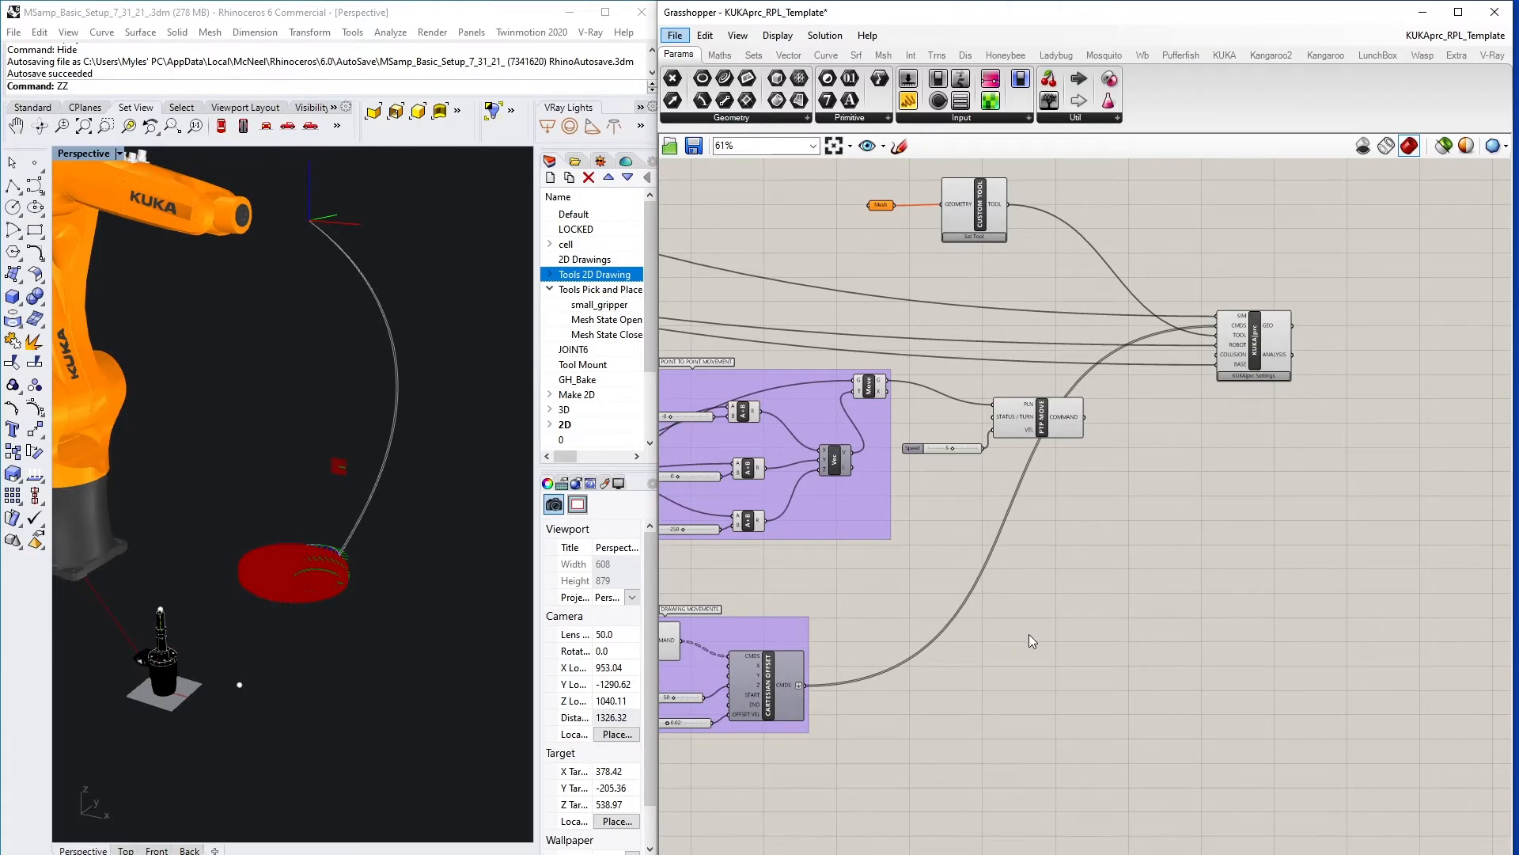
- Flatten the KUKA|prc core's CMDS input and check the toolpath around the robot
{"action": "scroll", "coordinate": [1234, 337], "scroll_direction": "up", "scroll_amount": 2}
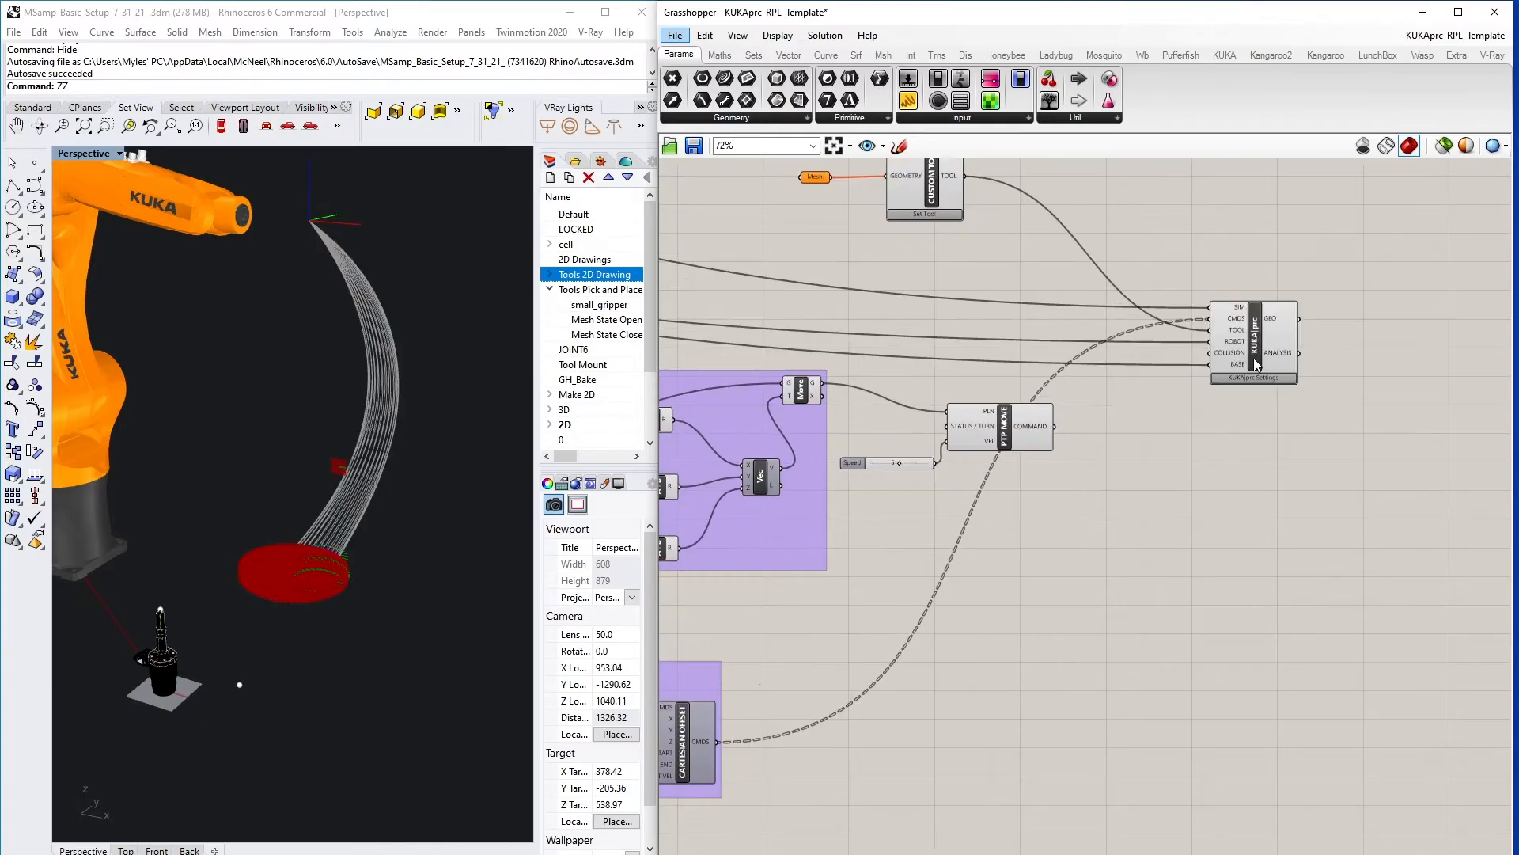
{"action": "right_click", "coordinate": [1221, 321]}
{"action": "left_click", "coordinate": [1274, 421]}
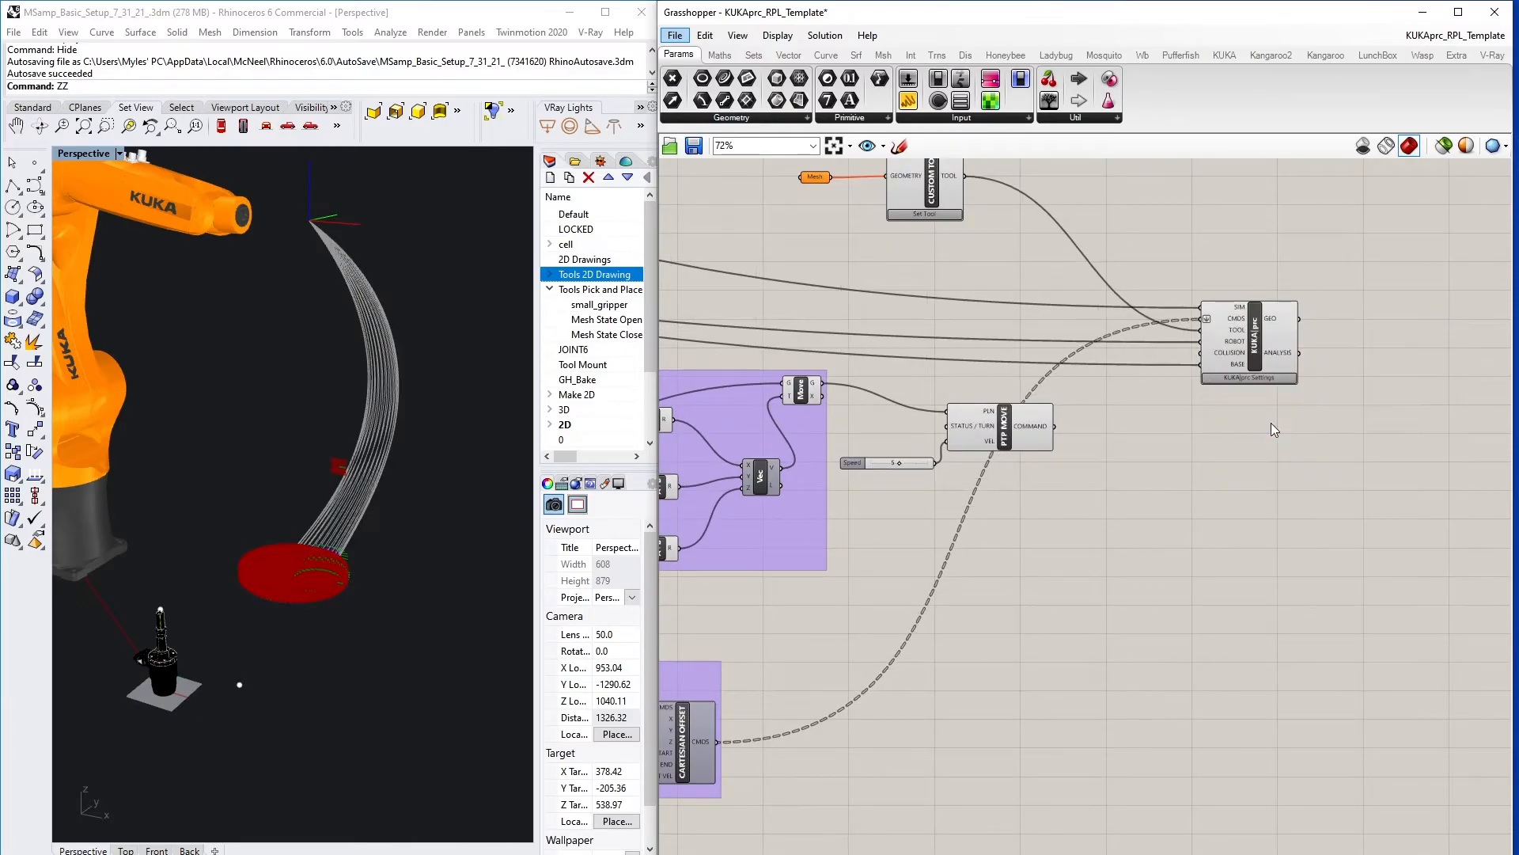
{"action": "left_click", "coordinate": [512, 372]}
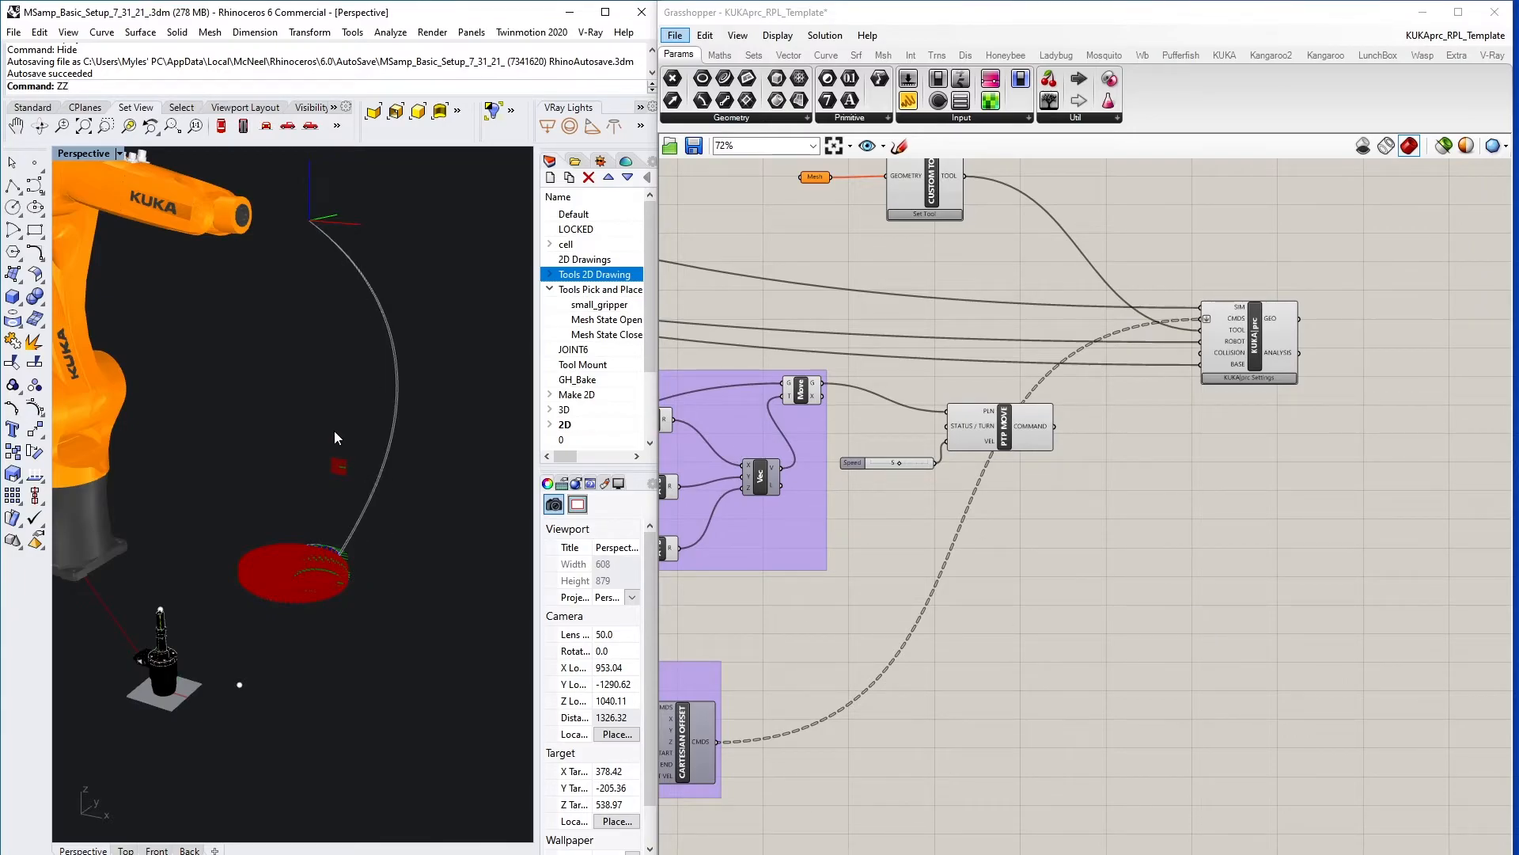
{"action": "right_click_drag", "start_coordinate": [402, 467], "coordinate": [375, 481]}
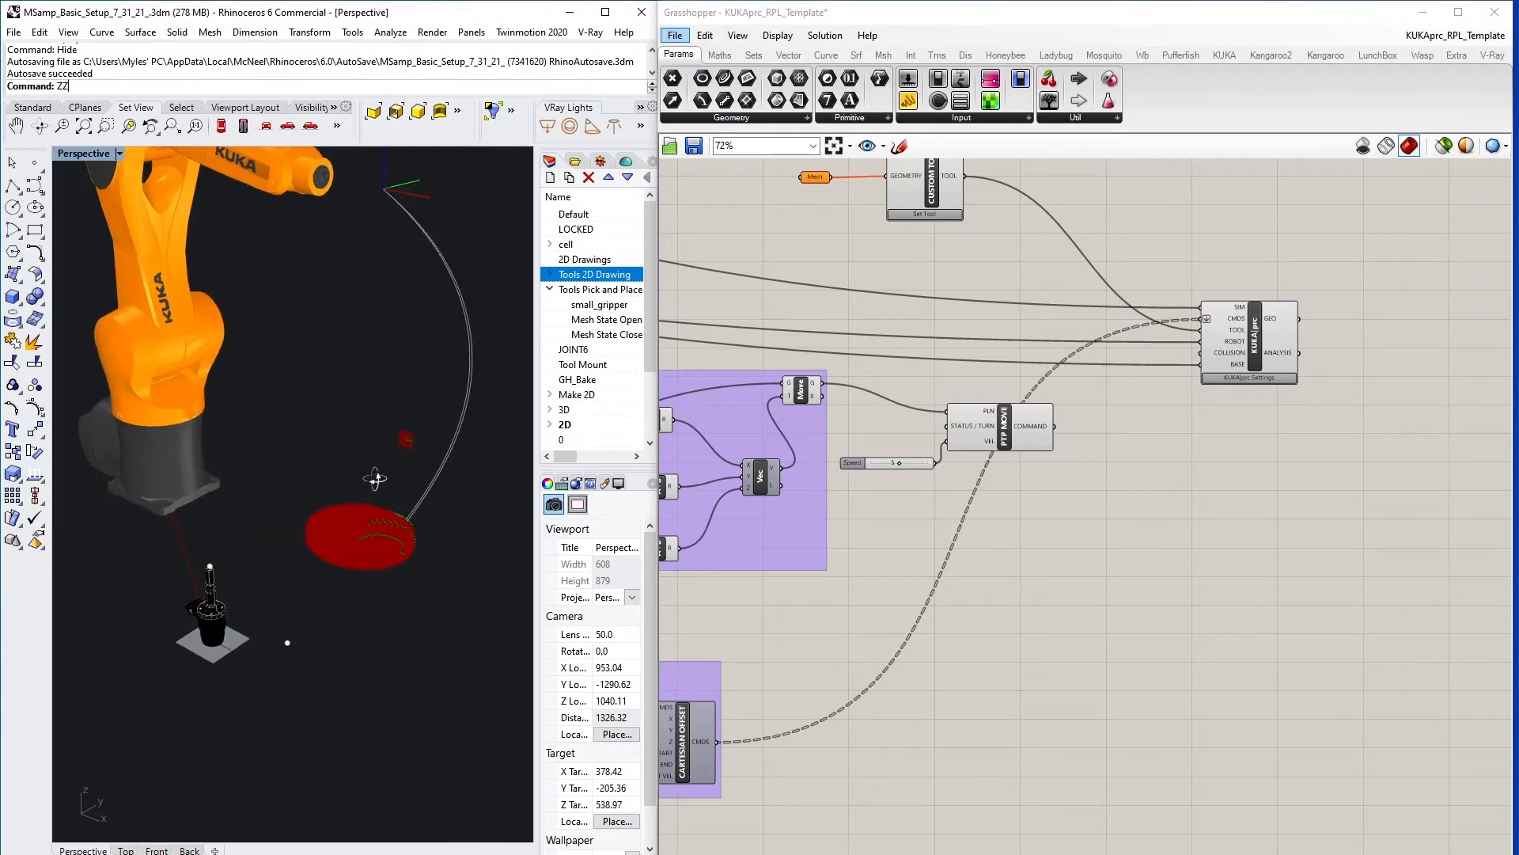
{"action": "right_click_drag", "start_coordinate": [456, 322], "coordinate": [454, 444]}
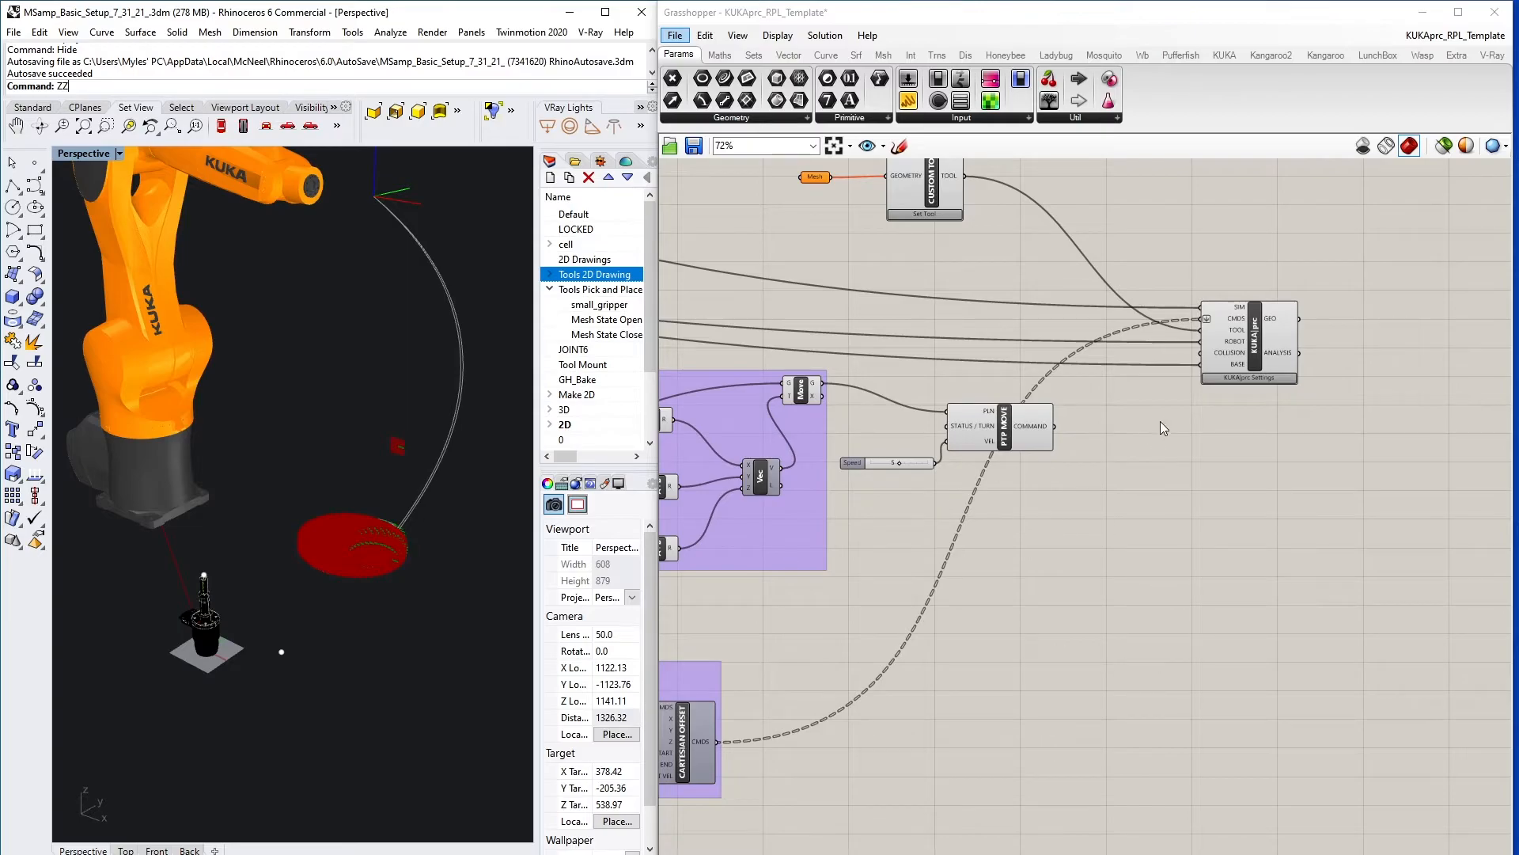
- Review the tool number and offset values in the Custom Tool component's settings
{"action": "scroll", "coordinate": [965, 392], "scroll_direction": "down", "scroll_amount": 6}
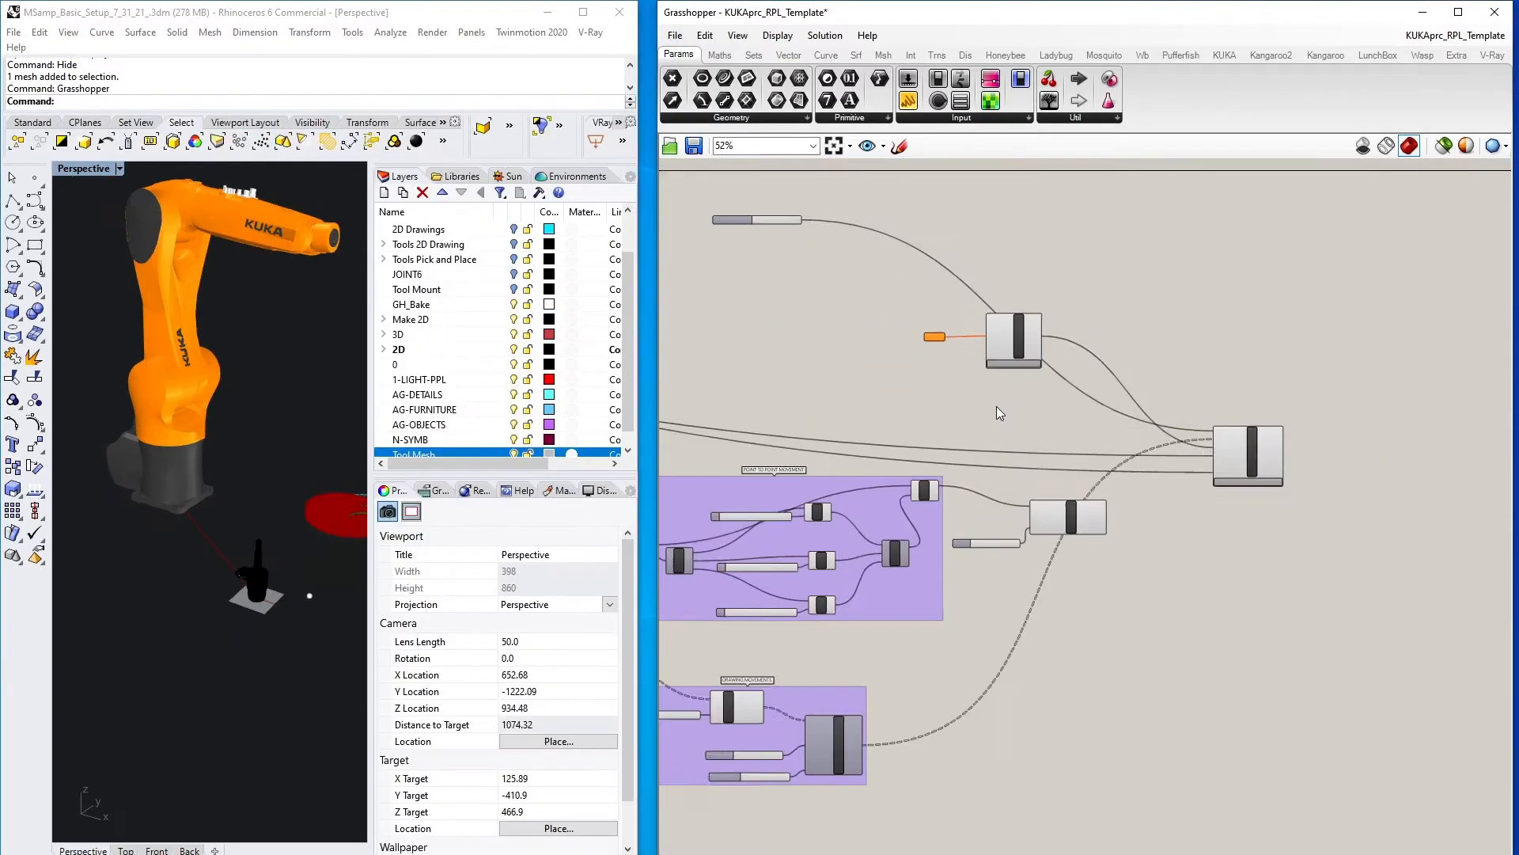
{"action": "scroll", "coordinate": [989, 403], "scroll_direction": "up", "scroll_amount": 3}
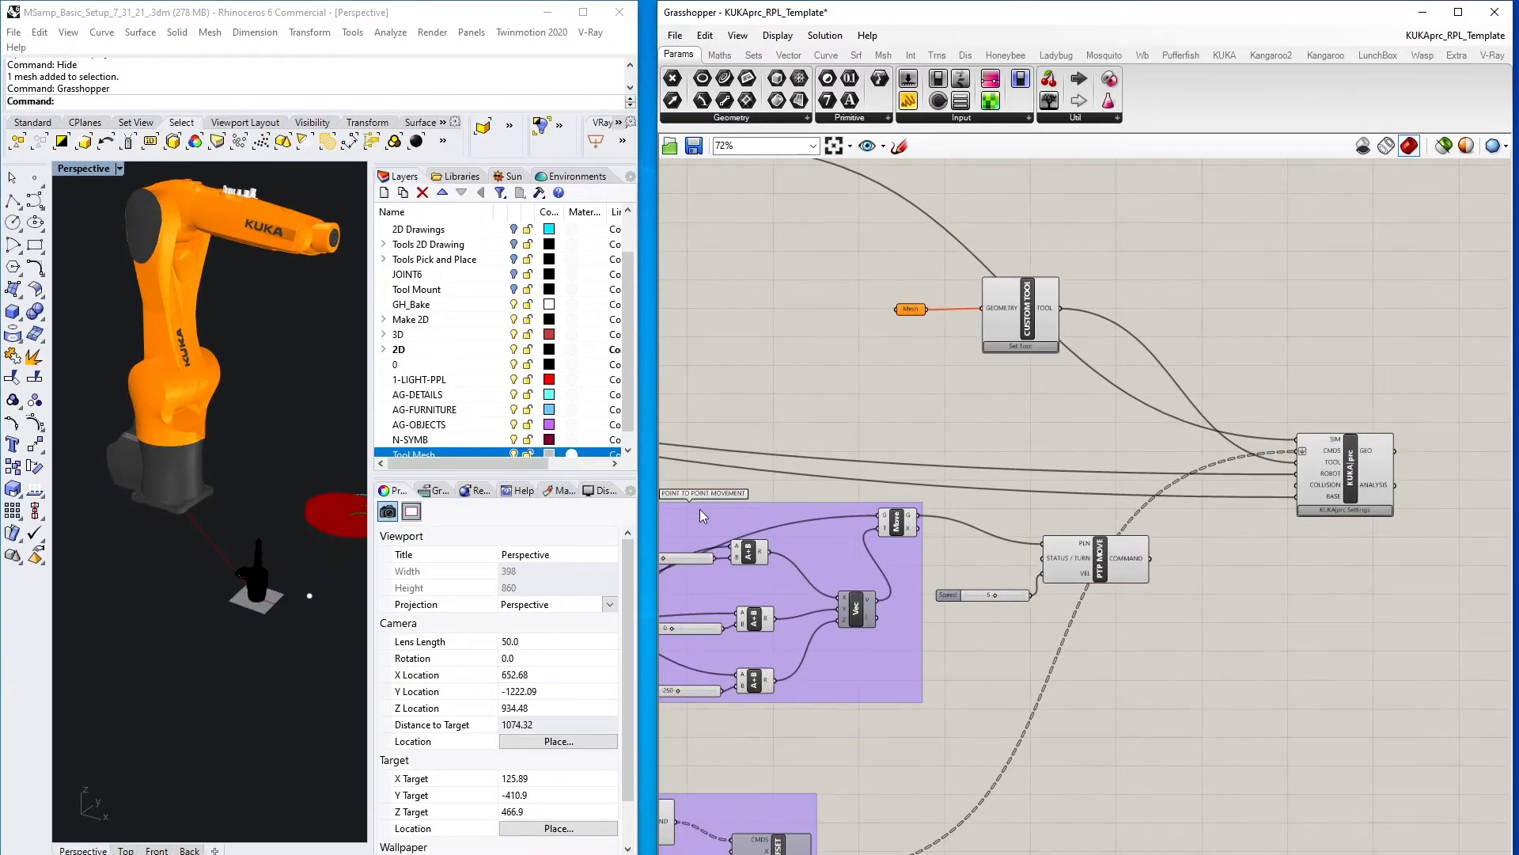
{"action": "right_click_drag", "start_coordinate": [969, 365], "coordinate": [984, 449]}
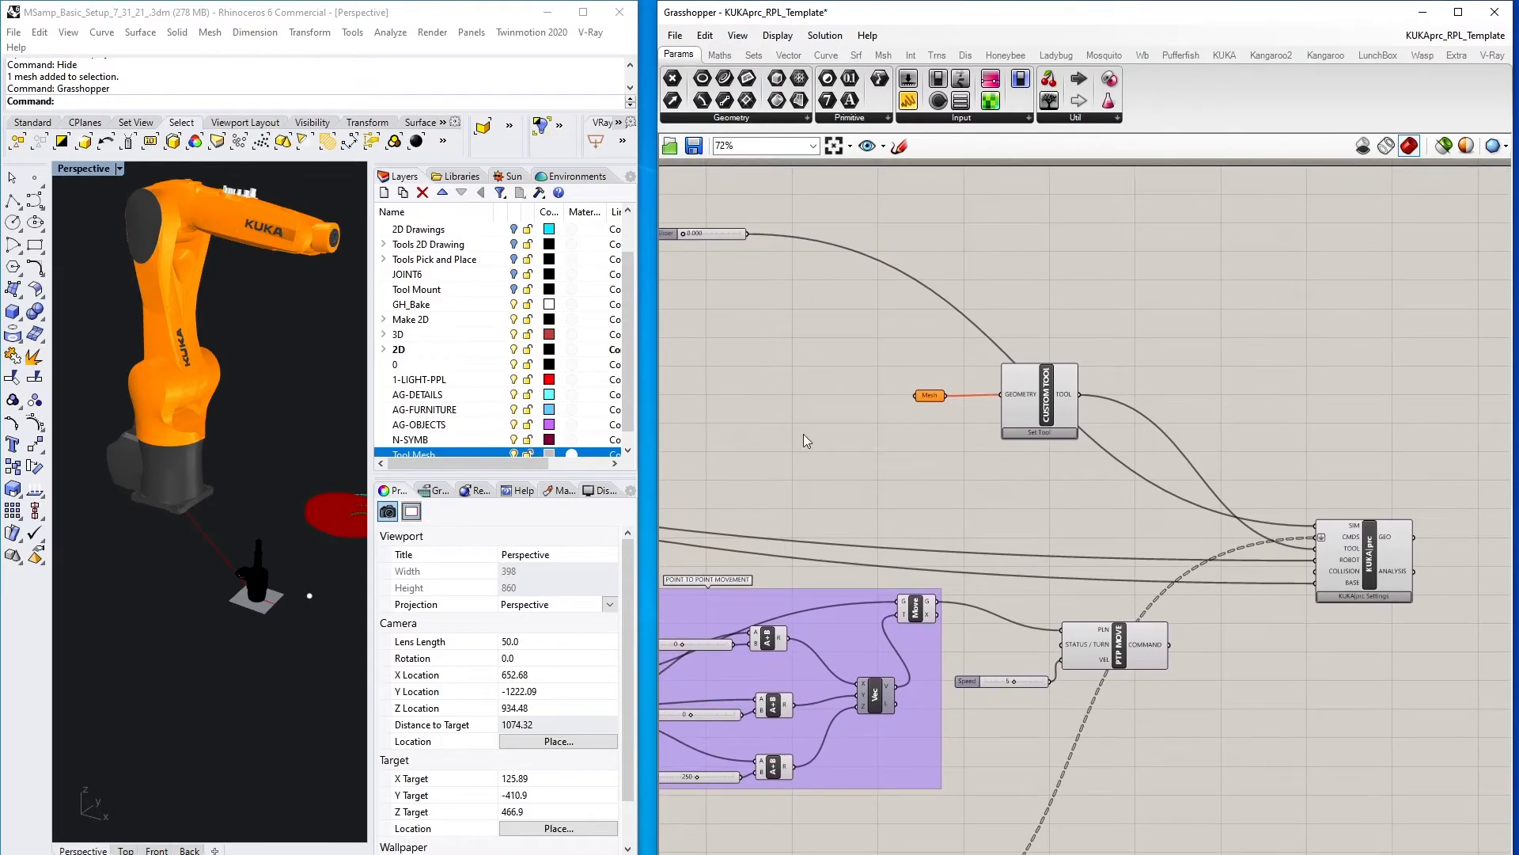
{"action": "left_click_drag", "start_coordinate": [657, 453], "coordinate": [640, 448]}
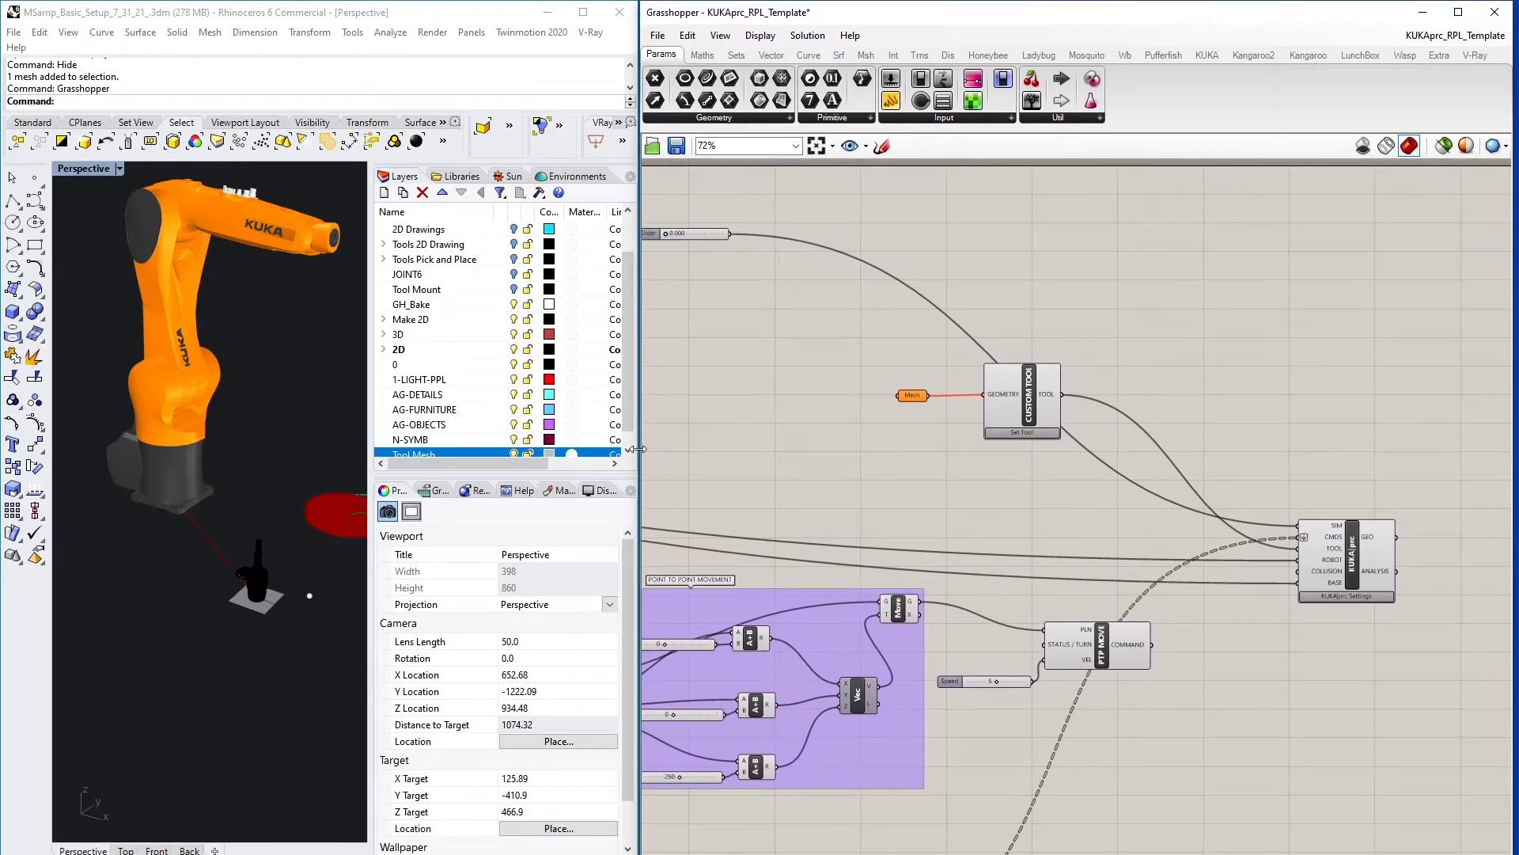
{"action": "mouse_move", "coordinate": [1020, 440]}
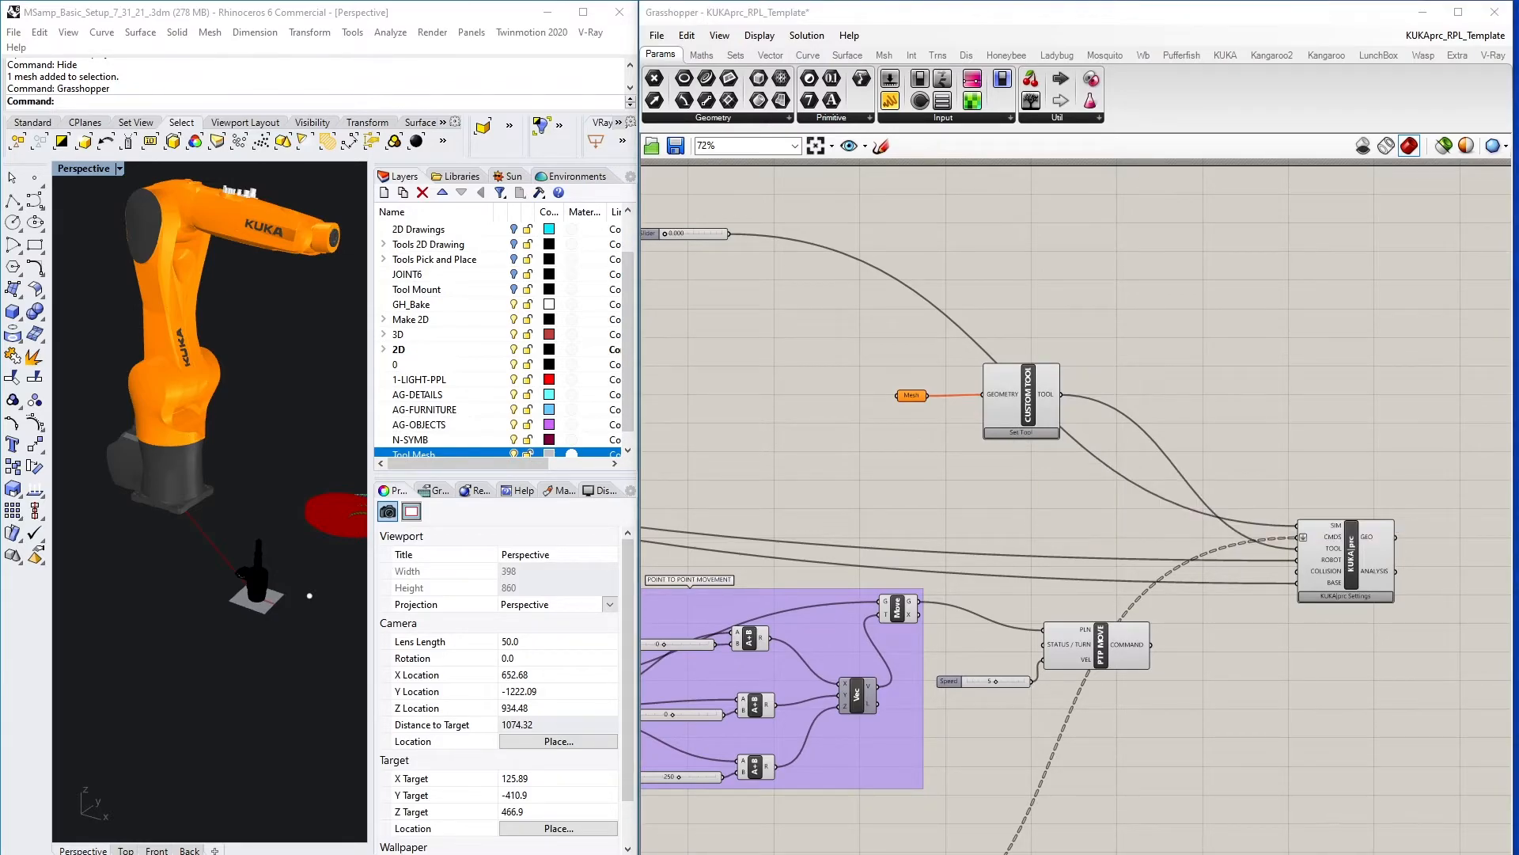
{"action": "left_click", "coordinate": [1021, 433]}
{"action": "left_click_drag", "start_coordinate": [787, 273], "coordinate": [1228, 260]}
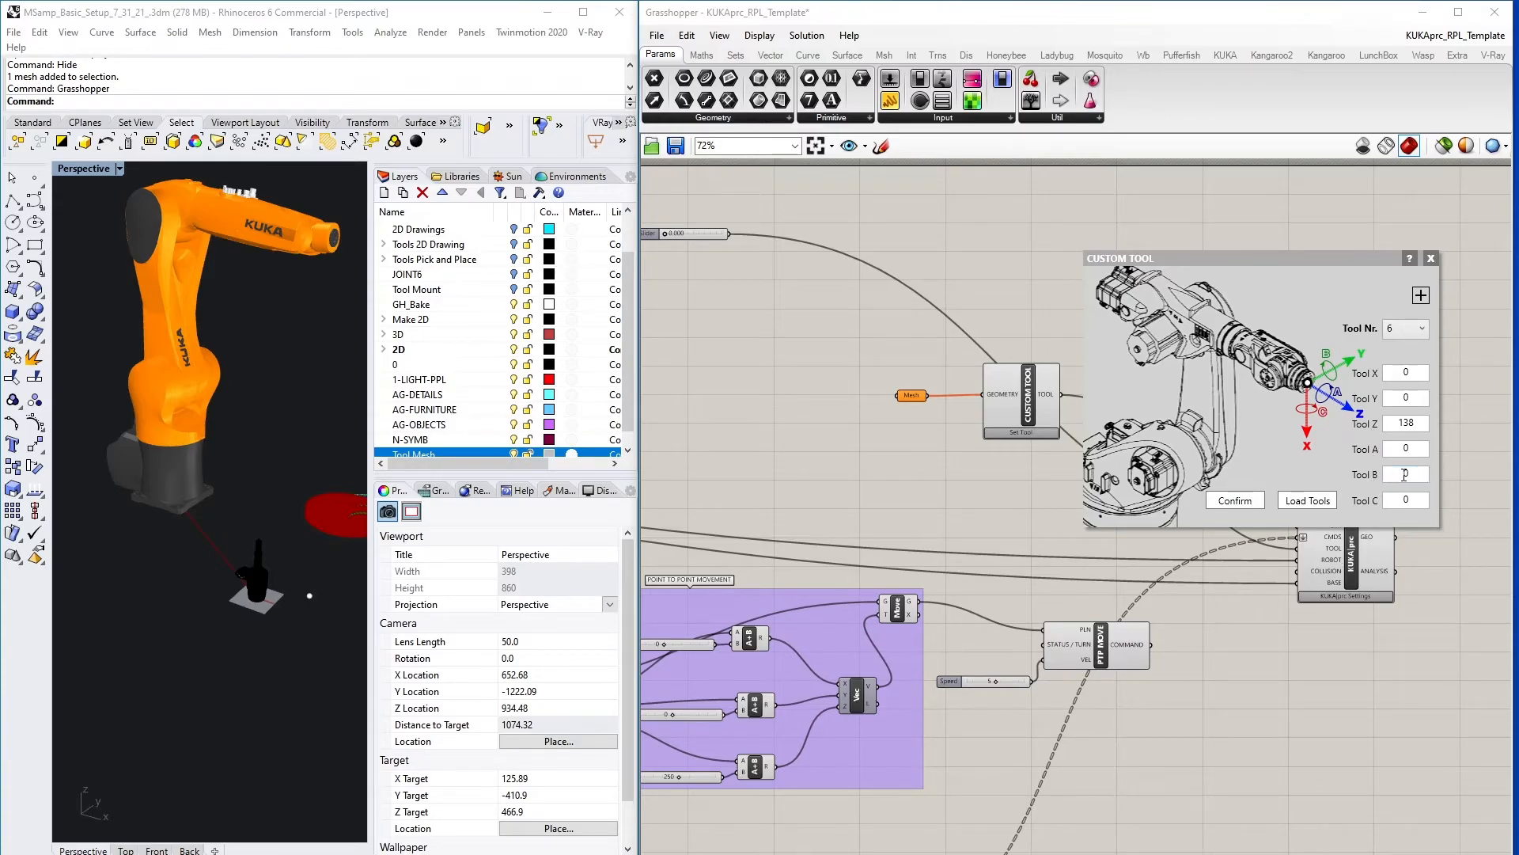
{"action": "left_click", "coordinate": [1432, 260]}
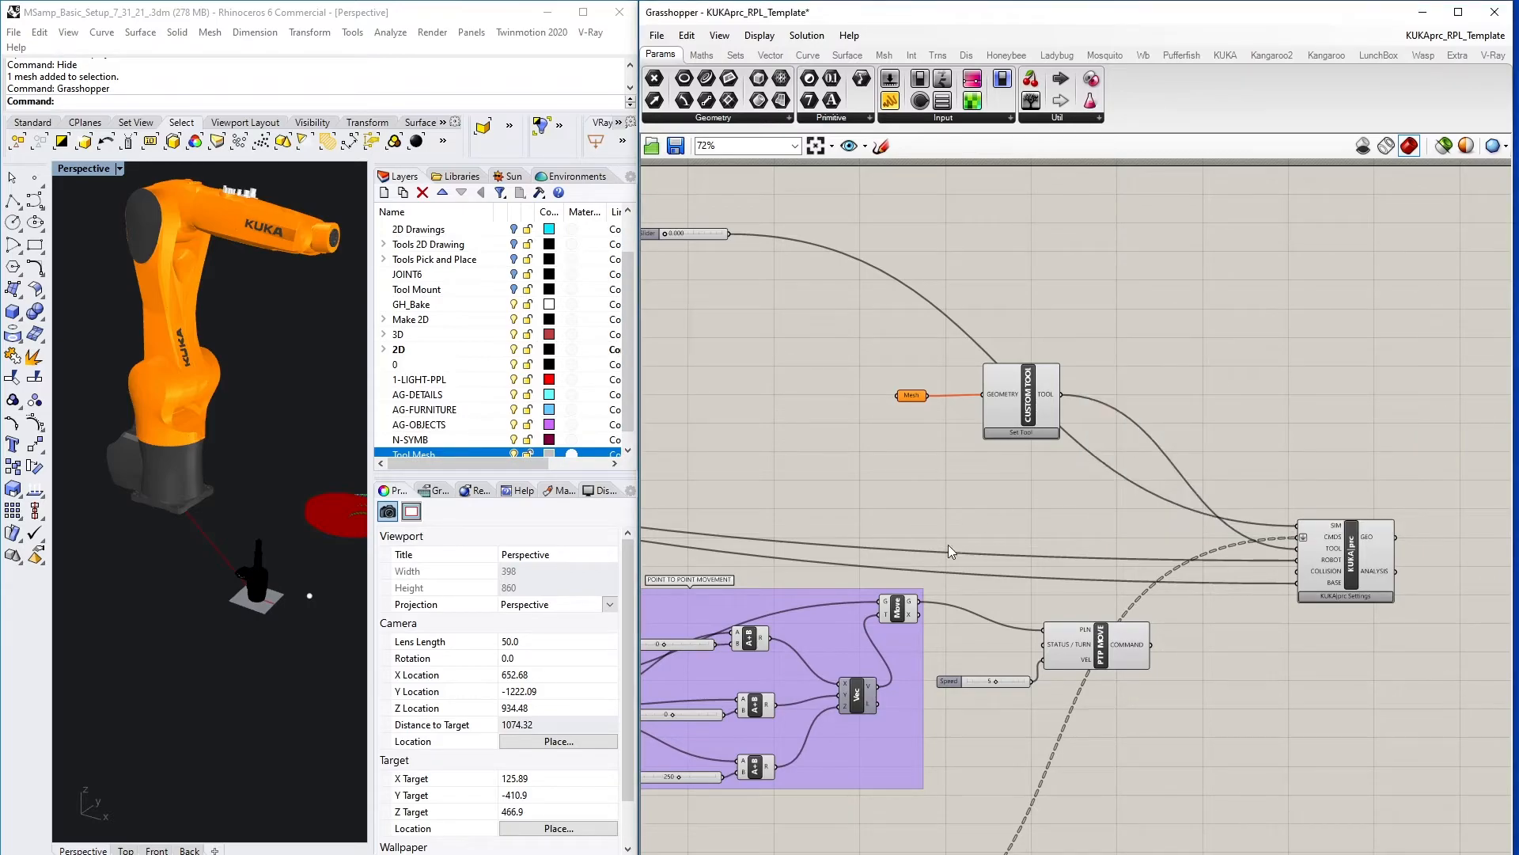
- Examine the plane toolpathing group and its plane flip toggles feeding the two movement groups
{"action": "right_click_drag", "start_coordinate": [766, 565], "coordinate": [1001, 550]}
{"action": "scroll", "coordinate": [1000, 549], "scroll_direction": "down", "scroll_amount": 5}
{"action": "right_click_drag", "start_coordinate": [787, 665], "coordinate": [849, 645]}
{"action": "scroll", "coordinate": [851, 647], "scroll_direction": "up", "scroll_amount": 8}
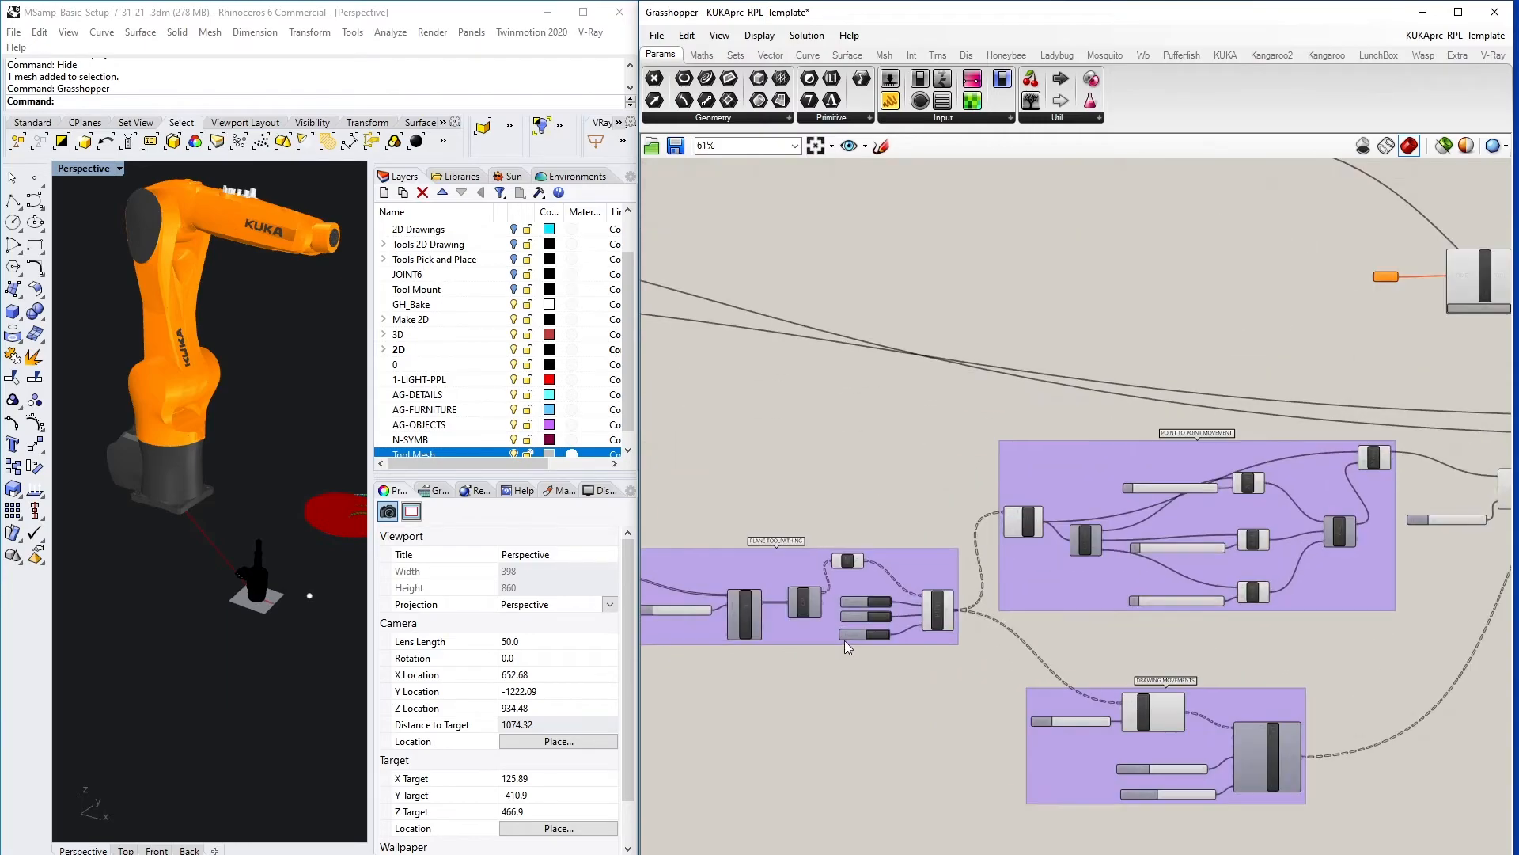
{"action": "scroll", "coordinate": [819, 485], "scroll_direction": "down", "scroll_amount": 2}
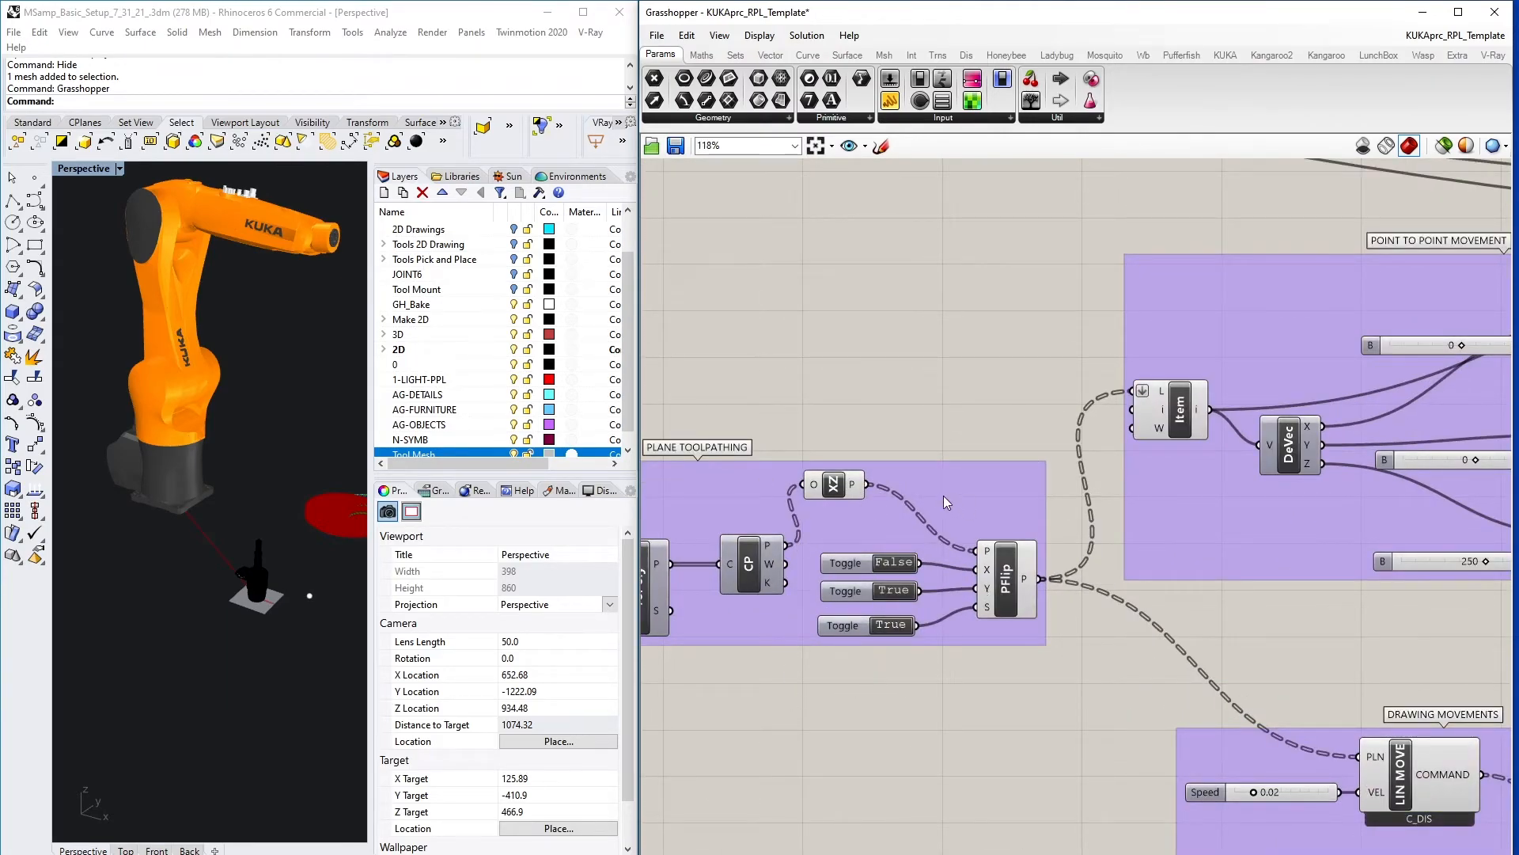
{"action": "scroll", "coordinate": [926, 546], "scroll_direction": "down", "scroll_amount": 2}
{"action": "right_click_drag", "start_coordinate": [1276, 394], "coordinate": [997, 598]}
{"action": "right_click_drag", "start_coordinate": [1175, 456], "coordinate": [1102, 471]}
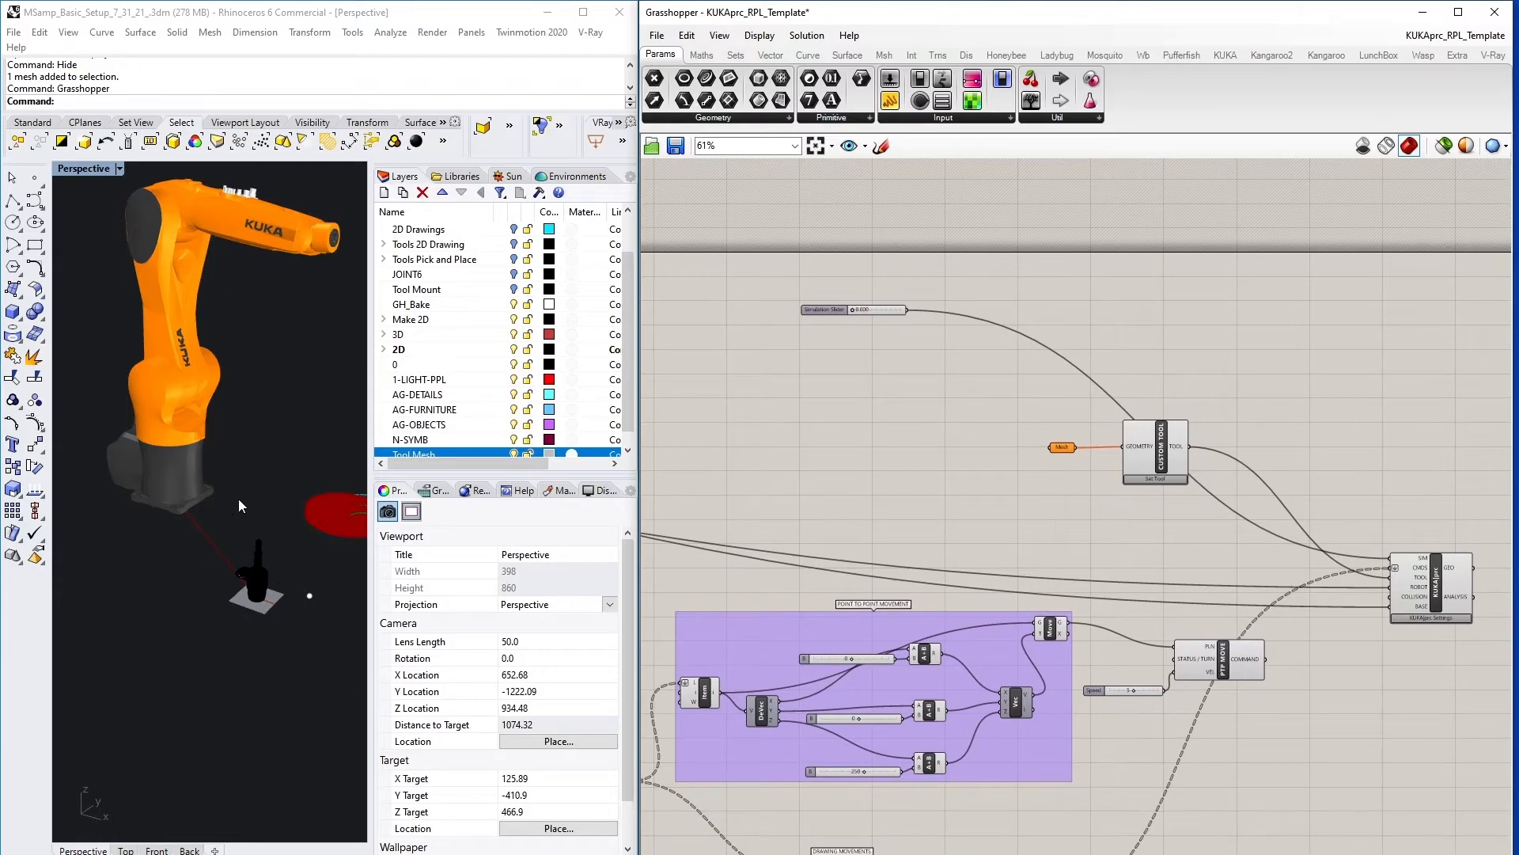
- Assign the tool mesh near the robot's base to the Mesh parameter feeding the Custom Tool component
{"action": "left_click", "coordinate": [328, 226]}
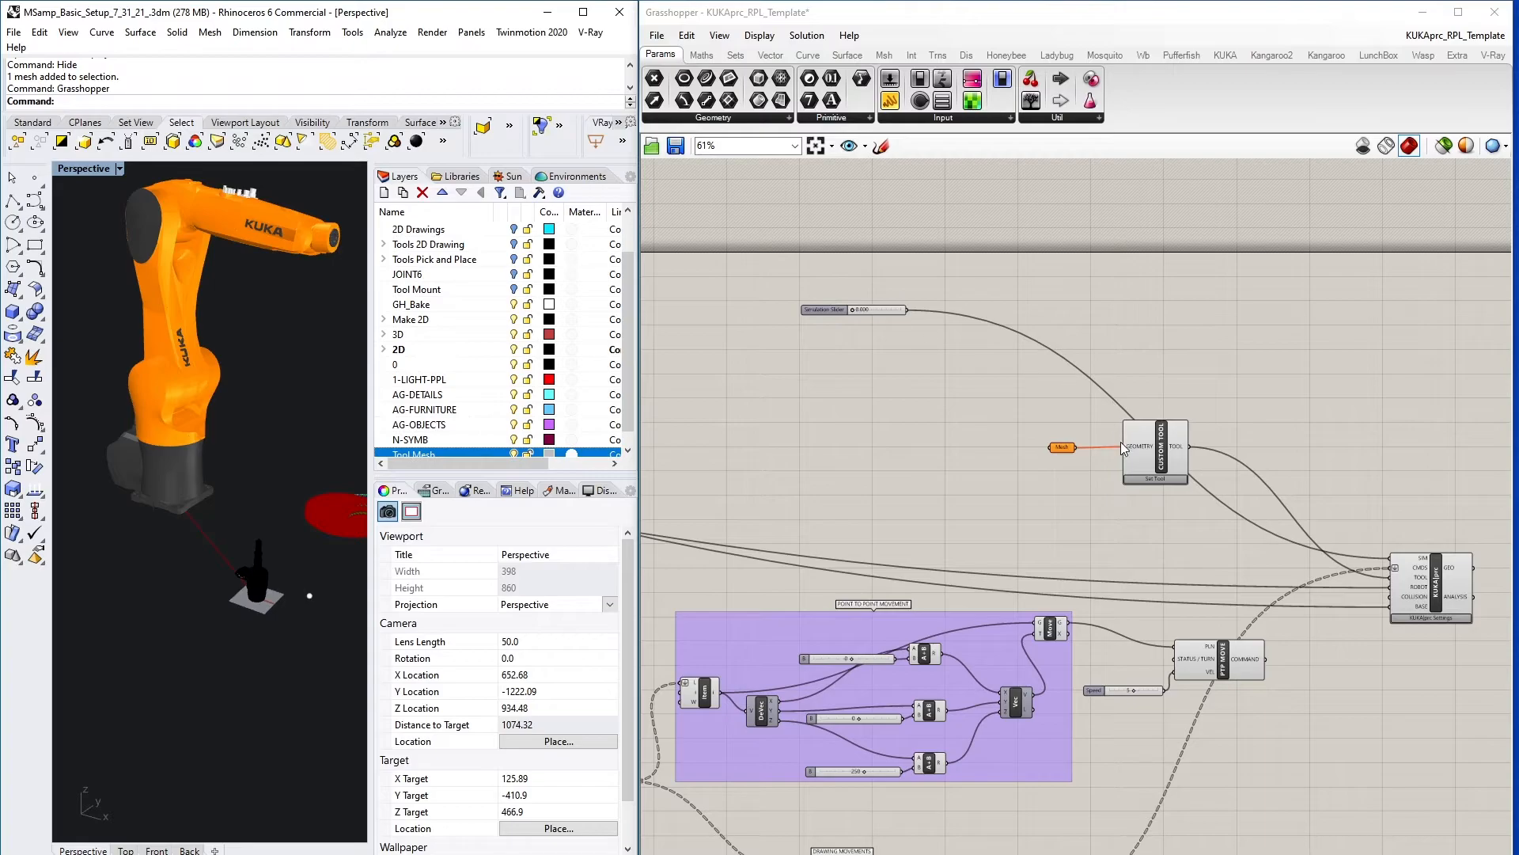
{"action": "left_click", "coordinate": [1062, 449]}
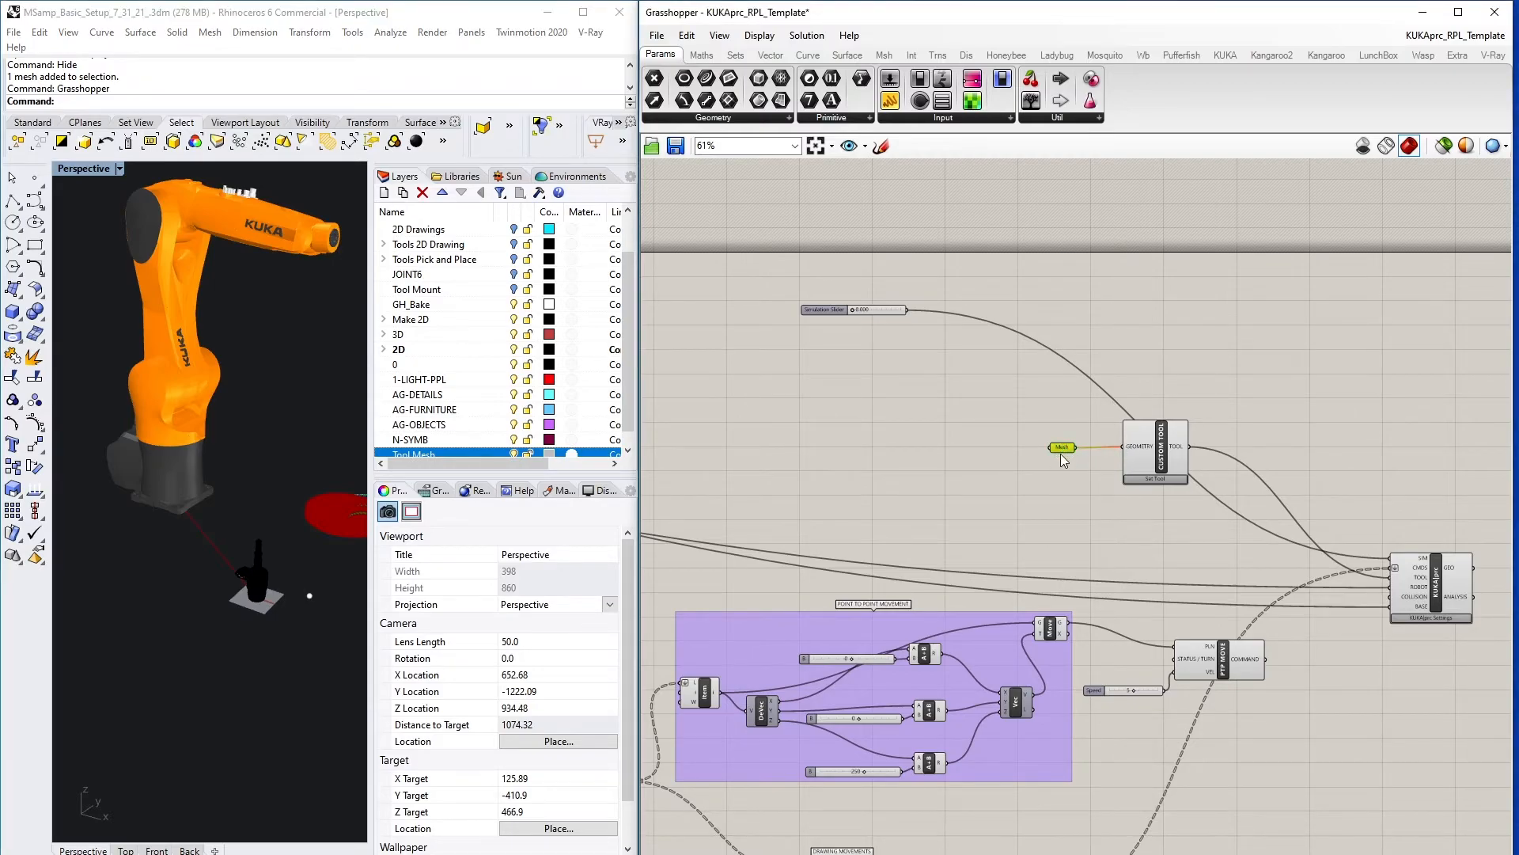
{"action": "right_click", "coordinate": [1063, 450]}
{"action": "left_click", "coordinate": [1110, 669]}
{"action": "left_click", "coordinate": [259, 592]}
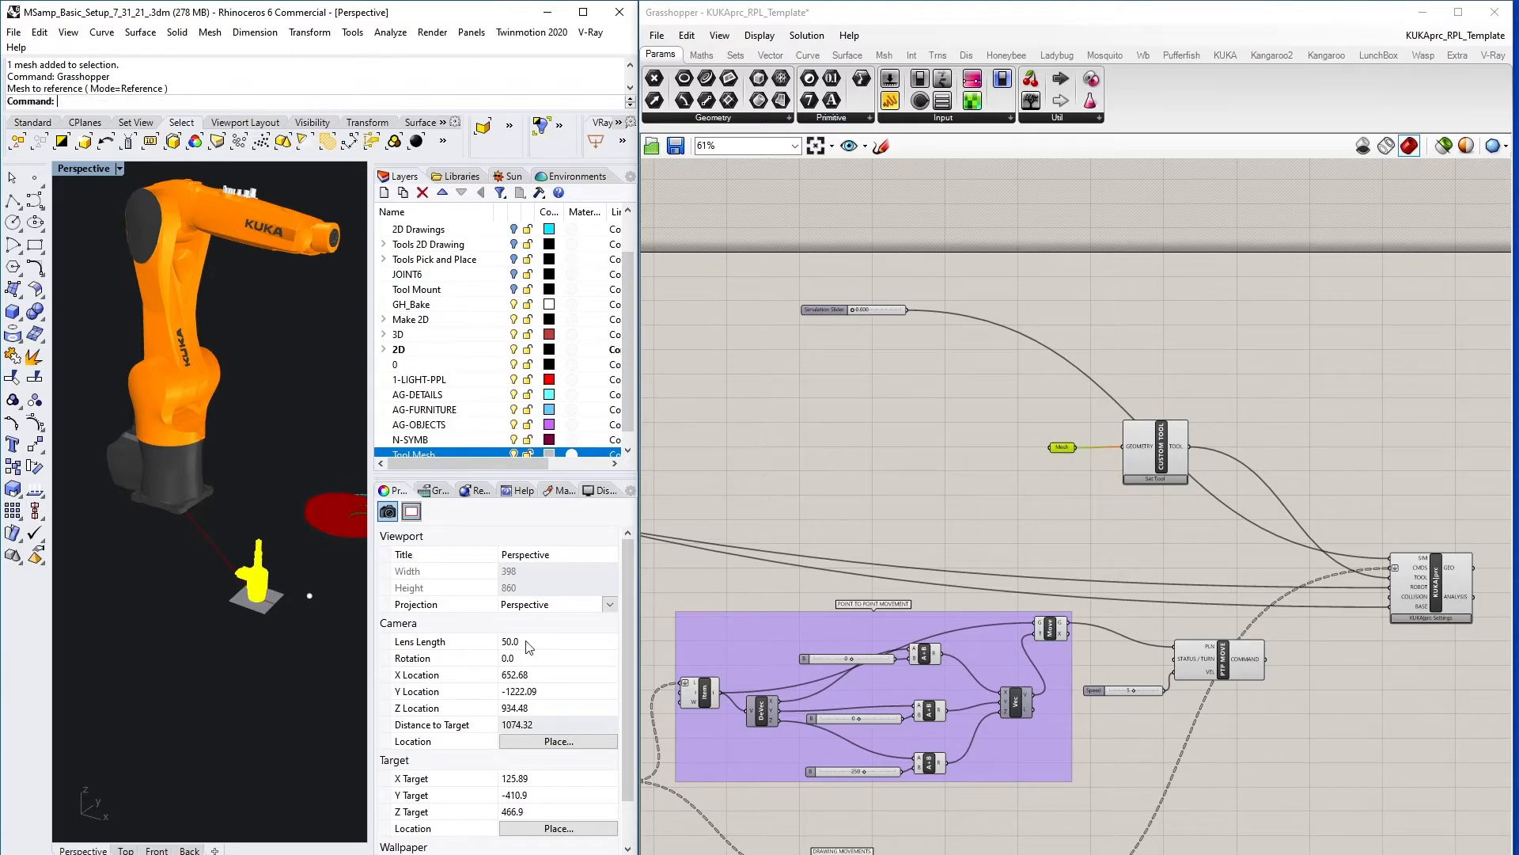
{"action": "left_click", "coordinate": [1004, 506]}
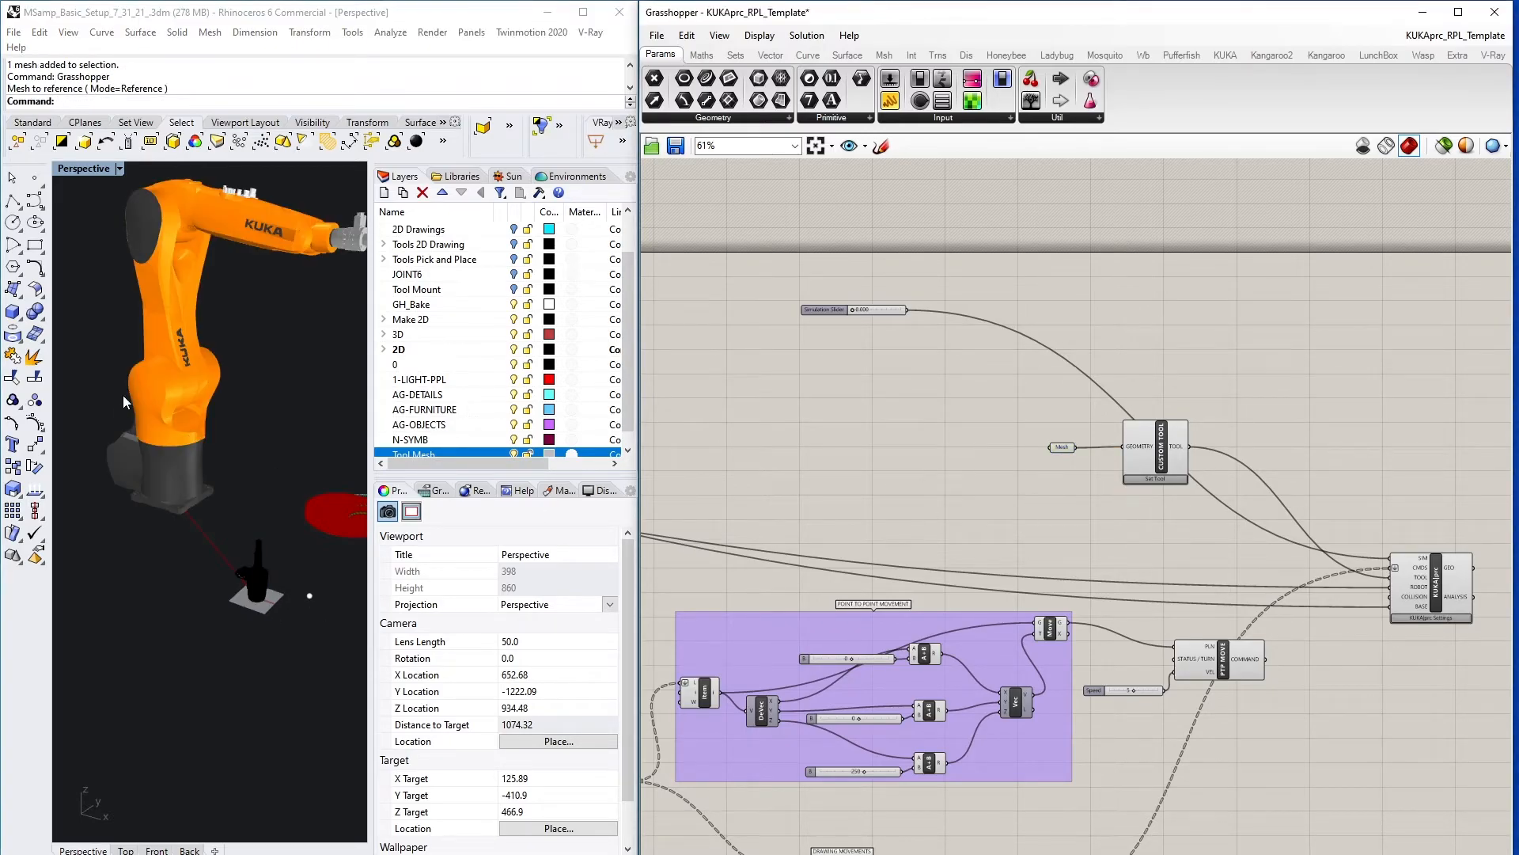
{"action": "scroll", "coordinate": [296, 355], "scroll_direction": "down", "scroll_amount": 6}
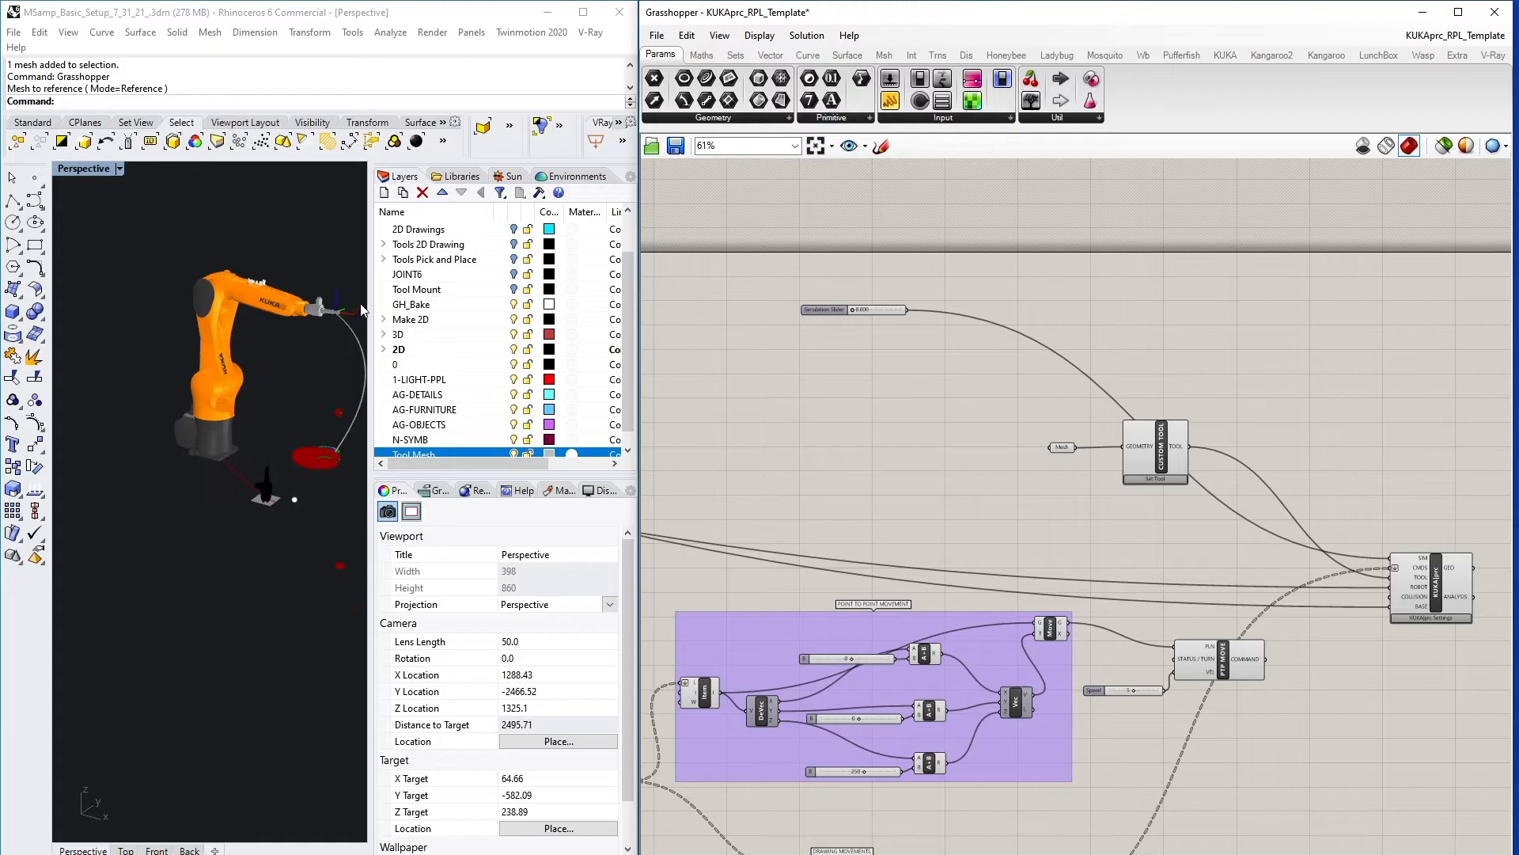
{"action": "scroll", "coordinate": [346, 323], "scroll_direction": "up", "scroll_amount": 8}
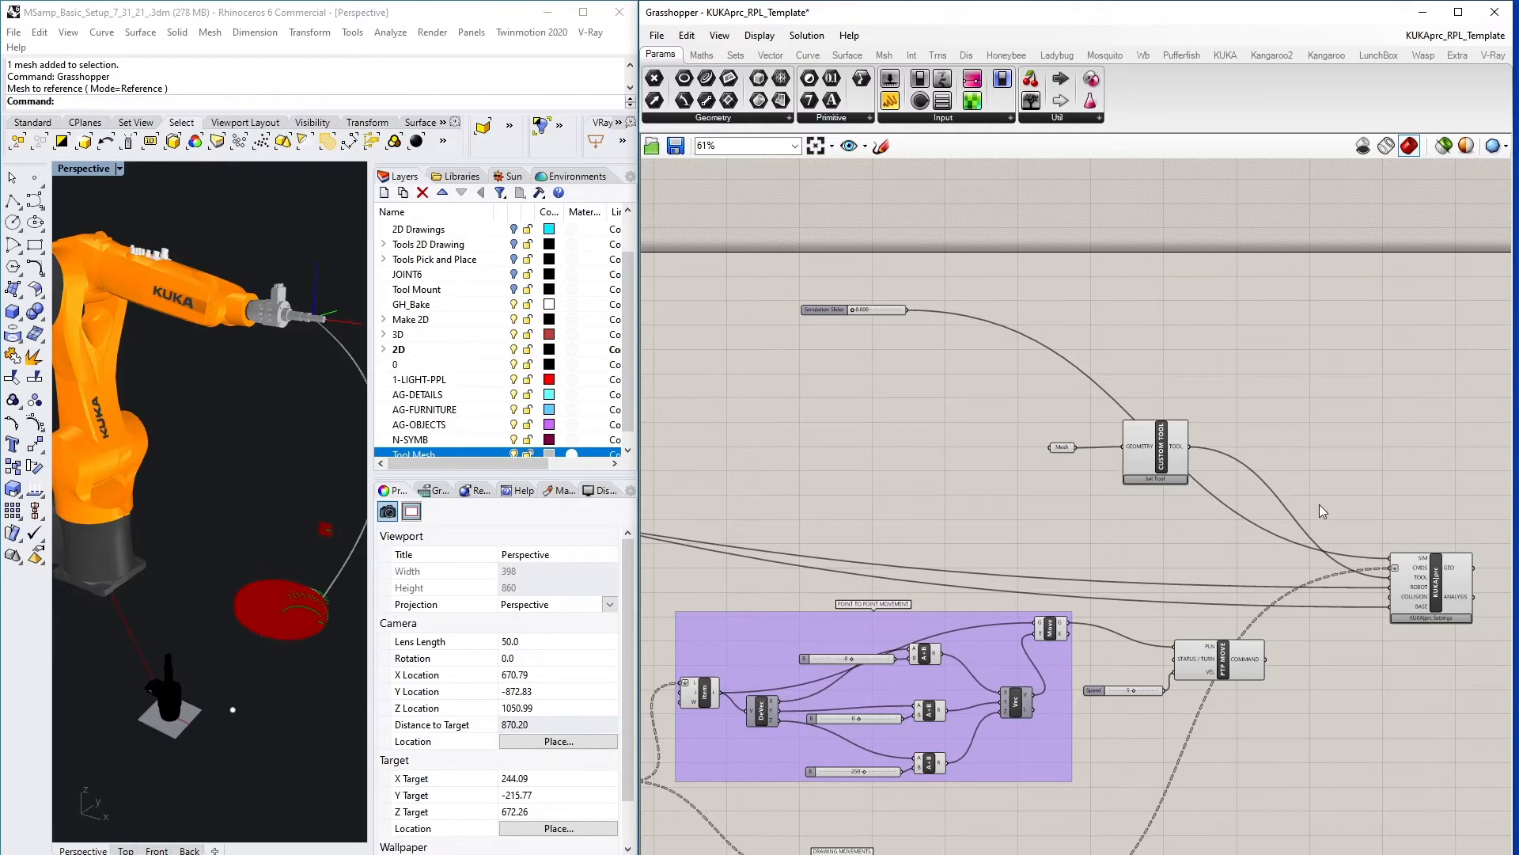
- Move the Simulation Slider down between the Custom Tool component and the point-to-point movement group
{"action": "scroll", "coordinate": [1199, 515], "scroll_direction": "down", "scroll_amount": 2}
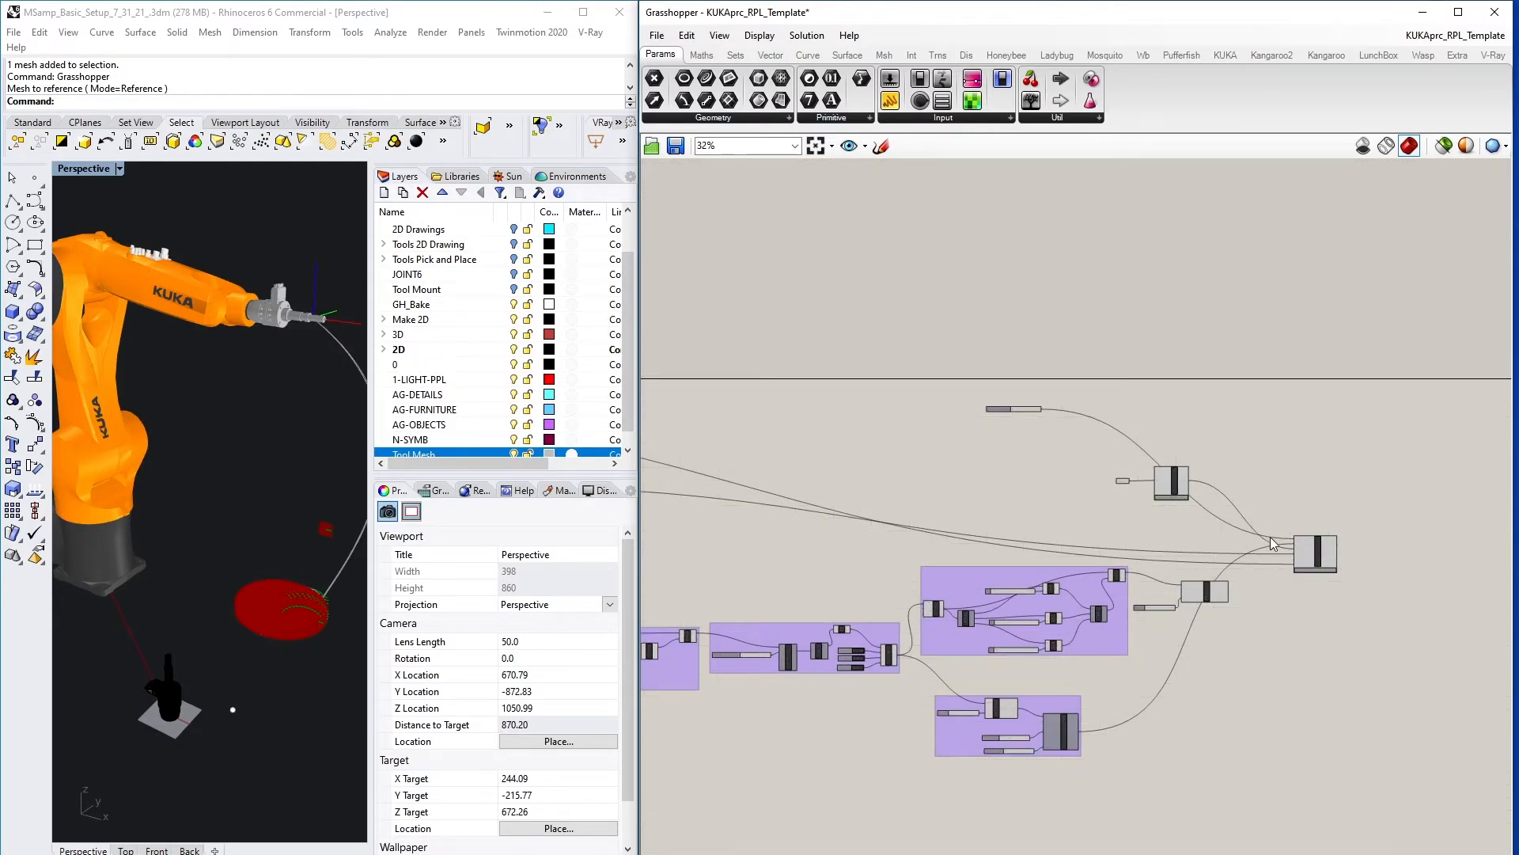
{"action": "scroll", "coordinate": [899, 326], "scroll_direction": "up", "scroll_amount": 4}
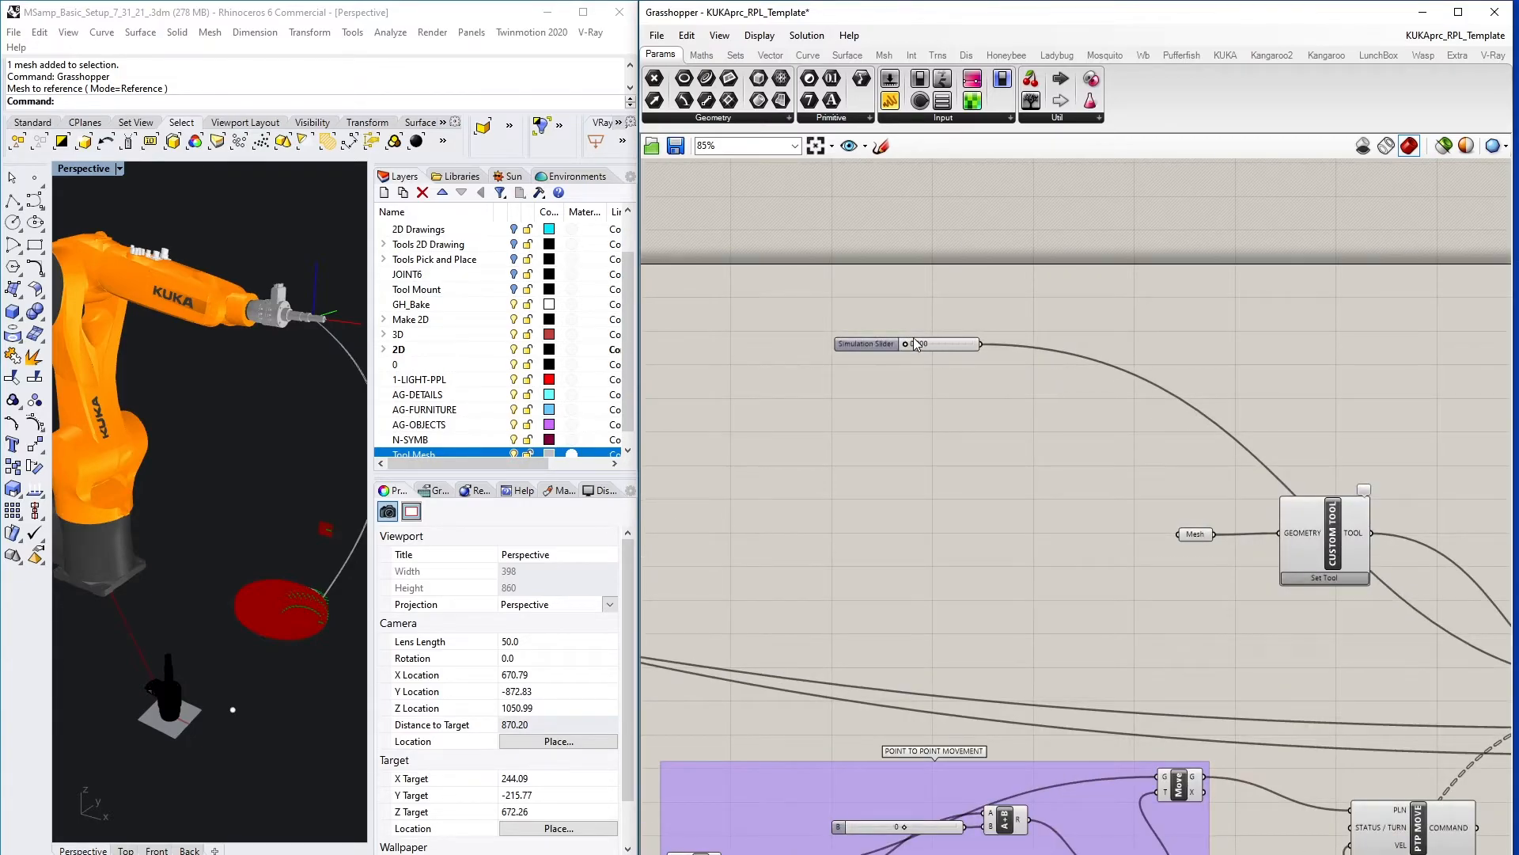
{"action": "left_click", "coordinate": [934, 344]}
{"action": "scroll", "coordinate": [934, 343], "scroll_direction": "down", "scroll_amount": 5}
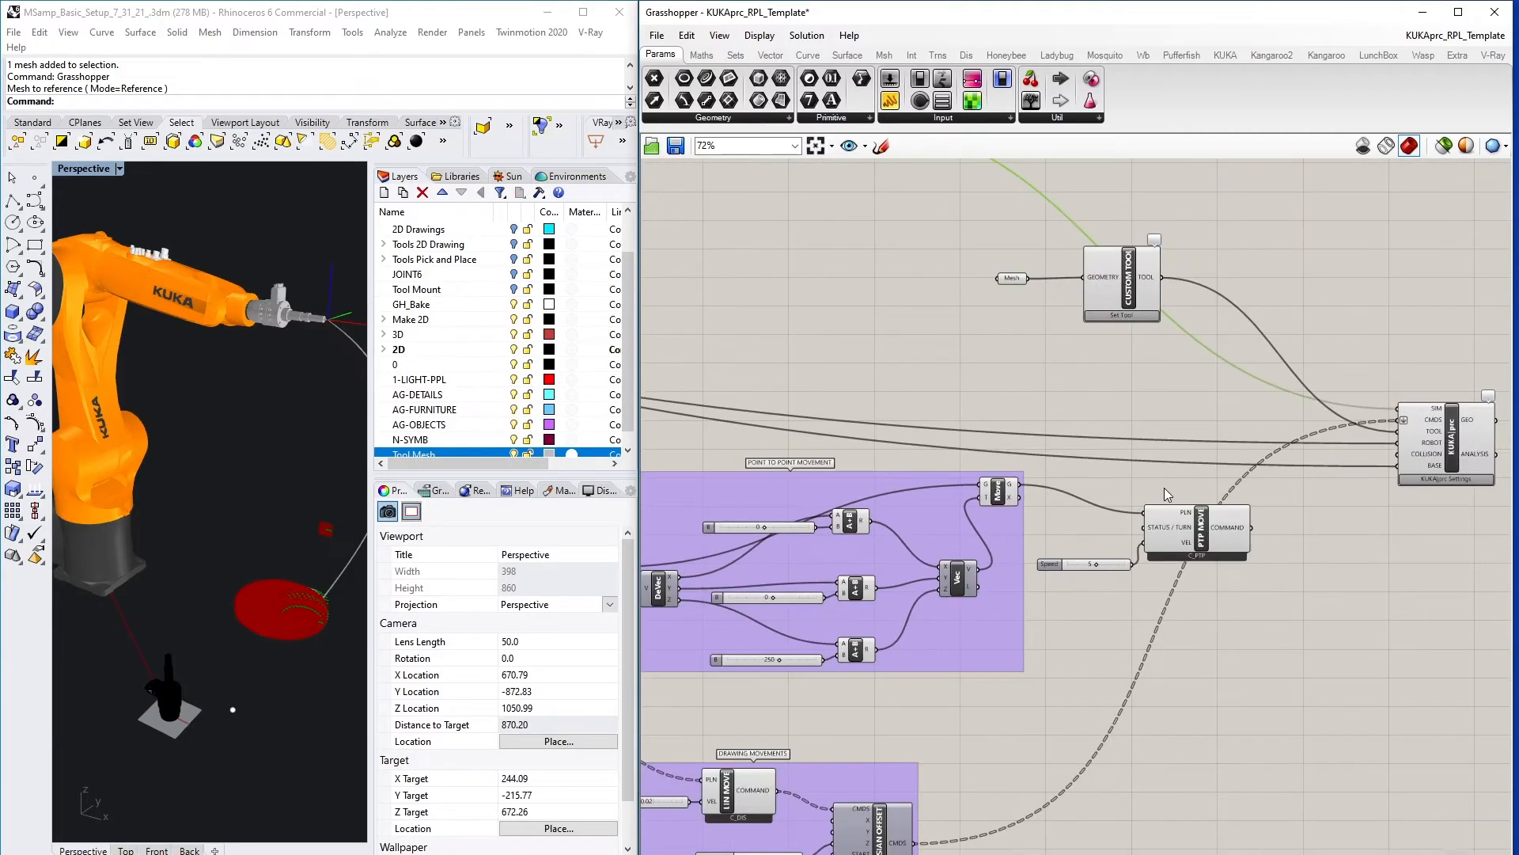
{"action": "scroll", "coordinate": [1119, 375], "scroll_direction": "up", "scroll_amount": 3}
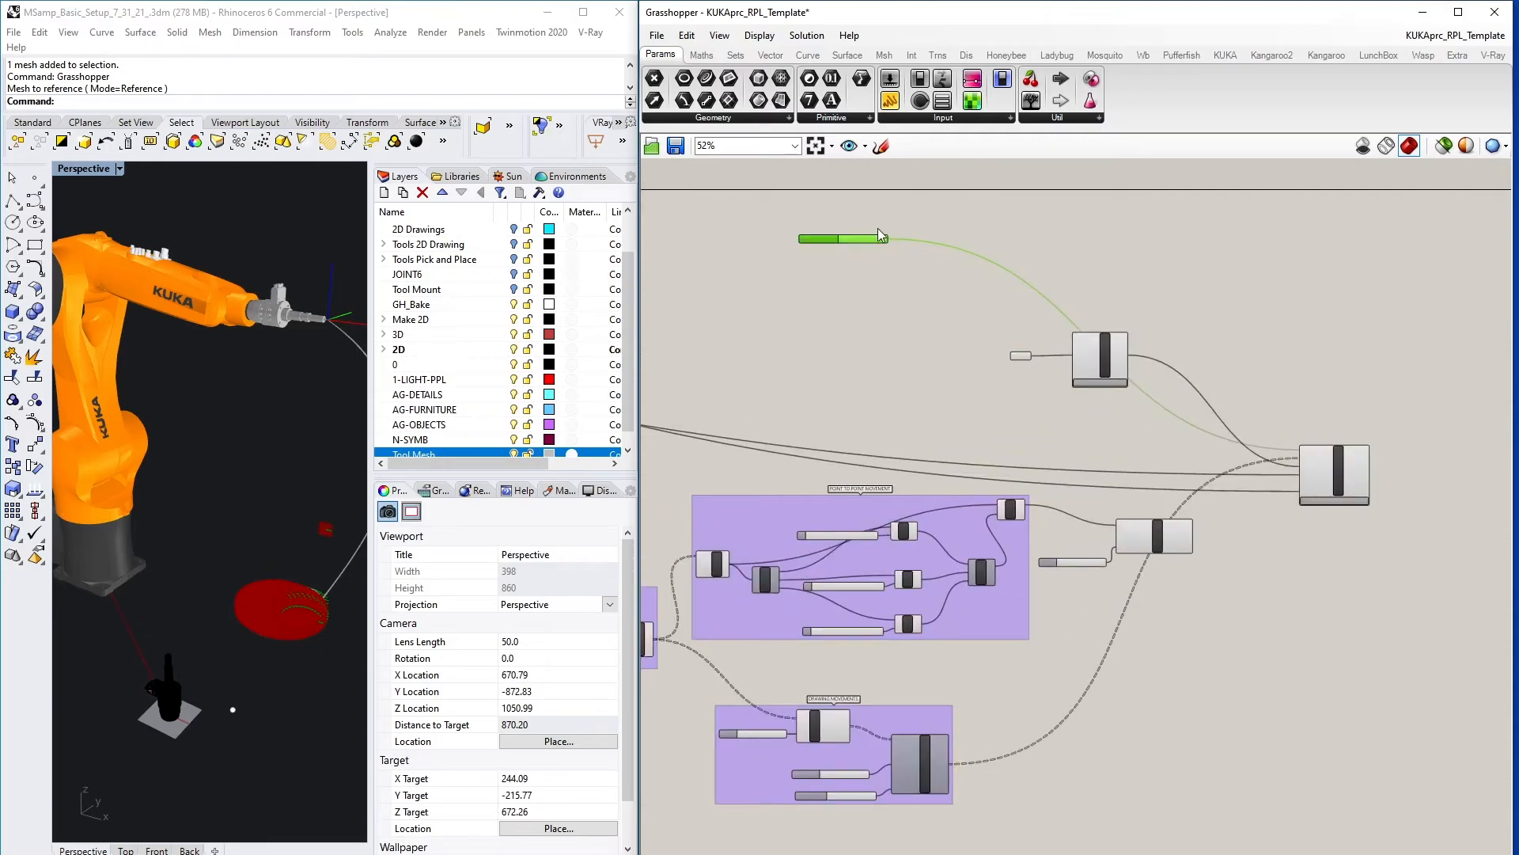
{"action": "left_click_drag", "start_coordinate": [859, 239], "coordinate": [928, 396]}
{"action": "scroll", "coordinate": [931, 411], "scroll_direction": "up", "scroll_amount": 4}
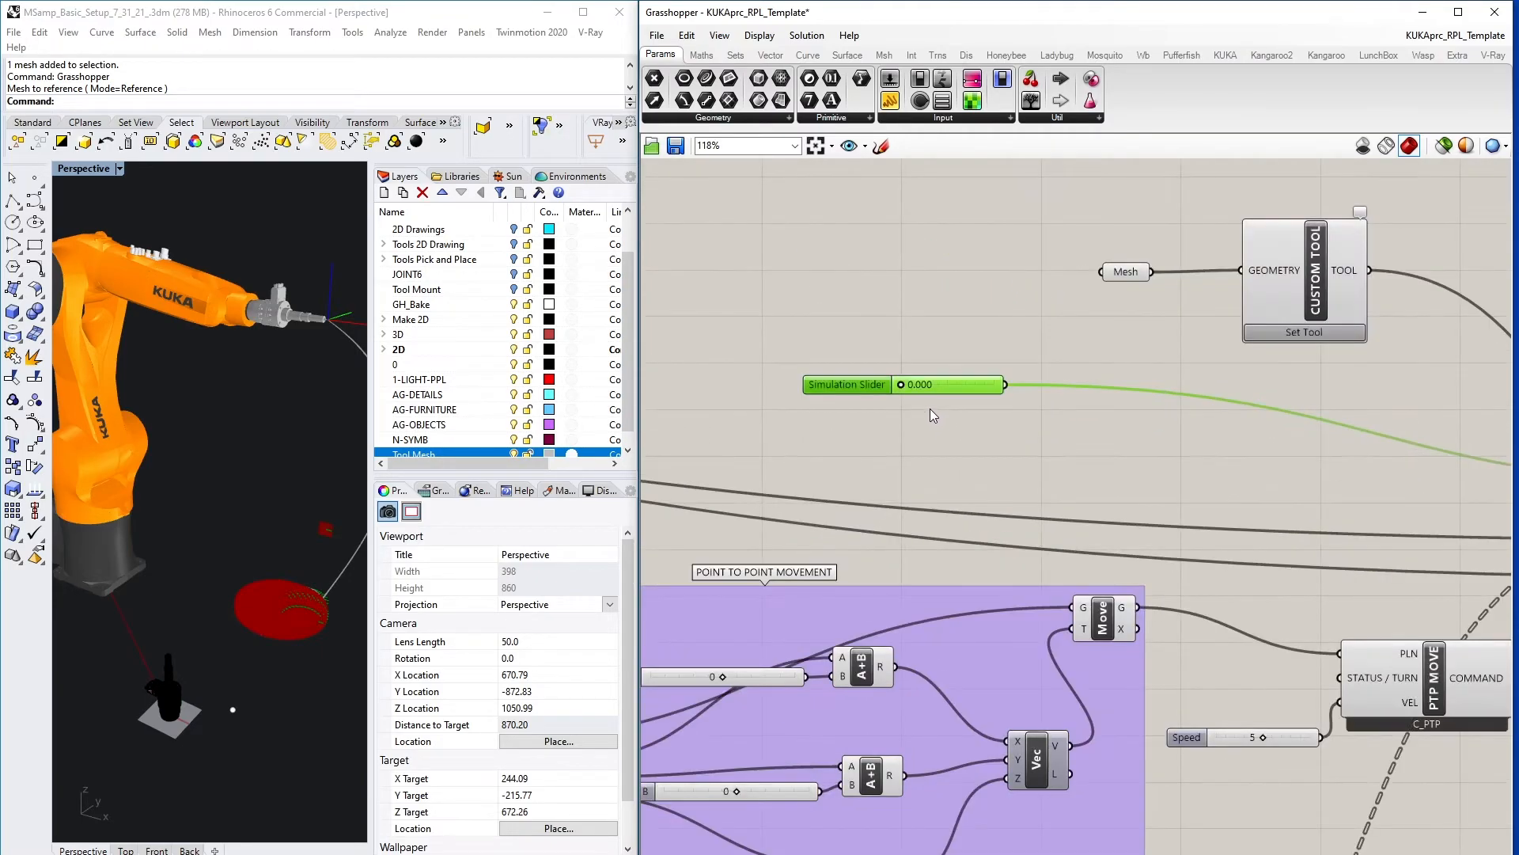
- Set the Simulation Slider to 1.000 and inspect the robot and toolpath in the viewport
{"action": "left_click_drag", "start_coordinate": [905, 385], "coordinate": [1021, 362]}
{"action": "scroll", "coordinate": [288, 646], "scroll_direction": "up", "scroll_amount": 4}
{"action": "right_click_drag", "start_coordinate": [290, 647], "coordinate": [230, 712]}
{"action": "scroll", "coordinate": [255, 756], "scroll_direction": "up", "scroll_amount": 2}
{"action": "scroll", "coordinate": [279, 649], "scroll_direction": "down", "scroll_amount": 8}
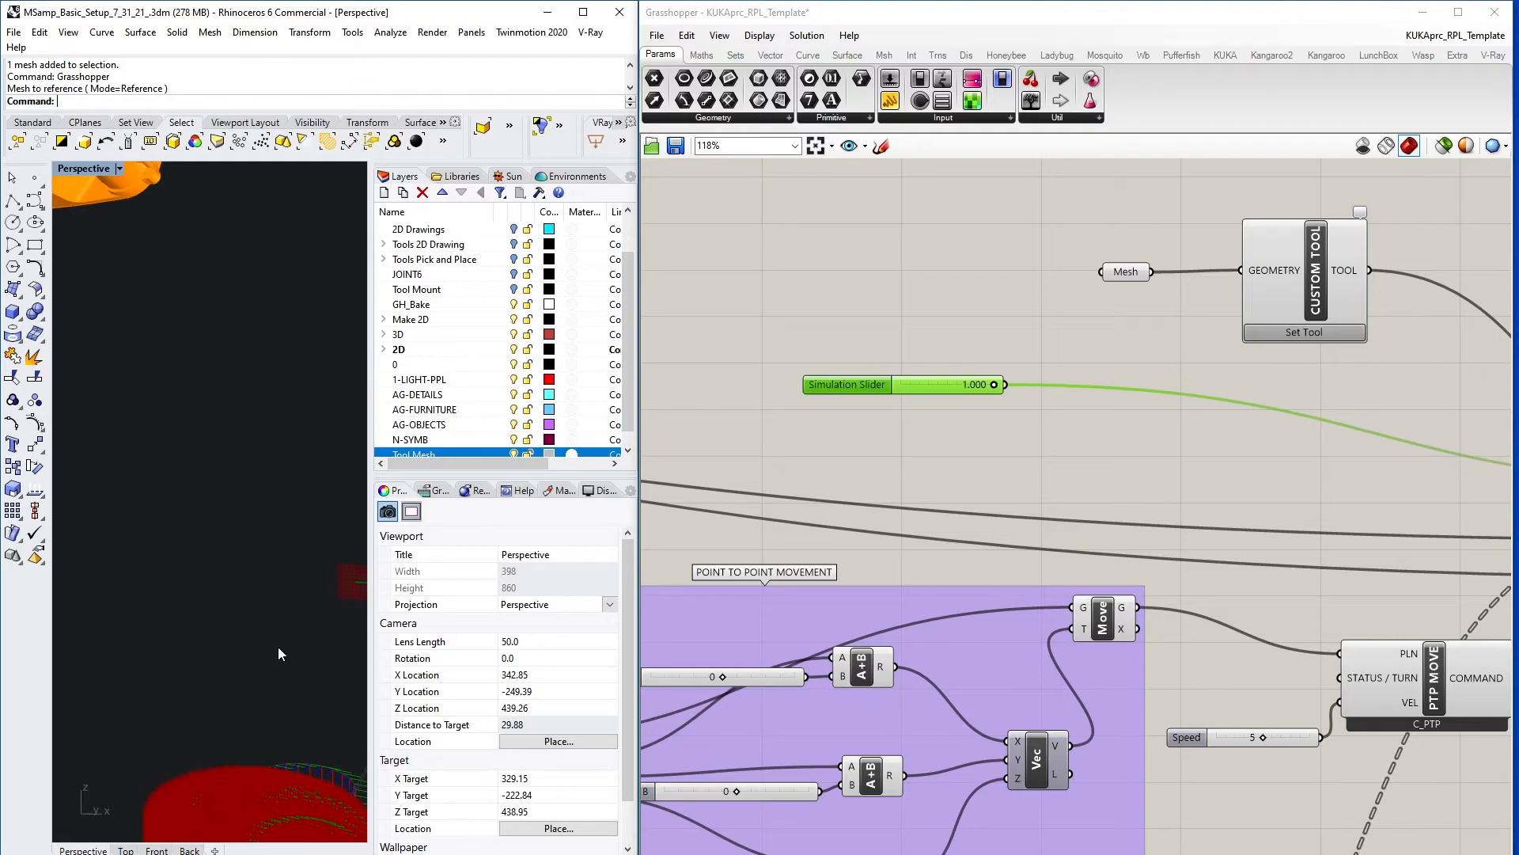
{"action": "scroll", "coordinate": [833, 522], "scroll_direction": "down", "scroll_amount": 5}
- Turn off the preview of the plane flip component at the end of the plane toolpathing group
{"action": "scroll", "coordinate": [944, 578], "scroll_direction": "up", "scroll_amount": 3}
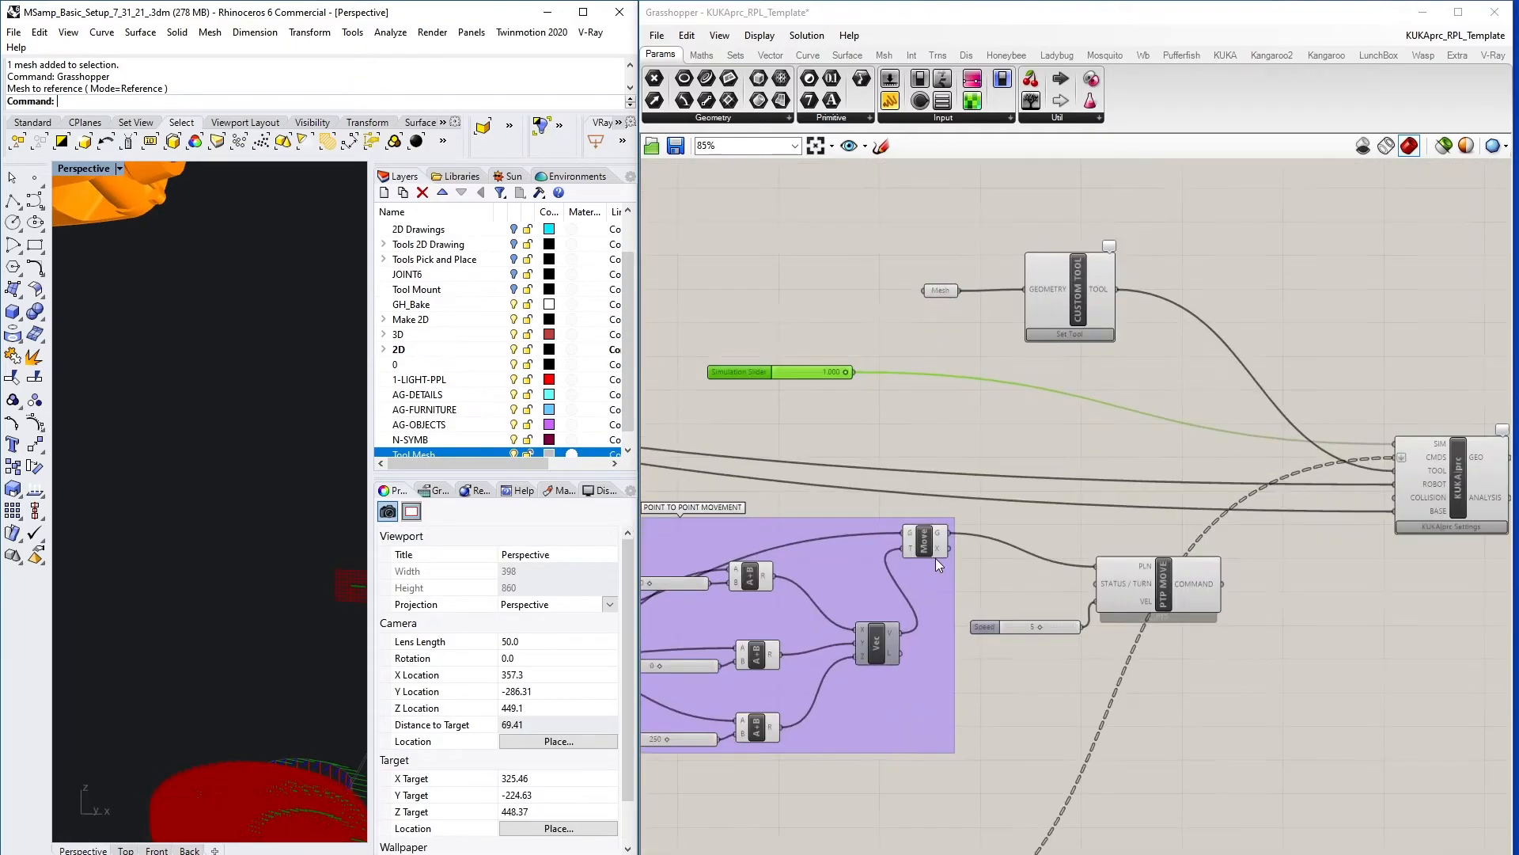
{"action": "right_click", "coordinate": [925, 546]}
{"action": "left_click", "coordinate": [928, 494]}
{"action": "scroll", "coordinate": [1095, 584], "scroll_direction": "down", "scroll_amount": 4}
{"action": "right_click_drag", "start_coordinate": [819, 624], "coordinate": [937, 570]}
{"action": "scroll", "coordinate": [937, 568], "scroll_direction": "up", "scroll_amount": 3}
{"action": "left_click", "coordinate": [904, 540]}
{"action": "left_click", "coordinate": [811, 642]}
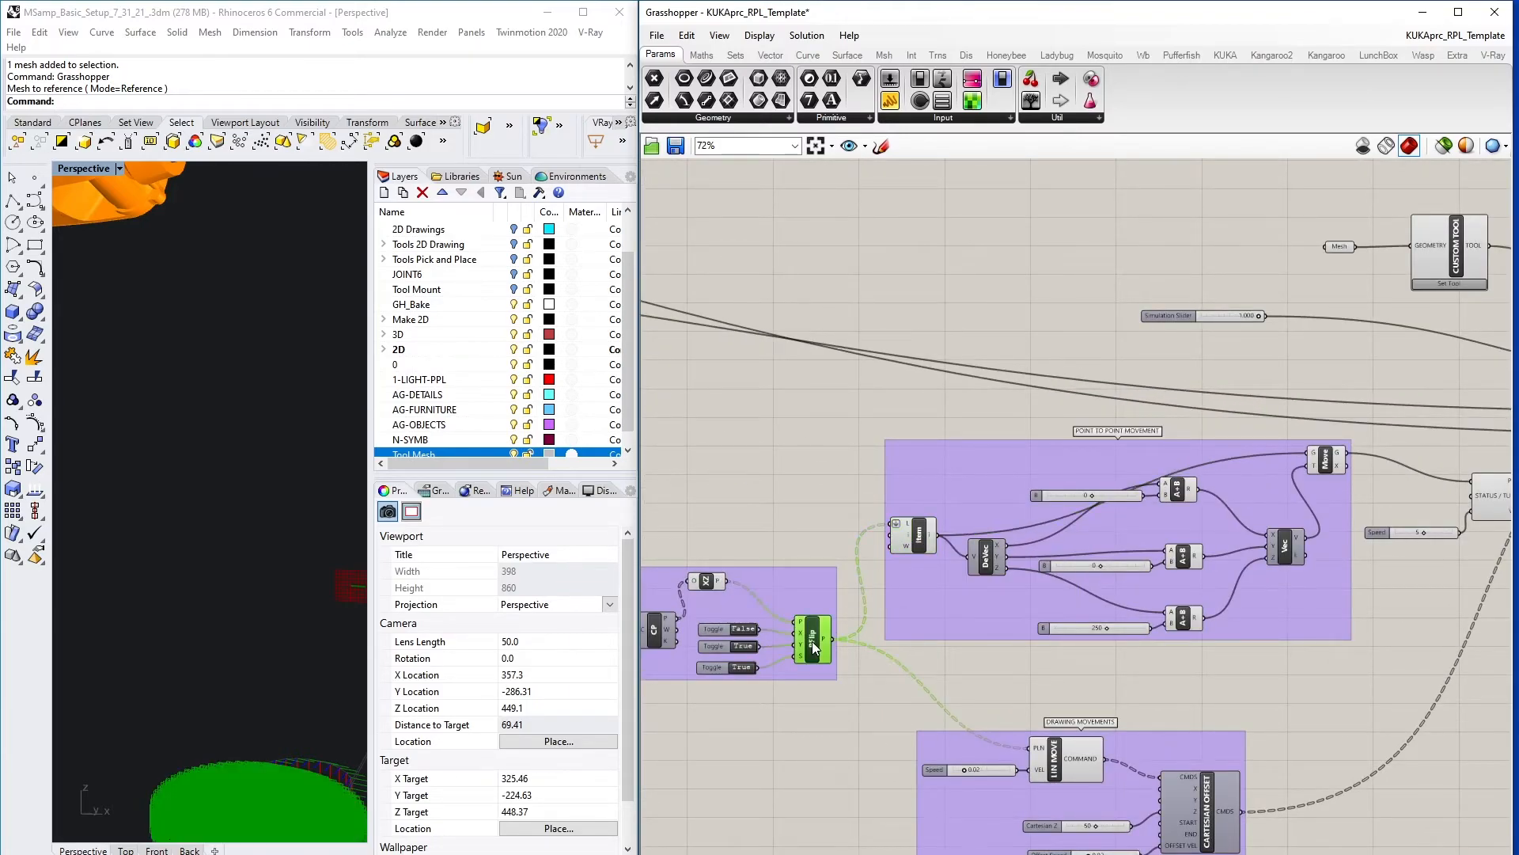
{"action": "right_click", "coordinate": [813, 643]}
{"action": "left_click", "coordinate": [845, 672]}
{"action": "left_click", "coordinate": [174, 700]}
{"action": "scroll", "coordinate": [201, 672], "scroll_direction": "down", "scroll_amount": 4}
{"action": "scroll", "coordinate": [971, 645], "scroll_direction": "down", "scroll_amount": 1}
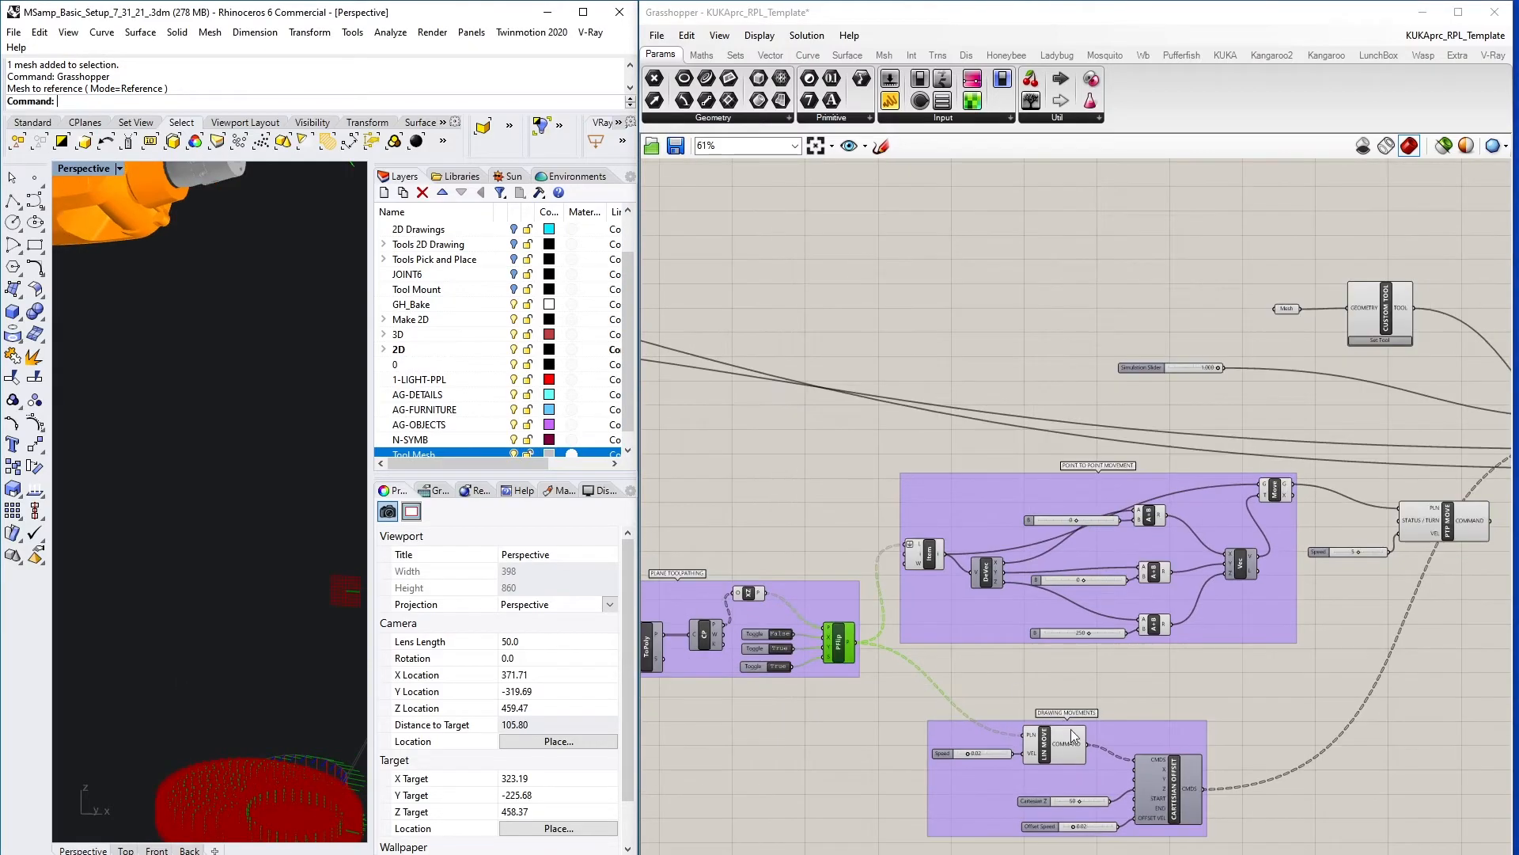
- Turn off the preview of the XZ plane component in the plane toolpathing group
{"action": "right_click_drag", "start_coordinate": [707, 642], "coordinate": [1097, 650]}
{"action": "left_click", "coordinate": [1128, 592]}
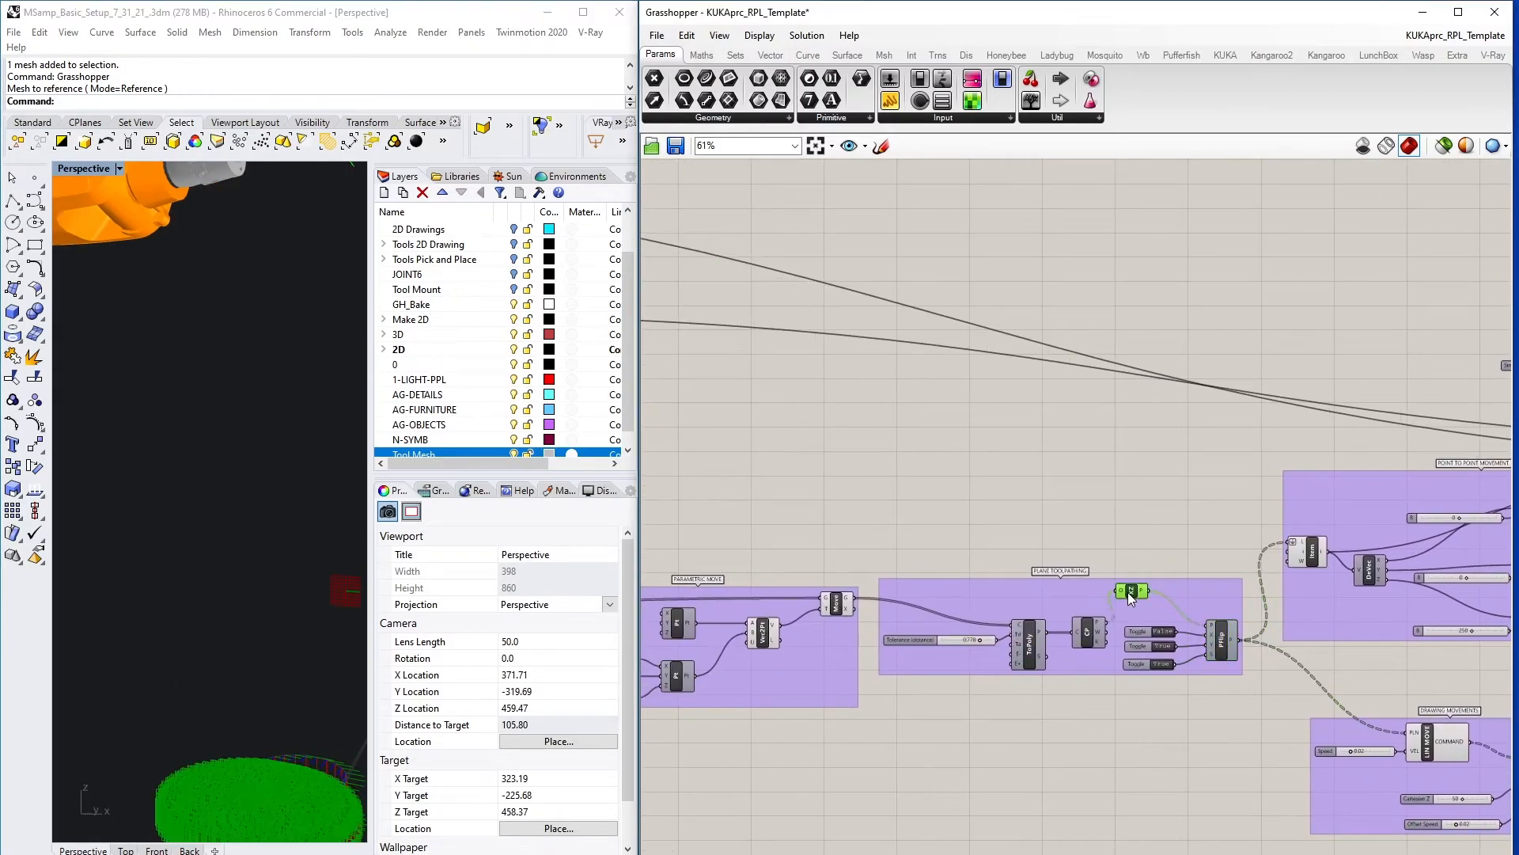
{"action": "right_click", "coordinate": [1127, 591]}
{"action": "left_click", "coordinate": [1155, 625]}
- Examine the orientation of the toolpath planes up close and against the robot's tool in the Rhino viewport
{"action": "scroll", "coordinate": [193, 788], "scroll_direction": "up", "scroll_amount": 2}
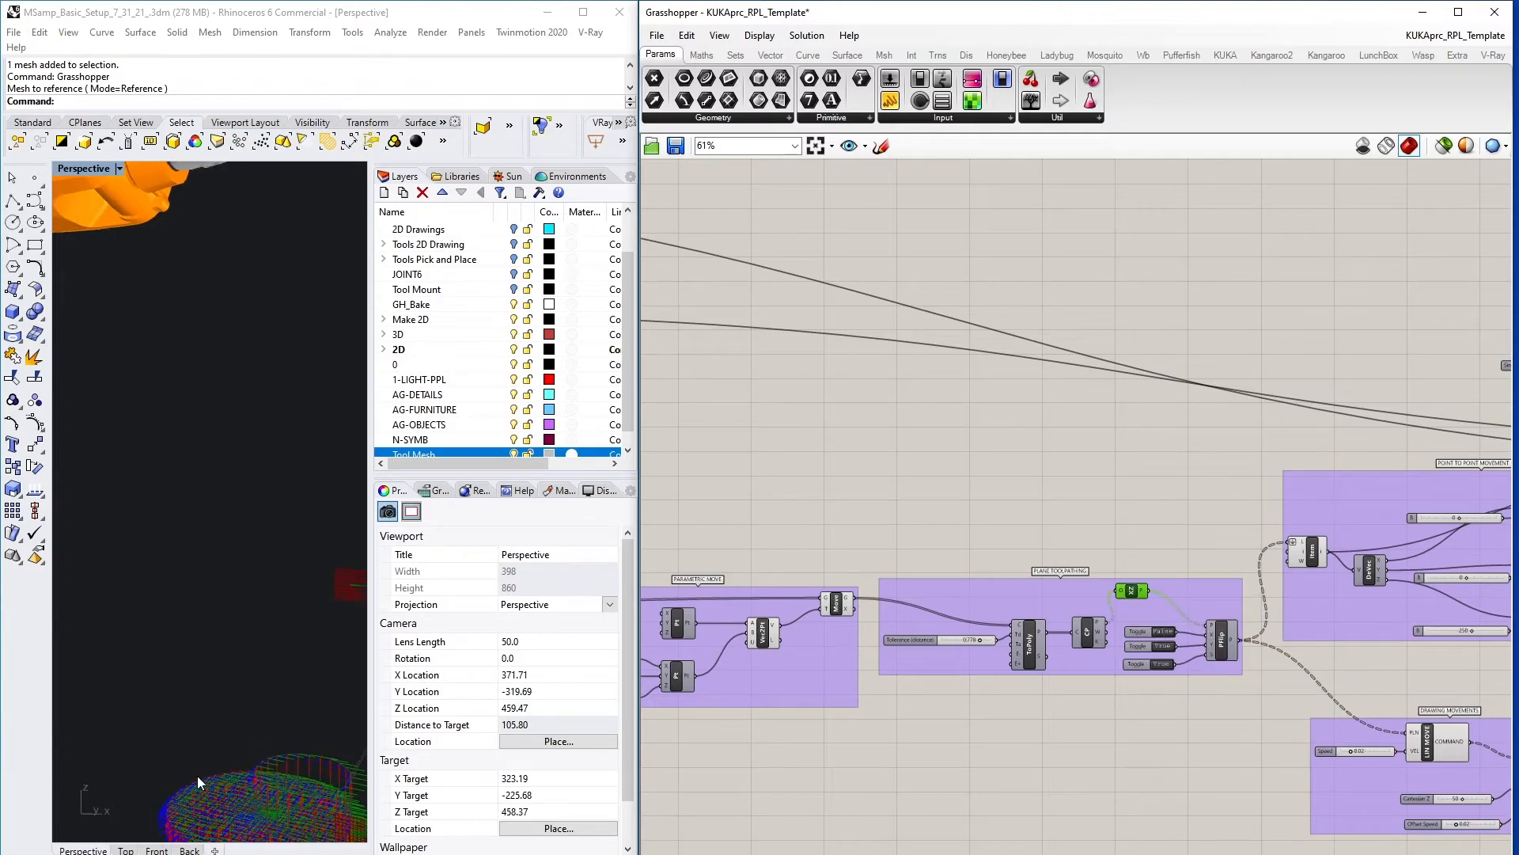
{"action": "scroll", "coordinate": [247, 728], "scroll_direction": "down", "scroll_amount": 9}
{"action": "scroll", "coordinate": [310, 807], "scroll_direction": "up", "scroll_amount": 3}
{"action": "scroll", "coordinate": [318, 843], "scroll_direction": "up", "scroll_amount": 10}
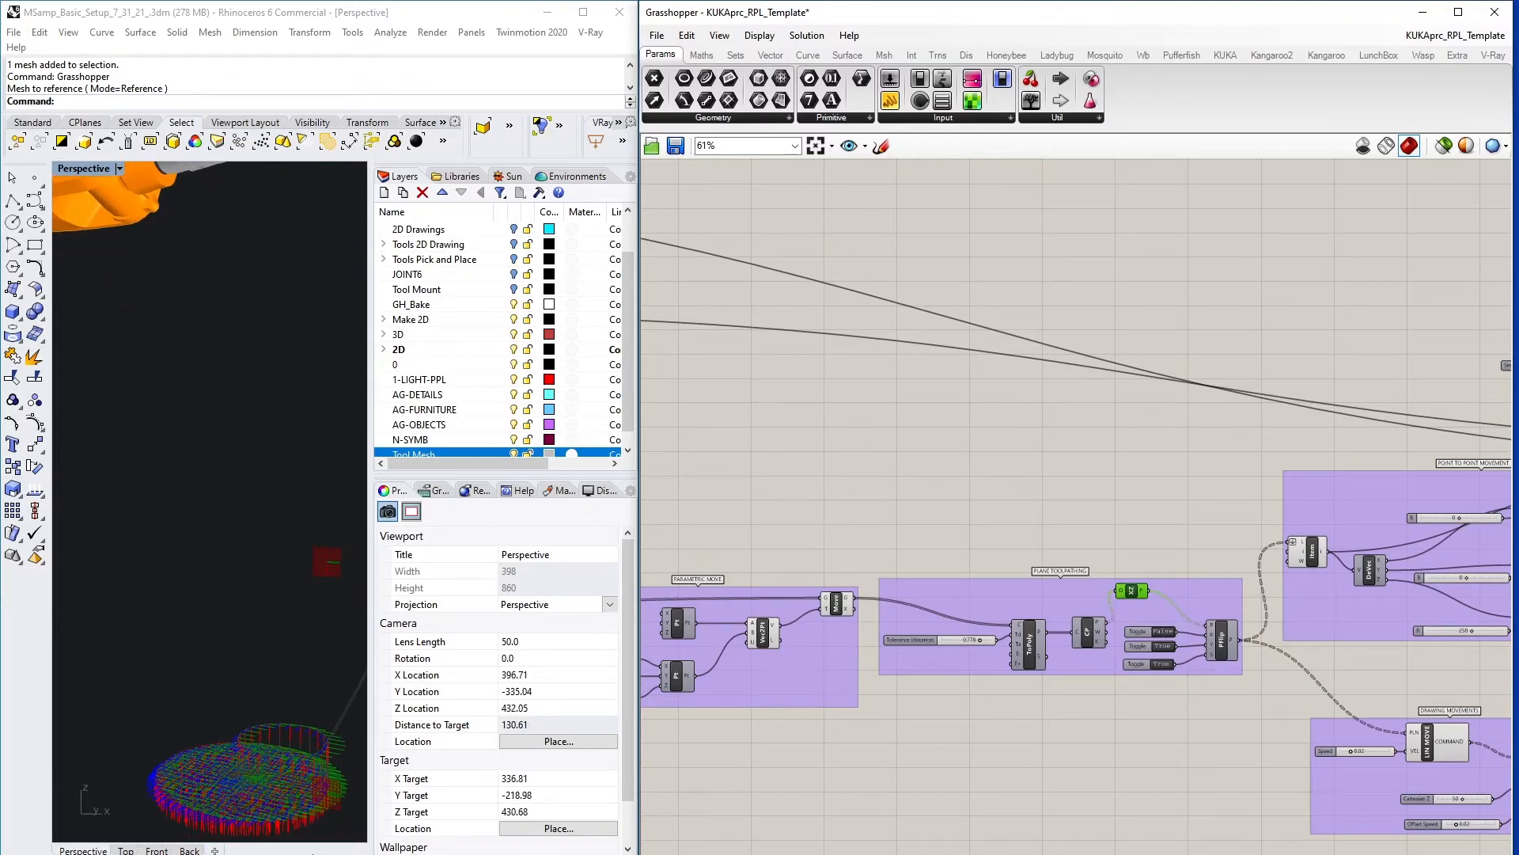
{"action": "scroll", "coordinate": [201, 717], "scroll_direction": "up", "scroll_amount": 4}
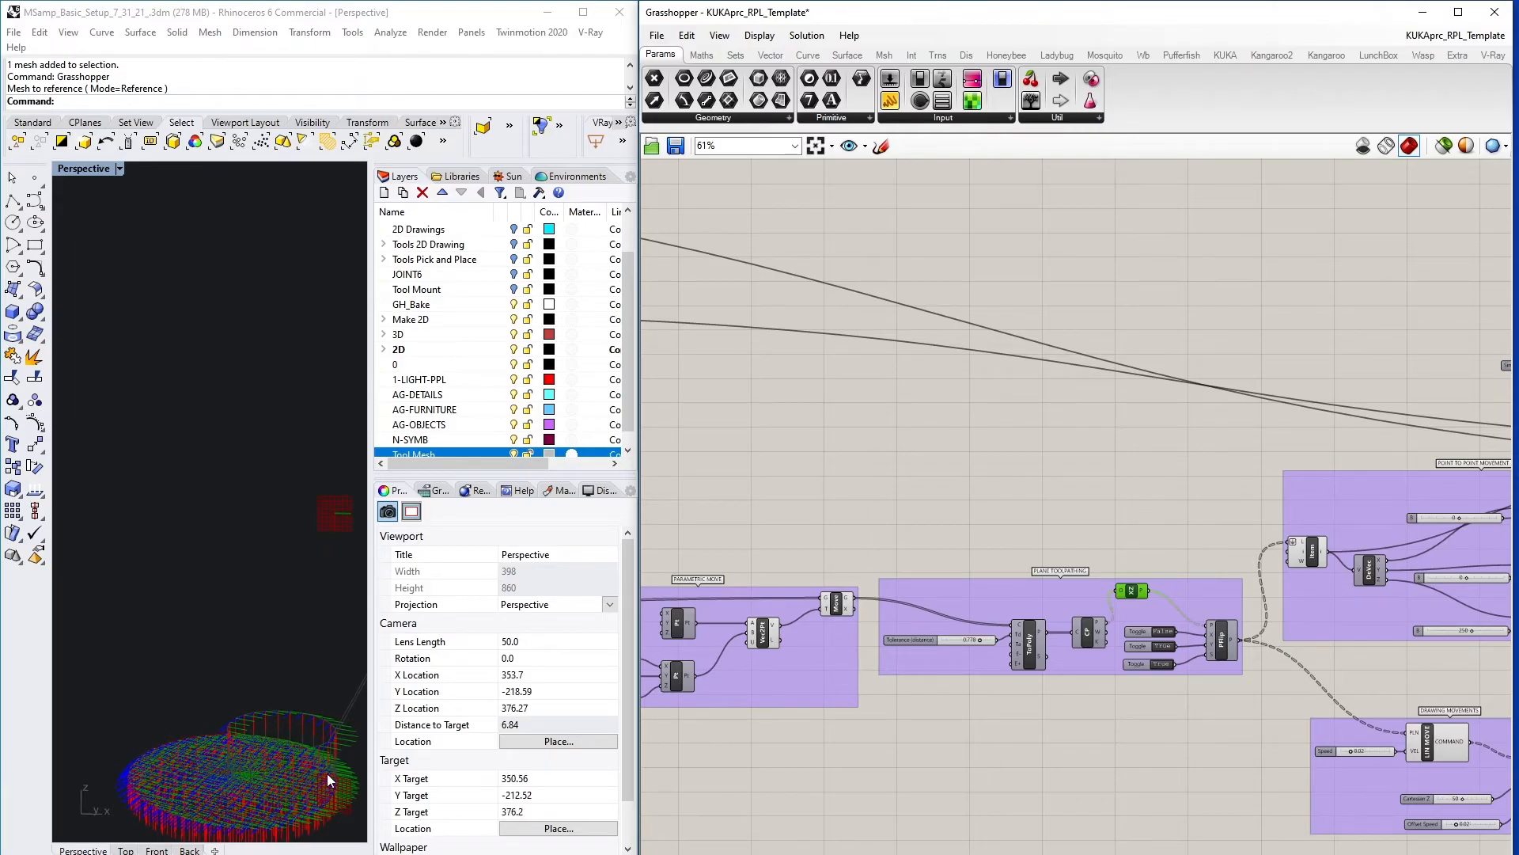
{"action": "scroll", "coordinate": [301, 752], "scroll_direction": "down", "scroll_amount": 1}
{"action": "scroll", "coordinate": [281, 747], "scroll_direction": "down", "scroll_amount": 14}
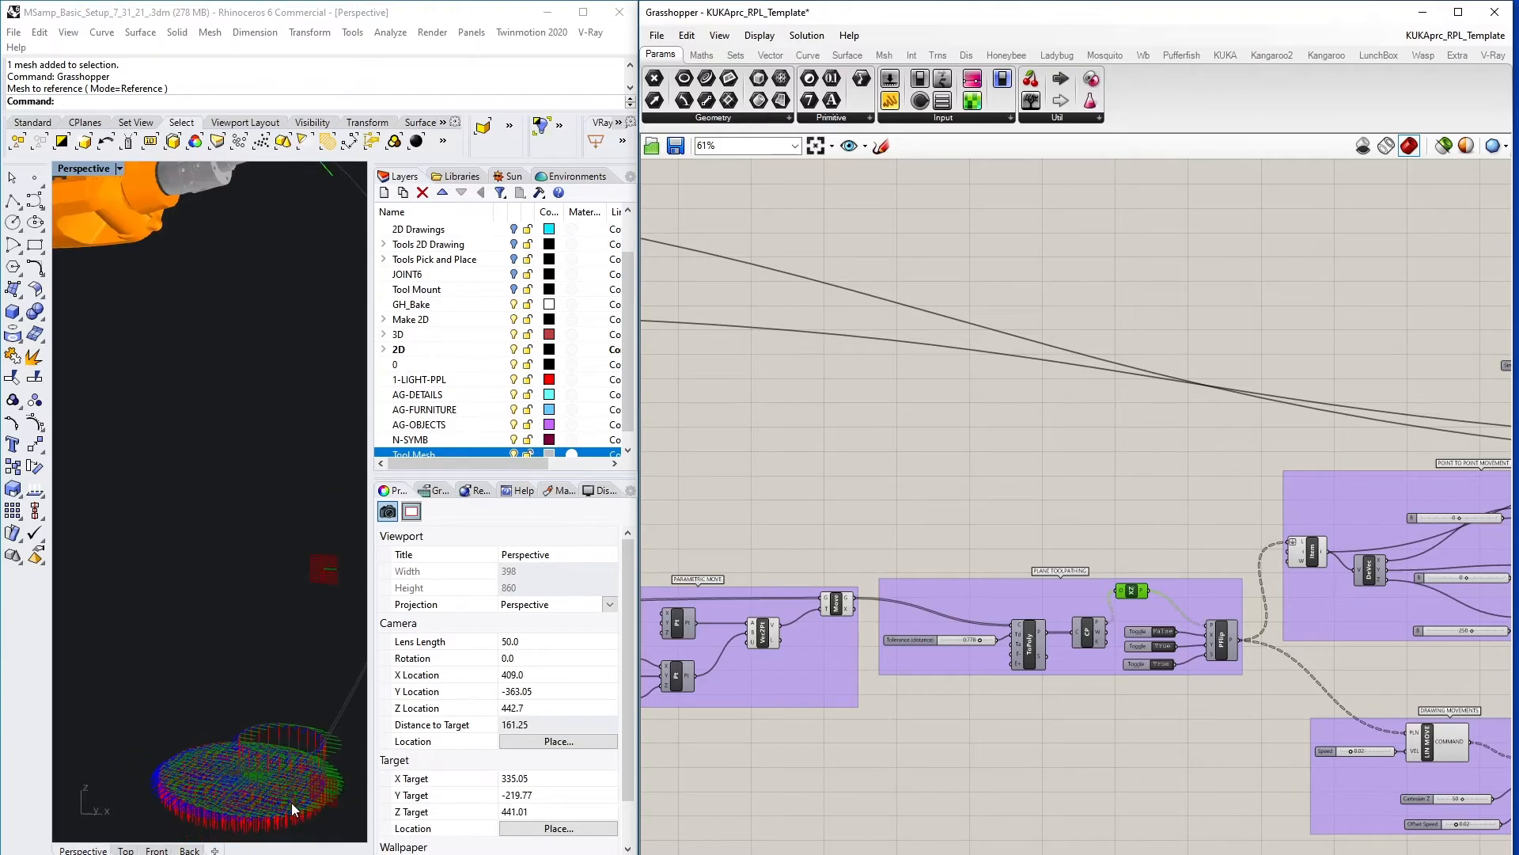
{"action": "scroll", "coordinate": [292, 809], "scroll_direction": "down", "scroll_amount": 8}
{"action": "scroll", "coordinate": [1117, 606], "scroll_direction": "down", "scroll_amount": 5}
- Open the simulation analysis in the KUKA|prc core's settings and play the robot simulation at 500% speed
{"action": "right_click_drag", "start_coordinate": [1416, 558], "coordinate": [918, 558]}
{"action": "scroll", "coordinate": [919, 557], "scroll_direction": "up", "scroll_amount": 7}
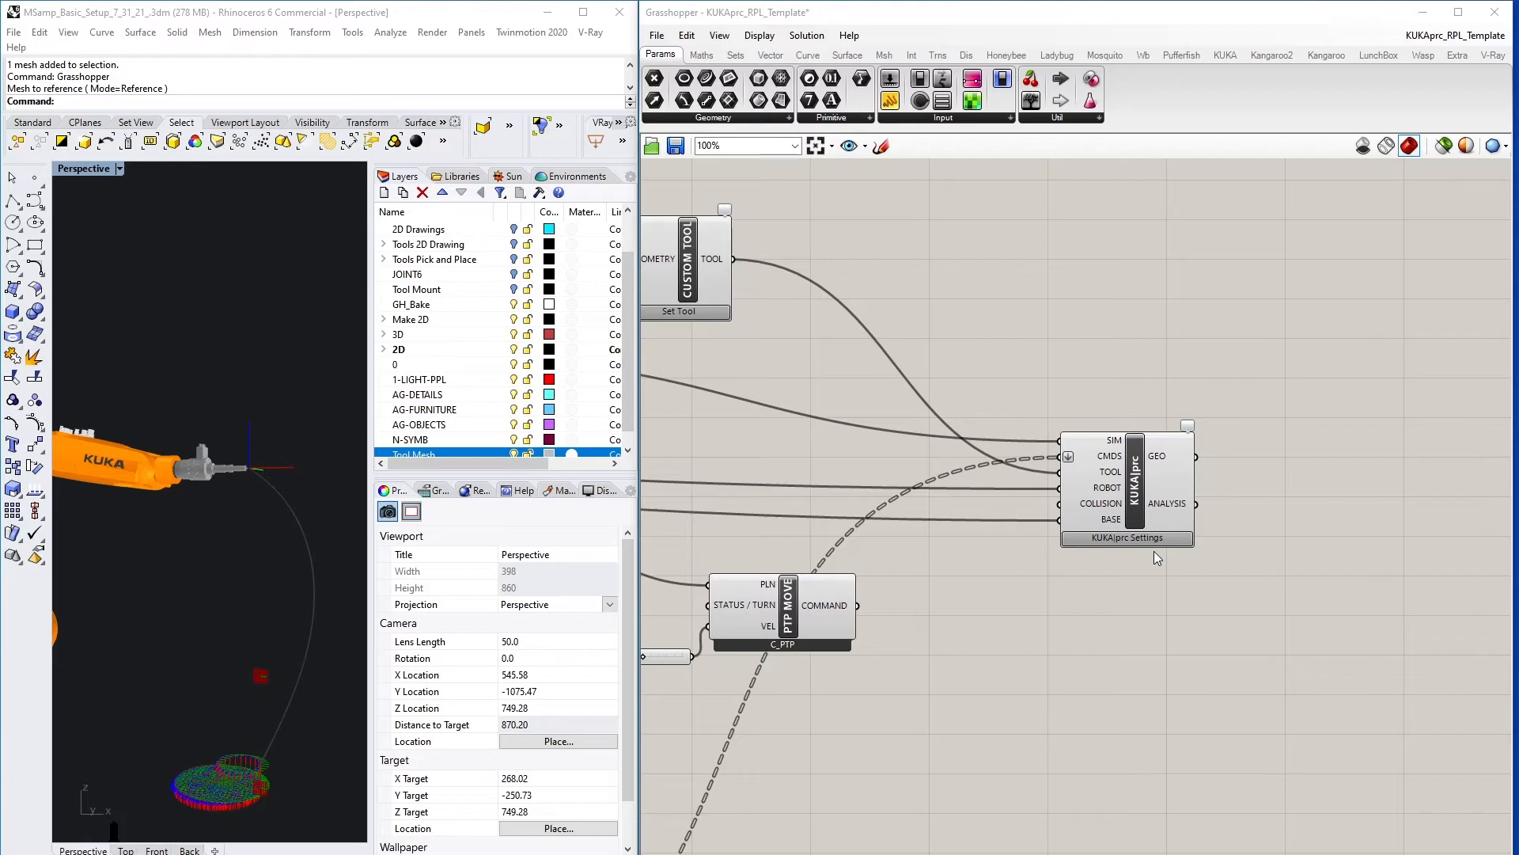
{"action": "left_click_drag", "start_coordinate": [1048, 379], "coordinate": [1105, 268]}
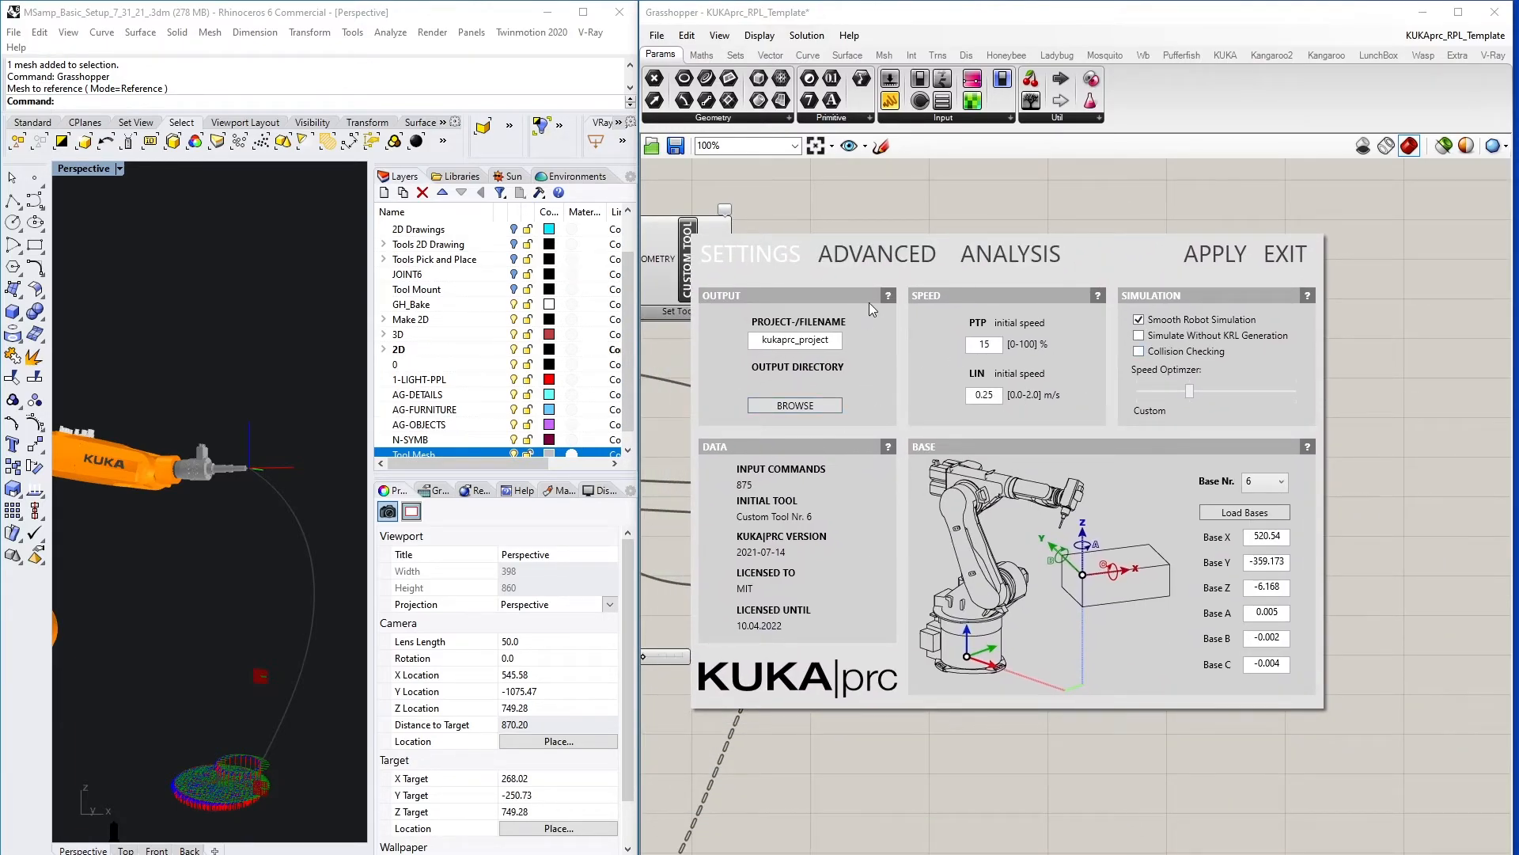
{"action": "left_click", "coordinate": [1011, 255]}
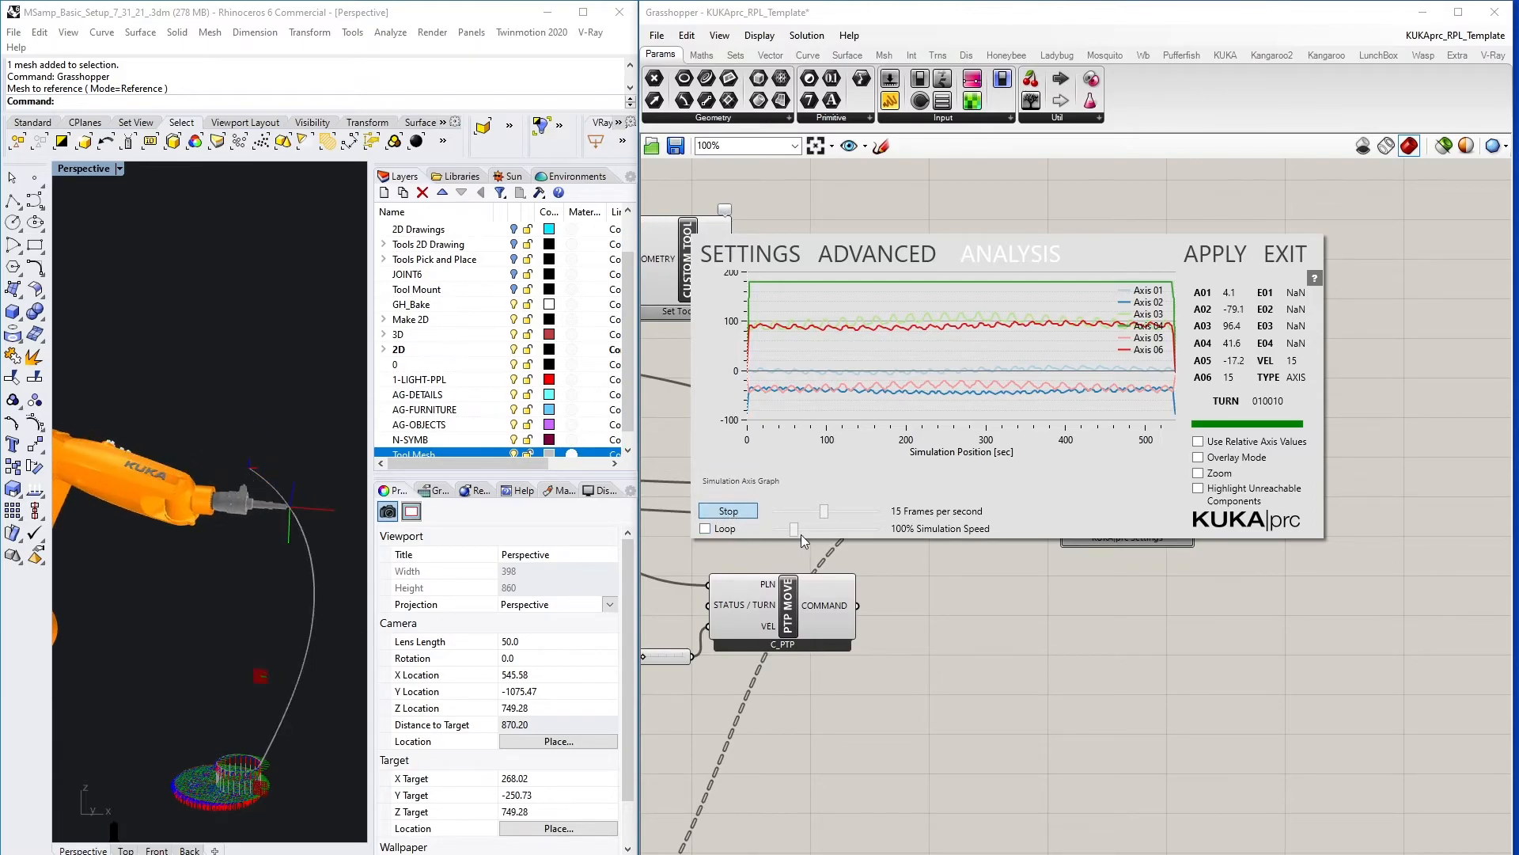
{"action": "left_click_drag", "start_coordinate": [794, 529], "coordinate": [895, 533]}
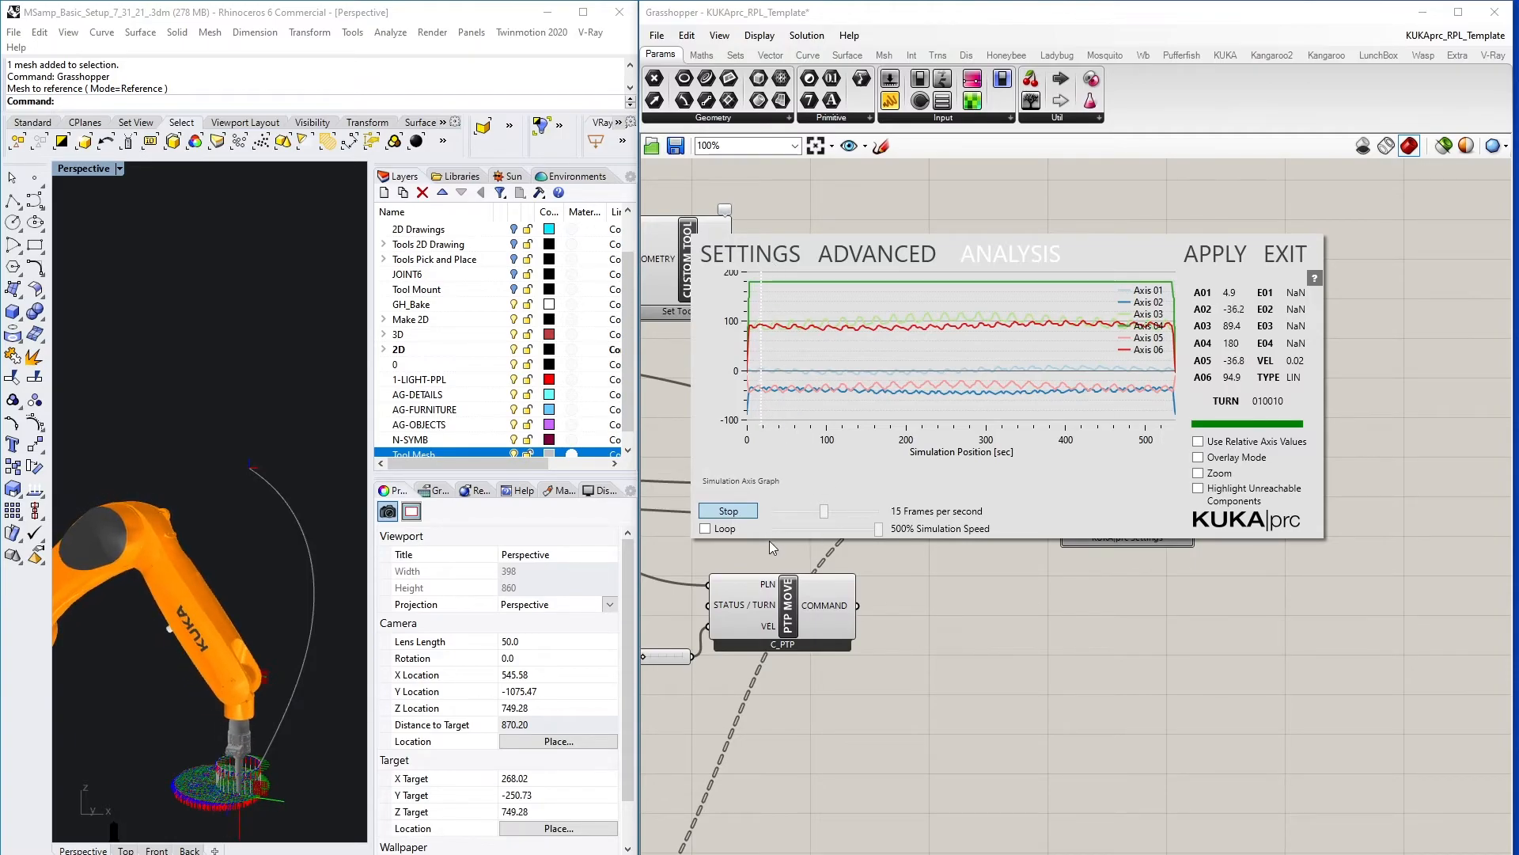
- Stop the simulation playback and close the KUKA|prc settings
{"action": "mouse_move", "coordinate": [741, 404]}
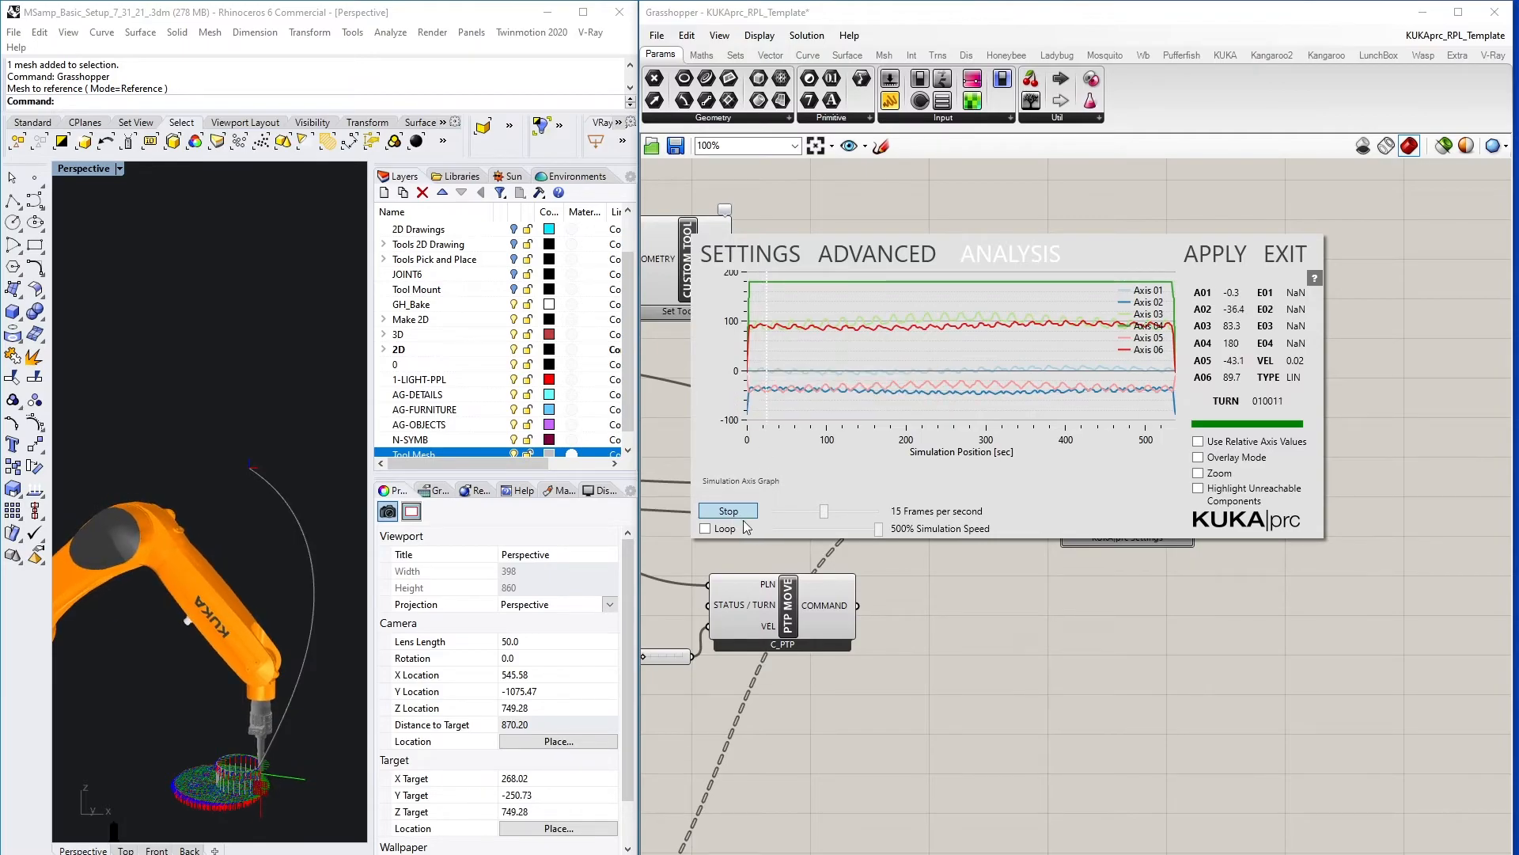
{"action": "left_click", "coordinate": [726, 511]}
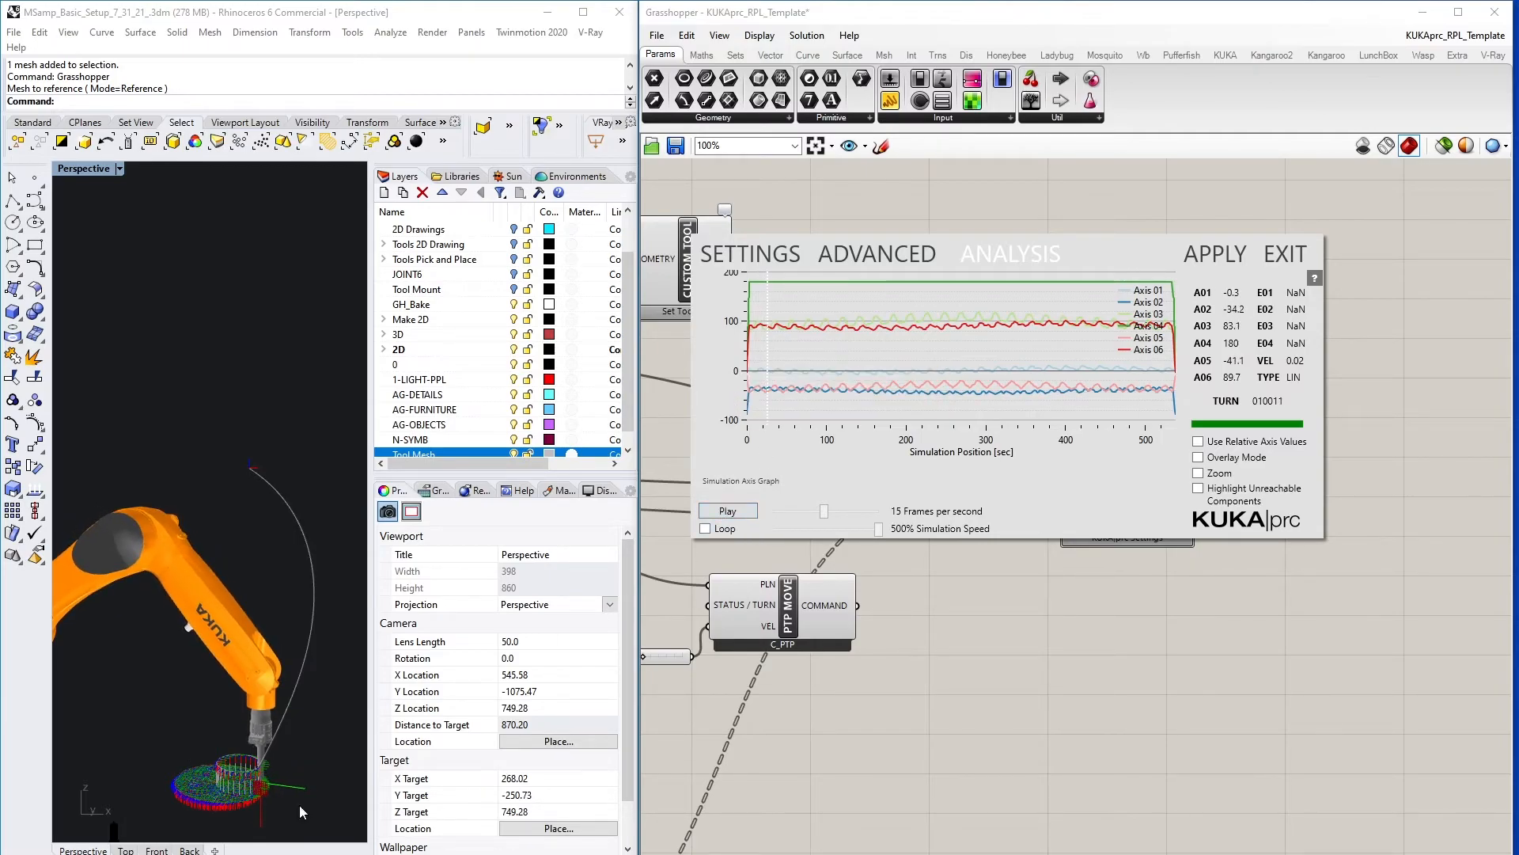
{"action": "mouse_move", "coordinate": [745, 309]}
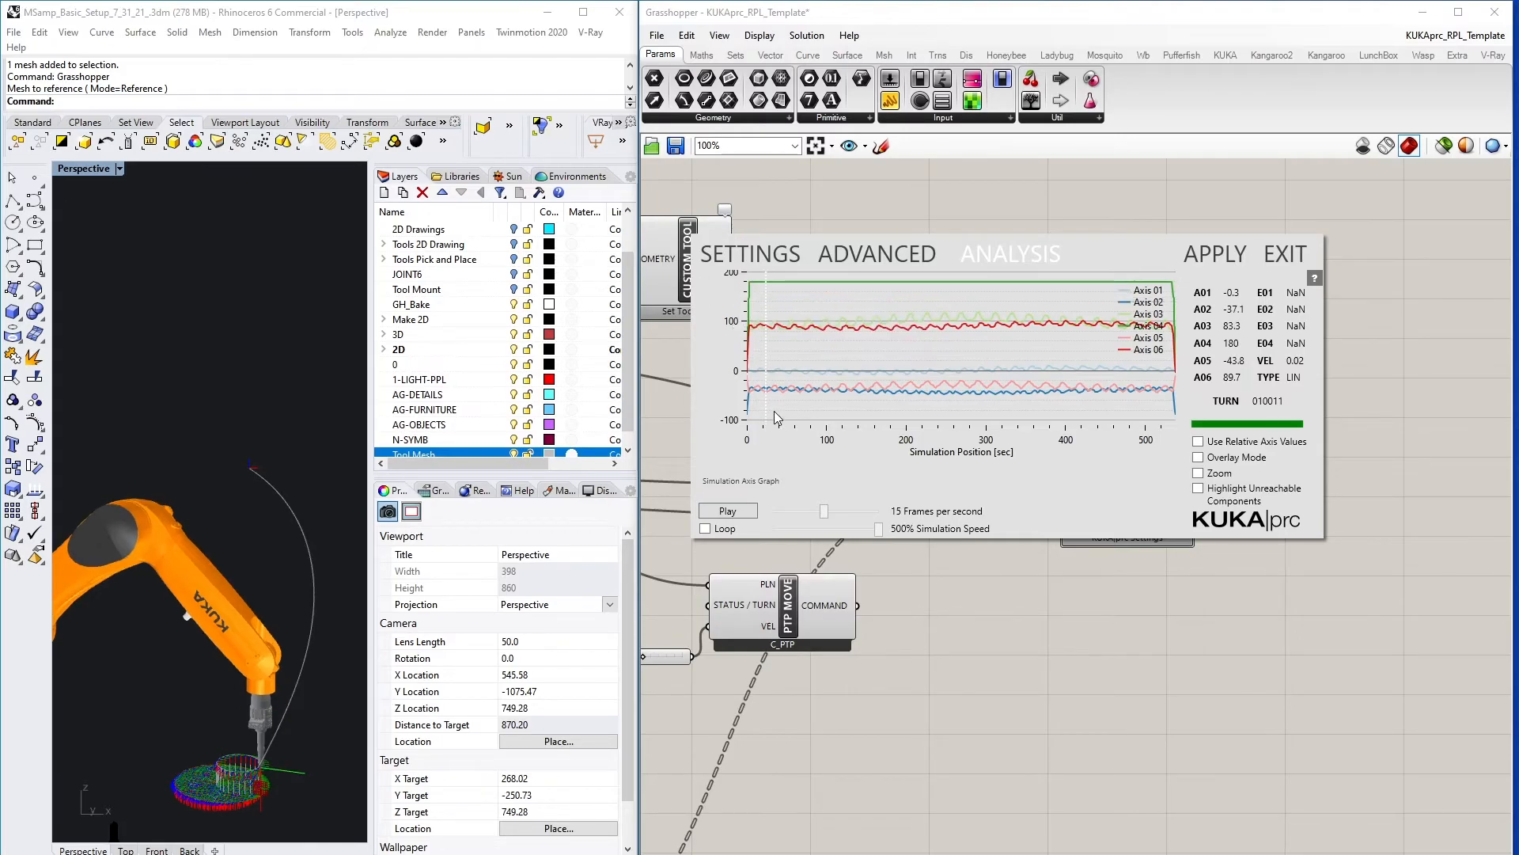
{"action": "left_click", "coordinate": [1290, 254]}
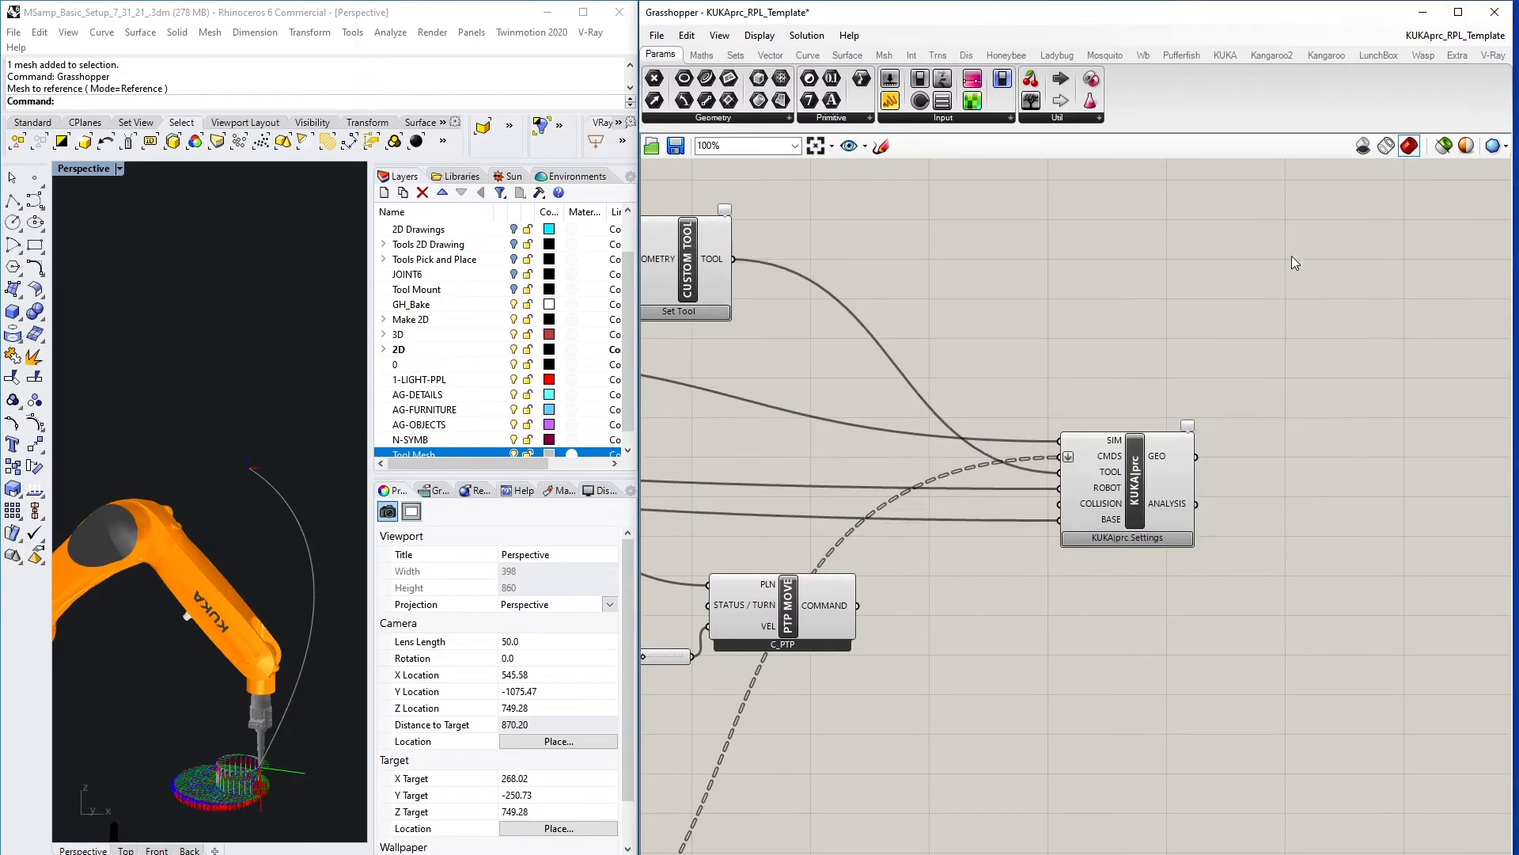
- Reset the Simulation Slider to 0.000
{"action": "right_click_drag", "start_coordinate": [938, 357], "coordinate": [1398, 505]}
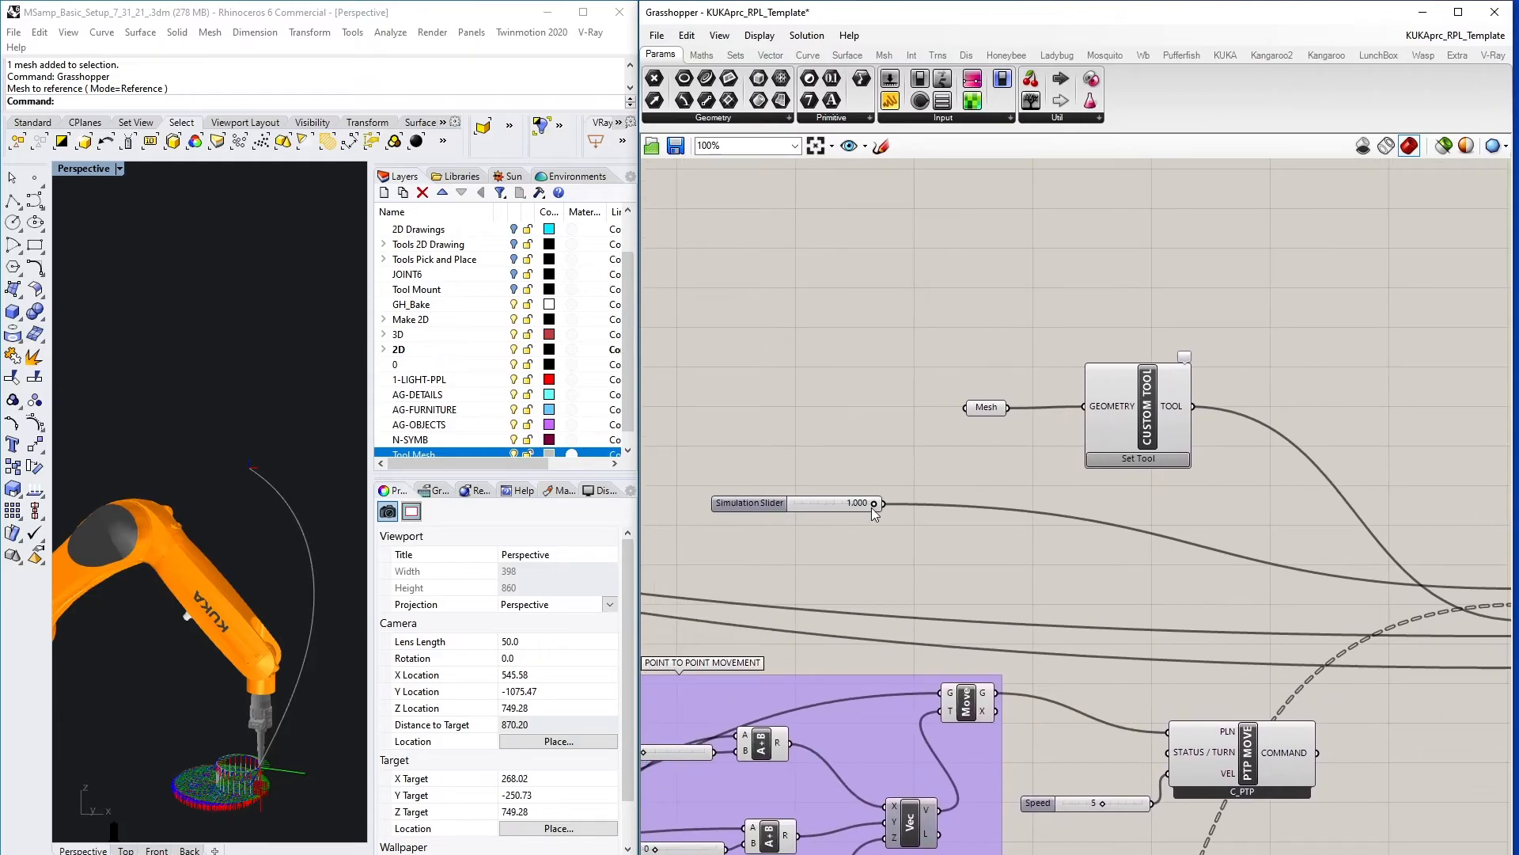
{"action": "left_click_drag", "start_coordinate": [874, 503], "coordinate": [715, 526]}
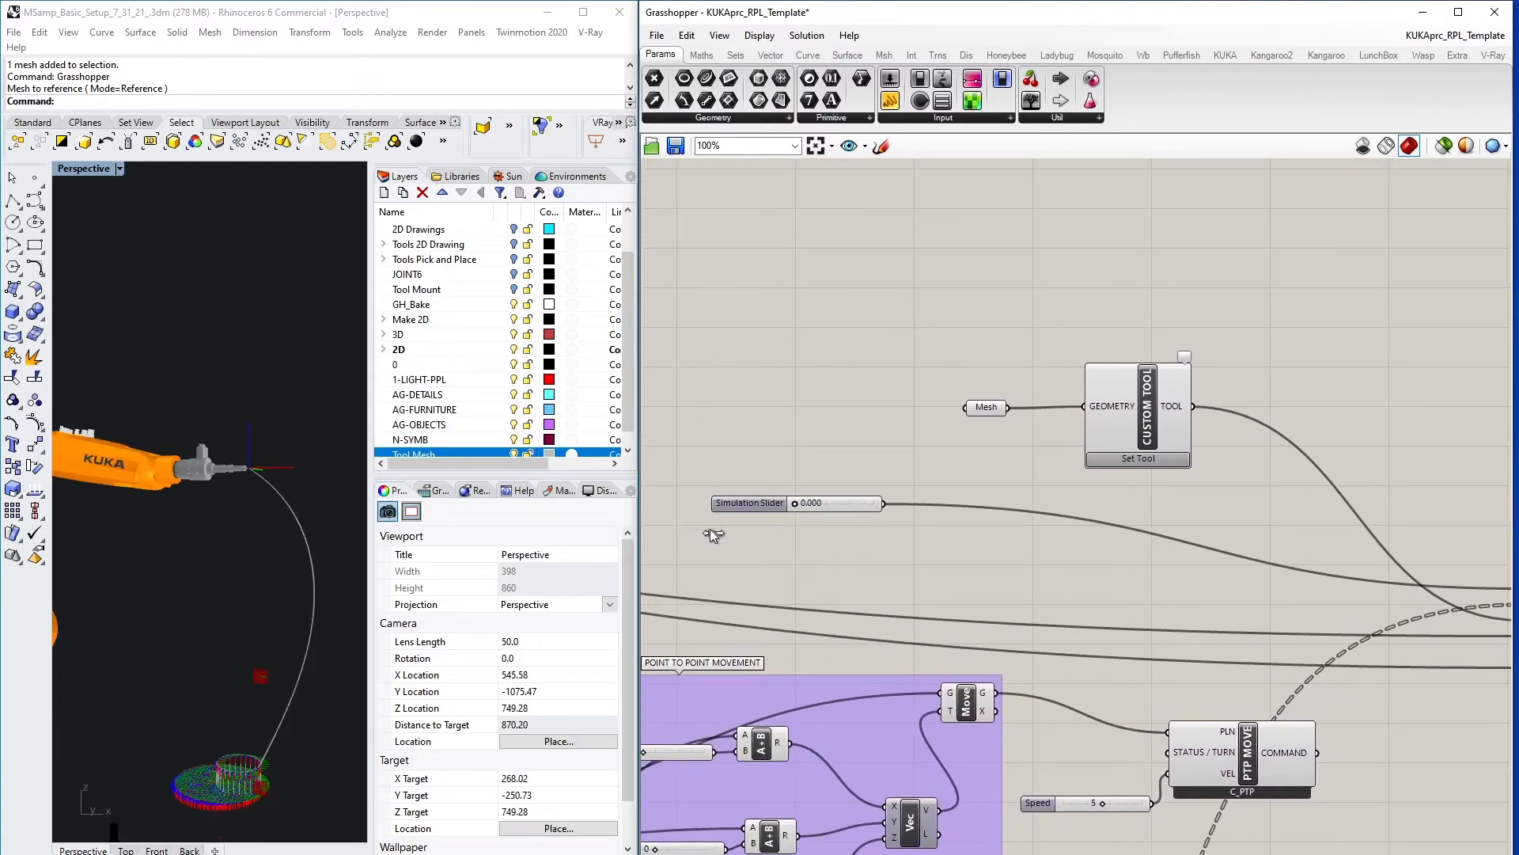
{"action": "left_click_drag", "start_coordinate": [801, 508], "coordinate": [786, 509]}
- Set the Z offset slider in the point-to-point movement group to 359
{"action": "scroll", "coordinate": [1093, 559], "scroll_direction": "down", "scroll_amount": 5}
{"action": "right_click_drag", "start_coordinate": [890, 652], "coordinate": [1018, 601]}
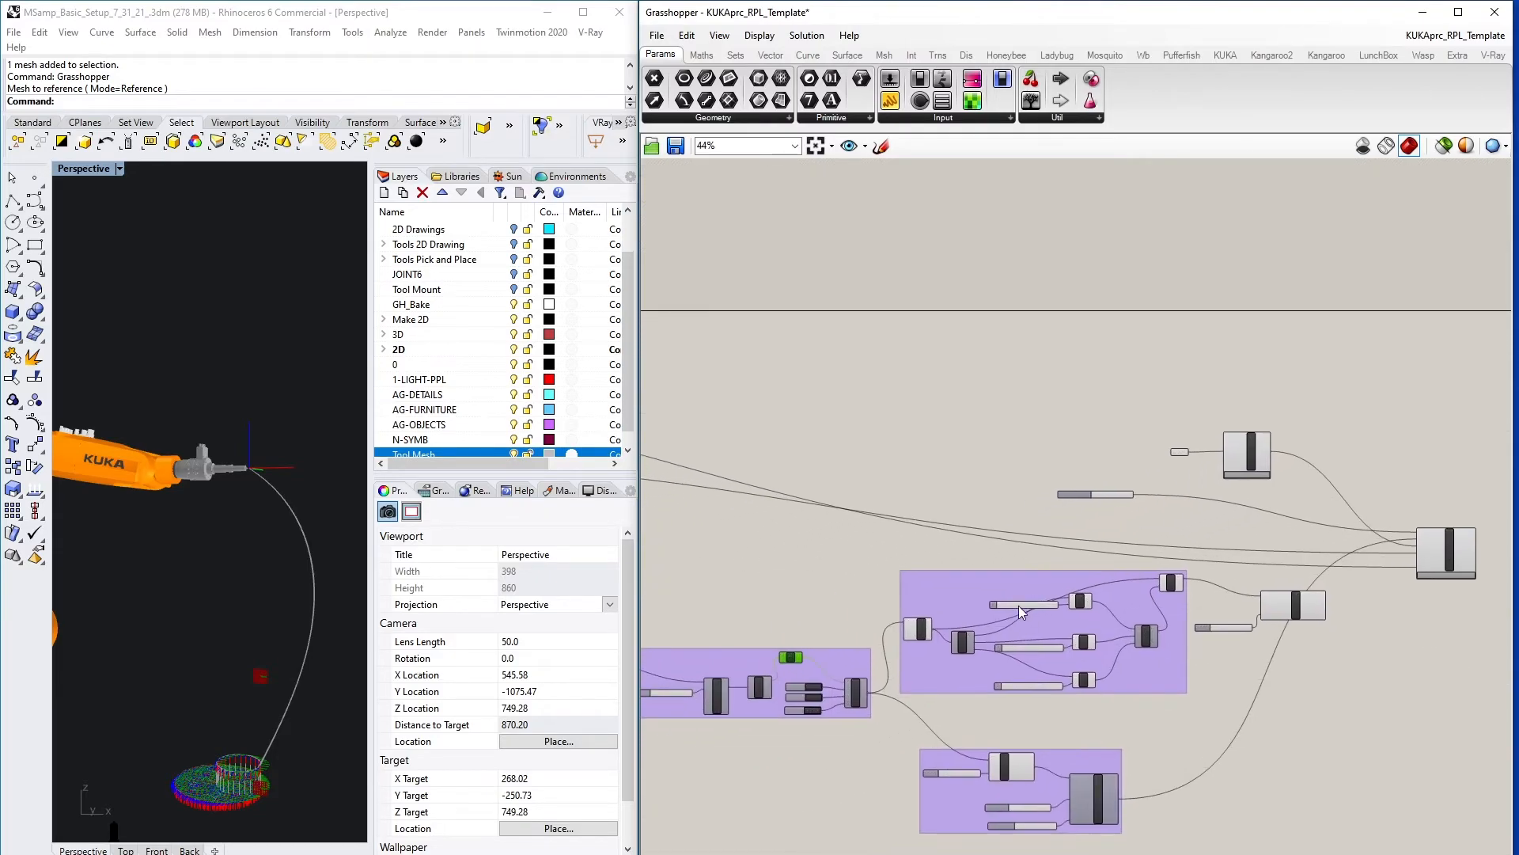
{"action": "scroll", "coordinate": [1046, 638], "scroll_direction": "up", "scroll_amount": 4}
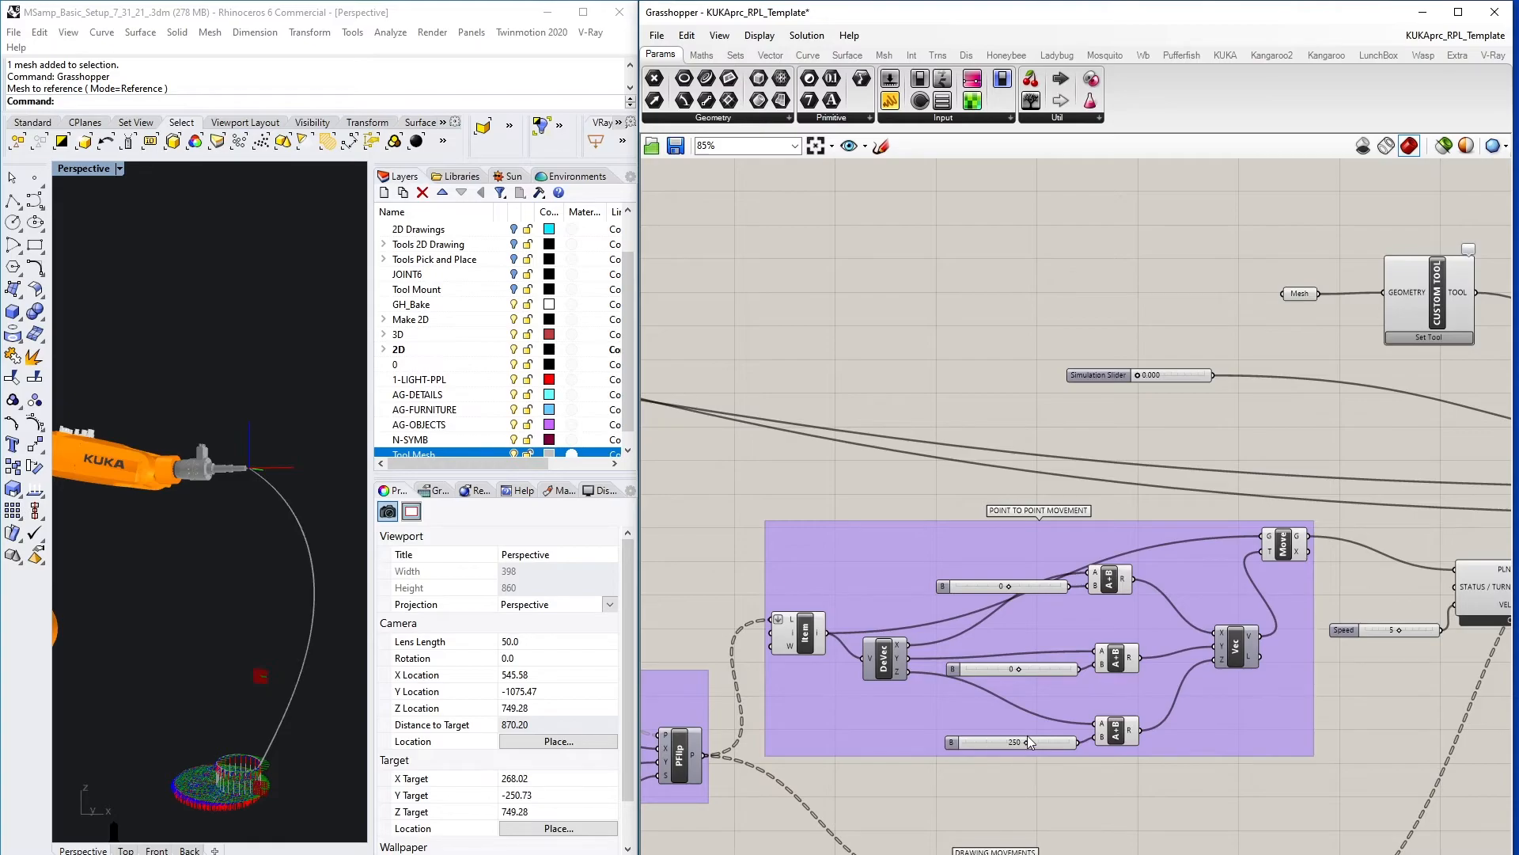
{"action": "left_click_drag", "start_coordinate": [1033, 745], "coordinate": [1048, 748]}
{"action": "scroll", "coordinate": [1250, 664], "scroll_direction": "down", "scroll_amount": 4}
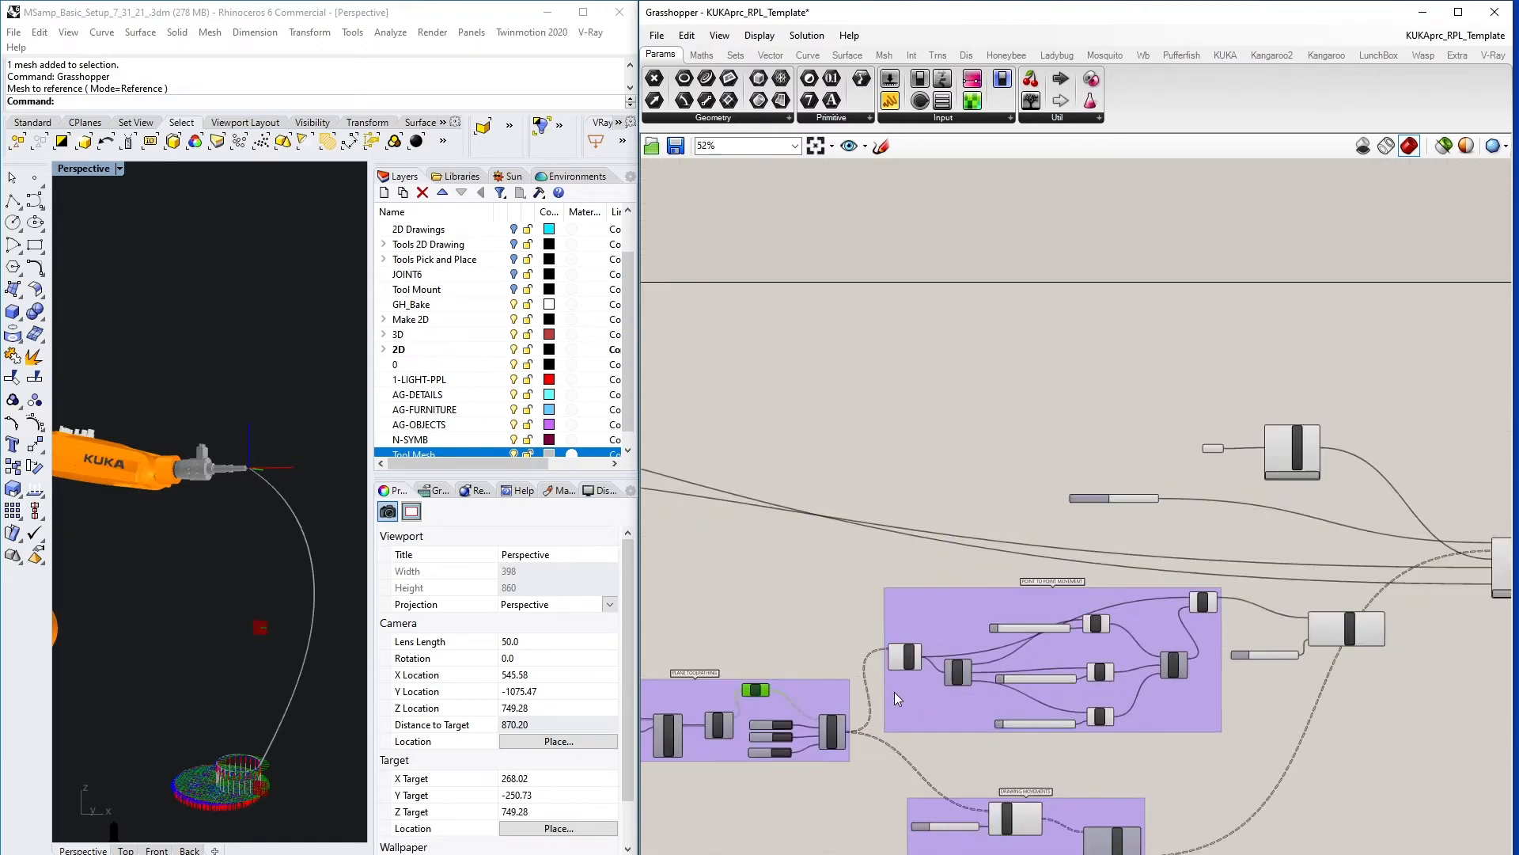
- Highlight the point-to-point Move component to locate its plane in the viewport, and select the PTP Move command it feeds
{"action": "scroll", "coordinate": [1162, 609], "scroll_direction": "up", "scroll_amount": 2}
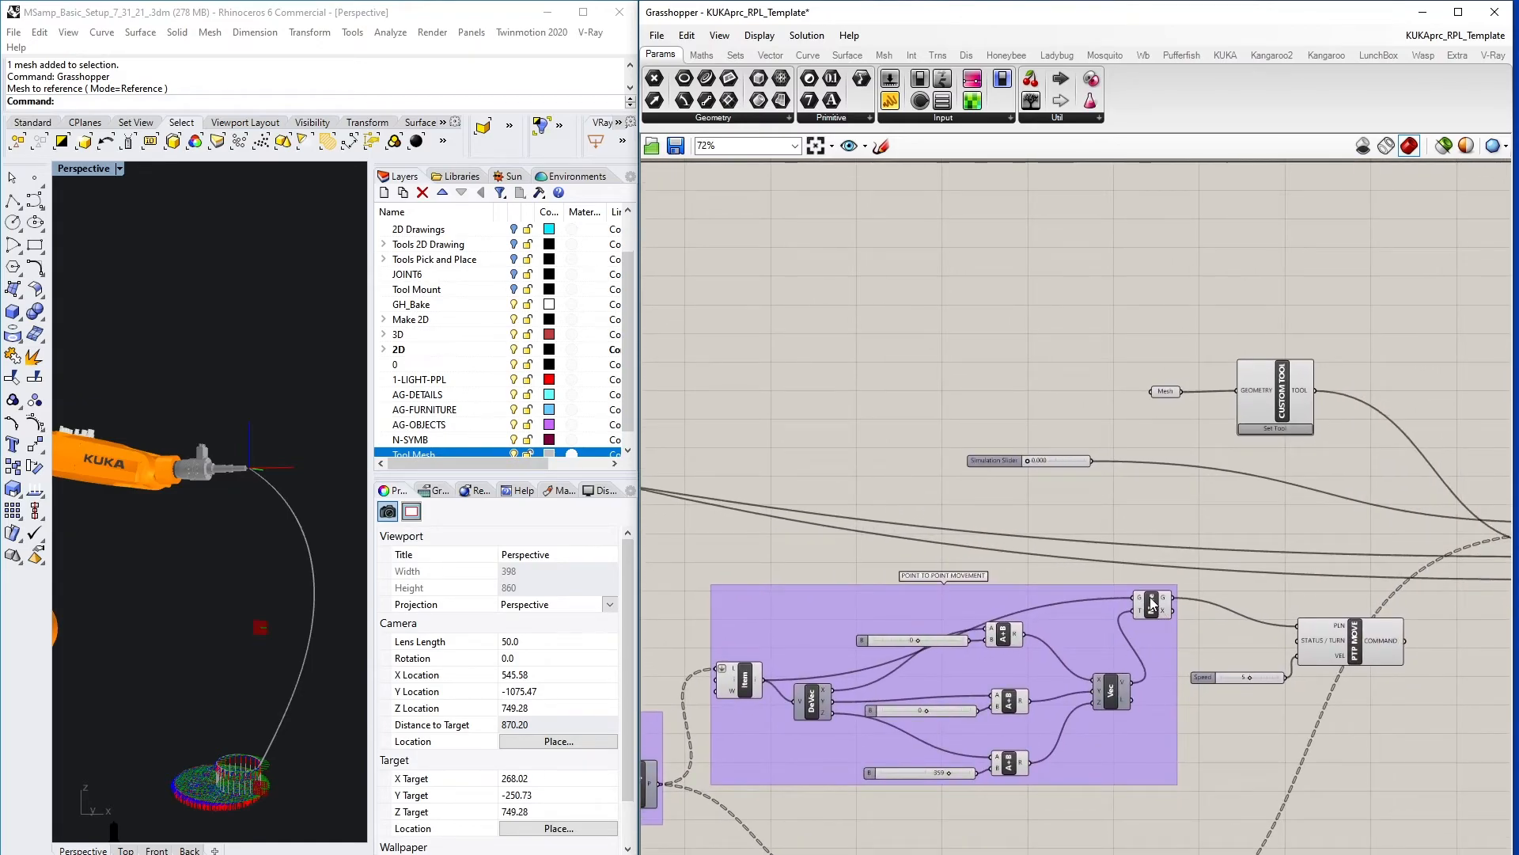
{"action": "left_click", "coordinate": [1151, 604]}
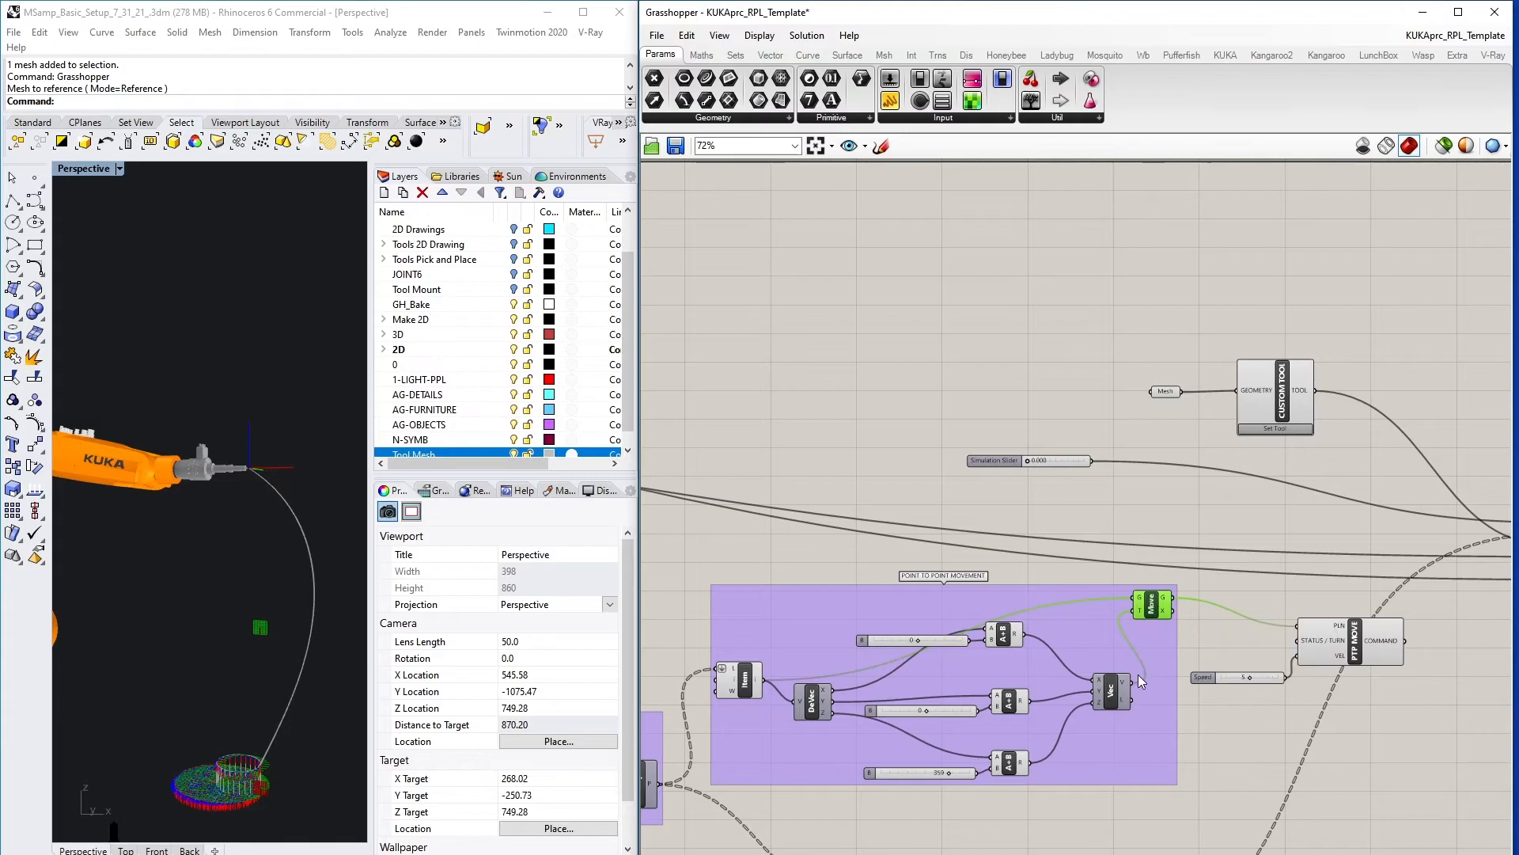
{"action": "right_click_drag", "start_coordinate": [296, 769], "coordinate": [320, 746]}
{"action": "right_click_drag", "start_coordinate": [1351, 714], "coordinate": [1053, 764]}
{"action": "left_click_drag", "start_coordinate": [1097, 685], "coordinate": [1059, 671]}
{"action": "right_click_drag", "start_coordinate": [1129, 724], "coordinate": [1148, 722]}
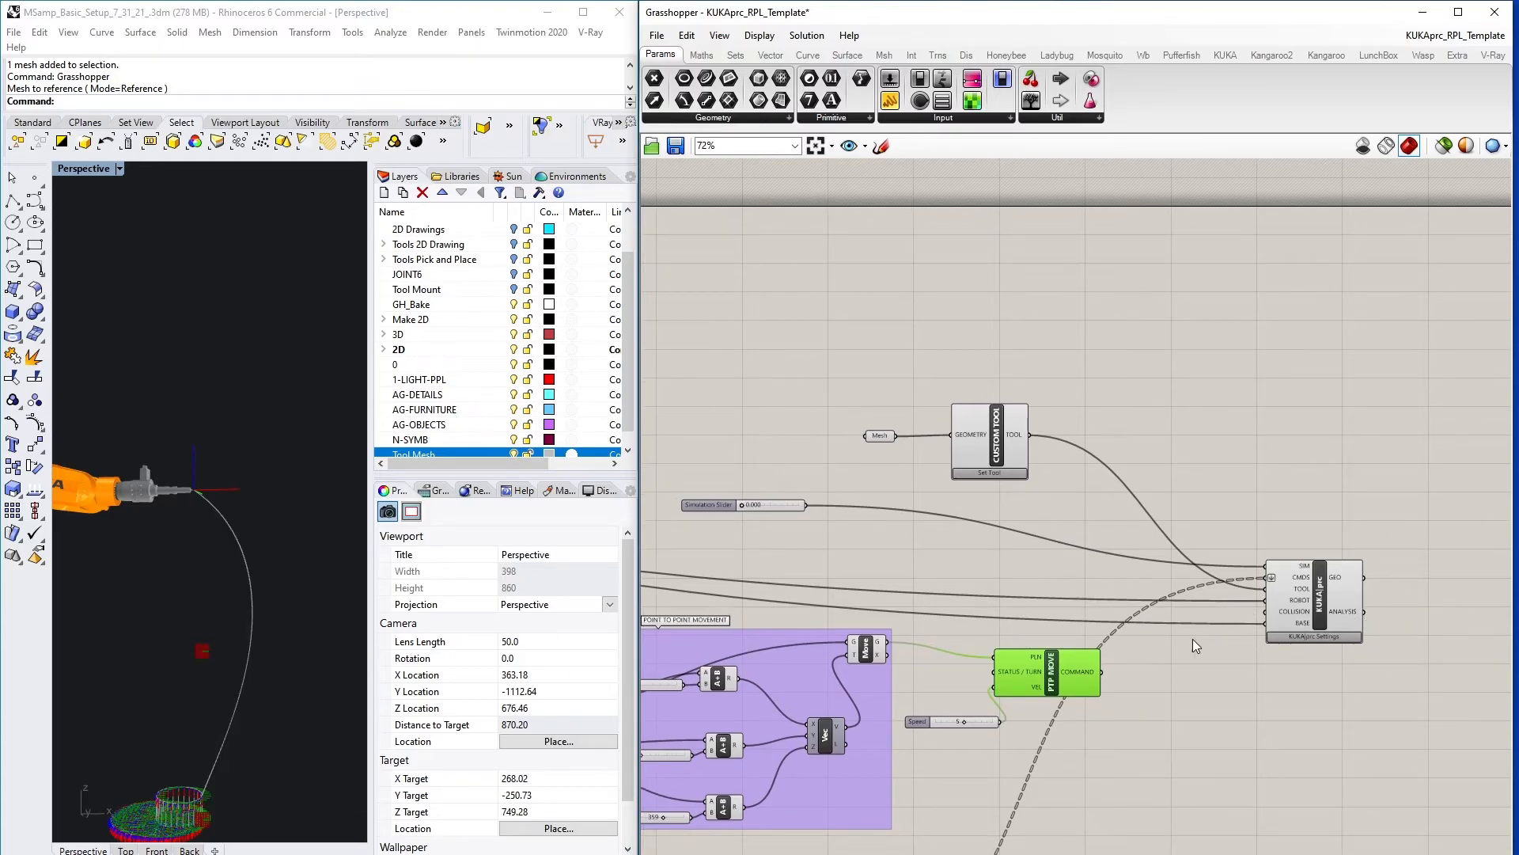
- Disconnect the drawing commands from the KUKA|prc core's CMDS input and wire the PTP Move command into it
{"action": "scroll", "coordinate": [1106, 670], "scroll_direction": "down", "scroll_amount": 1}
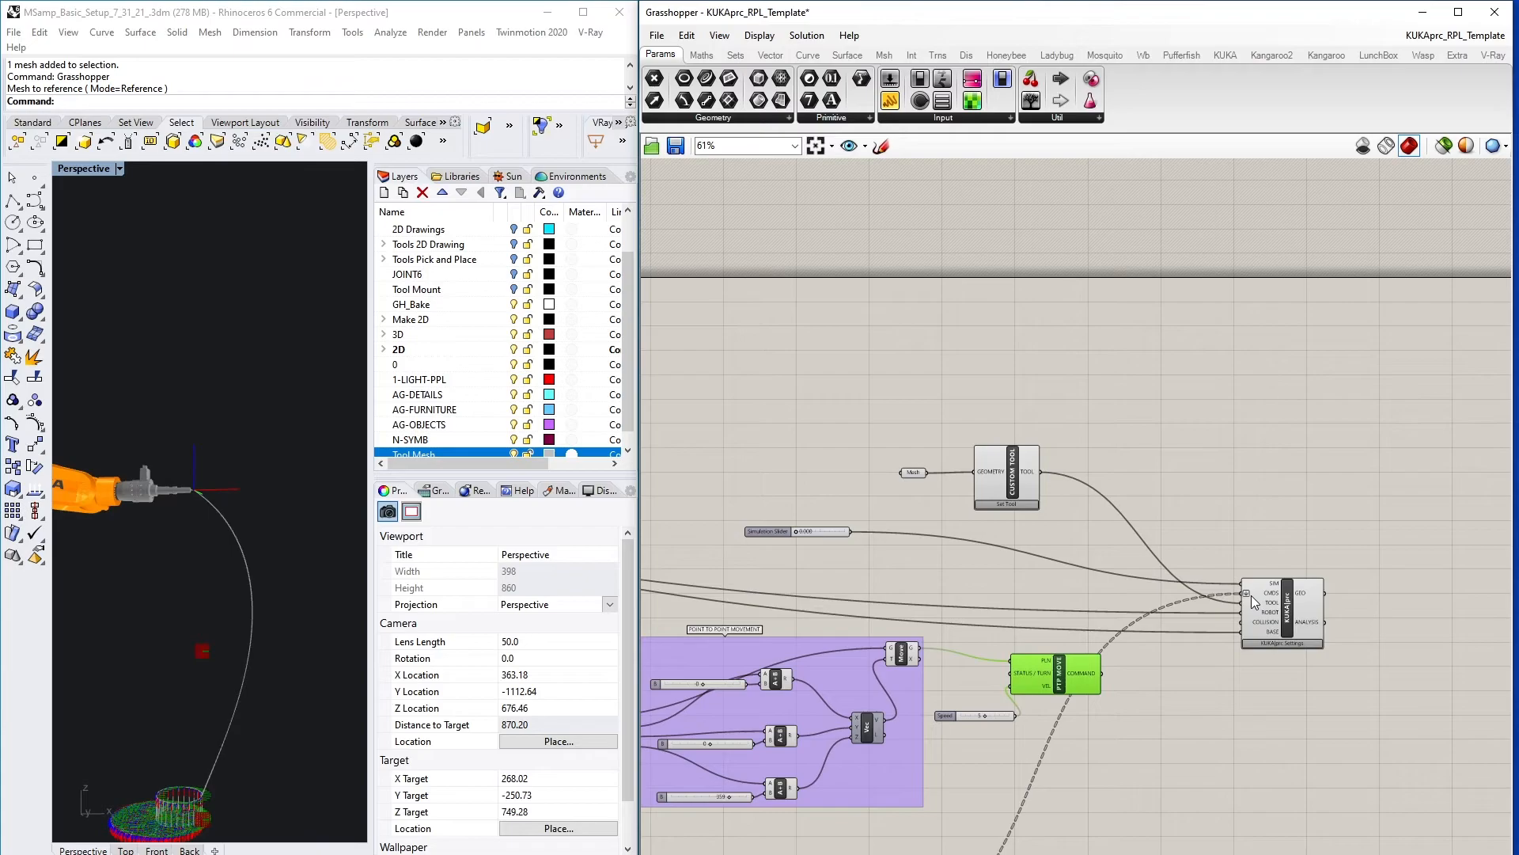
{"action": "right_click", "coordinate": [1252, 601]}
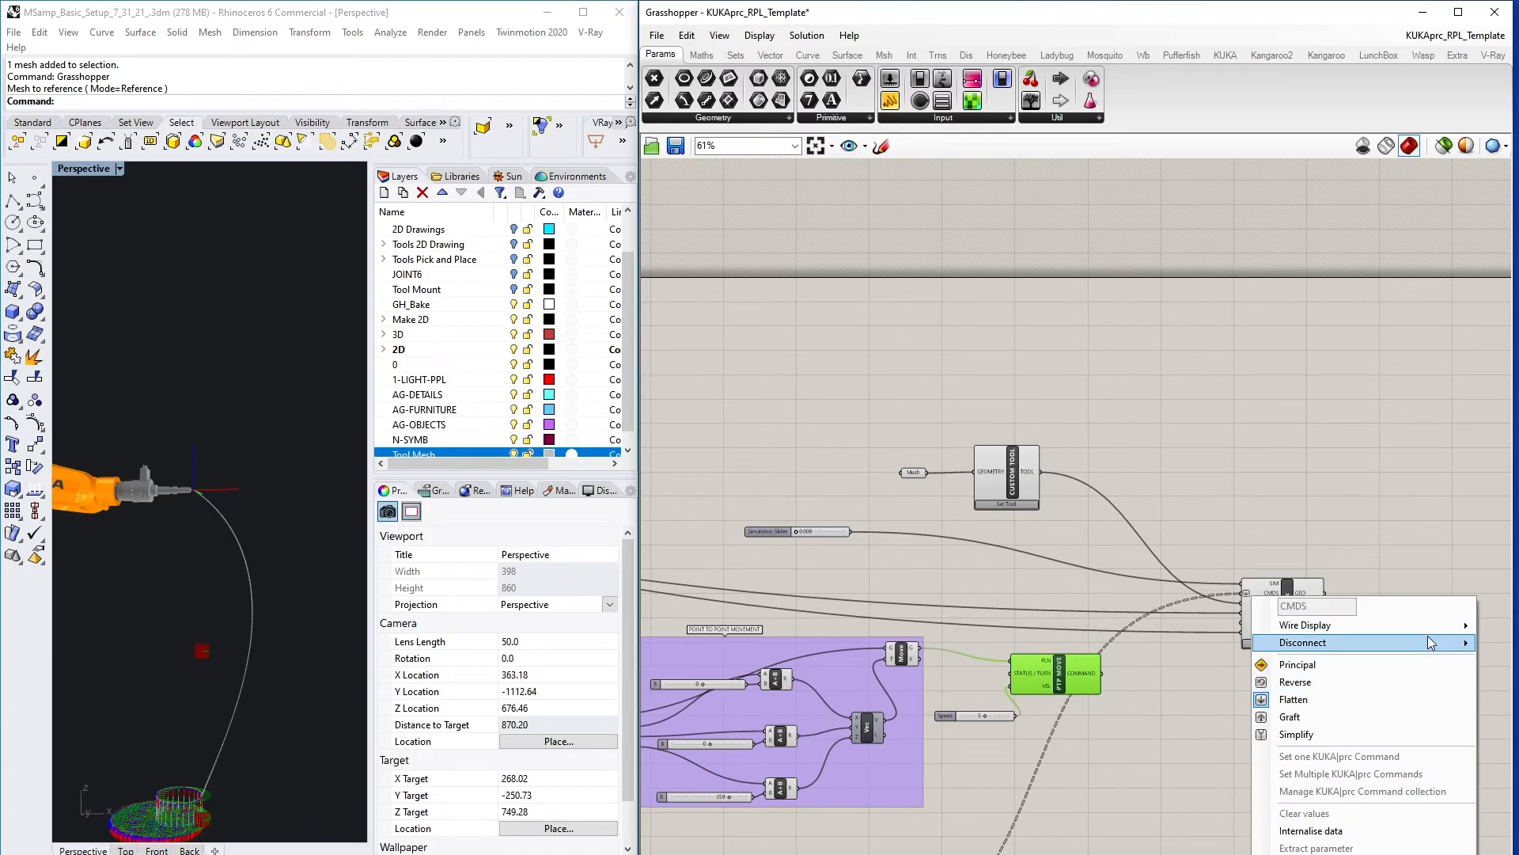
{"action": "left_click", "coordinate": [1503, 643]}
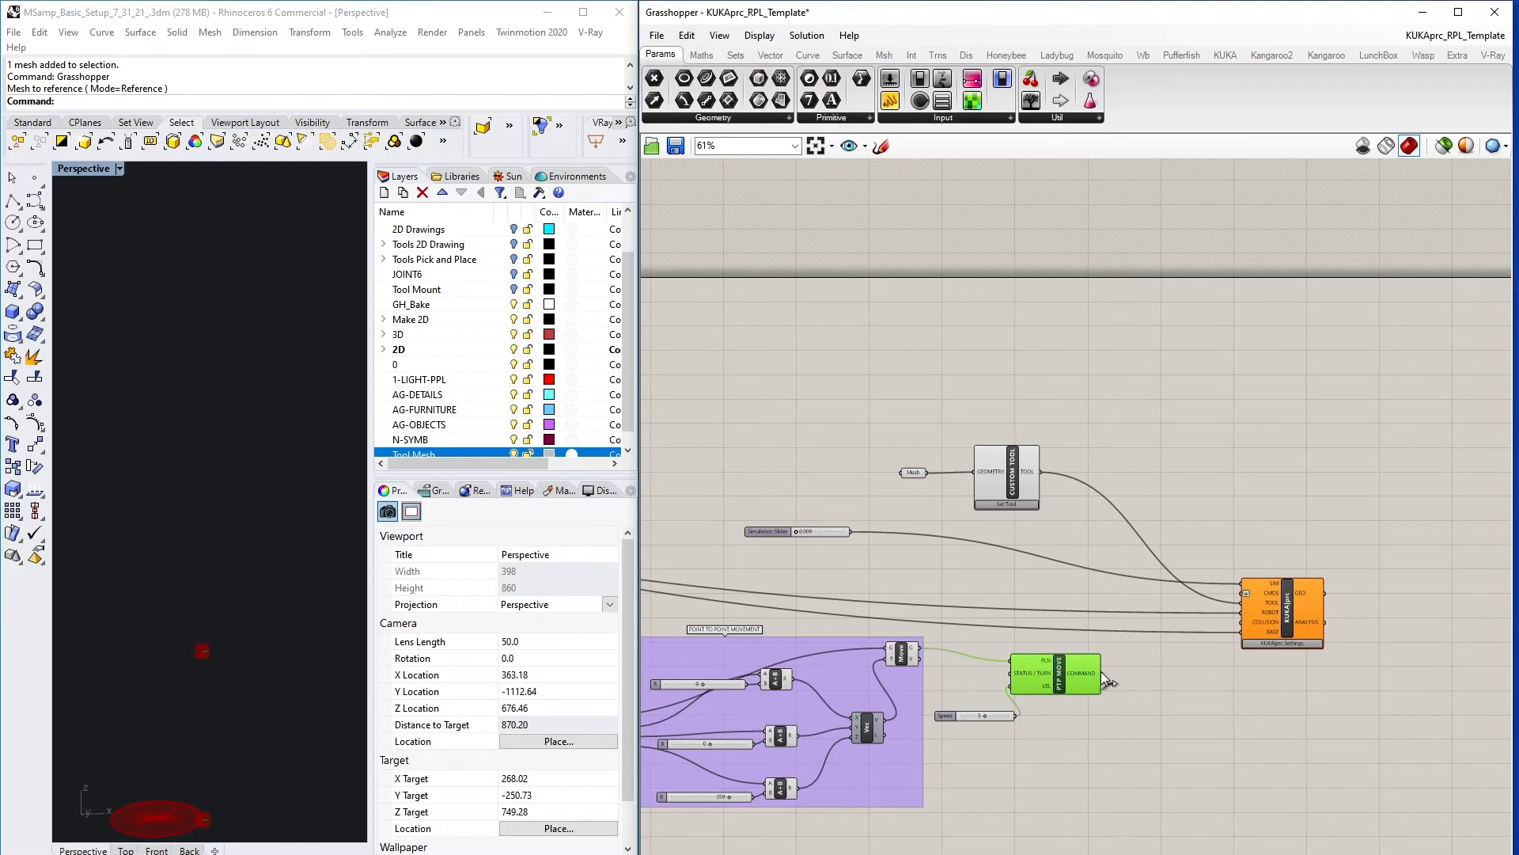
{"action": "left_click_drag", "start_coordinate": [1220, 602], "coordinate": [1243, 592]}
- Add the Cartesian Offset output of the drawing movements to the core's CMDS input alongside the PTP Move command
{"action": "scroll", "coordinate": [962, 782], "scroll_direction": "down", "scroll_amount": 3}
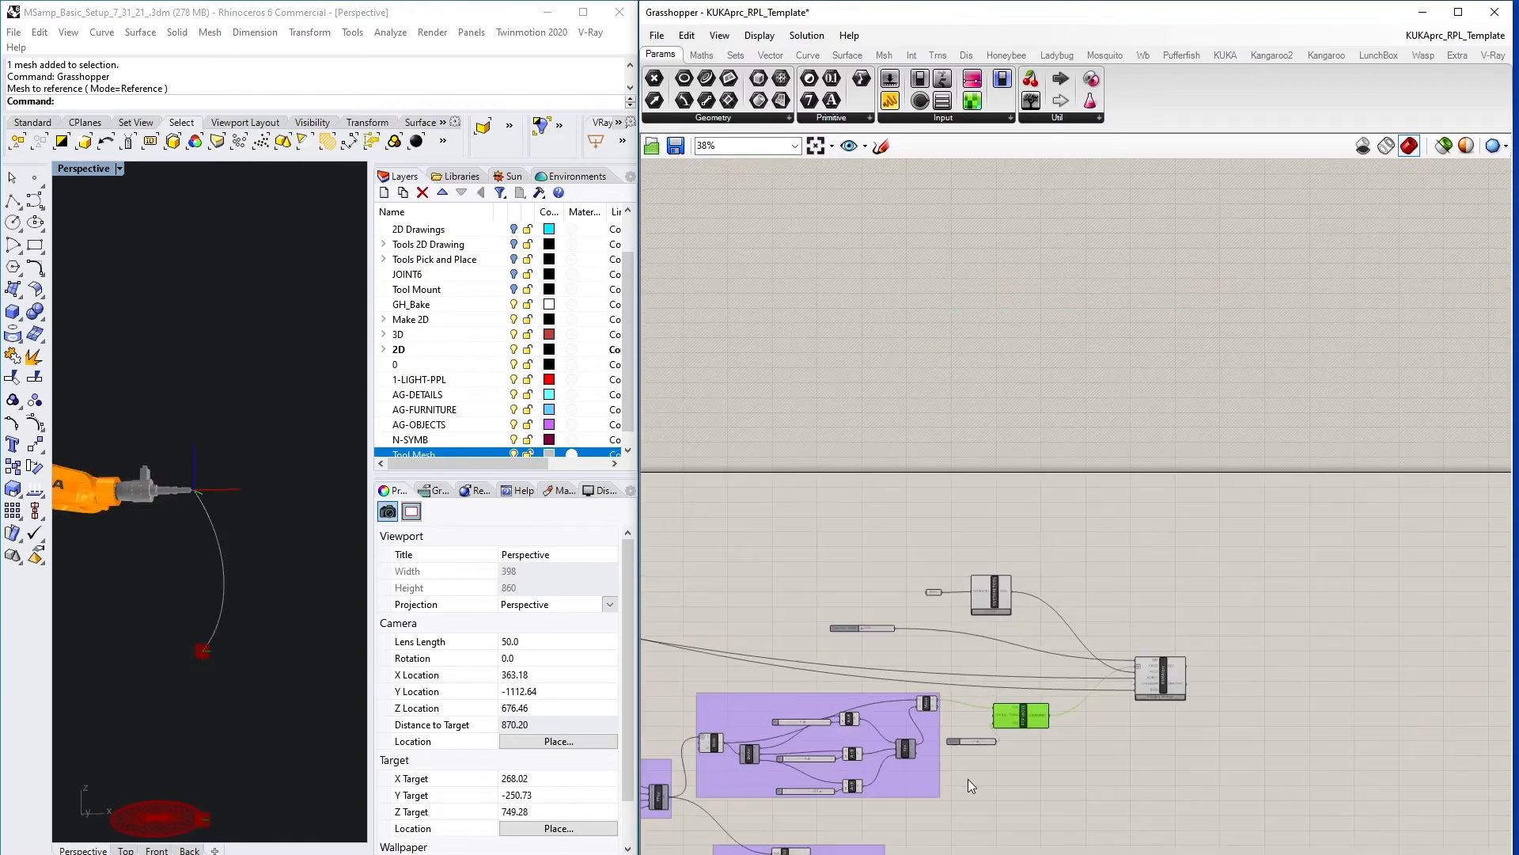
{"action": "scroll", "coordinate": [910, 831], "scroll_direction": "up", "scroll_amount": 3}
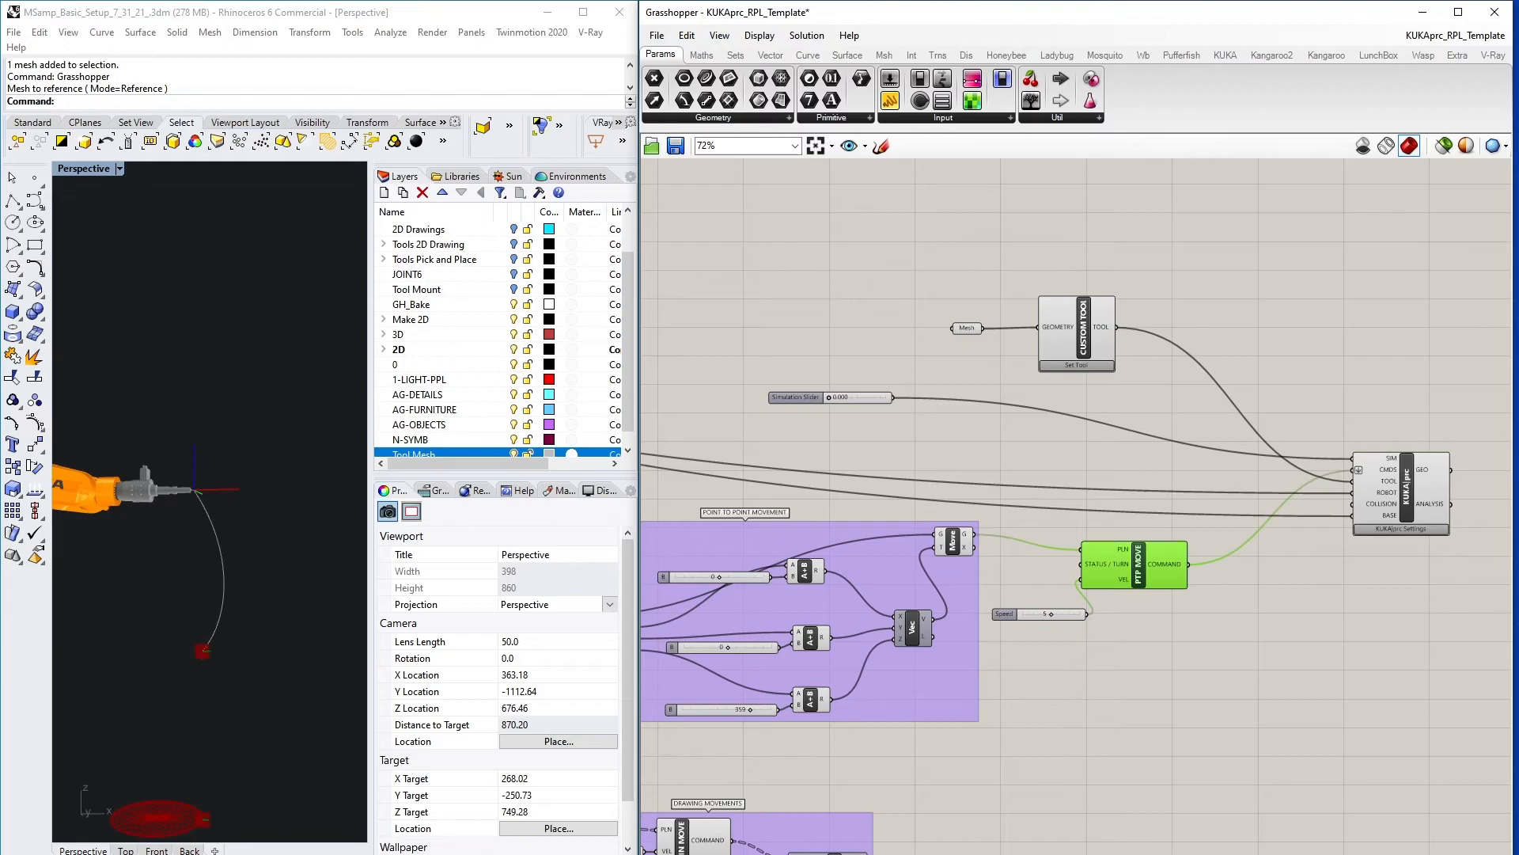
{"action": "left_click", "coordinate": [1195, 580]}
{"action": "left_click_drag", "start_coordinate": [1029, 853], "coordinate": [1357, 474]}
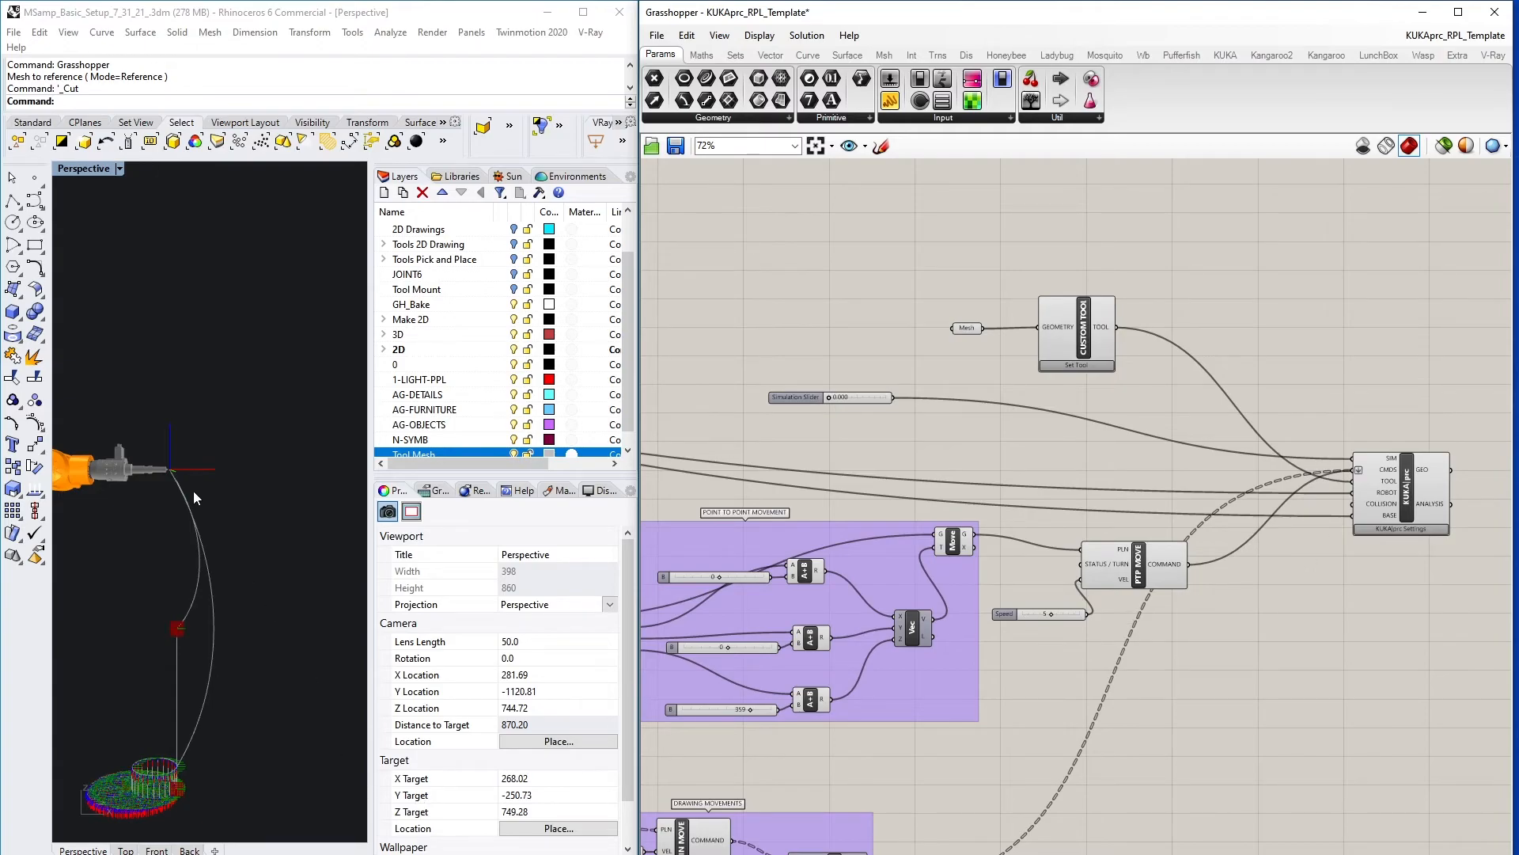
- View the whole robot and toolpath in the viewport and scrub the Simulation Slider to check the combined movements
{"action": "right_click_drag", "start_coordinate": [1038, 629], "coordinate": [1057, 624]}
{"action": "scroll", "coordinate": [841, 393], "scroll_direction": "up", "scroll_amount": 2}
{"action": "right_click_drag", "start_coordinate": [193, 505], "coordinate": [125, 596]}
{"action": "scroll", "coordinate": [153, 602], "scroll_direction": "down", "scroll_amount": 18}
{"action": "scroll", "coordinate": [225, 562], "scroll_direction": "up", "scroll_amount": 8}
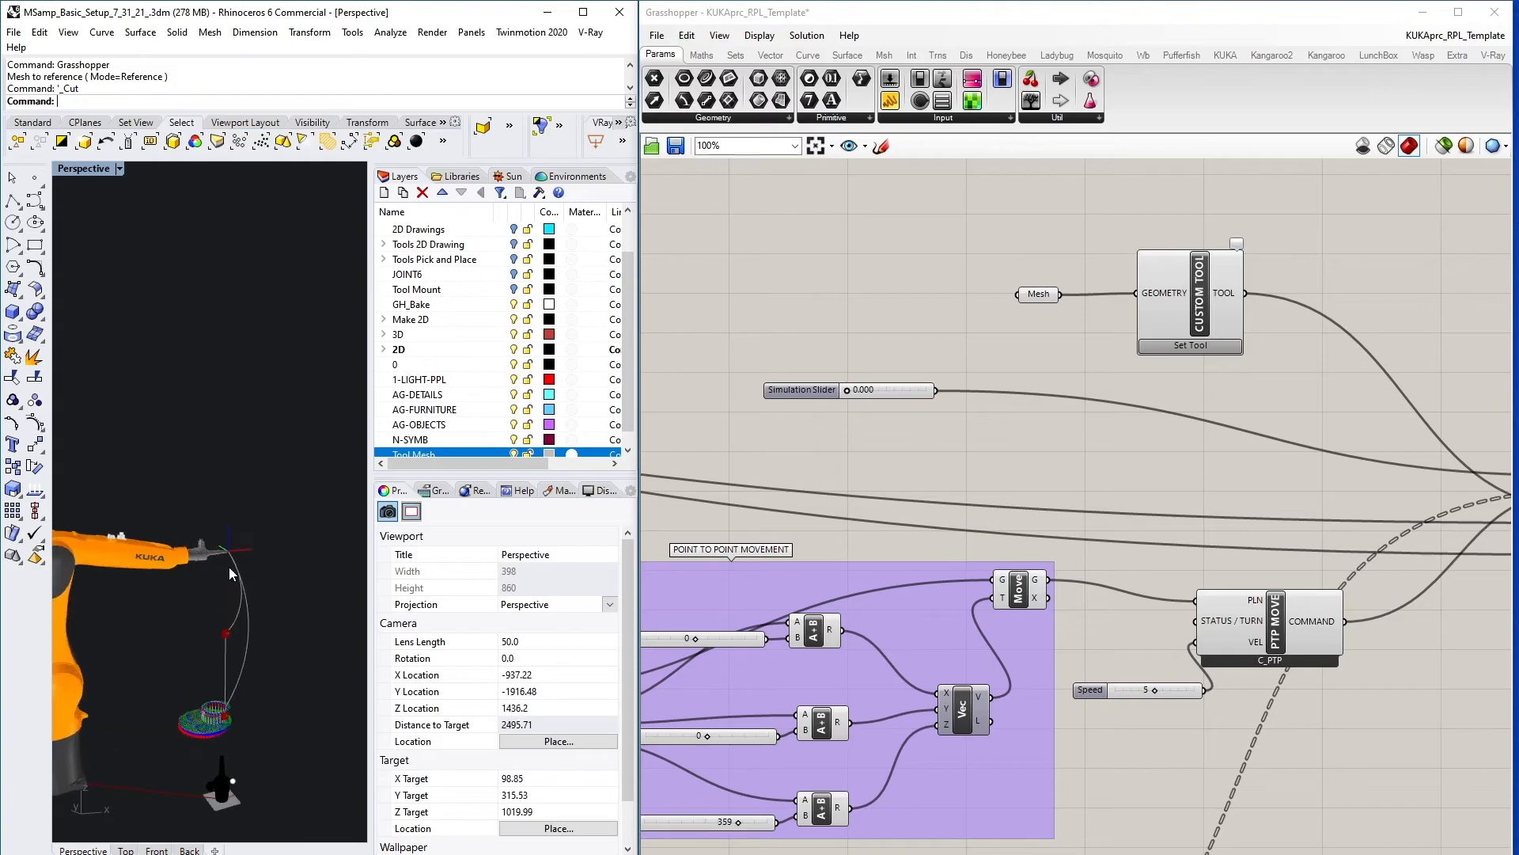
{"action": "left_click_drag", "start_coordinate": [849, 394], "coordinate": [849, 398]}
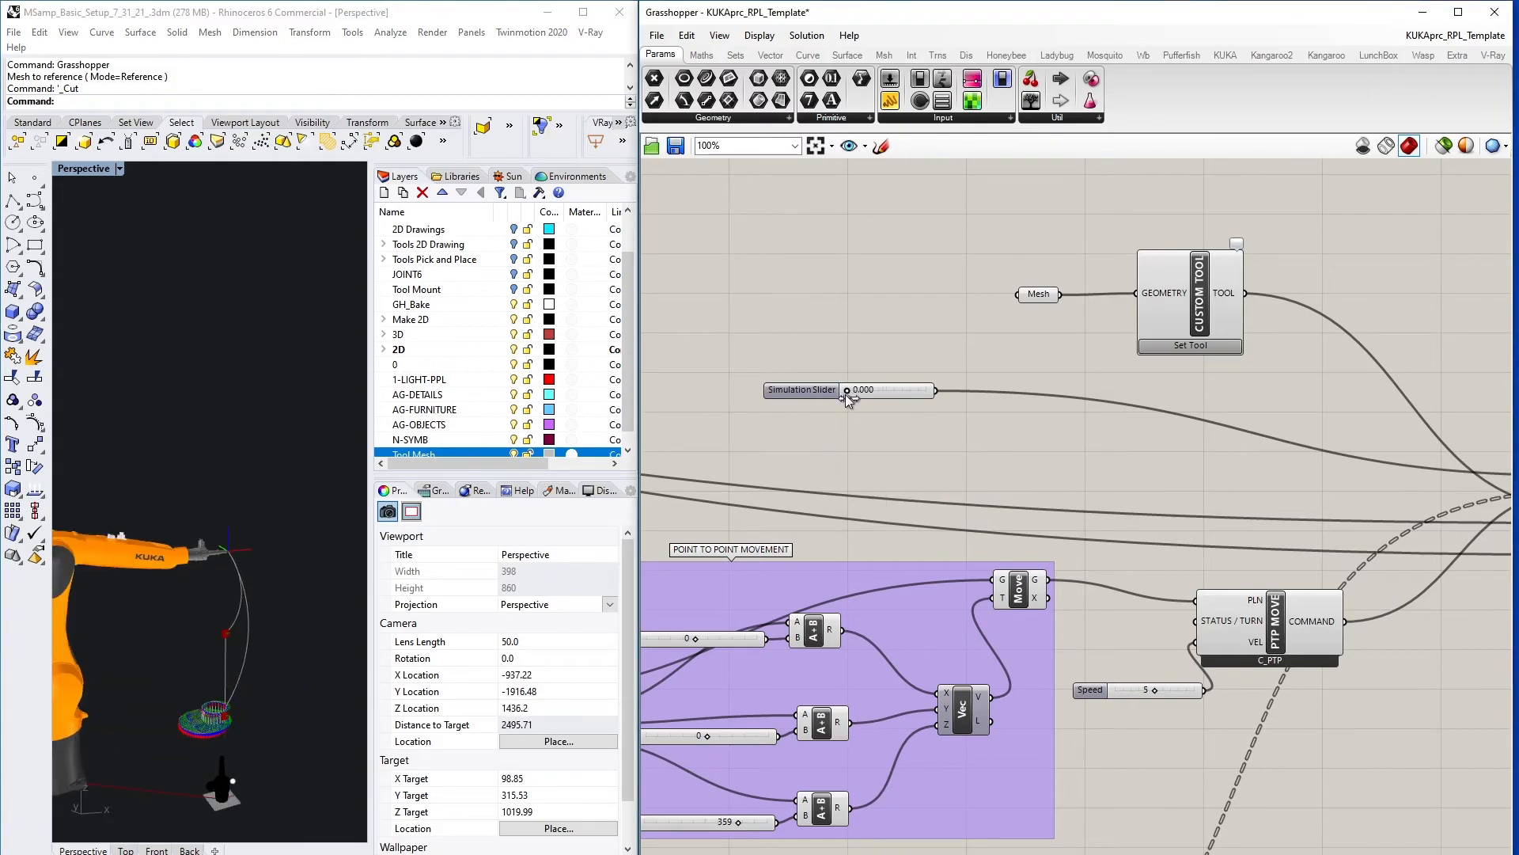
{"action": "left_click_drag", "start_coordinate": [855, 398], "coordinate": [944, 425]}
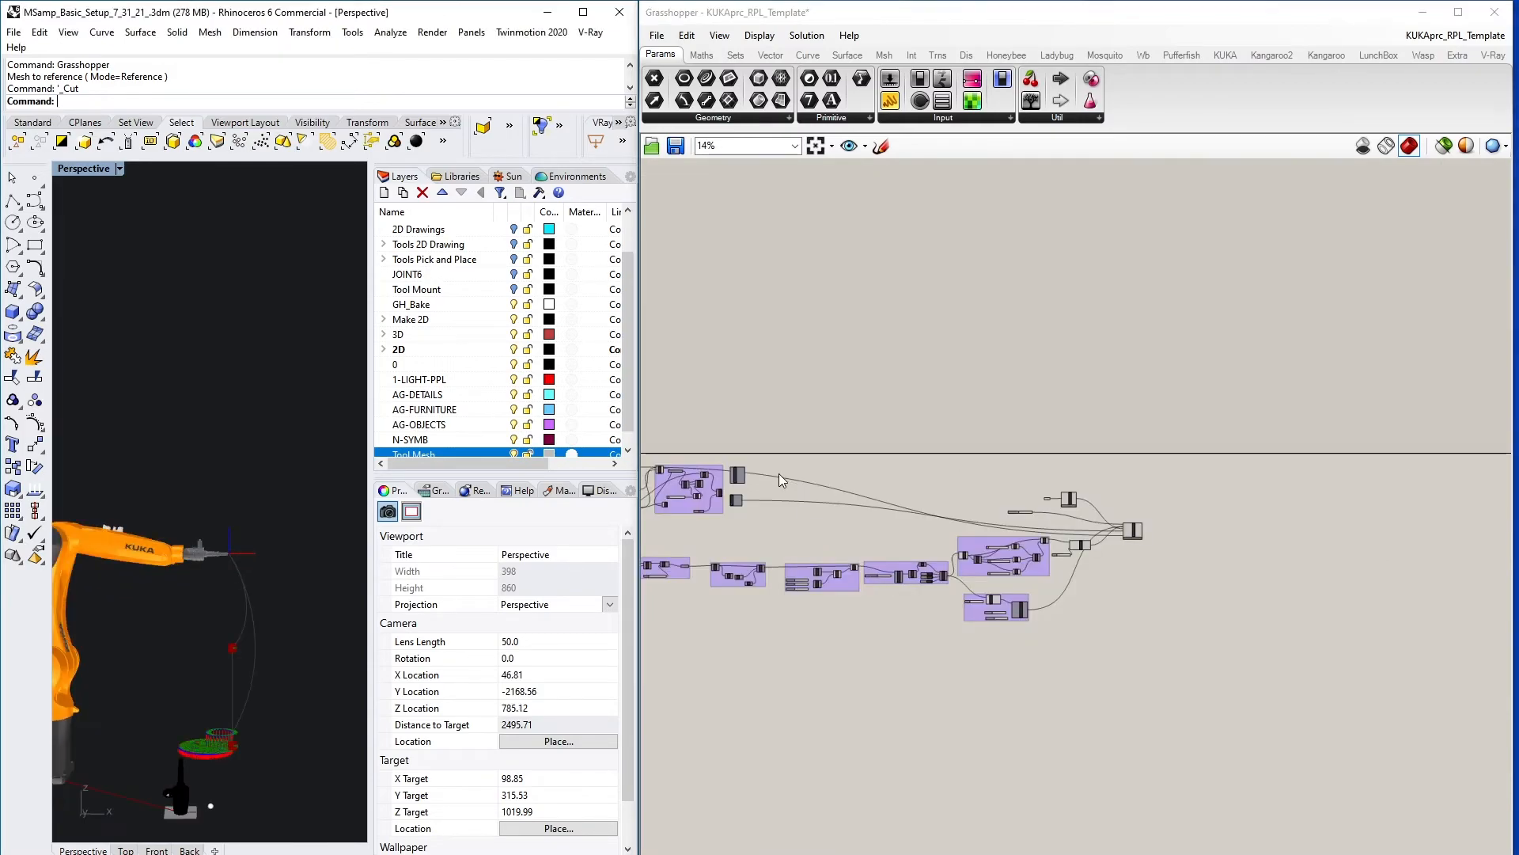
- Review the definition's groups and examine the coordinate sliders in the parametric move group
{"action": "right_click_drag", "start_coordinate": [778, 475], "coordinate": [938, 465]}
{"action": "scroll", "coordinate": [929, 524], "scroll_direction": "up", "scroll_amount": 4}
{"action": "right_click_drag", "start_coordinate": [1184, 508], "coordinate": [959, 471]}
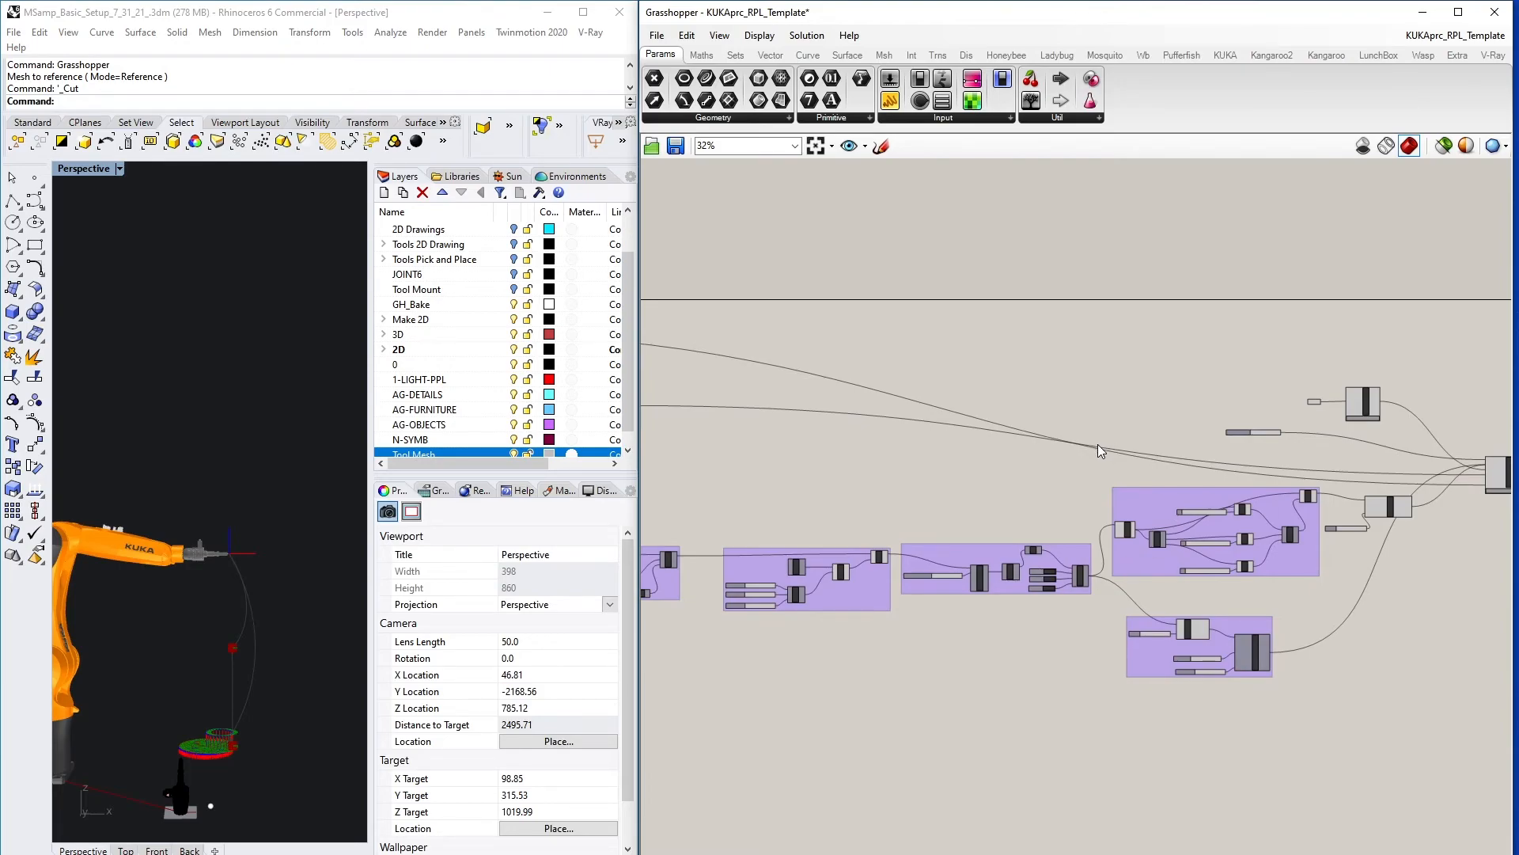
{"action": "scroll", "coordinate": [902, 518], "scroll_direction": "down", "scroll_amount": 3}
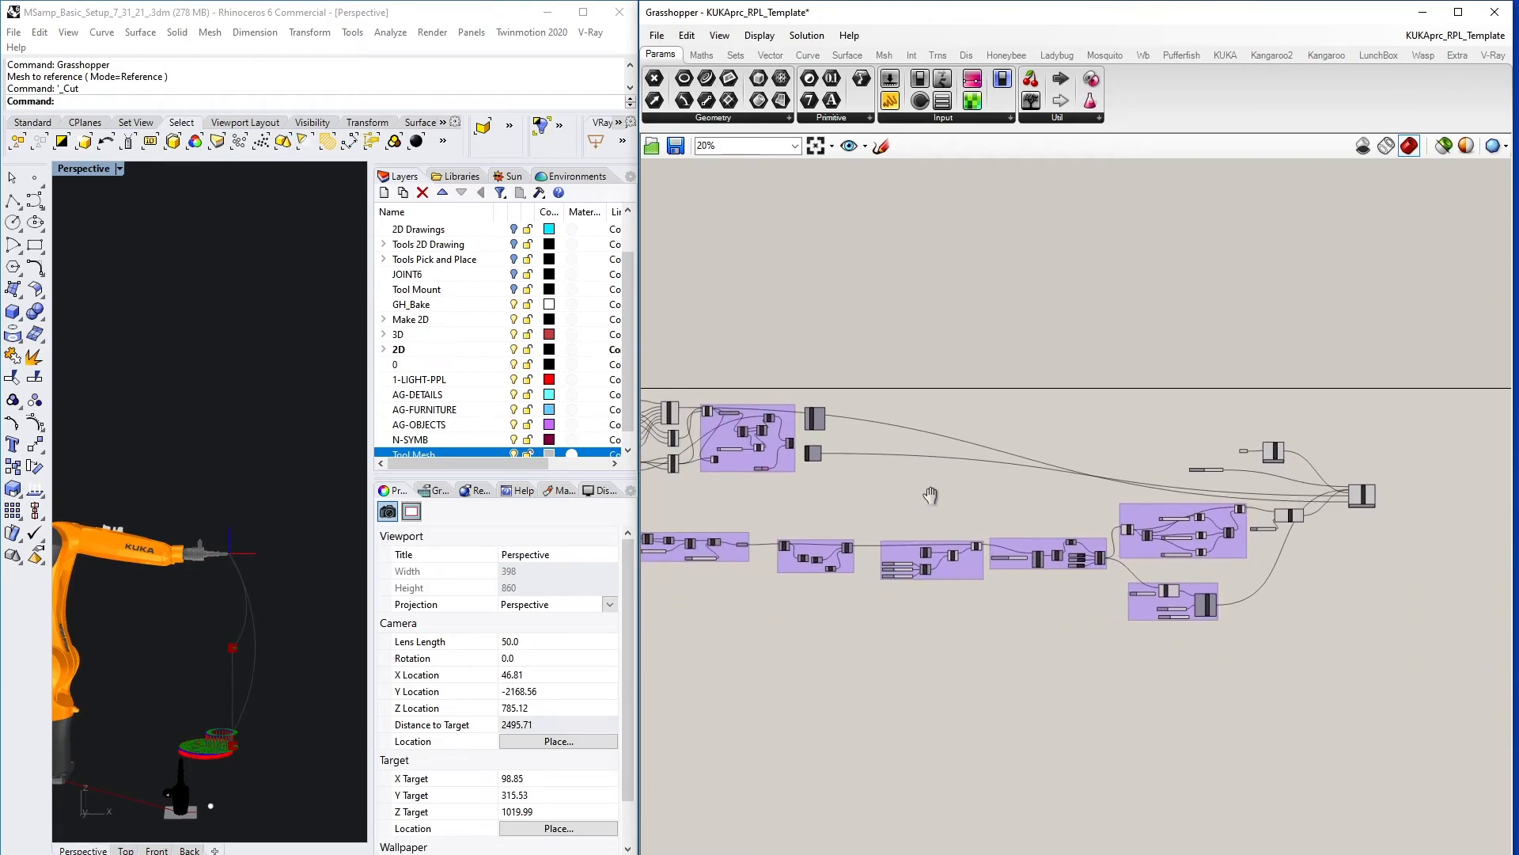
{"action": "scroll", "coordinate": [890, 511], "scroll_direction": "up", "scroll_amount": 3}
{"action": "scroll", "coordinate": [976, 608], "scroll_direction": "up", "scroll_amount": 5}
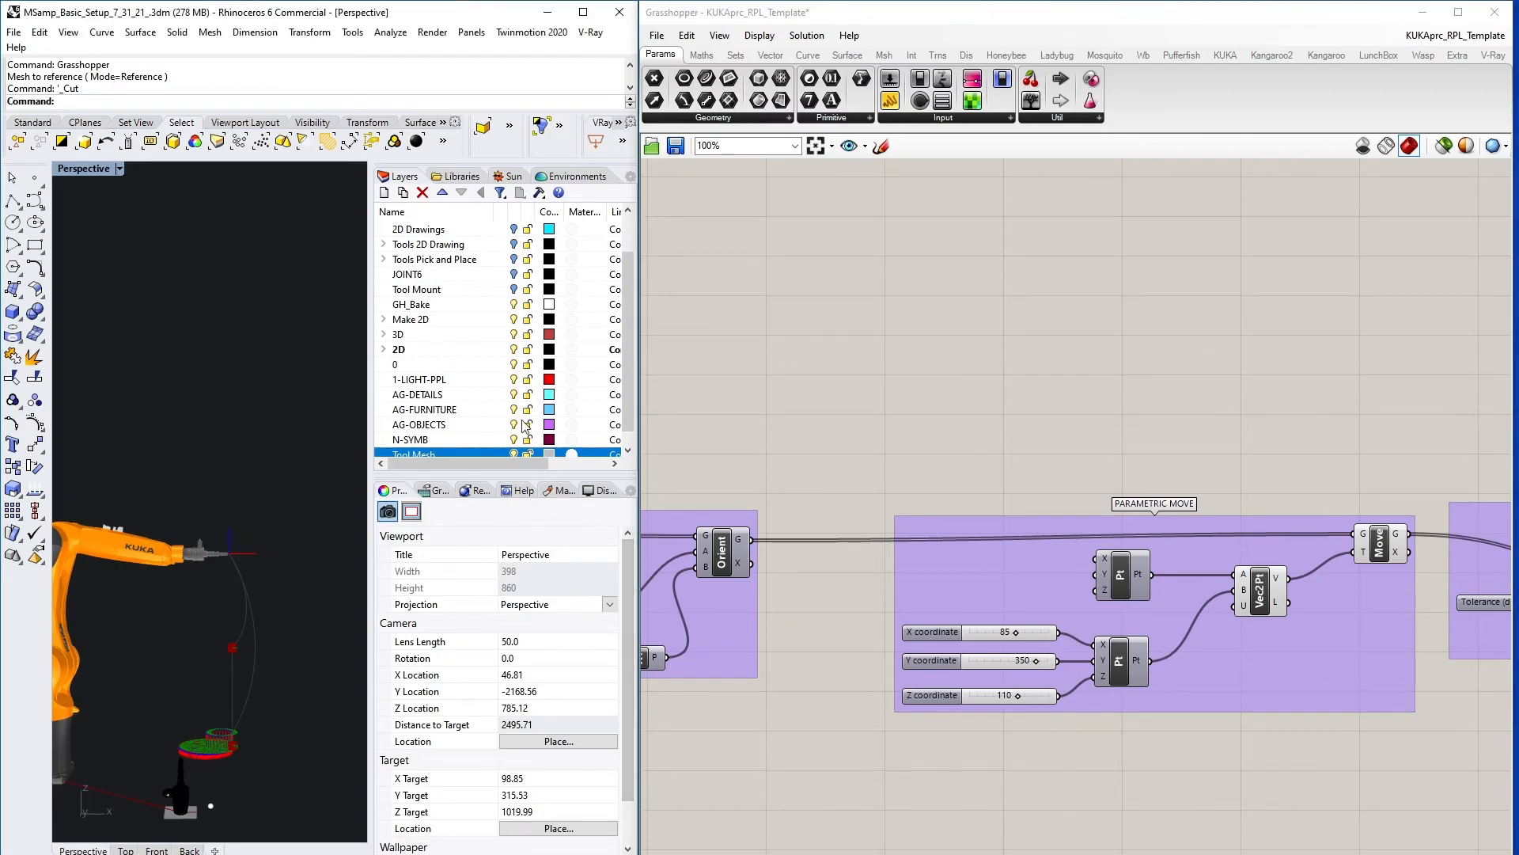
- Turn on the preview of the Custom Preview component in the working cell group and inspect the cell around the robot
{"action": "scroll", "coordinate": [844, 404], "scroll_direction": "down", "scroll_amount": 6}
{"action": "scroll", "coordinate": [844, 404], "scroll_direction": "up", "scroll_amount": 6}
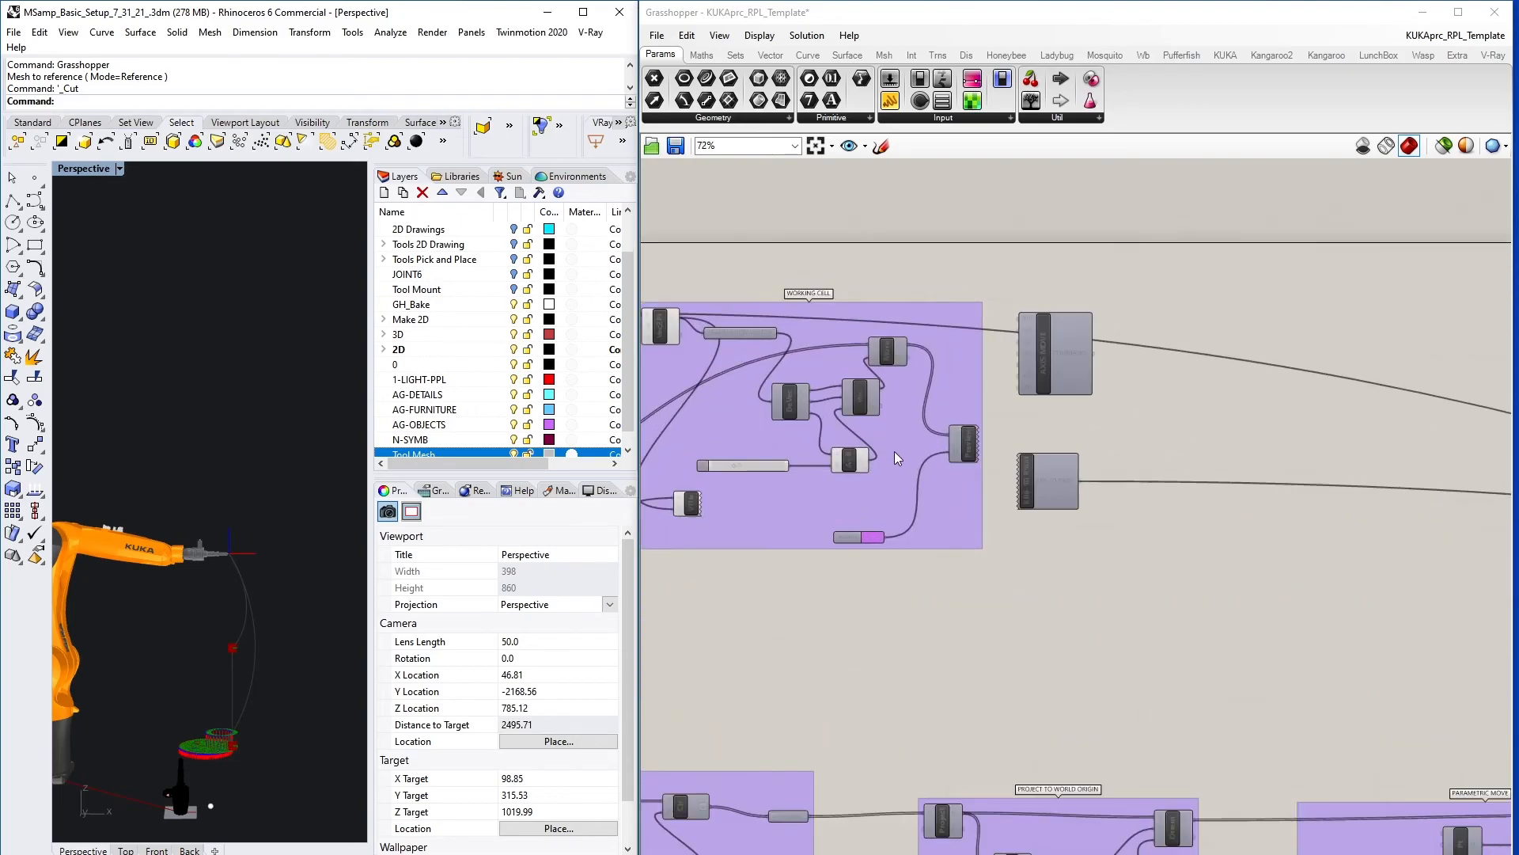
{"action": "left_click", "coordinate": [975, 431]}
{"action": "right_click", "coordinate": [972, 441]}
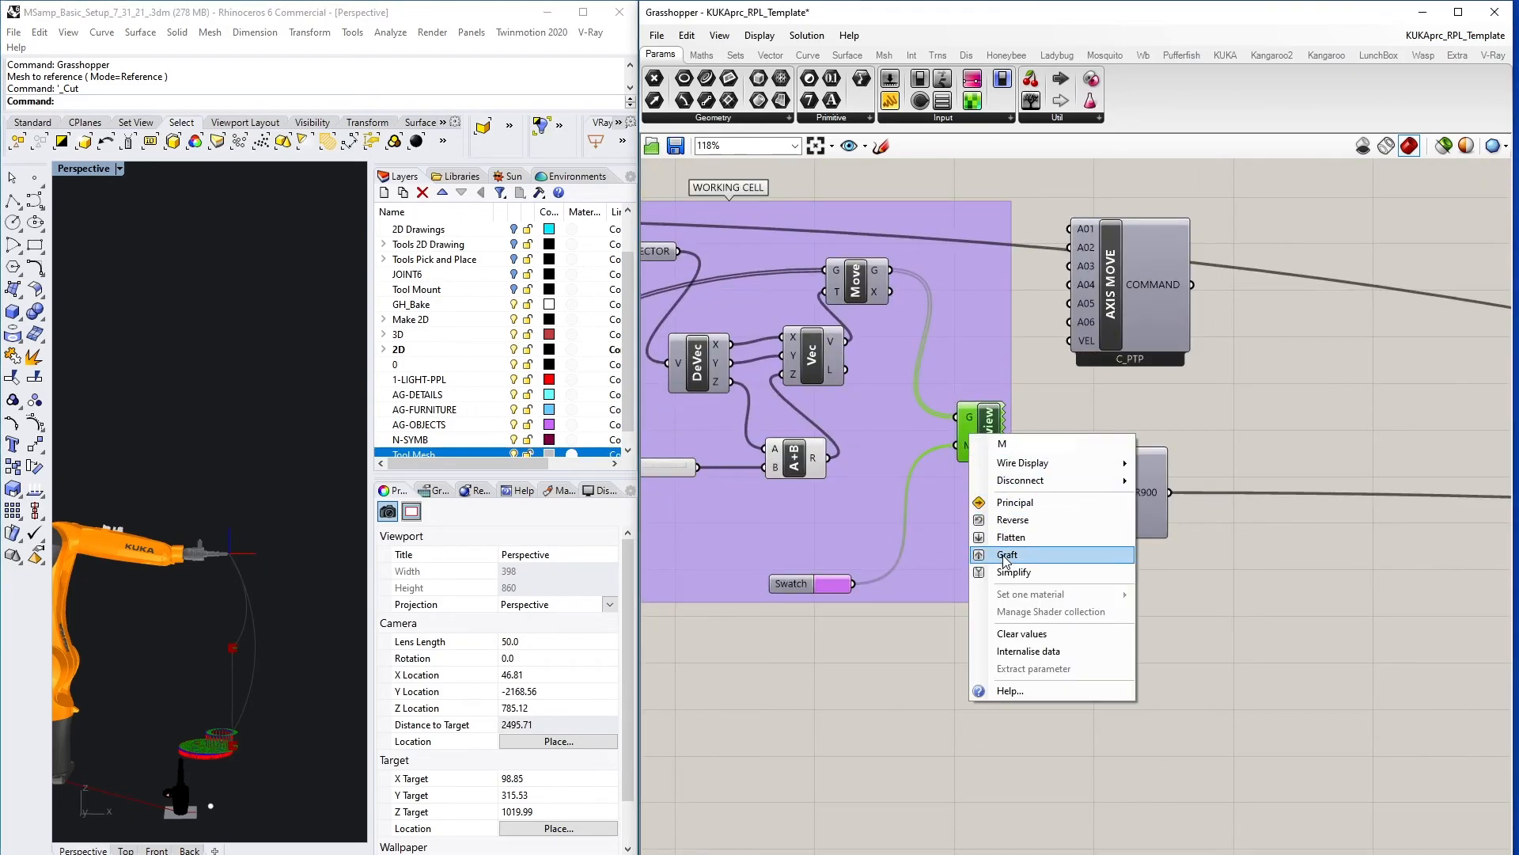
{"action": "mouse_move", "coordinate": [1086, 485]}
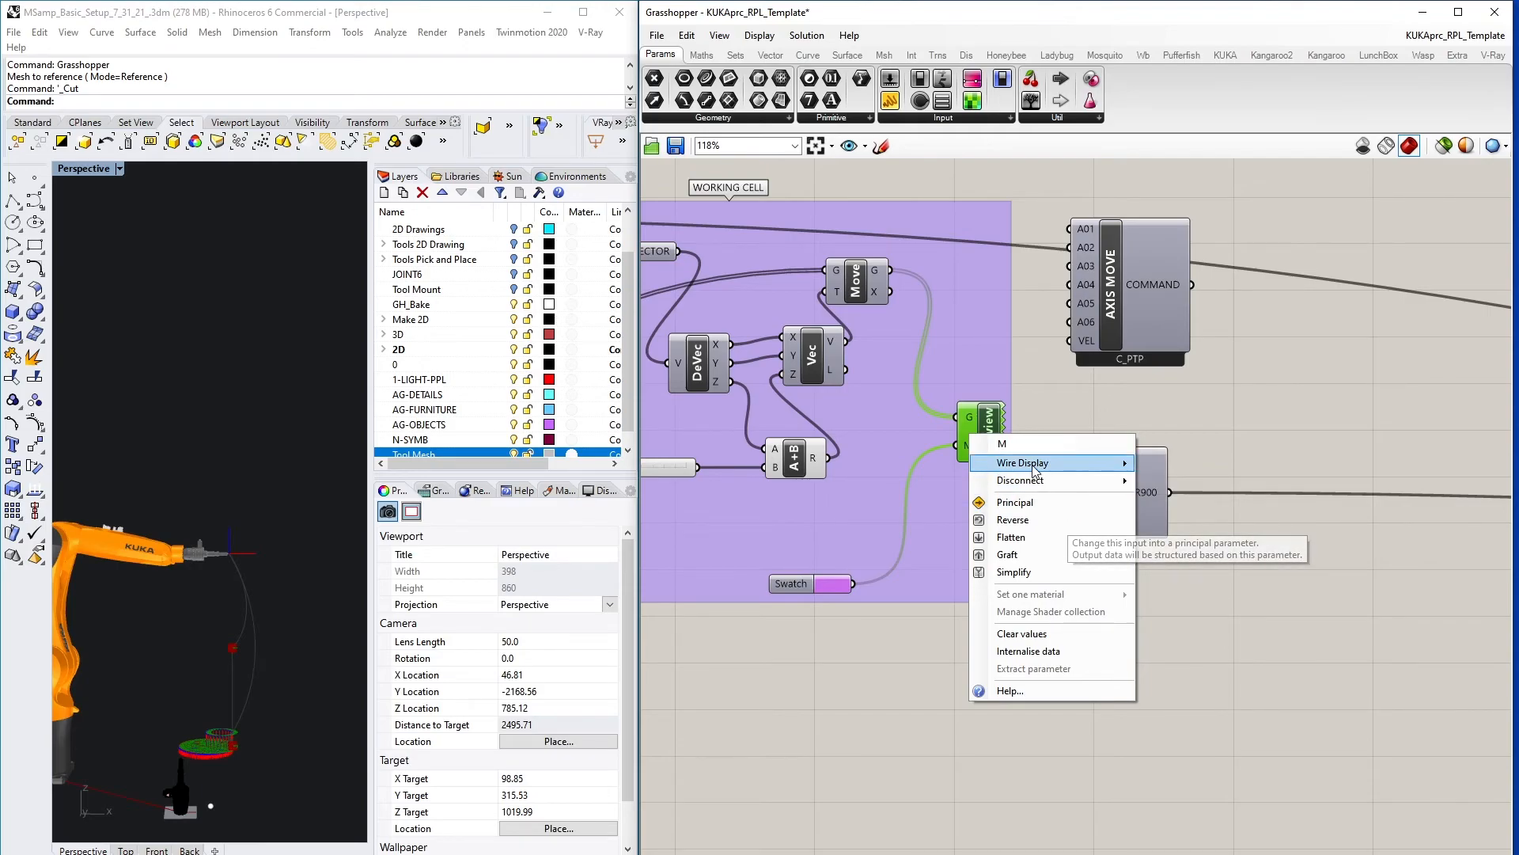
{"action": "left_click", "coordinate": [974, 415]}
{"action": "middle_click", "coordinate": [978, 422]}
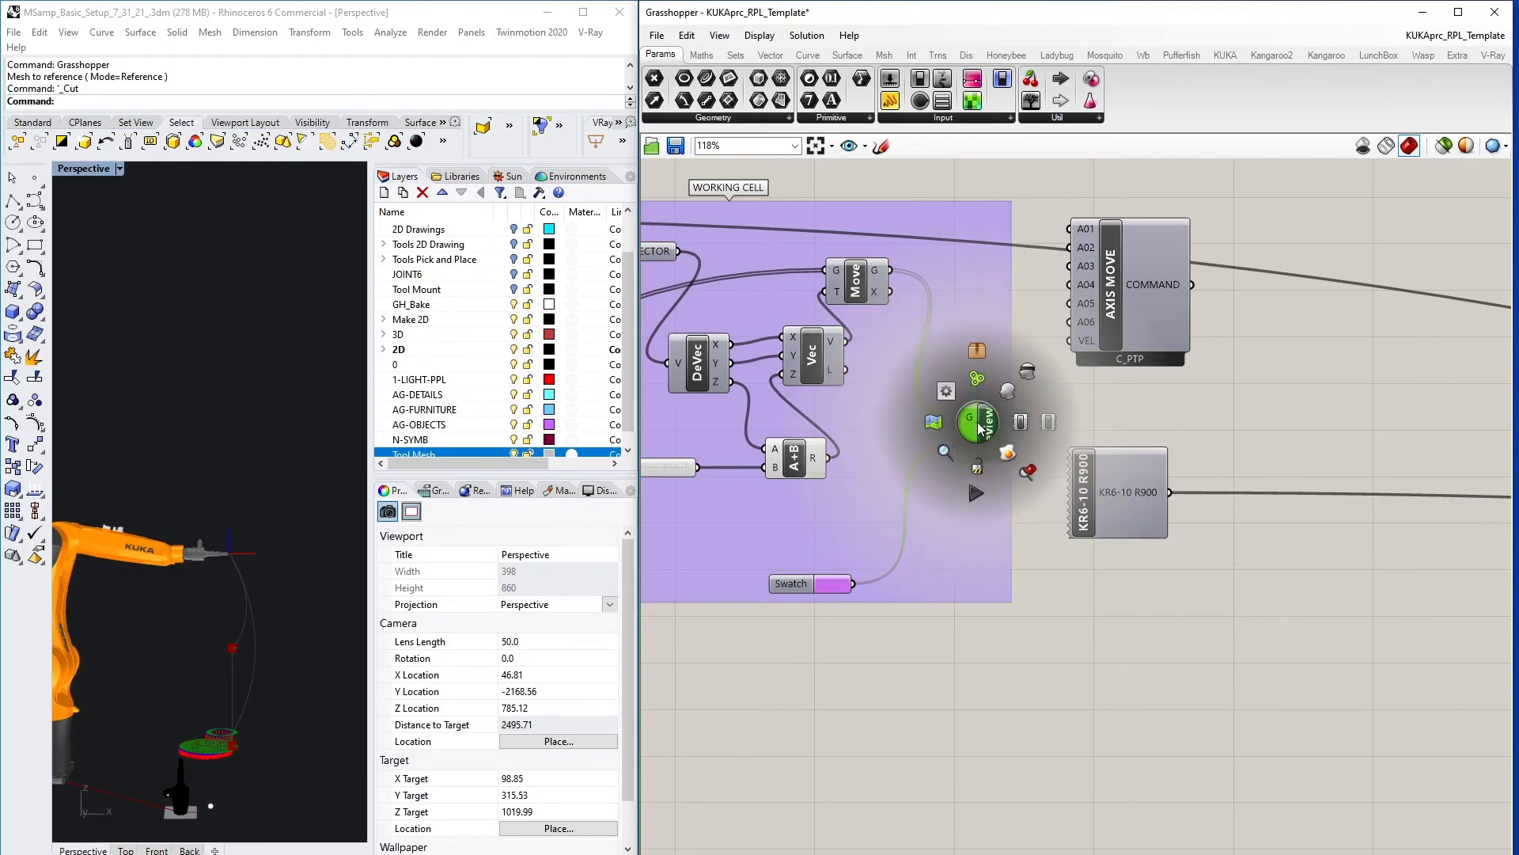
{"action": "left_click", "coordinate": [1008, 390]}
{"action": "left_click", "coordinate": [962, 621]}
{"action": "scroll", "coordinate": [279, 695], "scroll_direction": "down", "scroll_amount": 4}
{"action": "mouse_move", "coordinate": [272, 694]}
{"action": "right_mouse_down"}
{"action": "mouse_move", "coordinate": [229, 674]}
{"action": "mouse_move", "coordinate": [268, 723]}
{"action": "mouse_move", "coordinate": [249, 701]}
{"action": "right_mouse_up"}
{"action": "scroll", "coordinate": [248, 700], "scroll_direction": "up", "scroll_amount": 4}
{"action": "scroll", "coordinate": [1062, 673], "scroll_direction": "down", "scroll_amount": 5}
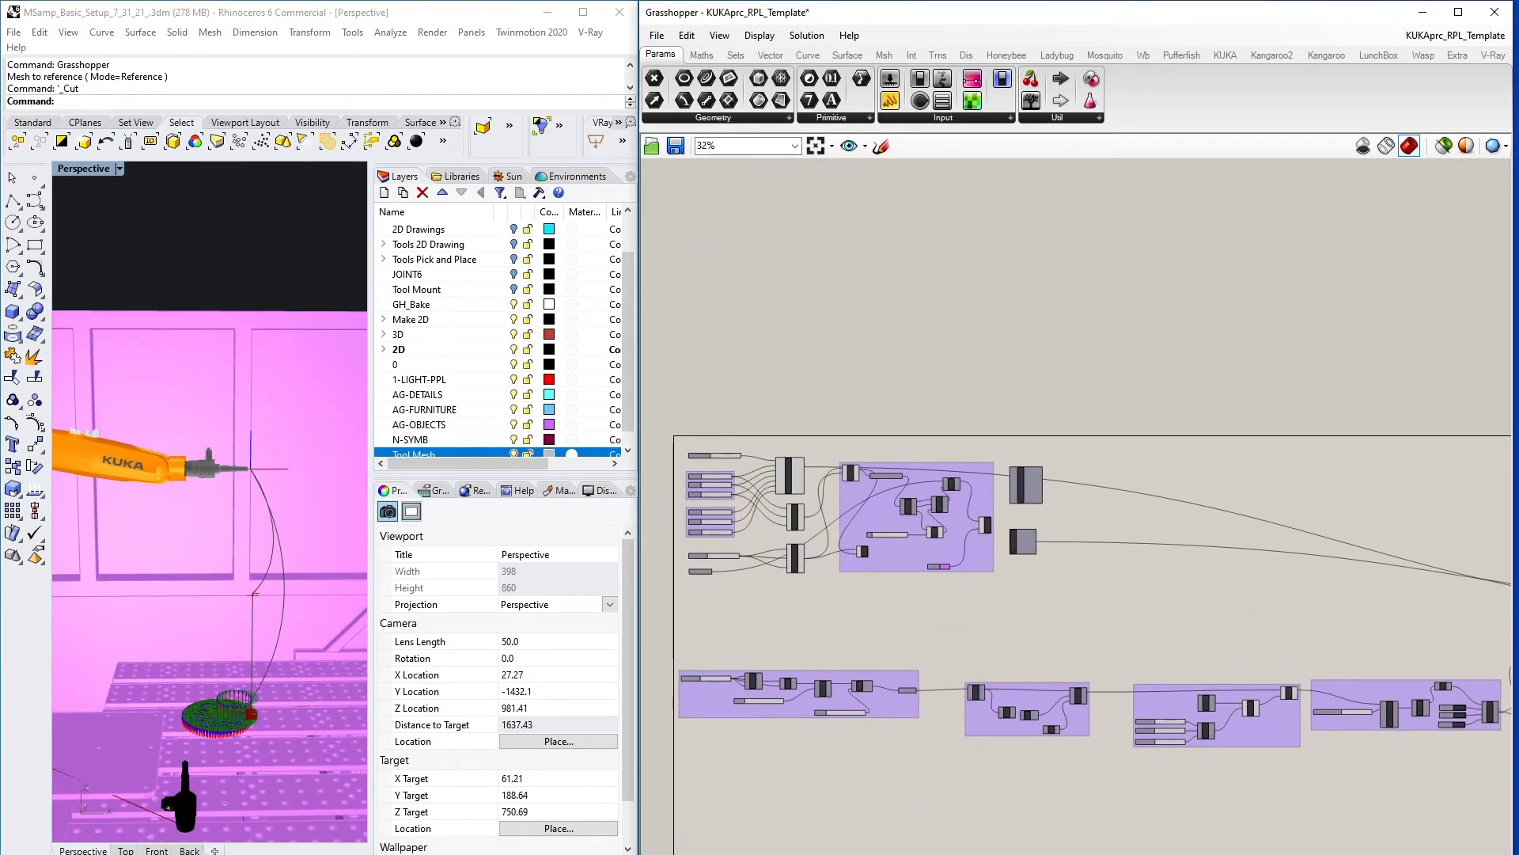
- Add an Addition component beneath the parametric move group and wire the Z coordinate slider into its A input
{"action": "scroll", "coordinate": [1161, 775], "scroll_direction": "up", "scroll_amount": 5}
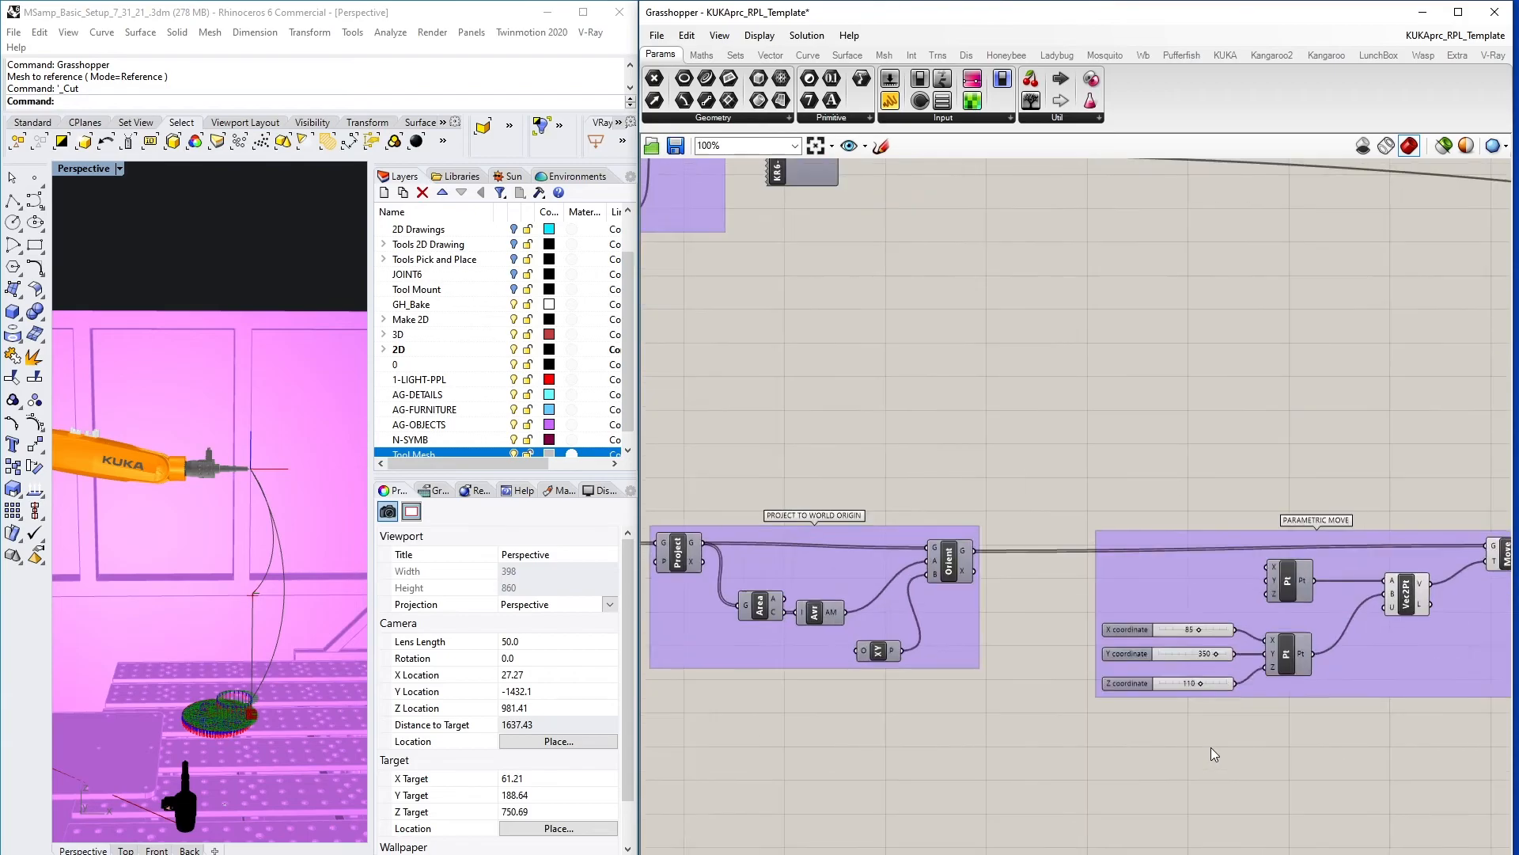
{"action": "double_click", "coordinate": [1243, 714]}
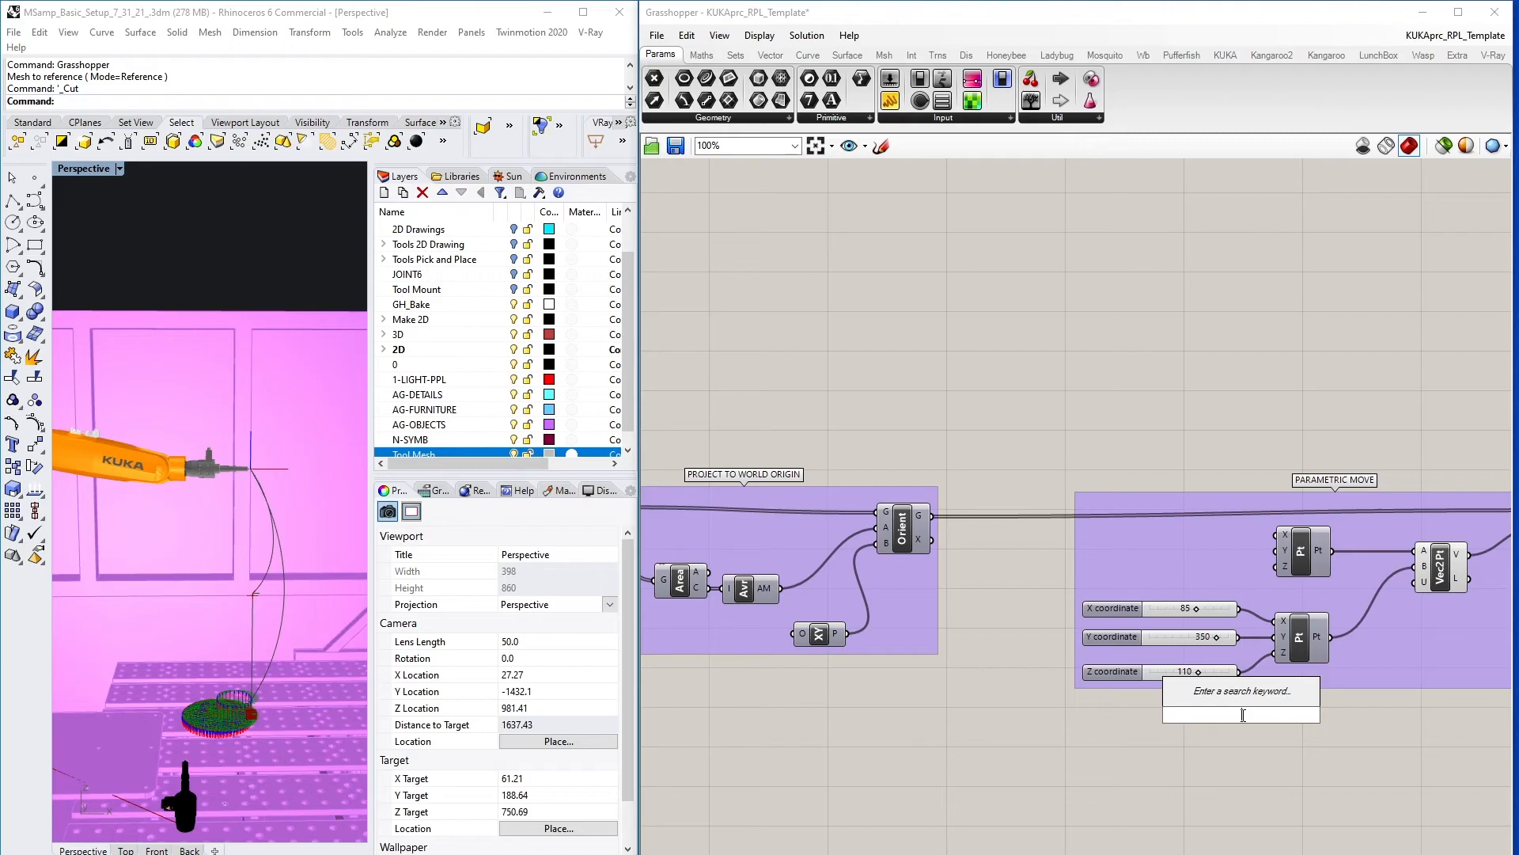
{"action": "type", "text": "addition"}
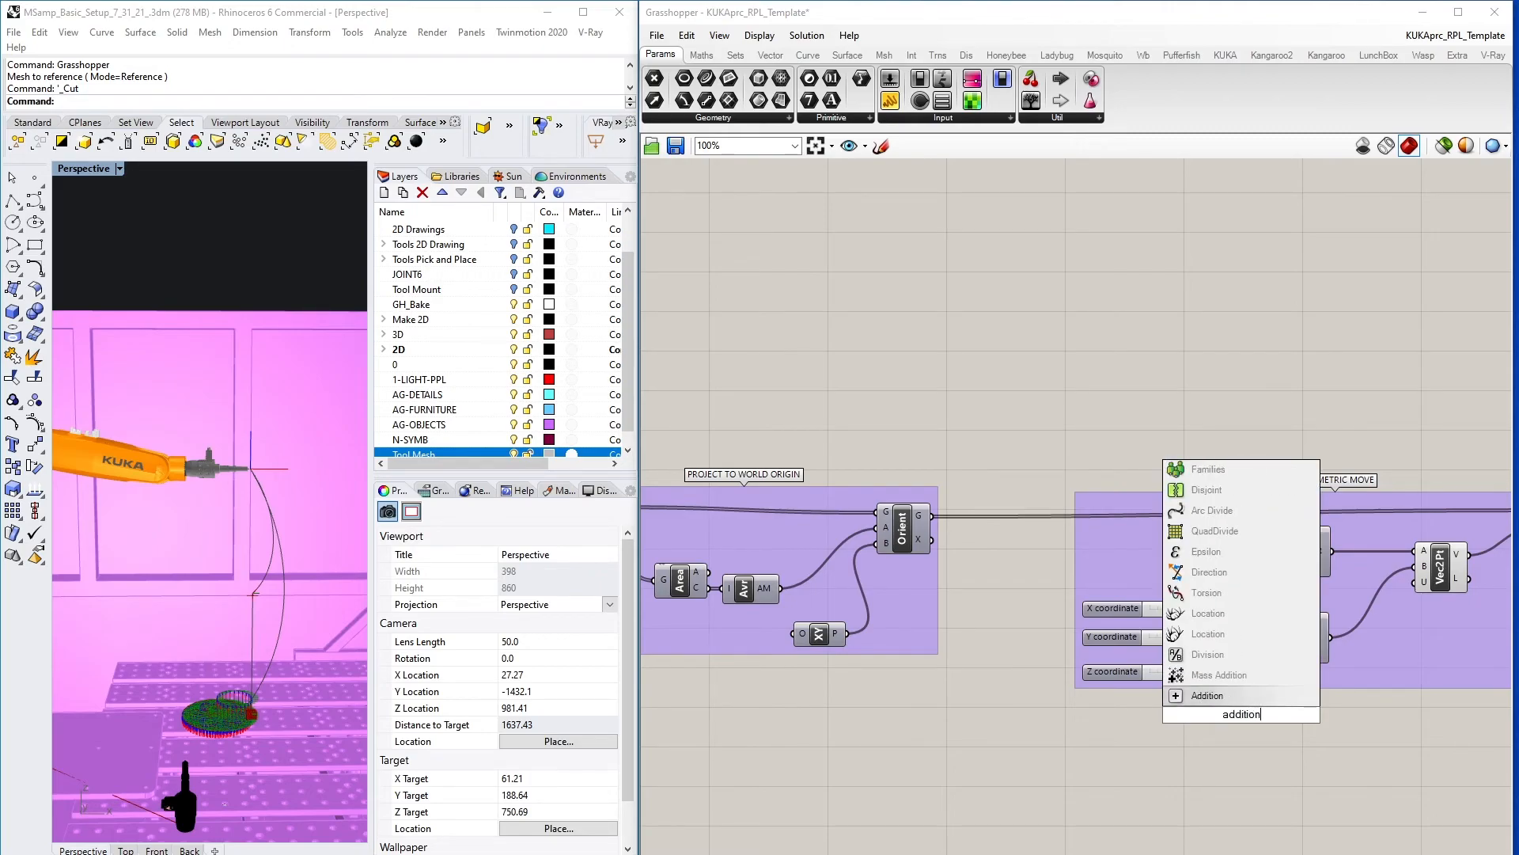
{"action": "key", "text": "Return"}
{"action": "left_click_drag", "start_coordinate": [1242, 674], "coordinate": [1216, 707]}
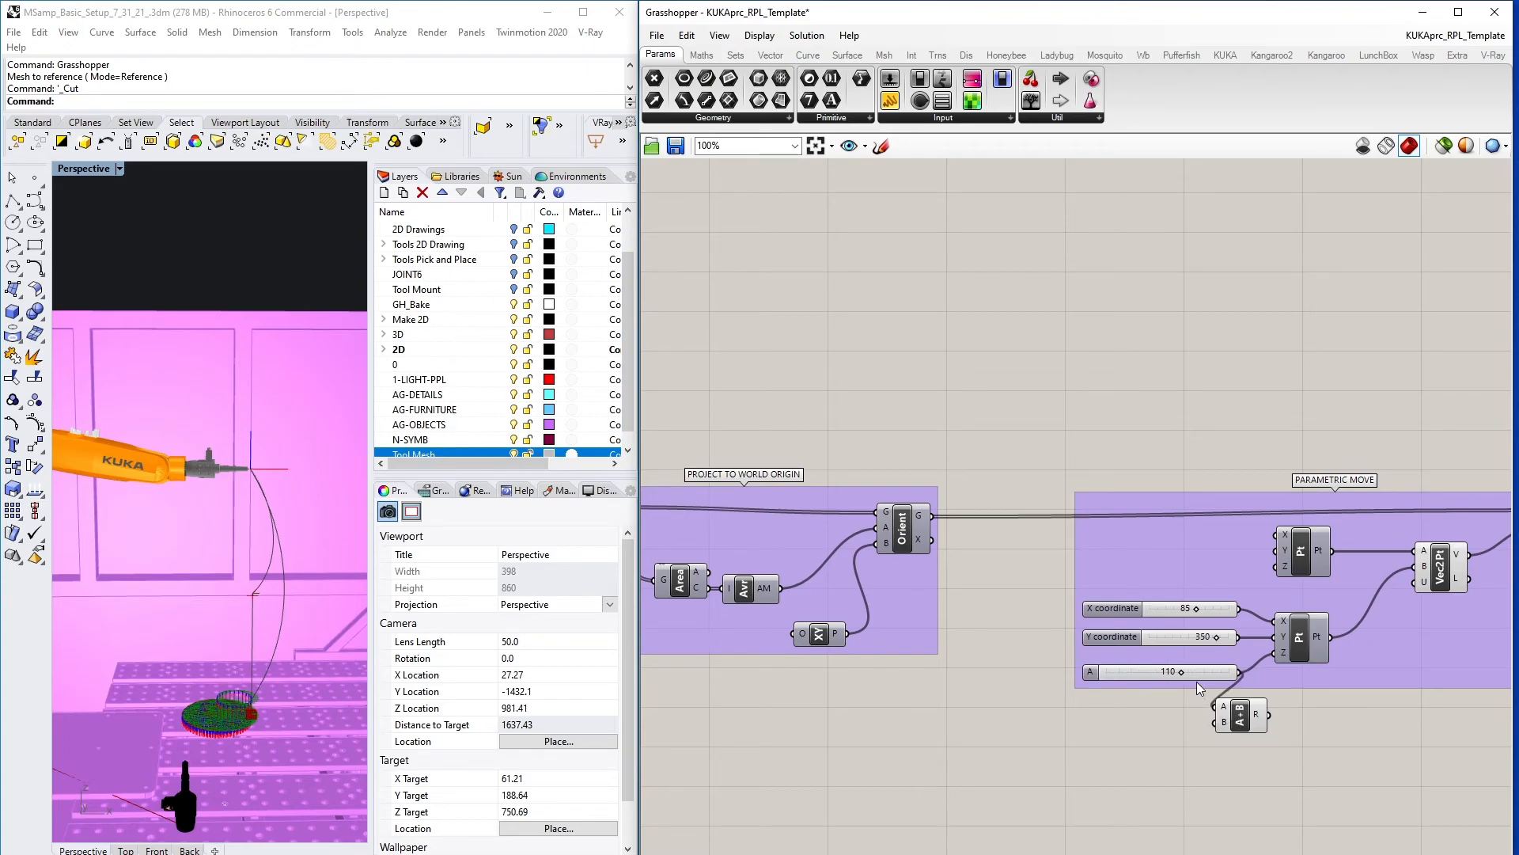
- Copy the Z coordinate slider into Addition's B input, wire the result to the point's Z input, and set the copied slider to 0
{"action": "left_click", "coordinate": [1119, 680]}
{"action": "left_click", "coordinate": [1124, 676]}
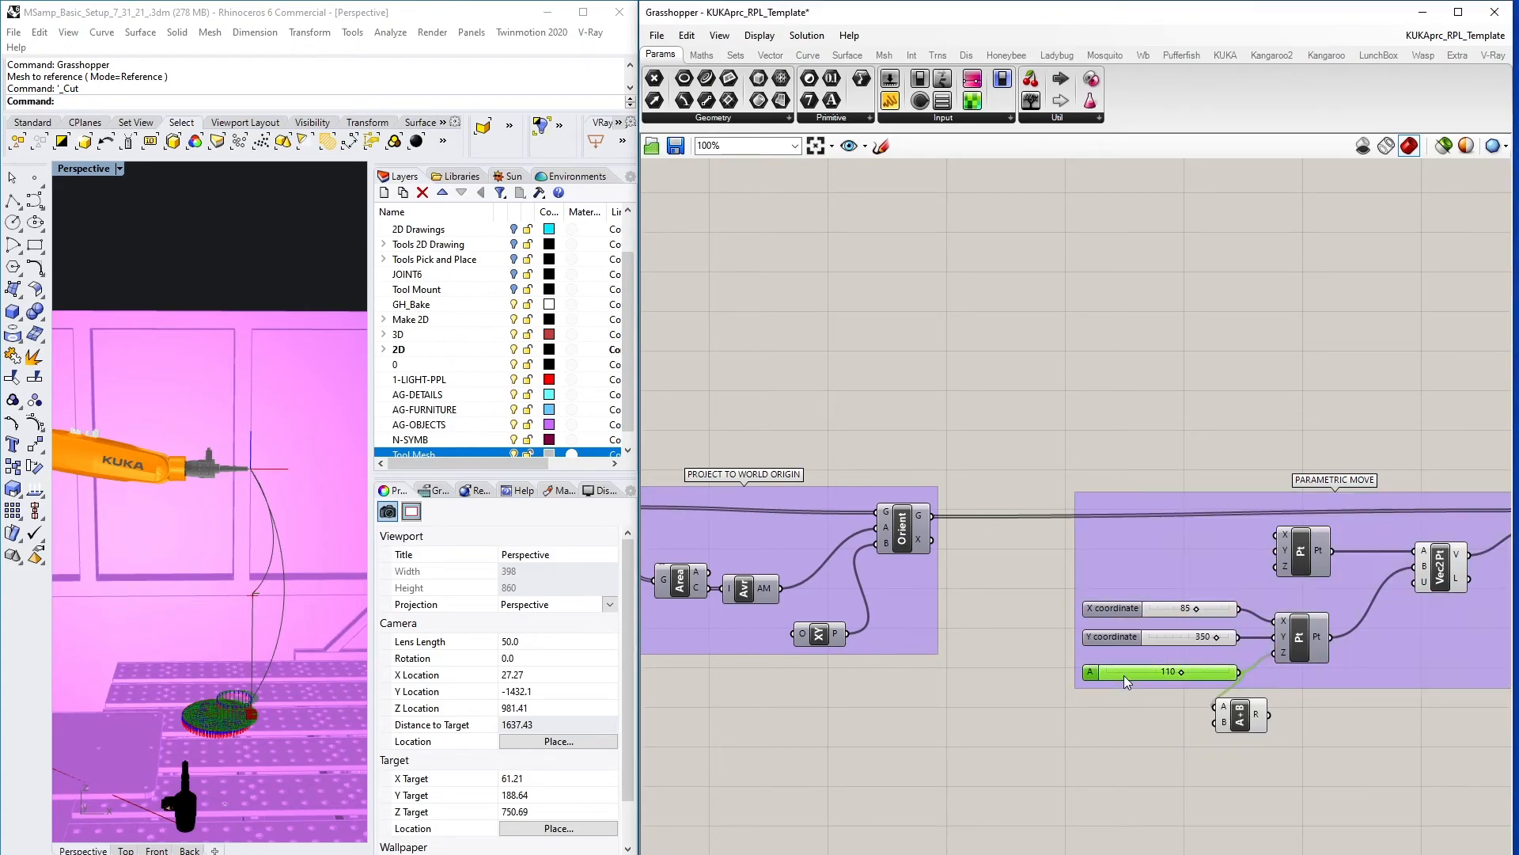
{"action": "left_click_drag", "start_coordinate": [1124, 676], "coordinate": [1084, 762], "text": "alt"}
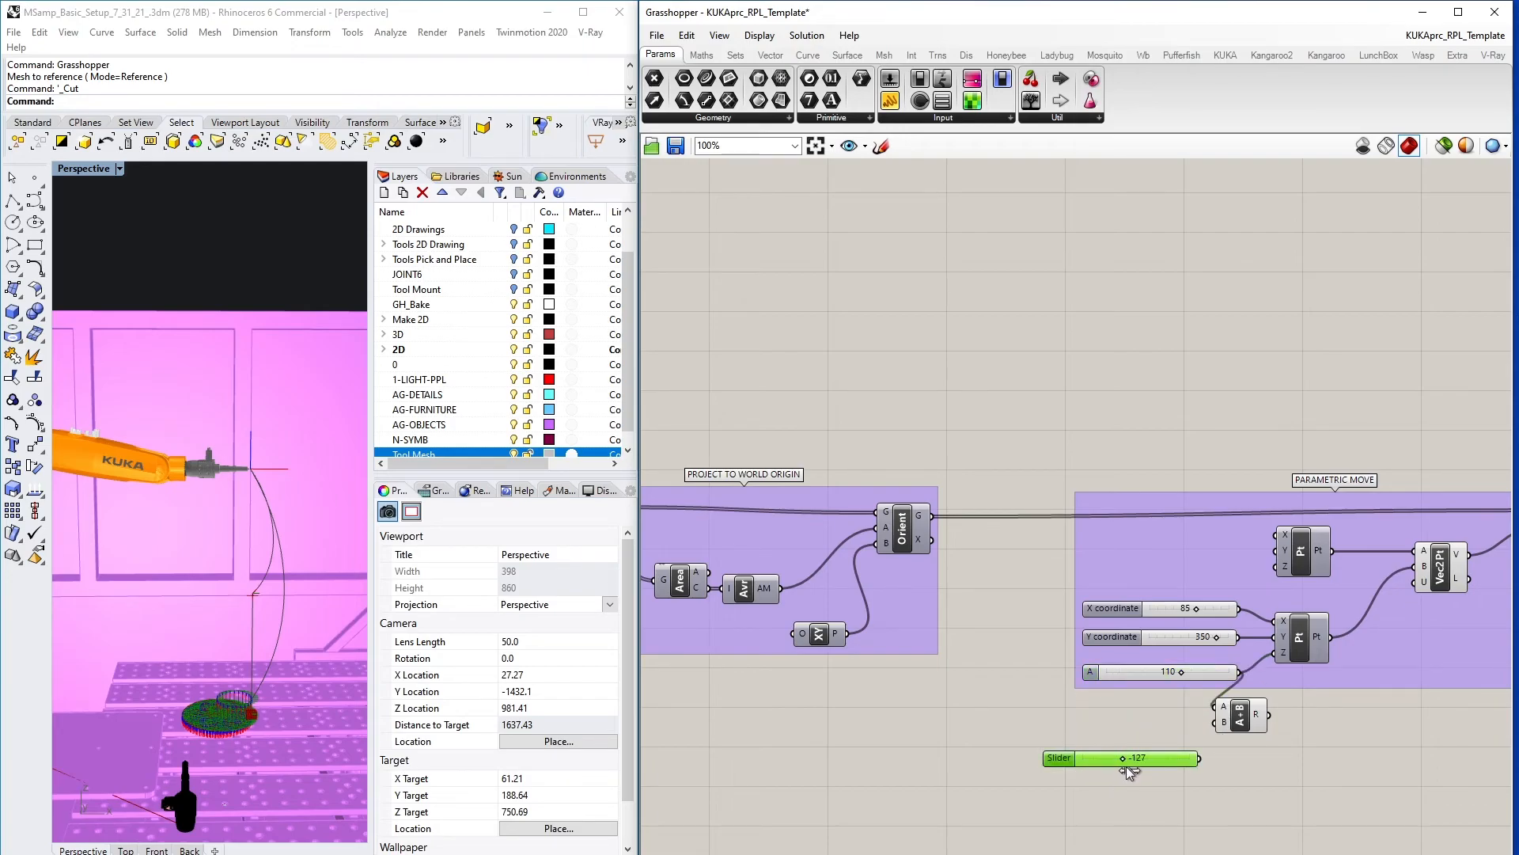
{"action": "left_click_drag", "start_coordinate": [1130, 771], "coordinate": [1277, 654]}
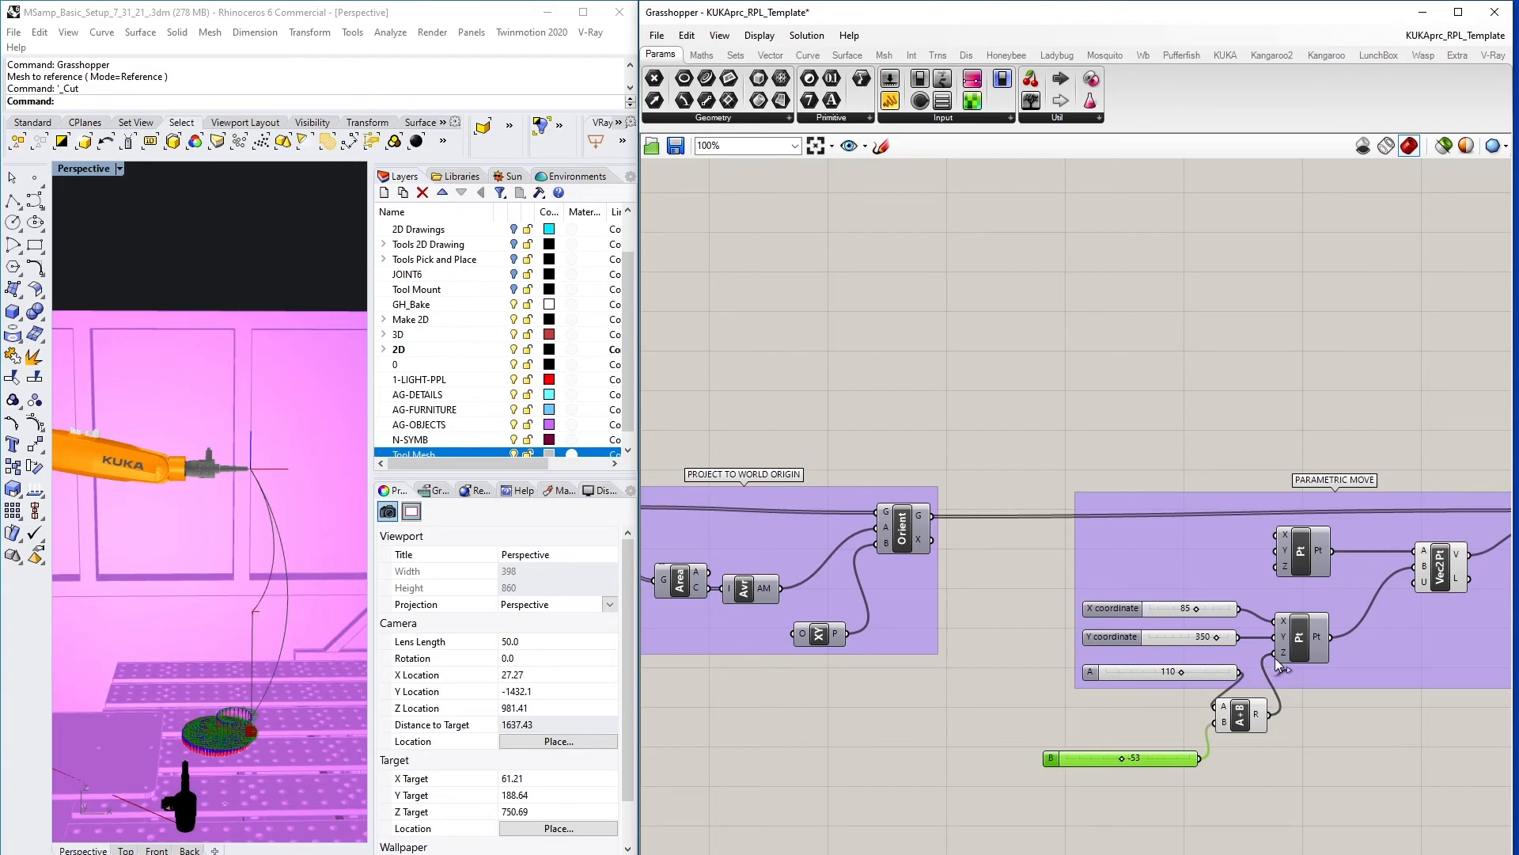
{"action": "double_click", "coordinate": [1147, 759]}
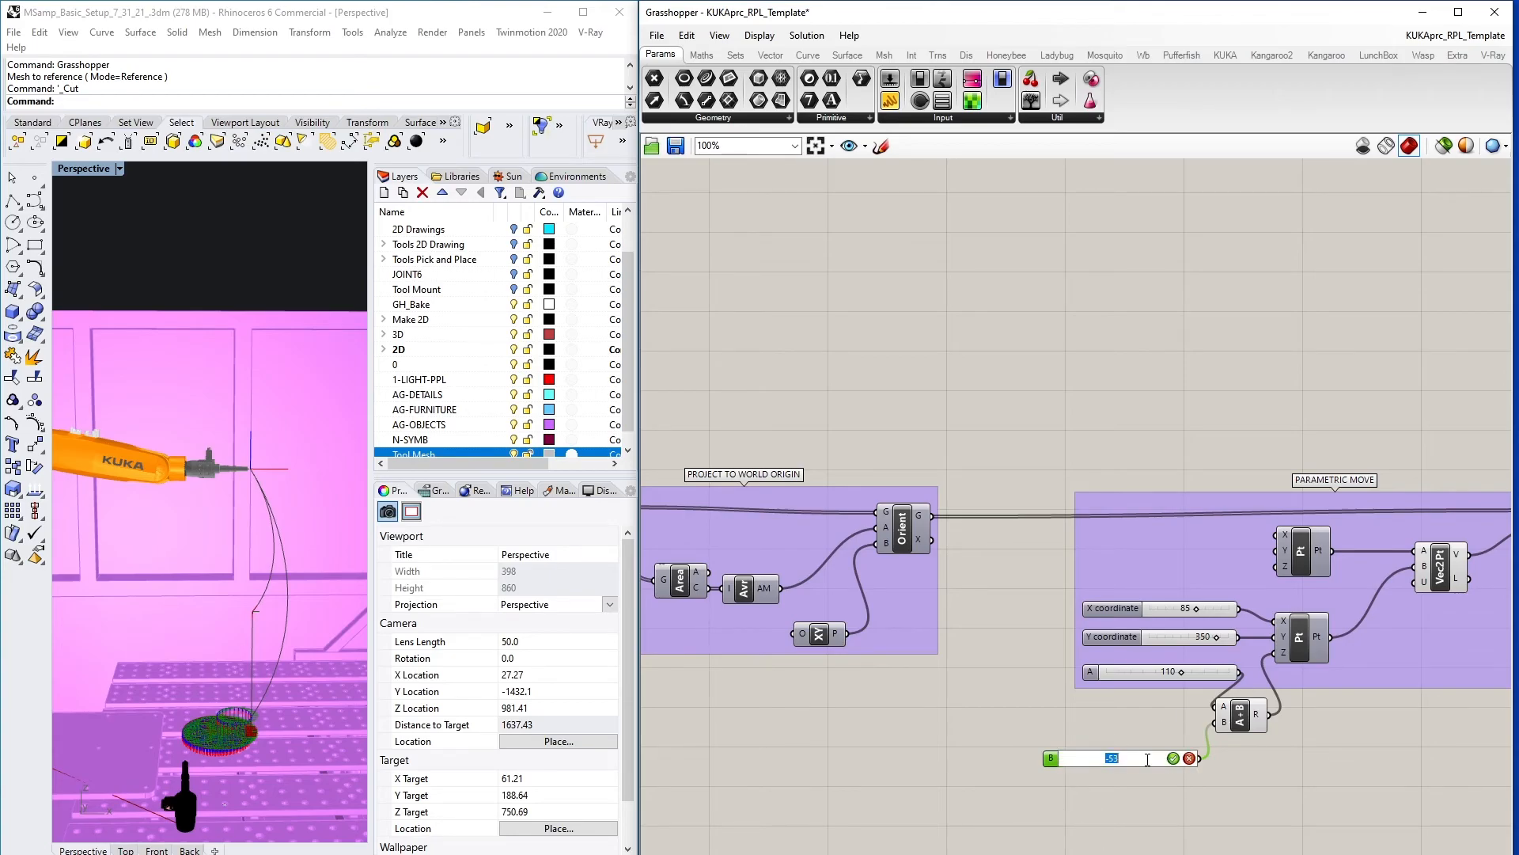
{"action": "key", "text": "Return"}
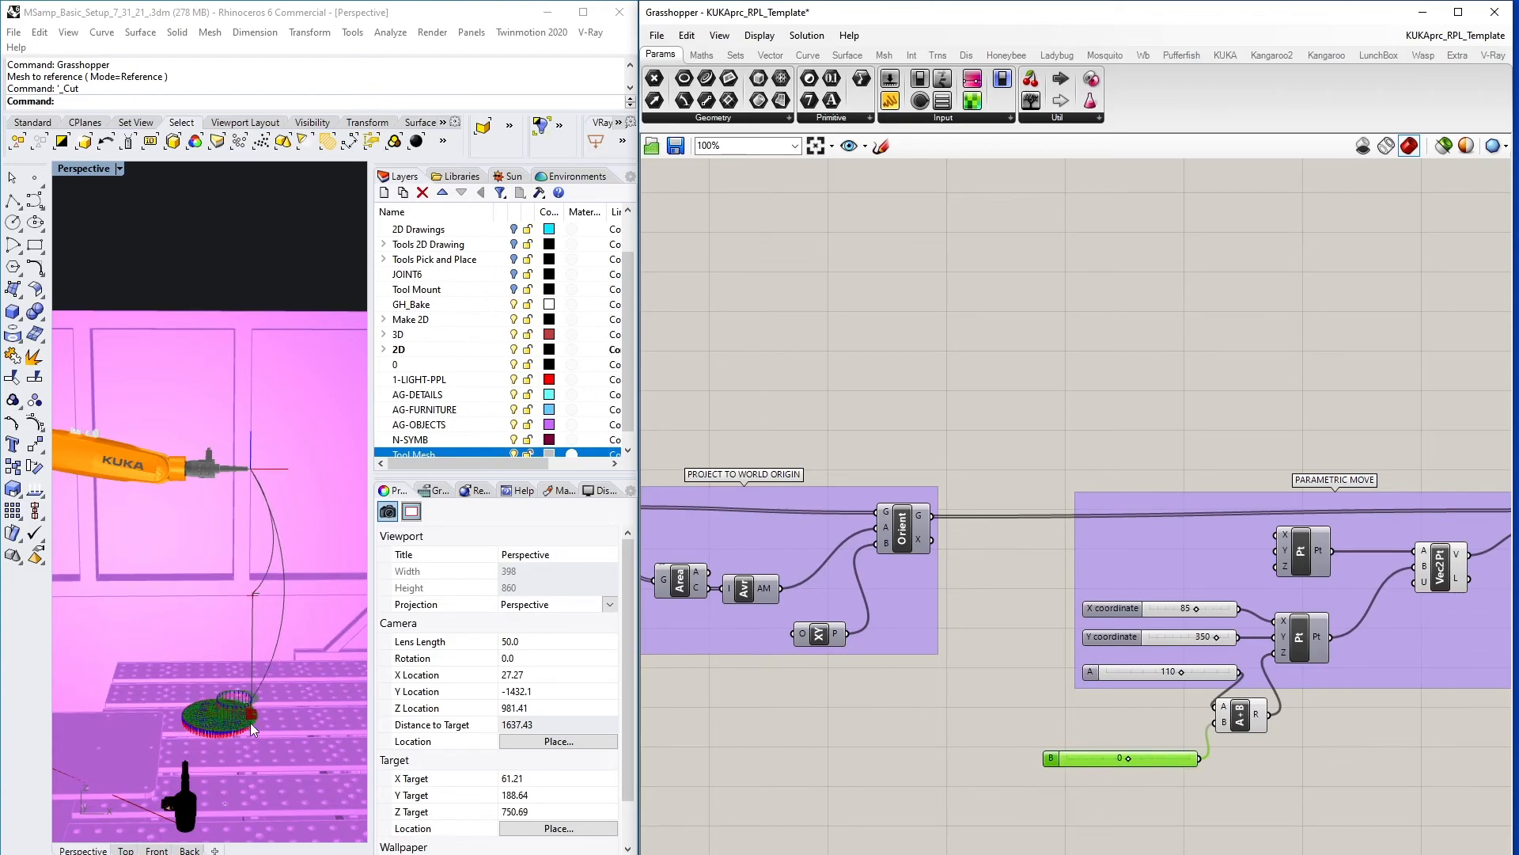
- Select the tool mesh standing on the table in the Rhino viewport and hide it
{"action": "left_click", "coordinate": [218, 718]}
{"action": "right_click_drag", "start_coordinate": [217, 718], "coordinate": [163, 768]}
{"action": "left_click", "coordinate": [158, 791]}
{"action": "type", "text": "H"}
{"action": "key", "text": "Return"}
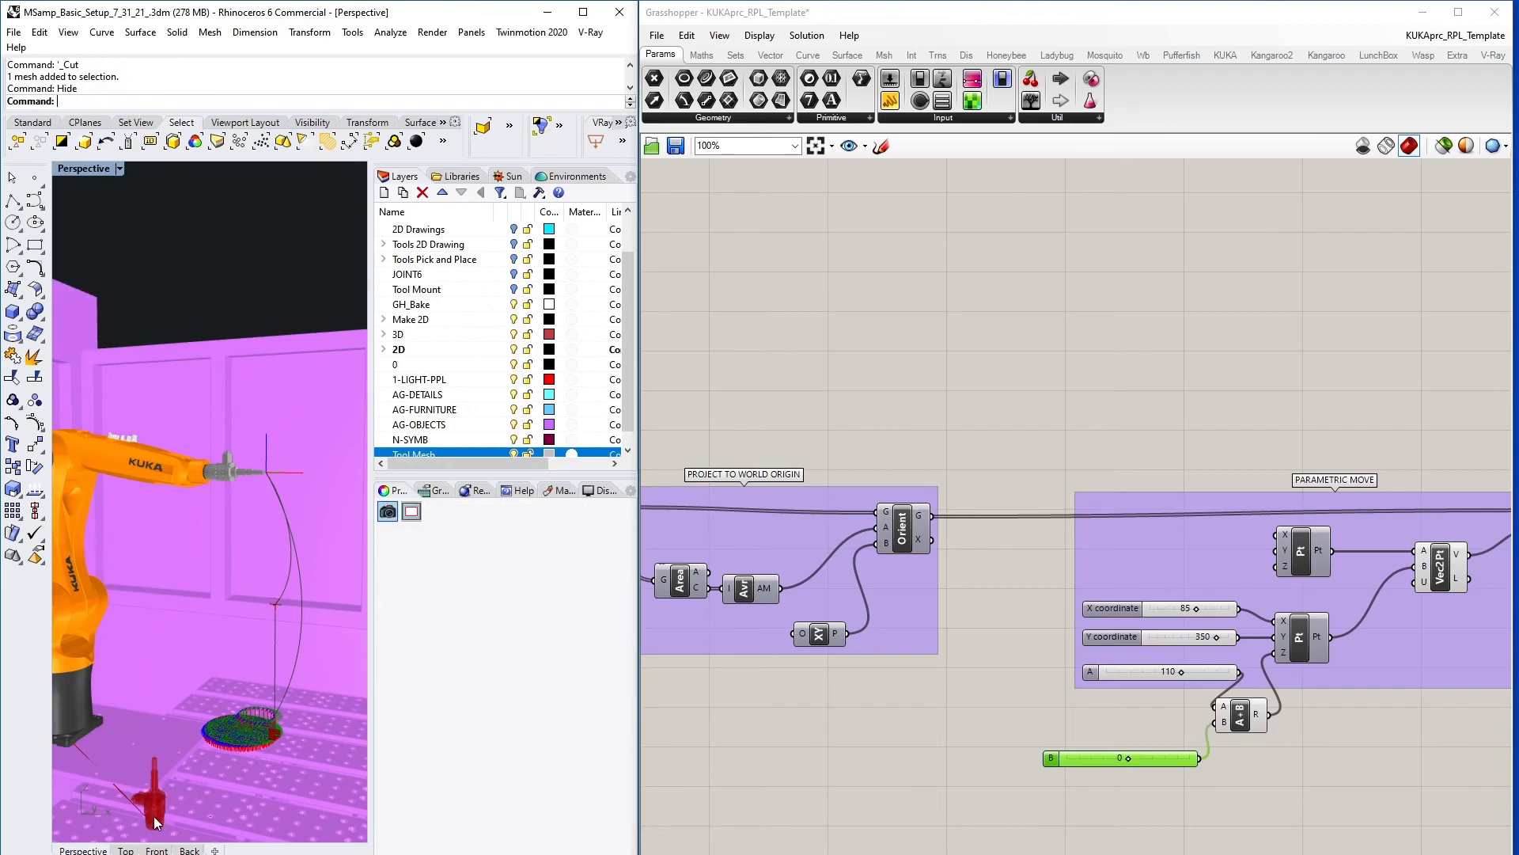
- Turn off the preview of the Custom Tool component that feeds the KUKA|prc core
{"action": "scroll", "coordinate": [981, 586], "scroll_direction": "down", "scroll_amount": 5}
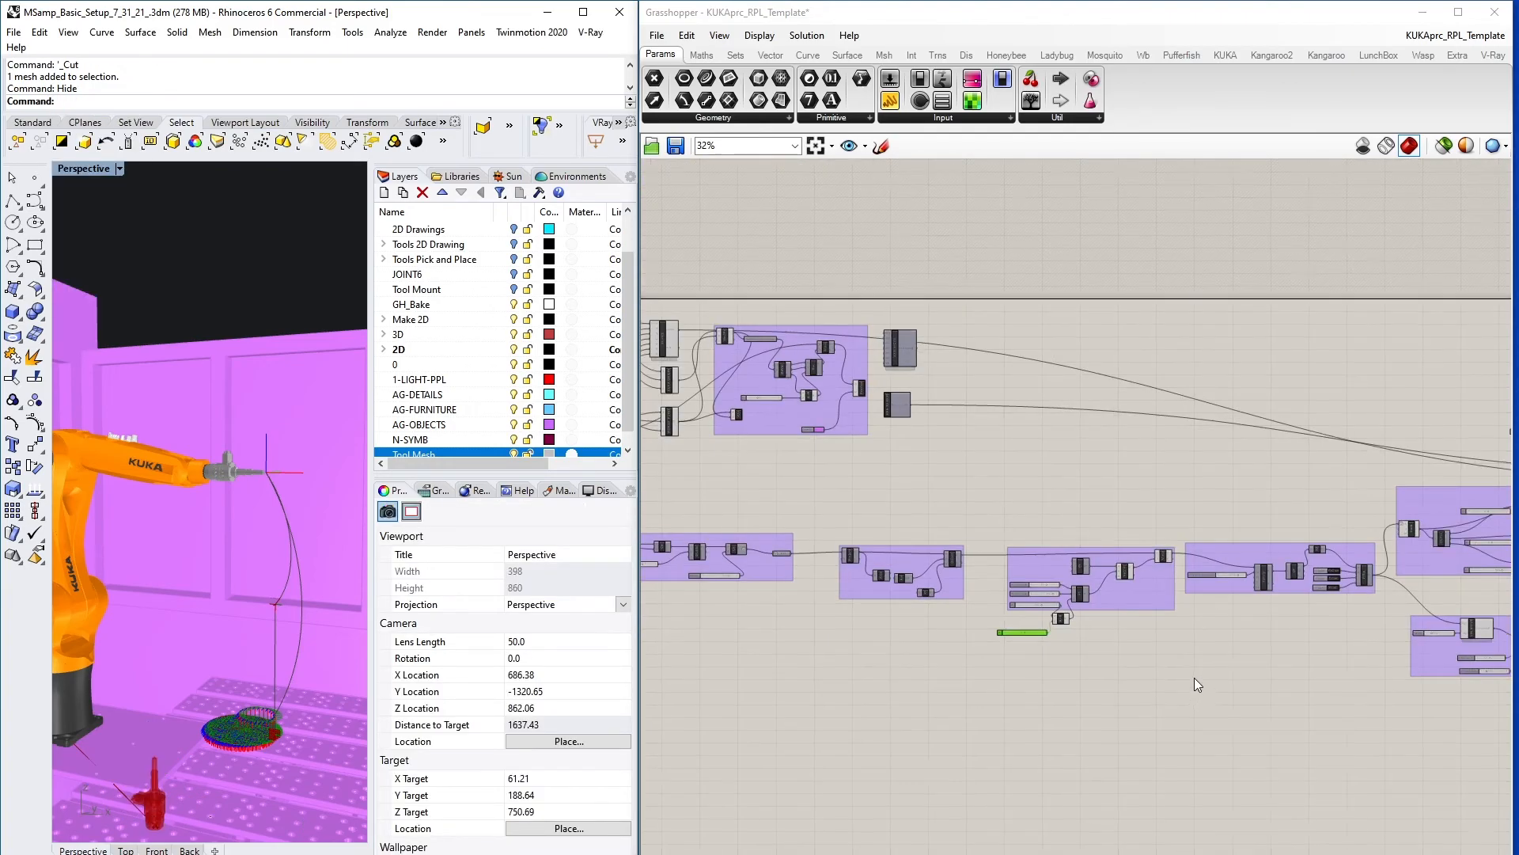
{"action": "right_click_drag", "start_coordinate": [1195, 679], "coordinate": [910, 634]}
{"action": "scroll", "coordinate": [1210, 590], "scroll_direction": "up", "scroll_amount": 2}
{"action": "scroll", "coordinate": [1266, 583], "scroll_direction": "up", "scroll_amount": 2}
{"action": "right_click_drag", "start_coordinate": [1276, 584], "coordinate": [1107, 713]}
{"action": "right_click_drag", "start_coordinate": [1282, 499], "coordinate": [1065, 559]}
{"action": "scroll", "coordinate": [1209, 518], "scroll_direction": "down", "scroll_amount": 5}
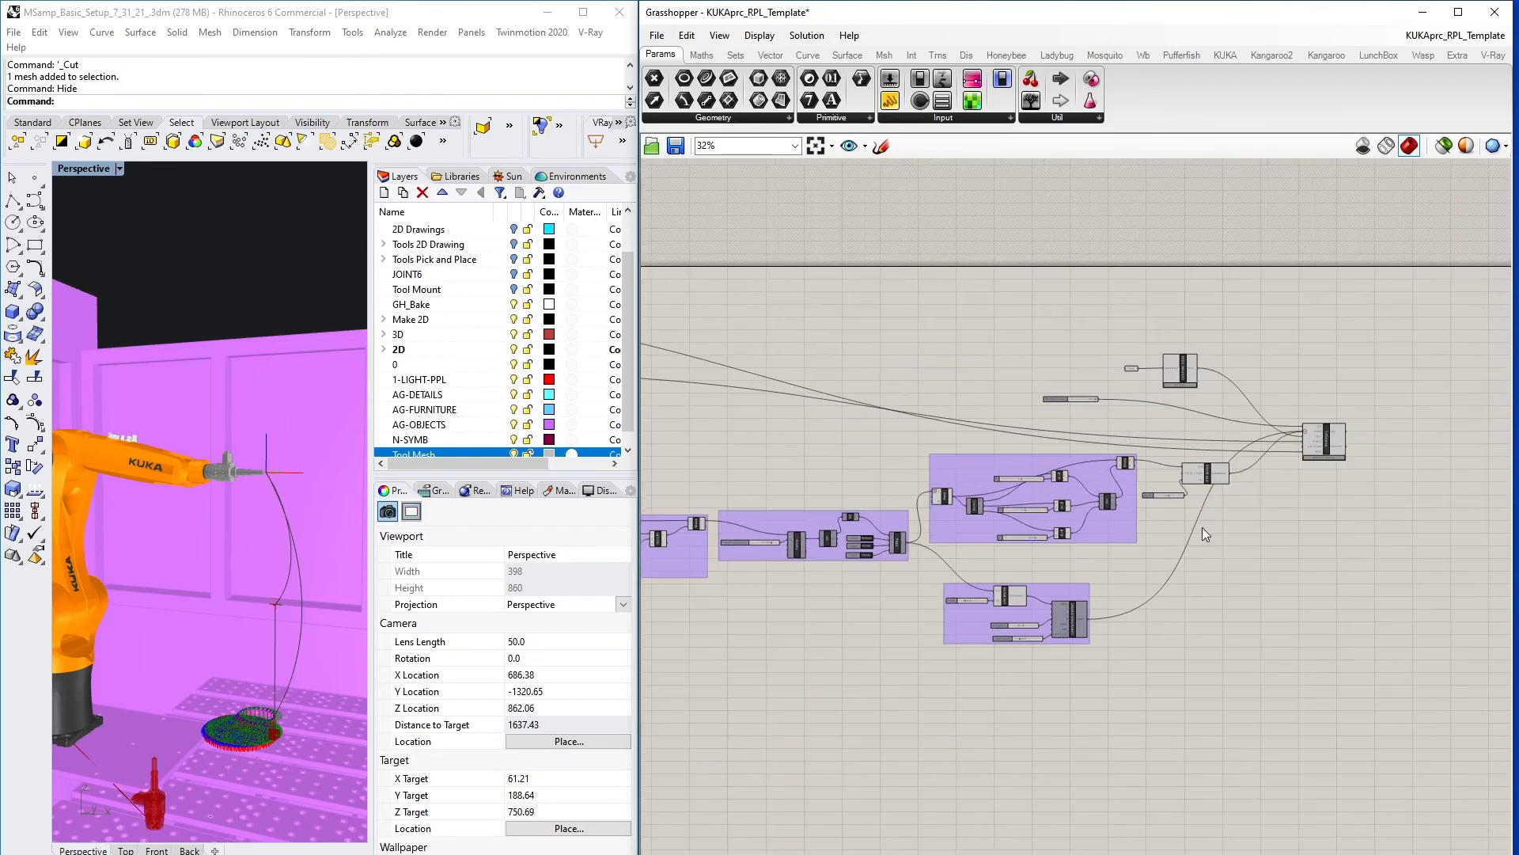
{"action": "left_click", "coordinate": [1177, 369]}
{"action": "right_click", "coordinate": [1176, 367]}
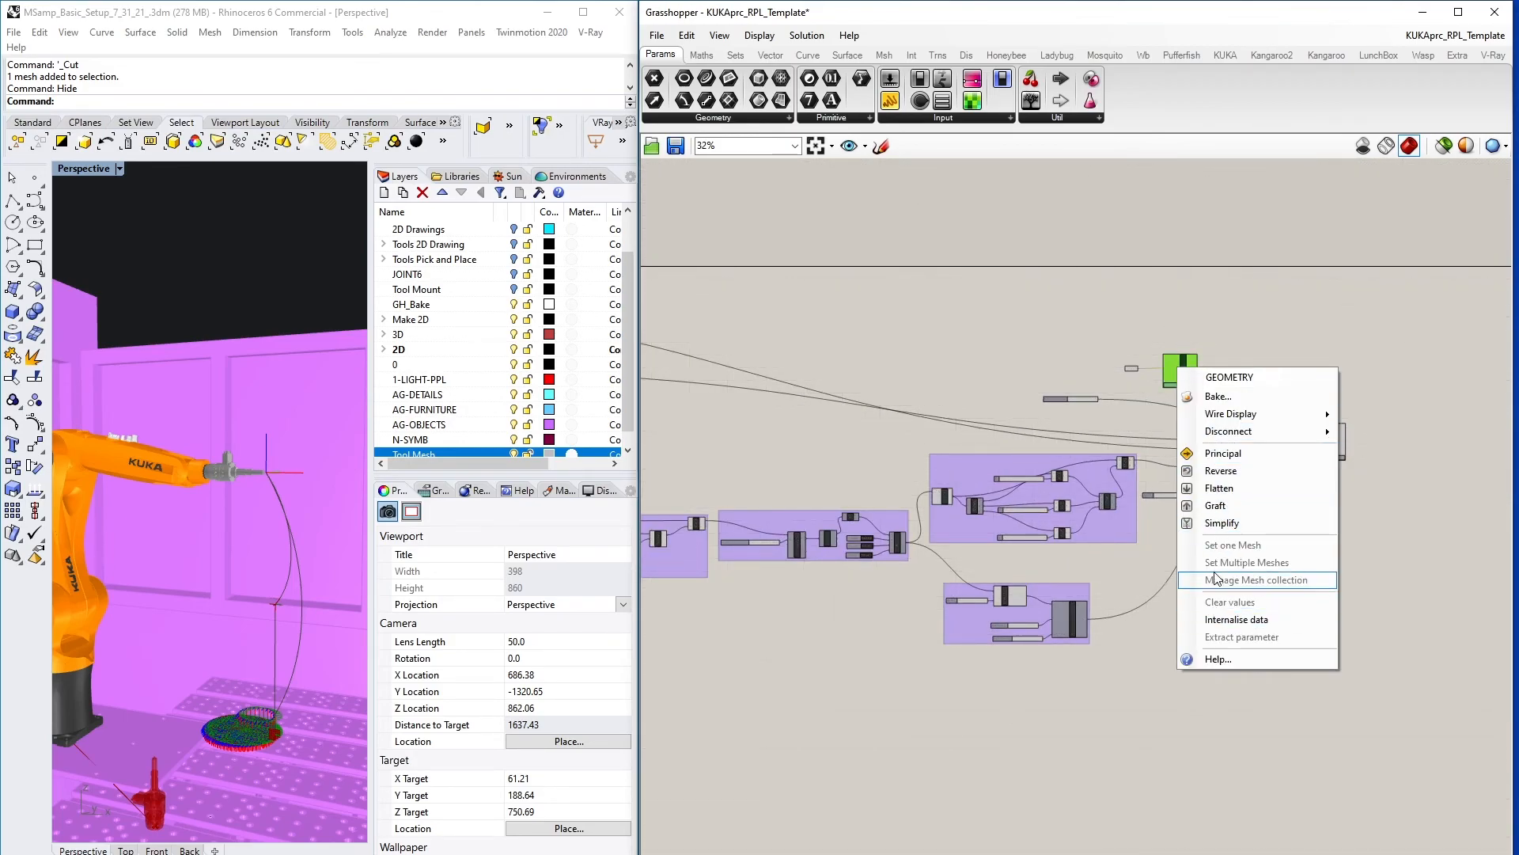
{"action": "left_click", "coordinate": [1213, 329]}
{"action": "scroll", "coordinate": [1213, 330], "scroll_direction": "up", "scroll_amount": 5}
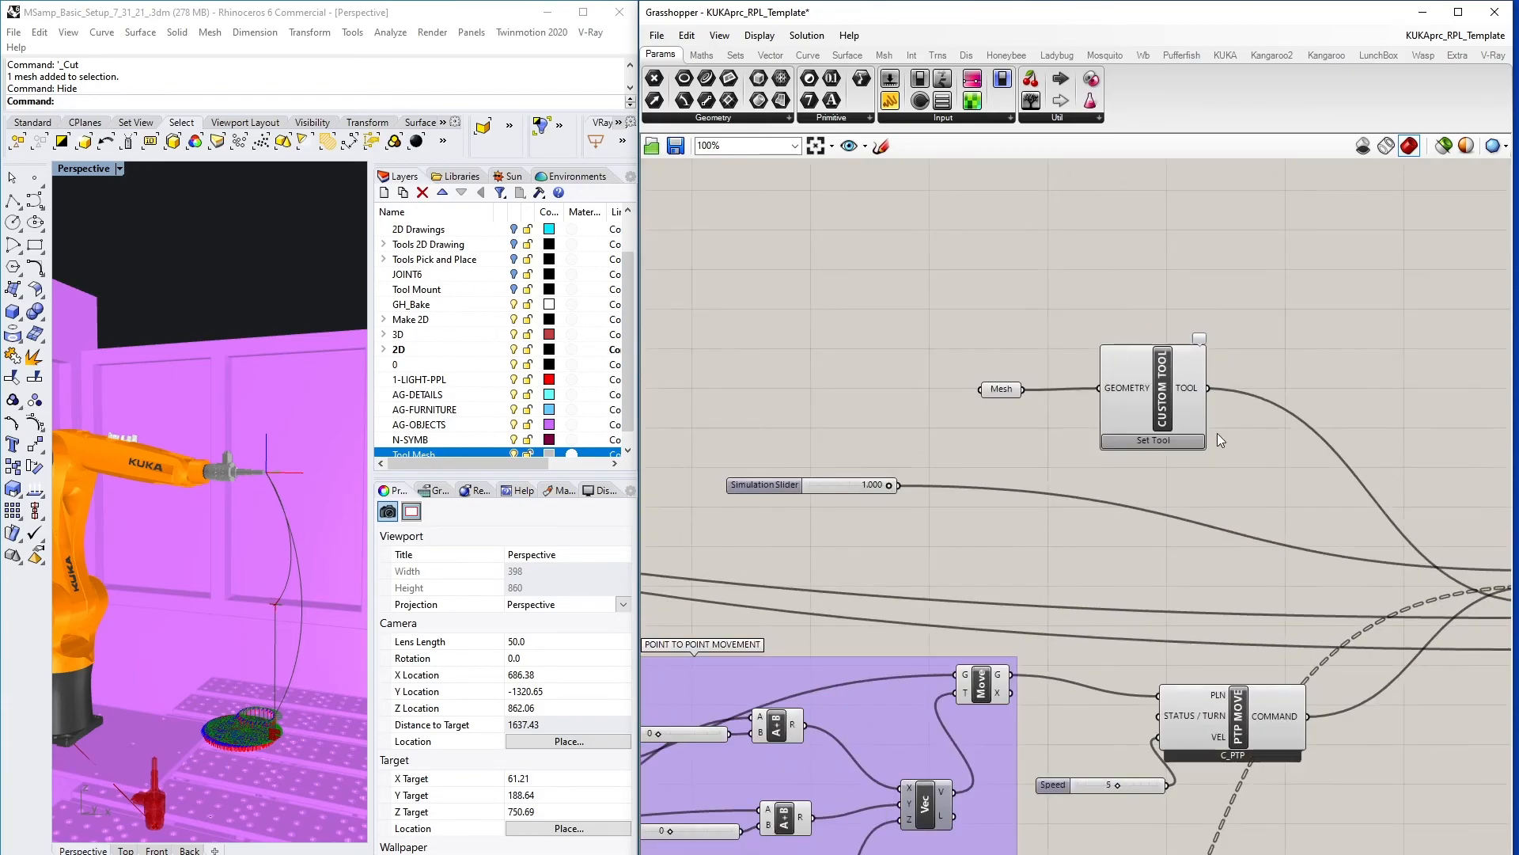
{"action": "left_click", "coordinate": [1129, 360]}
{"action": "right_click", "coordinate": [1136, 368]}
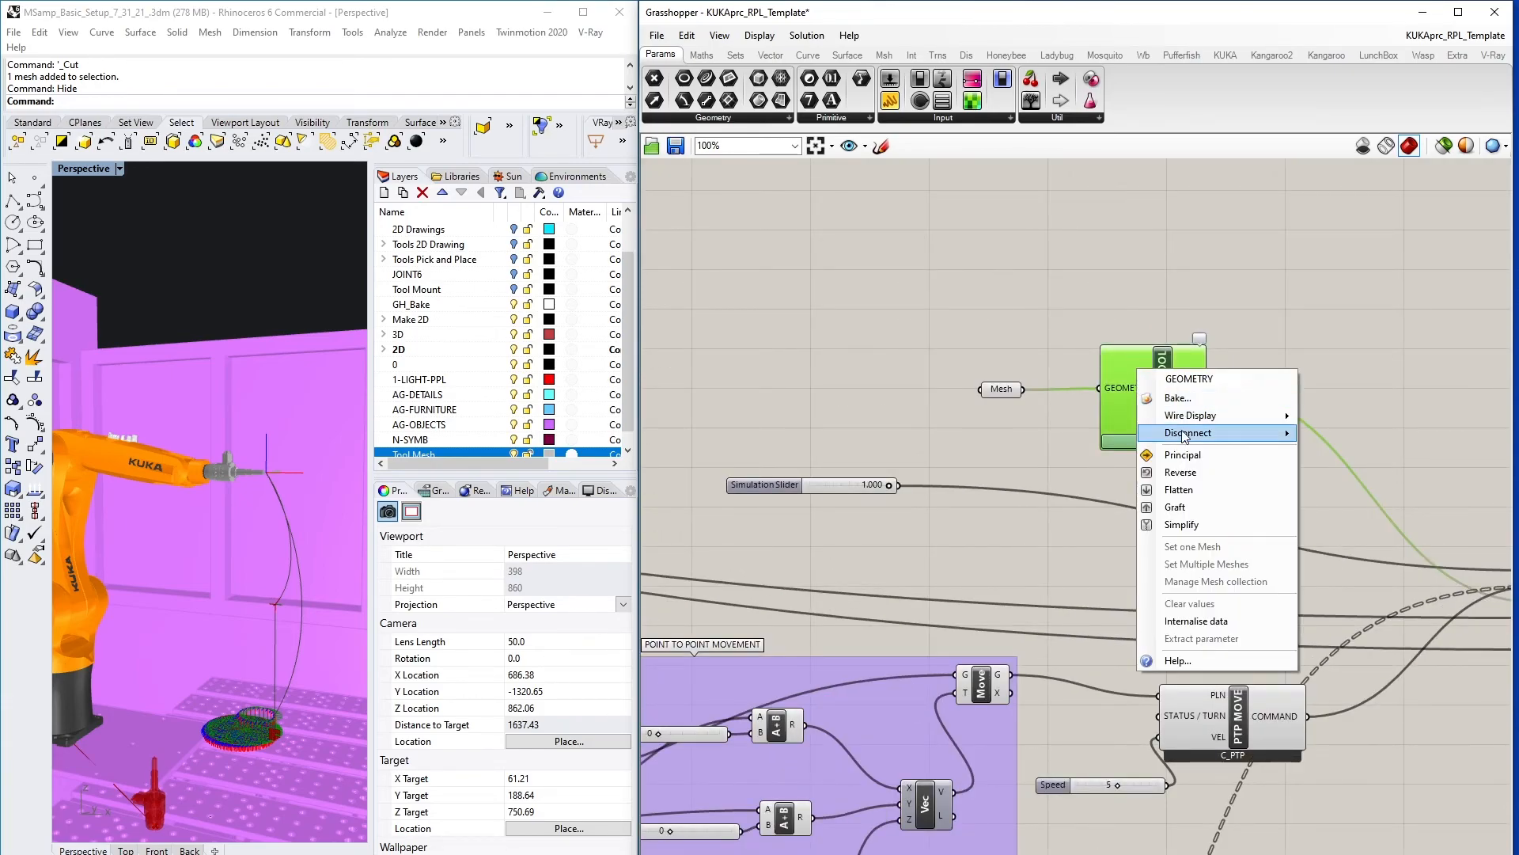
{"action": "middle_click", "coordinate": [1167, 360]}
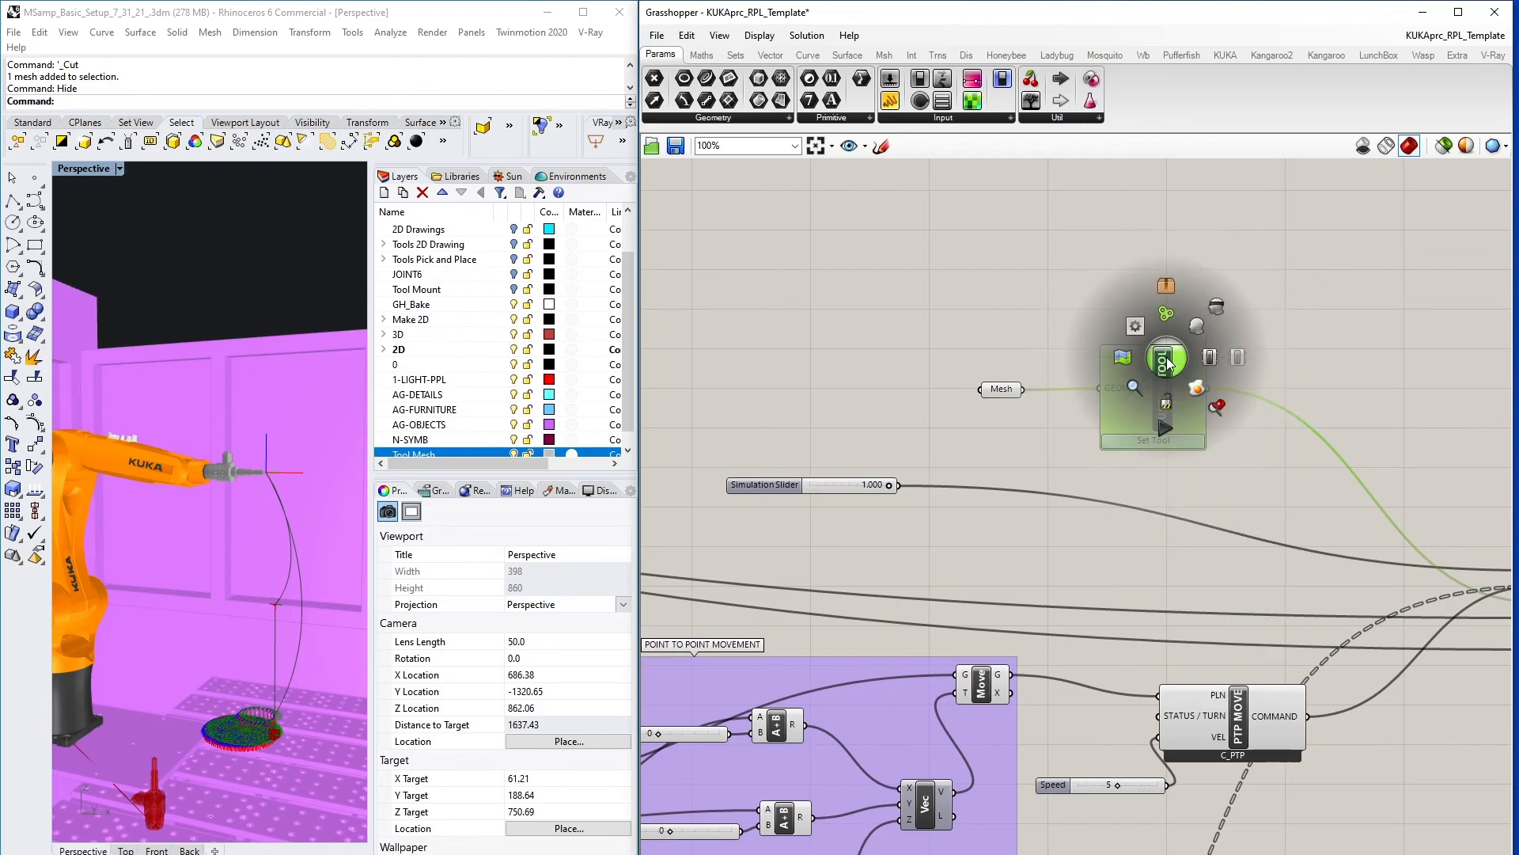
{"action": "left_click", "coordinate": [1219, 306]}
- Turn off the preview of the Mesh parameter feeding the Custom Tool and check the robot and toolpath in the viewport
{"action": "right_click", "coordinate": [1005, 392]}
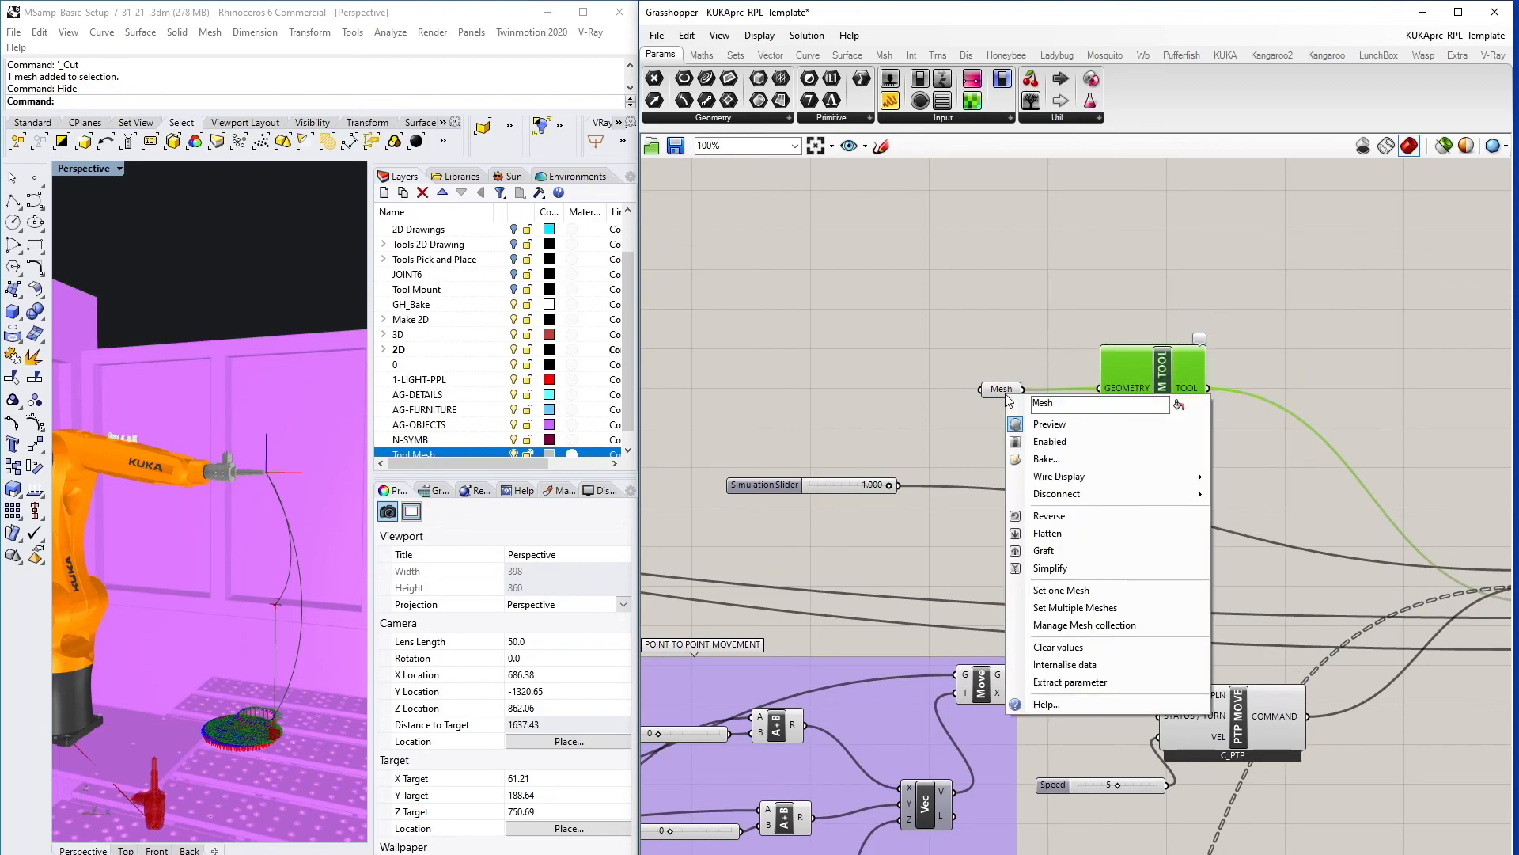
{"action": "left_click", "coordinate": [1003, 391]}
{"action": "right_click", "coordinate": [1003, 391]}
{"action": "left_click", "coordinate": [1048, 421]}
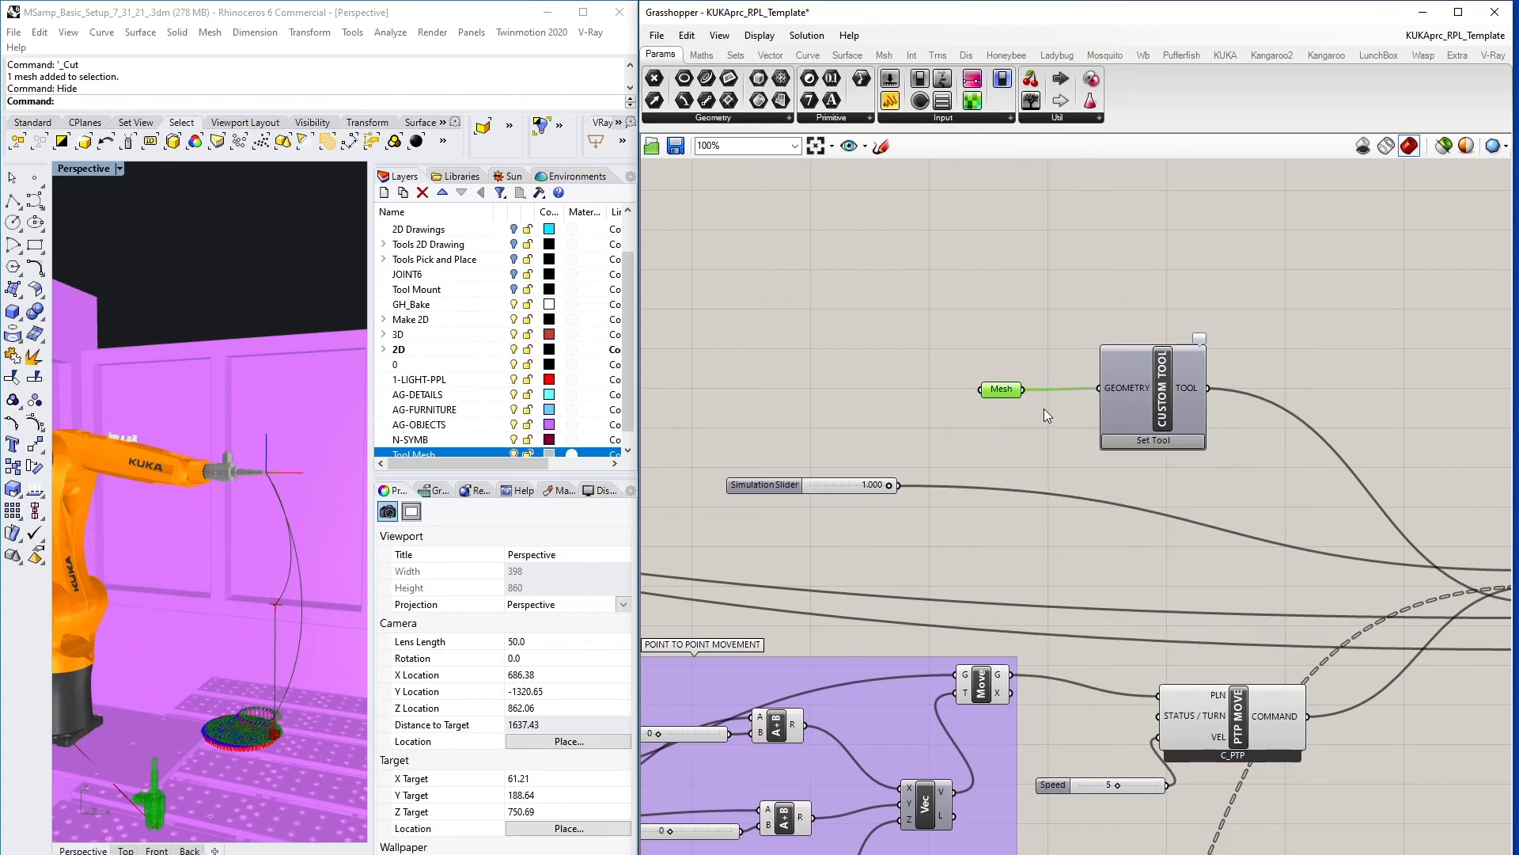
{"action": "scroll", "coordinate": [165, 660], "scroll_direction": "down", "scroll_amount": 4}
{"action": "scroll", "coordinate": [205, 757], "scroll_direction": "up", "scroll_amount": 6}
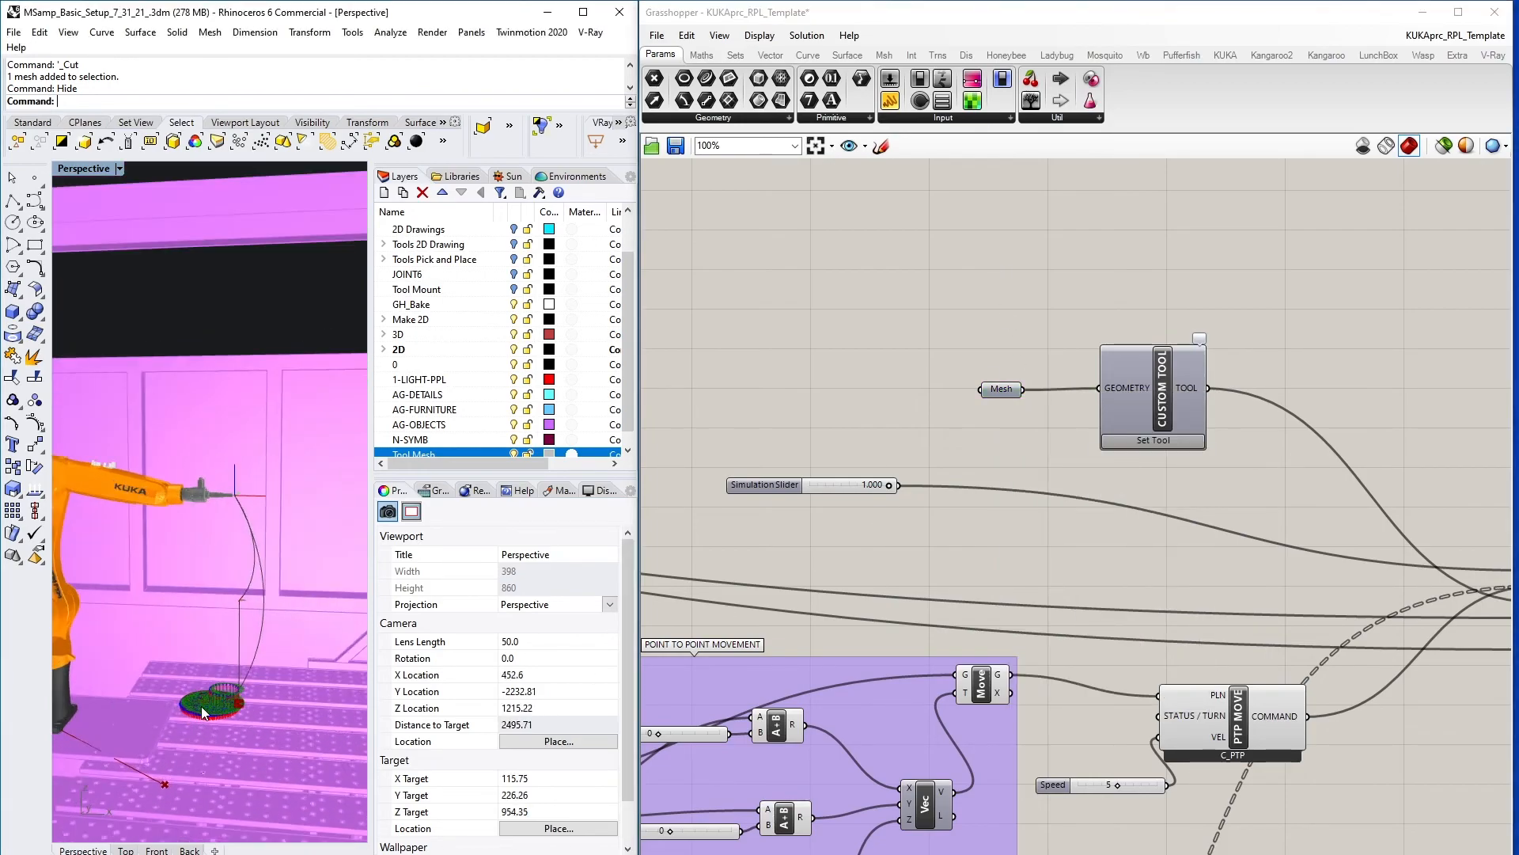
{"action": "right_click_drag", "start_coordinate": [269, 688], "coordinate": [244, 712]}
- Open the KUKA|prc core's settings, examine the base values and the available Base Nr. choices, and exit the settings
{"action": "scroll", "coordinate": [244, 712], "scroll_direction": "down", "scroll_amount": 4}
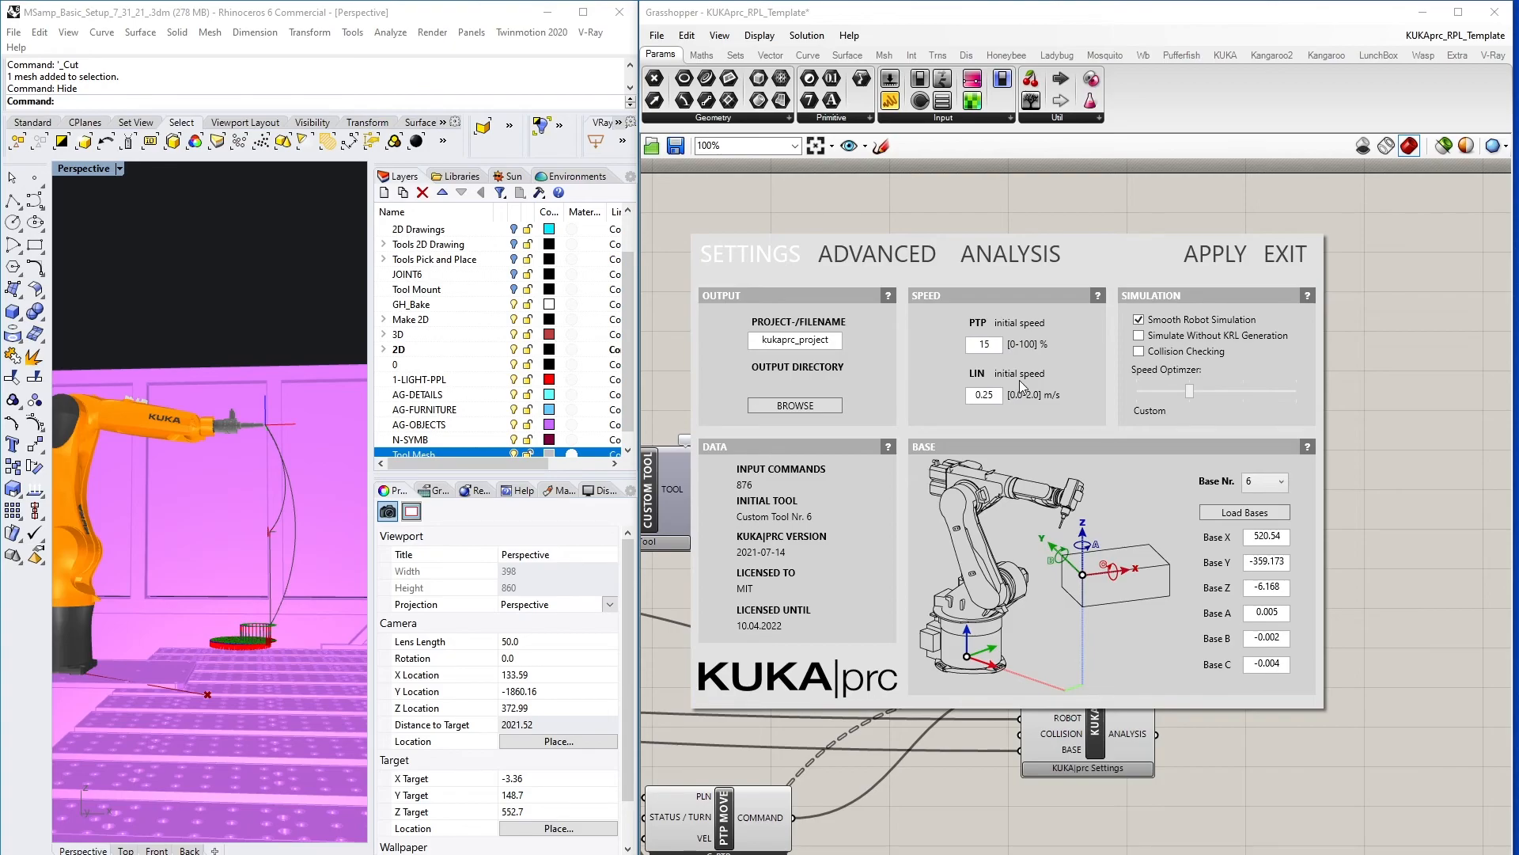
{"action": "left_click", "coordinate": [1282, 482]}
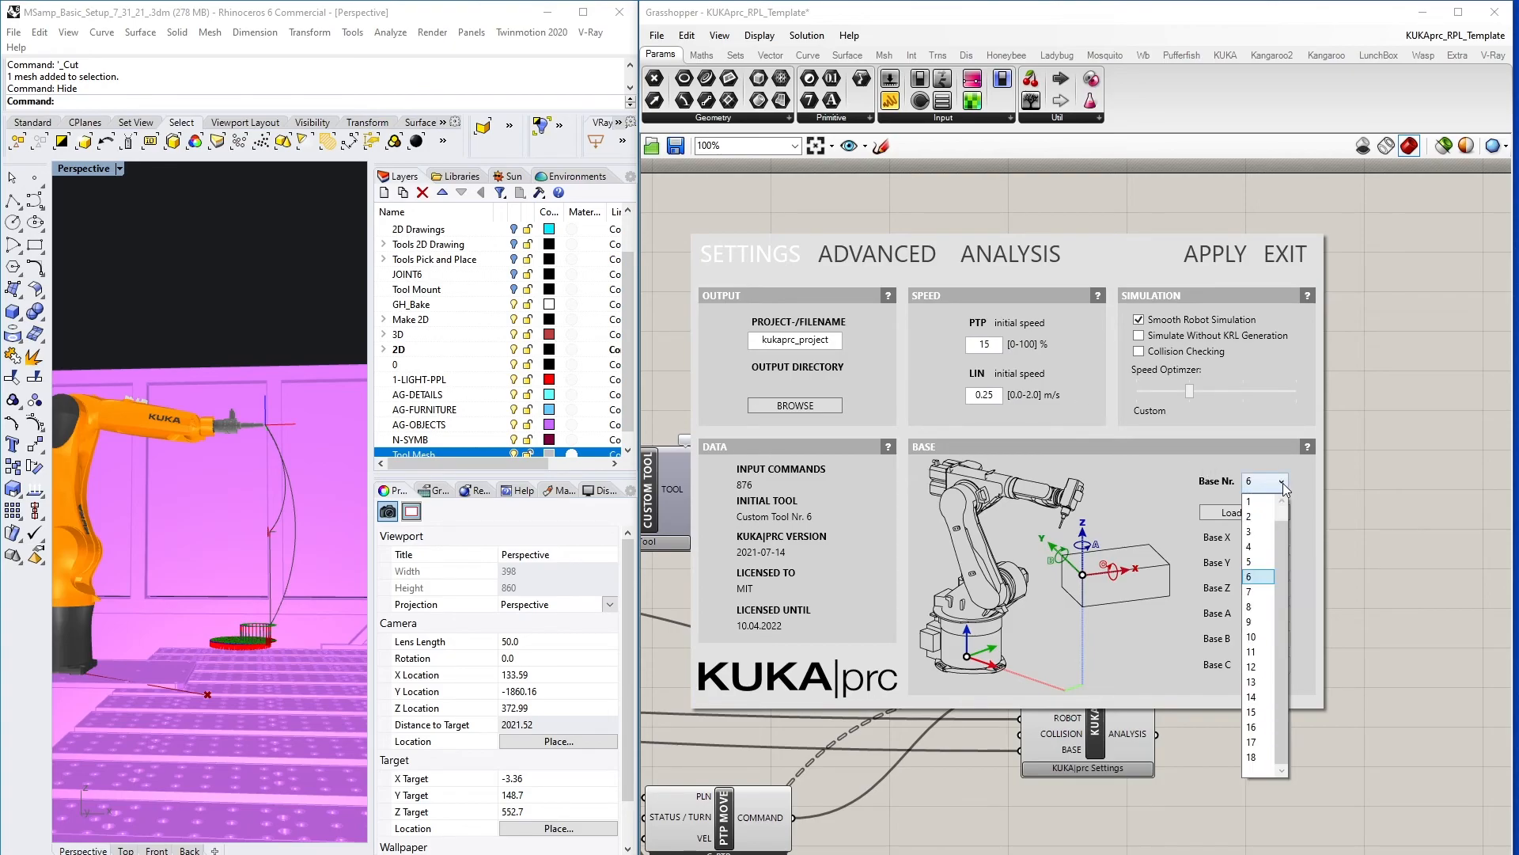
{"action": "left_click", "coordinate": [1337, 498]}
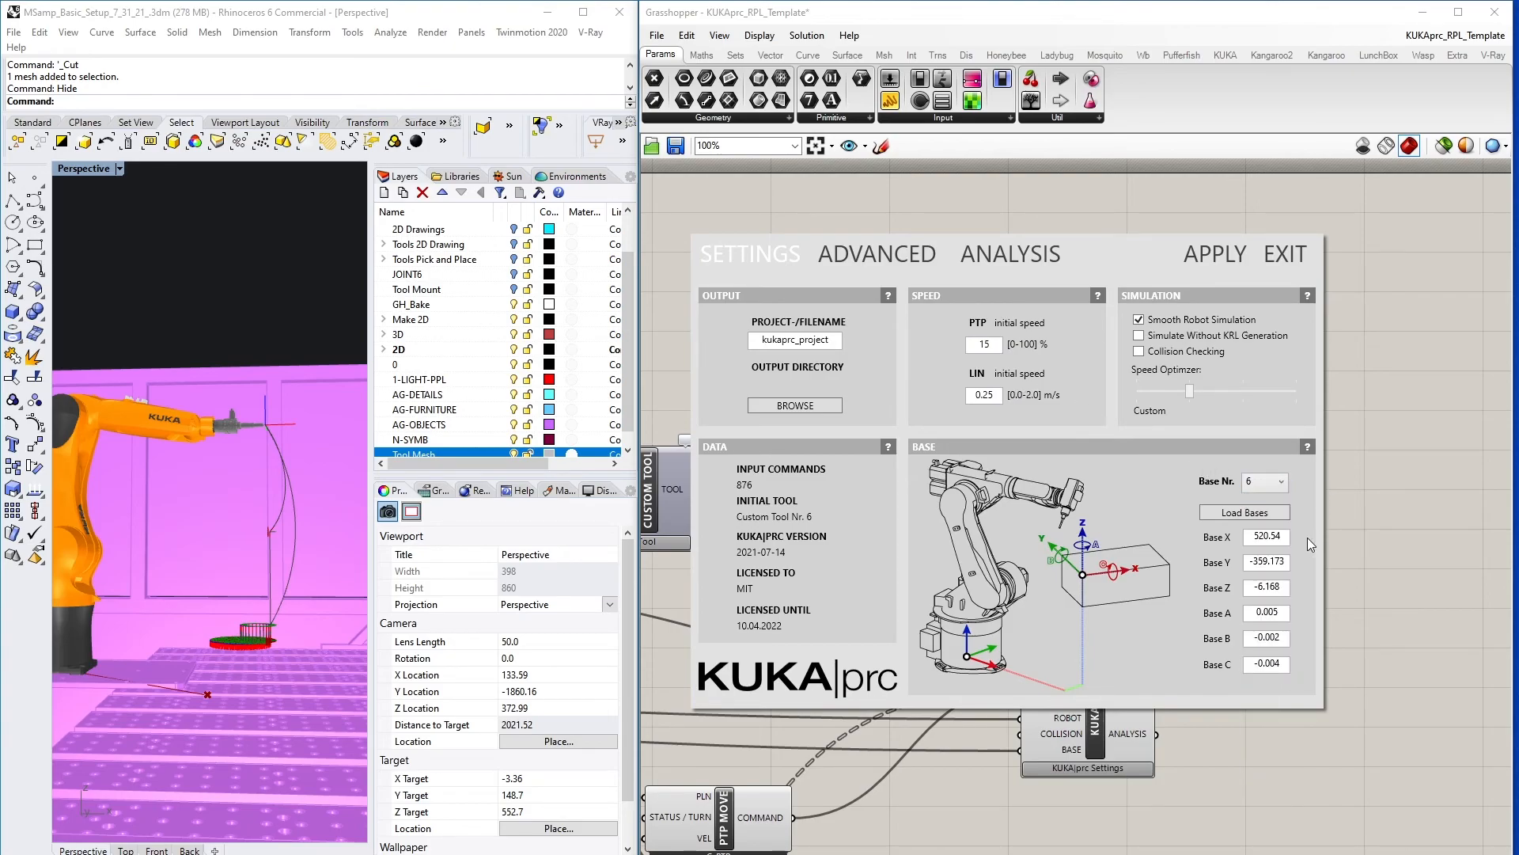
{"action": "left_click", "coordinate": [1282, 482]}
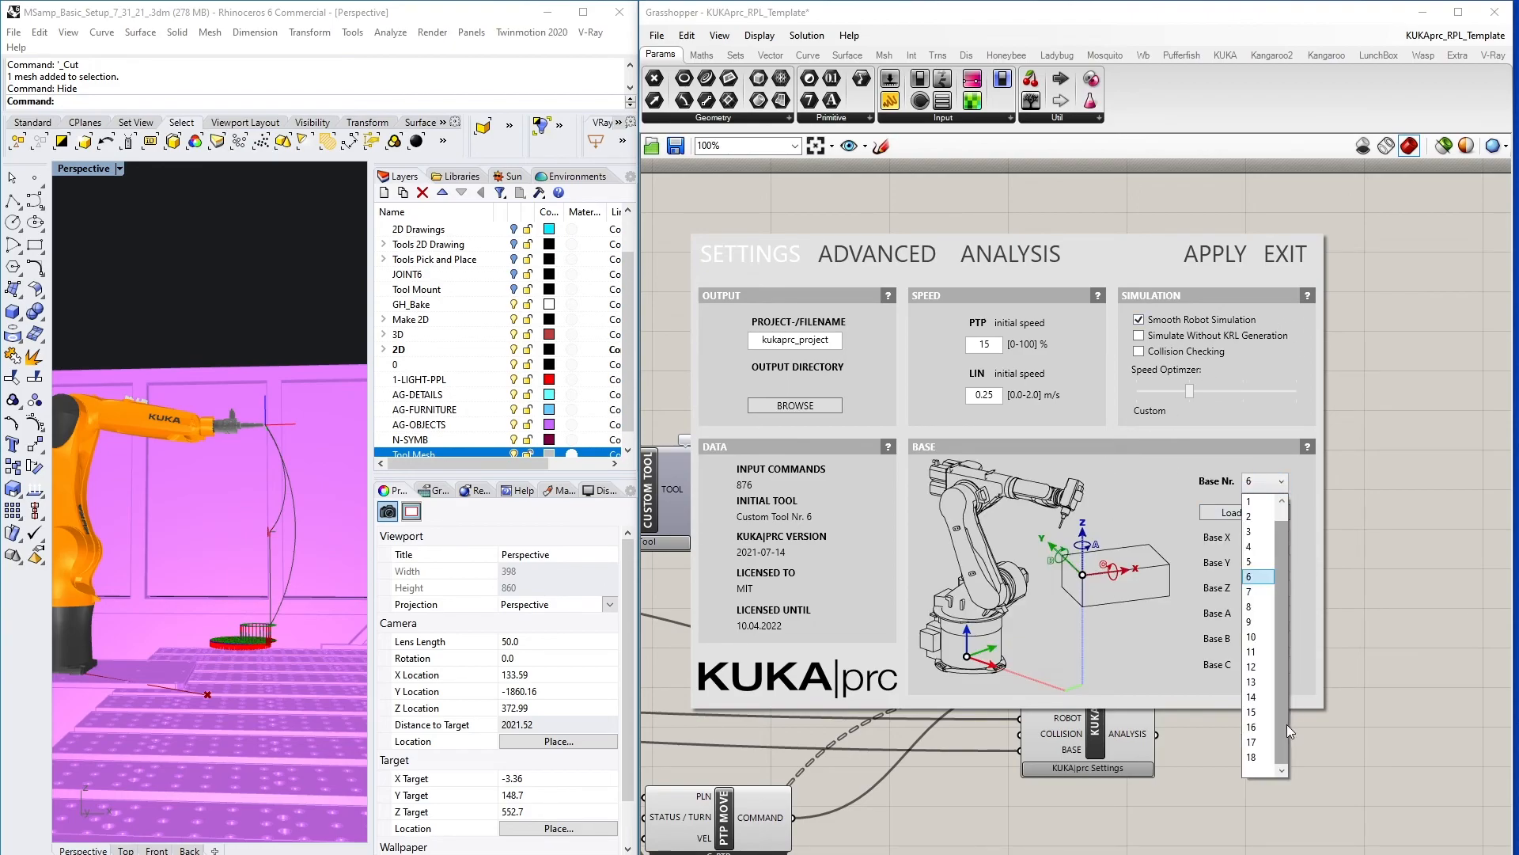
{"action": "left_click", "coordinate": [1323, 625]}
{"action": "left_click", "coordinate": [1285, 258]}
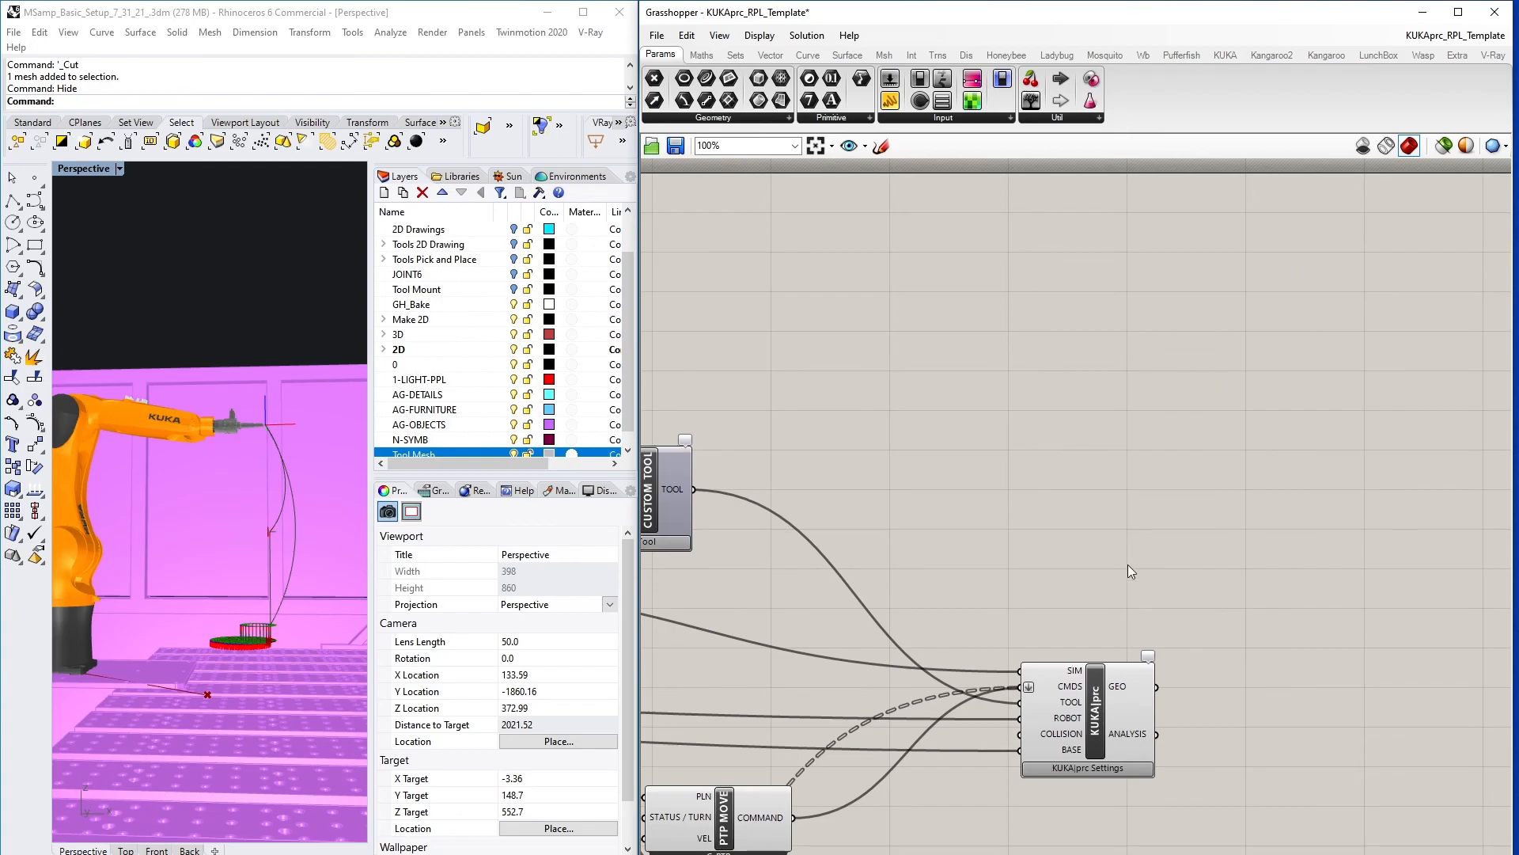
- Examine the Frame Number slider and the XYZ and ABC values feeding the Frame component
{"action": "scroll", "coordinate": [1041, 699], "scroll_direction": "down", "scroll_amount": 8}
{"action": "scroll", "coordinate": [899, 655], "scroll_direction": "up", "scroll_amount": 8}
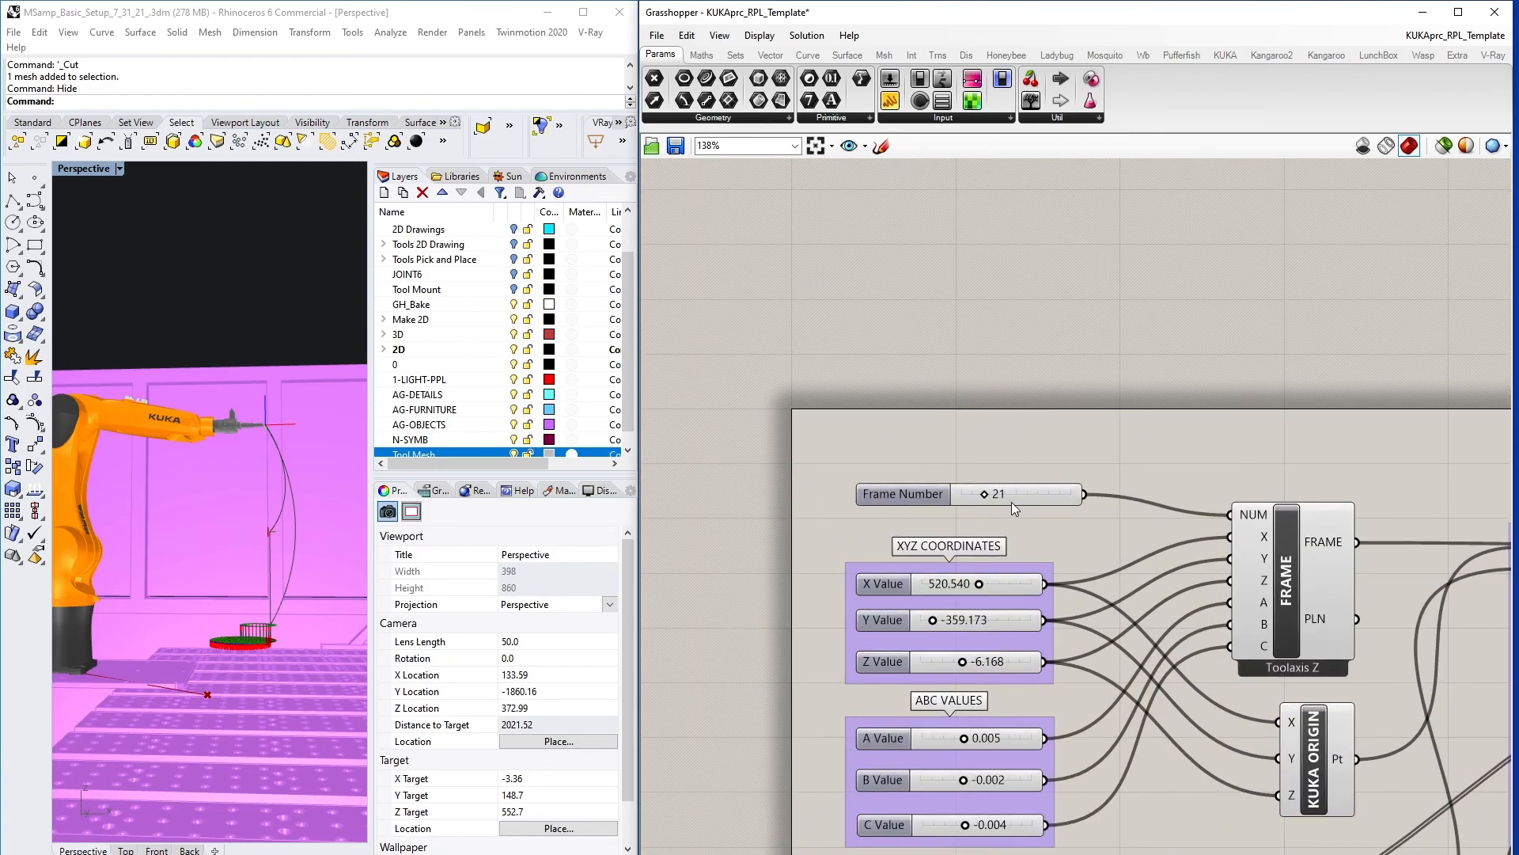
{"action": "scroll", "coordinate": [1017, 507], "scroll_direction": "down", "scroll_amount": 7}
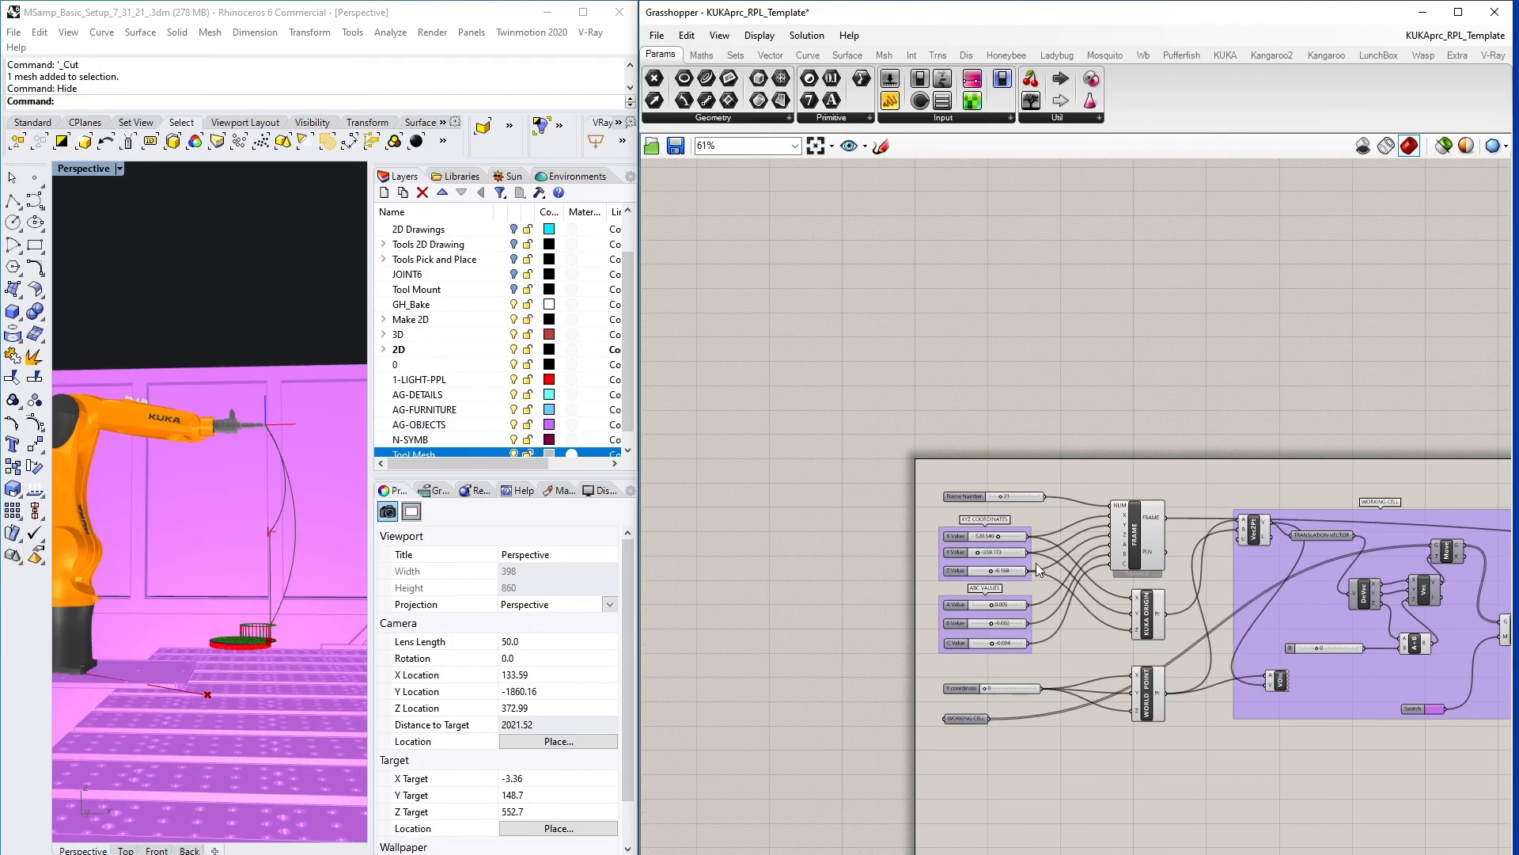
{"action": "scroll", "coordinate": [1055, 710], "scroll_direction": "up", "scroll_amount": 2}
- Reopen the KUKA|prc settings, check the Base Nr. choices, and show the Advanced general options
{"action": "double_click", "coordinate": [1054, 710]}
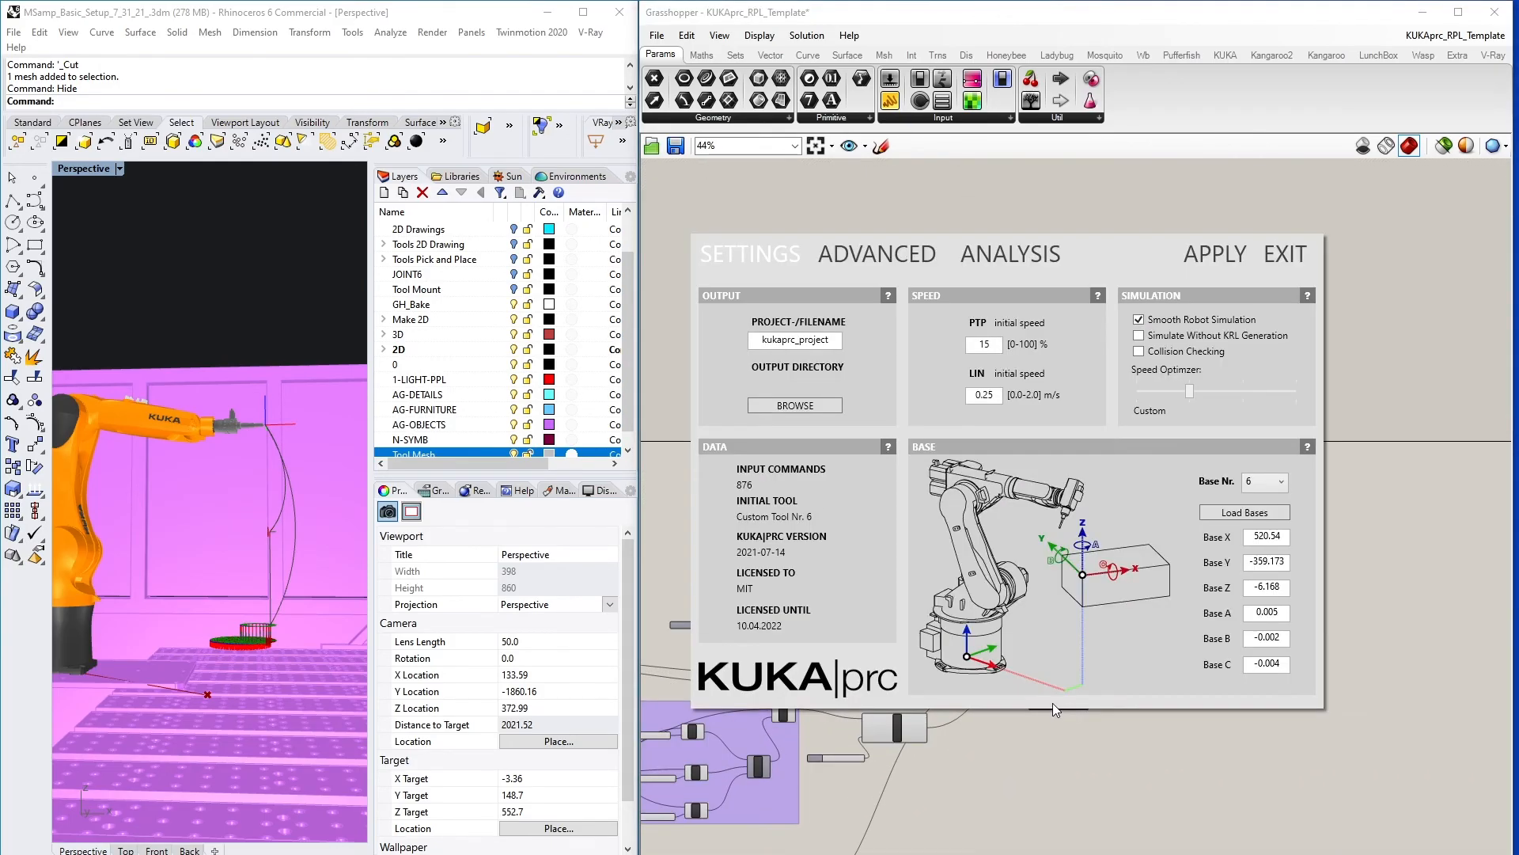
{"action": "left_click", "coordinate": [1277, 484]}
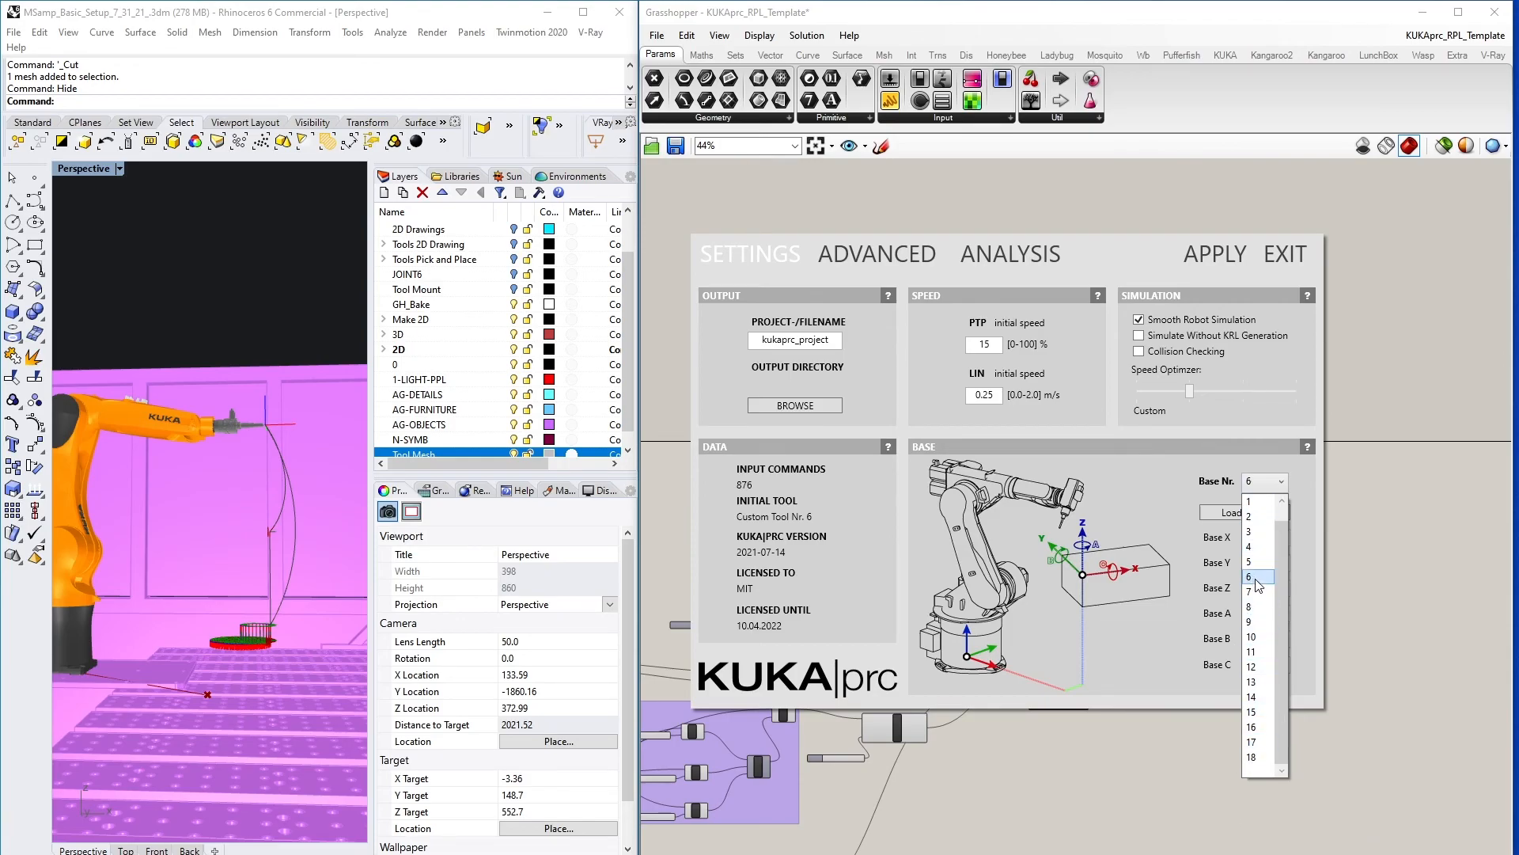
{"action": "left_click", "coordinate": [1310, 514]}
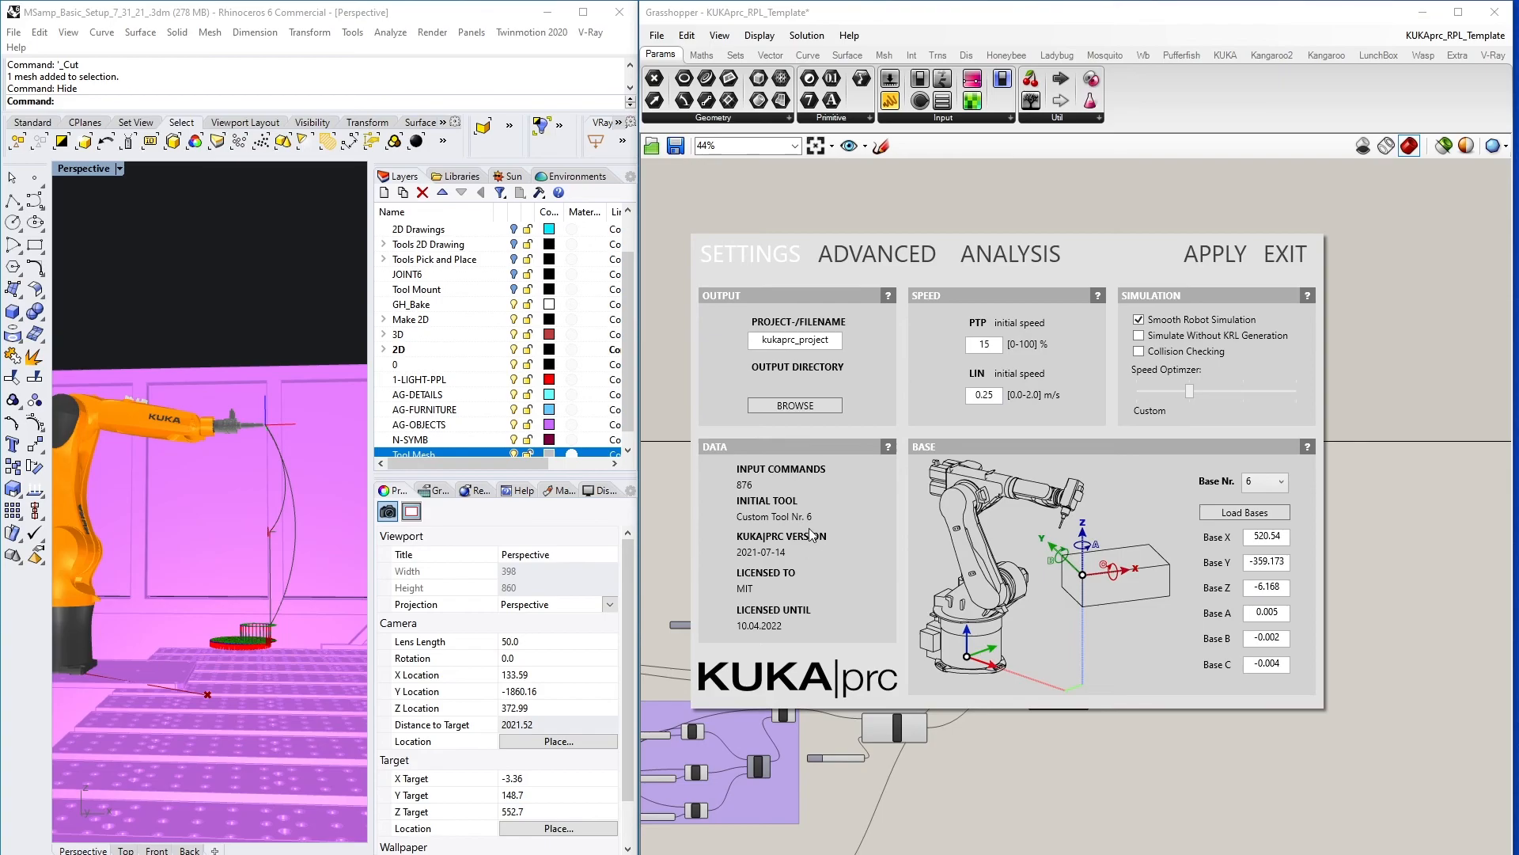
{"action": "left_click", "coordinate": [870, 255]}
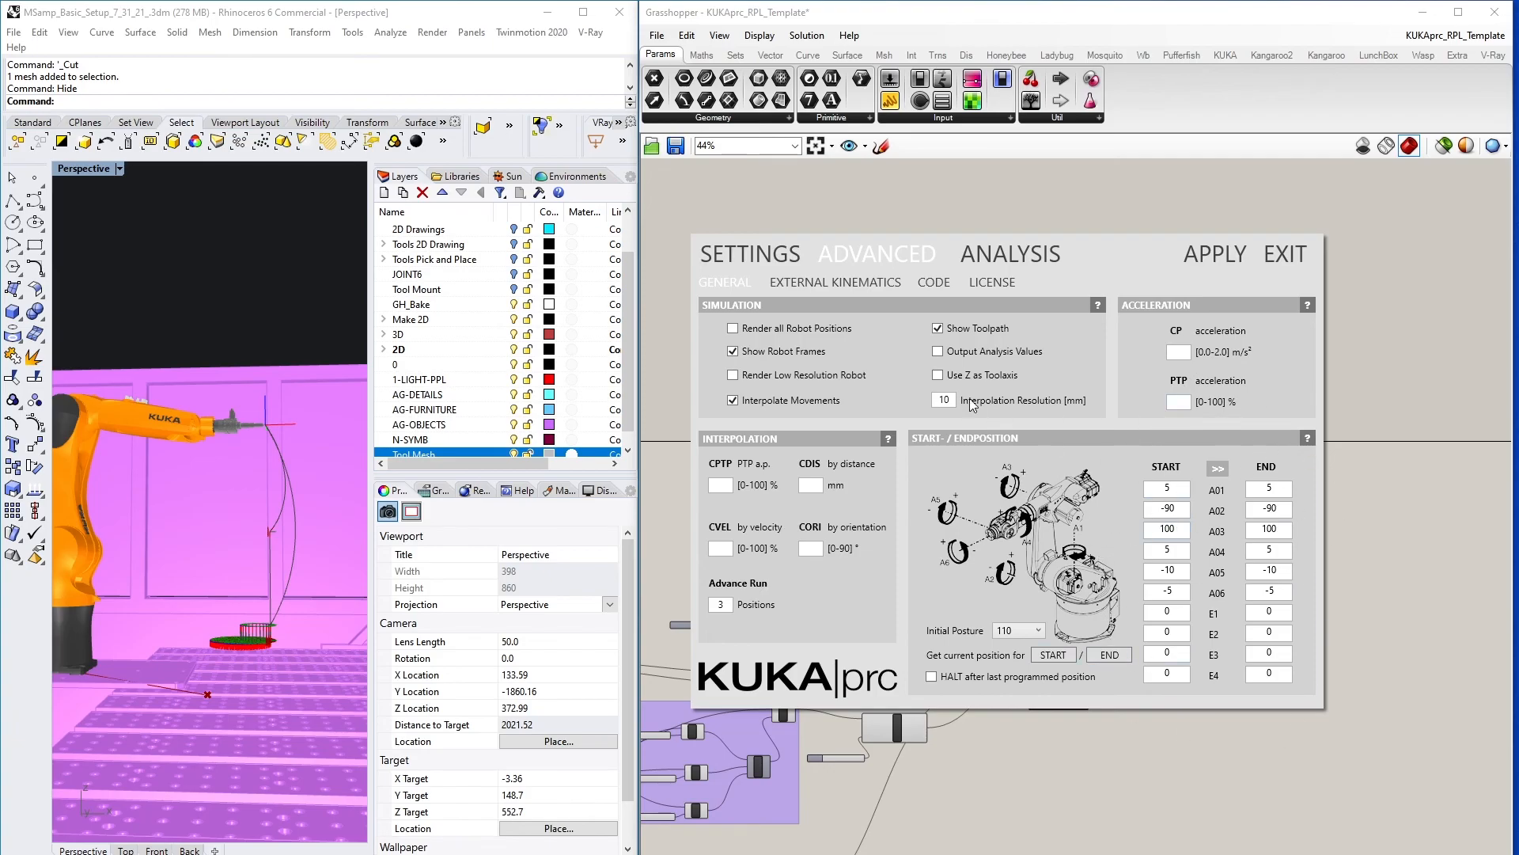
- Check the KUKA|prc Analysis graph, return to the settings, and set the output directory to the Desktop
{"action": "left_click", "coordinate": [1010, 250]}
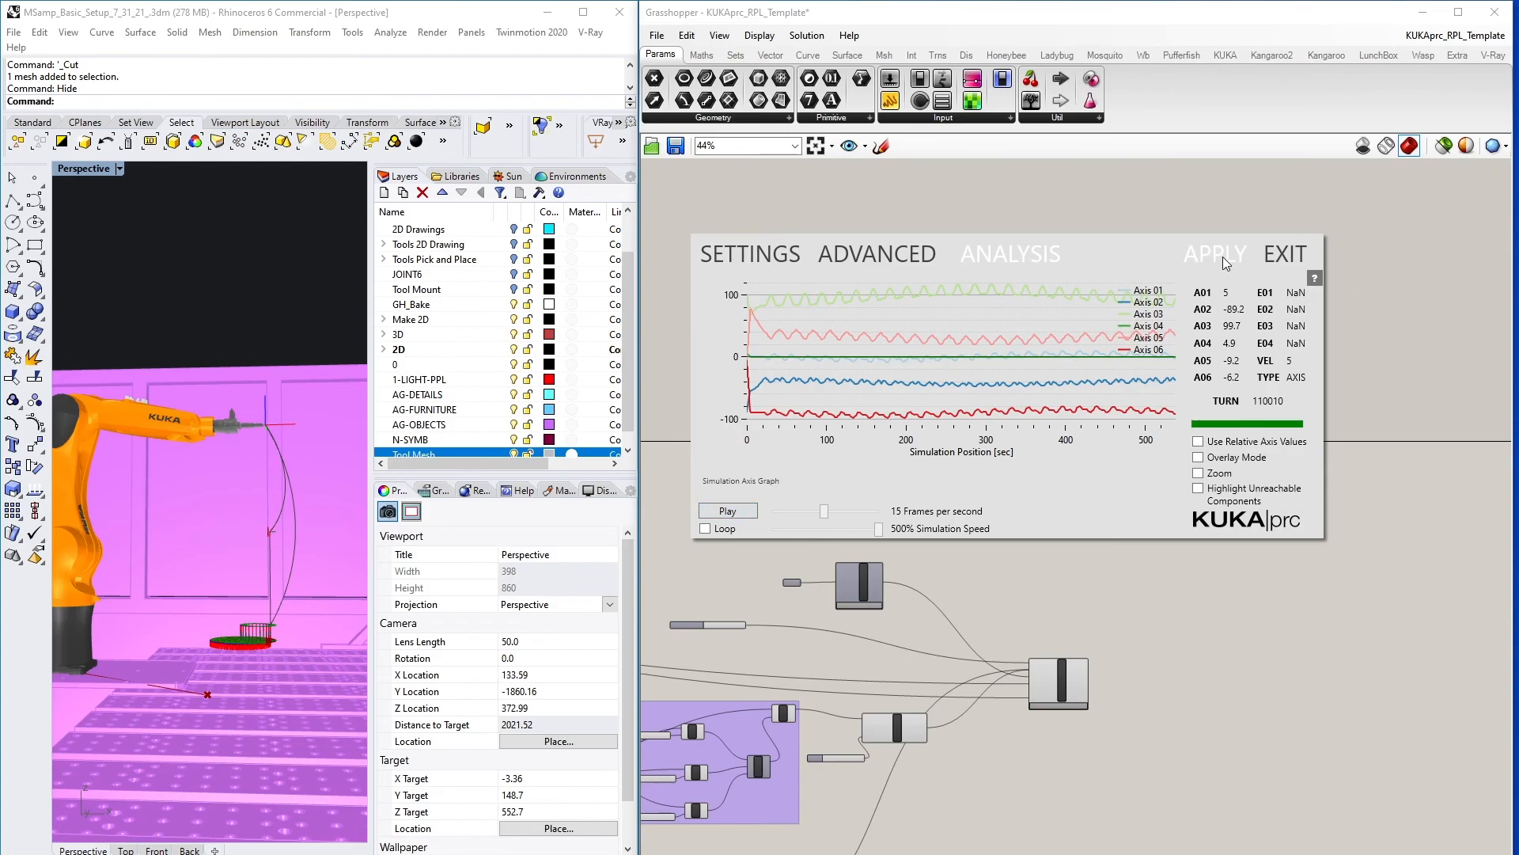
{"action": "left_click", "coordinate": [744, 255]}
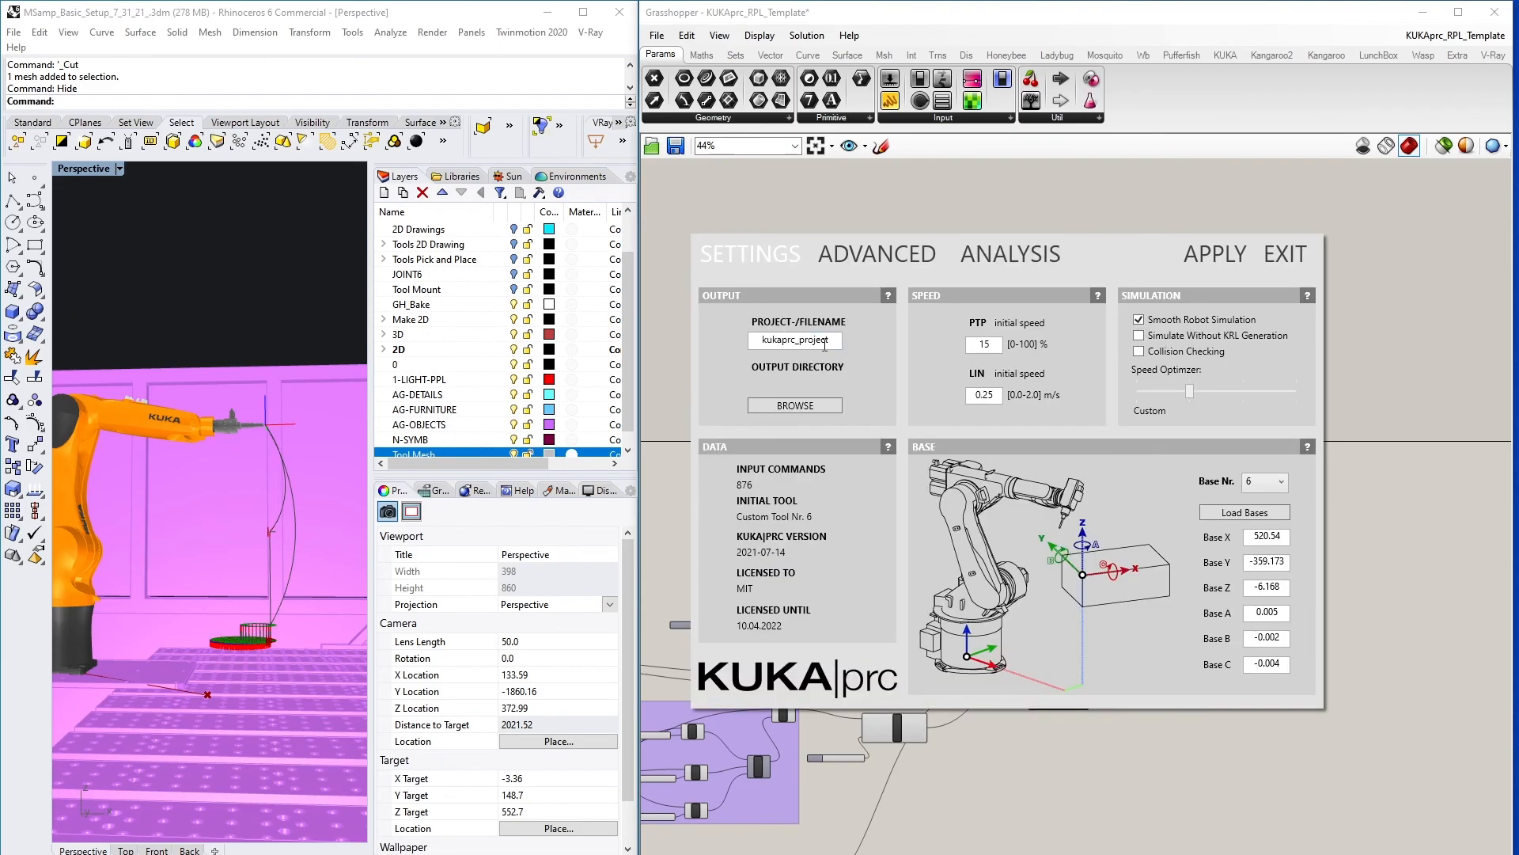
{"action": "left_click", "coordinate": [811, 407]}
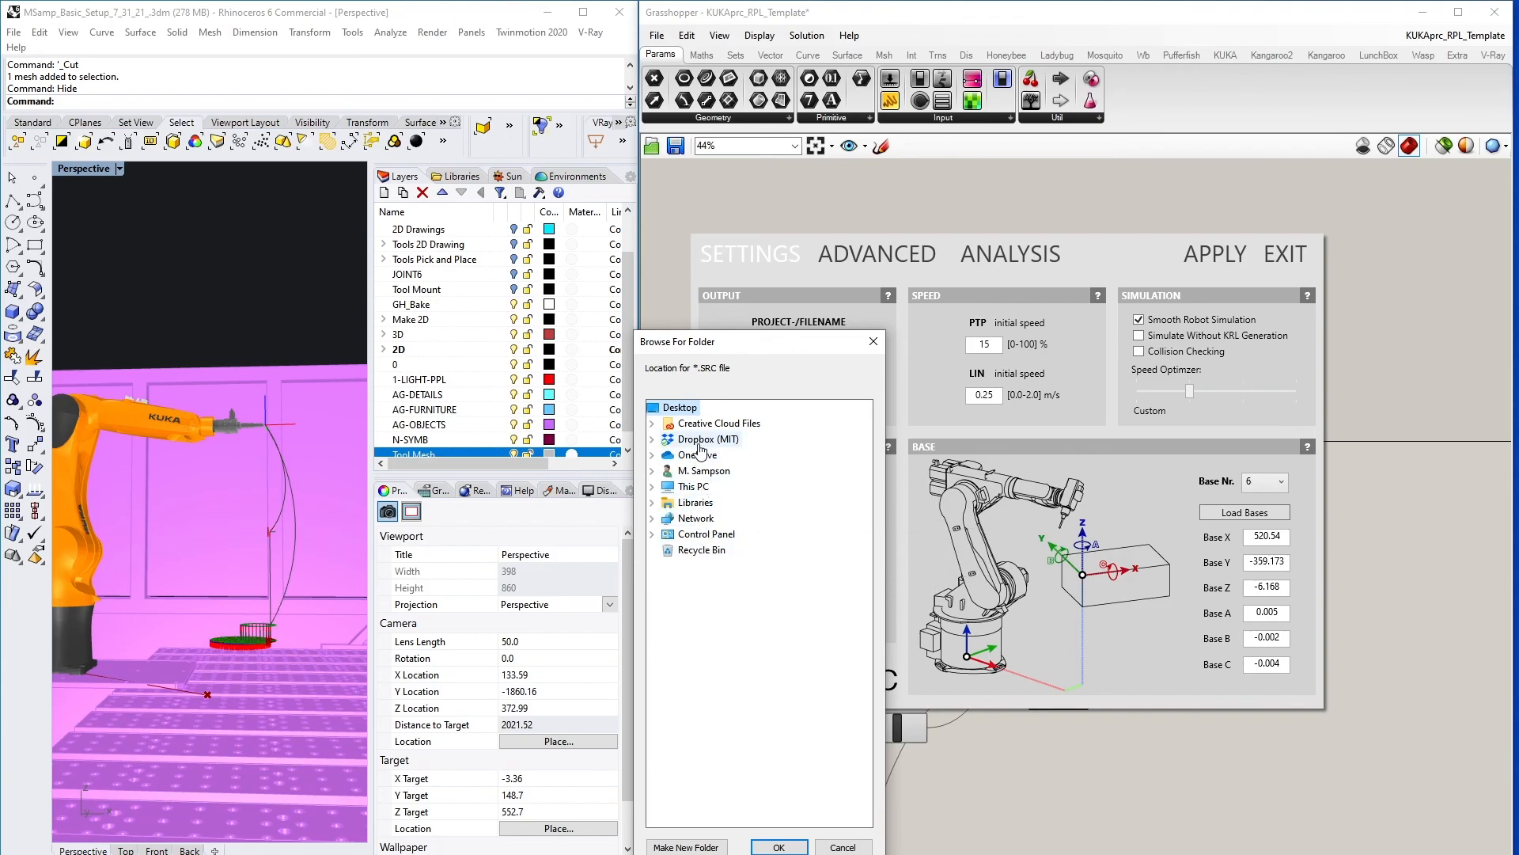
{"action": "left_click", "coordinate": [694, 503]}
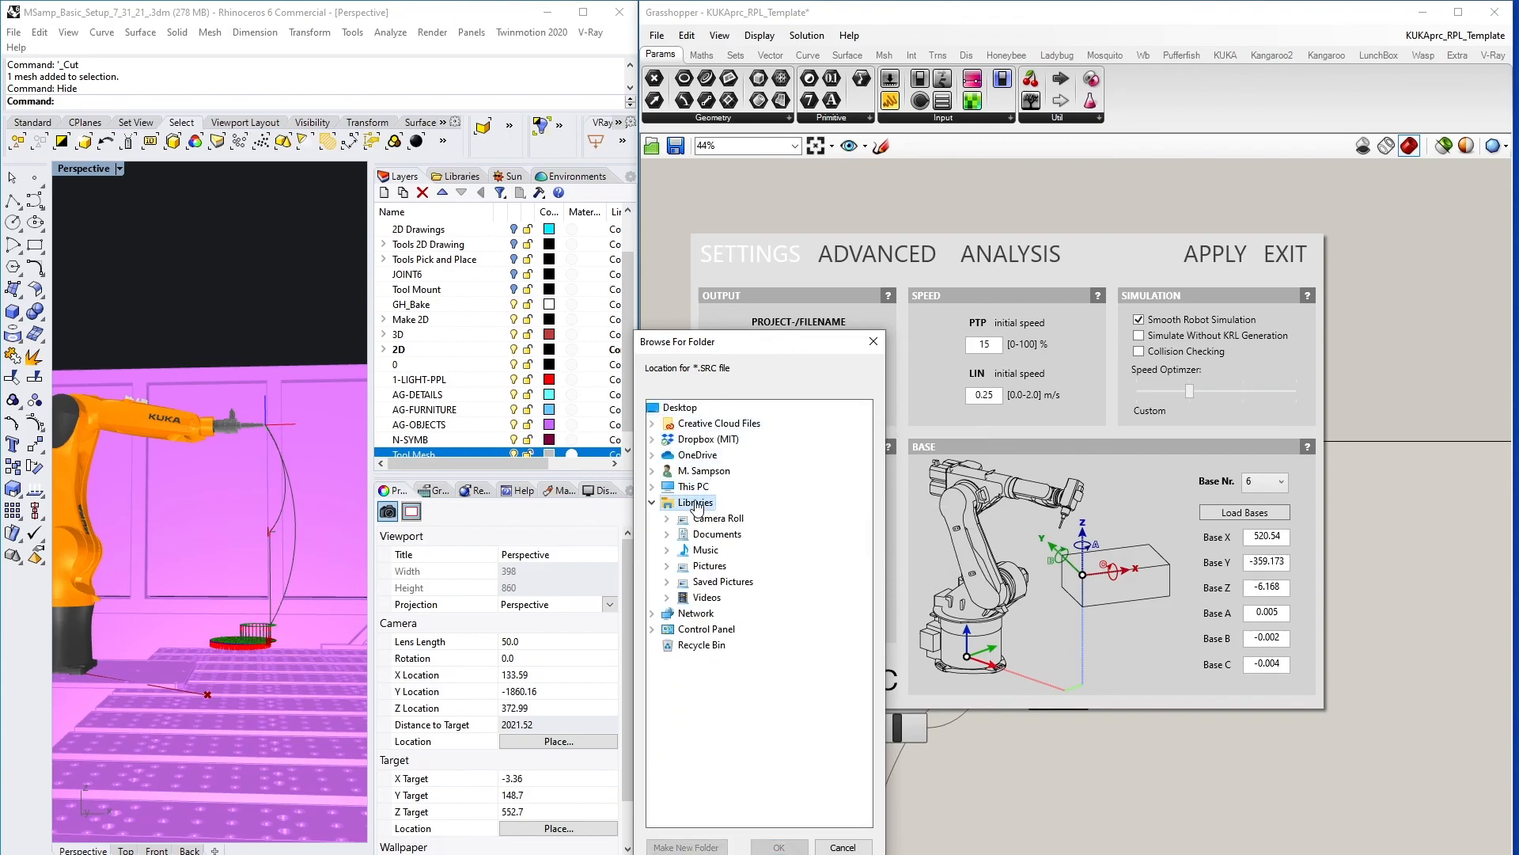
{"action": "left_click", "coordinate": [721, 534]}
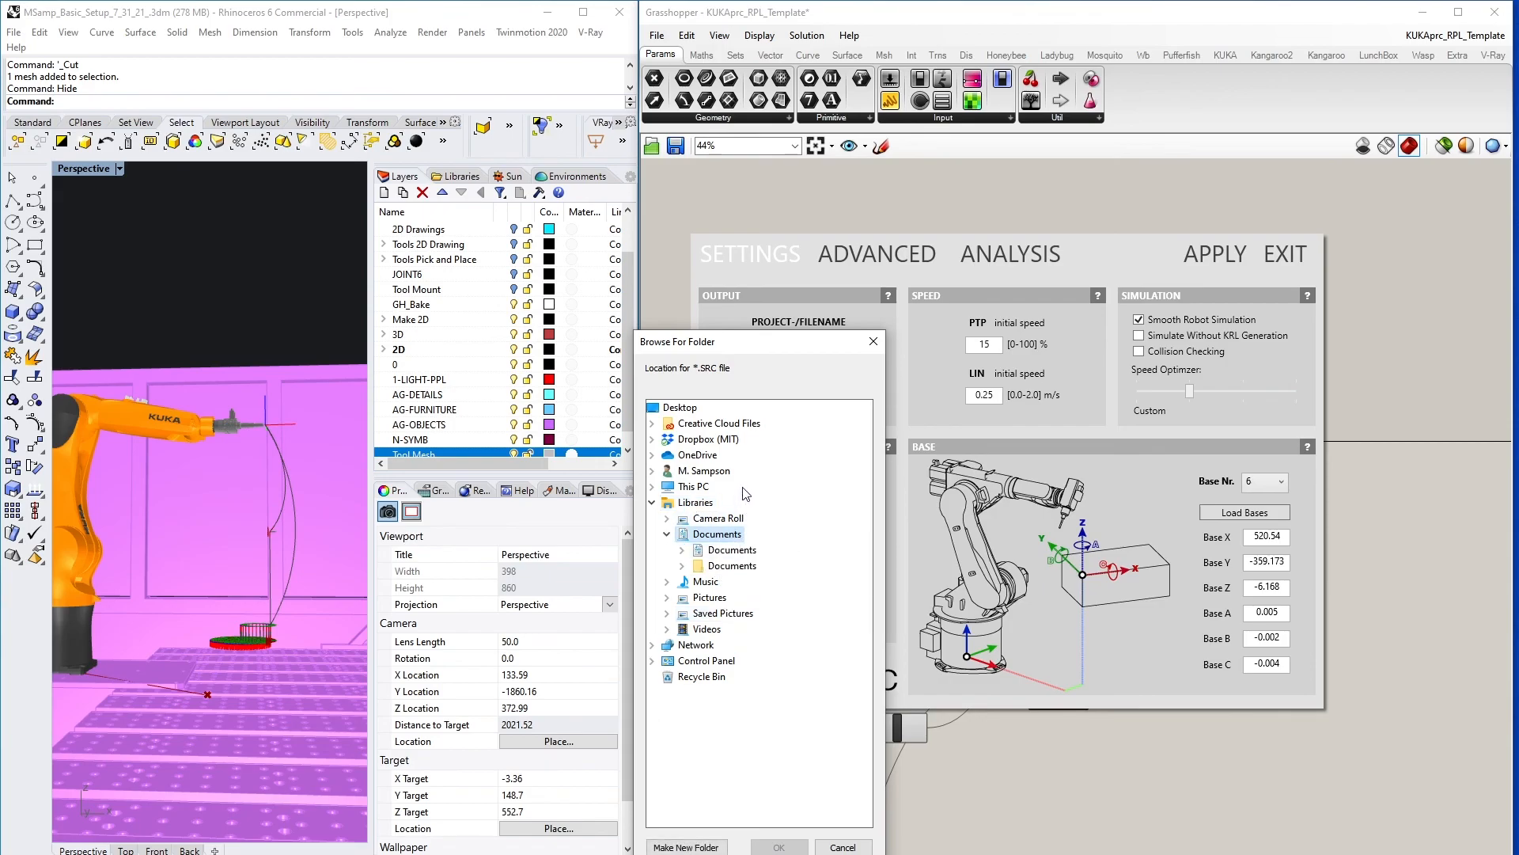
{"action": "left_click", "coordinate": [671, 409]}
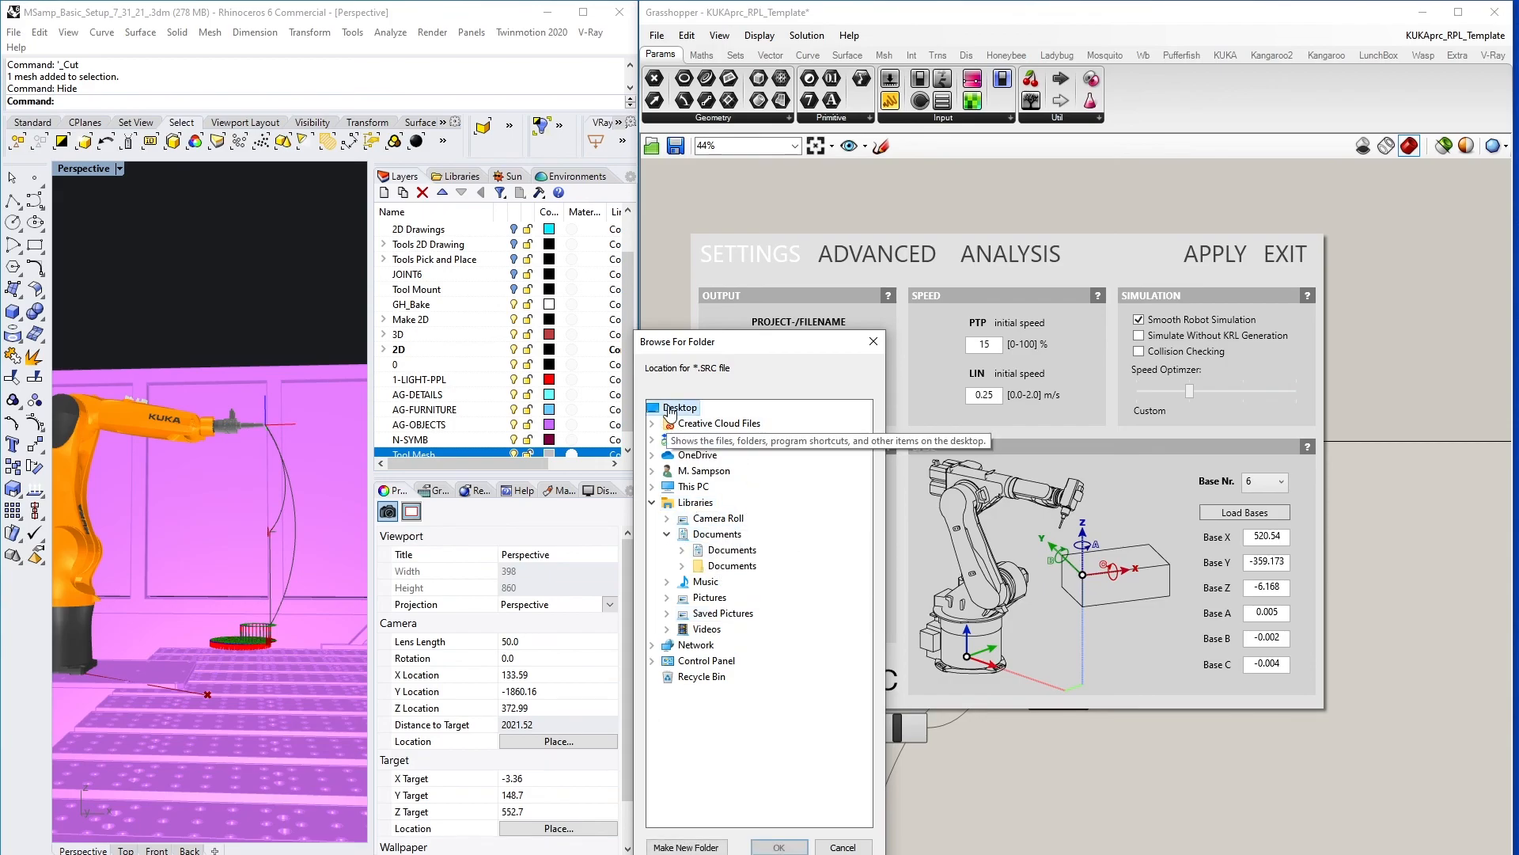
{"action": "left_click", "coordinate": [653, 504]}
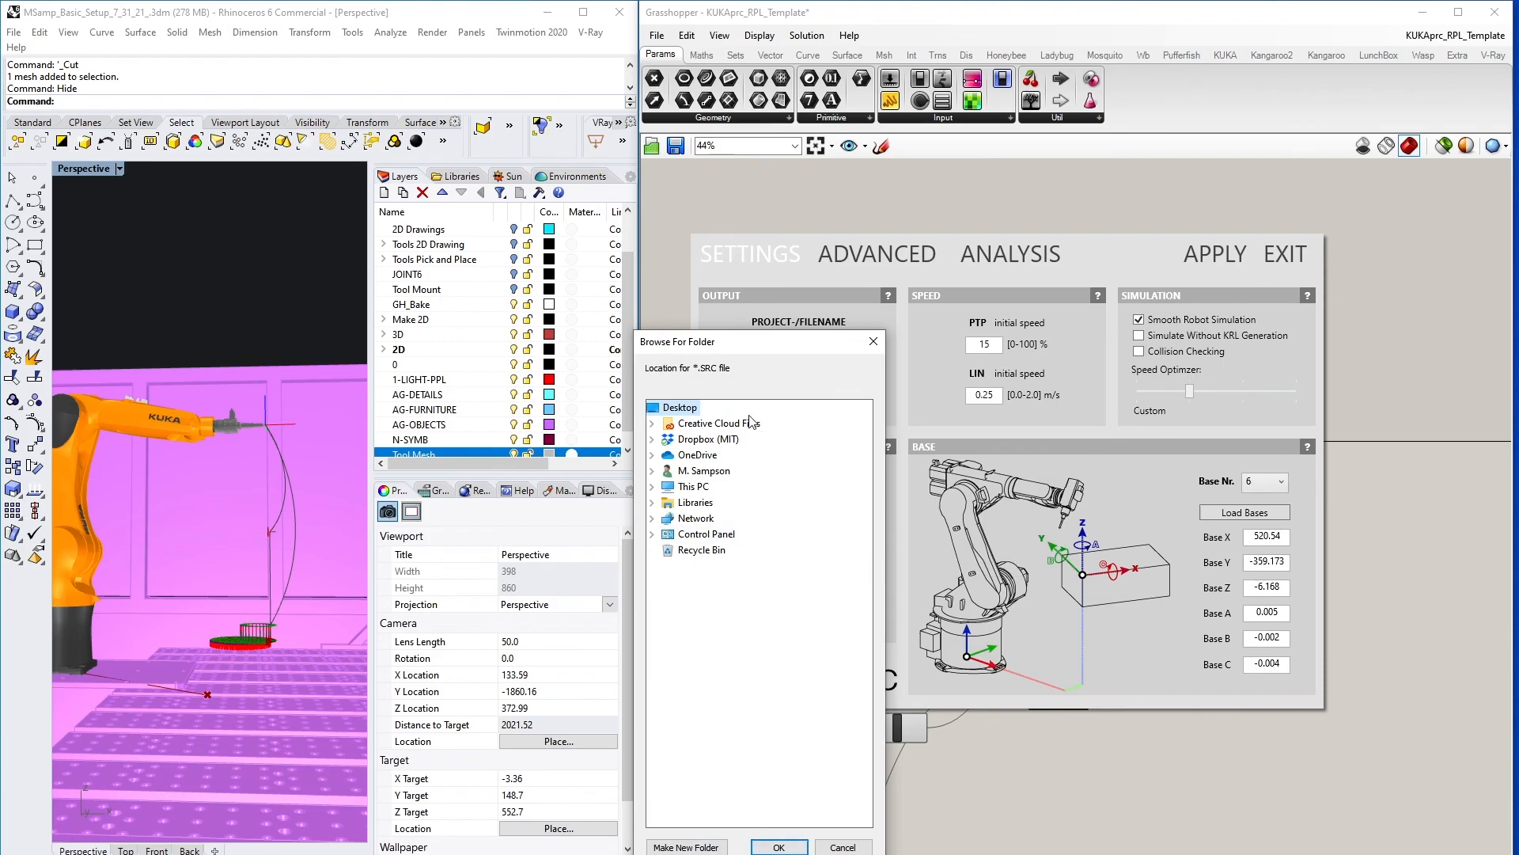
{"action": "left_click", "coordinate": [778, 847]}
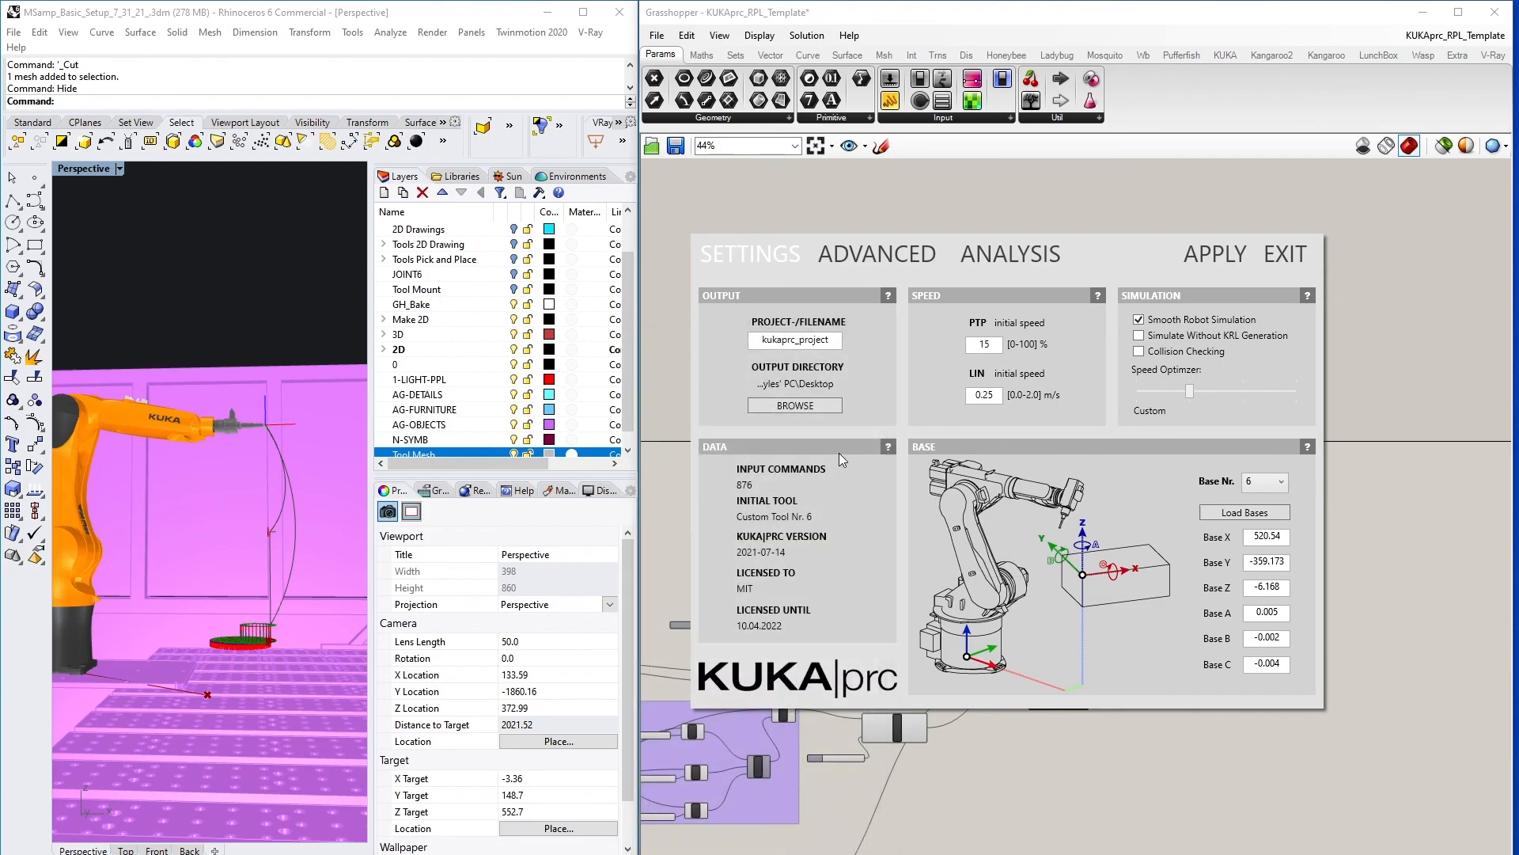
- Replace the KUKA|prc project file name with a sample drawing name and exit the settings
{"action": "key", "text": "ctrl+a"}
{"action": "type", "text": "t"}
{"action": "type", "text": "A"}
{"action": "key", "text": "BackSpace"}
{"action": "type", "text": "mple_Drawing"}
{"action": "left_click", "coordinate": [1290, 254]}
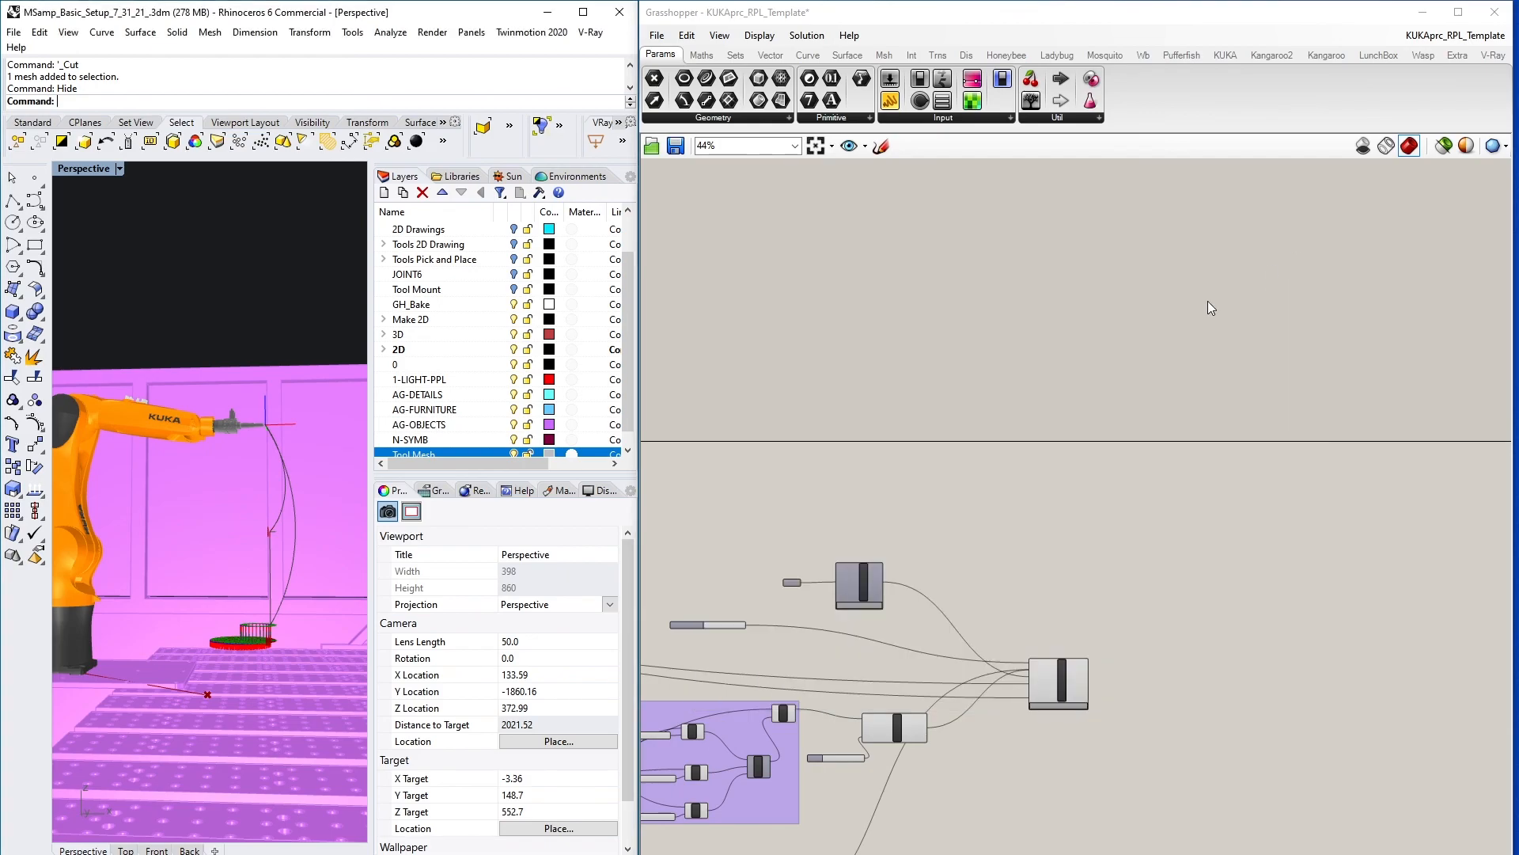
{"action": "scroll", "coordinate": [926, 617], "scroll_direction": "down", "scroll_amount": 4}
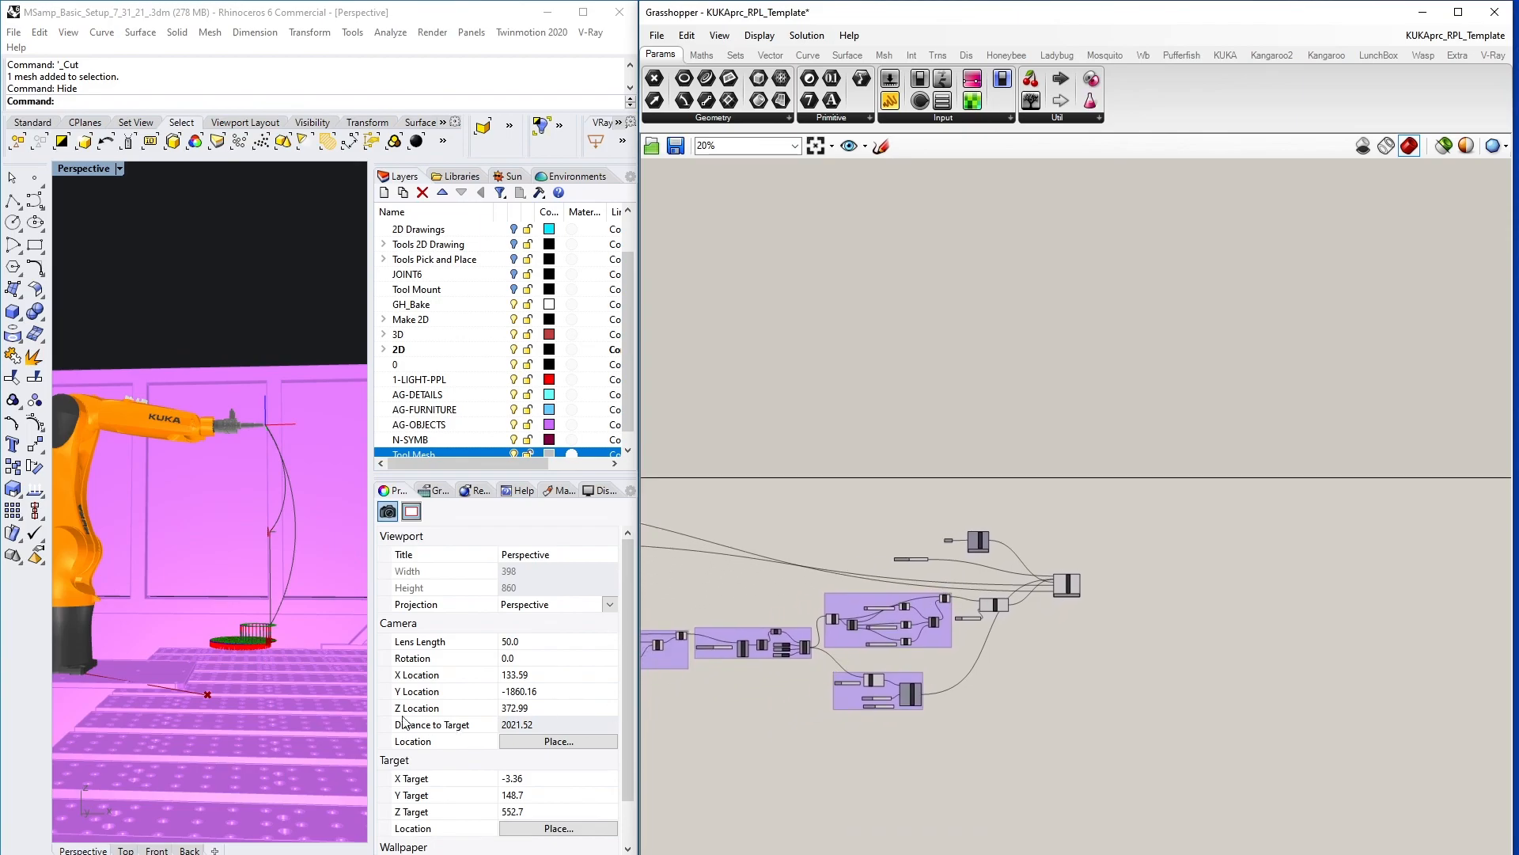
{"action": "left_click", "coordinate": [173, 468]}
{"action": "scroll", "coordinate": [989, 612], "scroll_direction": "down", "scroll_amount": 2}
{"action": "scroll", "coordinate": [985, 611], "scroll_direction": "down", "scroll_amount": 2}
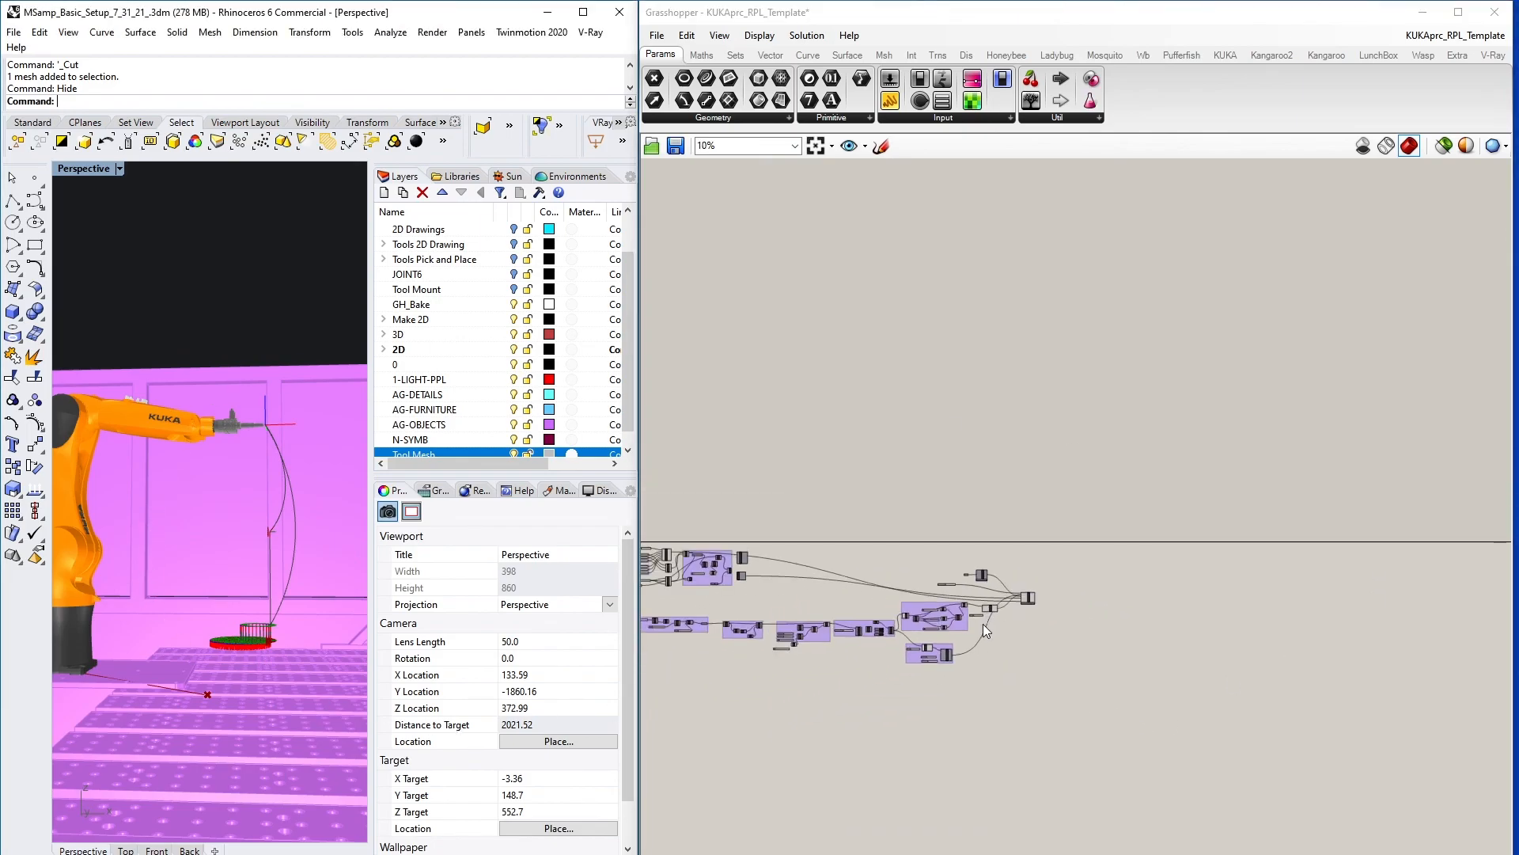
{"action": "right_click_drag", "start_coordinate": [983, 626], "coordinate": [1203, 642]}
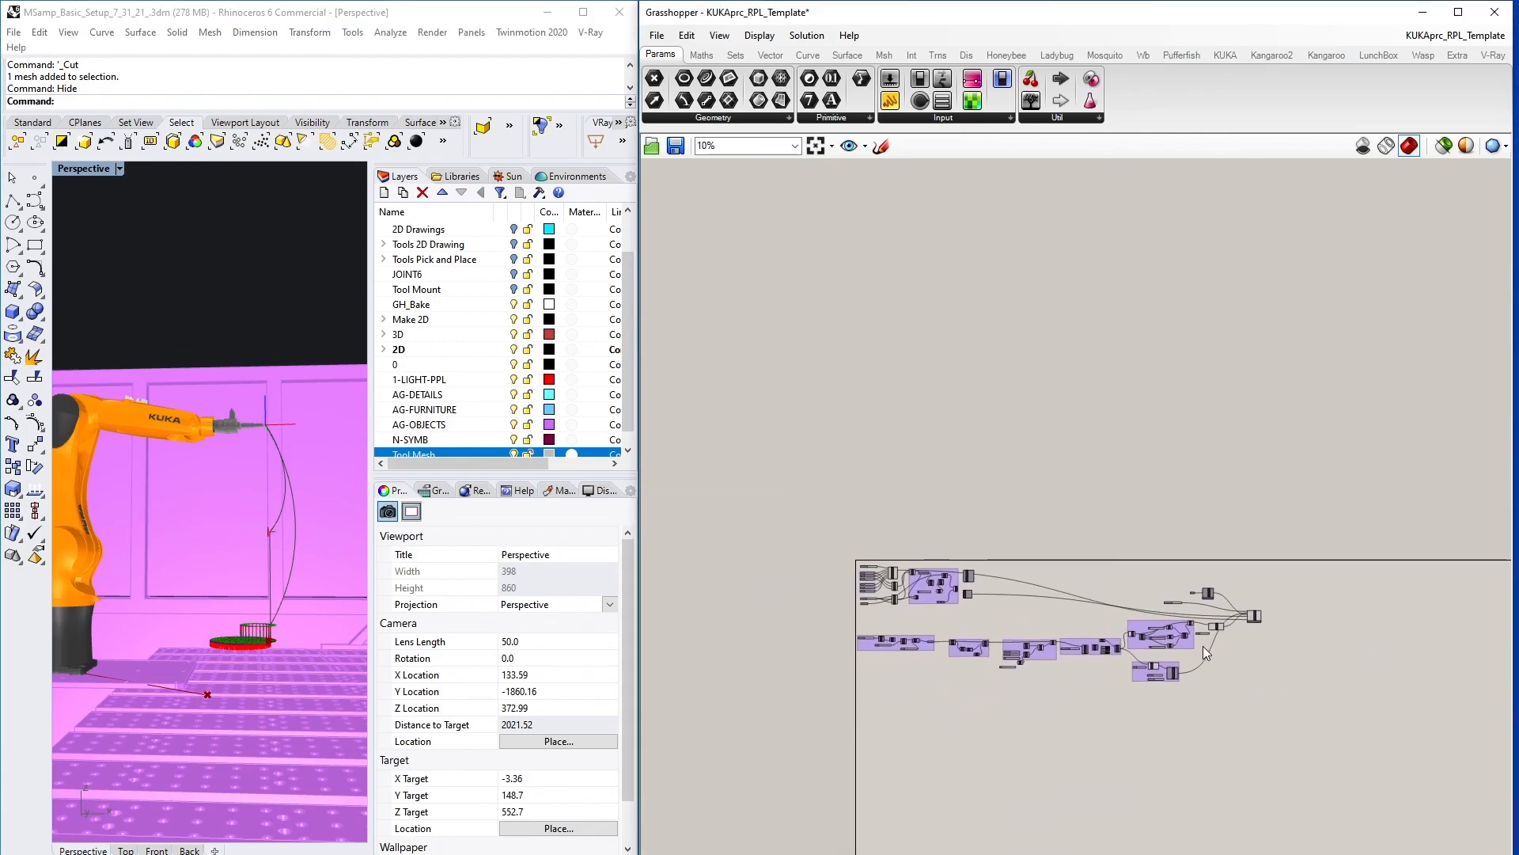